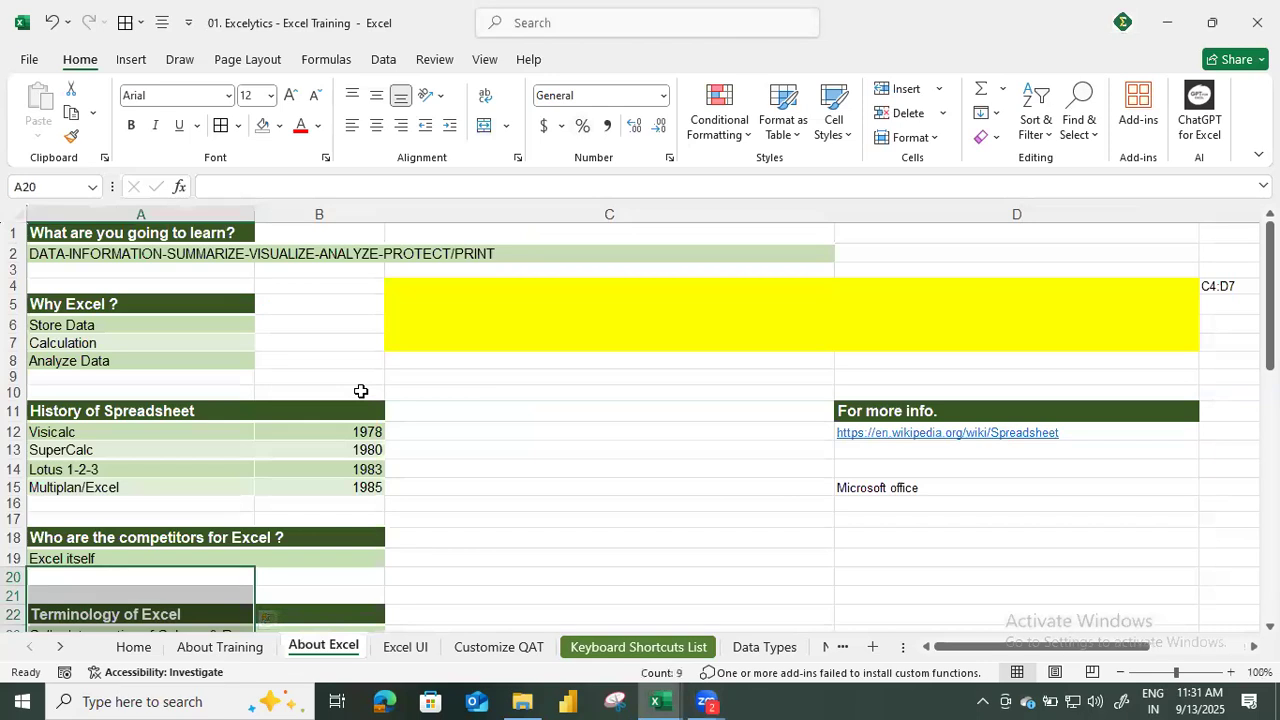
# Review the About Excel sheet's sections on spreadsheet history, Excel terminology, object model, file types and worksheet size.
pyautogui.scroll(-3, 380, 410)
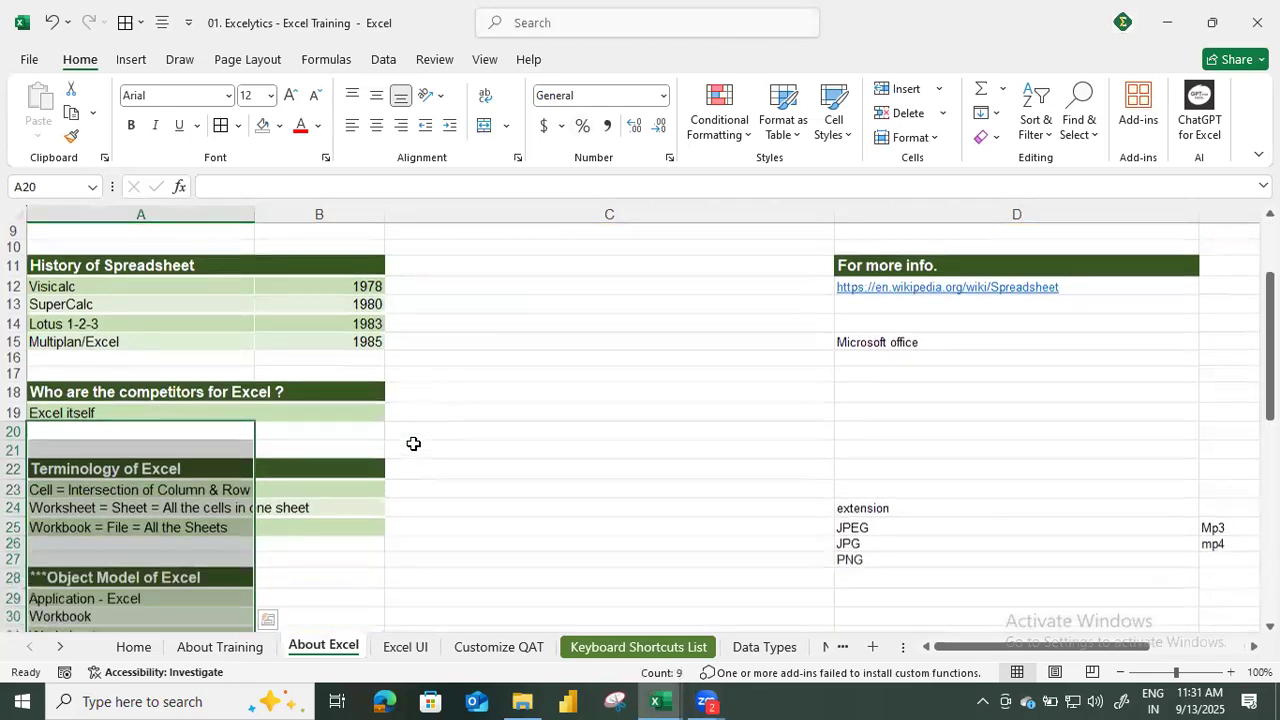
pyautogui.scroll(-1, 413, 443)
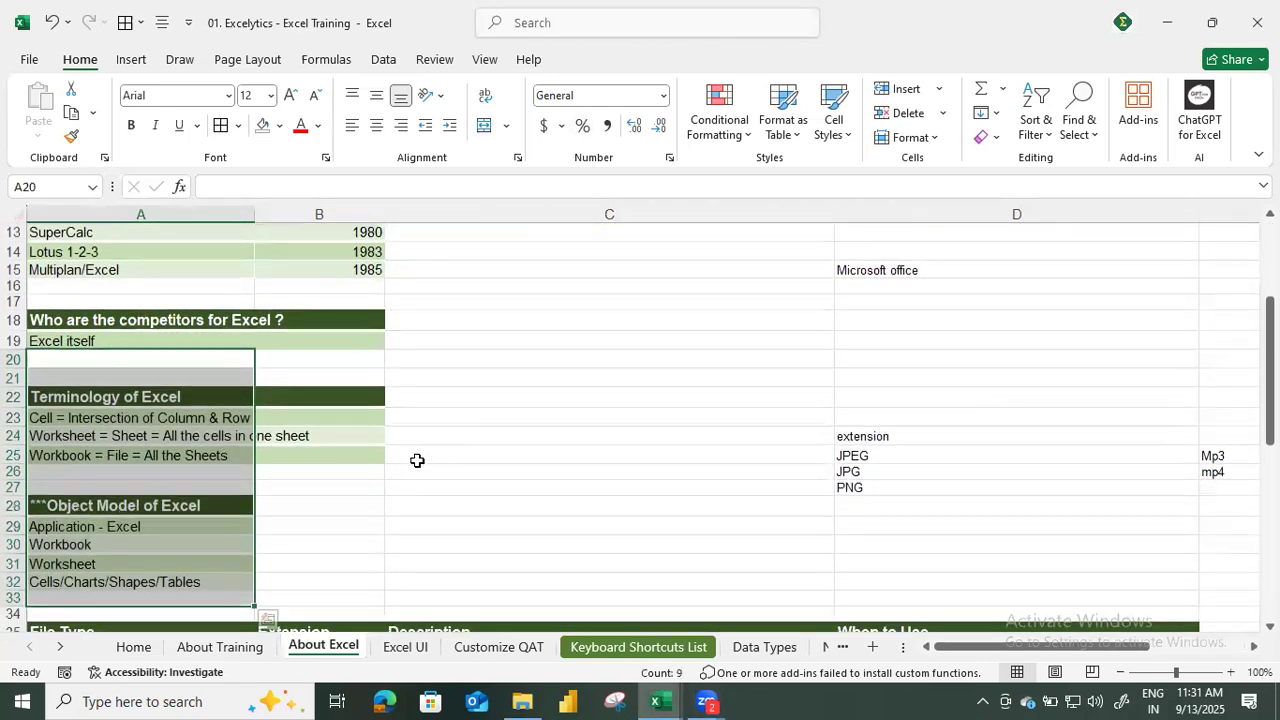
pyautogui.click(420, 468)
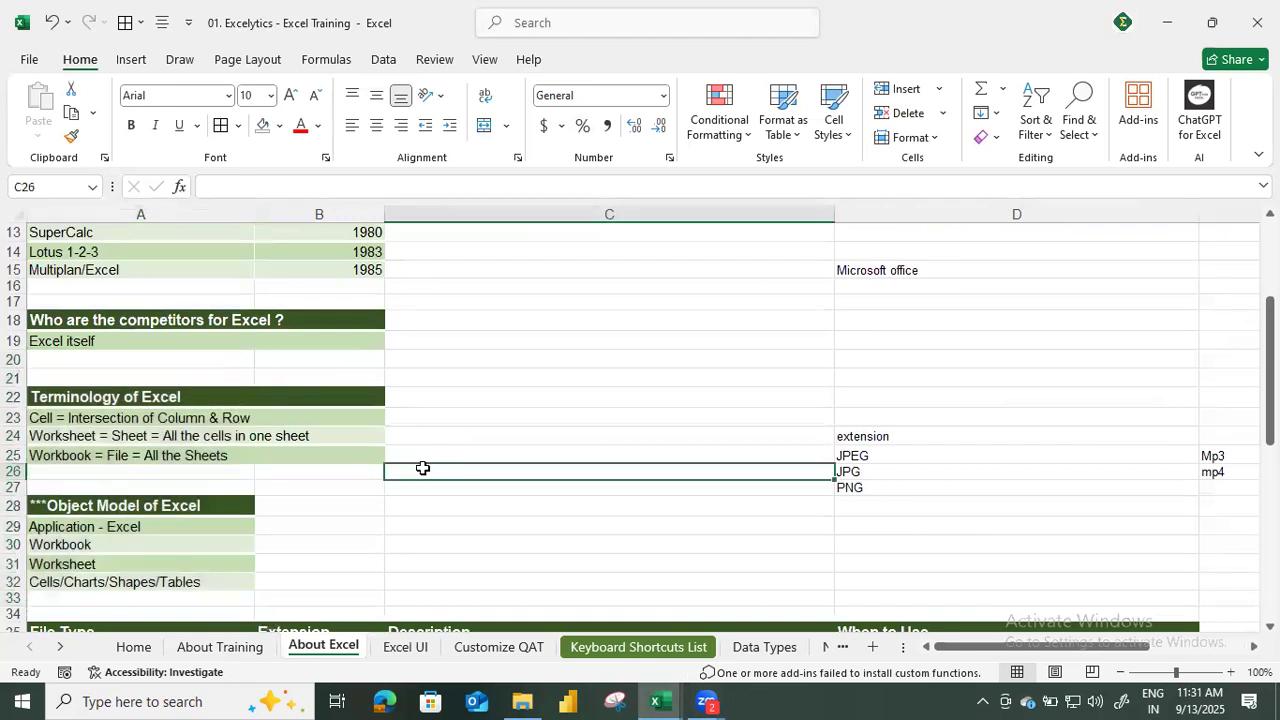
pyautogui.scroll(-2, 423, 467)
pyautogui.scroll(-1, 403, 480)
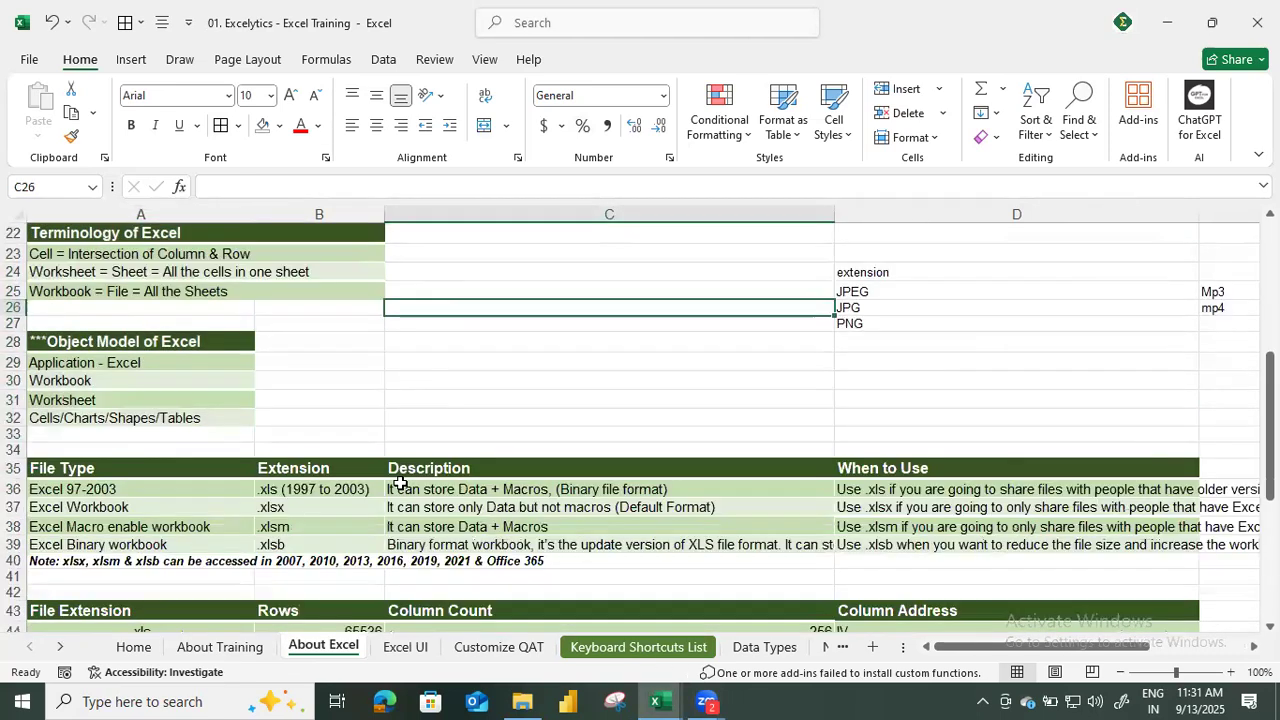
pyautogui.scroll(6, 390, 465)
pyautogui.scroll(-1, 222, 367)
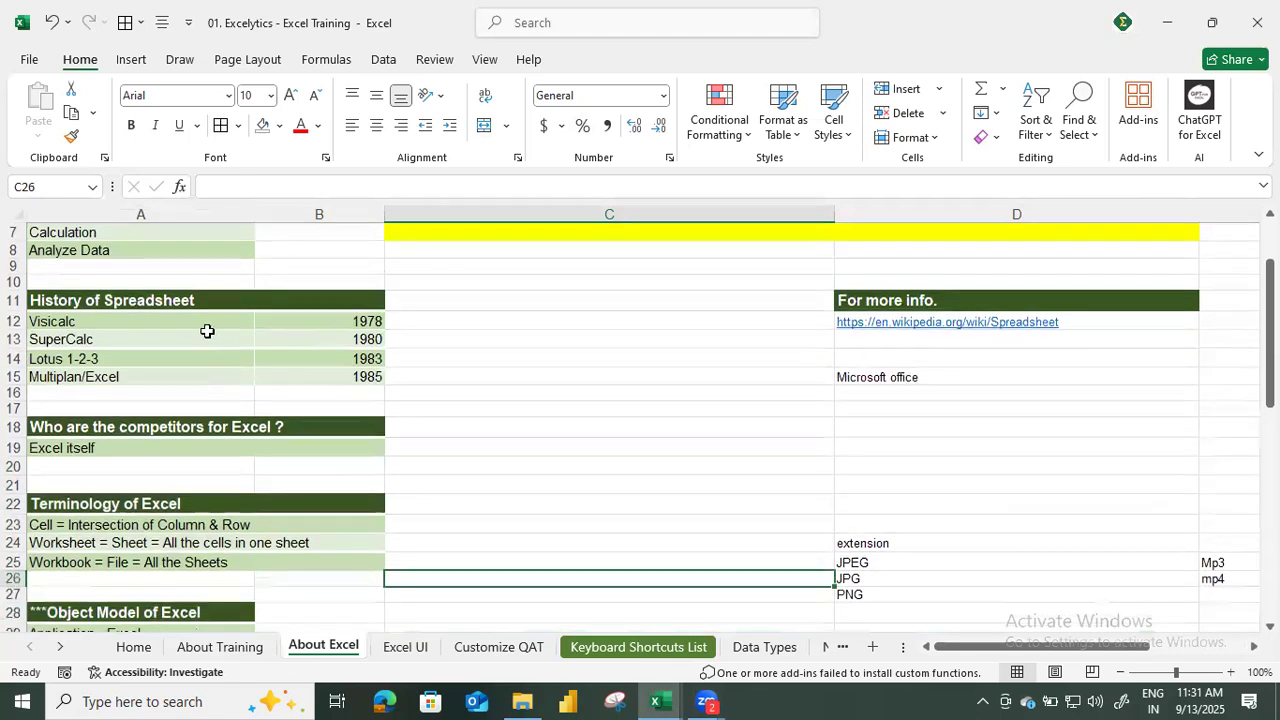
pyautogui.moveTo(191, 313); pyautogui.dragTo(357, 371)
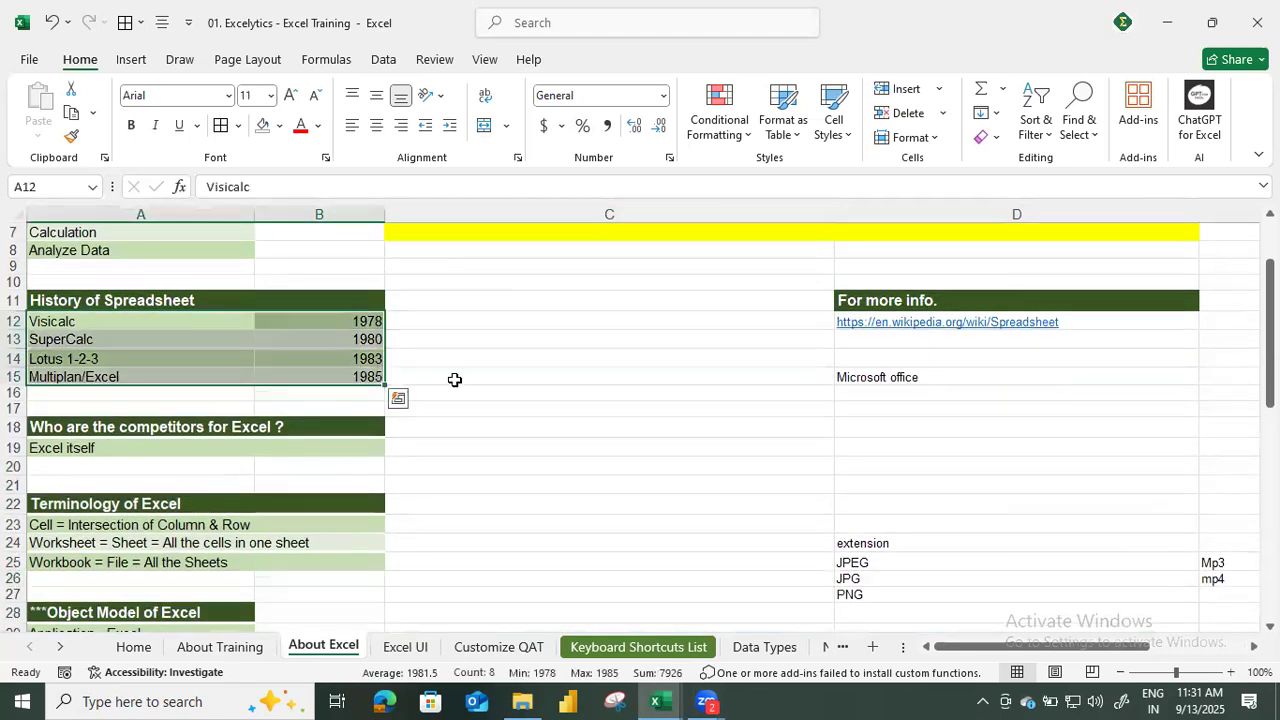
pyautogui.scroll(-2, 440, 380)
pyautogui.moveTo(180, 402); pyautogui.dragTo(177, 468)
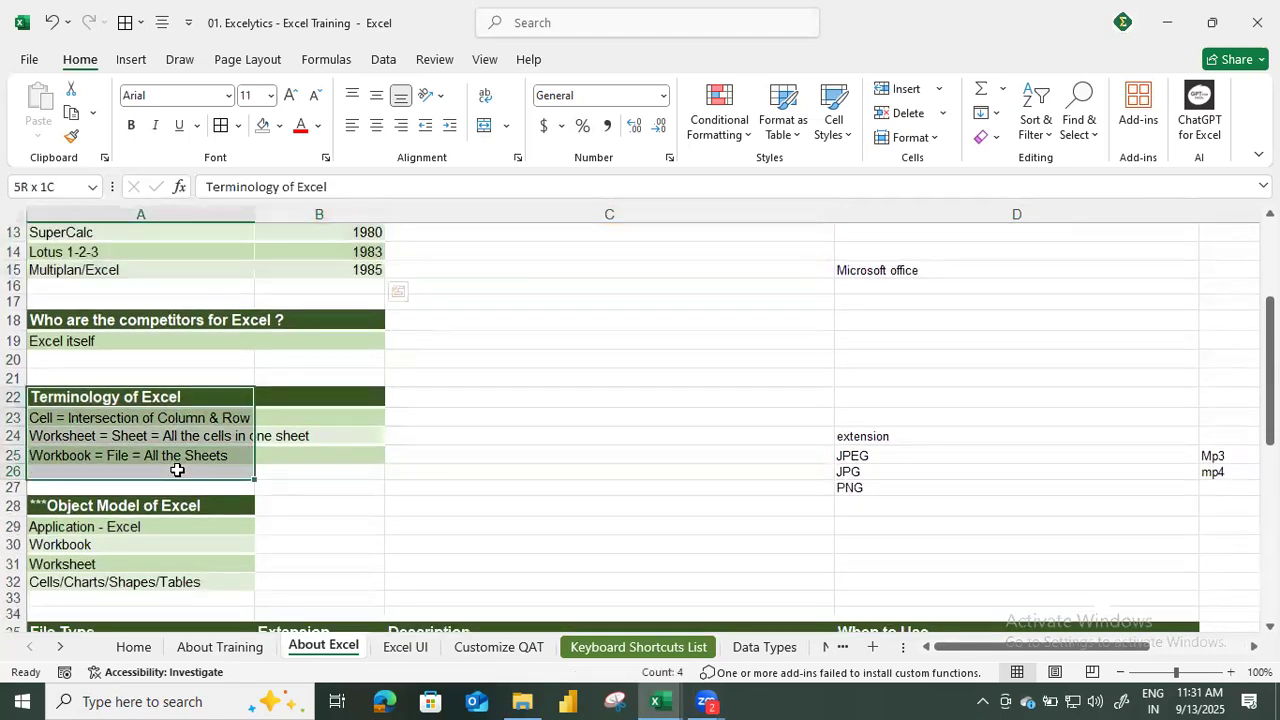
pyautogui.click(89, 420)
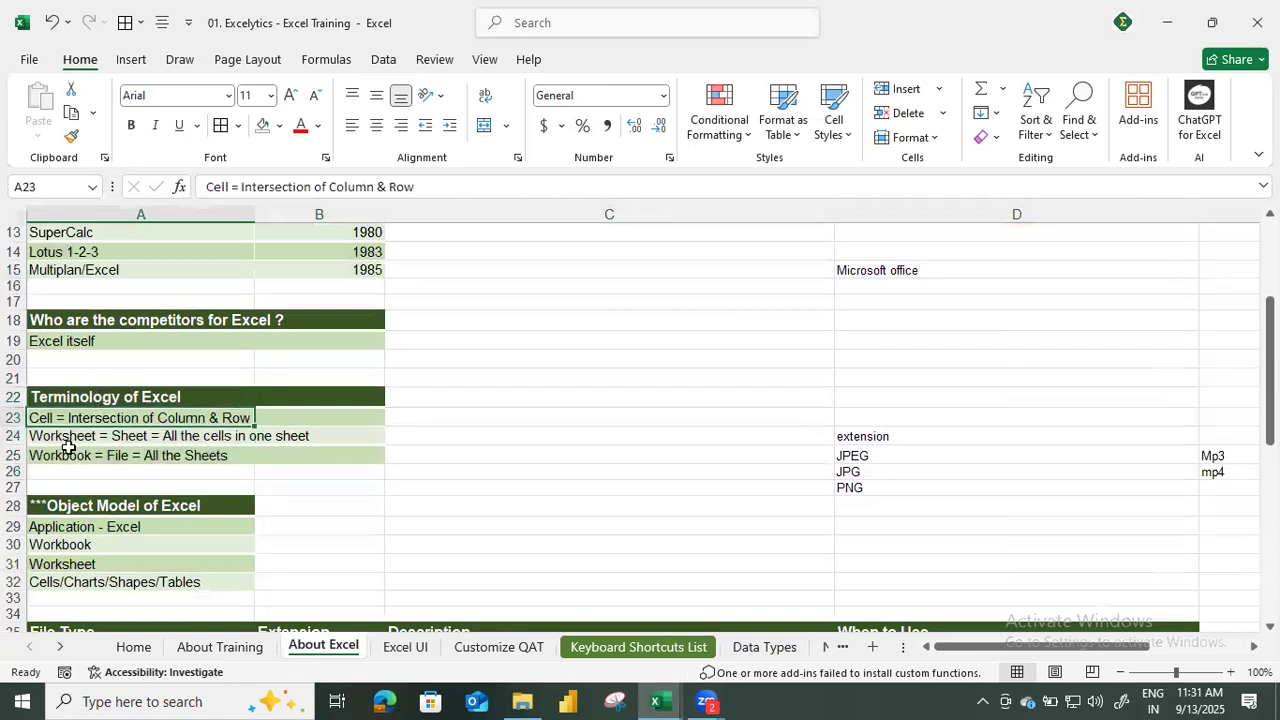
pyautogui.click(179, 463)
pyautogui.scroll(-5, 179, 467)
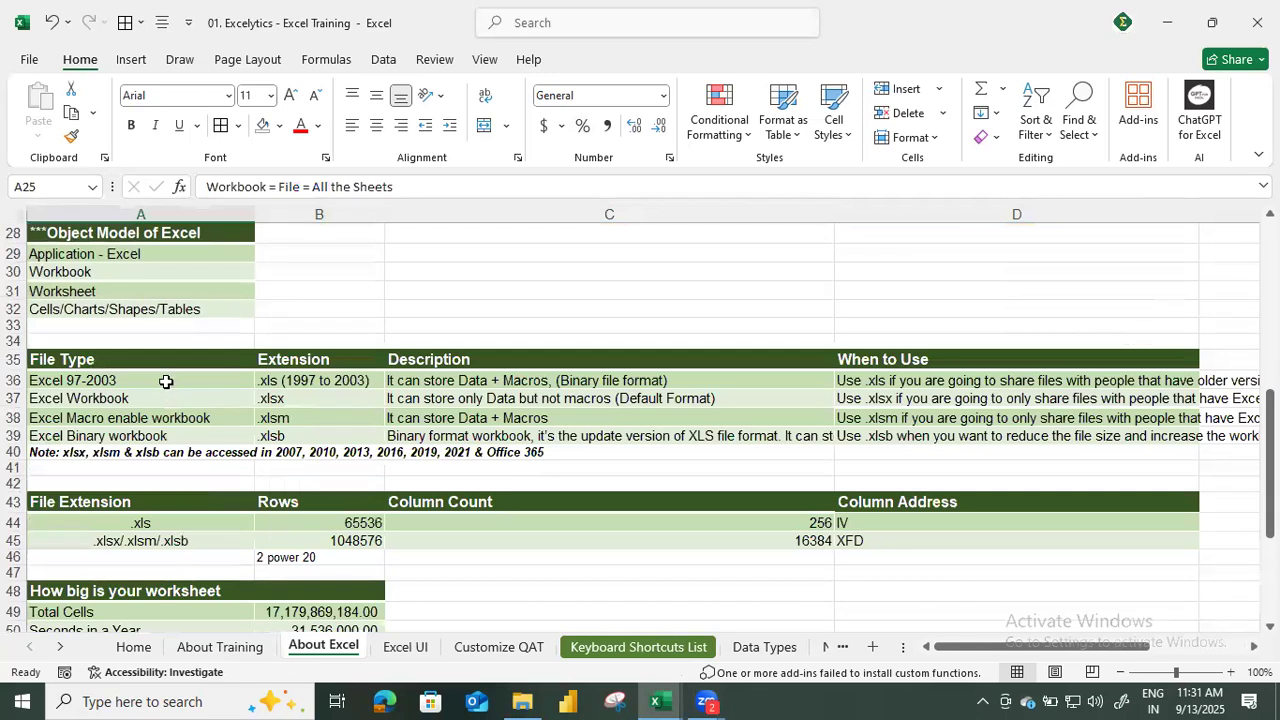
pyautogui.moveTo(166, 382); pyautogui.dragTo(490, 432)
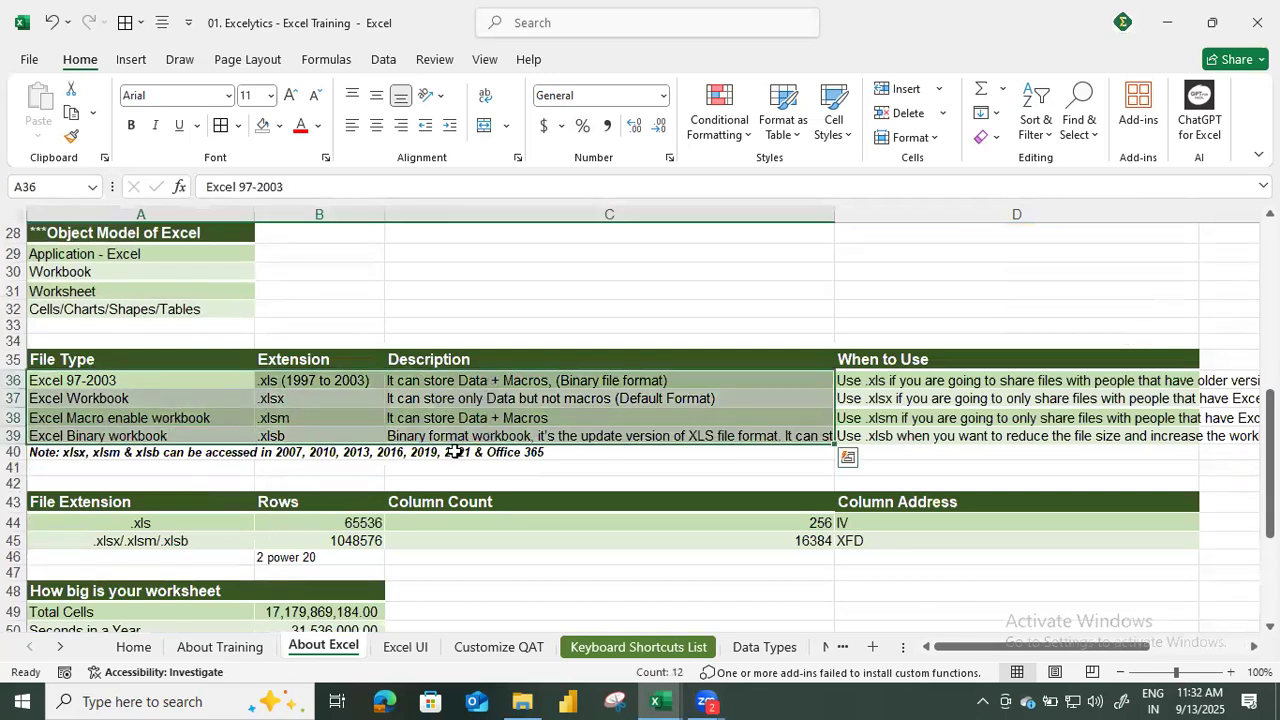
pyautogui.scroll(-2, 456, 440)
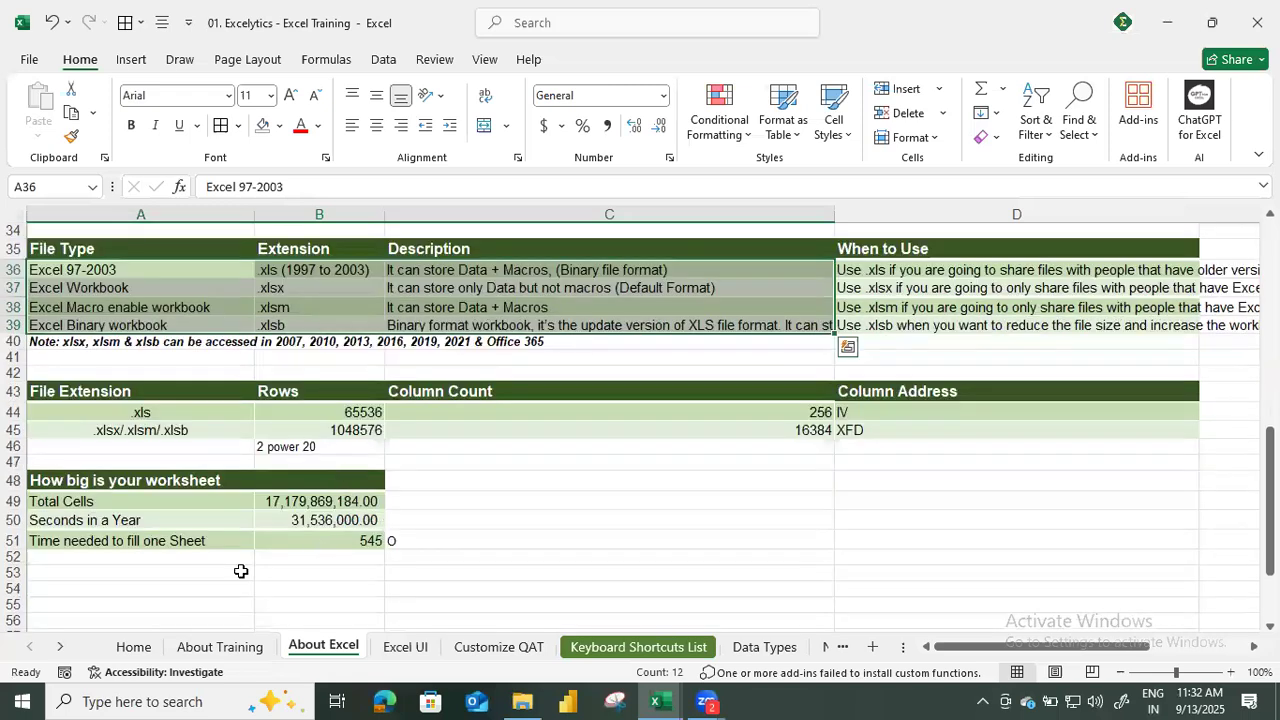
# View the Excel UI, Customize QAT and Data Types sheets, ending on Customize QAT.
pyautogui.click(412, 650)
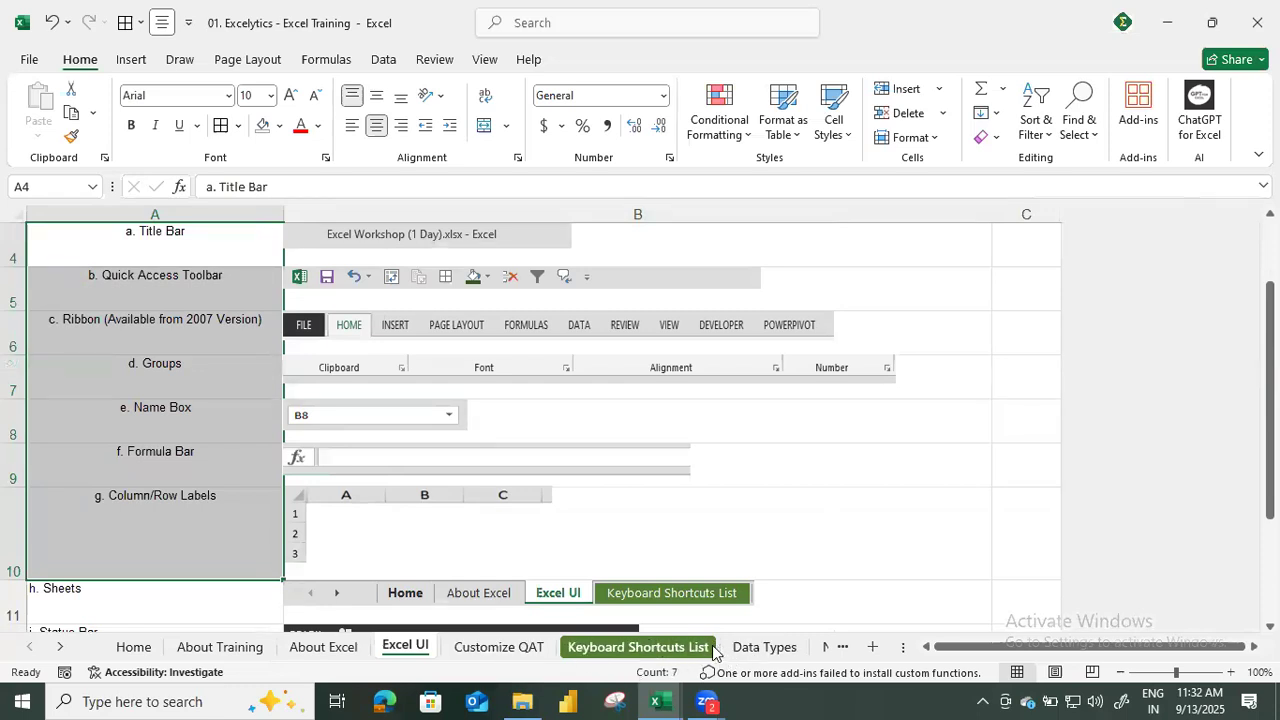
pyautogui.click(518, 648)
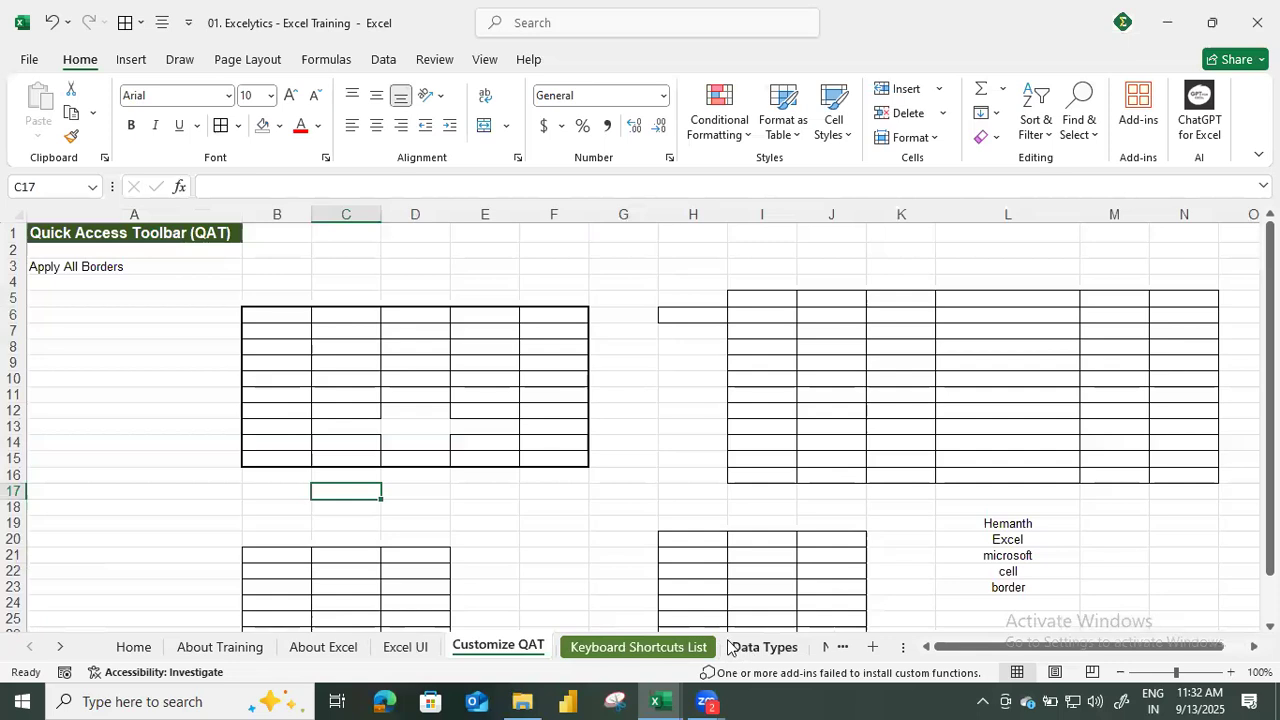
pyautogui.click(745, 648)
pyautogui.click(517, 648)
# Switch to Sheet9 of the Book1 workbook and select blank cells B10:B11.
pyautogui.hotkey('alt', 'Tab')
pyautogui.hotkey('alt', 'Tab')
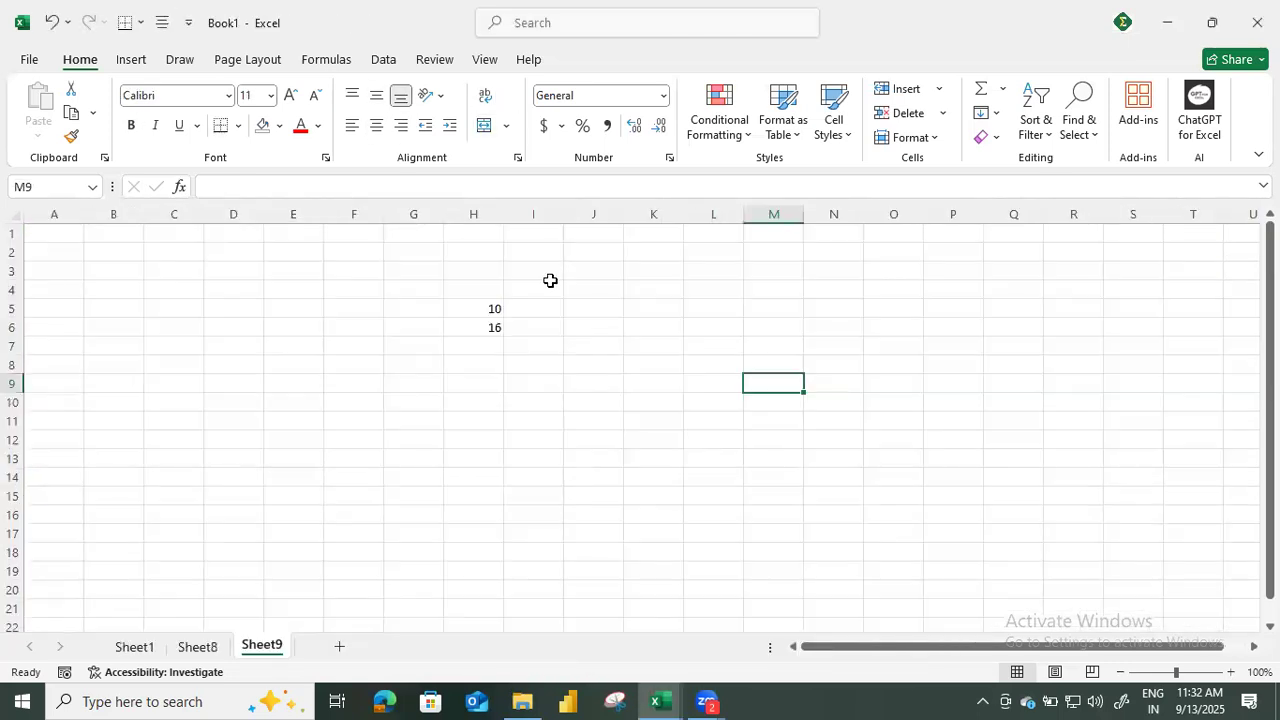
pyautogui.click(486, 273)
pyautogui.click(165, 252)
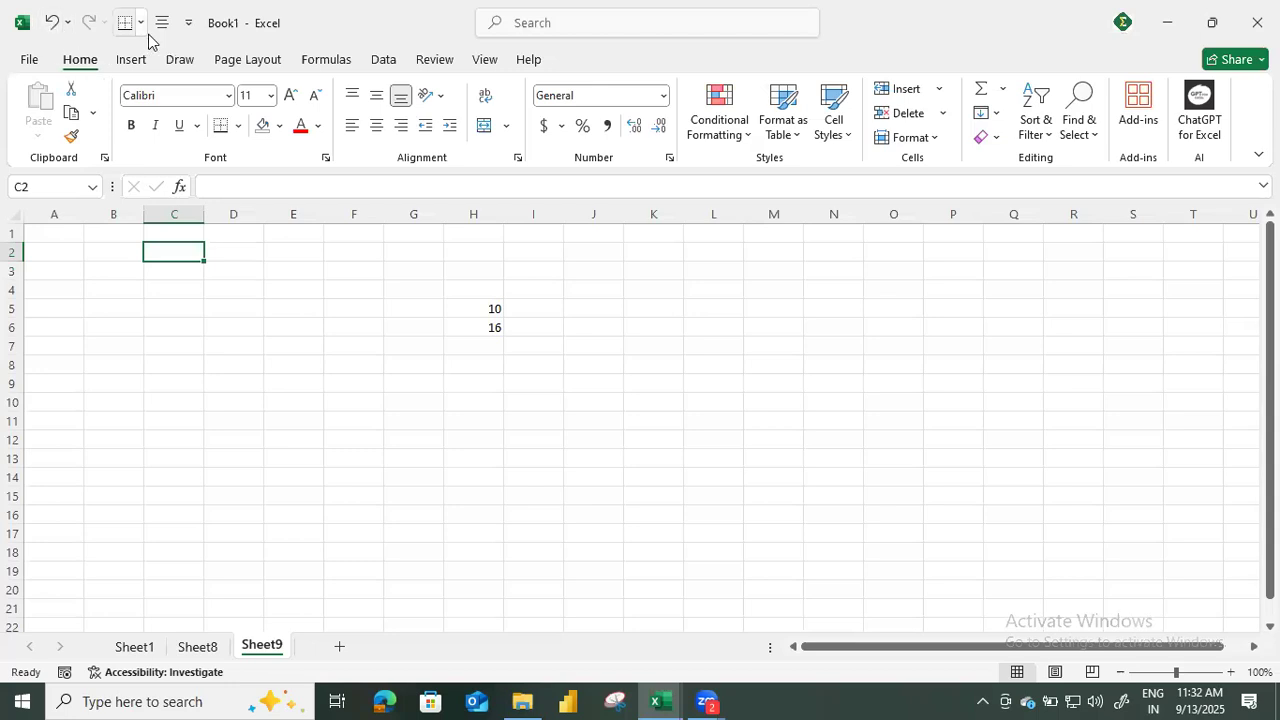
pyautogui.click(24, 28)
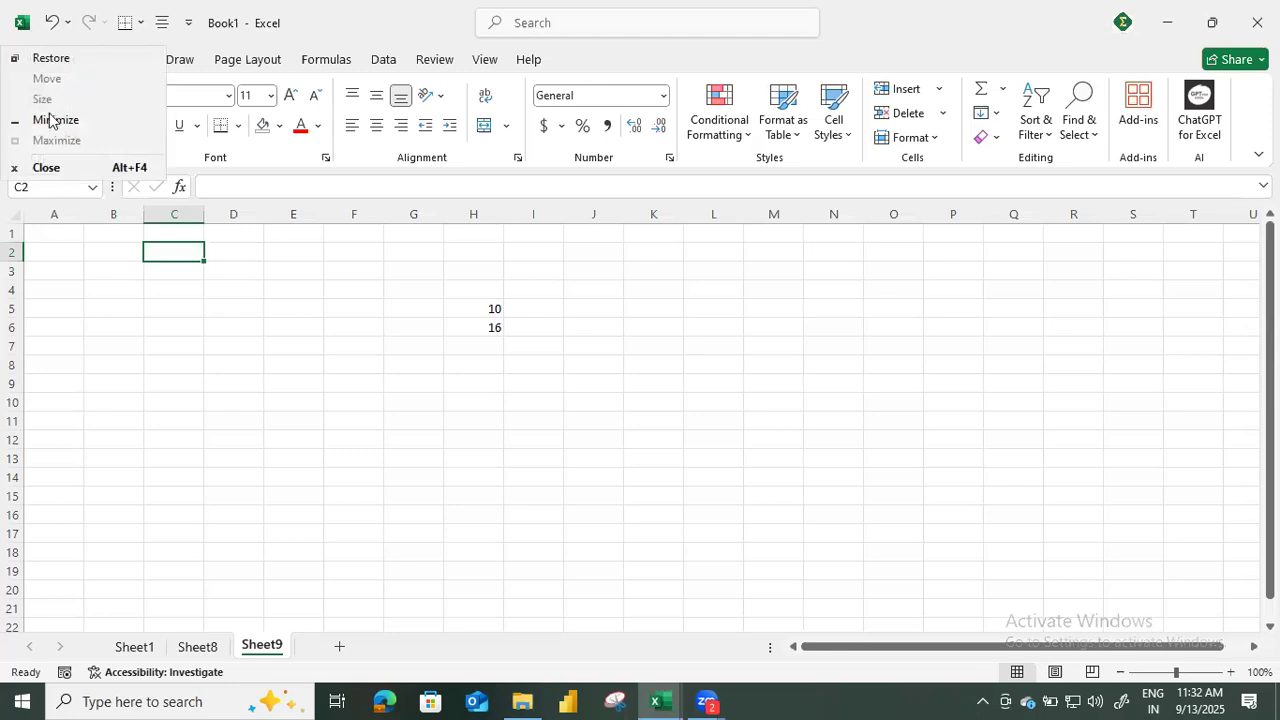
pyautogui.moveTo(114, 421); pyautogui.dragTo(114, 403)
# Open Excel Options, view the ribbon customization settings, and go to the Quick Access Toolbar settings.
pyautogui.click(29, 61)
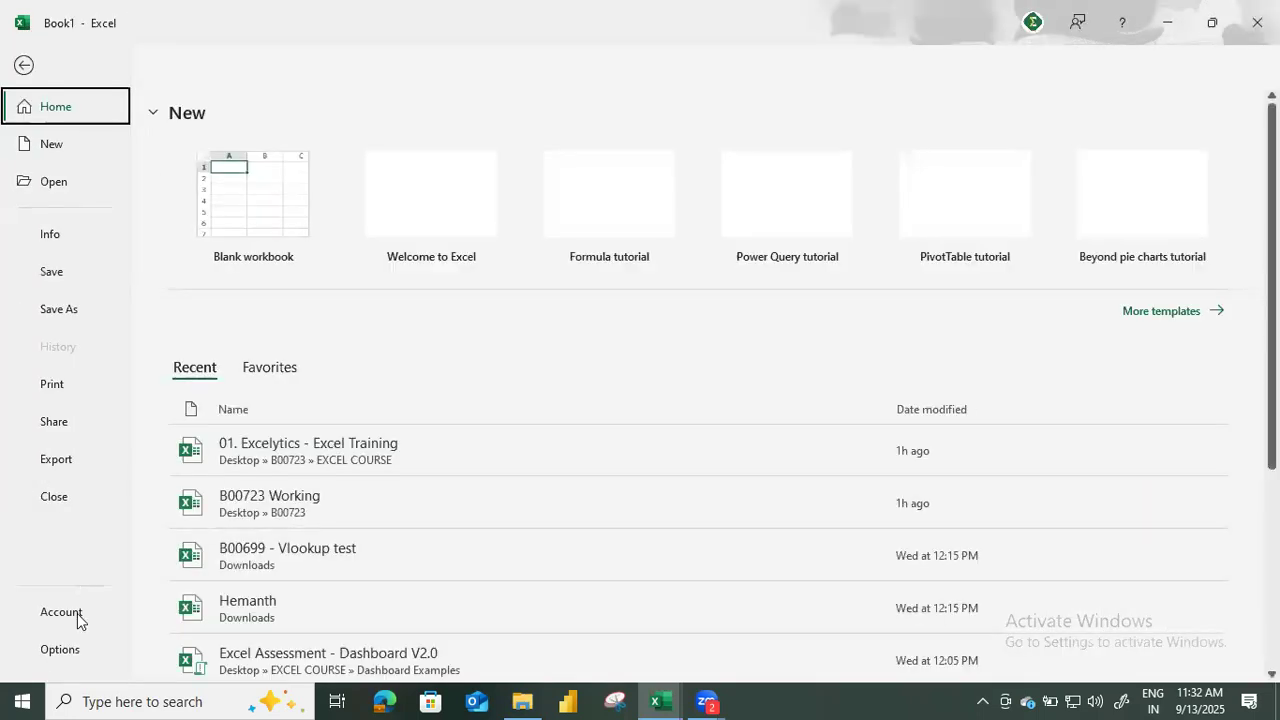
pyautogui.click(71, 649)
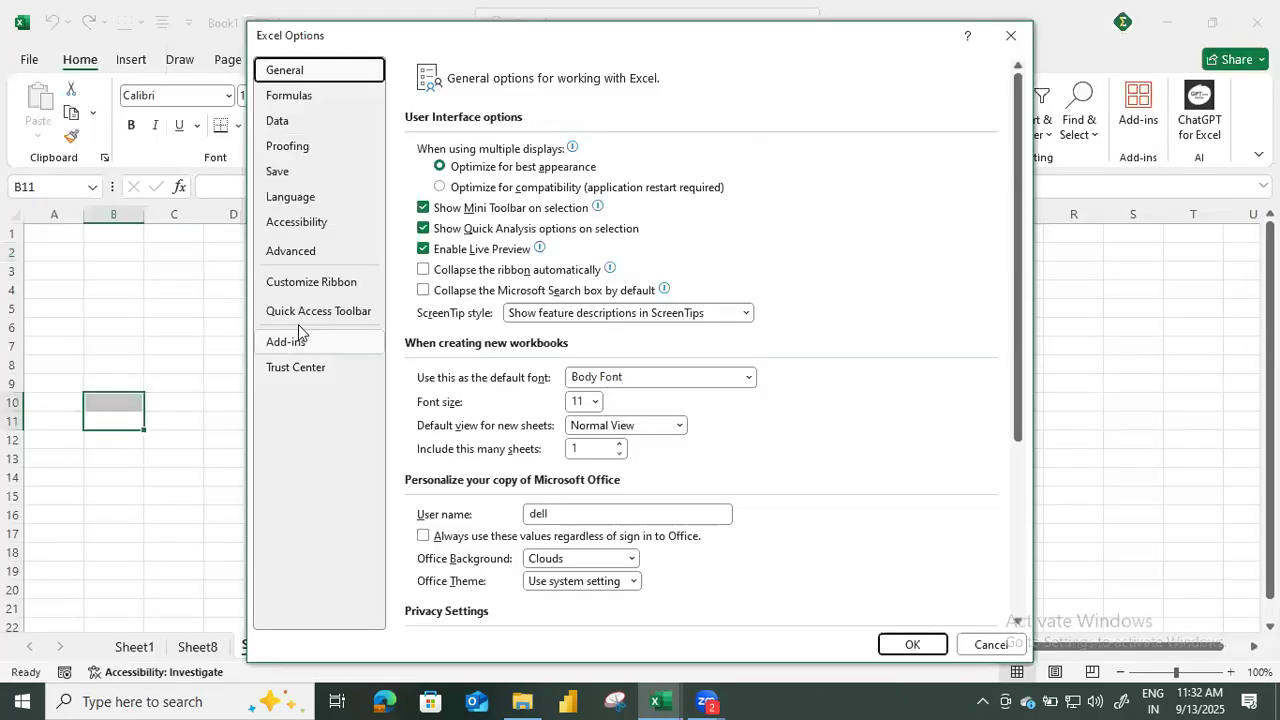
pyautogui.click(340, 284)
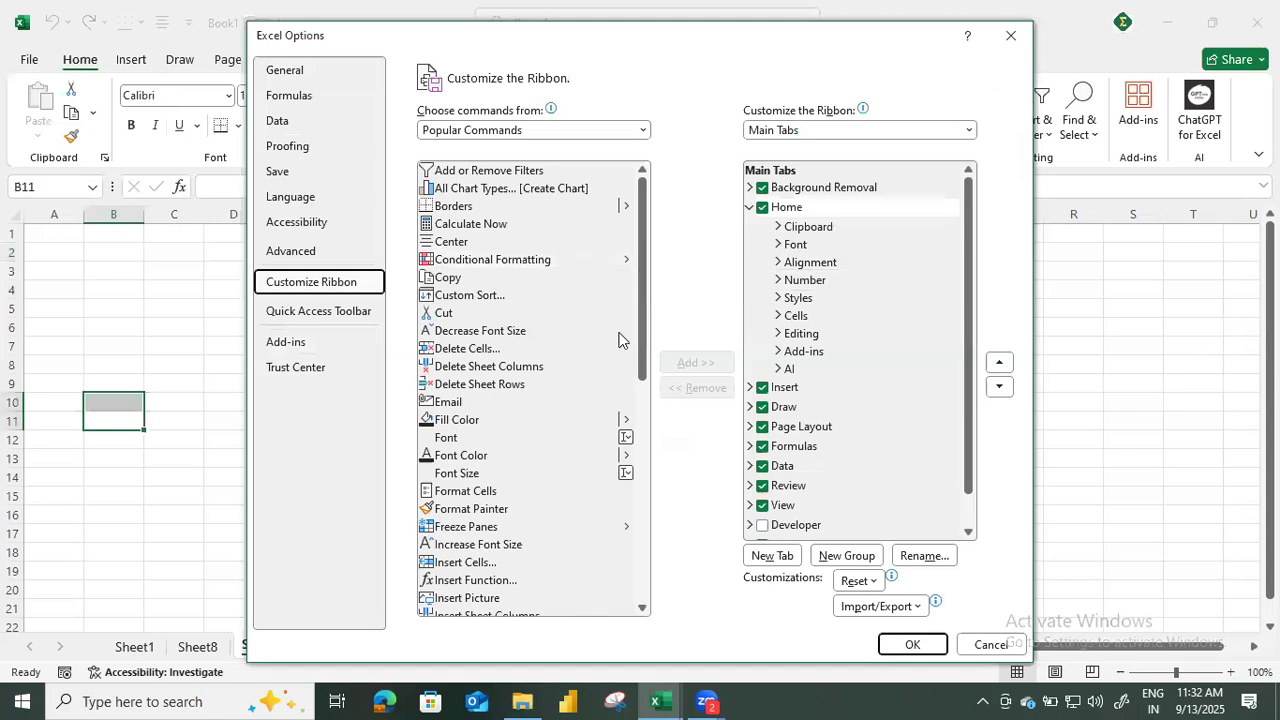
pyautogui.click(337, 318)
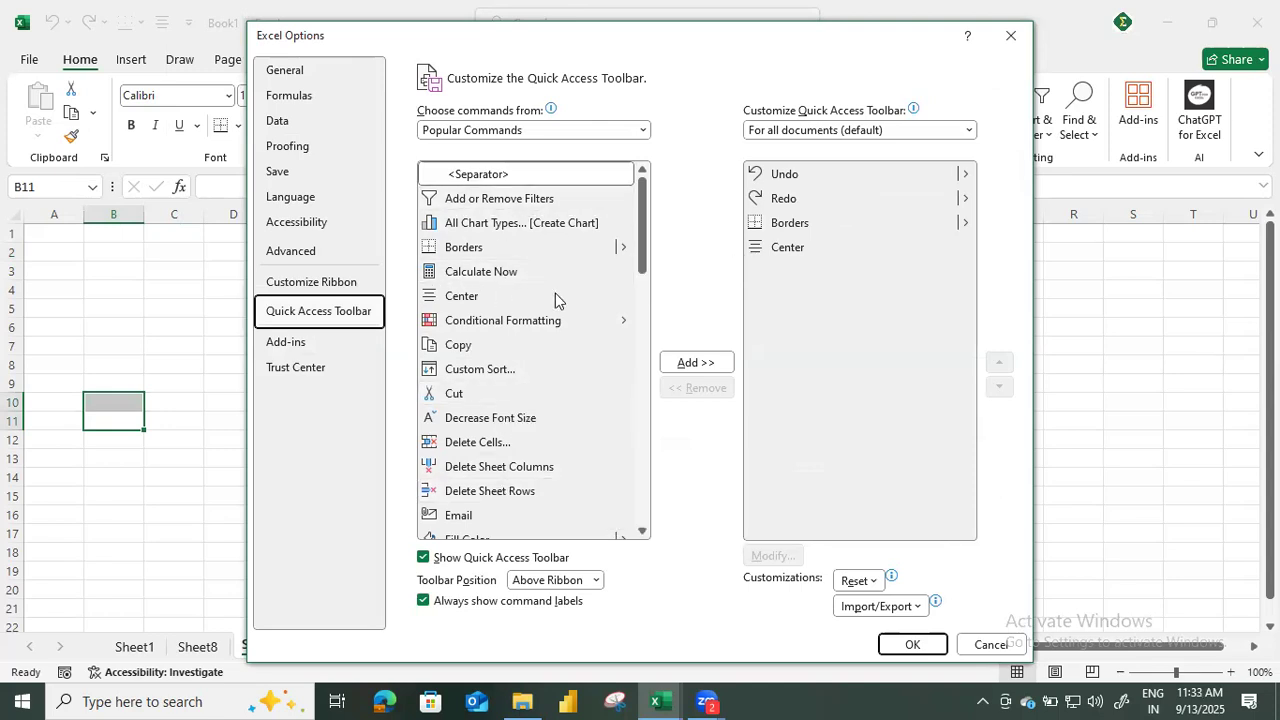
# Remove the Borders command from the Quick Access Toolbar list and add it back after Center.
pyautogui.click(508, 250)
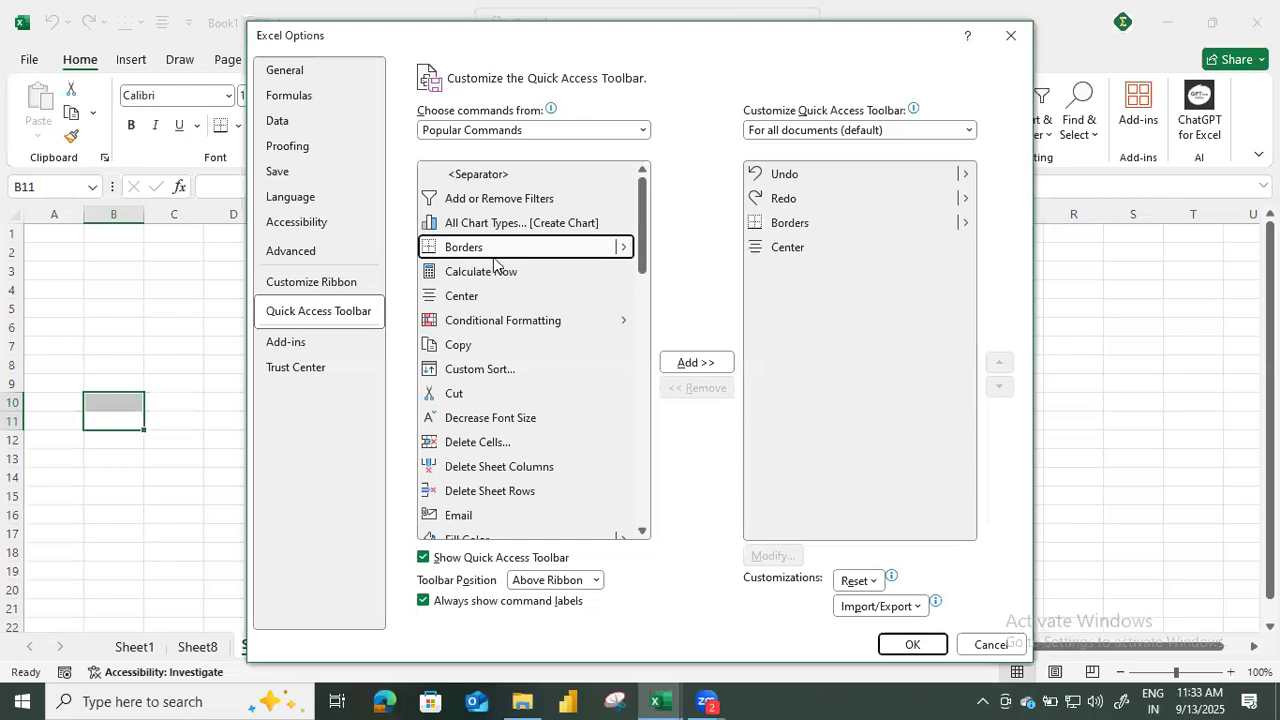
pyautogui.click(797, 224)
pyautogui.click(693, 389)
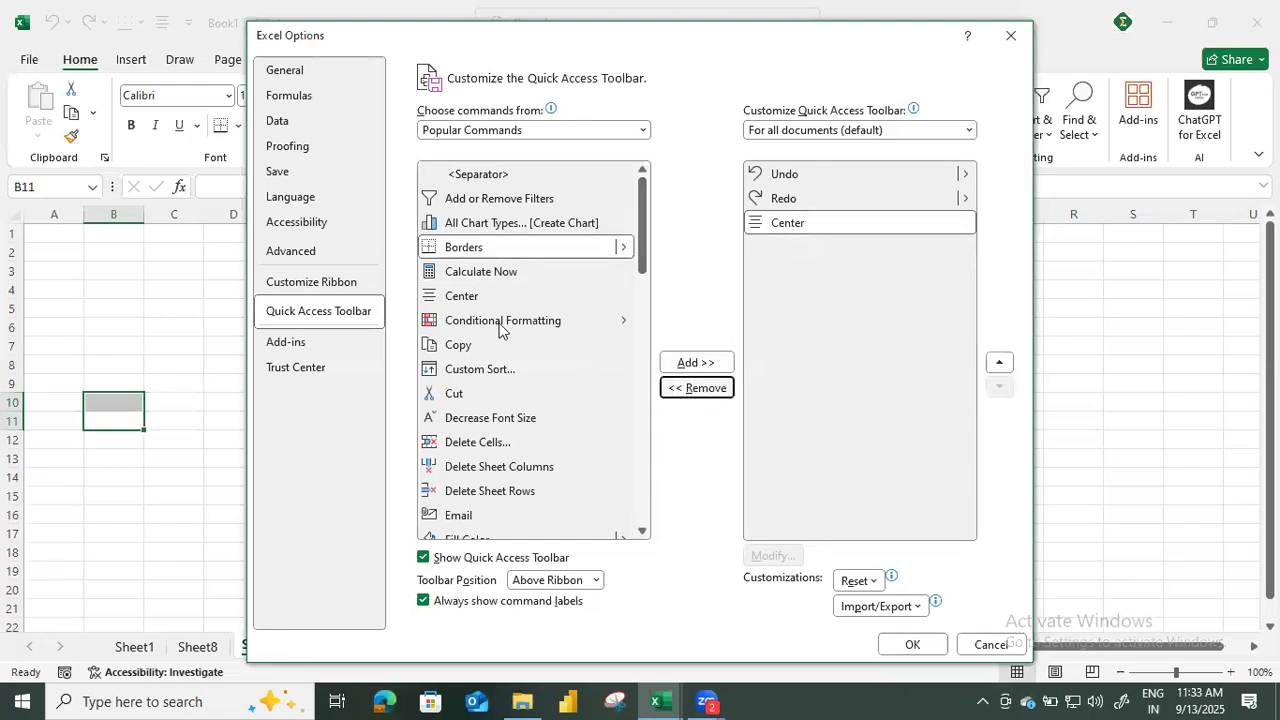
pyautogui.click(703, 363)
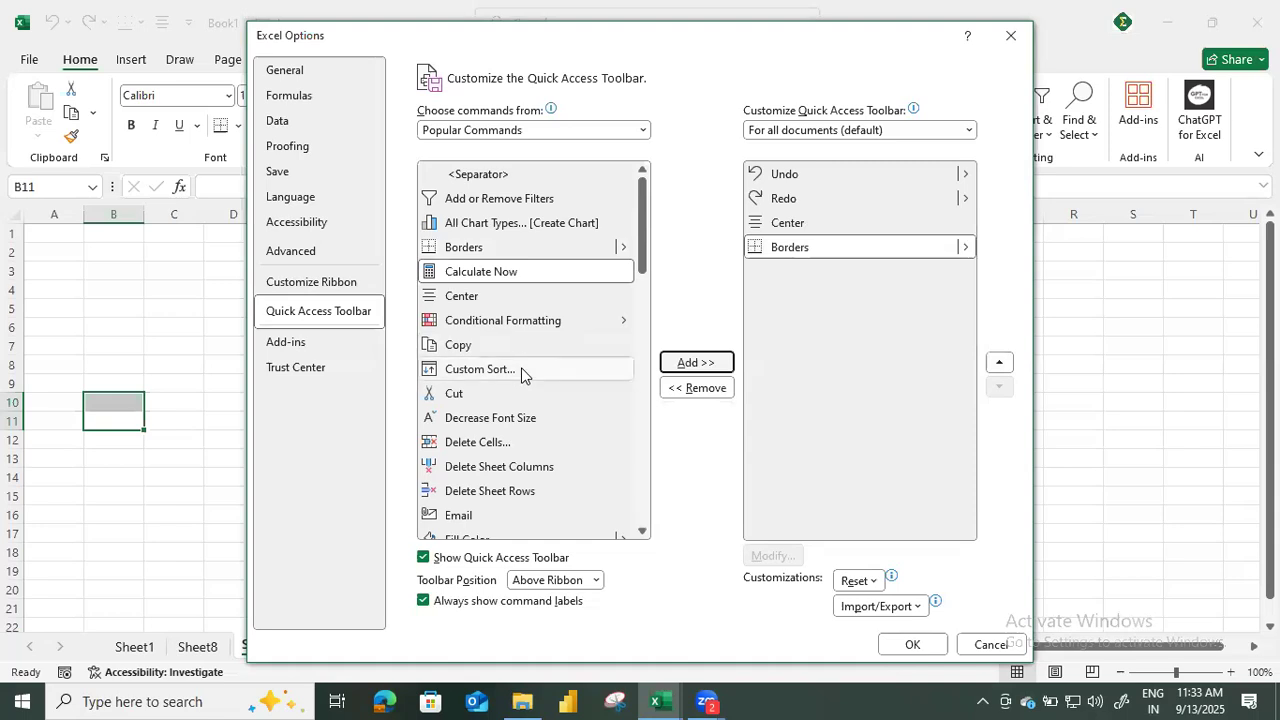
# Add the Fill Color command to the Quick Access Toolbar and apply the changes.
pyautogui.scroll(-2, 521, 374)
pyautogui.scroll(-1, 524, 390)
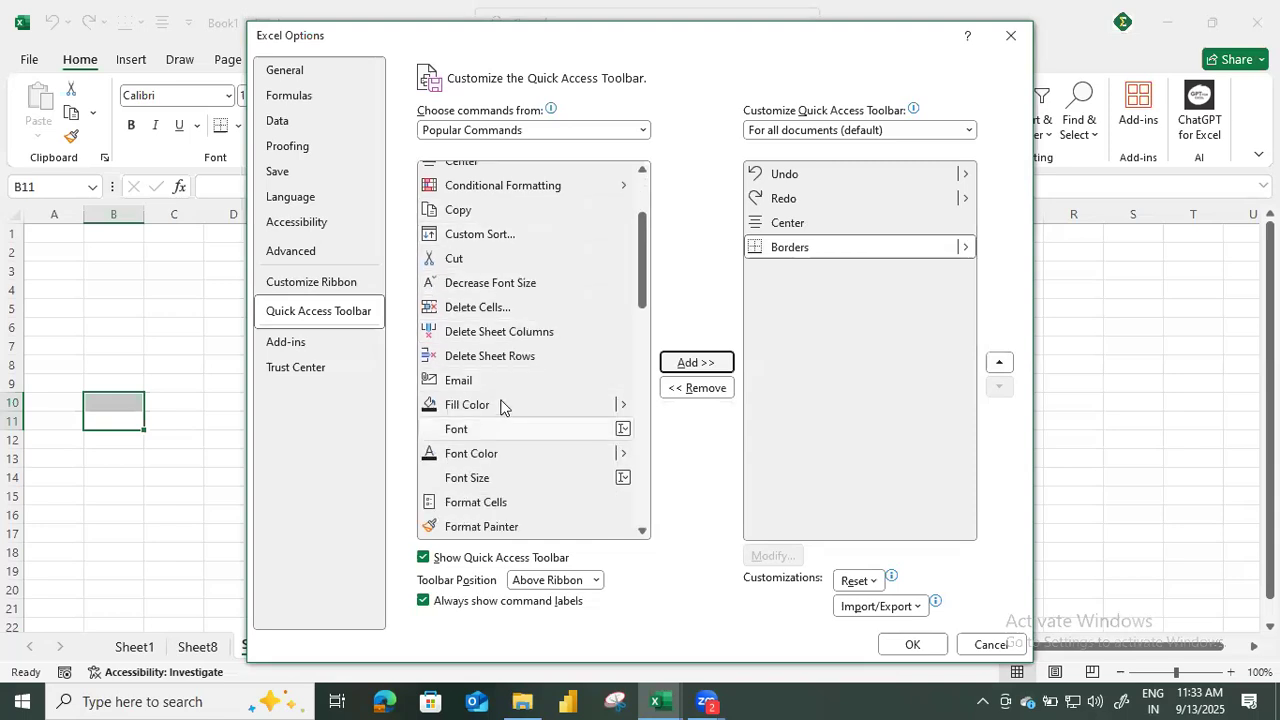
pyautogui.click(501, 405)
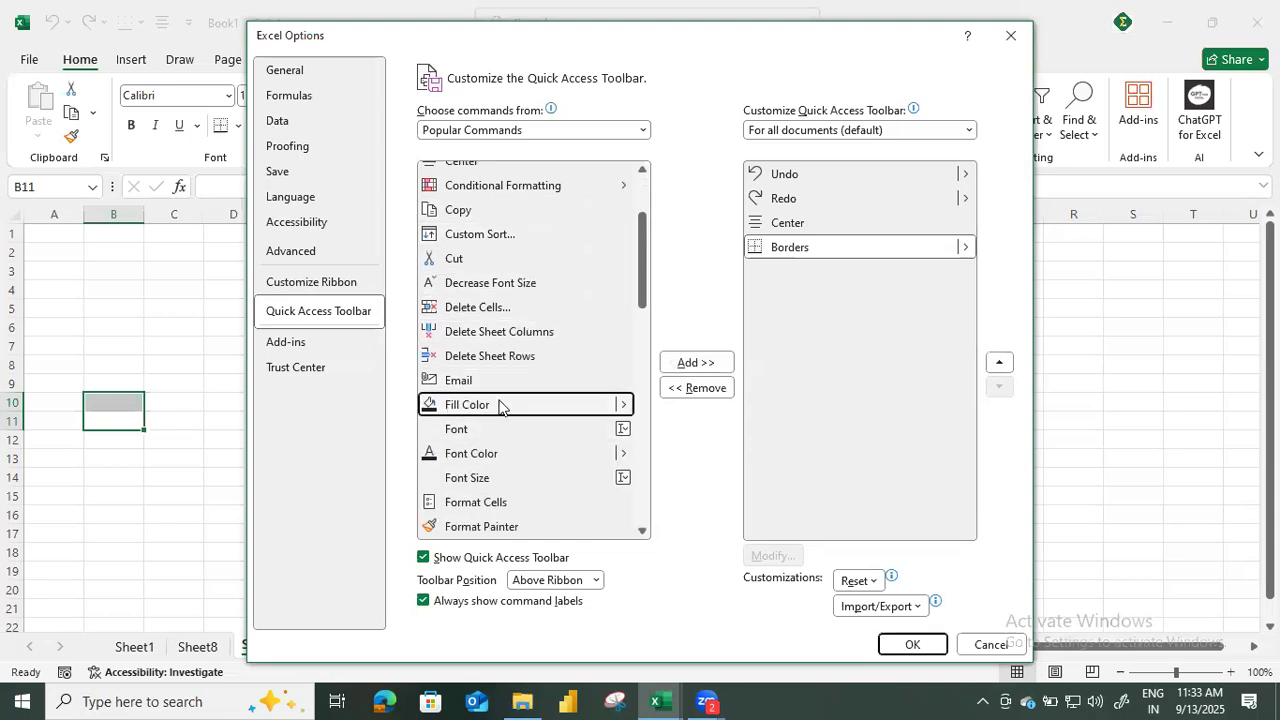
pyautogui.click(705, 364)
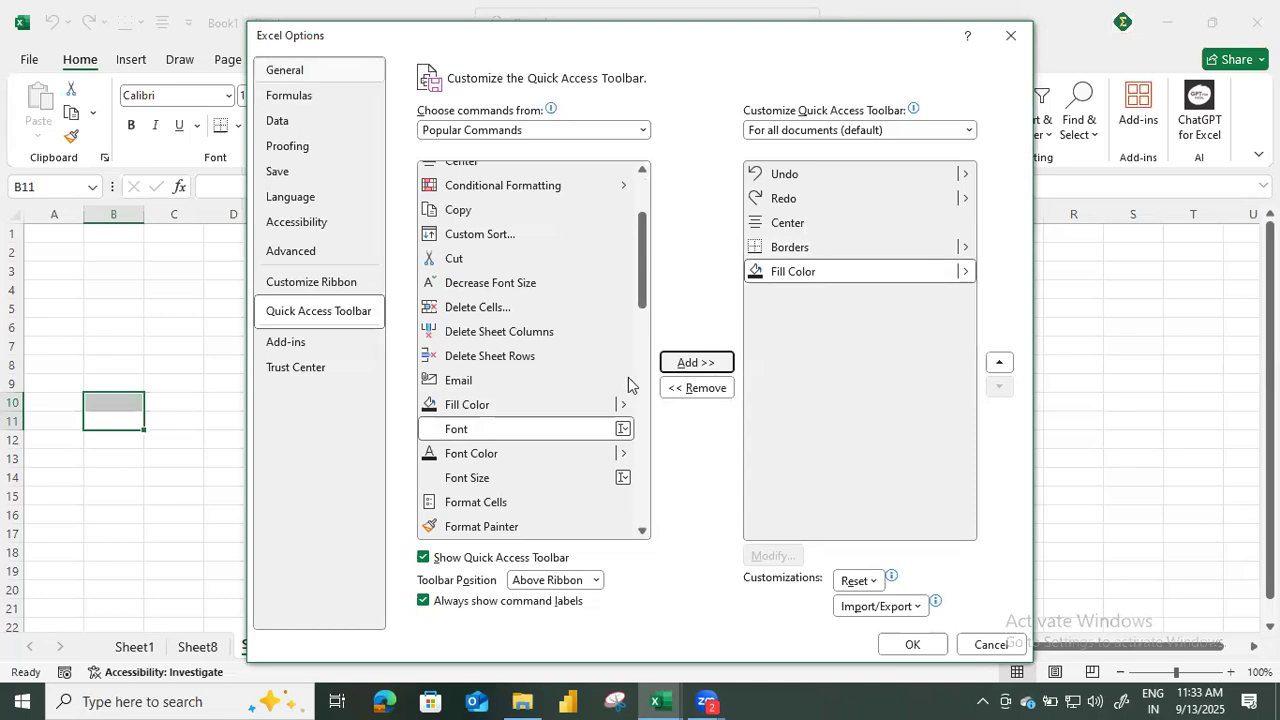
pyautogui.click(924, 645)
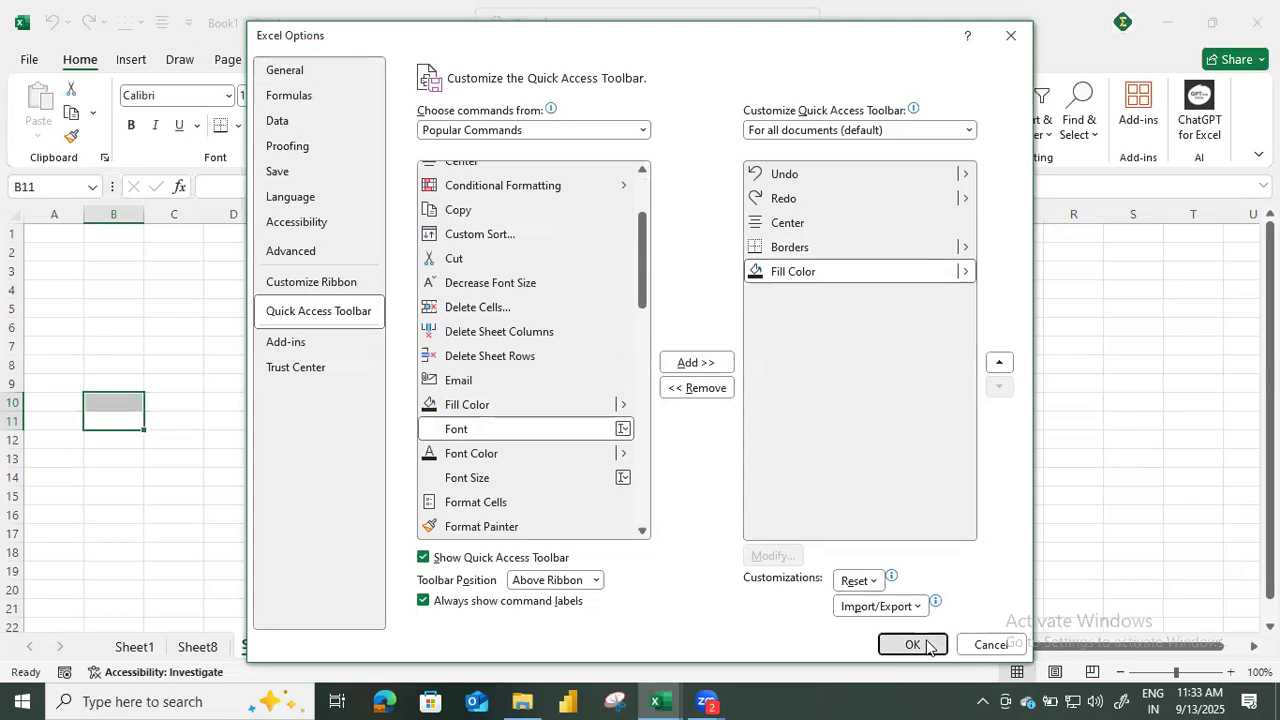
# Fill cell ranges D3:F12, L4:L14 and Q4:Q17 with yellow using the Quick Access Toolbar's Fill Color command.
pyautogui.moveTo(214, 269); pyautogui.dragTo(350, 440)
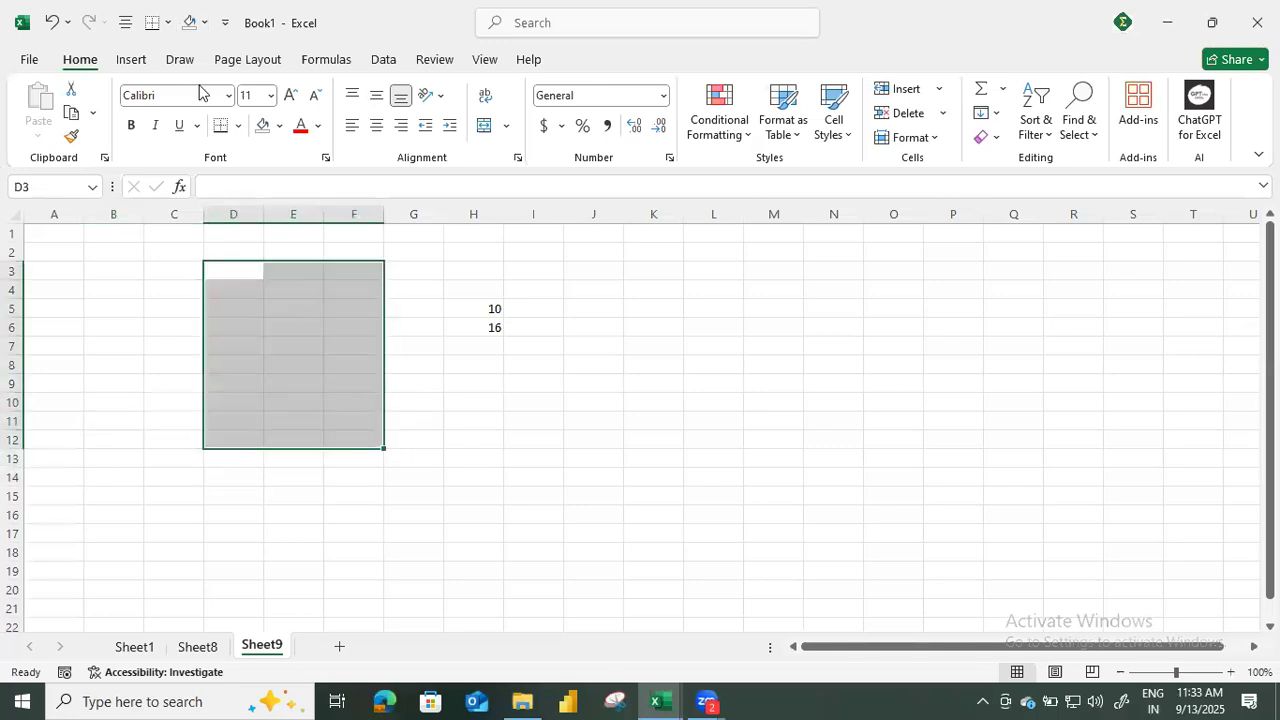
pyautogui.click(204, 22)
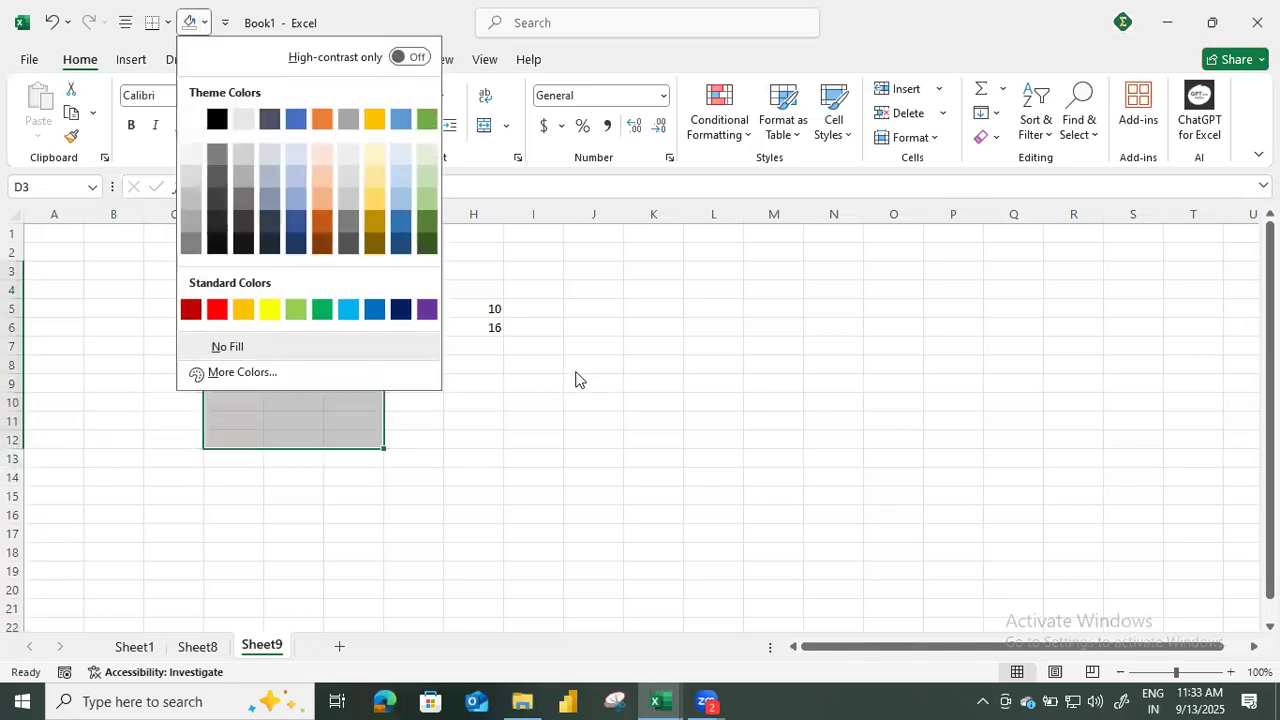
pyautogui.click(268, 310)
pyautogui.moveTo(688, 290); pyautogui.dragTo(706, 468)
pyautogui.click(190, 22)
pyautogui.moveTo(1010, 286); pyautogui.dragTo(1026, 531)
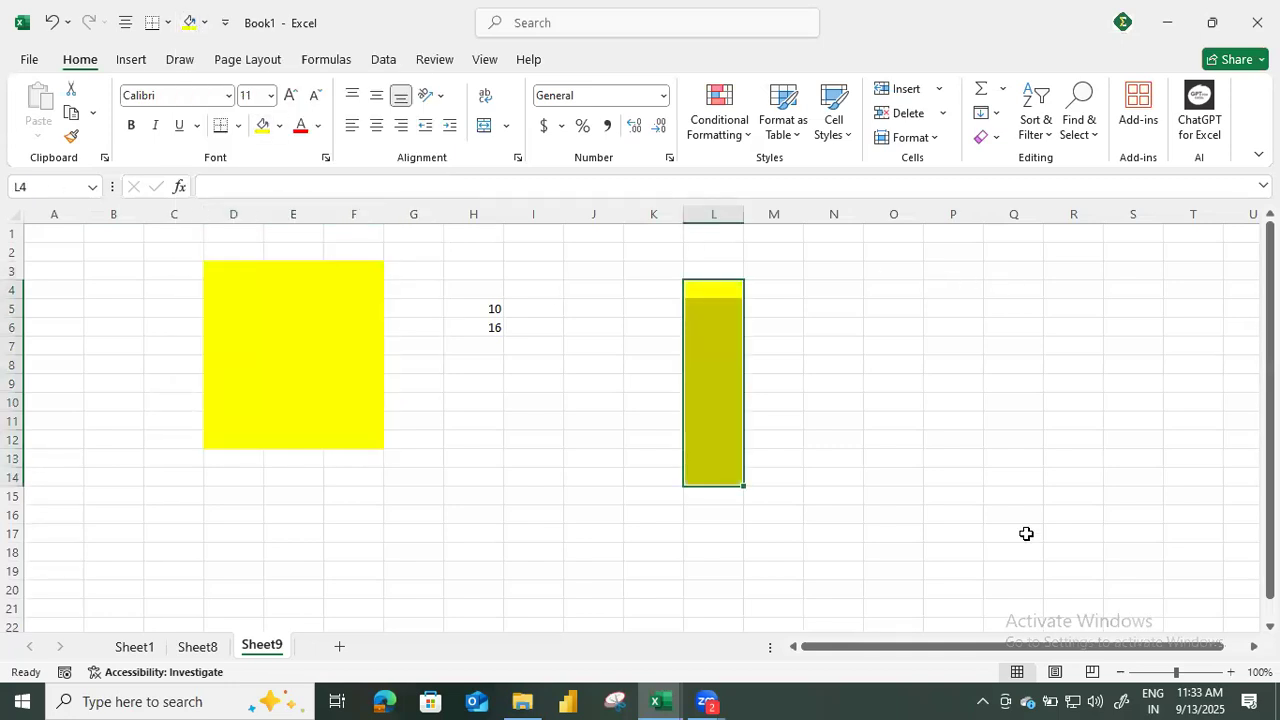
pyautogui.click(190, 22)
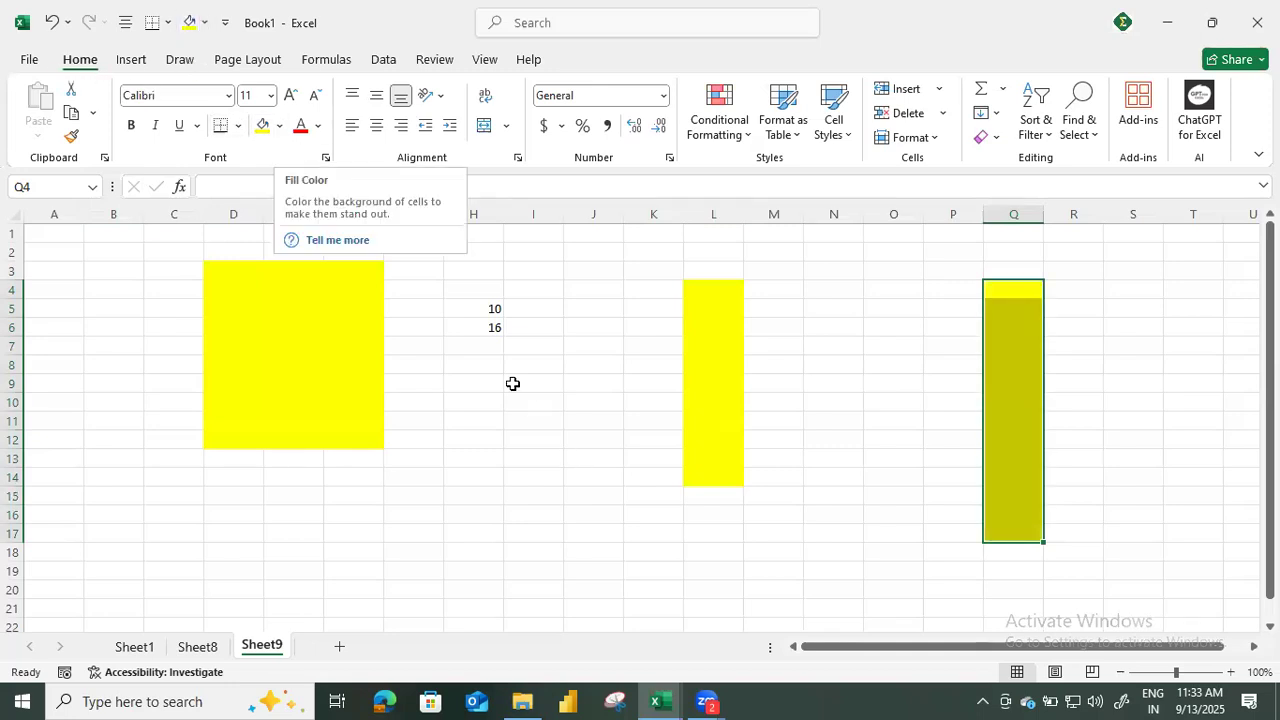
# Add the Copy, Delete Cells and Delete Sheet Columns commands to the Quick Access Toolbar and apply the changes.
pyautogui.click(476, 345)
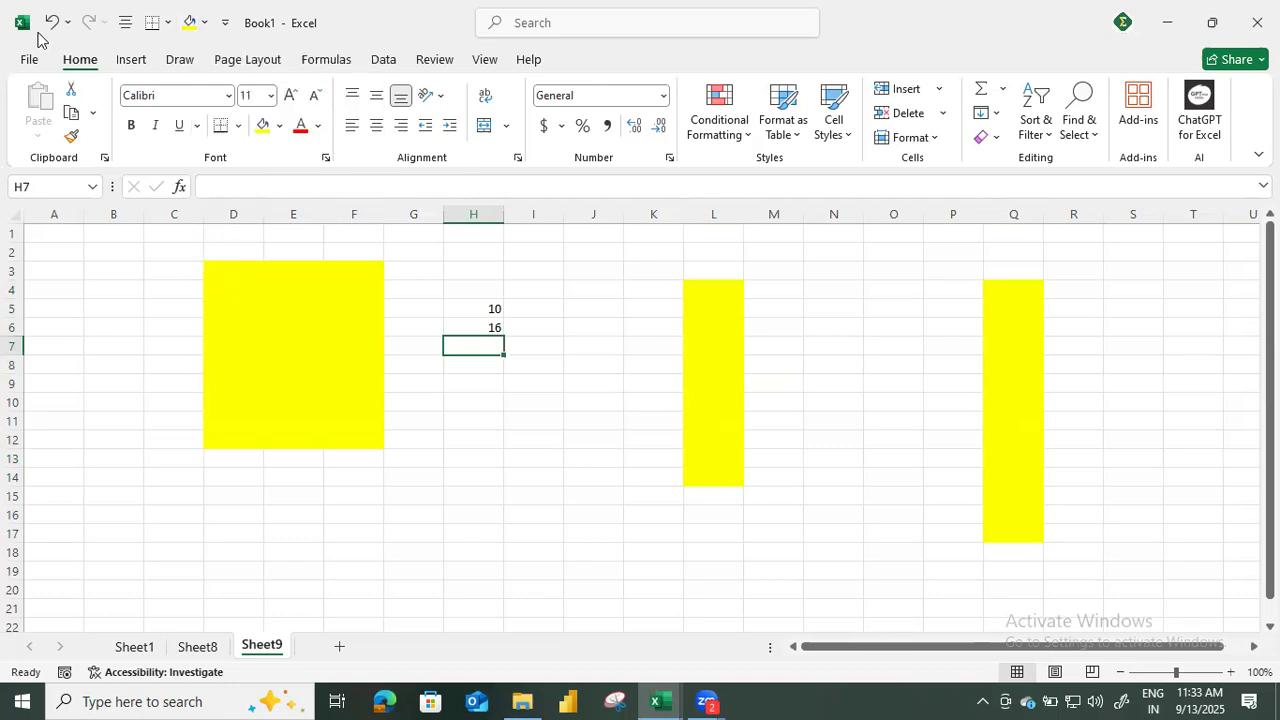
pyautogui.click(29, 61)
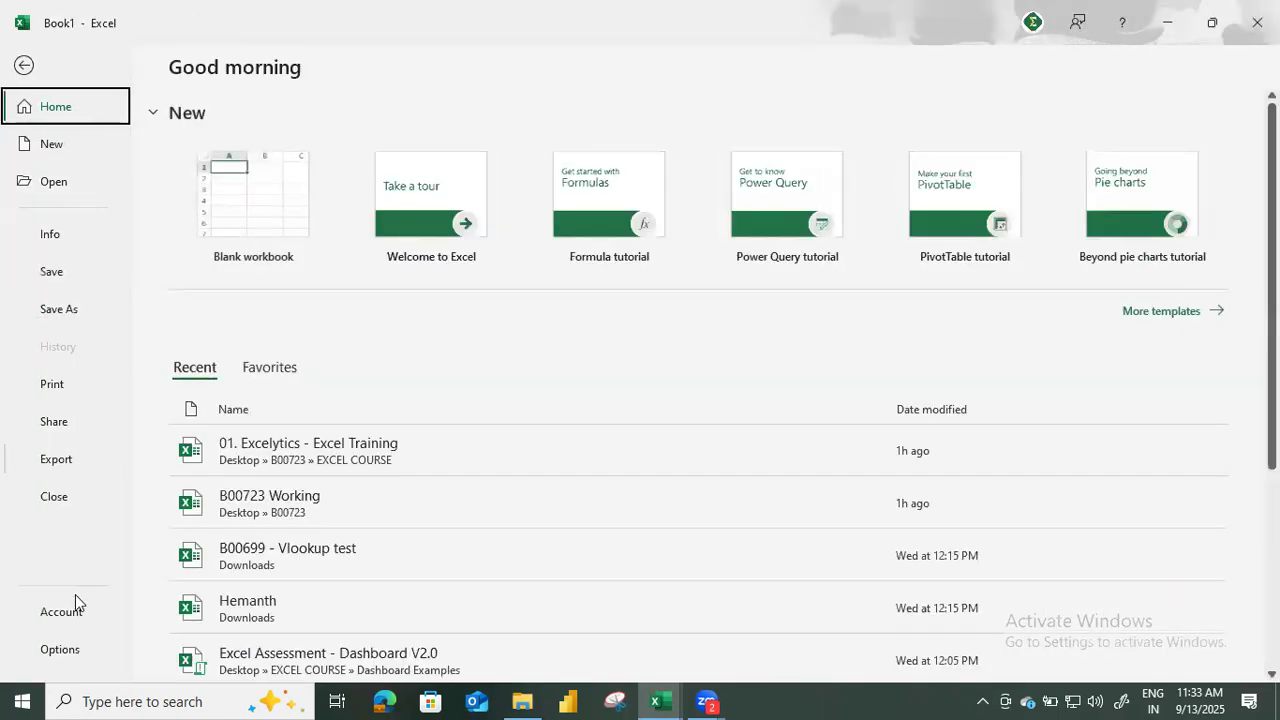
pyautogui.press('Escape')
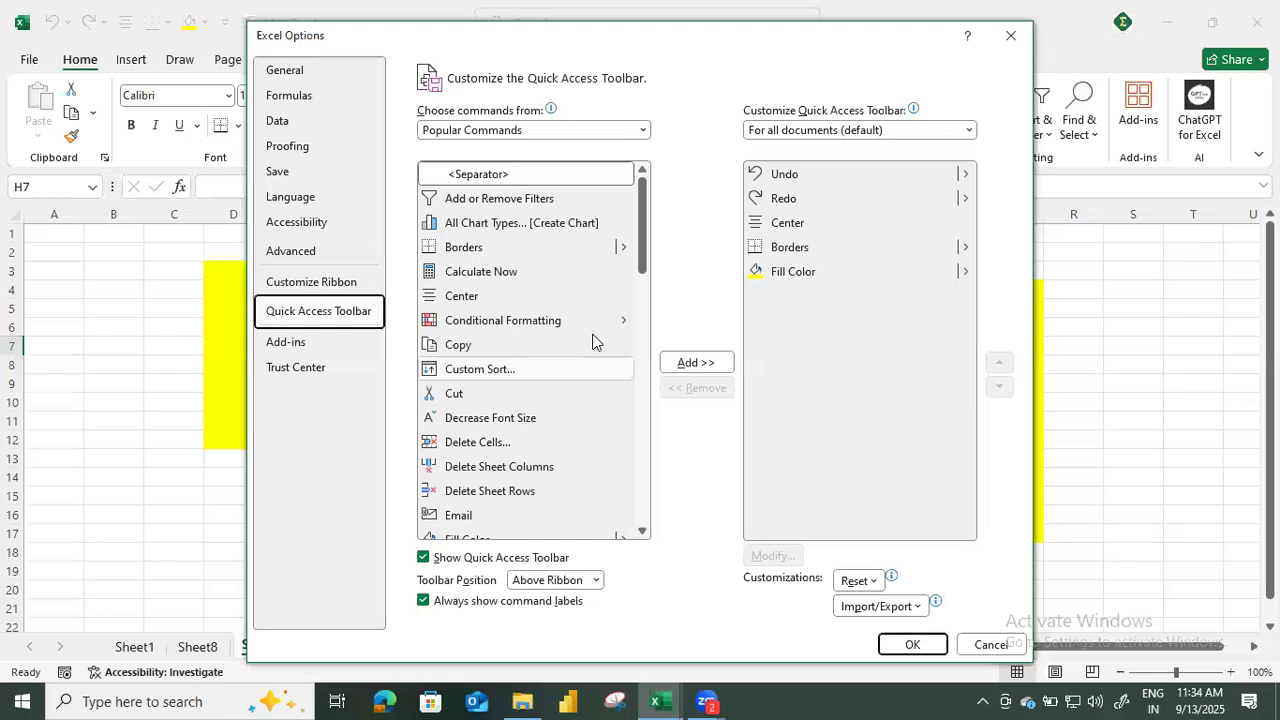
pyautogui.click(571, 345)
pyautogui.click(696, 362)
pyautogui.click(508, 440)
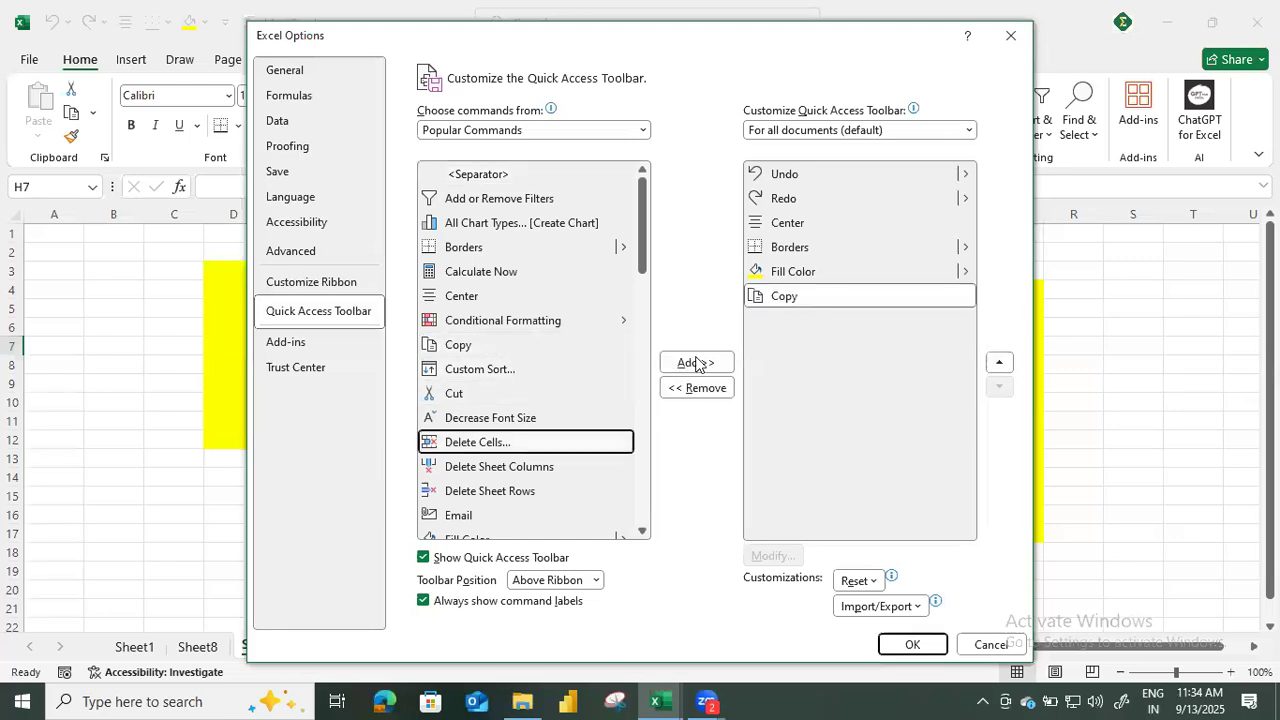
pyautogui.click(696, 362)
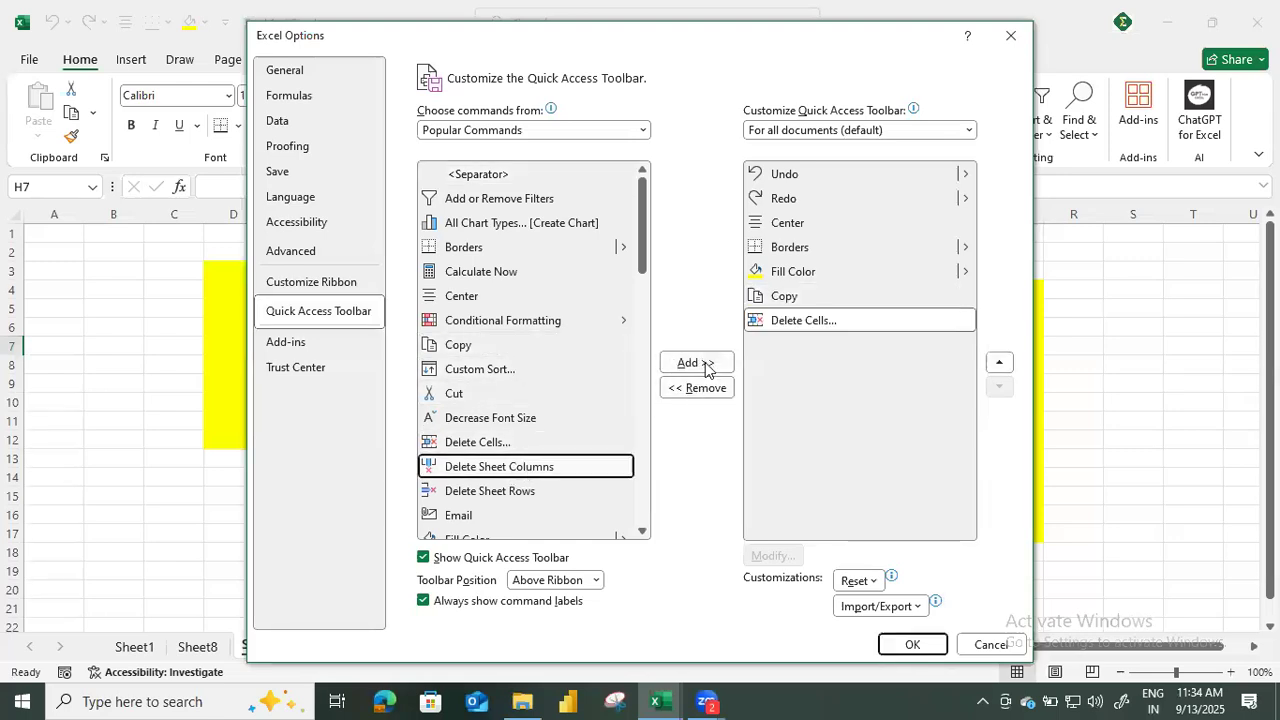
pyautogui.click(705, 366)
pyautogui.click(909, 644)
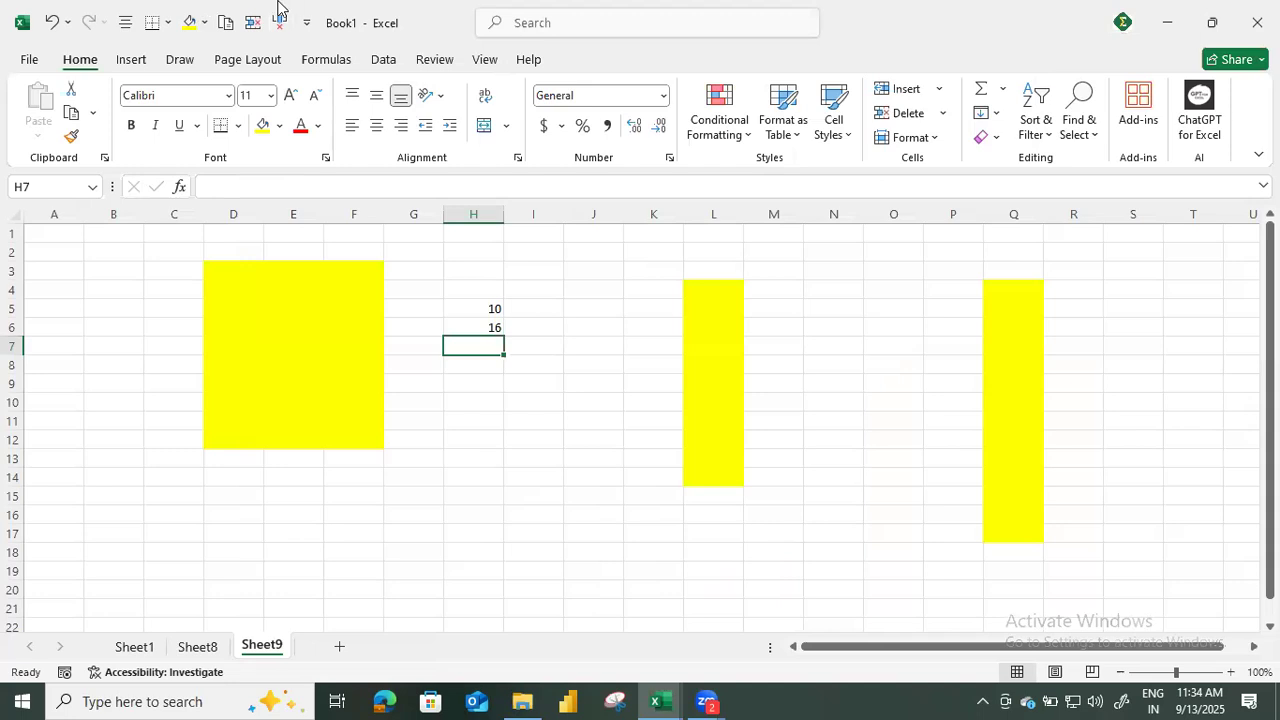
# Delete rows 1 to 17 of Sheet9, including the yellow ranges and the numbers.
pyautogui.moveTo(174, 233); pyautogui.dragTo(1088, 542)
pyautogui.hotkey('shift', 'space')
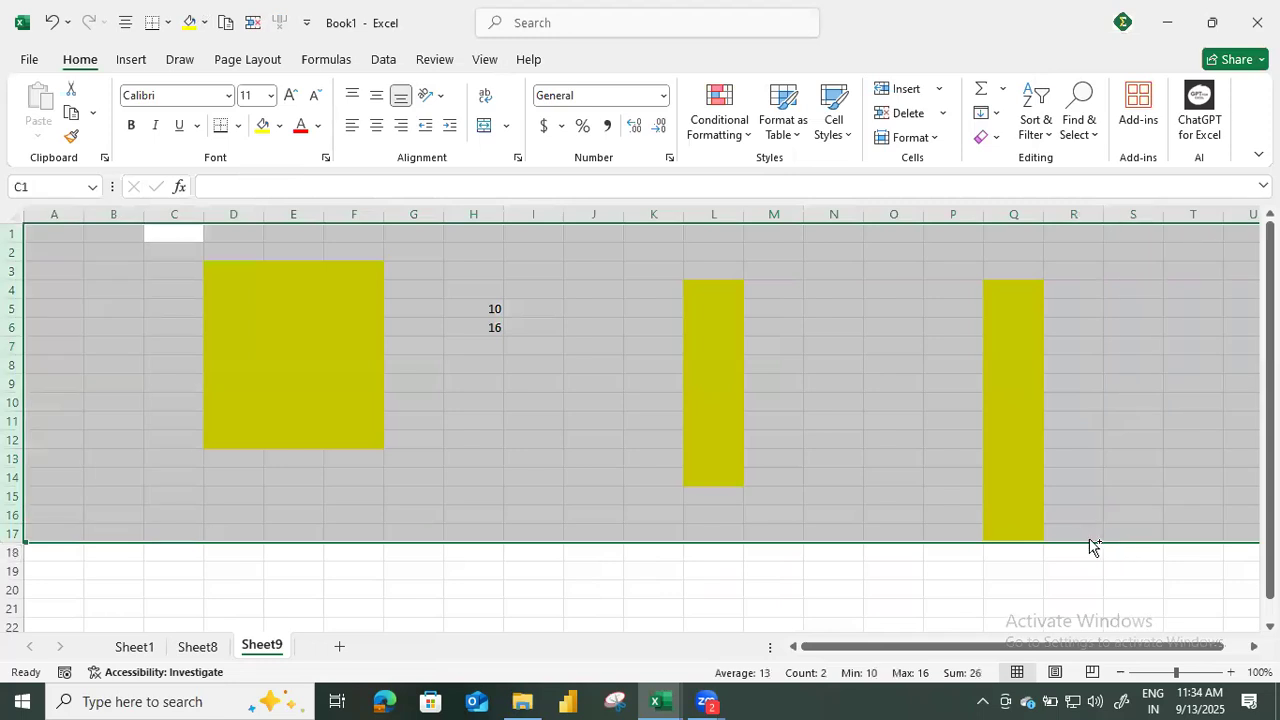
pyautogui.hotkey('ctrl', '-')
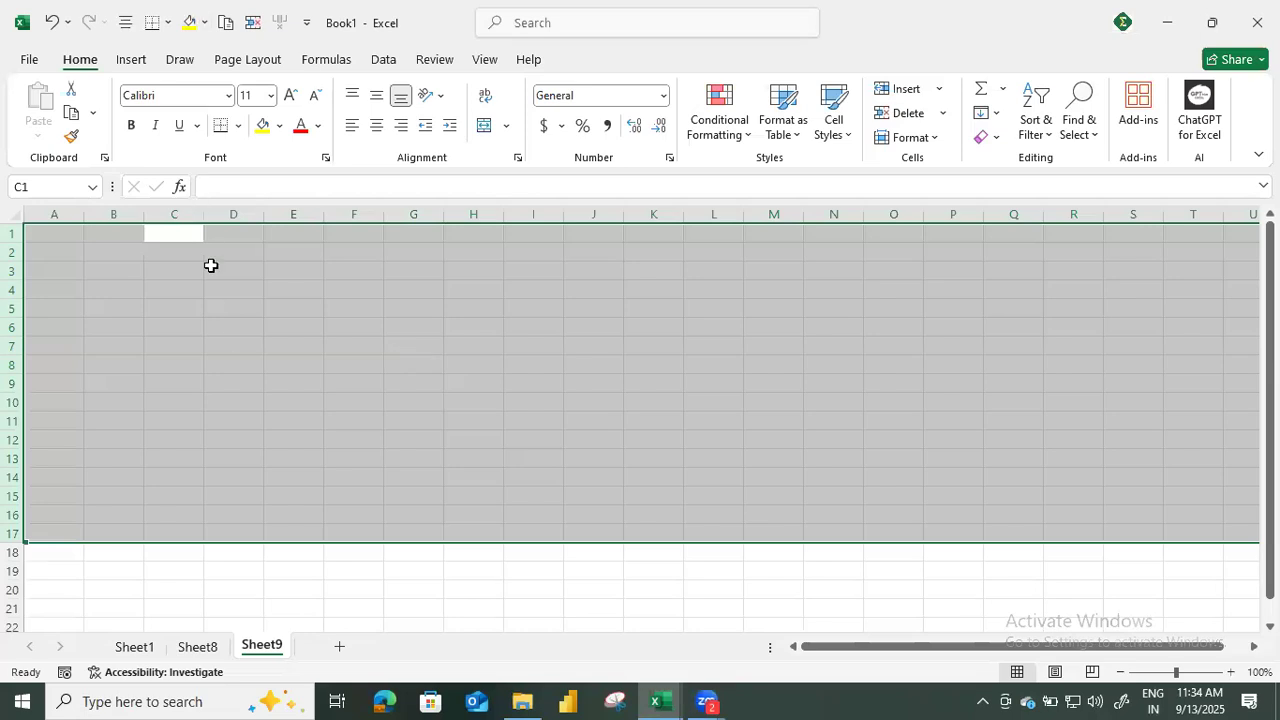
pyautogui.click(222, 307)
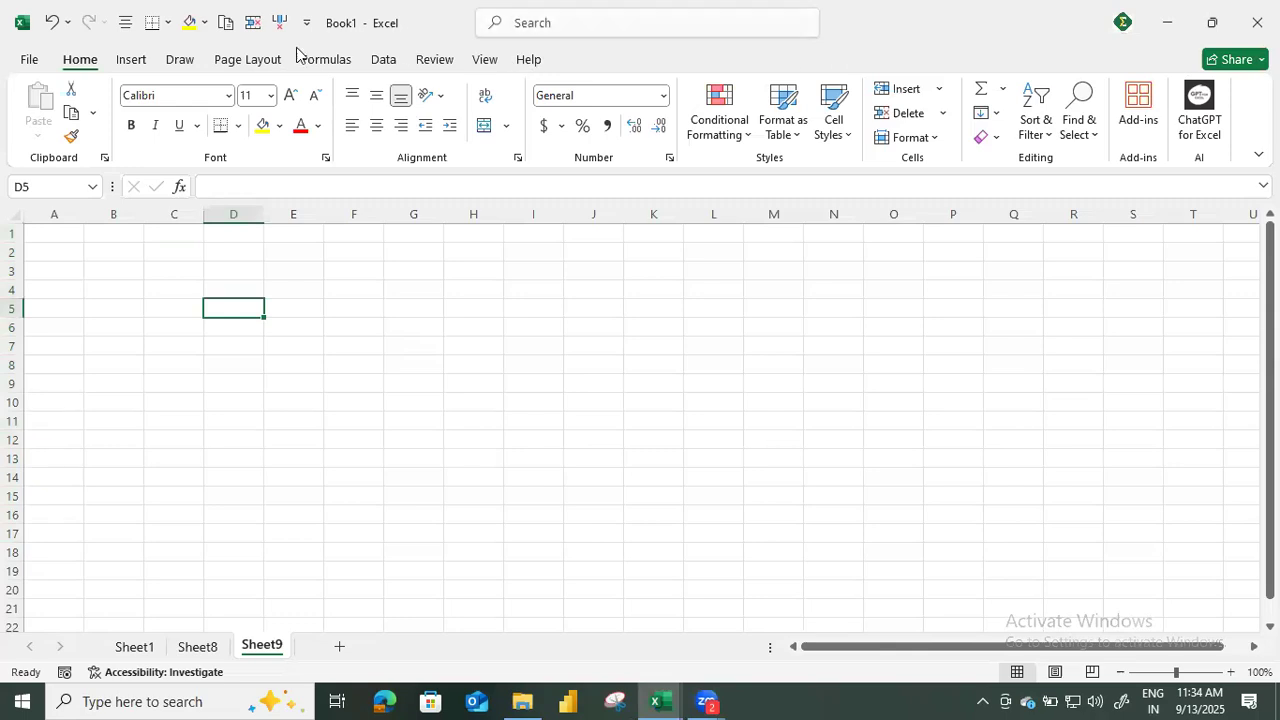
# Look through the commands of every ribbon tab from Home to Help.
pyautogui.click(140, 62)
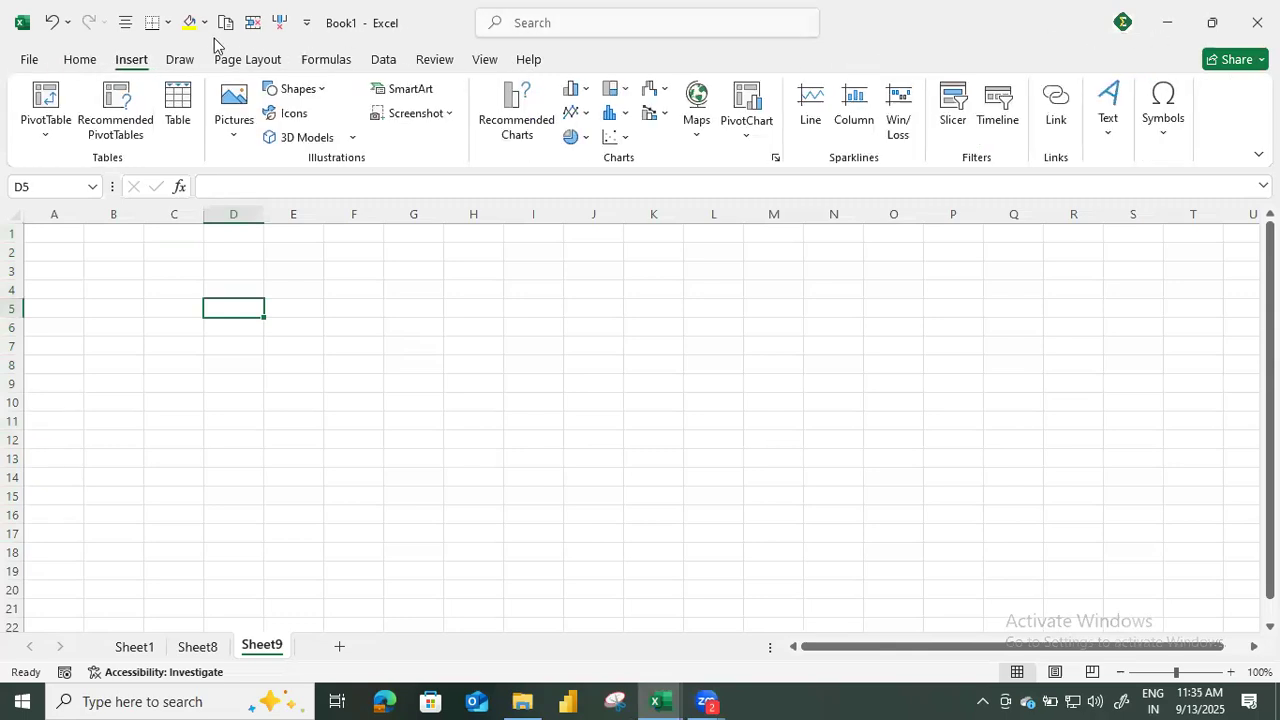
pyautogui.click(86, 64)
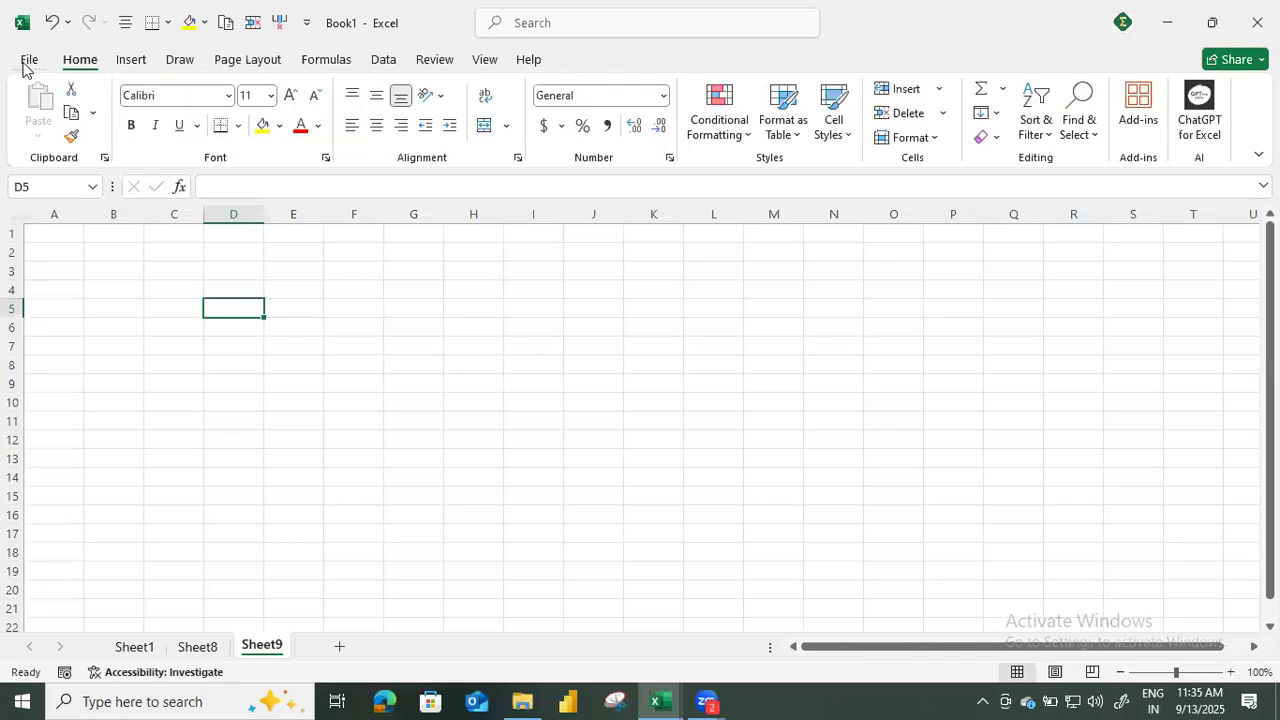
pyautogui.click(145, 64)
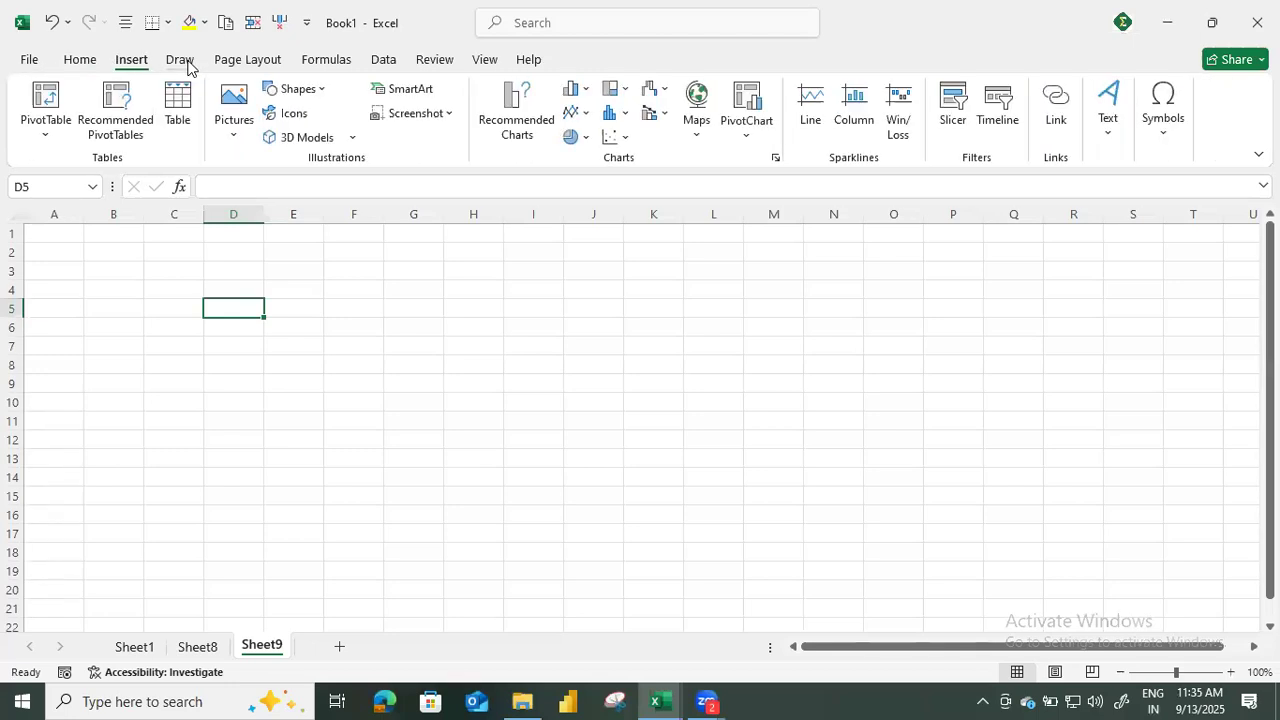
pyautogui.click(186, 62)
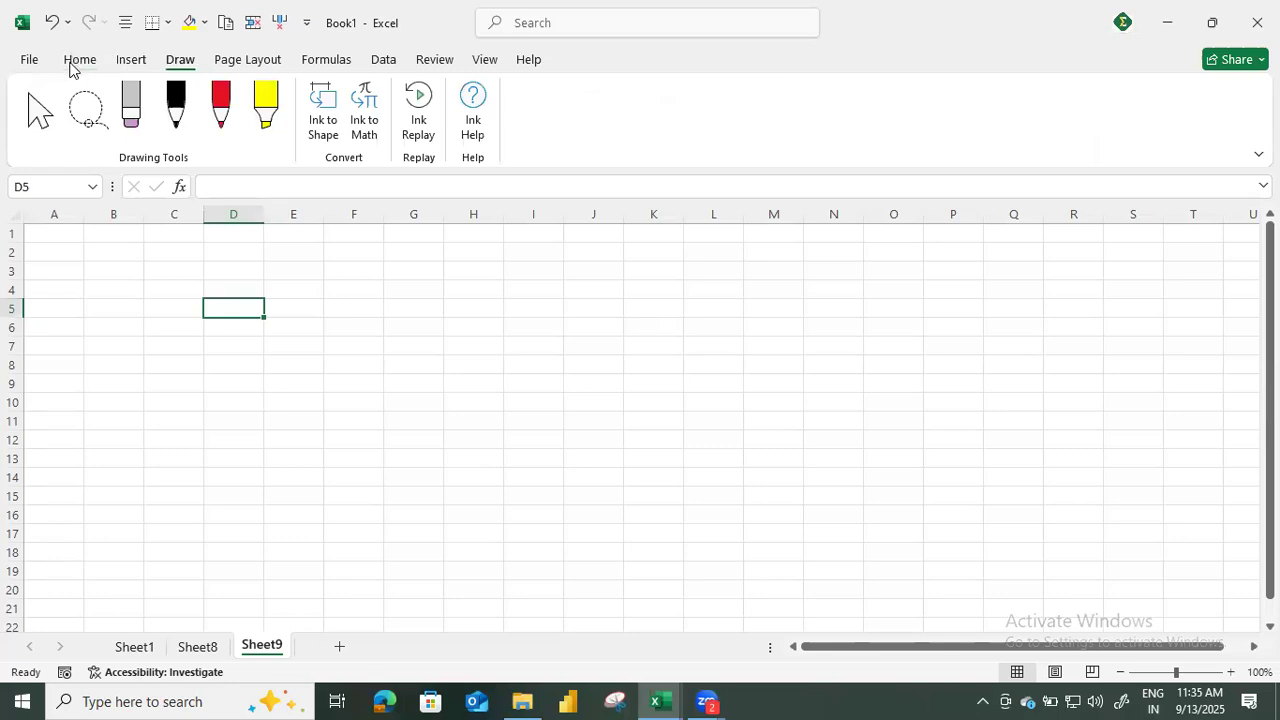
pyautogui.click(72, 64)
pyautogui.click(130, 64)
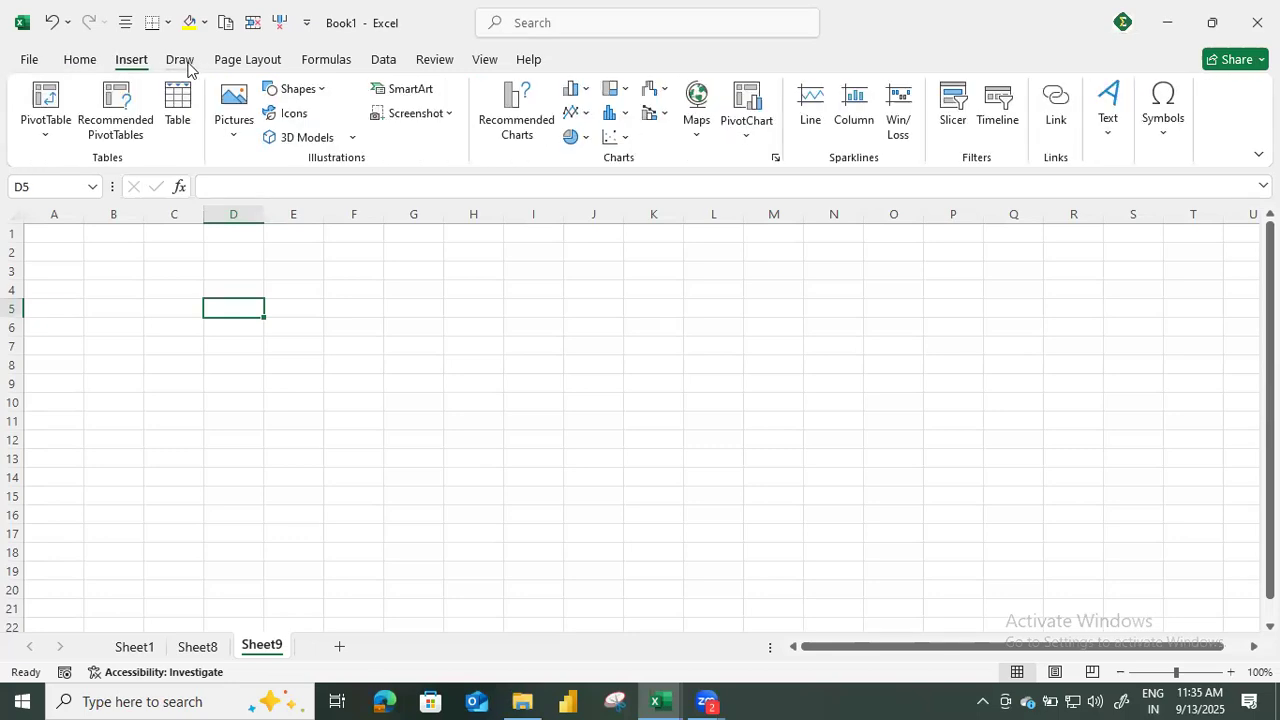
pyautogui.click(188, 64)
pyautogui.click(250, 63)
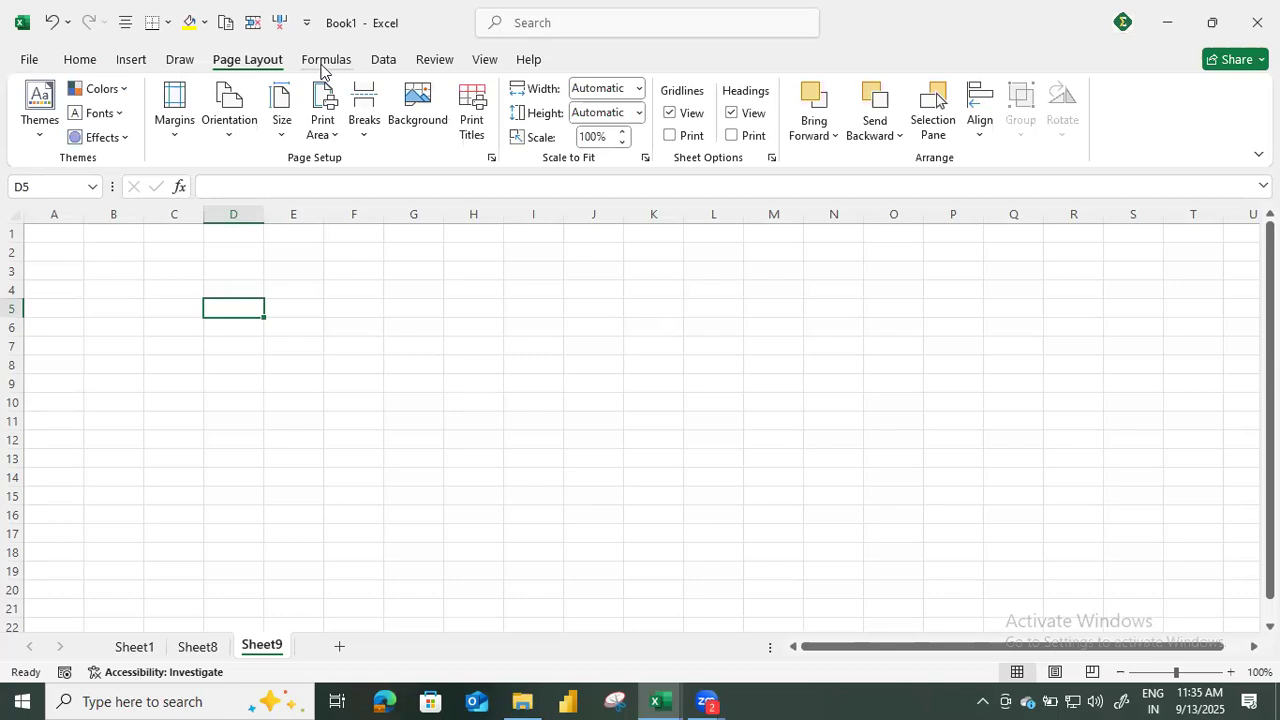
pyautogui.click(330, 66)
pyautogui.click(392, 62)
pyautogui.click(436, 64)
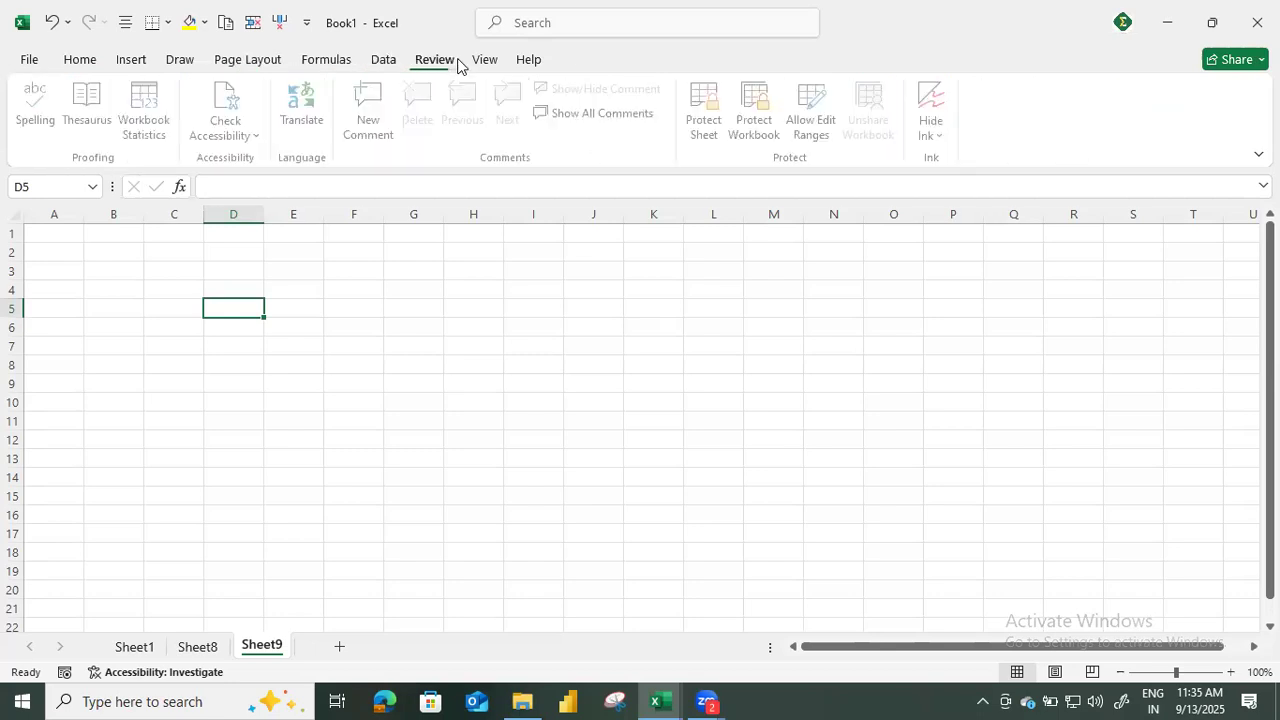
pyautogui.click(495, 61)
pyautogui.click(525, 62)
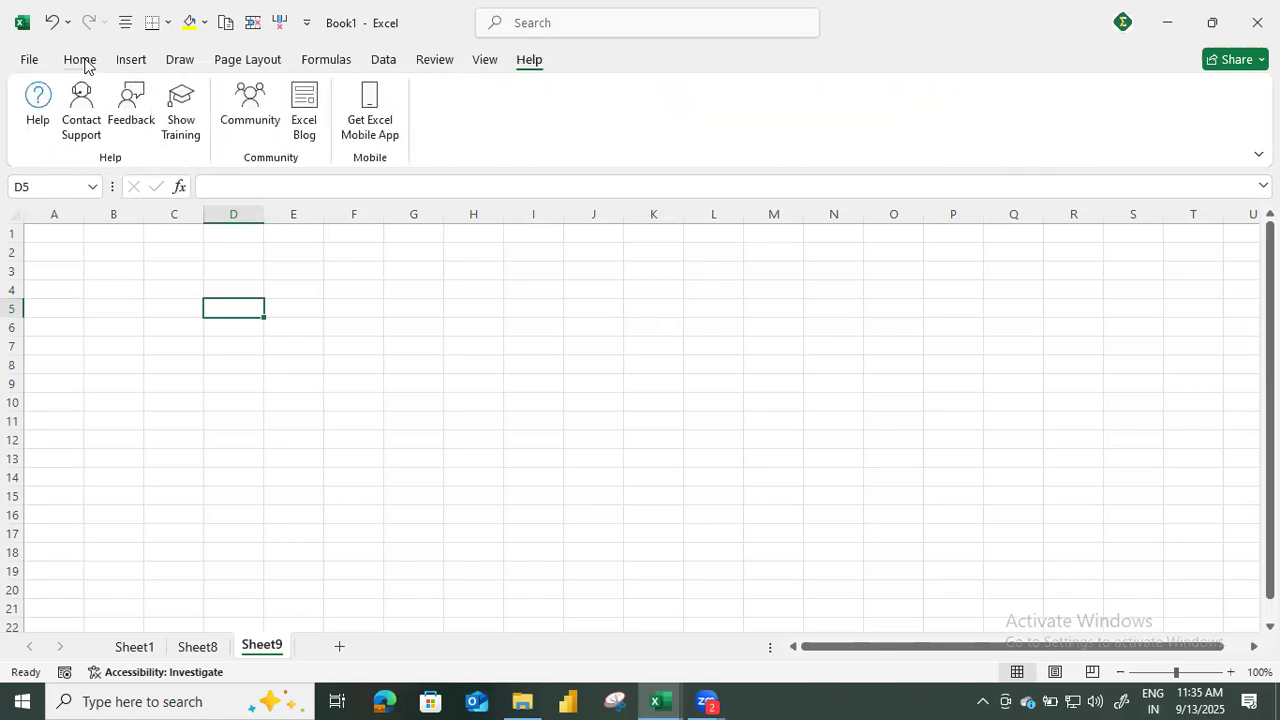
# Examine how commands are grouped on the Home, Insert and Draw ribbon tabs, ending on Home.
pyautogui.click(82, 60)
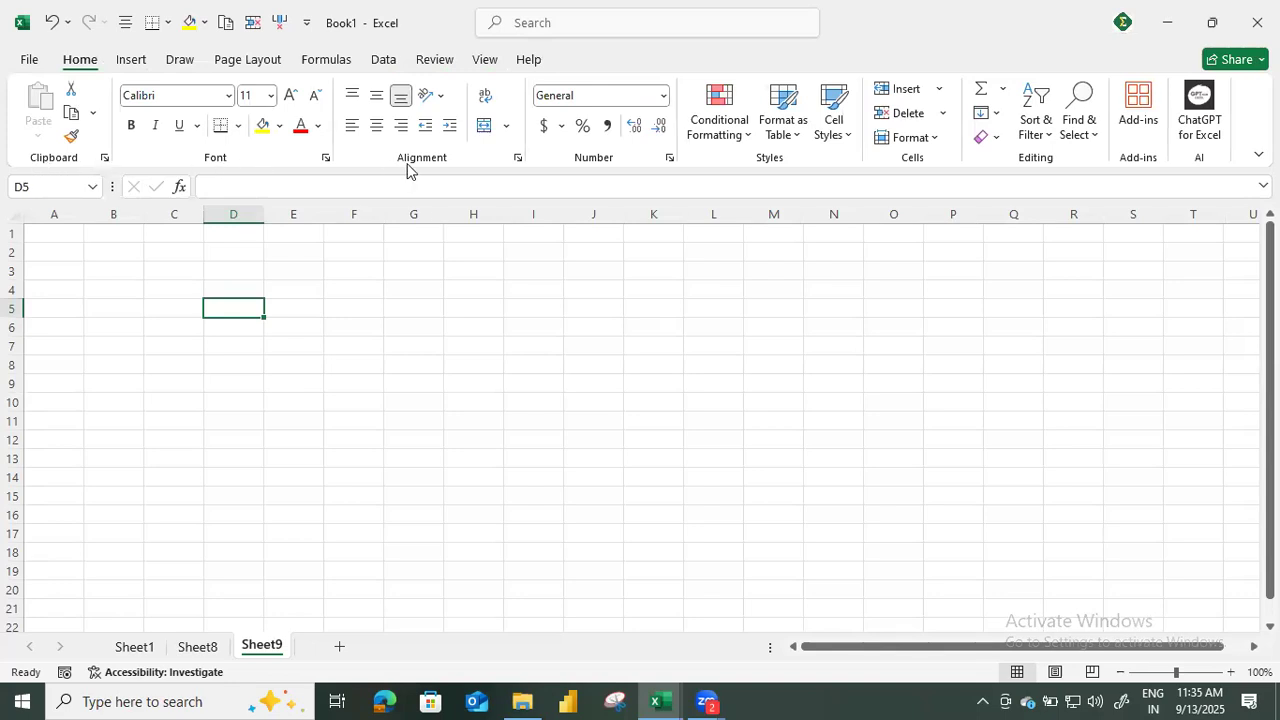
pyautogui.click(130, 61)
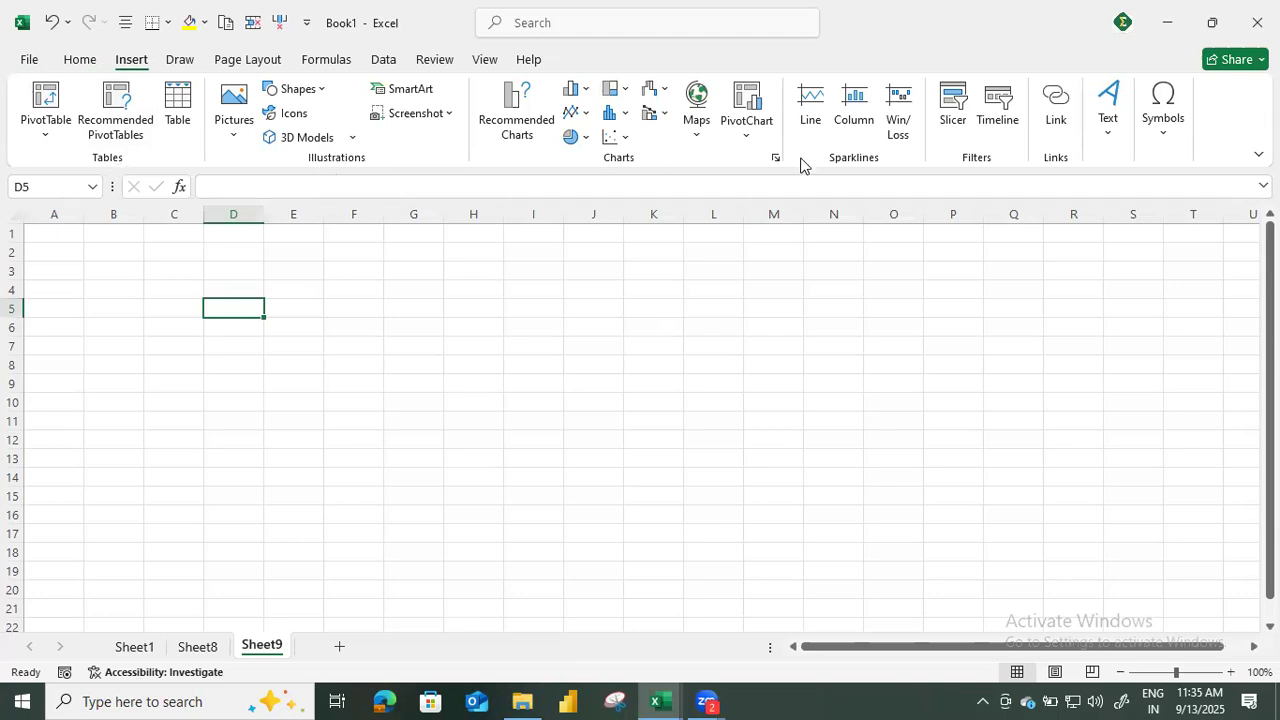
pyautogui.click(182, 62)
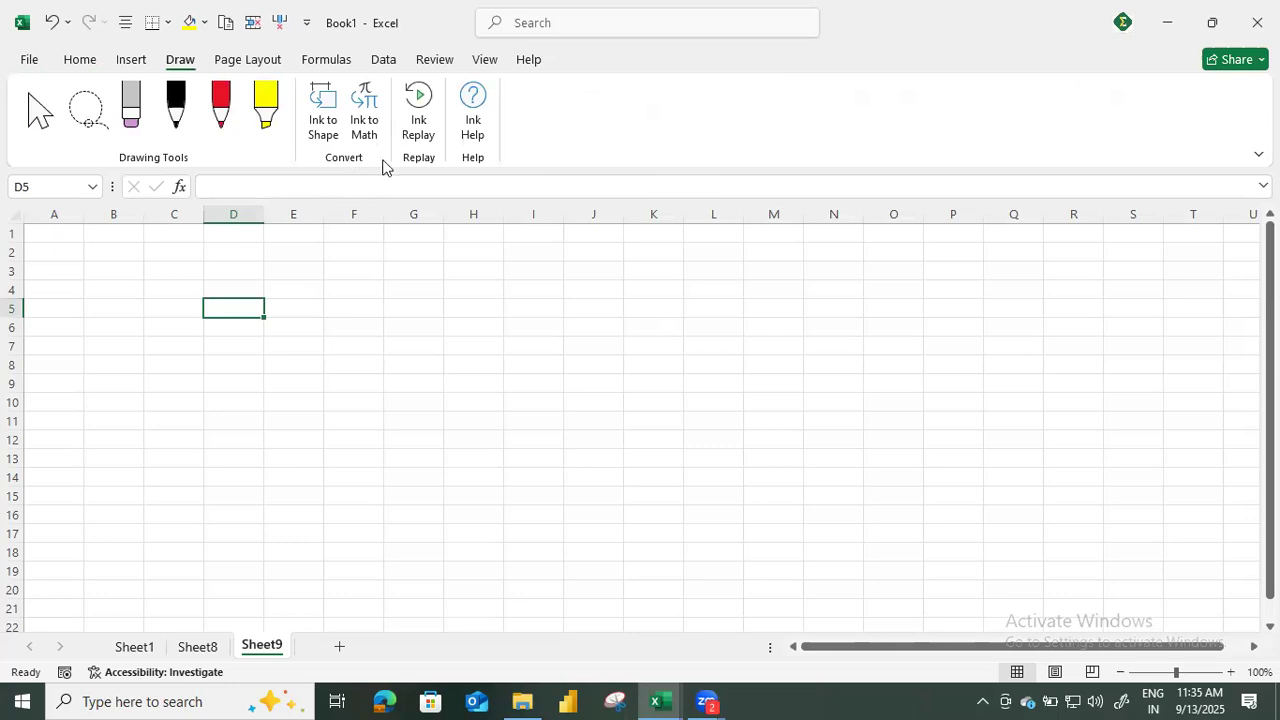
pyautogui.click(80, 64)
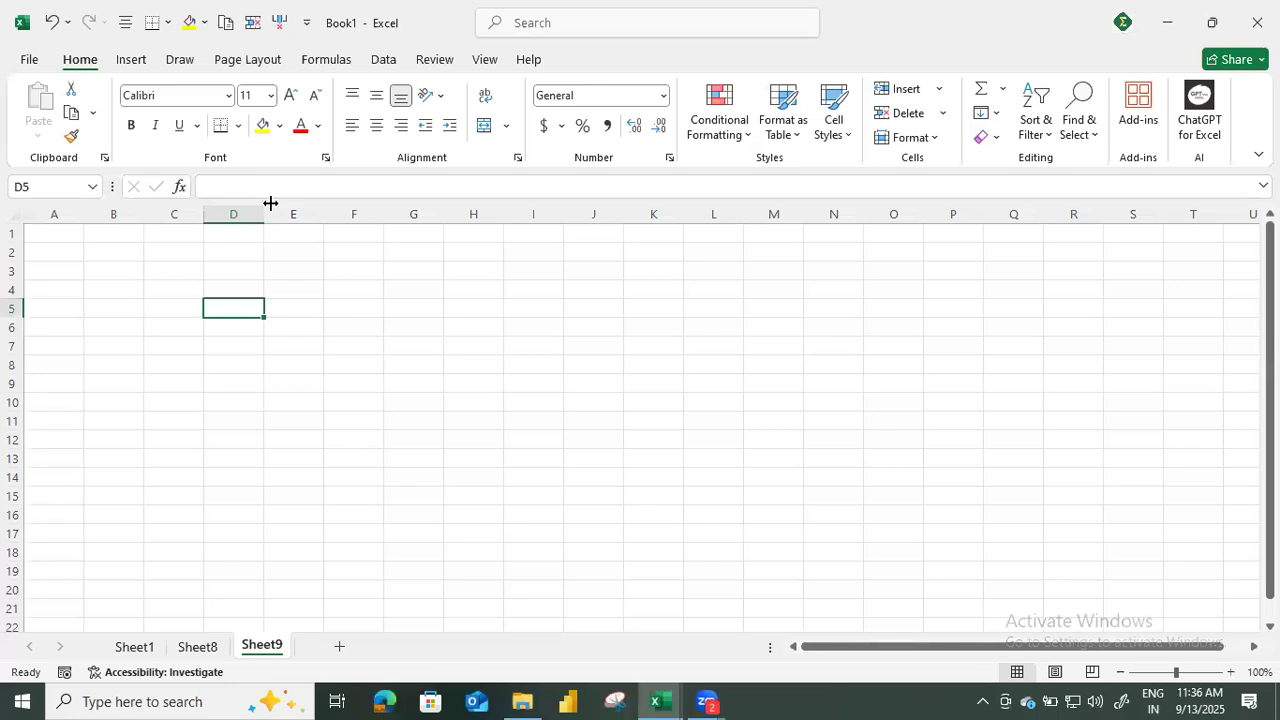
# Enter 5 in cell F3 and inspect its content in the formula bar.
pyautogui.click(318, 277)
pyautogui.click(224, 186)
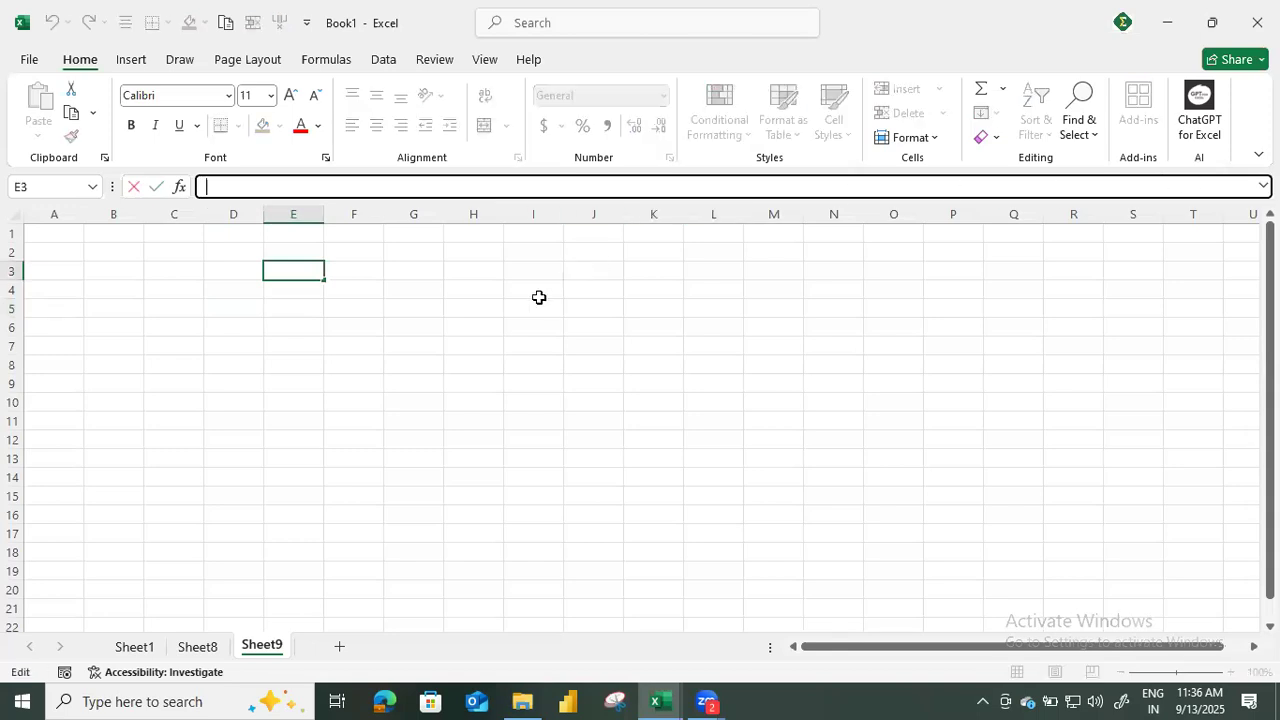
pyautogui.press('Tab')
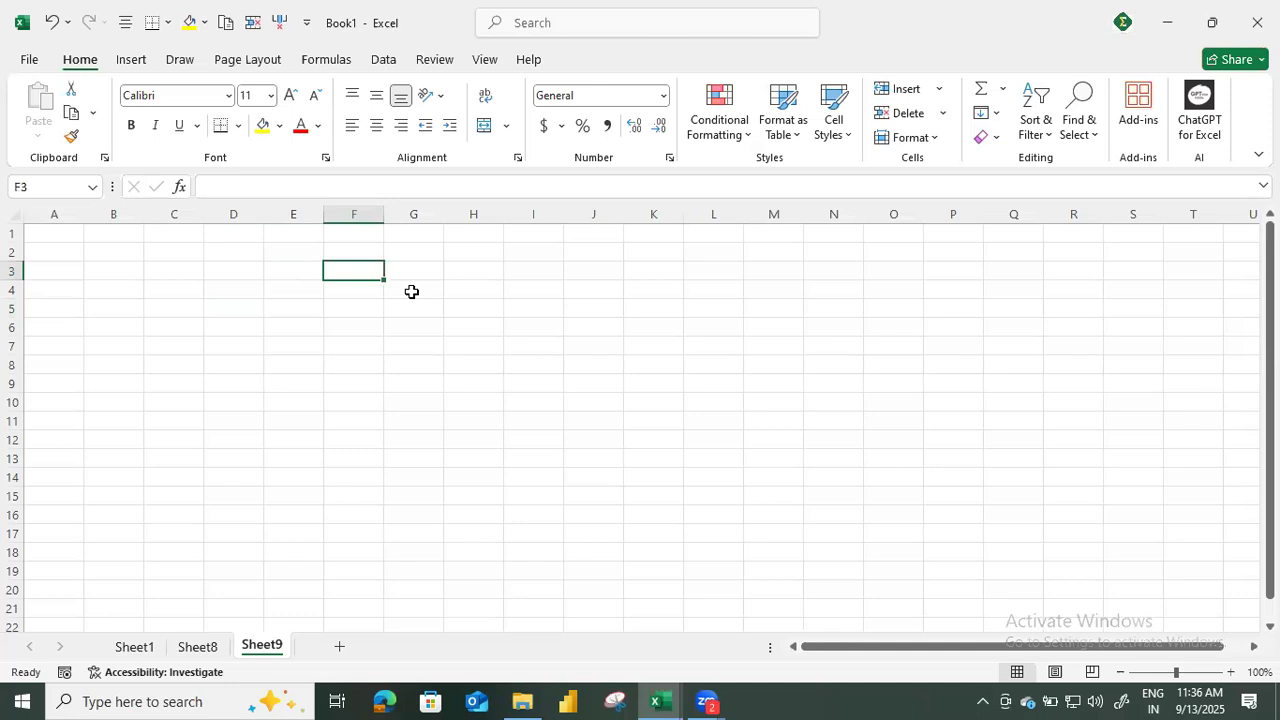
pyautogui.write('5')
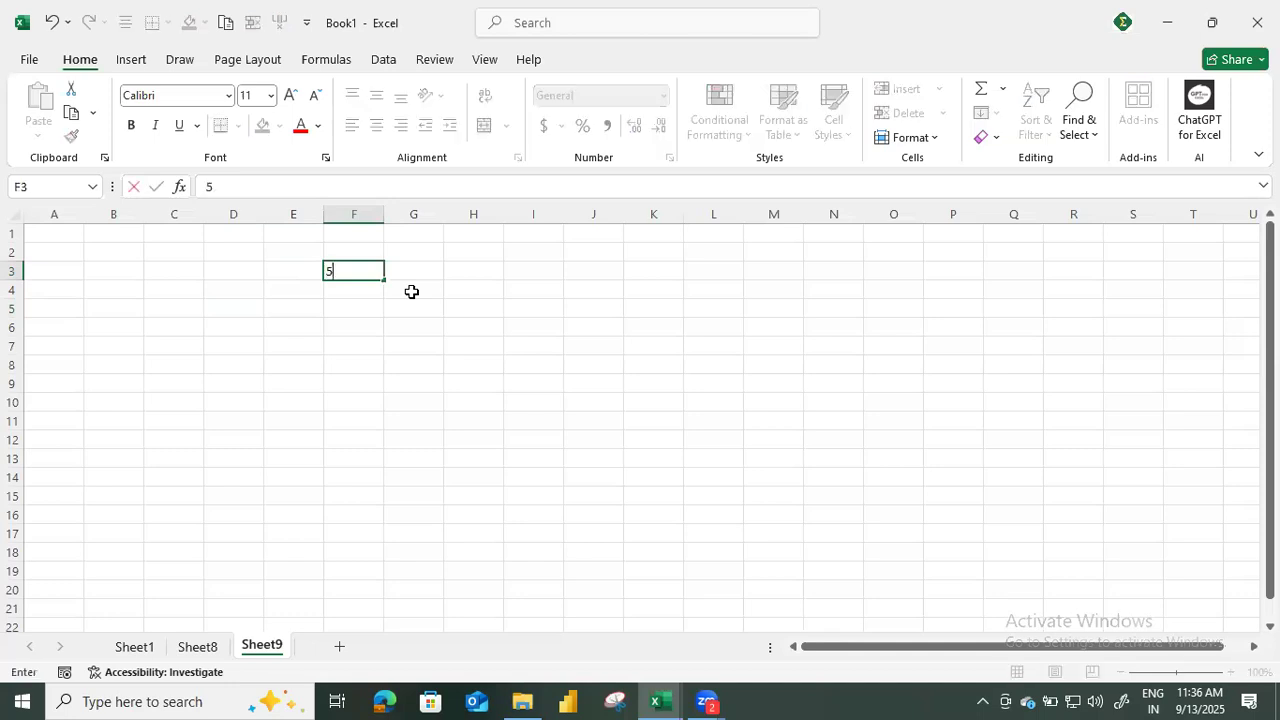
pyautogui.hotkey('ctrl', 'Return')
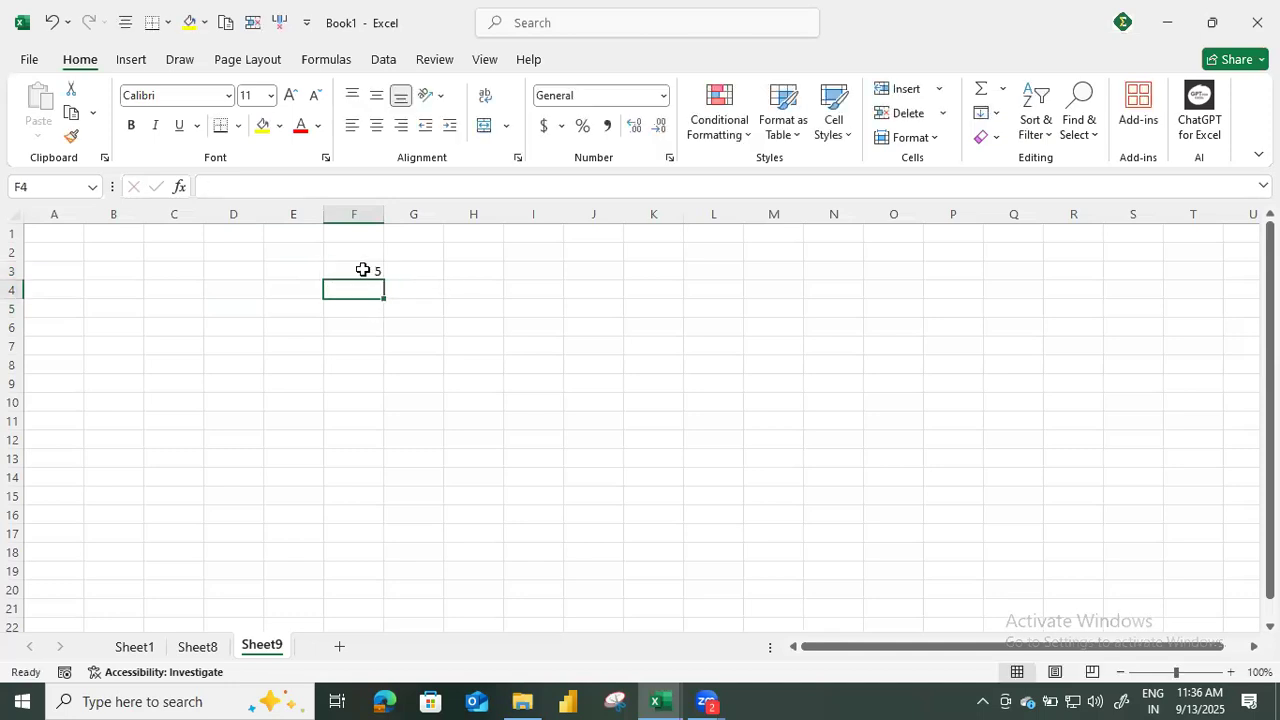
pyautogui.moveTo(222, 187); pyautogui.dragTo(195, 190)
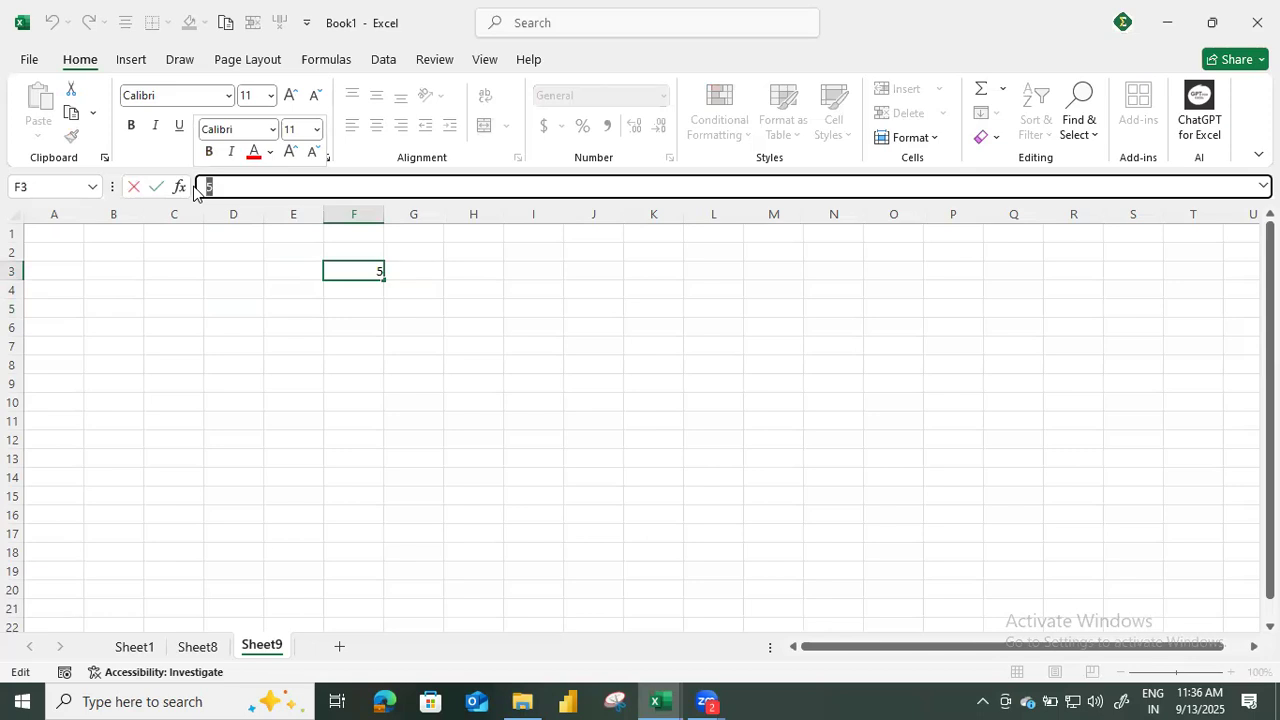
pyautogui.click(333, 340)
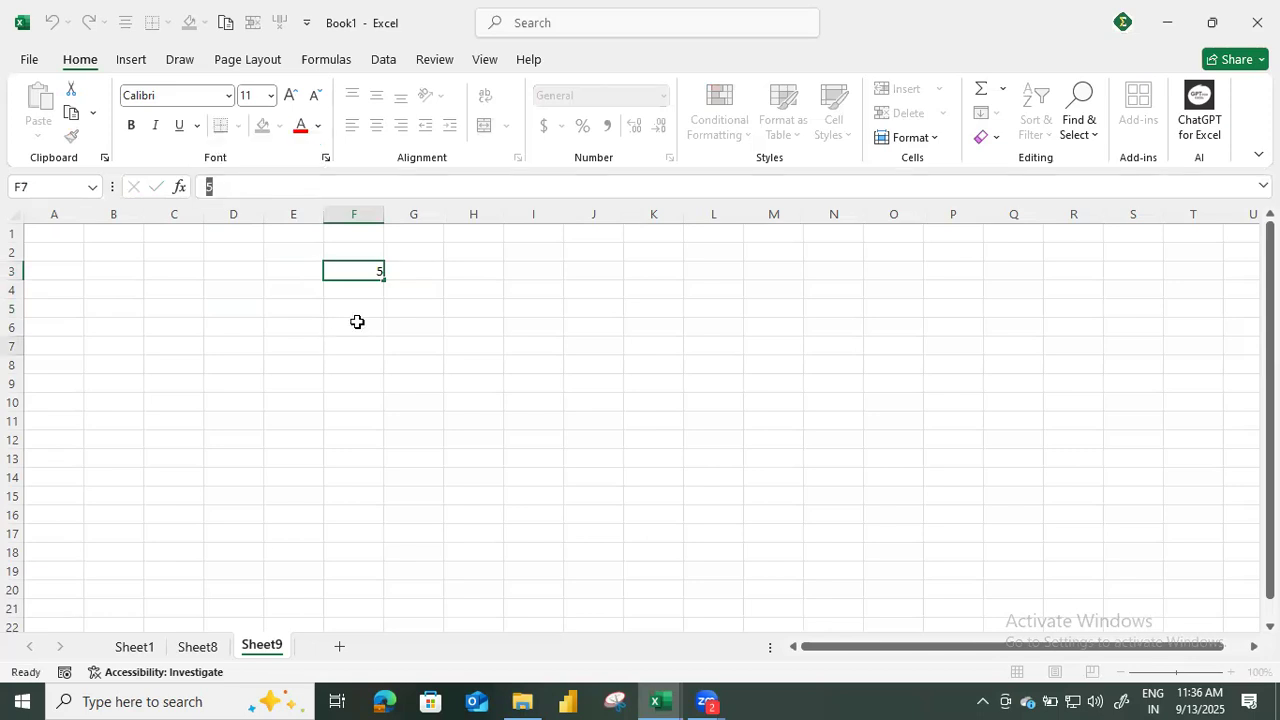
# Enter 10 in cell G3.
pyautogui.click(428, 274)
pyautogui.write('10')
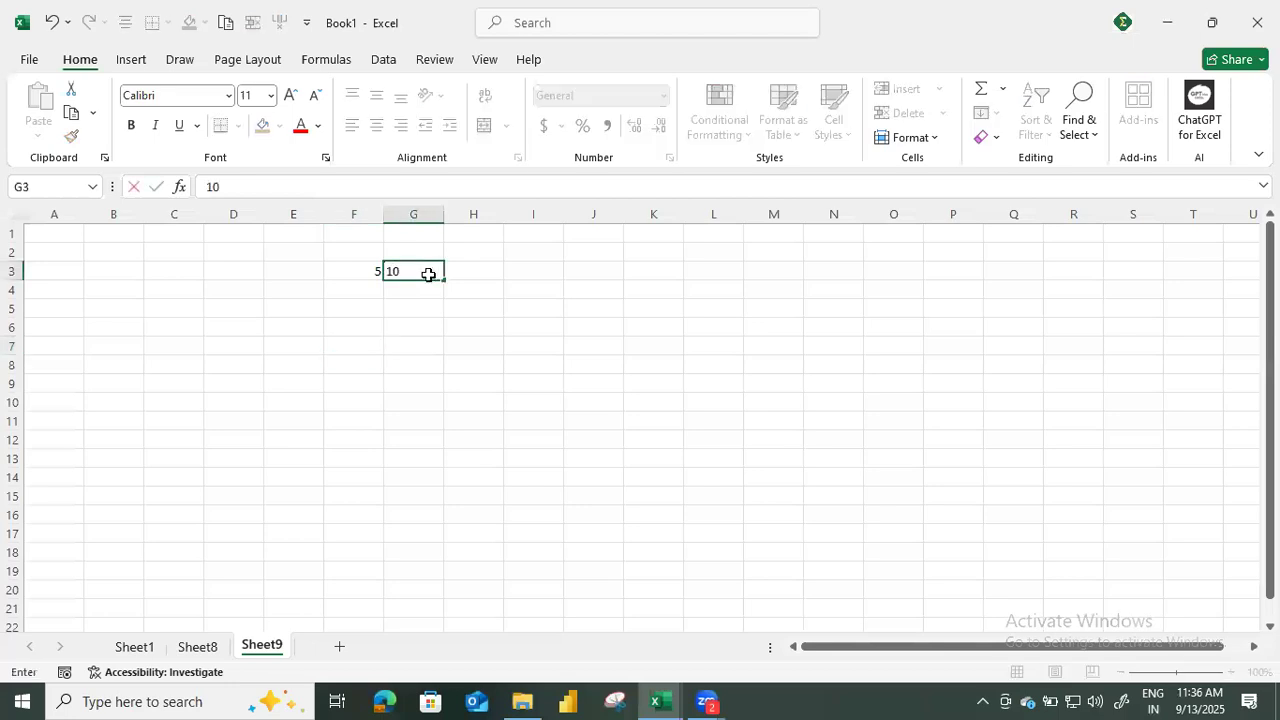
pyautogui.press('Return')
# Add the two numbers in cell H3 with the formula =F3+G3.
pyautogui.press('Right')
pyautogui.press('Up')
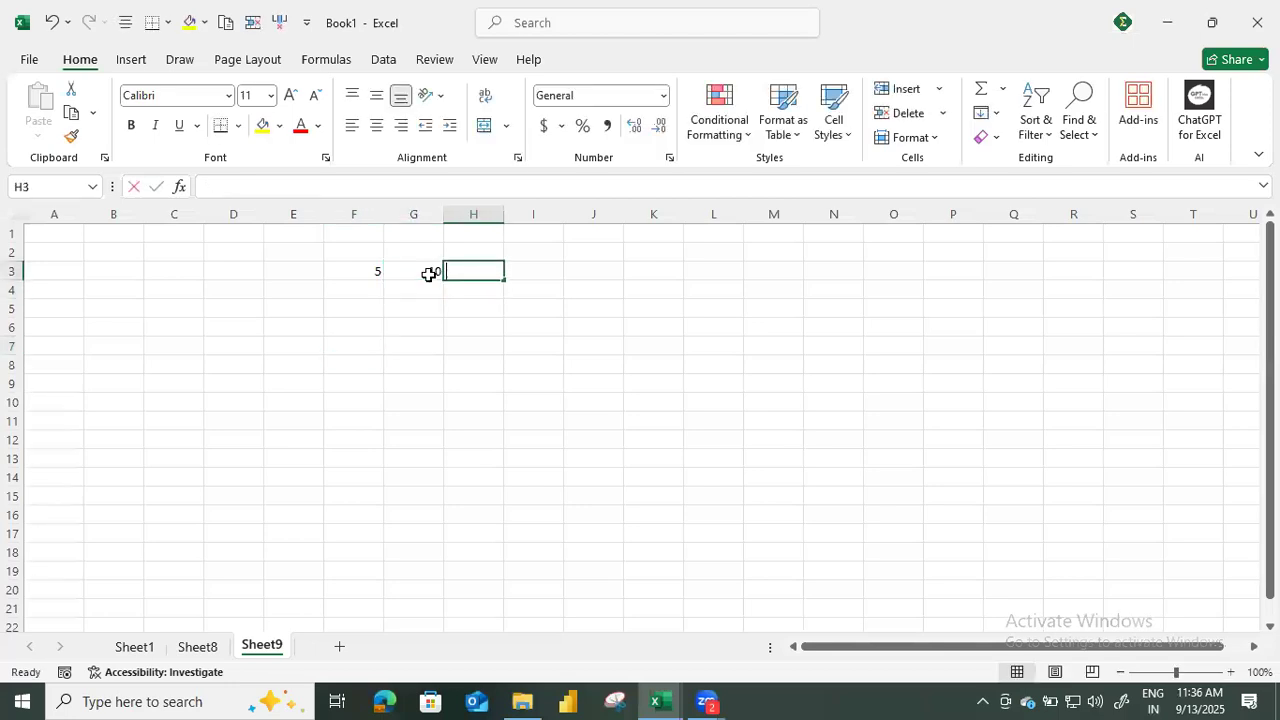
pyautogui.write('=')
pyautogui.press('Left')
pyautogui.press('Left')
pyautogui.write('+')
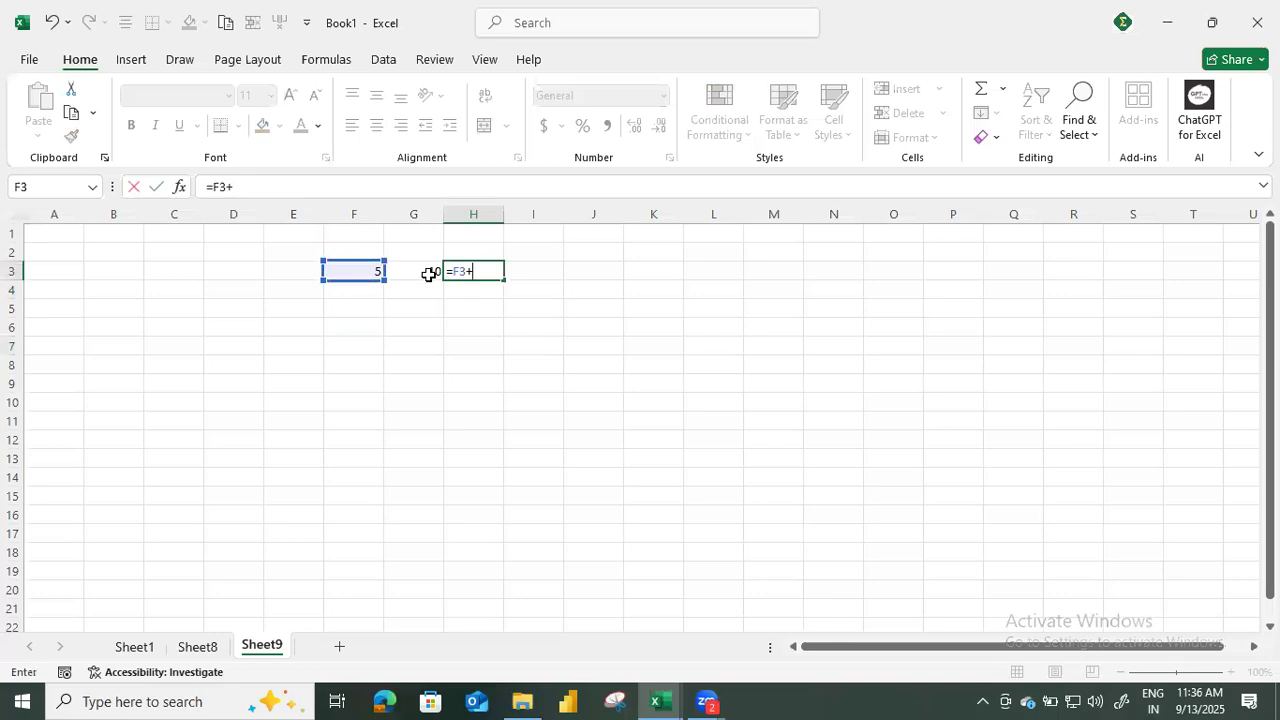
pyautogui.click(430, 278)
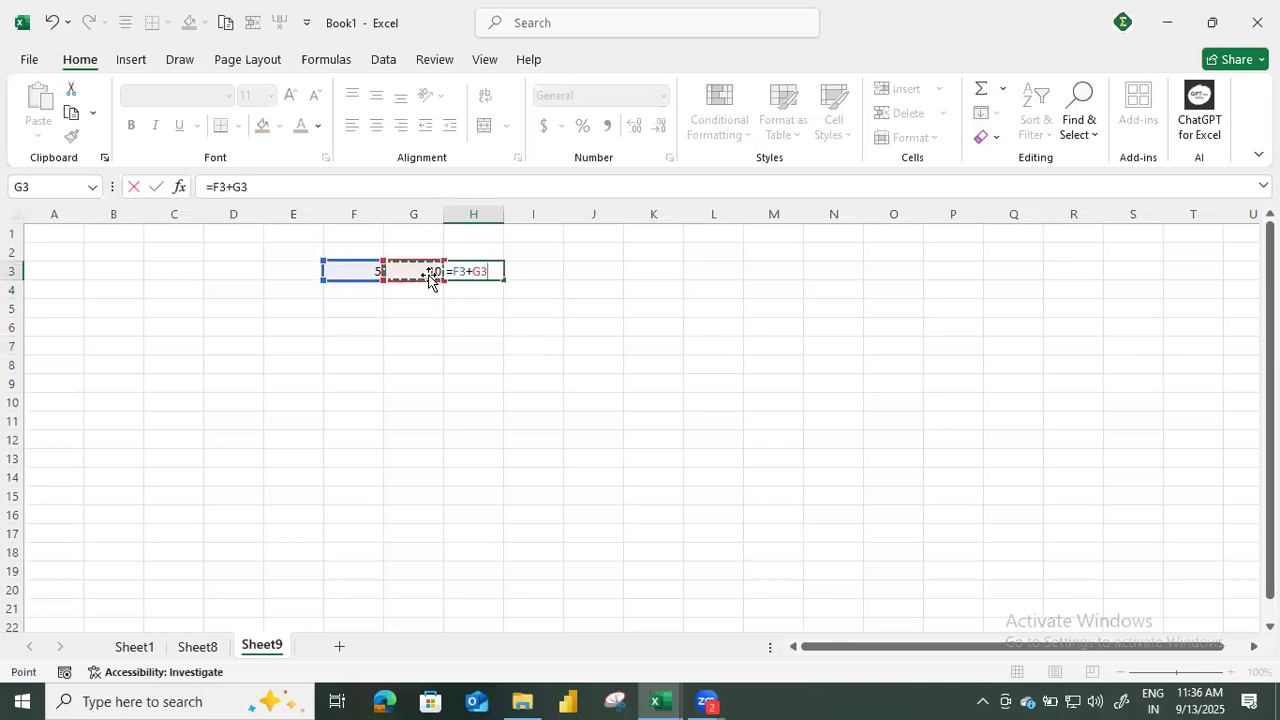
pyautogui.press('Return')
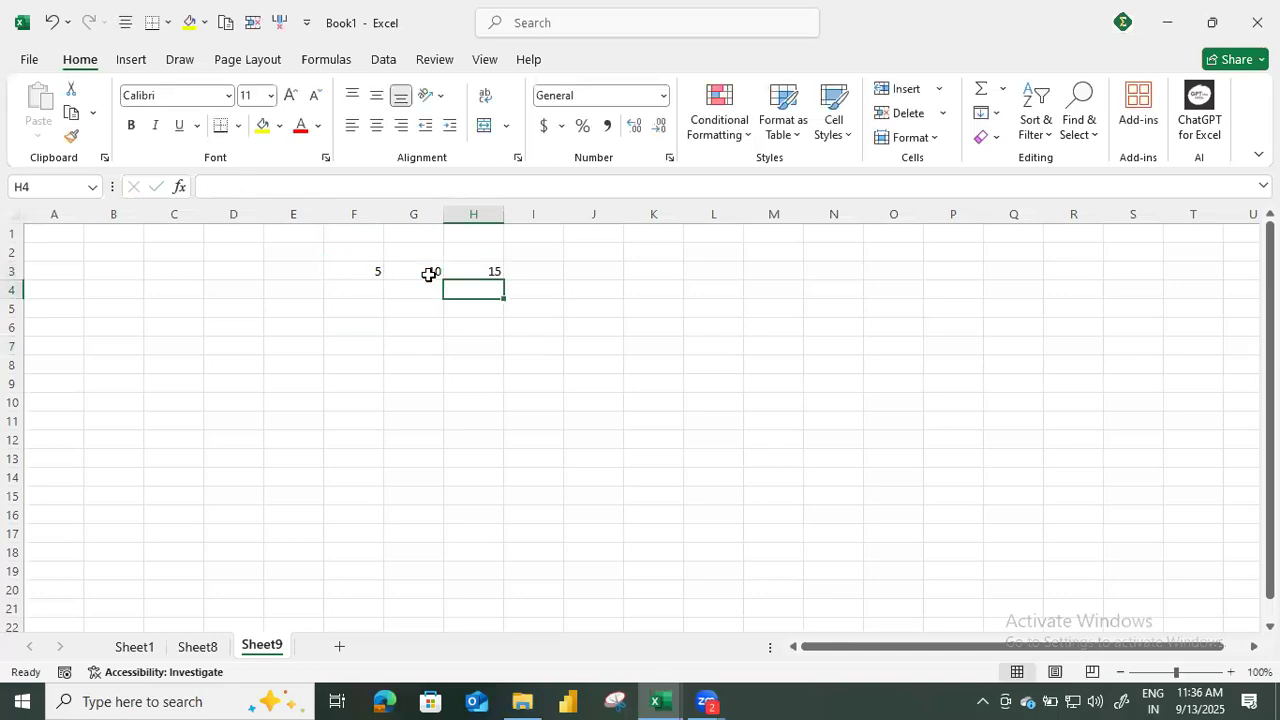
# Compare the formula bar contents of cells H3 and G3, ending on H3.
pyautogui.press('Up')
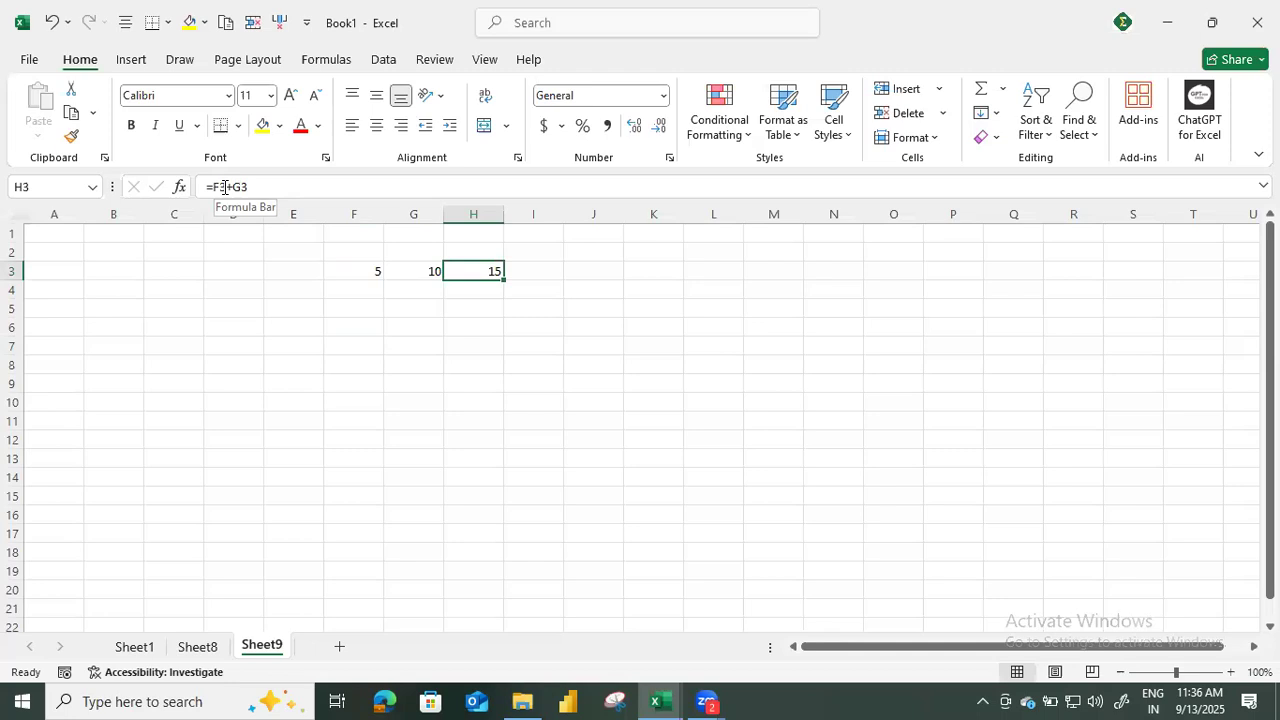
pyautogui.press('Left')
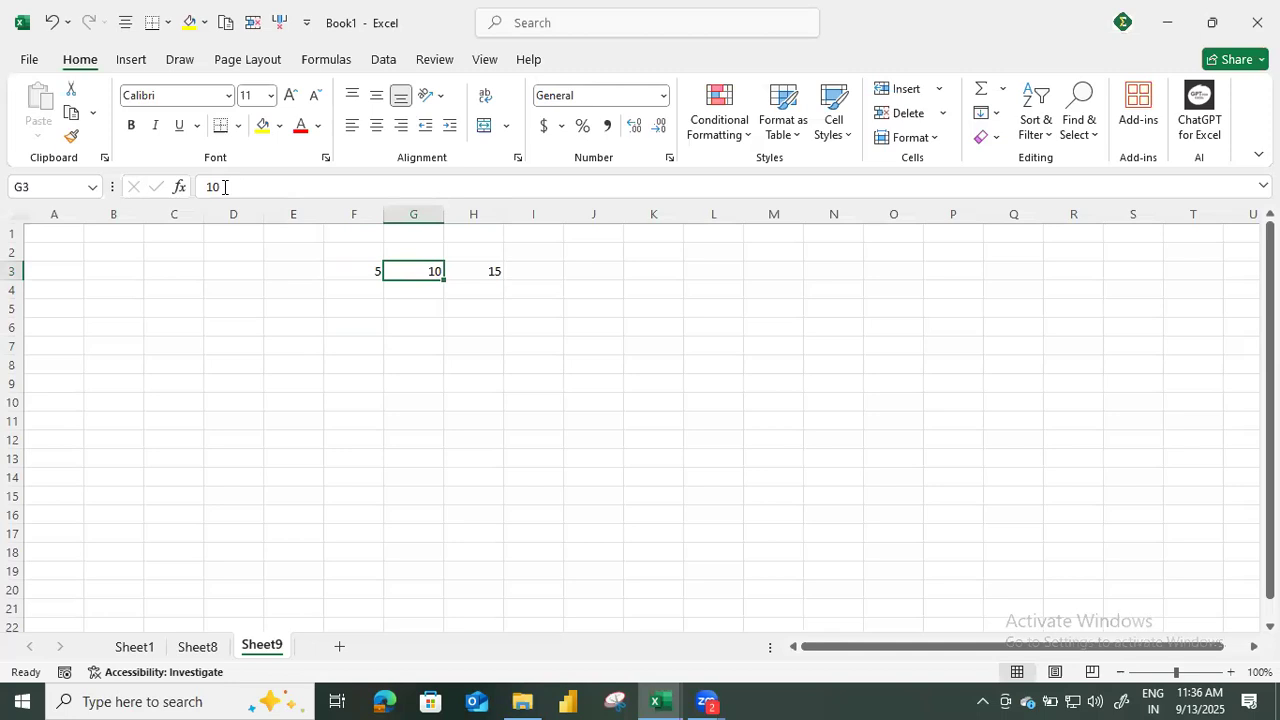
pyautogui.press('Right')
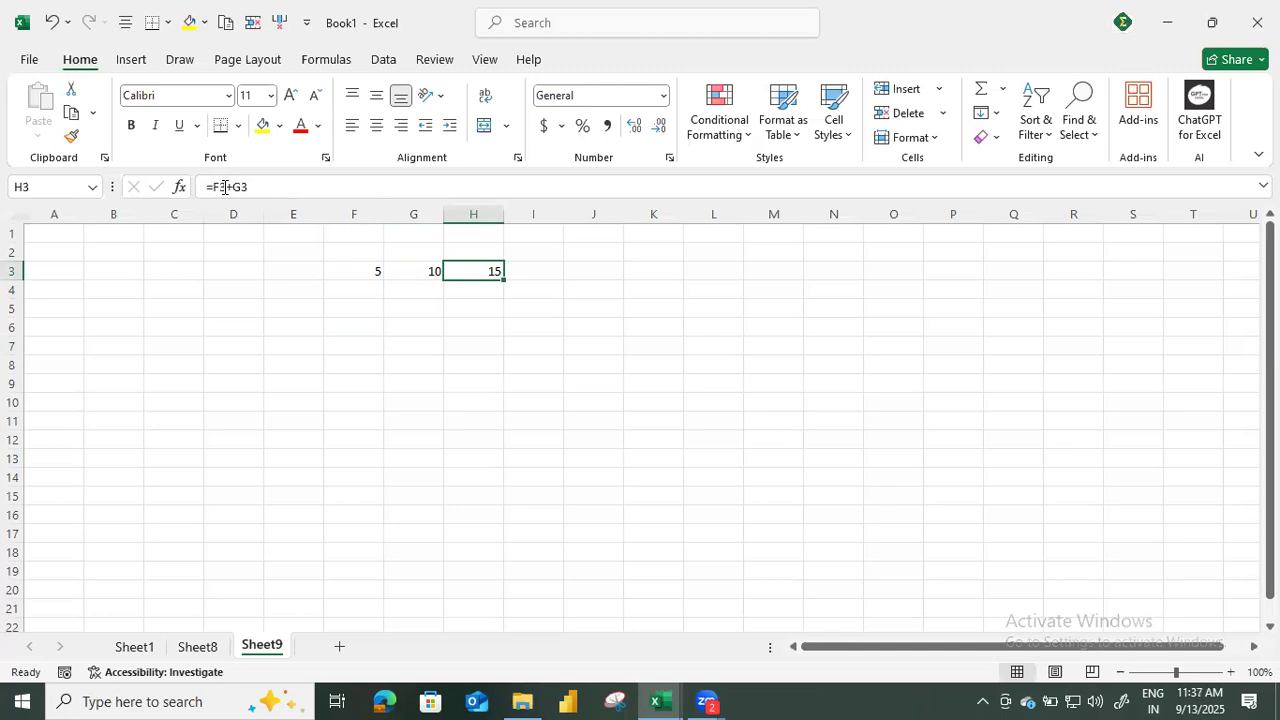
# Check the cell reference shown for H3, visit neighbouring cells such as H2, and return to H3.
pyautogui.click(44, 188)
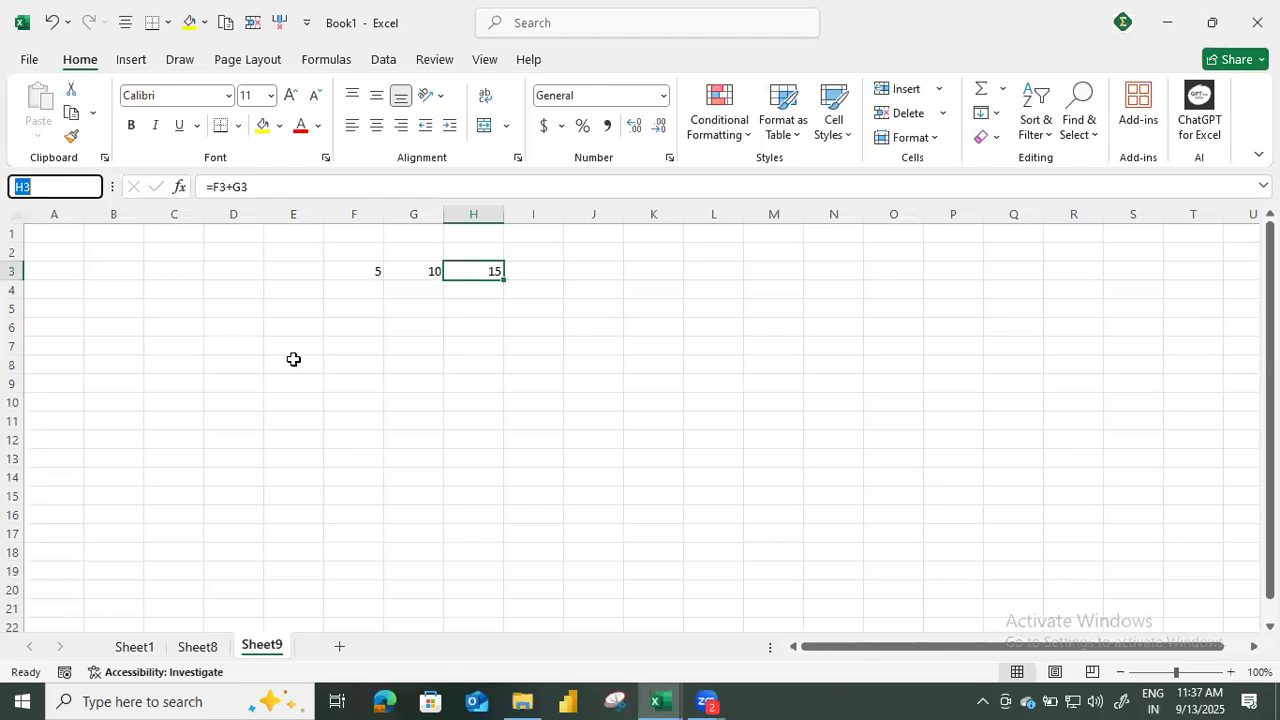
pyautogui.press('Escape')
pyautogui.press('Right')
pyautogui.press('Up')
pyautogui.press('Left')
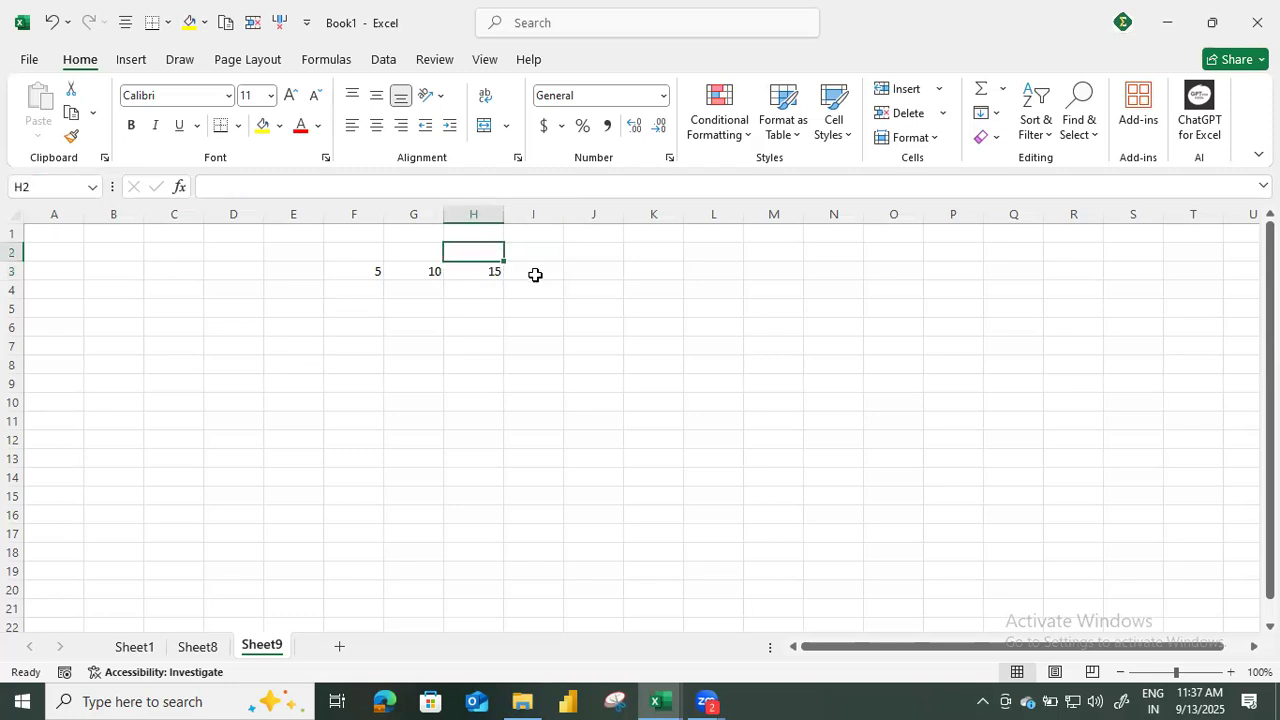
pyautogui.click(486, 274)
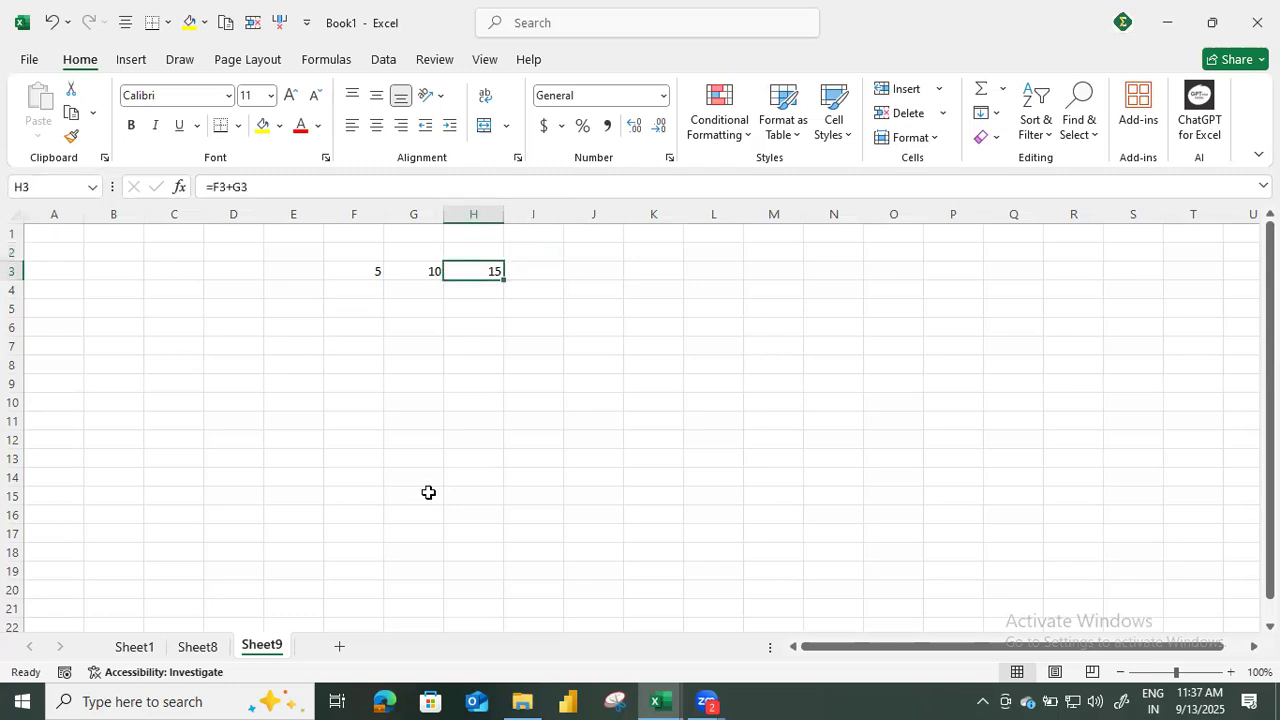
# Highlight column H and row 3 in turn to trace the address of cell H3, ending on H3.
pyautogui.click(471, 213)
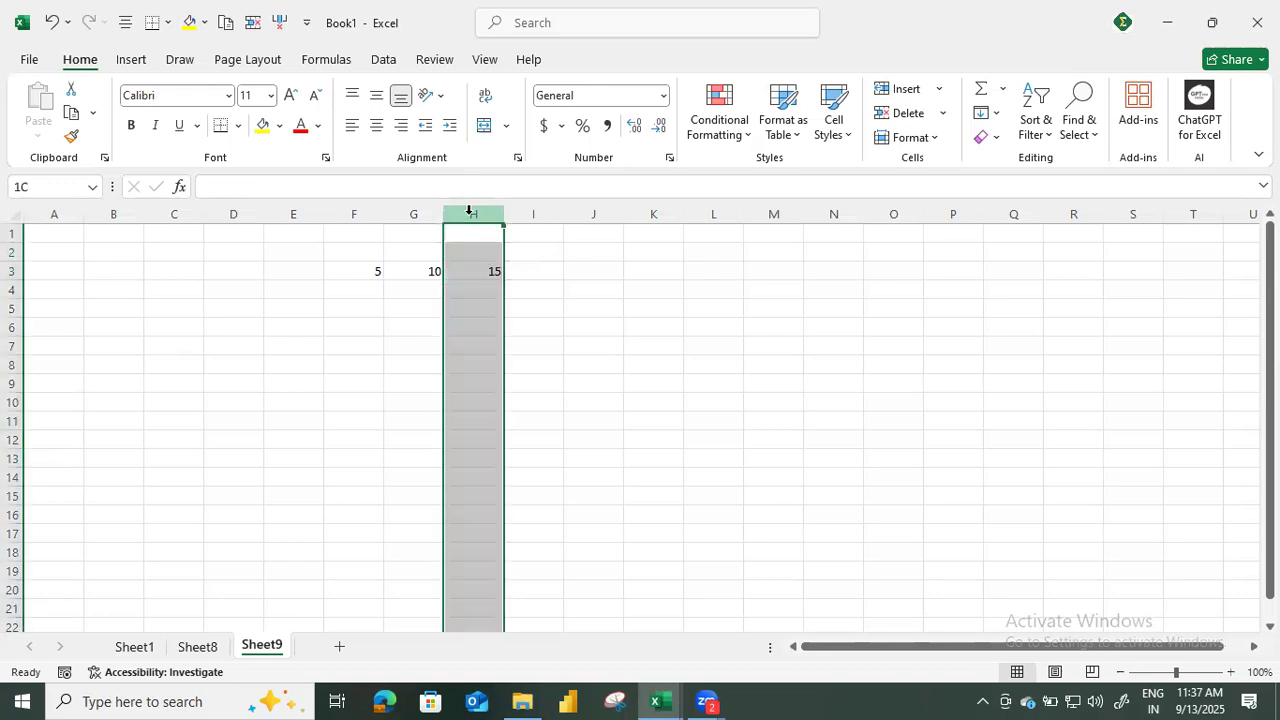
pyautogui.click(13, 273)
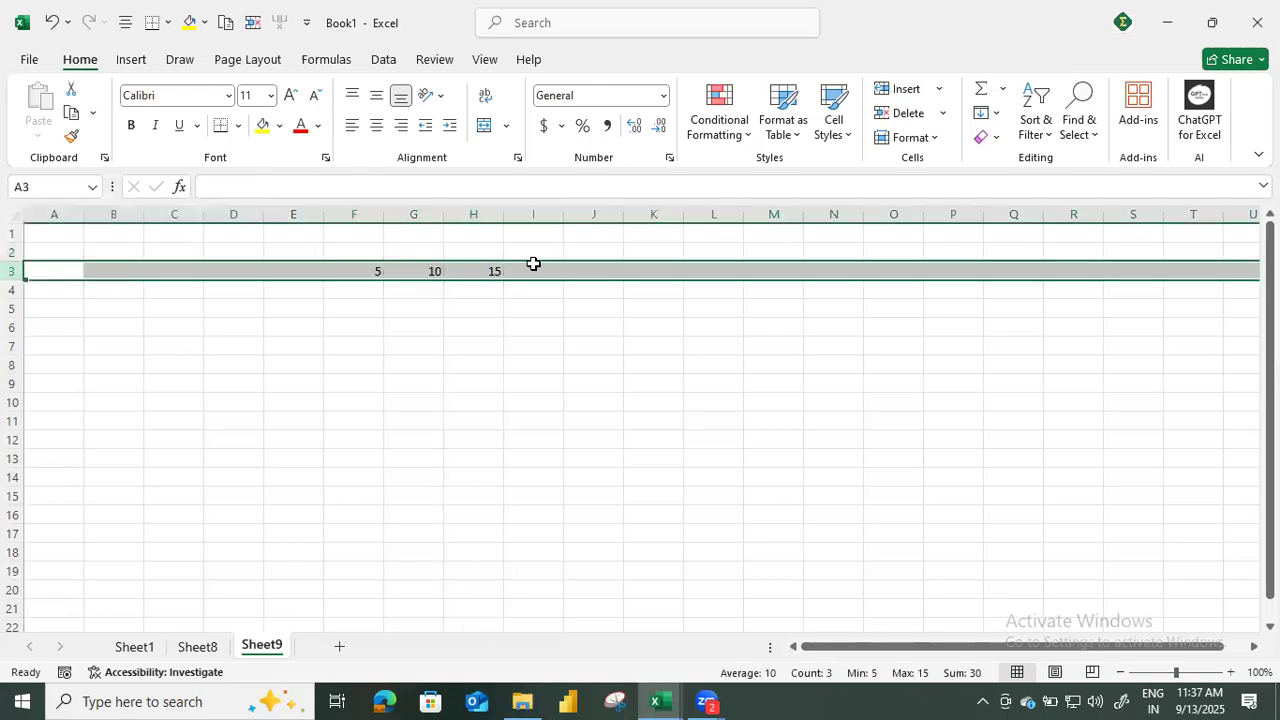
pyautogui.click(473, 214)
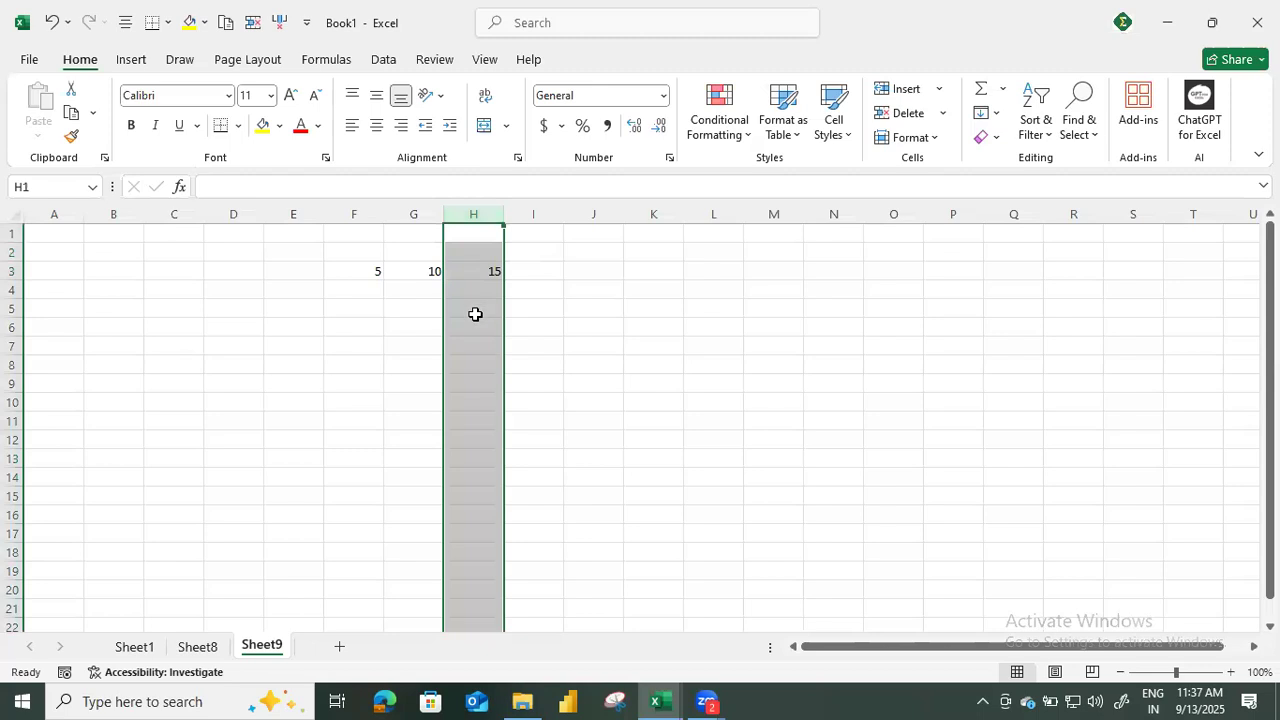
pyautogui.click(477, 263)
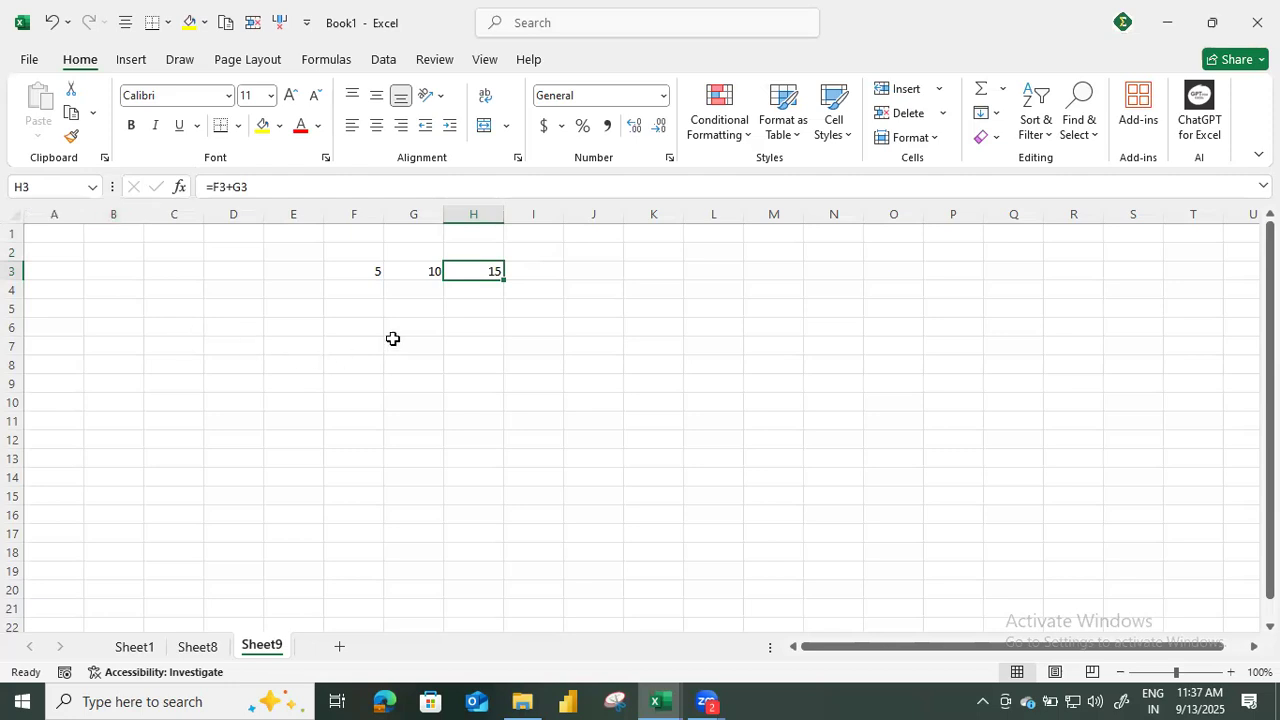
# Select the three numbers in row 3 and write their range reference F3:H3 in cell G7.
pyautogui.moveTo(371, 271); pyautogui.dragTo(478, 270)
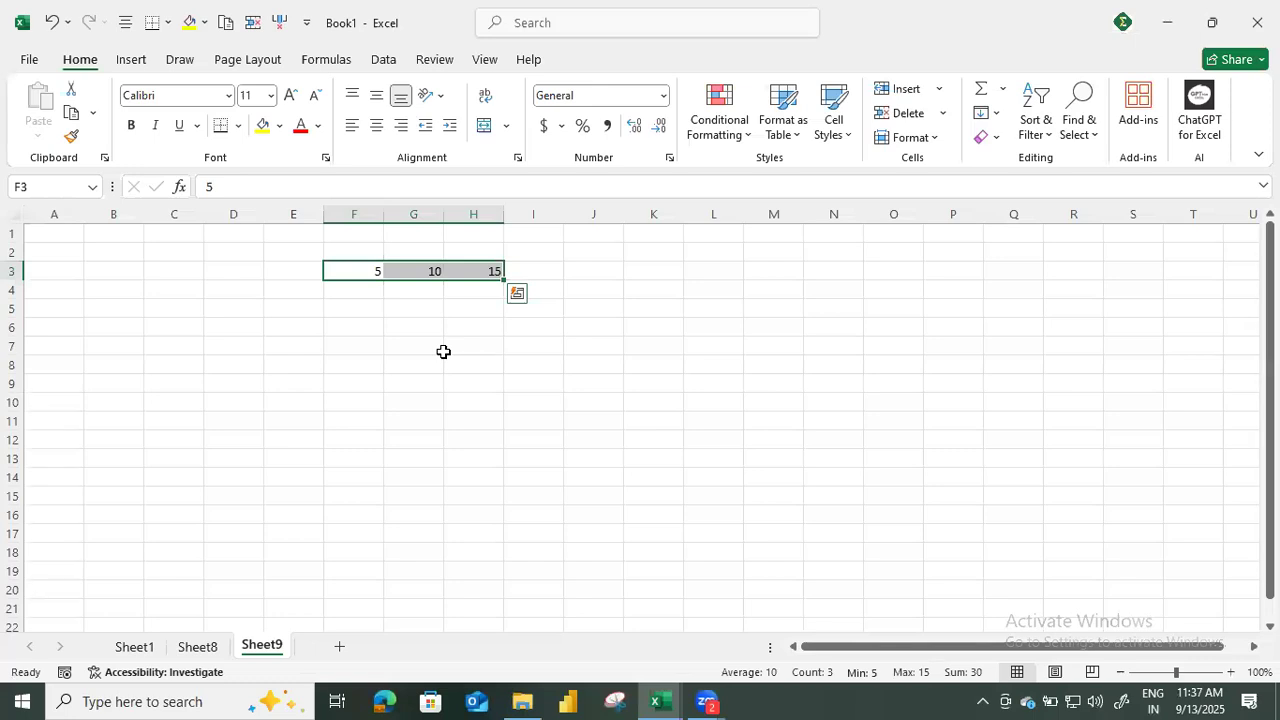
pyautogui.click(386, 342)
pyautogui.write('F3')
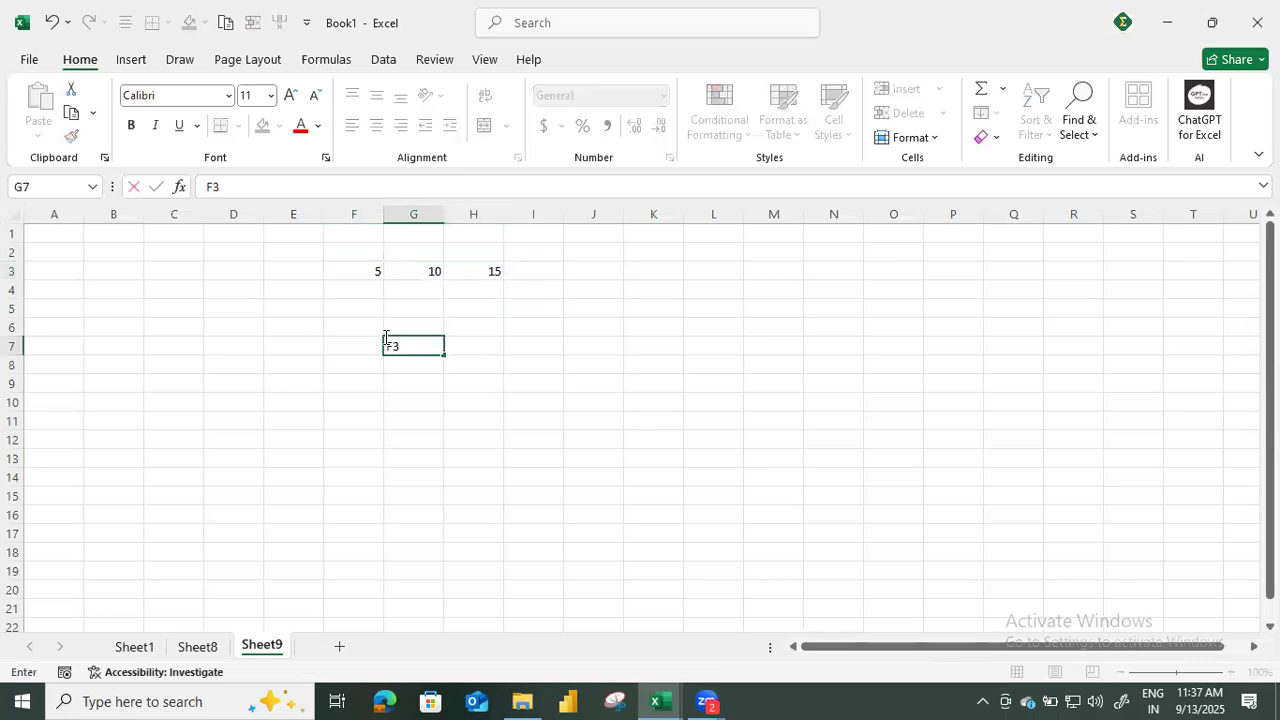
pyautogui.write(':H3')
pyautogui.press('Return')
# Reselect the range F3:H3 and inspect its individual cells, ending on F3.
pyautogui.moveTo(359, 271); pyautogui.dragTo(490, 271)
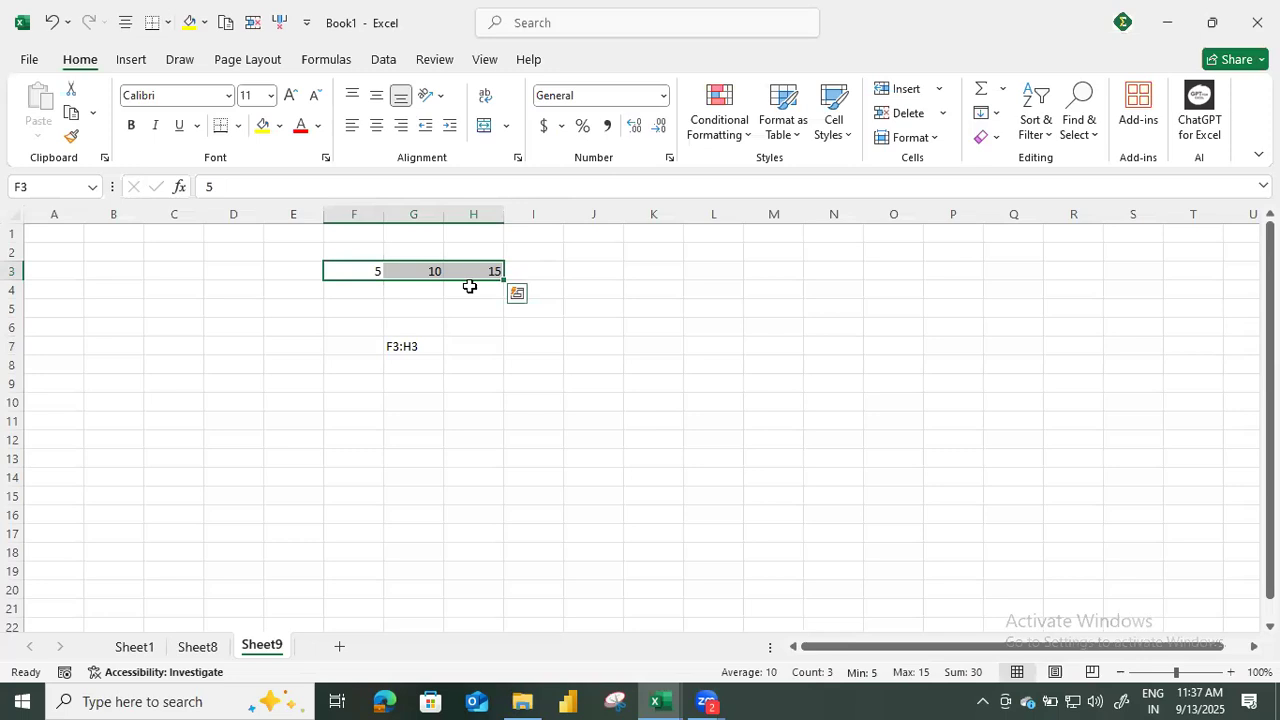
pyautogui.click(425, 268)
pyautogui.keyDown('shift'); pyautogui.click(484, 268); pyautogui.keyUp('shift')
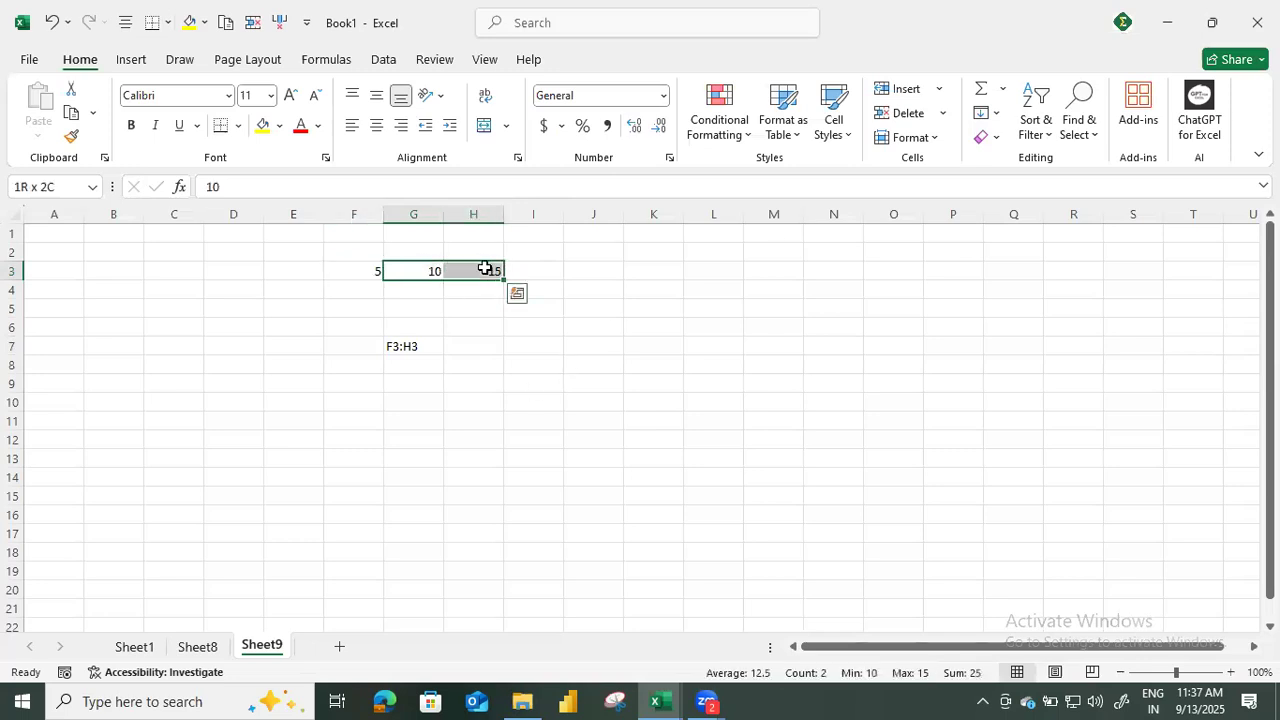
pyautogui.click(358, 273)
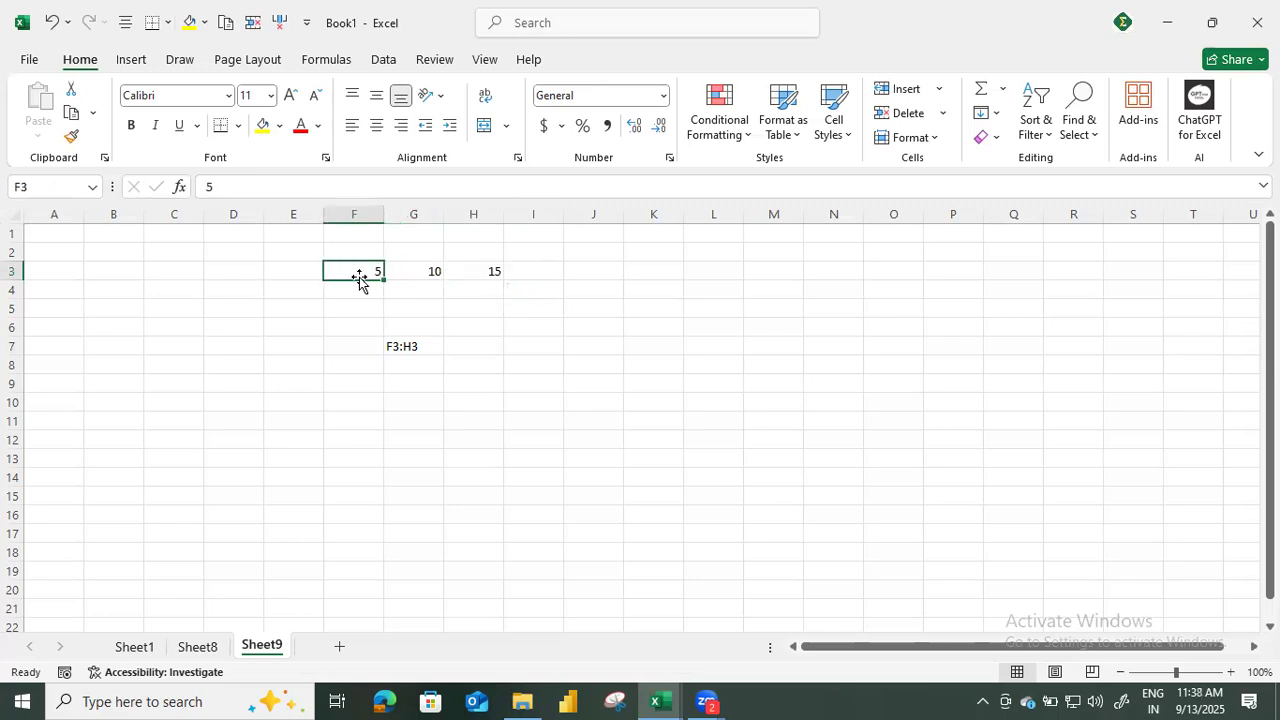
# Select the block L3:P8 and label its first cell with the text L3.
pyautogui.click(703, 271)
pyautogui.moveTo(709, 266); pyautogui.dragTo(936, 363)
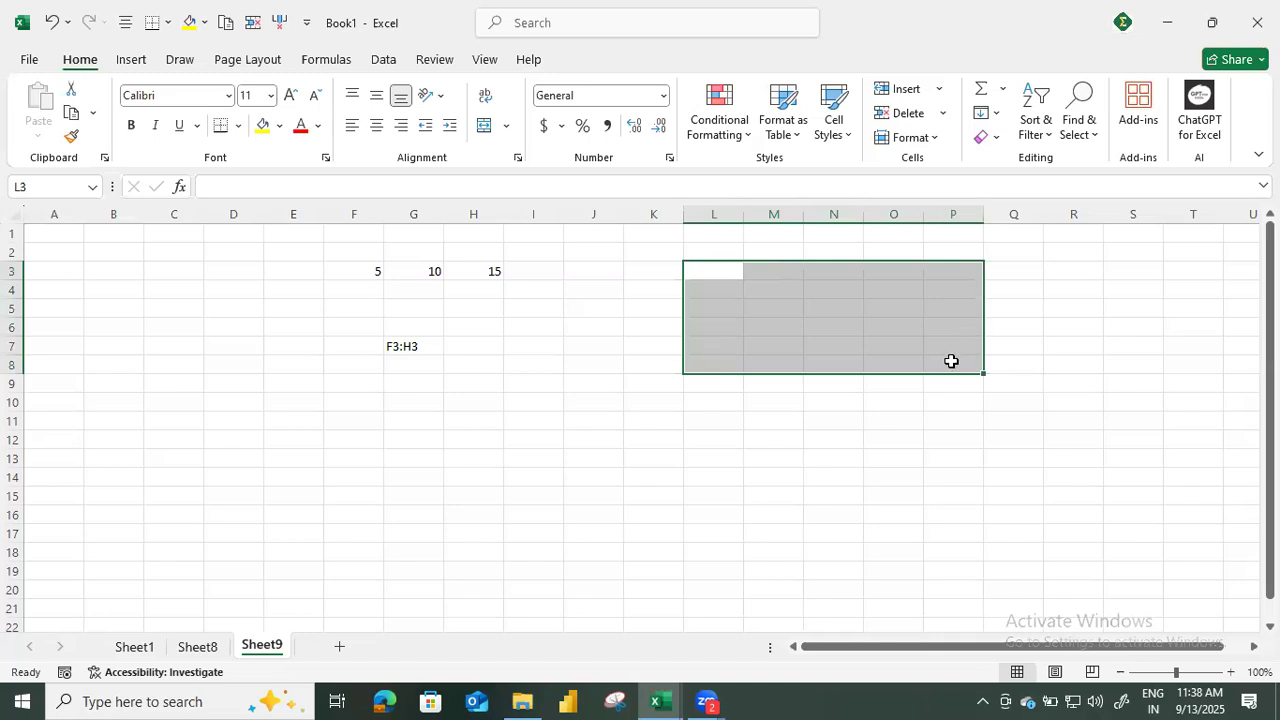
pyautogui.click(706, 271)
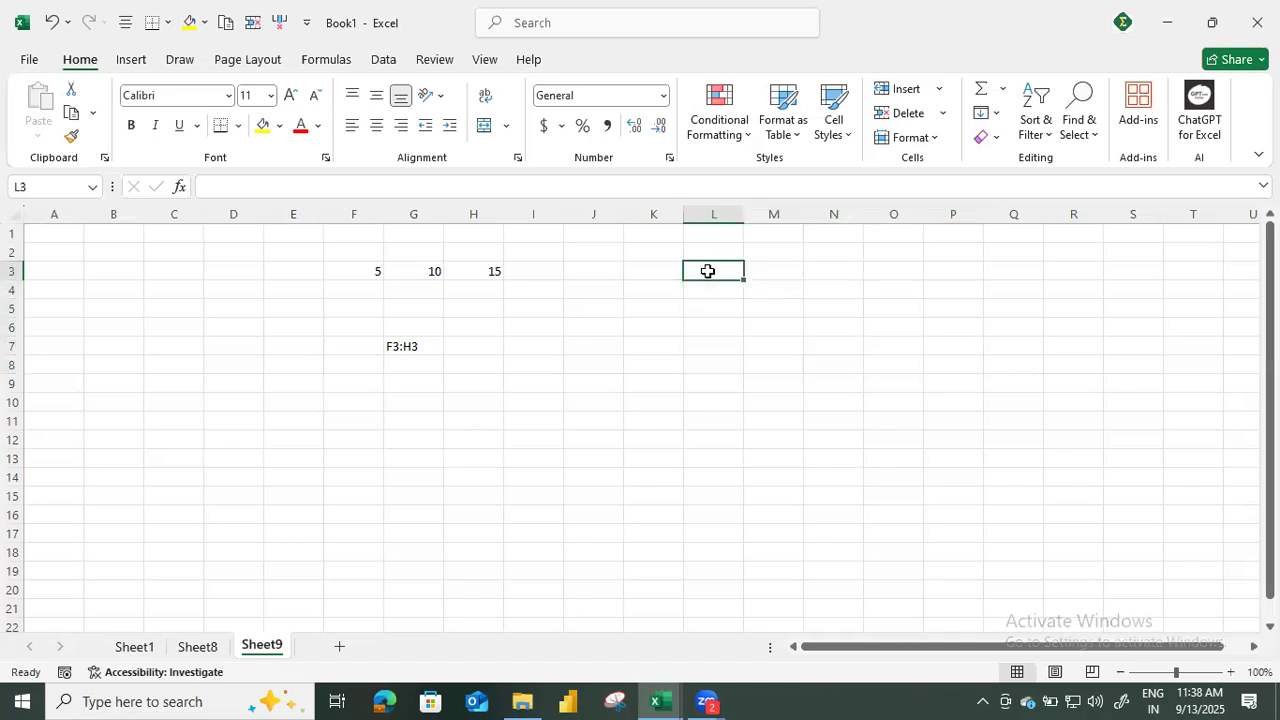
pyautogui.write('L3')
pyautogui.press('Return')
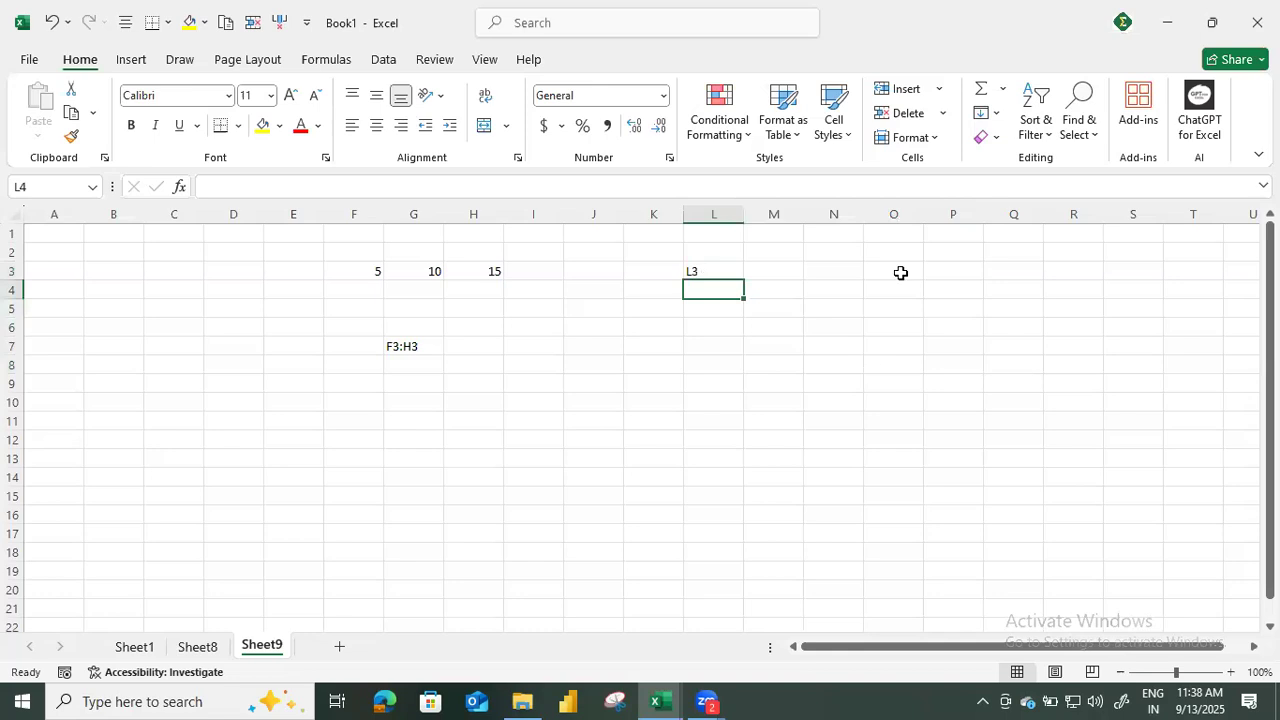
# Label cell P8, the last cell of the block, with the text P8.
pyautogui.click(955, 363)
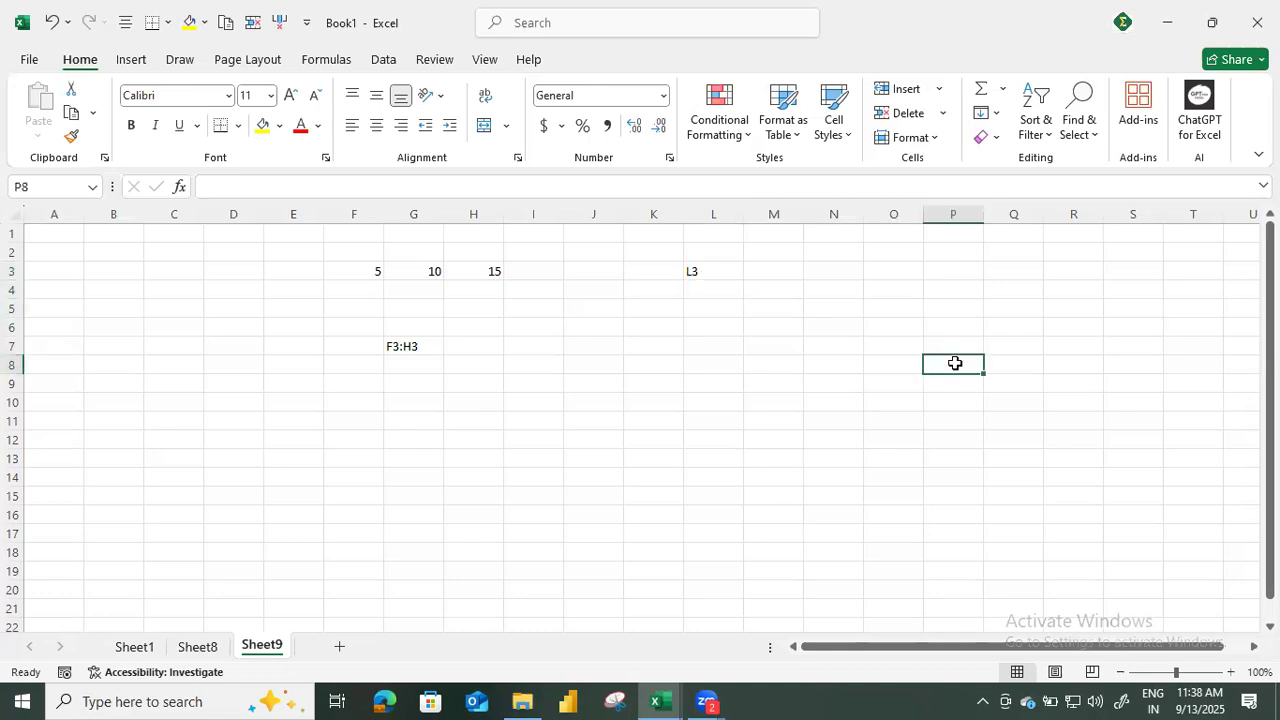
pyautogui.write('8')
pyautogui.press('Return')
pyautogui.click(955, 363)
pyautogui.doubleClick(955, 363)
pyautogui.write('P')
pyautogui.press('Return')
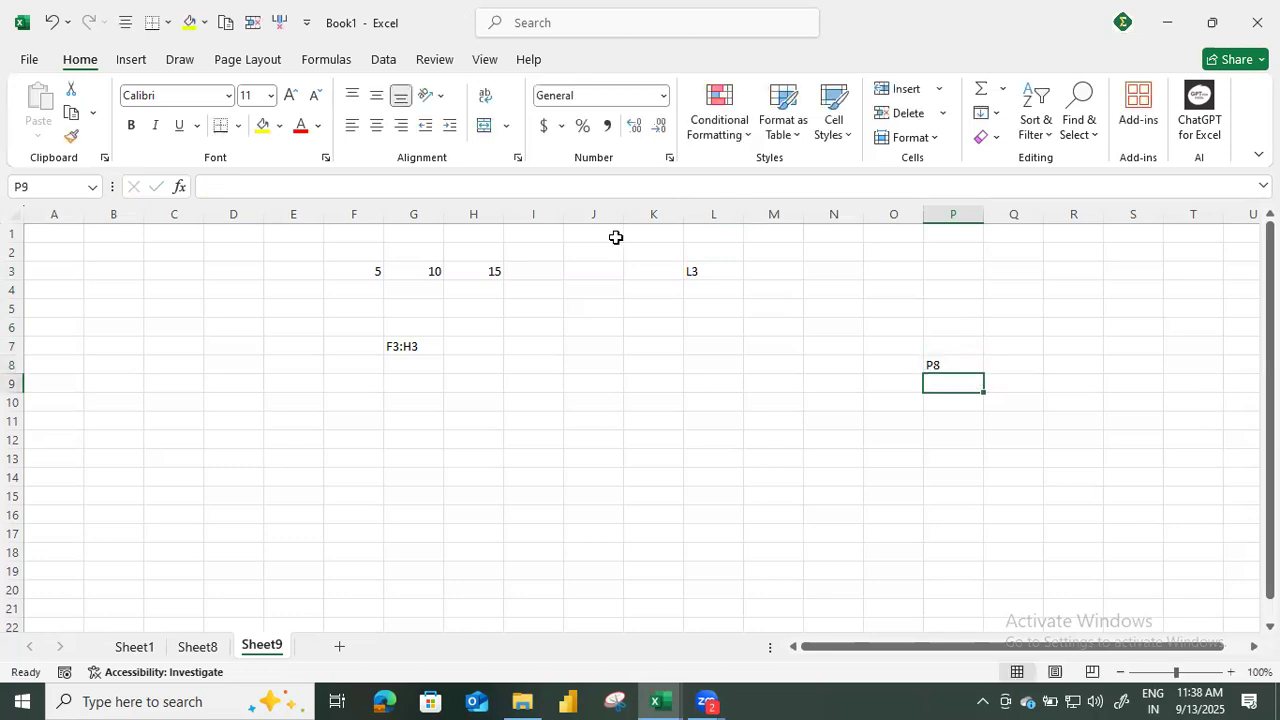
# Select the range L3:P8, the larger block A1:T21, and columns A, B and C one after another.
pyautogui.moveTo(691, 271); pyautogui.dragTo(931, 375)
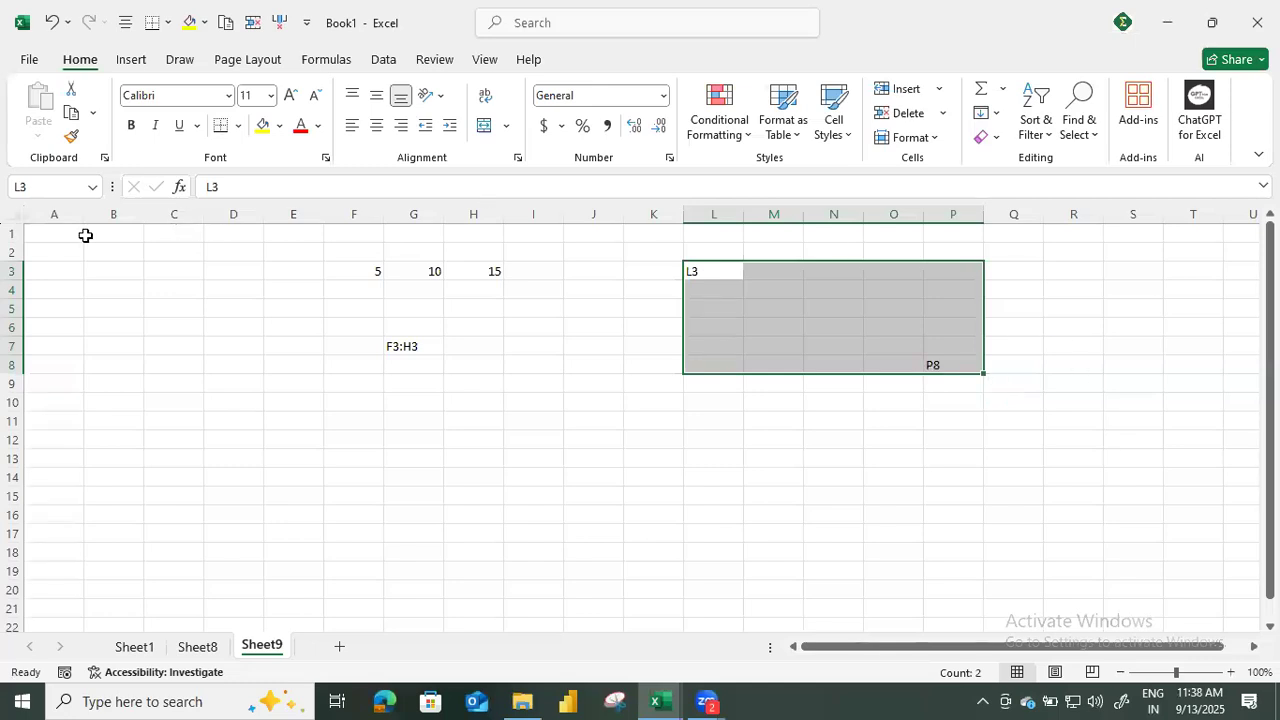
pyautogui.moveTo(74, 234); pyautogui.dragTo(1217, 606)
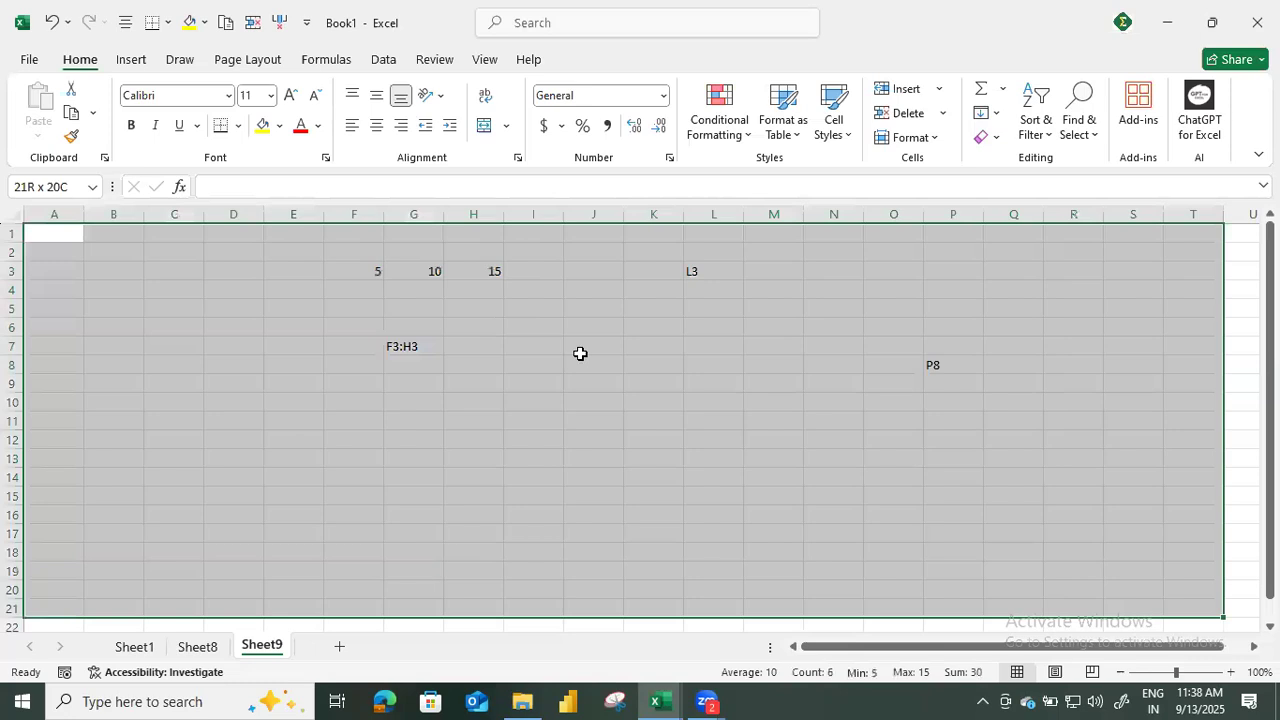
pyautogui.click(96, 252)
pyautogui.click(78, 214)
pyautogui.click(128, 215)
pyautogui.click(170, 216)
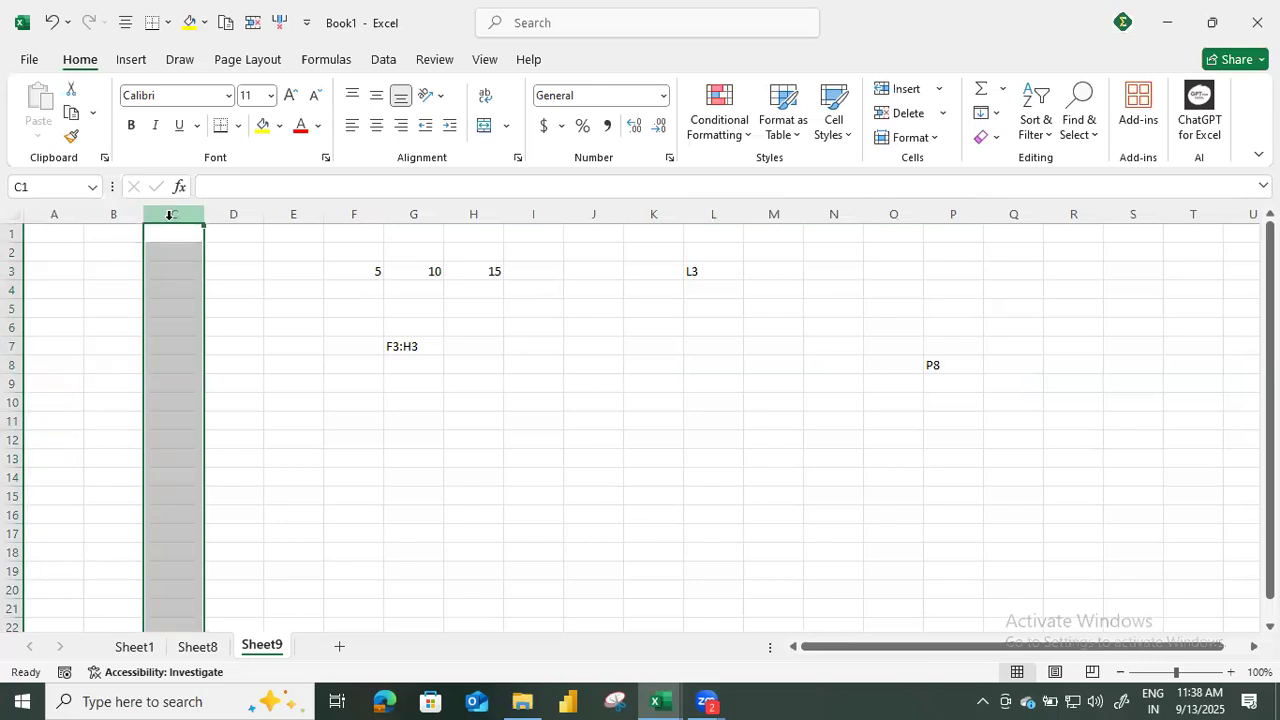
# Jump to the sheet's last column and last row, returning to cell A1 each time.
pyautogui.press('Right')
pyautogui.hotkey('ctrl', 'Right')
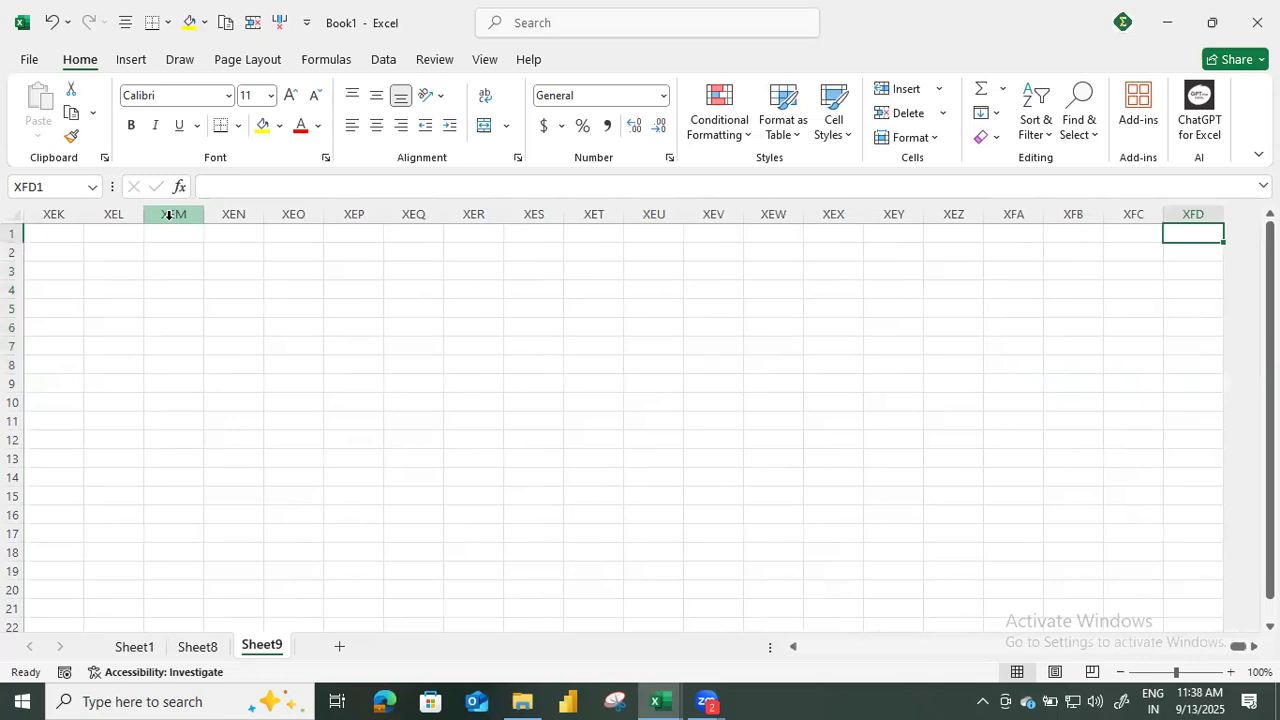
pyautogui.hotkey('ctrl', 'Left')
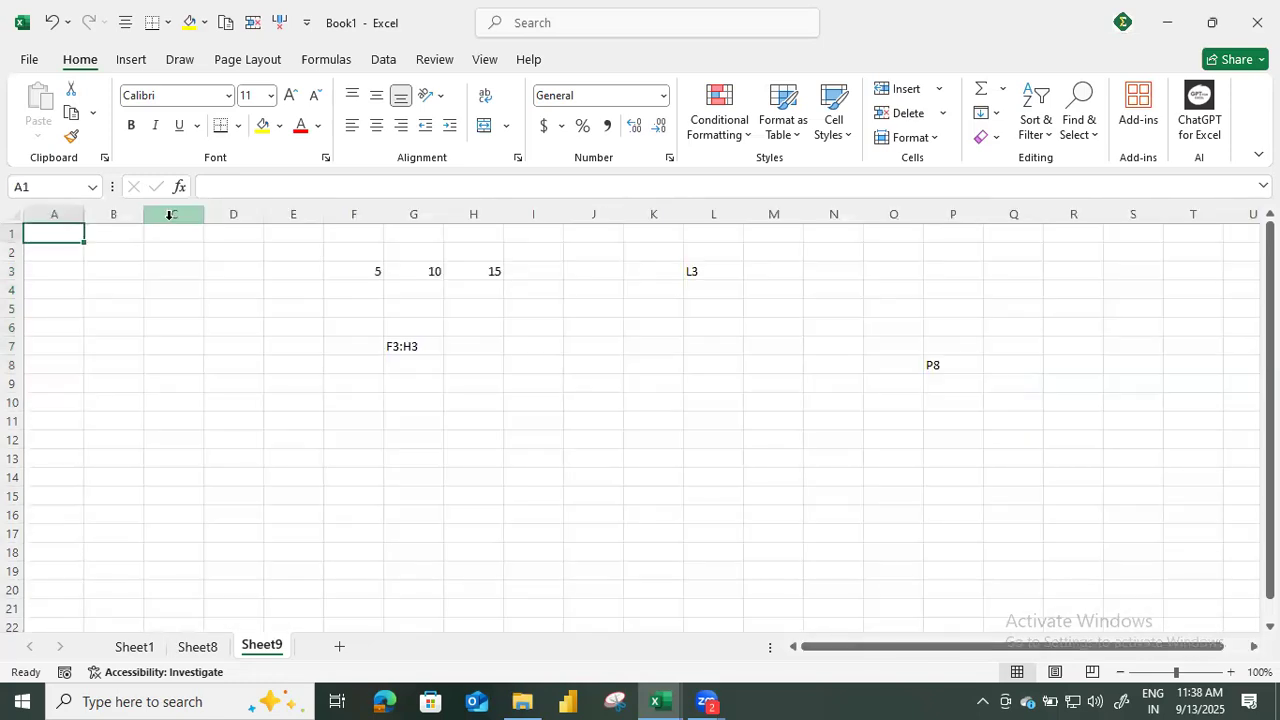
pyautogui.hotkey('ctrl', 'Down')
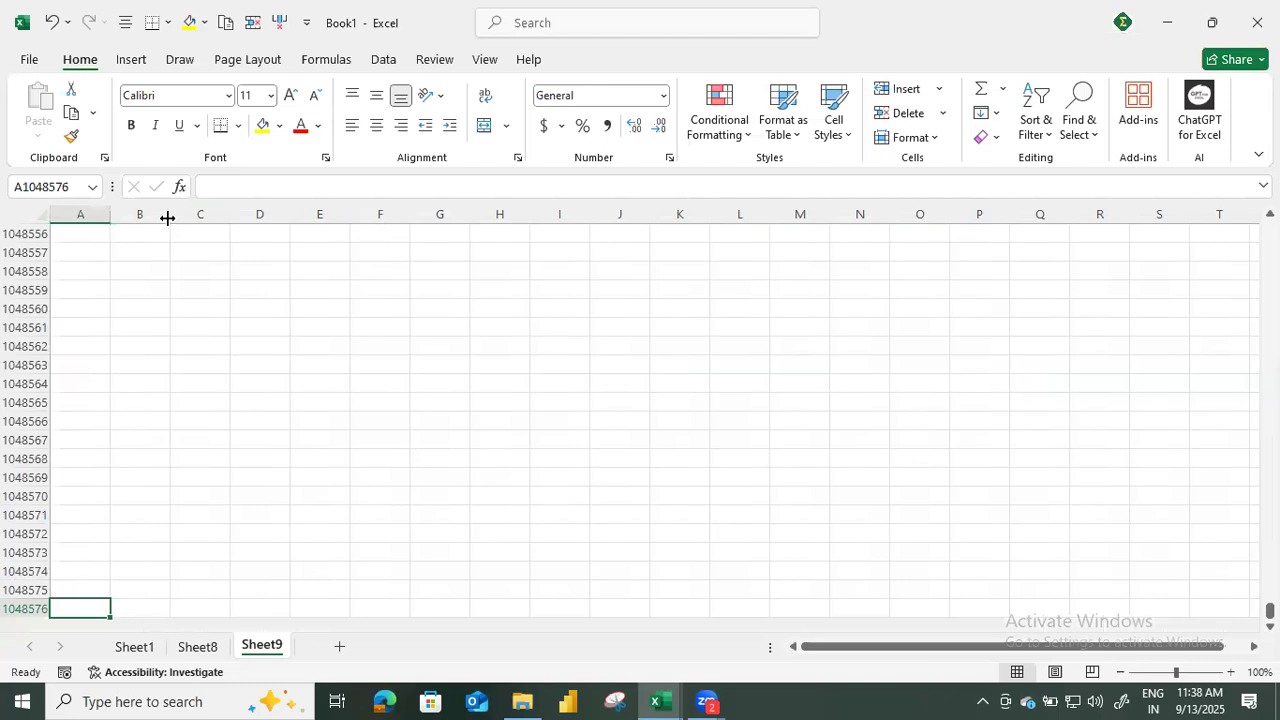
pyautogui.hotkey('ctrl', 'Up')
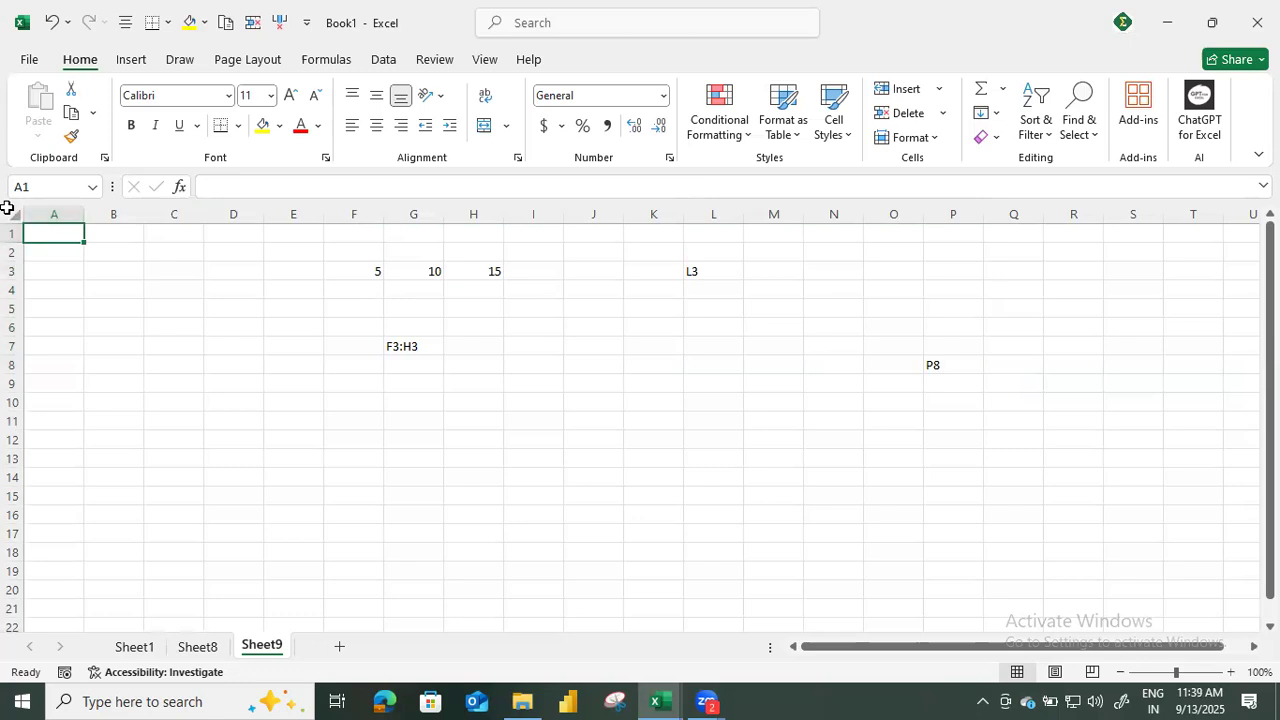
# Fill the entire sheet with yellow and clear the color again with No Fill.
pyautogui.click(7, 207)
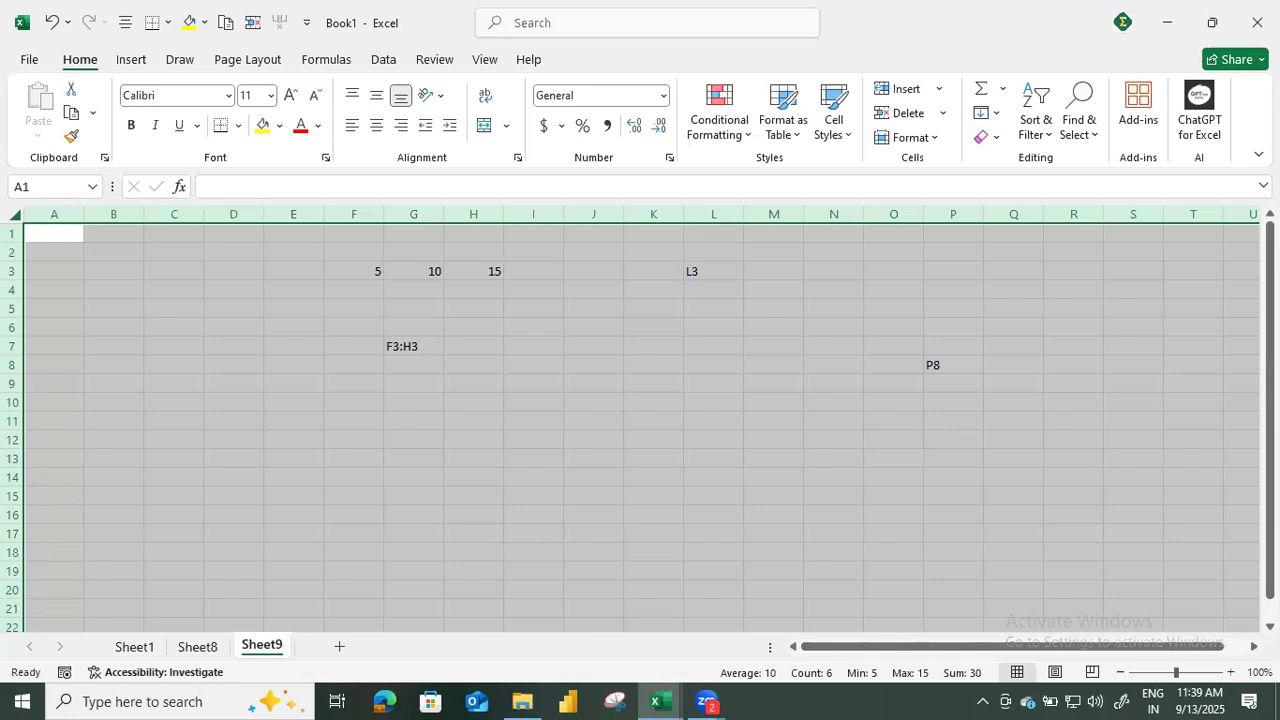
pyautogui.click(261, 128)
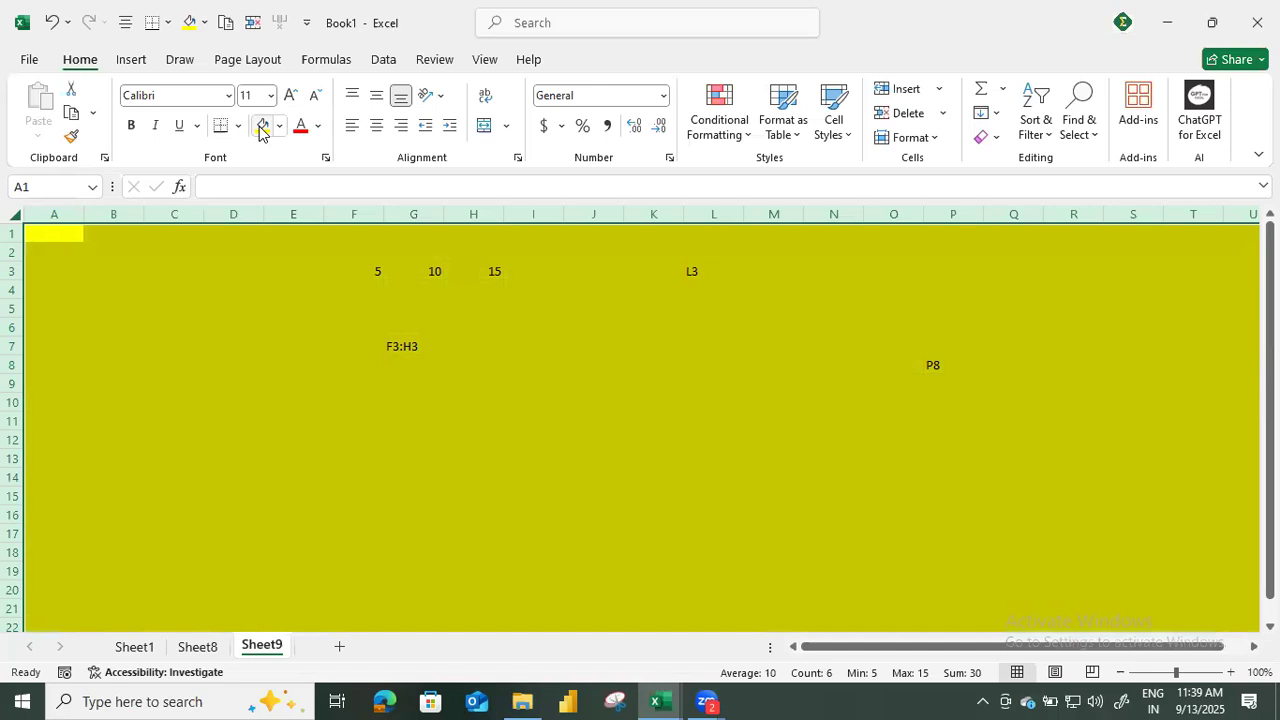
pyautogui.click(280, 126)
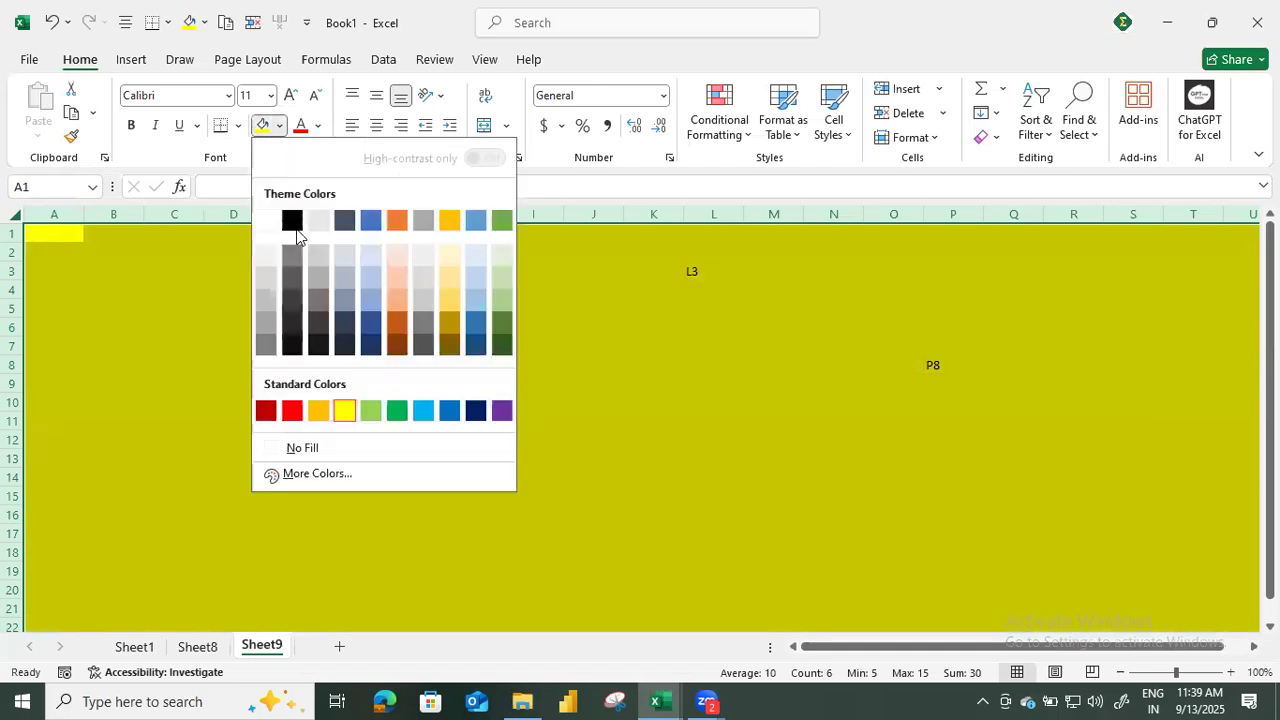
pyautogui.click(303, 448)
pyautogui.click(224, 311)
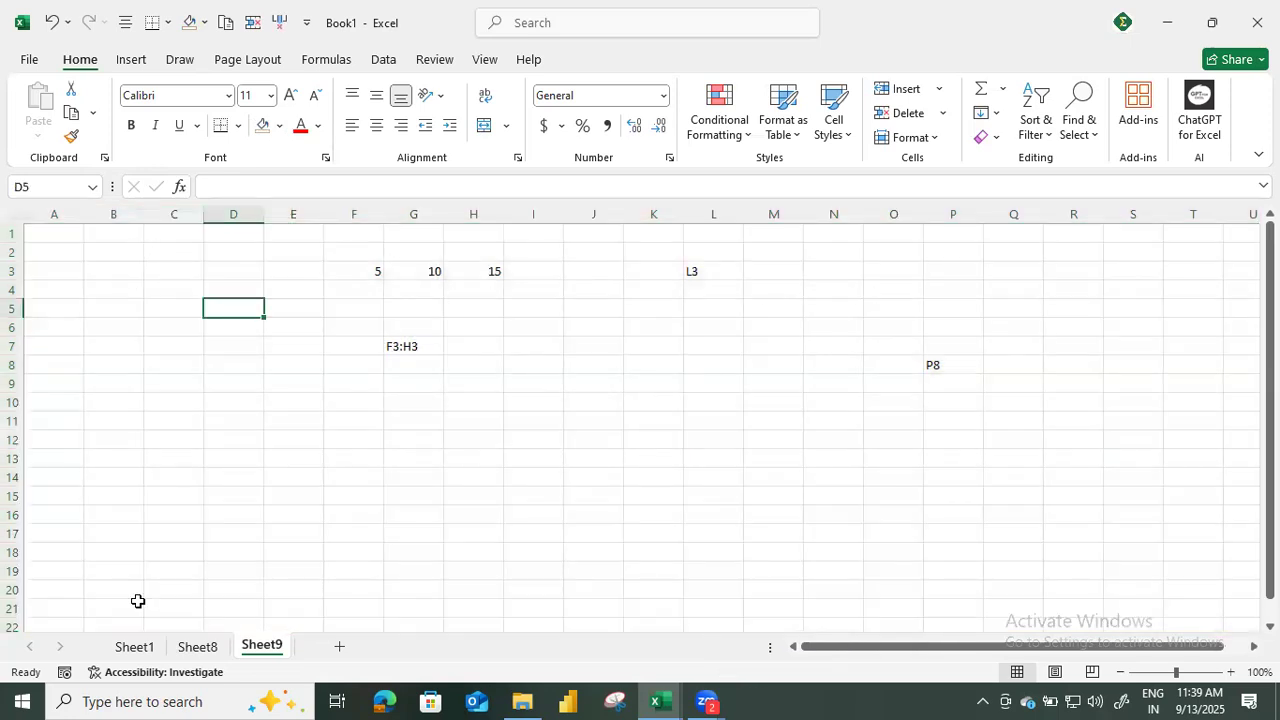
# Visit Sheet1, Sheet8 and Sheet9, and add two new worksheets after Sheet9.
pyautogui.click(140, 650)
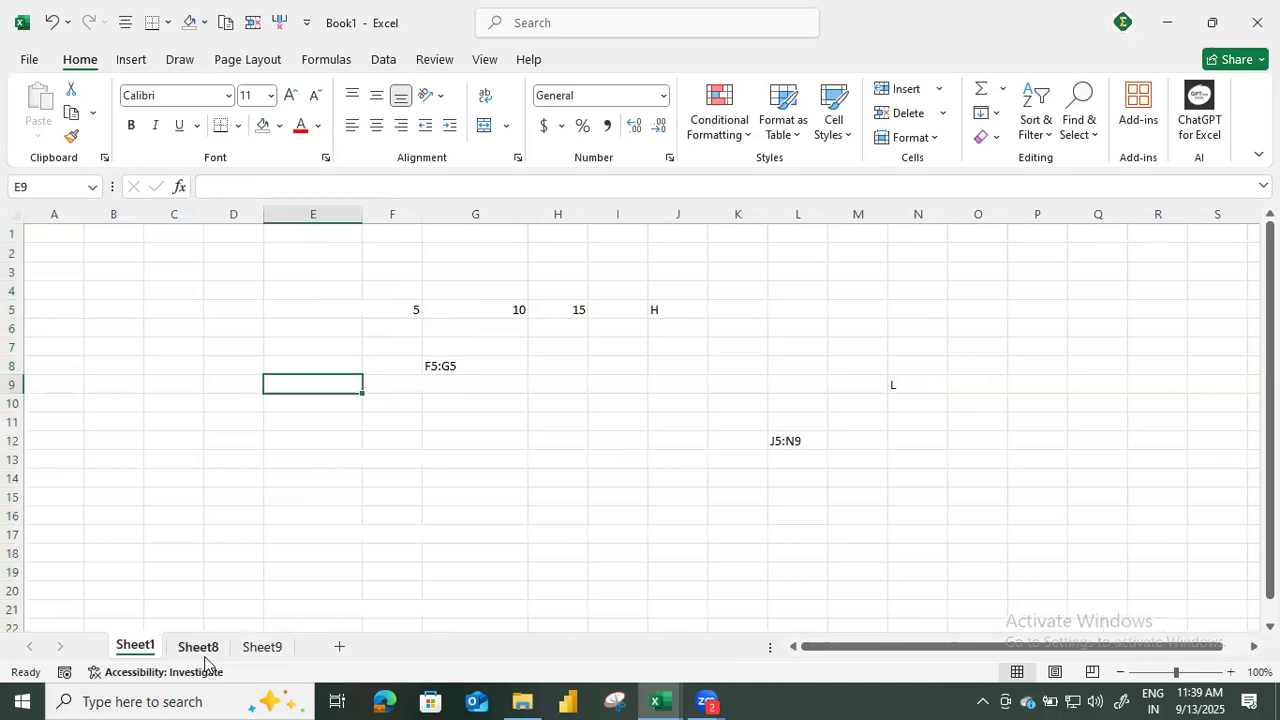
pyautogui.click(205, 648)
pyautogui.click(277, 651)
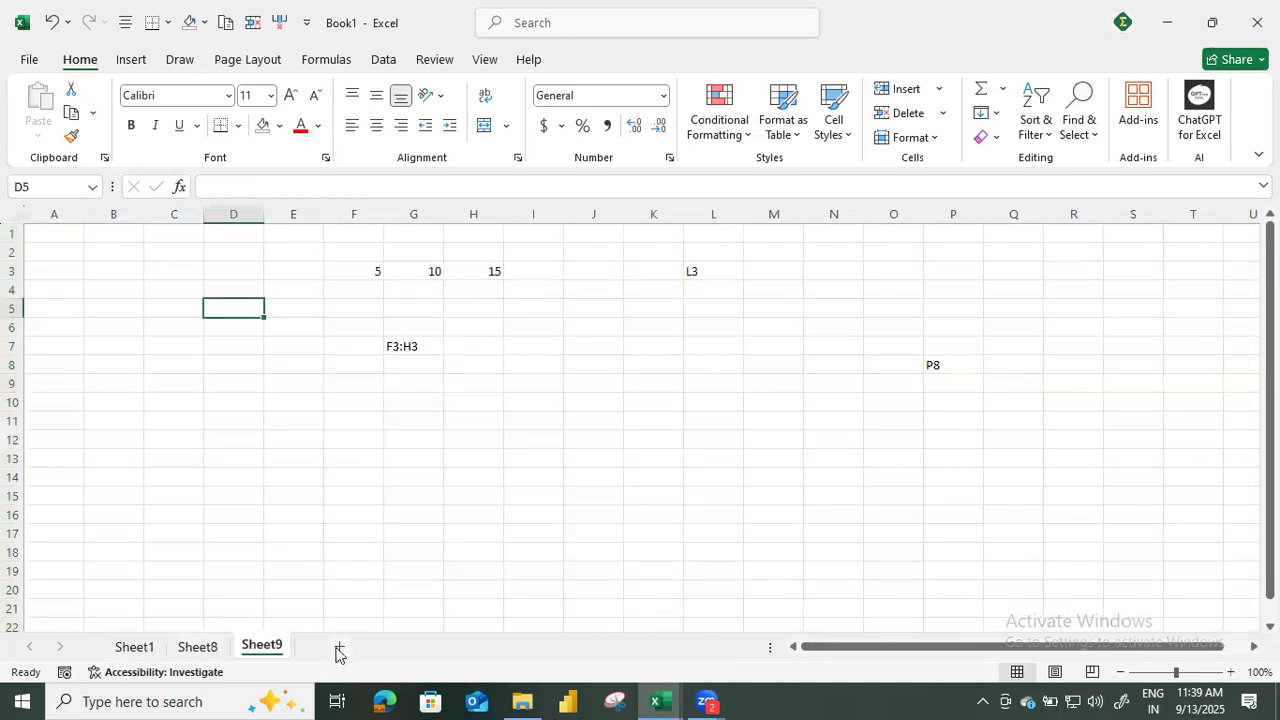
pyautogui.click(339, 652)
pyautogui.click(405, 648)
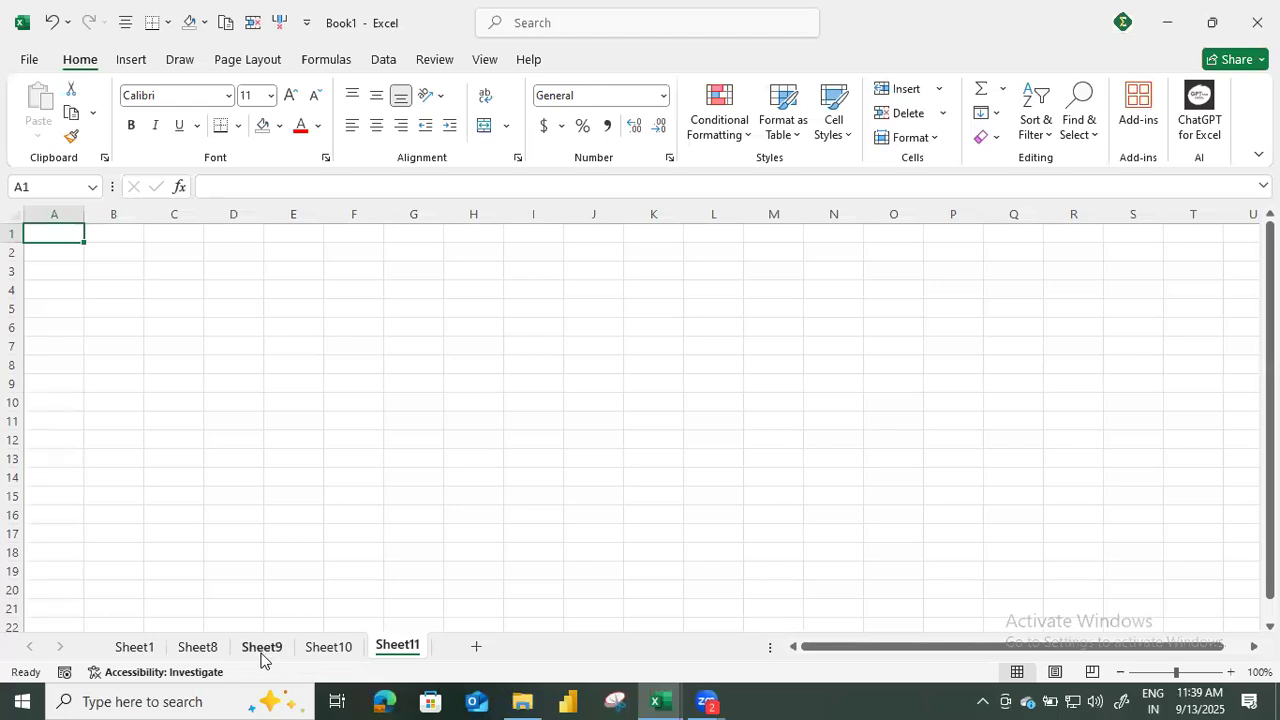
# Switch between Sheet1 and Sheet8, ending on Sheet1 with cell E10 selected.
pyautogui.click(148, 648)
pyautogui.click(200, 650)
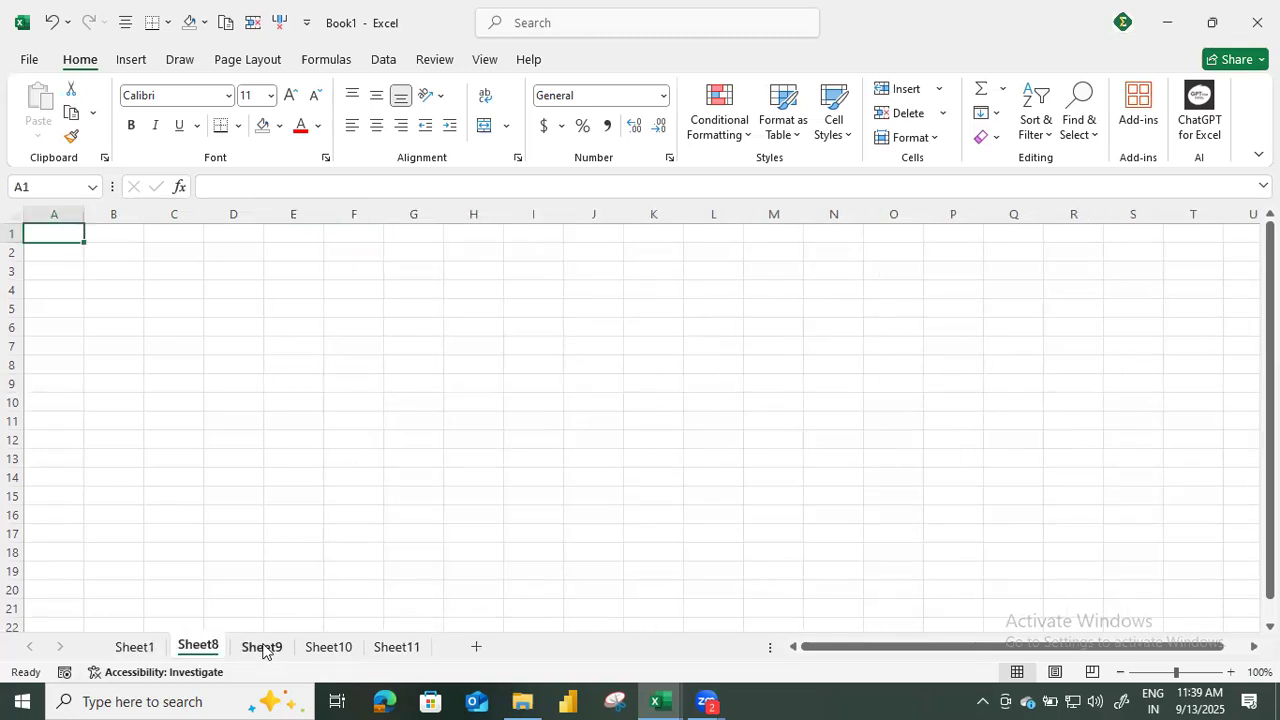
pyautogui.click(148, 648)
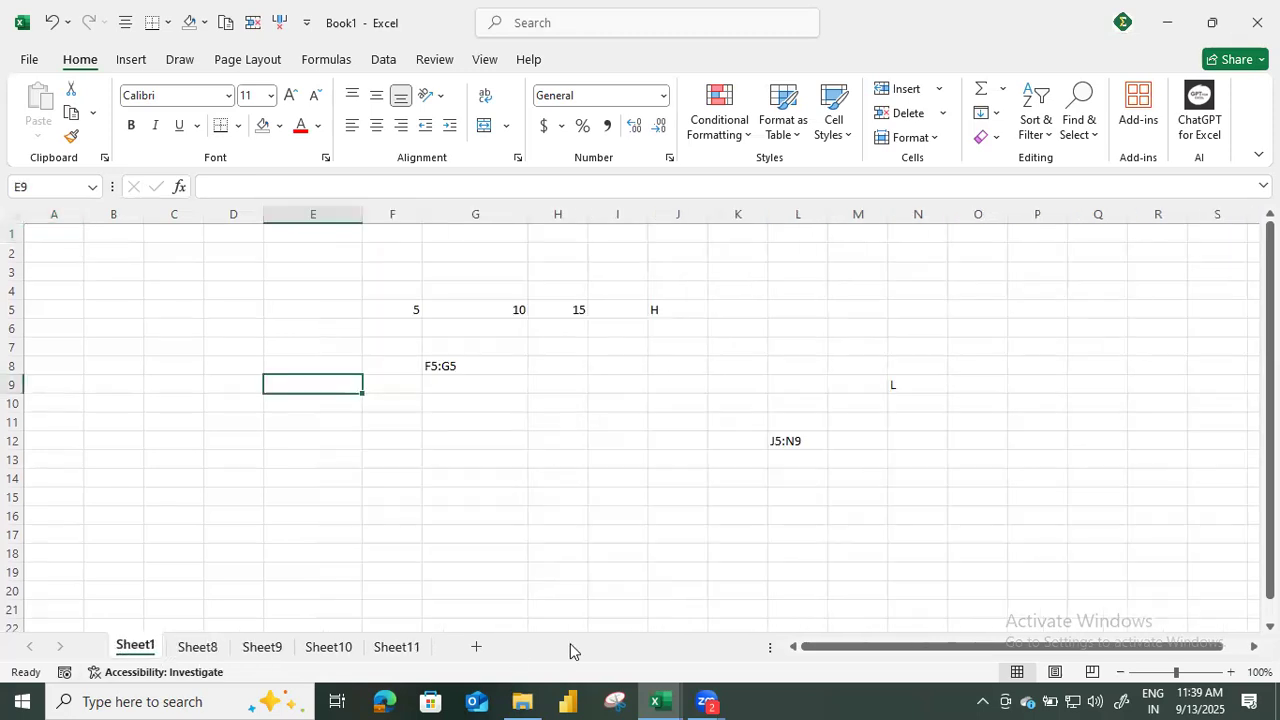
pyautogui.moveTo(950, 650); pyautogui.dragTo(1033, 646)
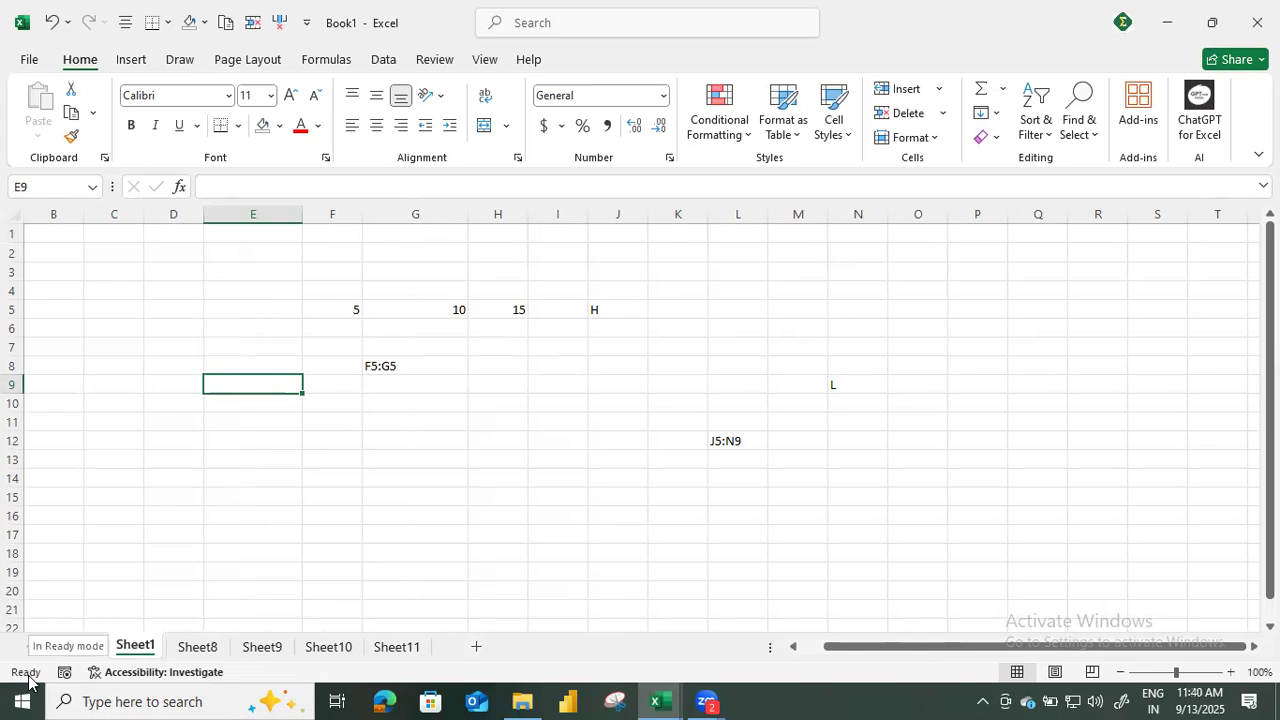
pyautogui.click(250, 309)
pyautogui.click(262, 405)
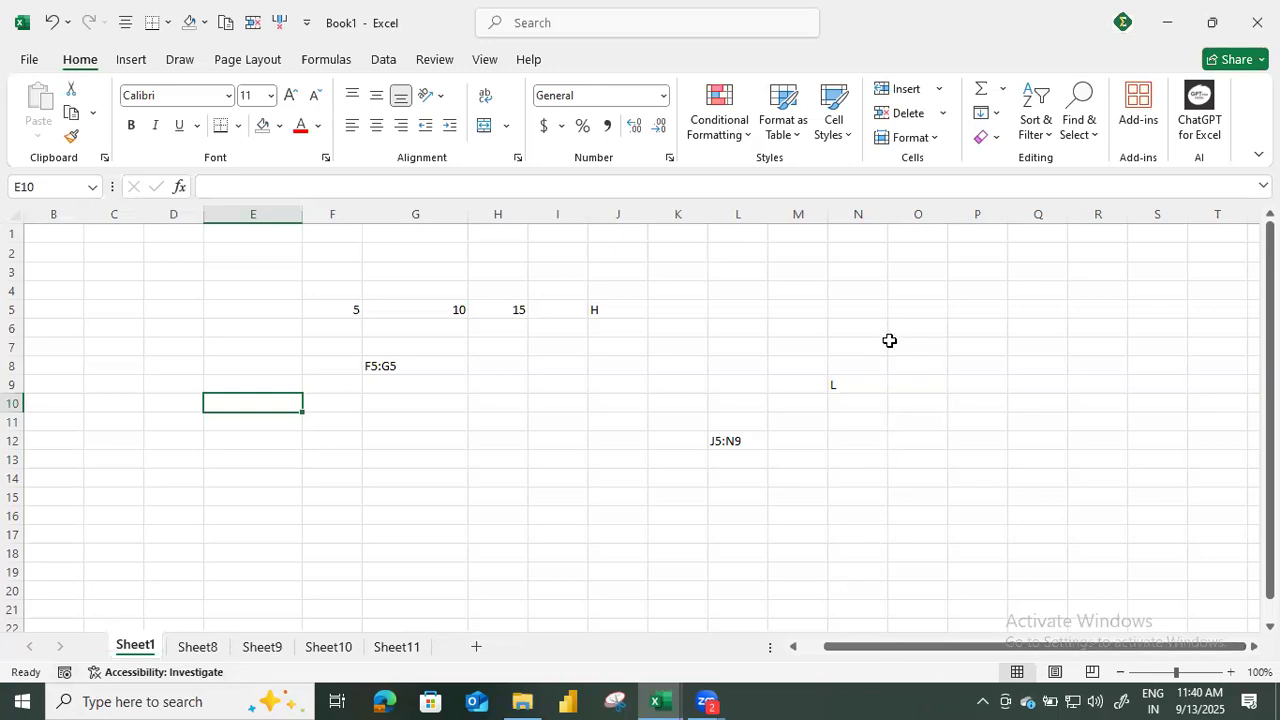
# Enter 10 in cell O5 of Sheet1.
pyautogui.click(925, 305)
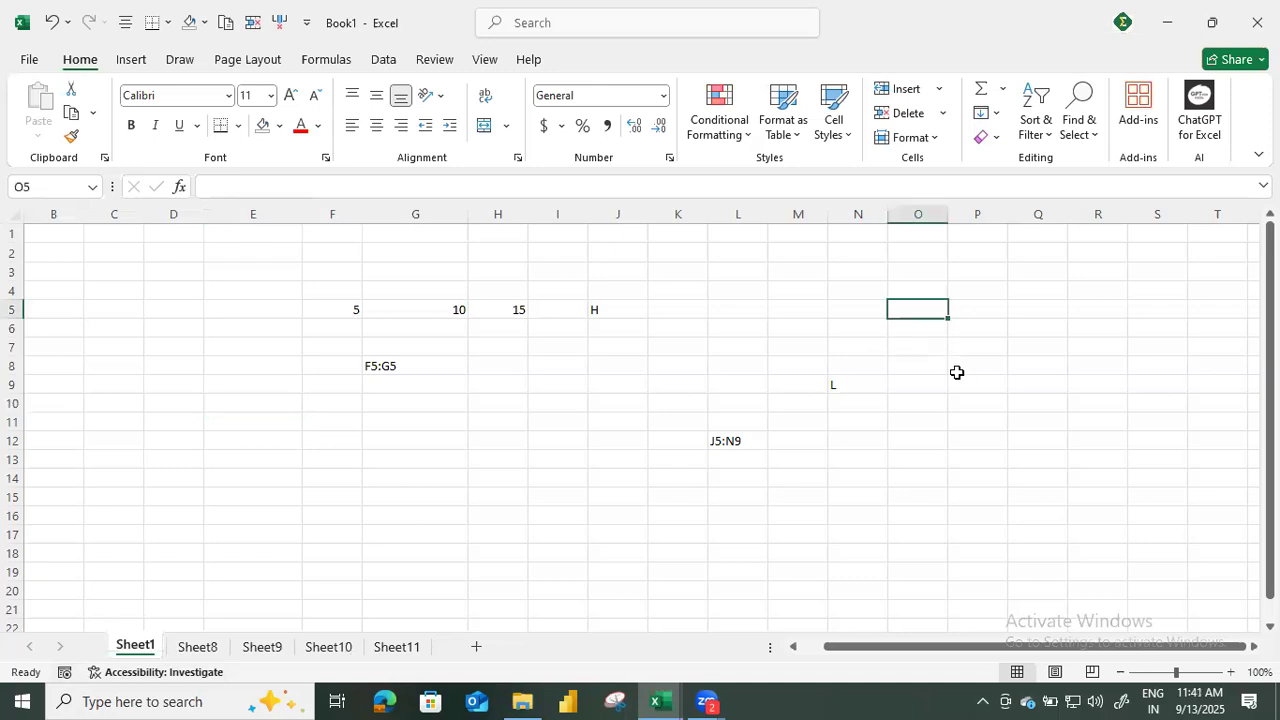
pyautogui.write('10')
pyautogui.press('Return')
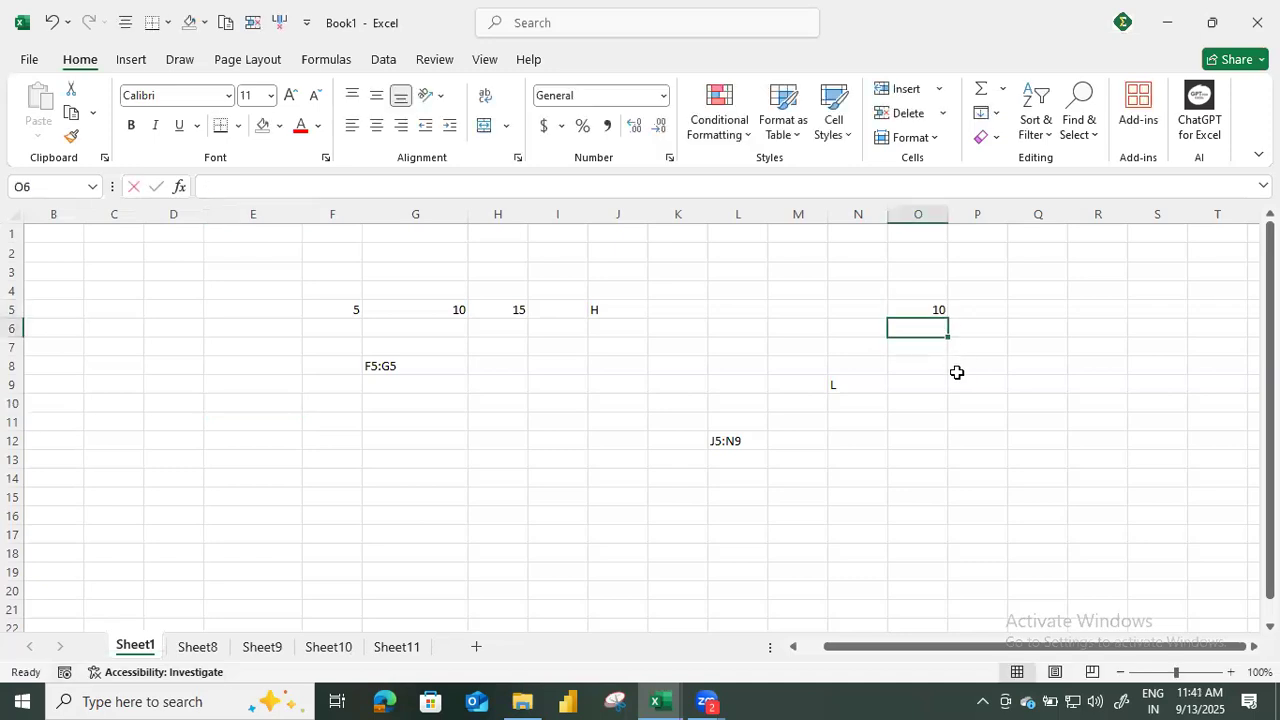
# With F5:G5 selected, turn the Minimum and Maximum statistics in the status bar off and on again.
pyautogui.moveTo(349, 309); pyautogui.dragTo(427, 318)
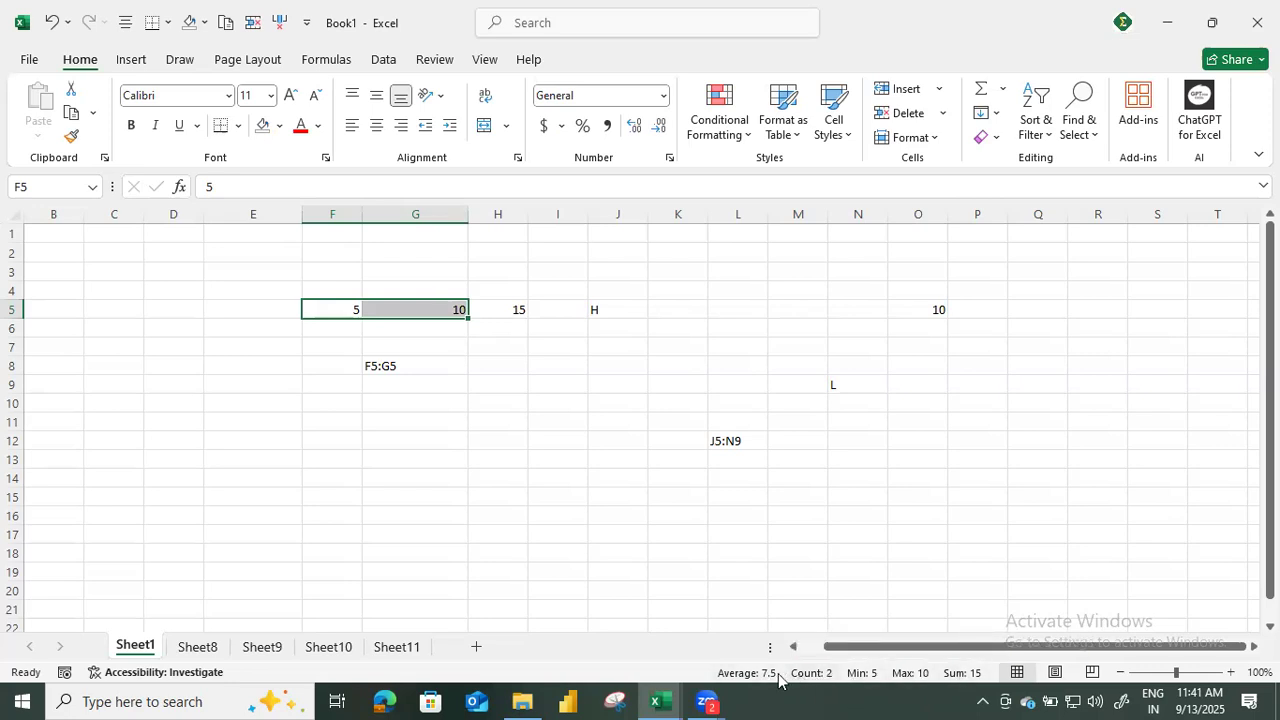
pyautogui.rightClick(916, 681)
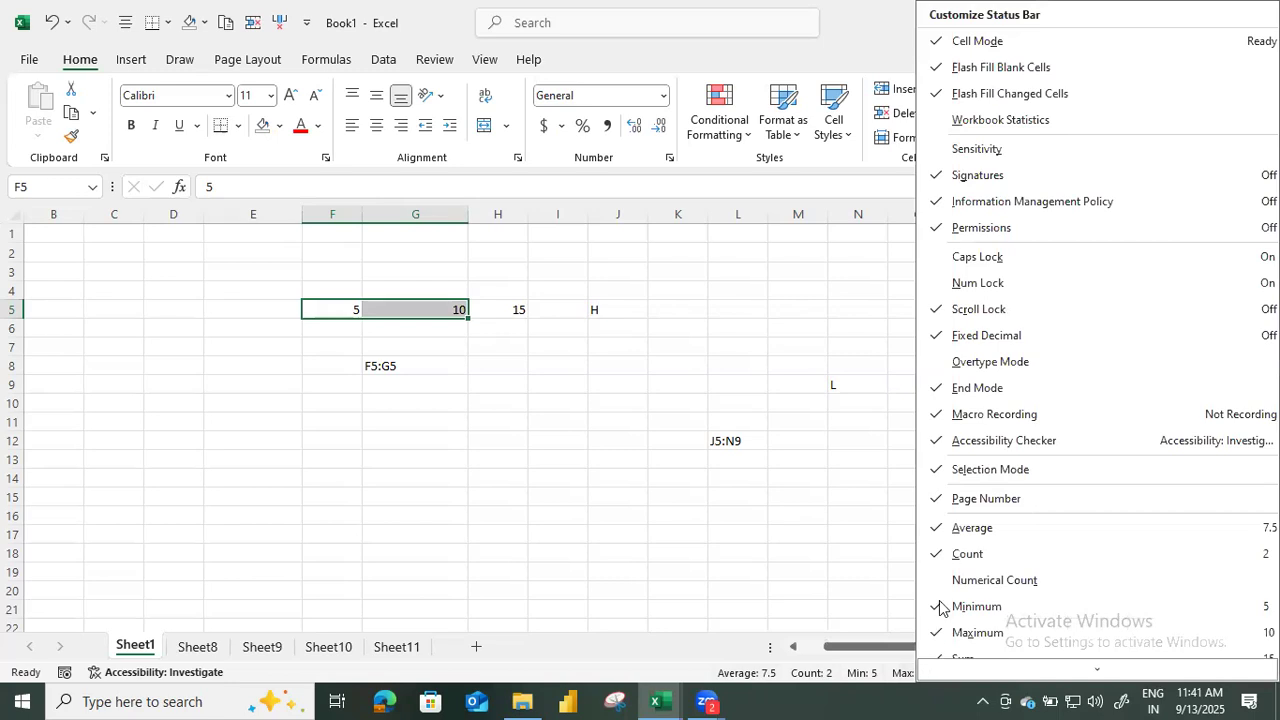
pyautogui.scroll(-2, 977, 585)
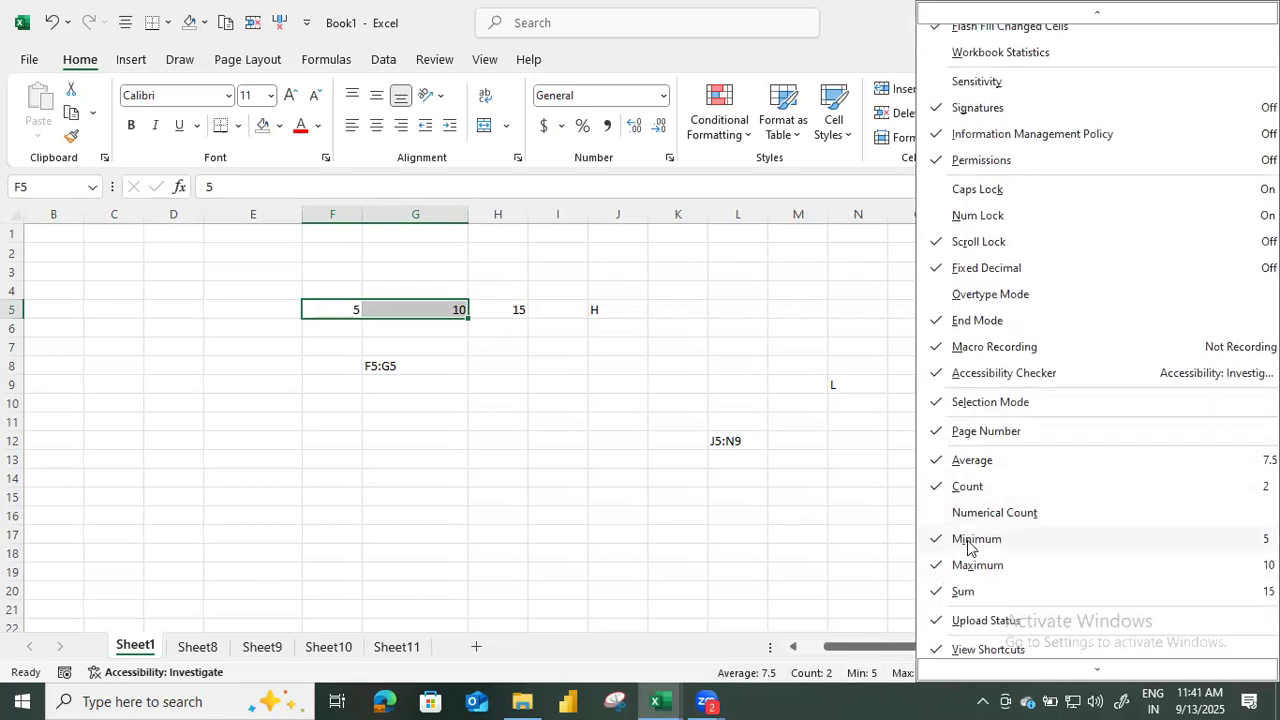
pyautogui.click(967, 543)
pyautogui.click(974, 569)
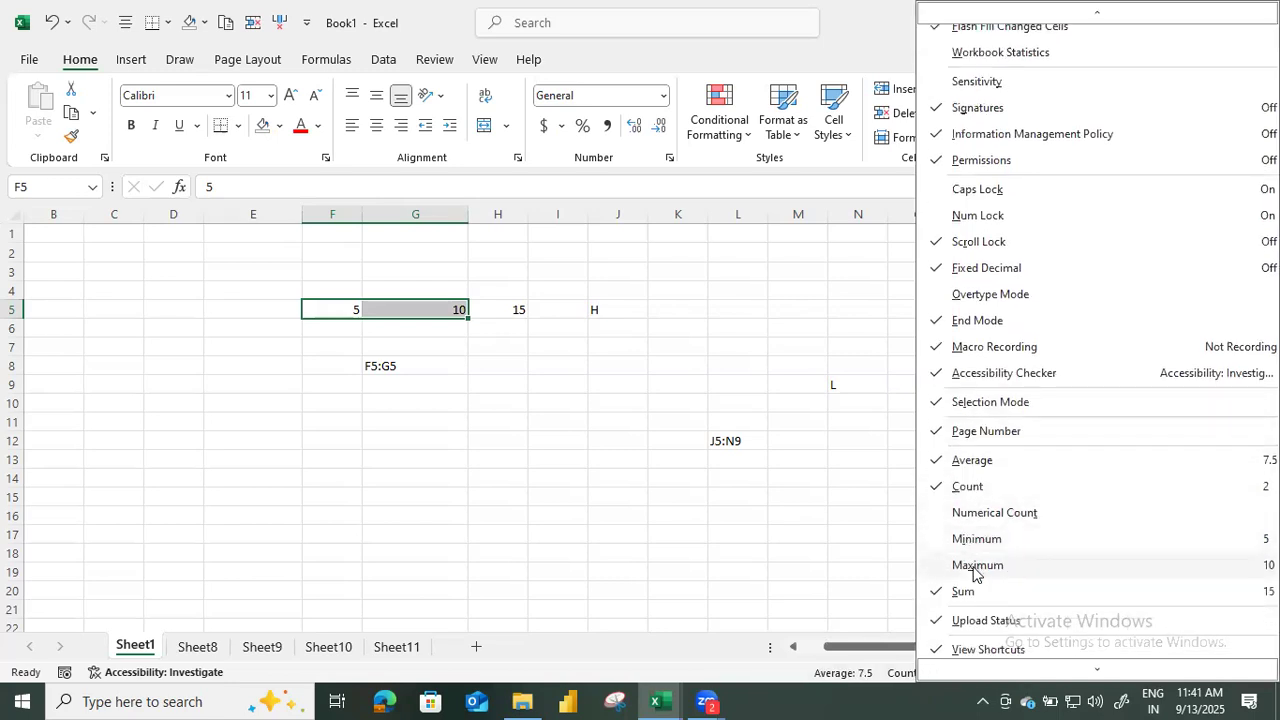
pyautogui.click(973, 566)
pyautogui.click(962, 541)
pyautogui.click(874, 530)
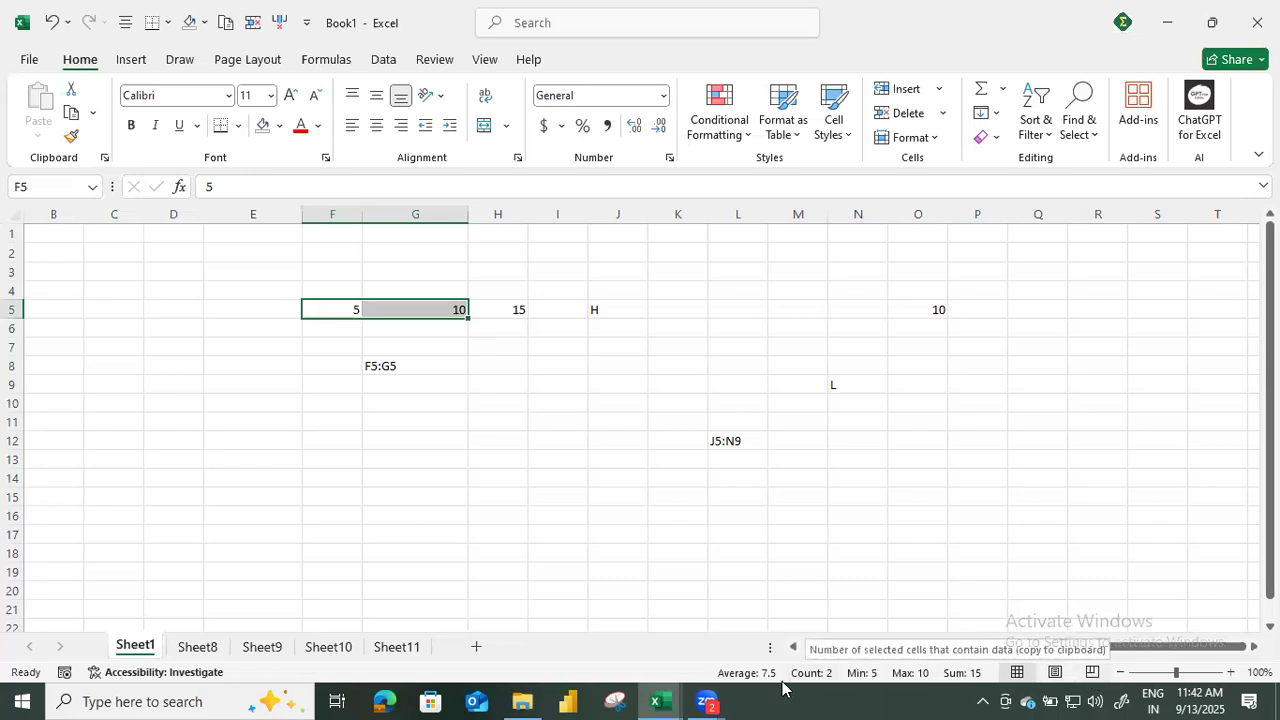
# Look through the Insert, Draw, Page Layout, Data and Review ribbon commands, ending on the Home commands.
pyautogui.click(135, 62)
pyautogui.click(185, 63)
pyautogui.click(248, 60)
pyautogui.click(383, 60)
pyautogui.click(440, 60)
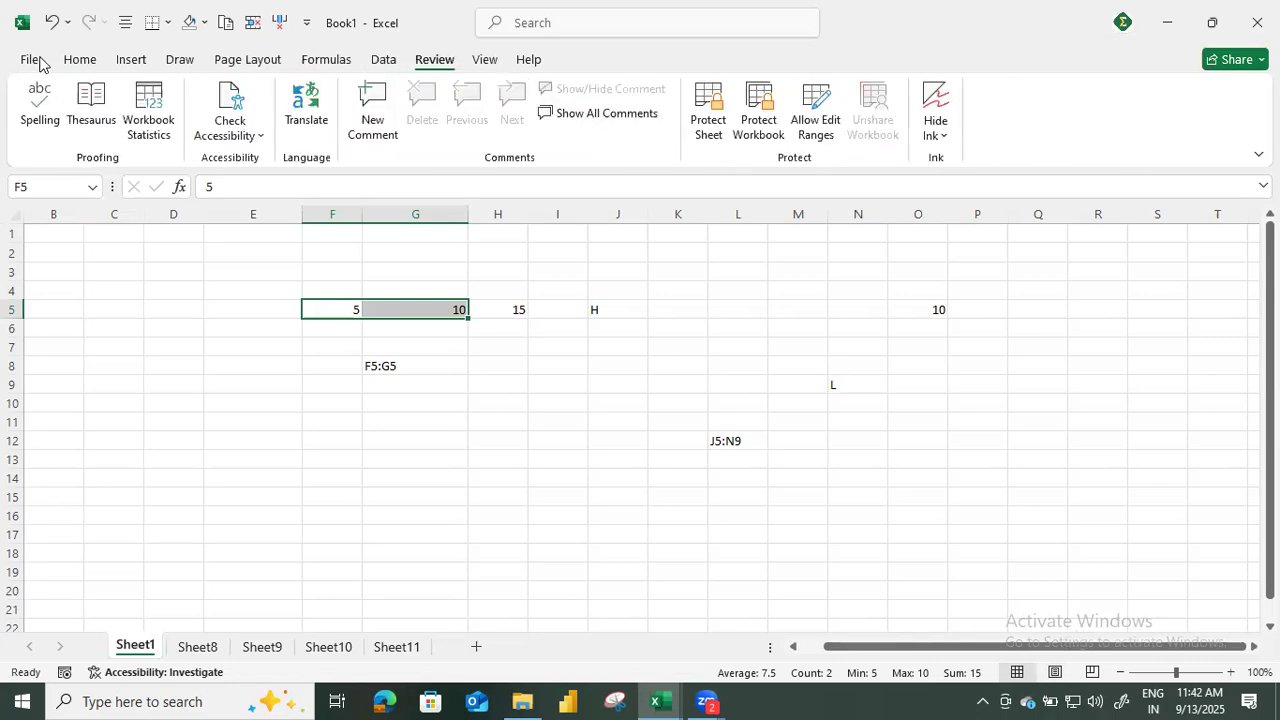
pyautogui.click(70, 67)
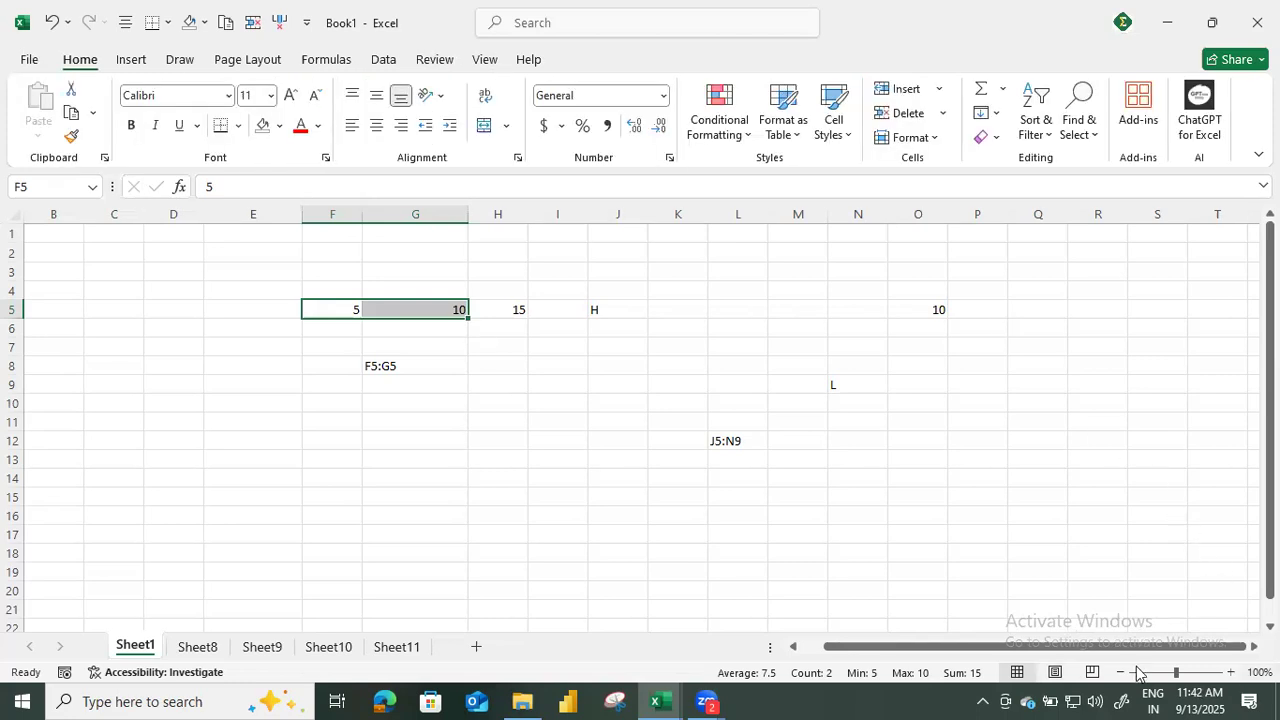
# Zoom Sheet1 in to 120% and back out to 100%.
pyautogui.click(1231, 672)
pyautogui.click(1231, 672)
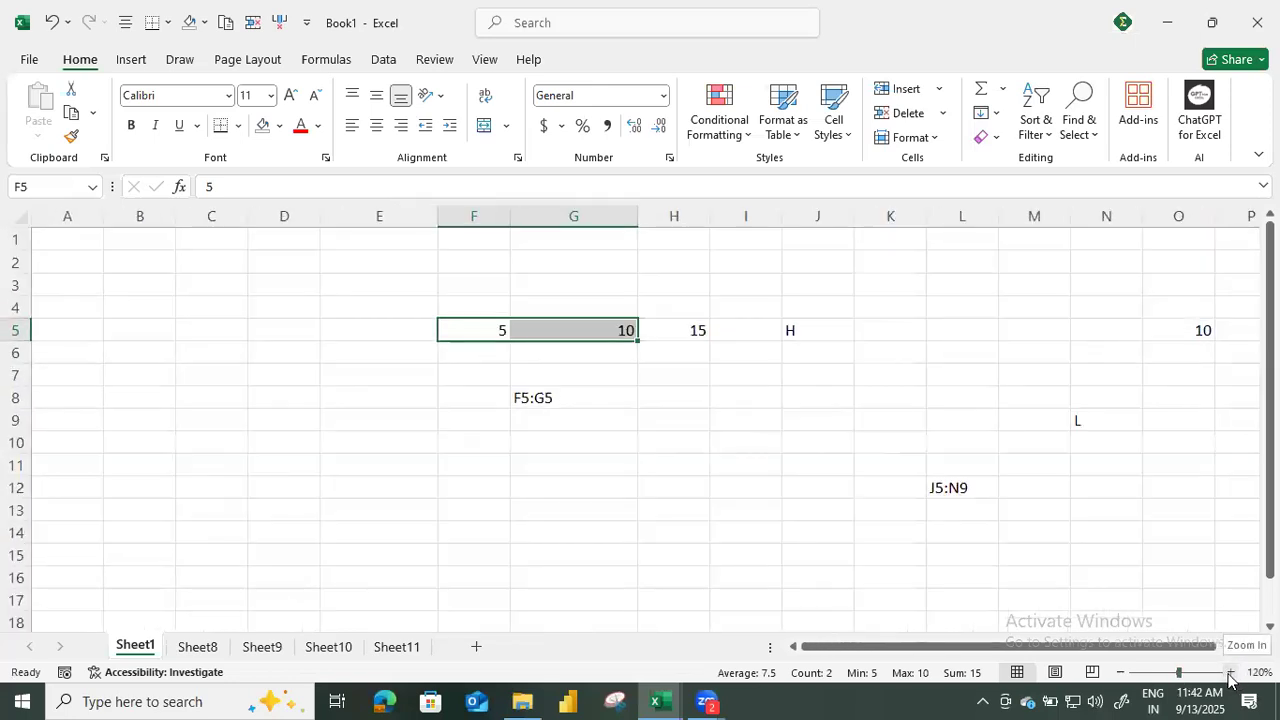
pyautogui.click(1120, 672)
pyautogui.click(1120, 672)
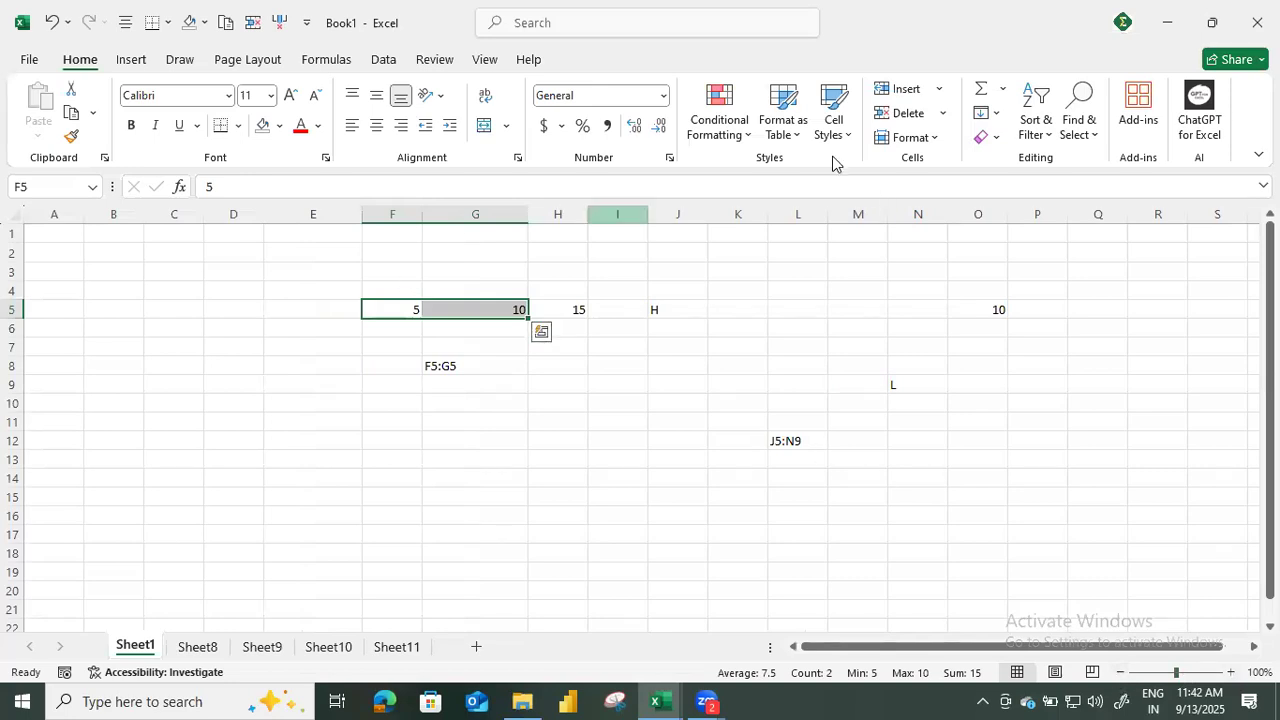
# Enter the text EXCEL USER INTERFACE in cell H13.
pyautogui.click(477, 423)
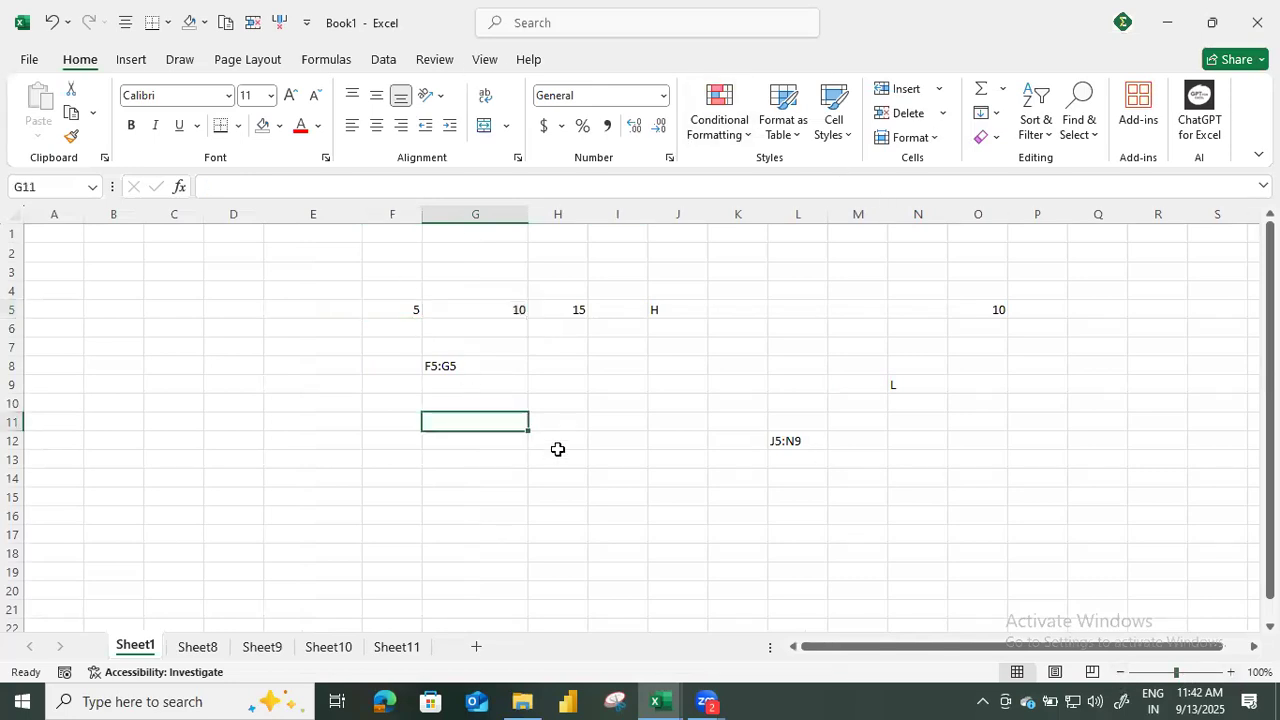
pyautogui.click(558, 455)
pyautogui.write('E')
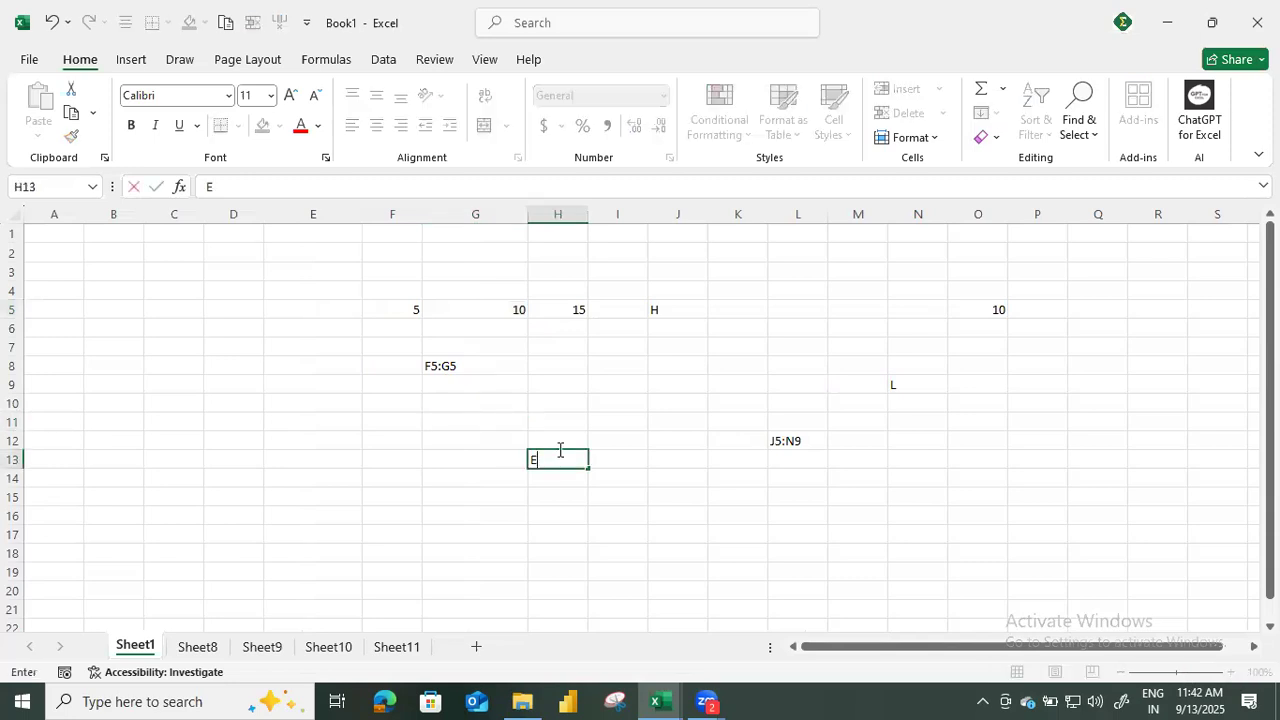
pyautogui.write('XCEL USER ')
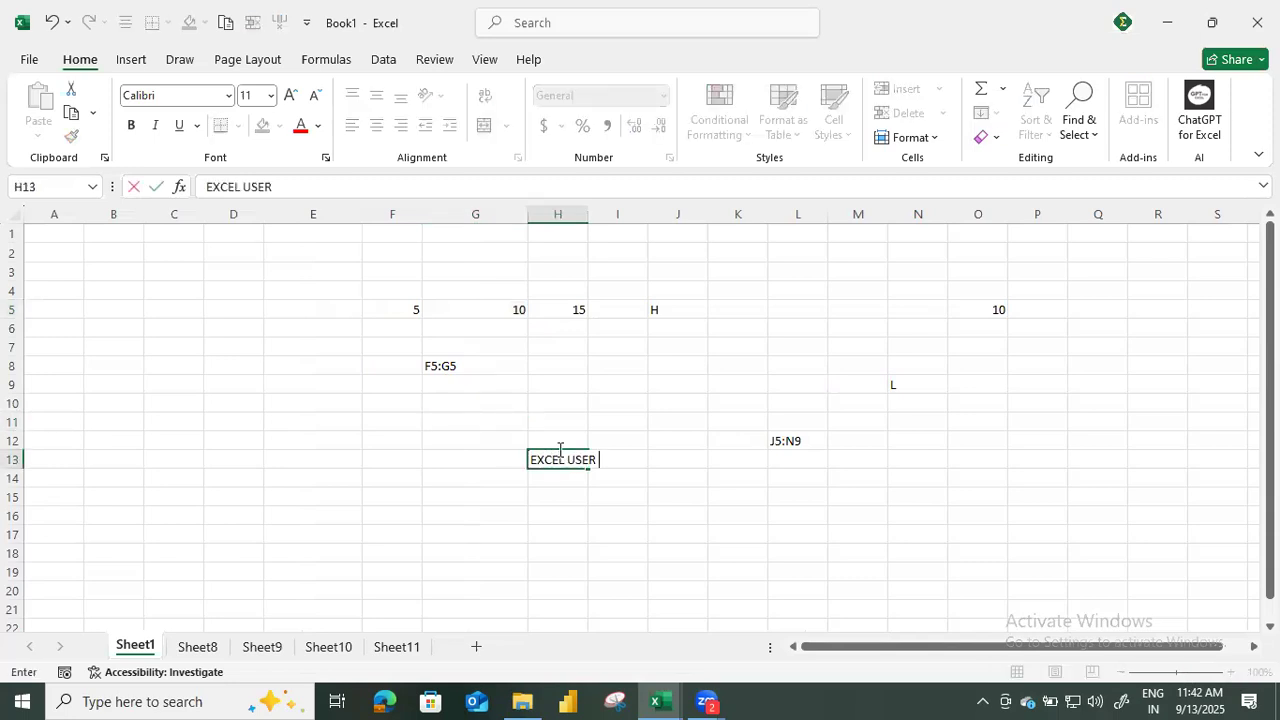
pyautogui.write('INTERFACT')
pyautogui.press('BackSpace')
pyautogui.write('ERFAC')
pyautogui.press('Return')
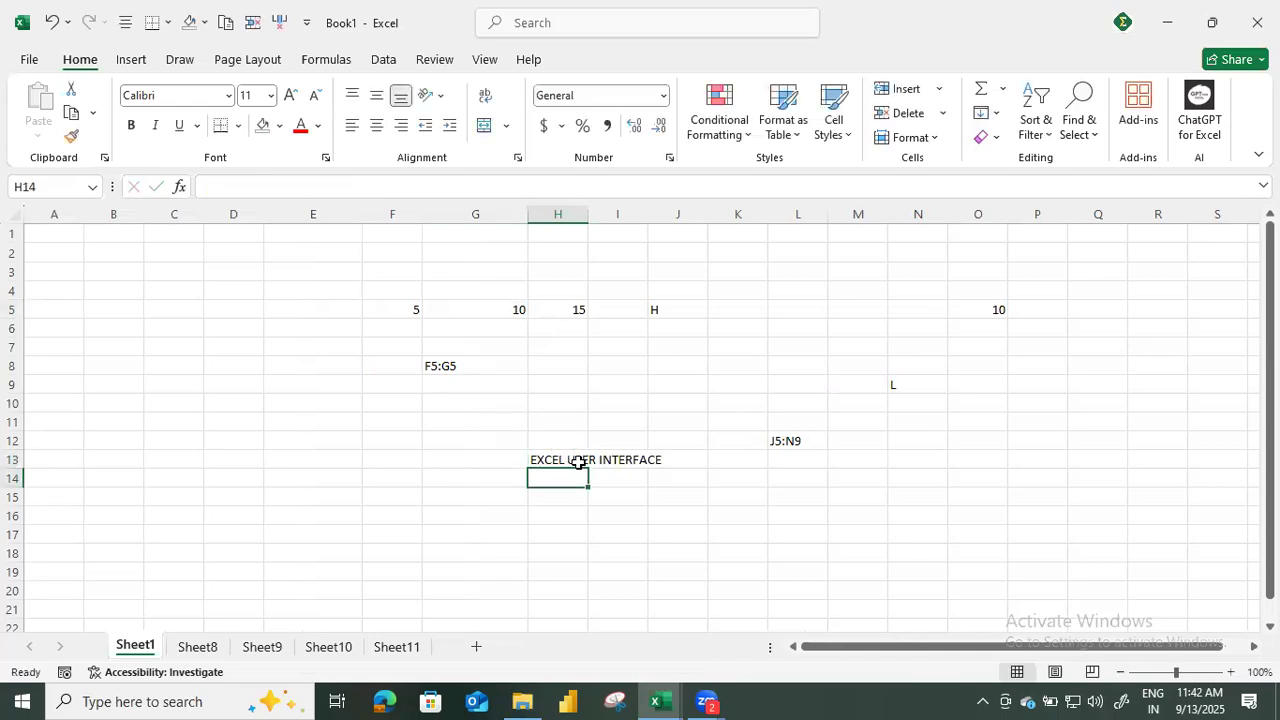
# Switch to the Excelytics - Excel Training workbook and look over the interface elements listed on the Excel UI sheet.
pyautogui.hotkey('alt', 'Tab')
pyautogui.hotkey('alt', 'Tab')
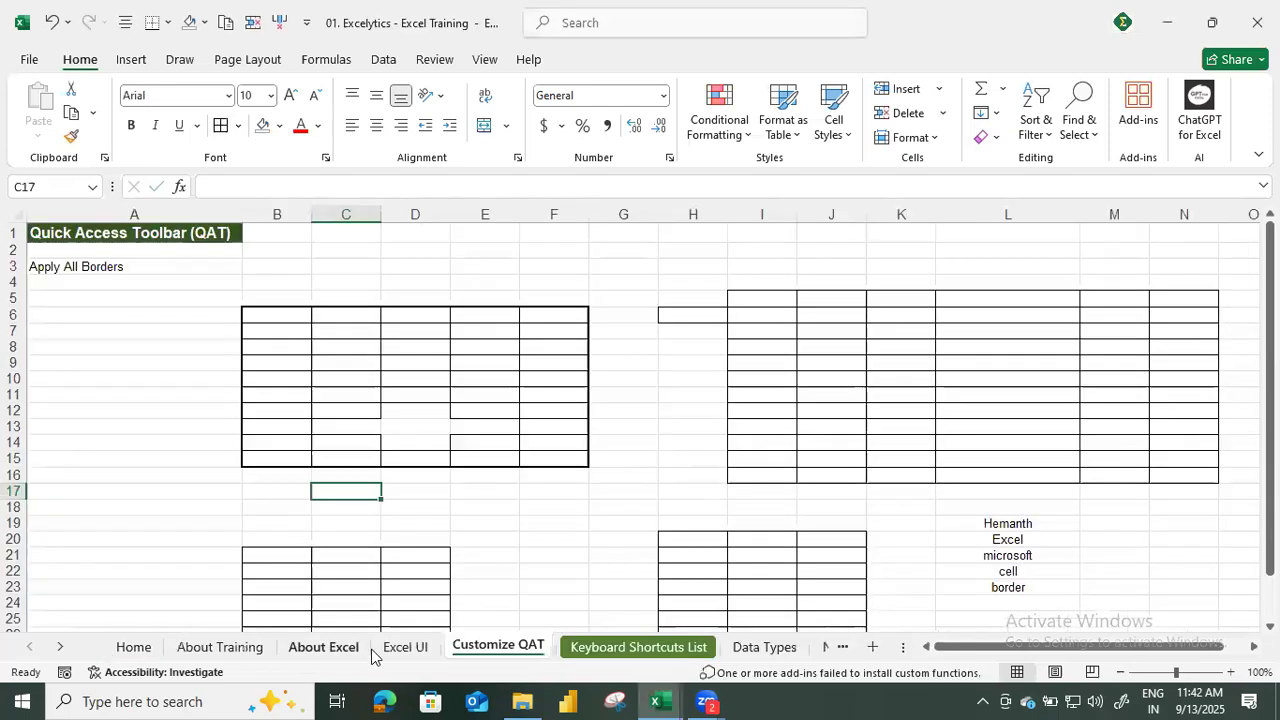
pyautogui.click(396, 646)
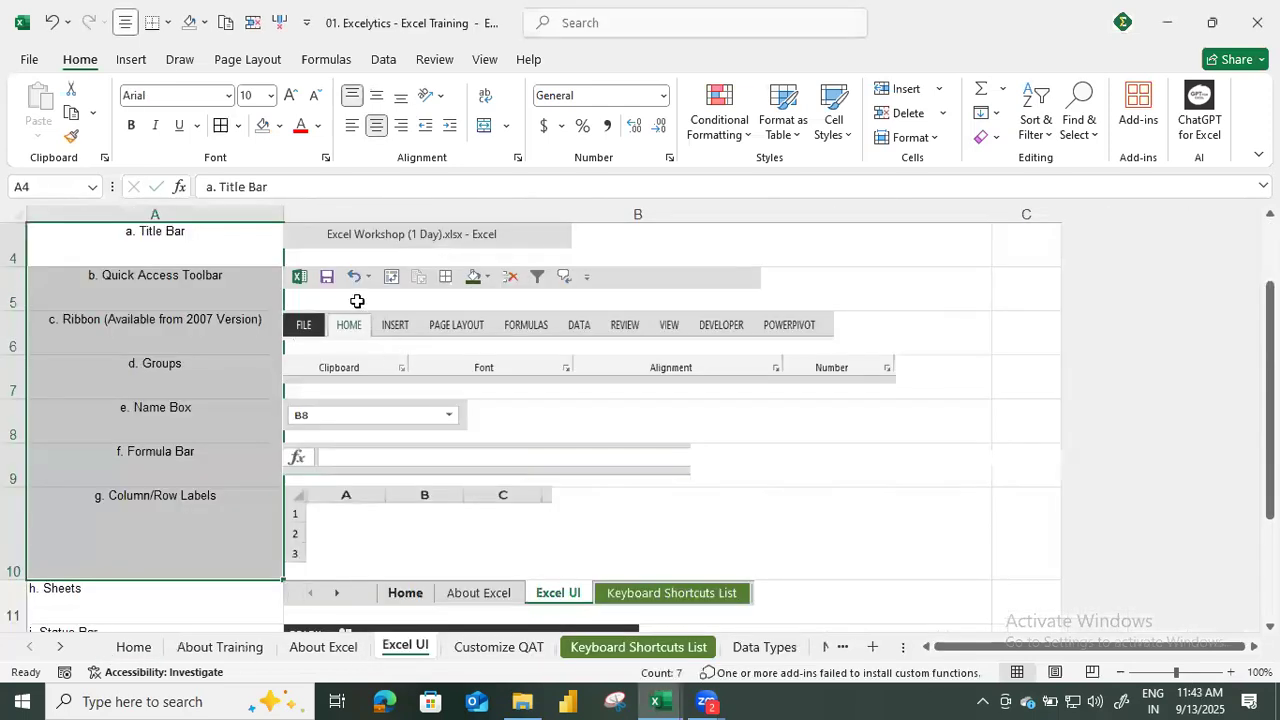
pyautogui.scroll(1, 357, 301)
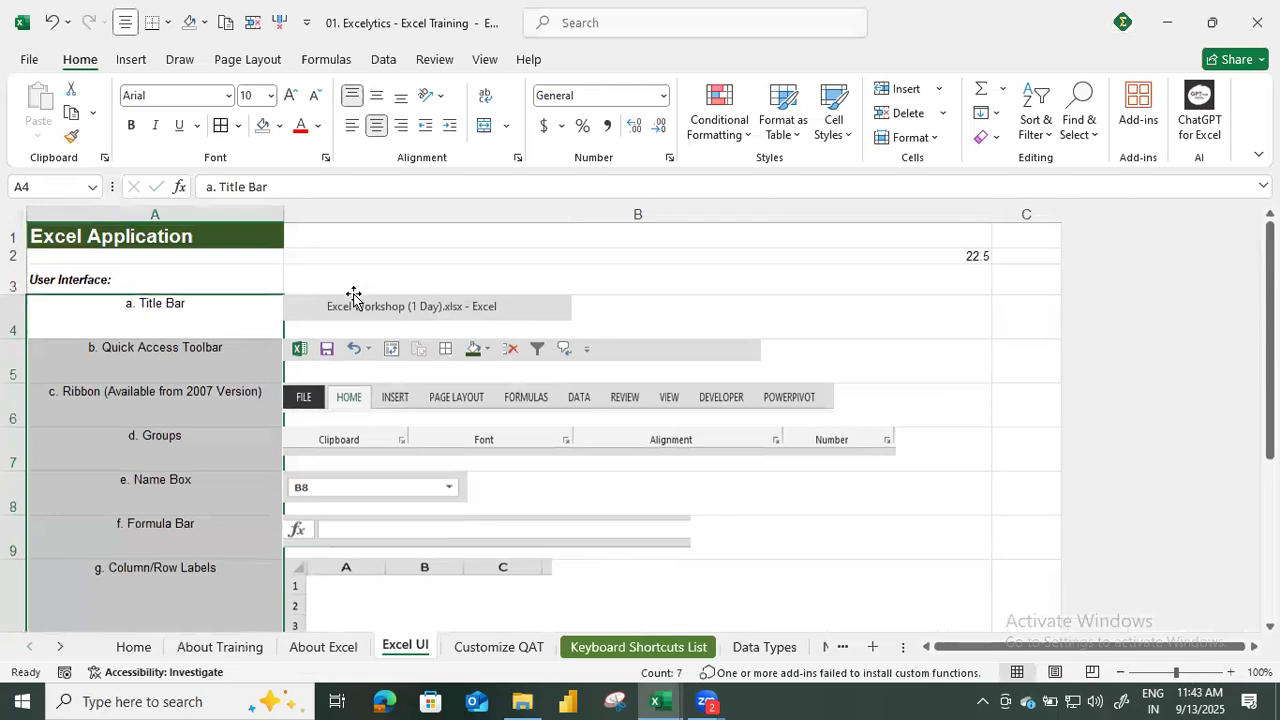
pyautogui.scroll(-4, 354, 290)
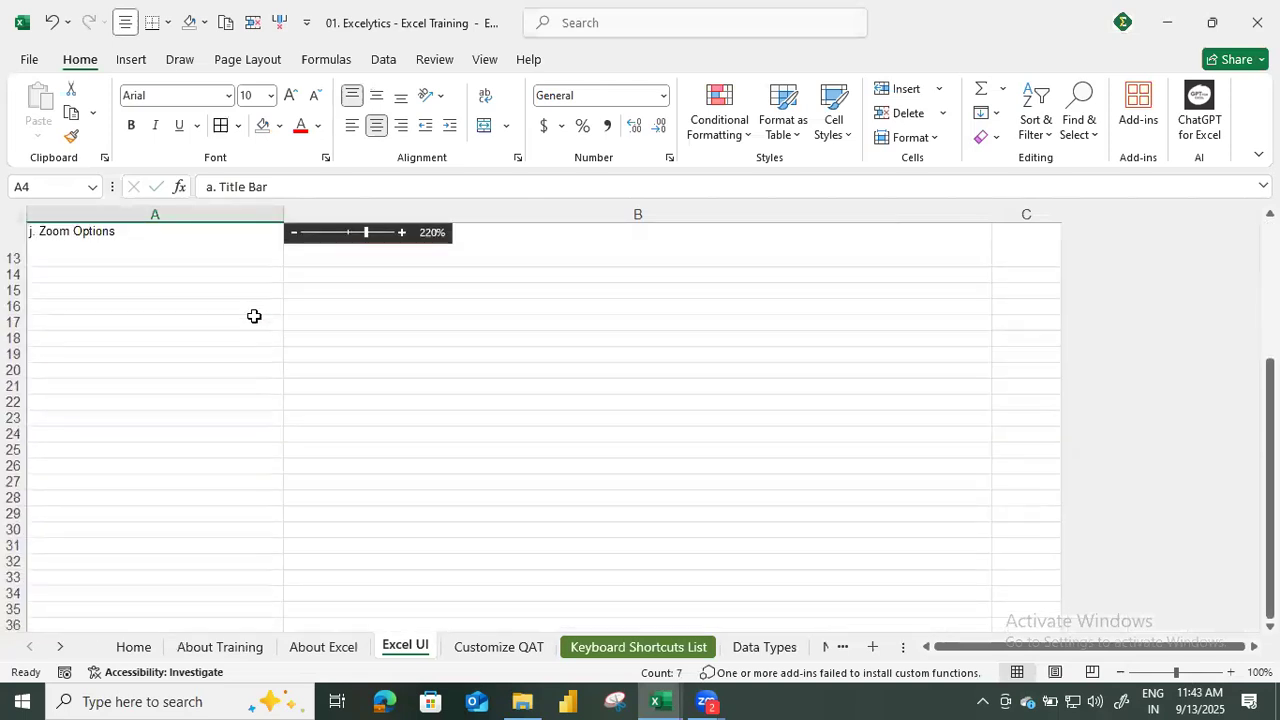
pyautogui.scroll(1, 497, 480)
pyautogui.scroll(3, 288, 320)
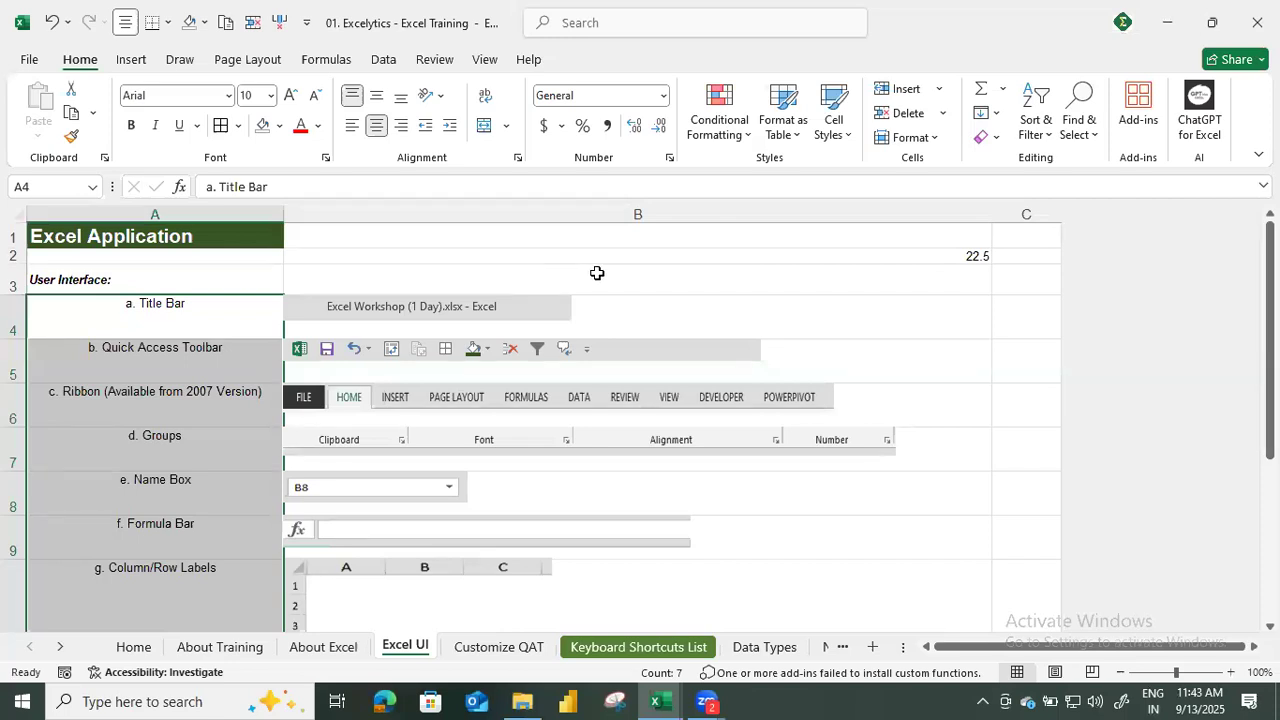
pyautogui.click(358, 332)
# Visit the About Training, Excel UI and Customize QAT sheets, ending on the Keyboard Shortcuts List sheet.
pyautogui.click(225, 647)
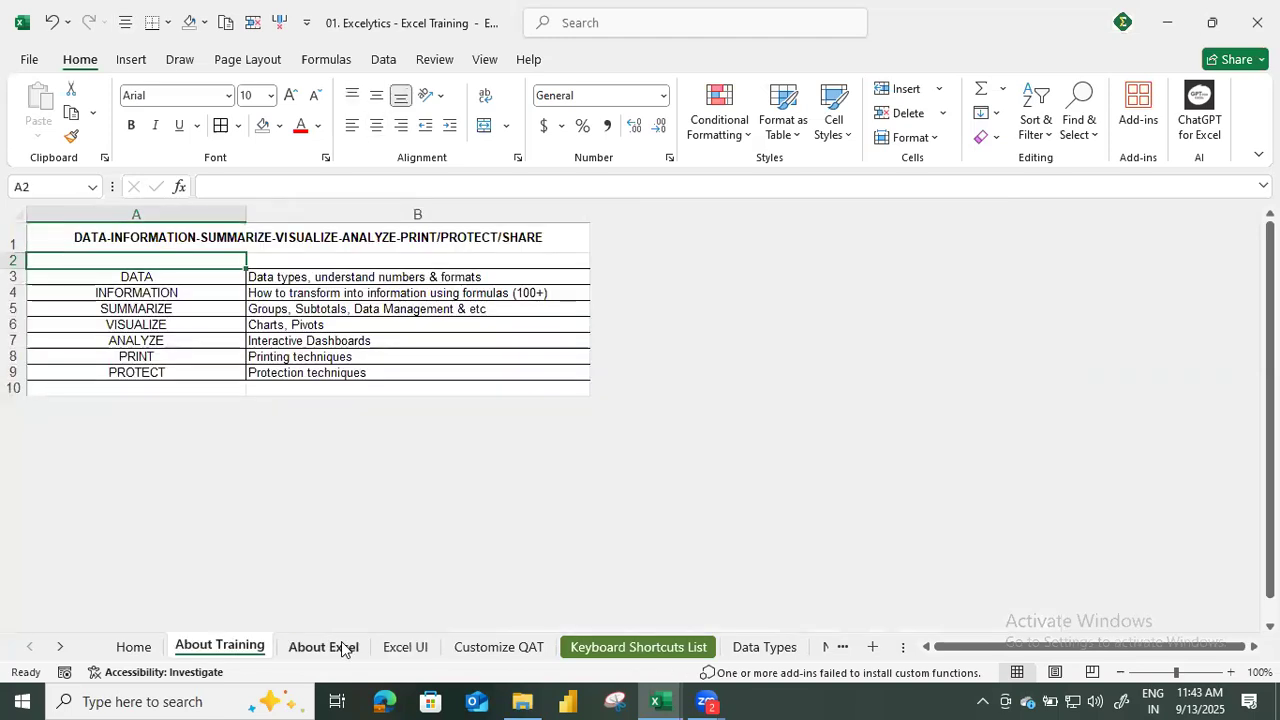
pyautogui.click(420, 650)
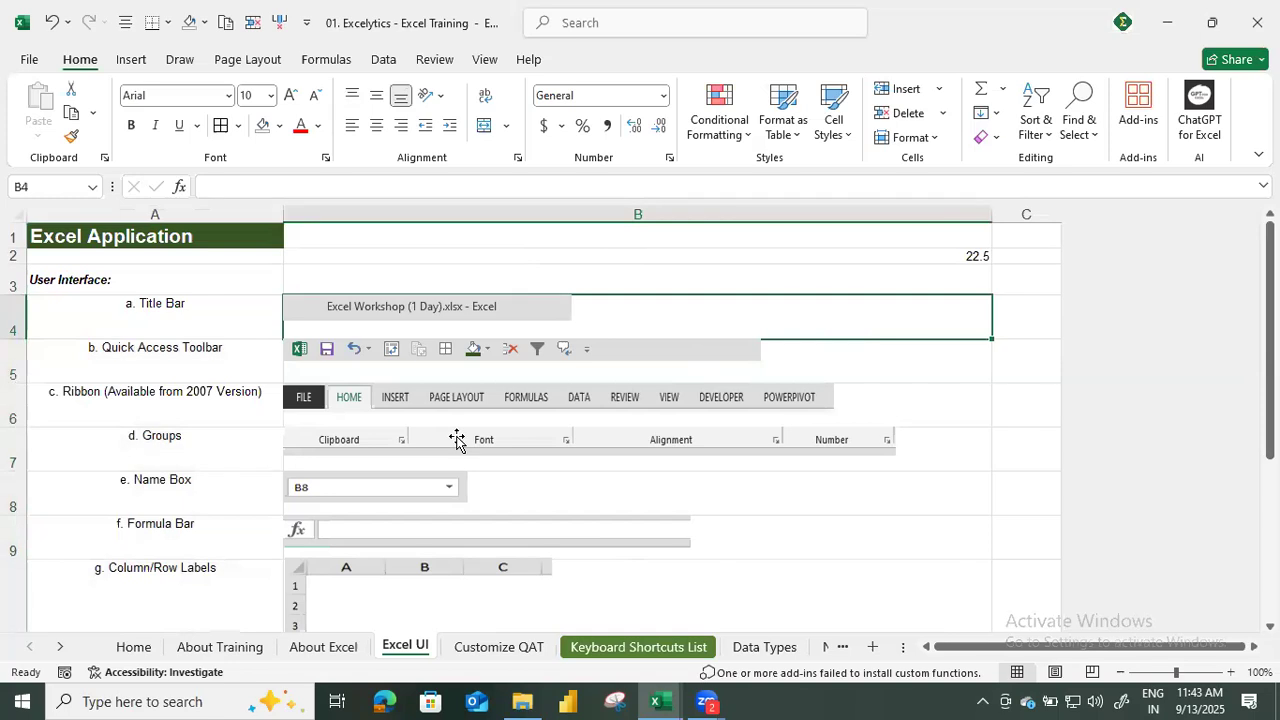
pyautogui.click(526, 657)
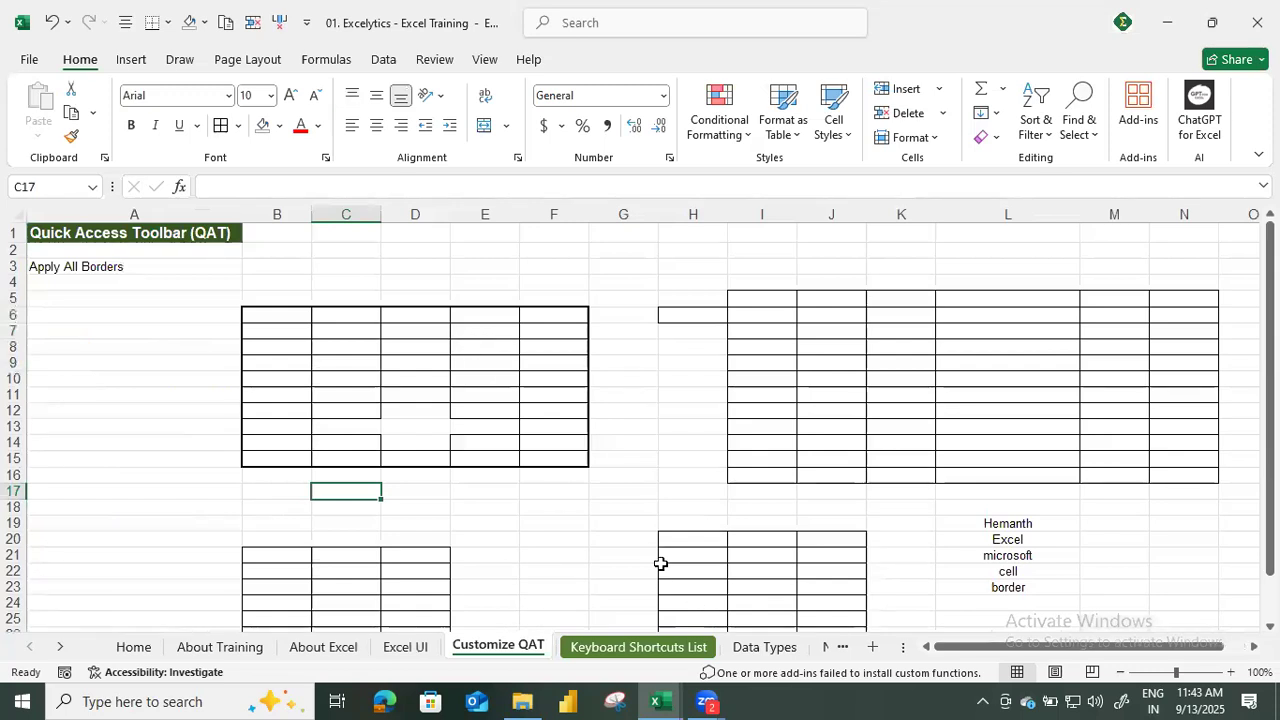
pyautogui.click(660, 650)
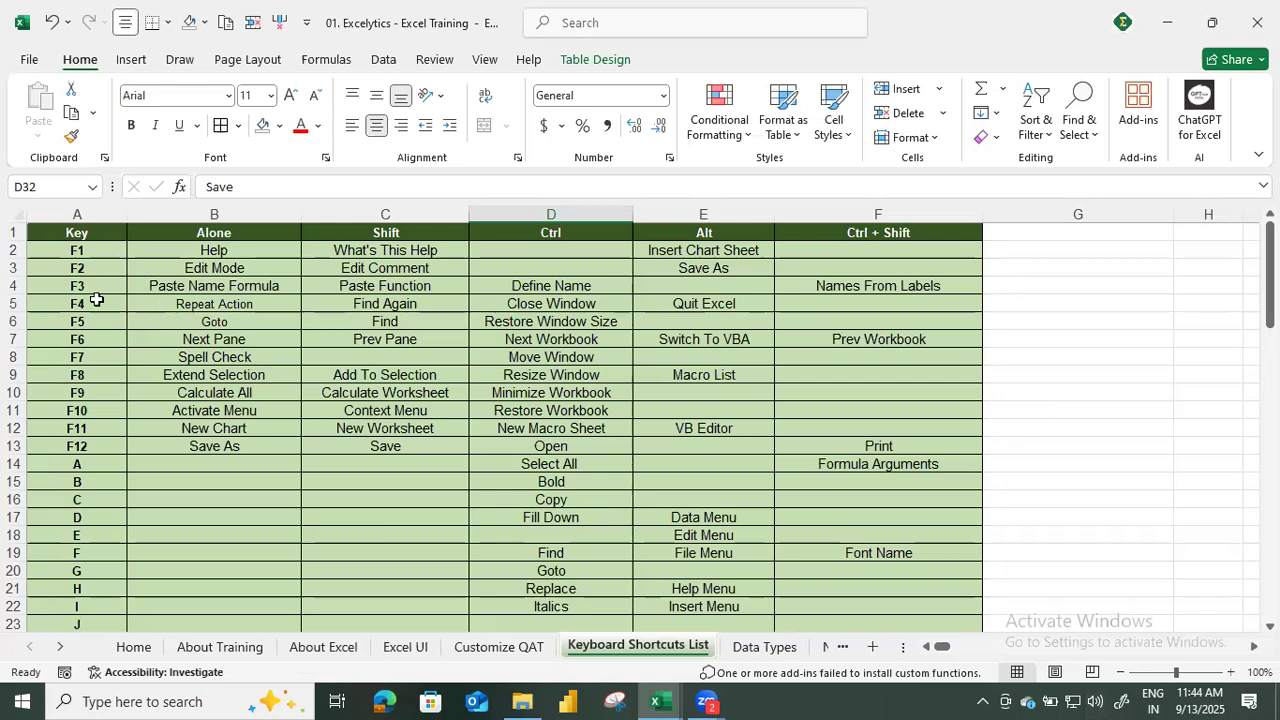
# Examine the F1 shortcut with the Help ribbon commands, and select its Insert Chart Sheet entry in the Alt column.
pyautogui.click(71, 252)
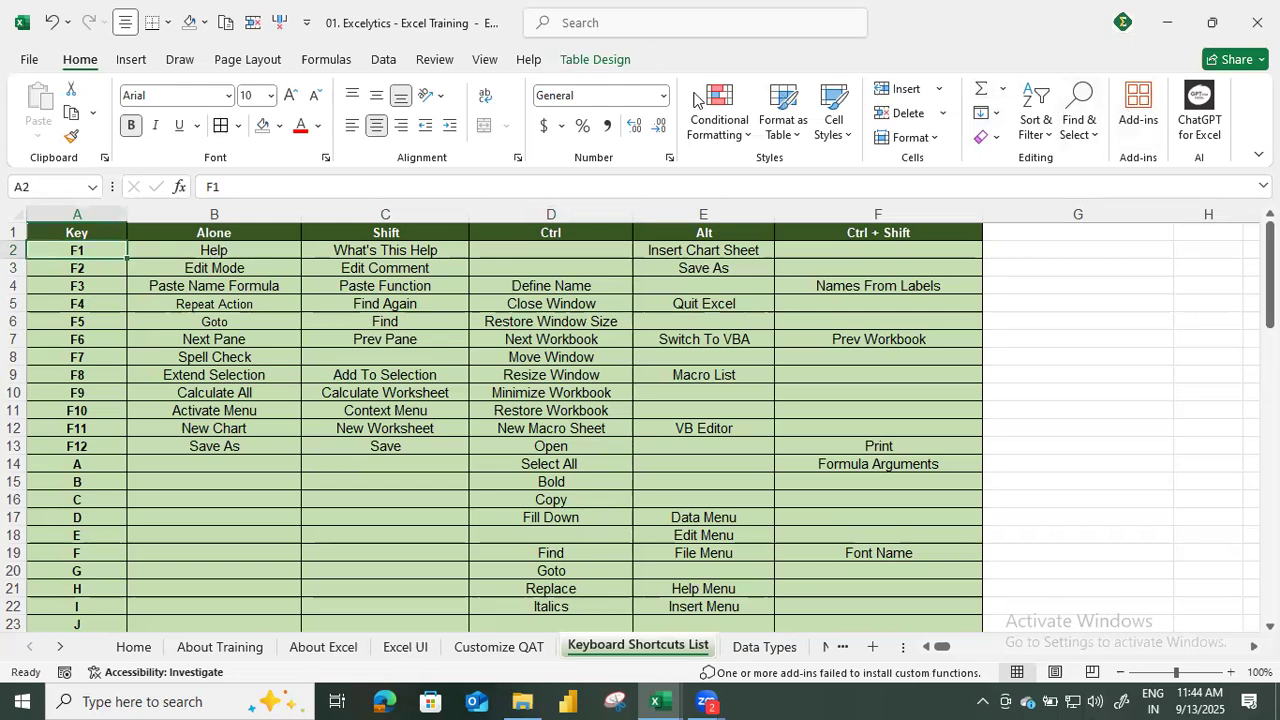
pyautogui.click(530, 62)
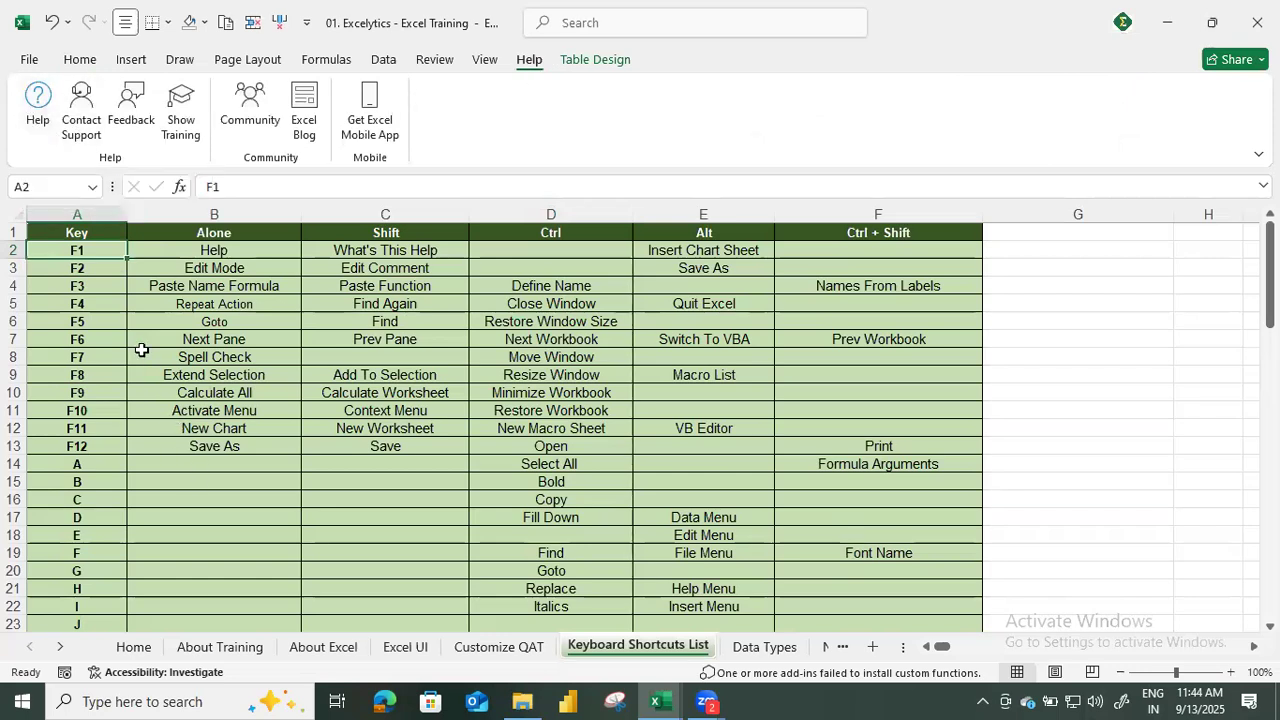
pyautogui.click(716, 232)
pyautogui.click(690, 265)
pyautogui.click(743, 250)
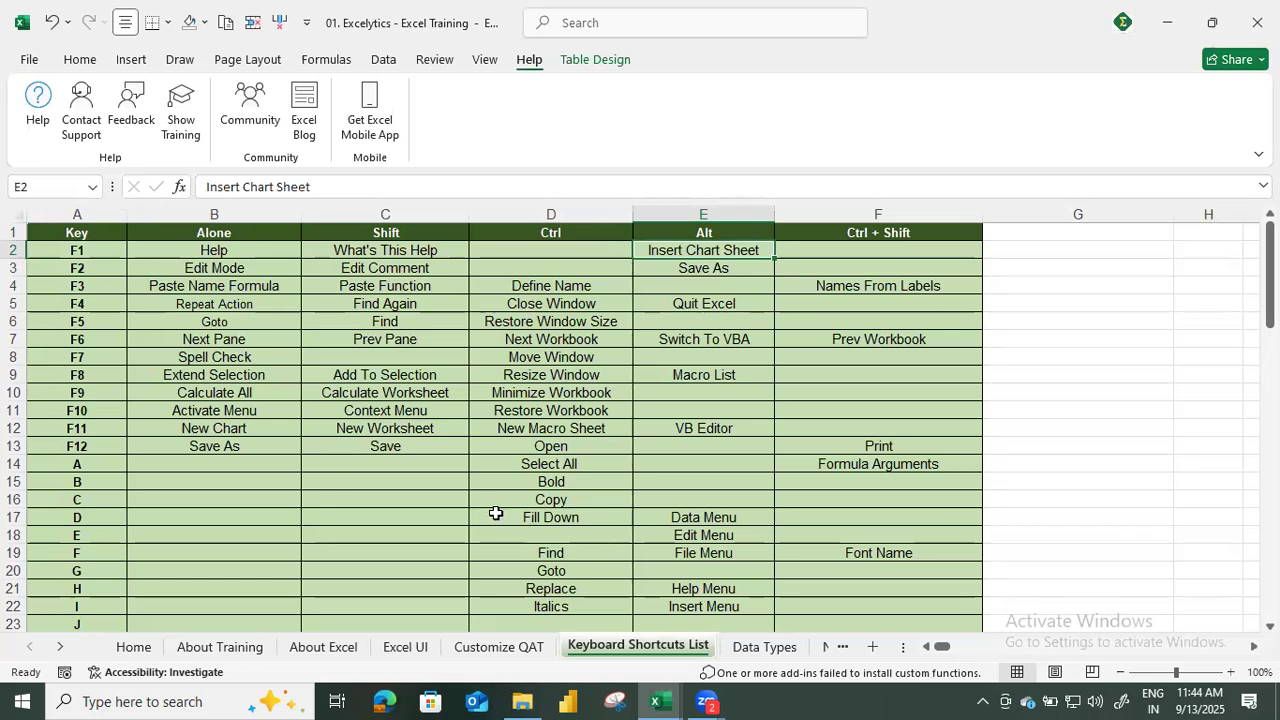
# Look through the shortcut list down to the Enter row and examine the Ctrl + Shift column, selecting its Apply/Remove Filters entry.
pyautogui.scroll(-7, 494, 511)
pyautogui.scroll(-5, 494, 511)
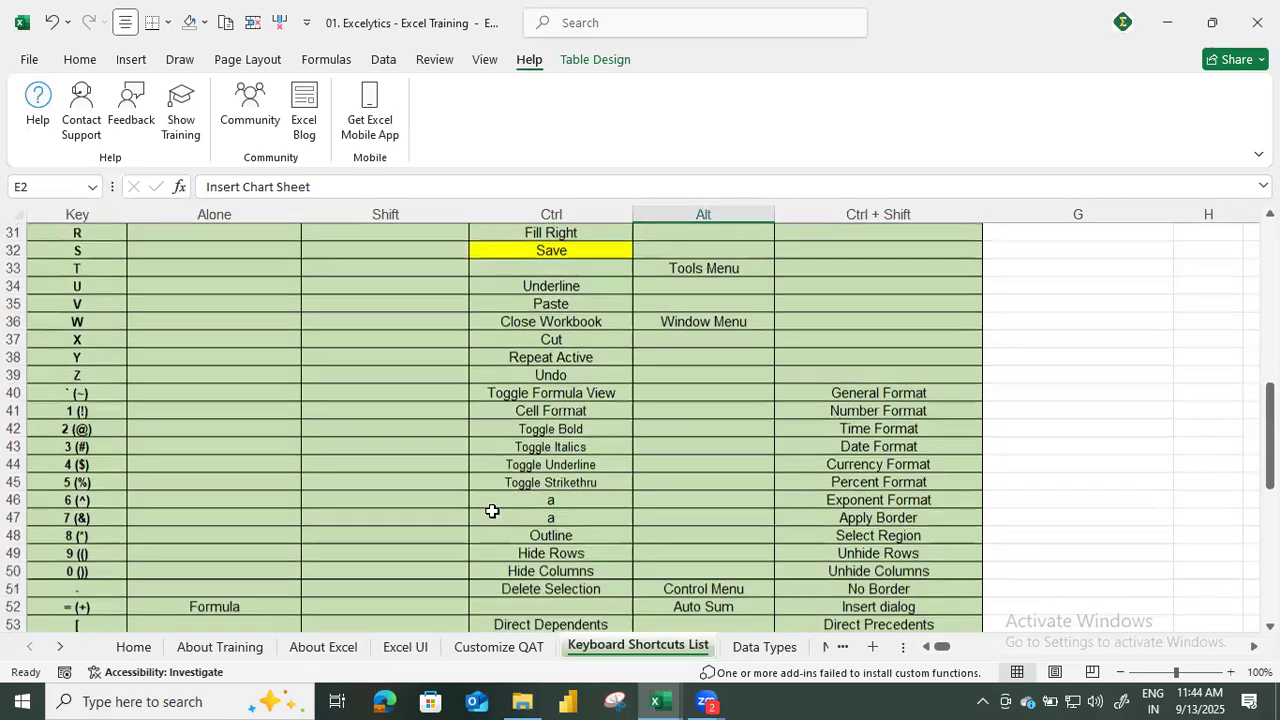
pyautogui.scroll(-7, 492, 511)
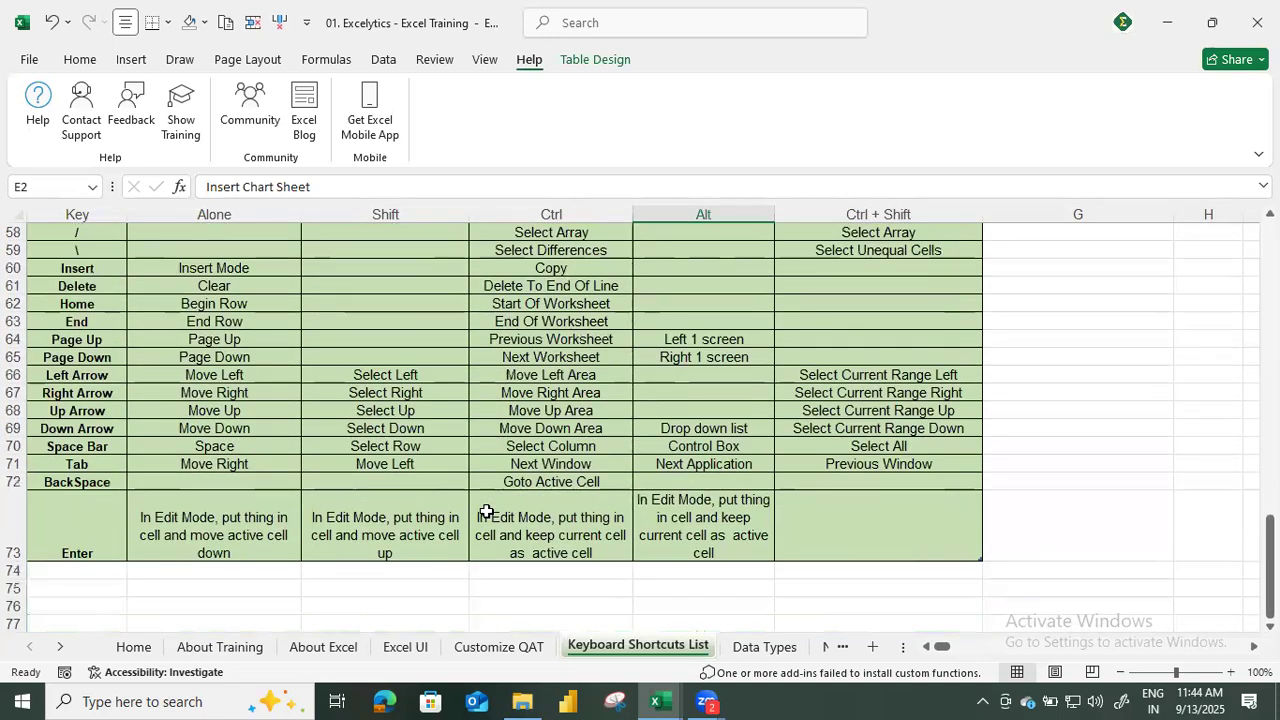
pyautogui.scroll(9, 486, 512)
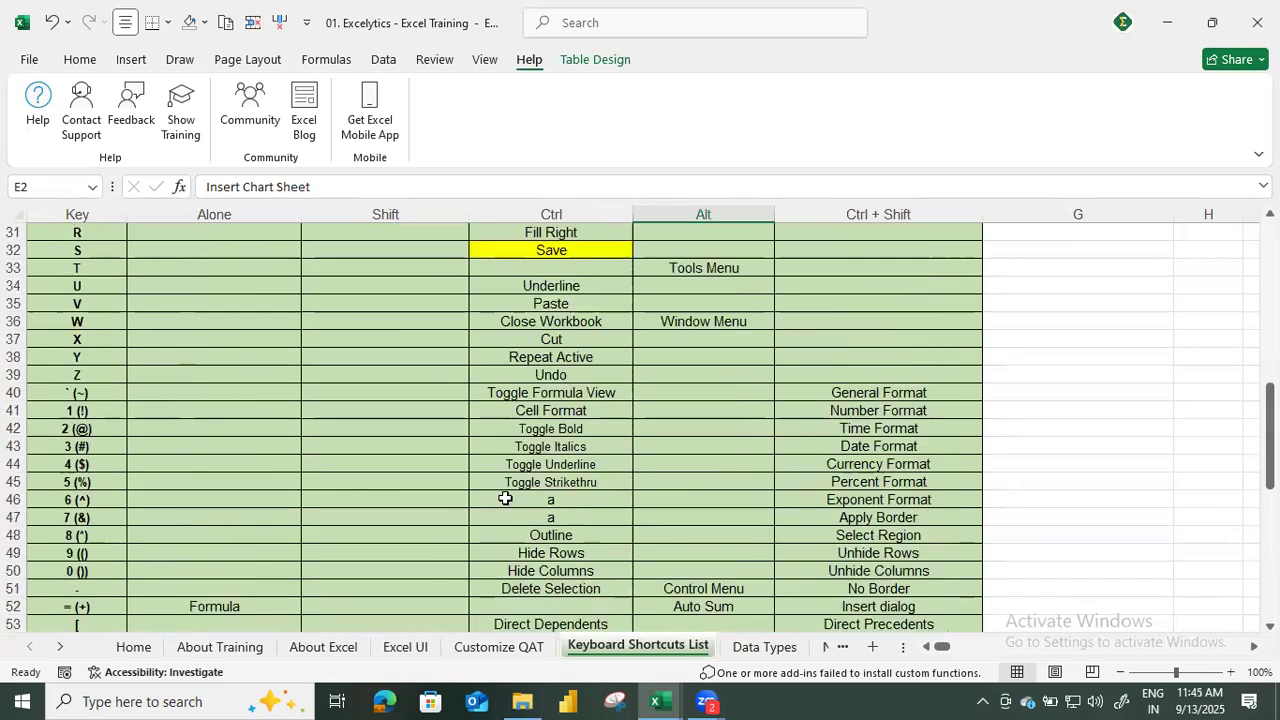
pyautogui.scroll(10, 502, 482)
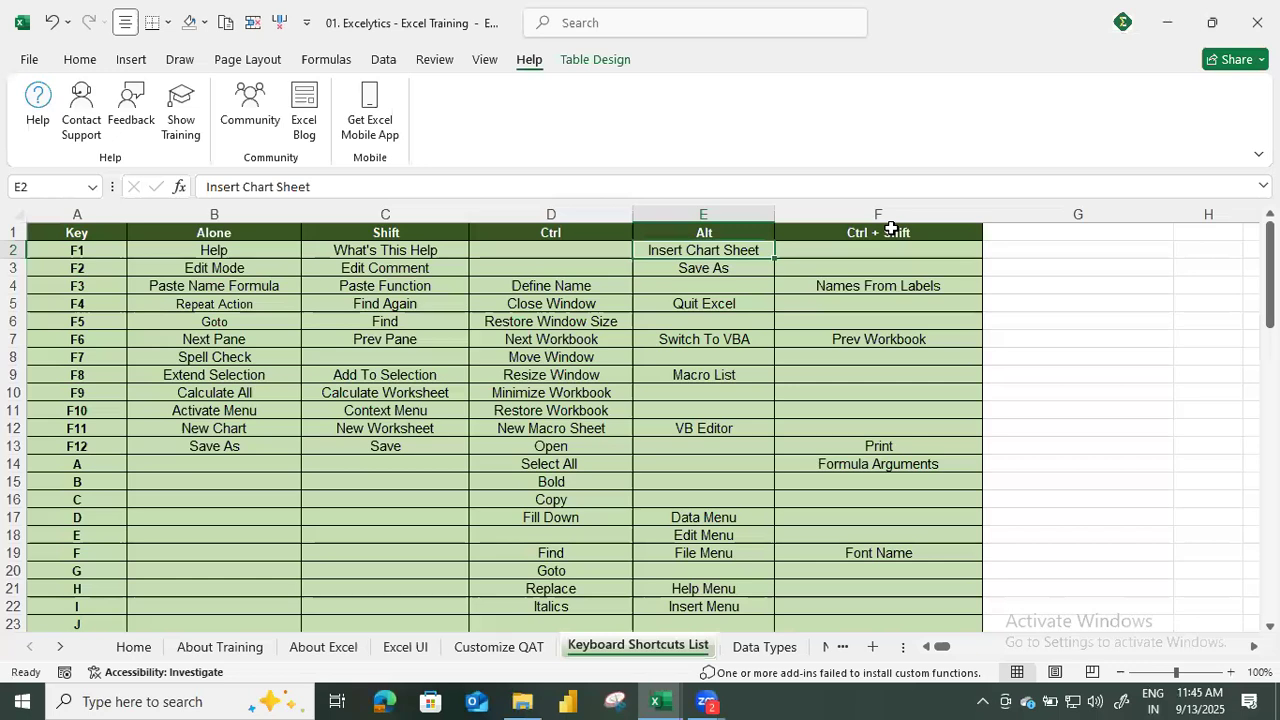
pyautogui.click(891, 232)
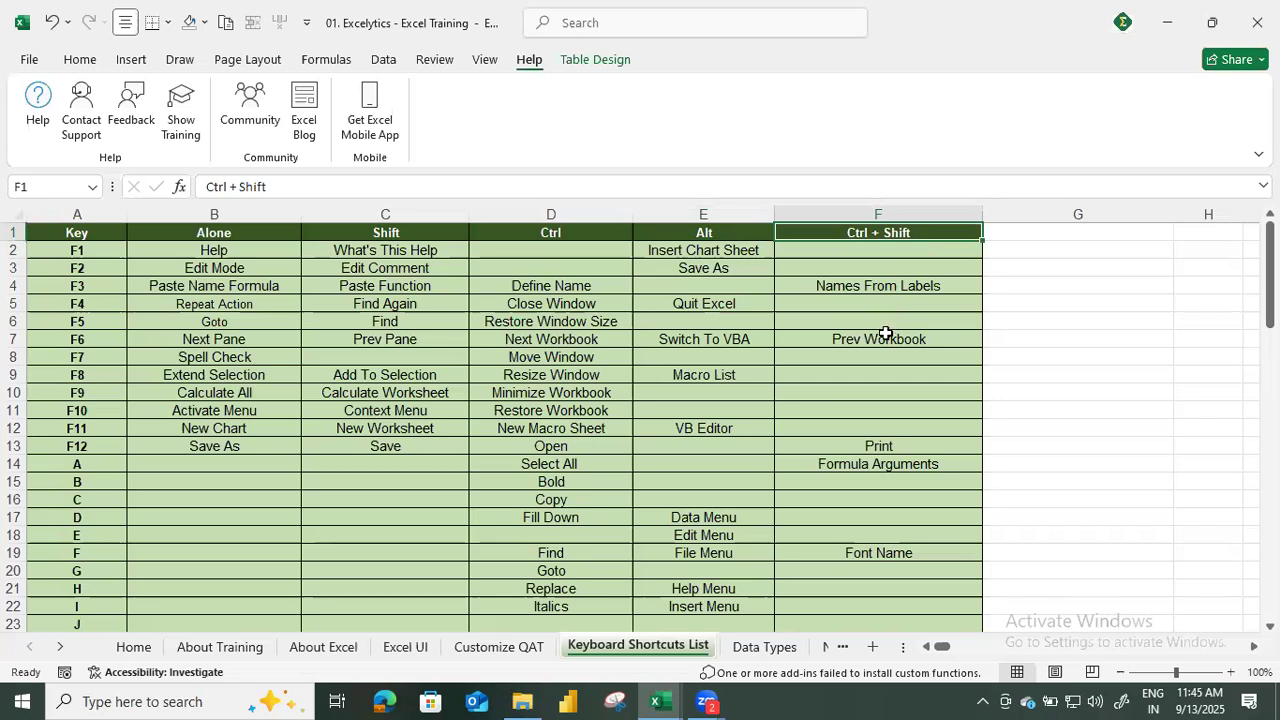
pyautogui.click(870, 251)
pyautogui.scroll(-5, 870, 300)
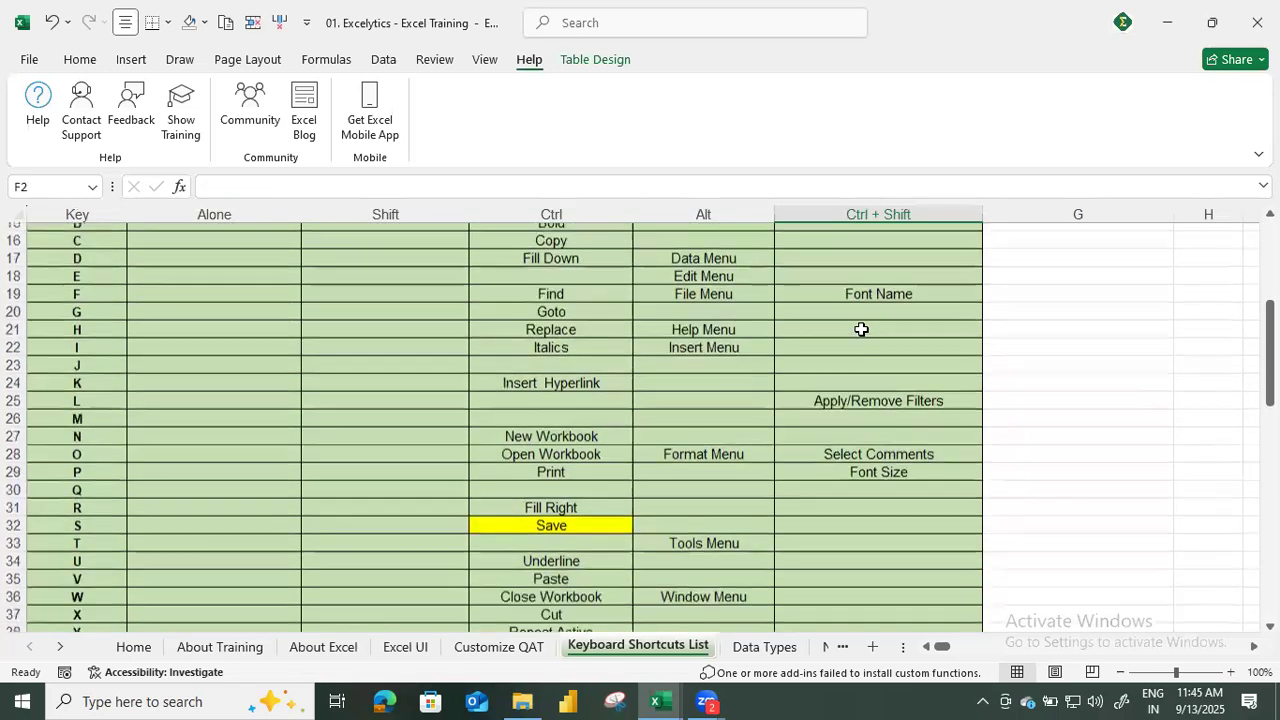
pyautogui.click(875, 392)
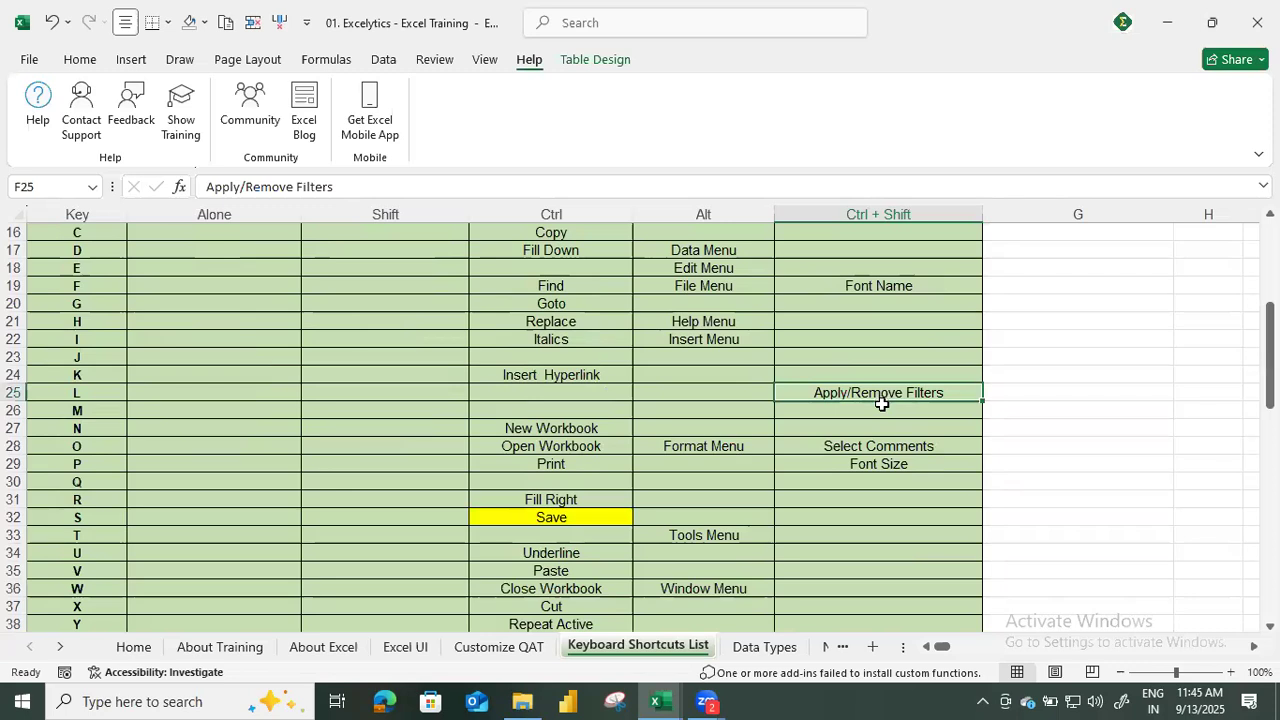
pyautogui.scroll(5, 875, 402)
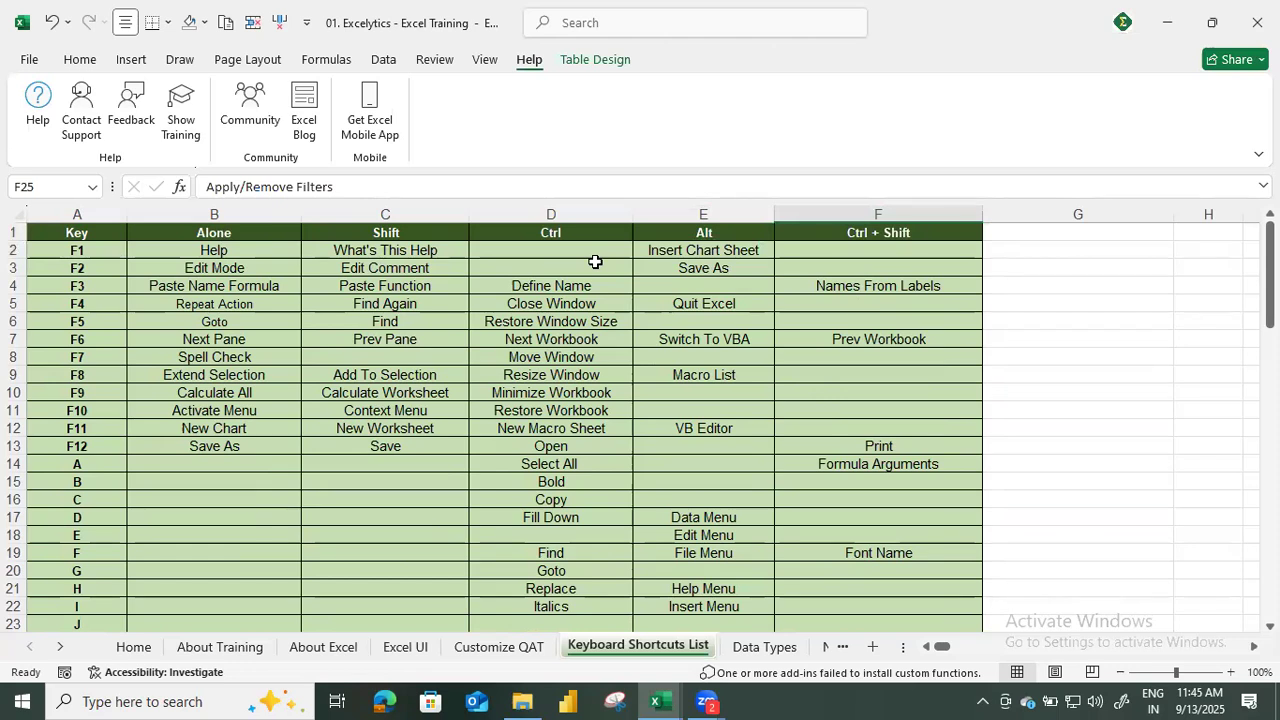
# Select the Macro List entry in the Alt column, open the Macro dialog to look at it, and close it.
pyautogui.hotkey('ctrl', 'shift', 'l')
pyautogui.scroll(-5, 860, 385)
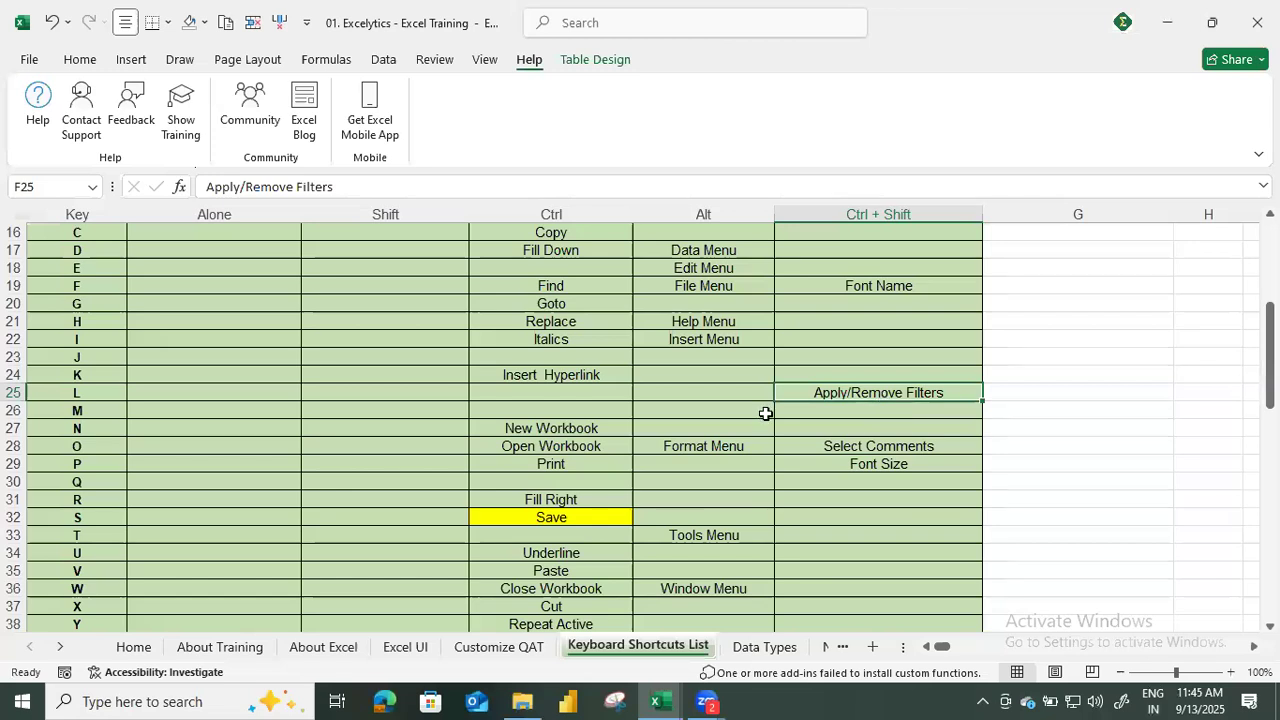
pyautogui.scroll(5, 740, 418)
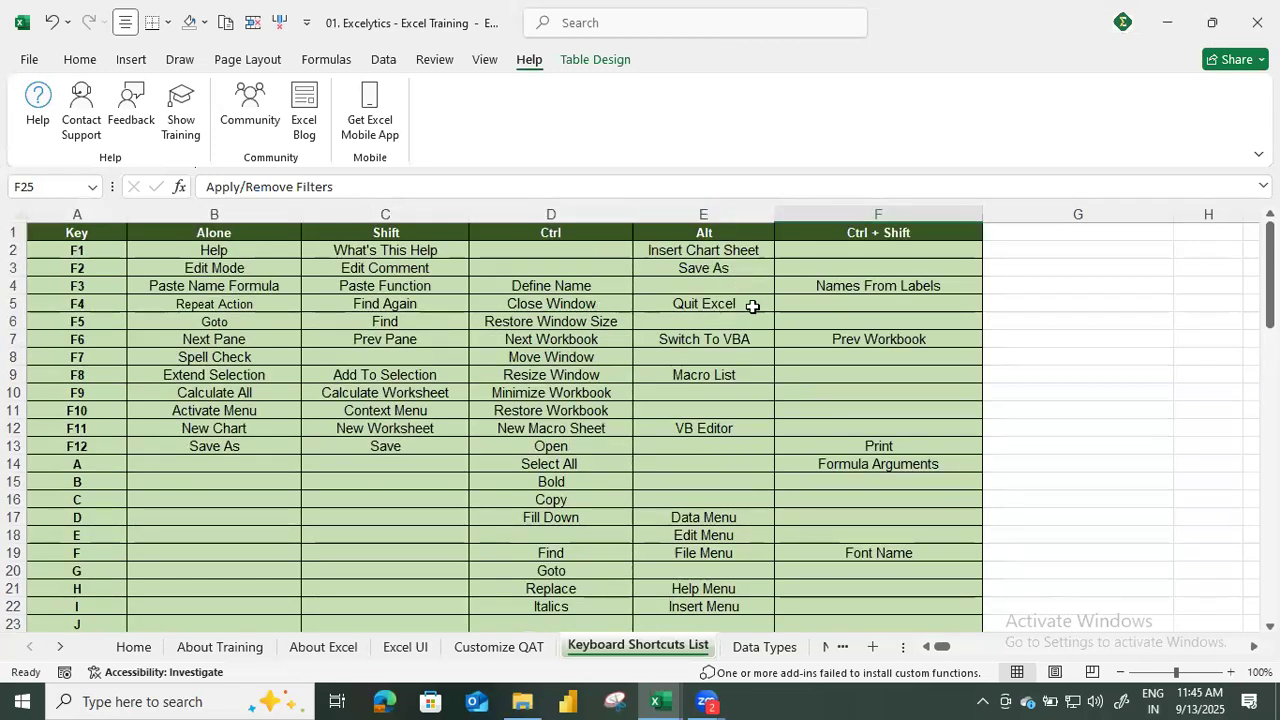
pyautogui.click(697, 385)
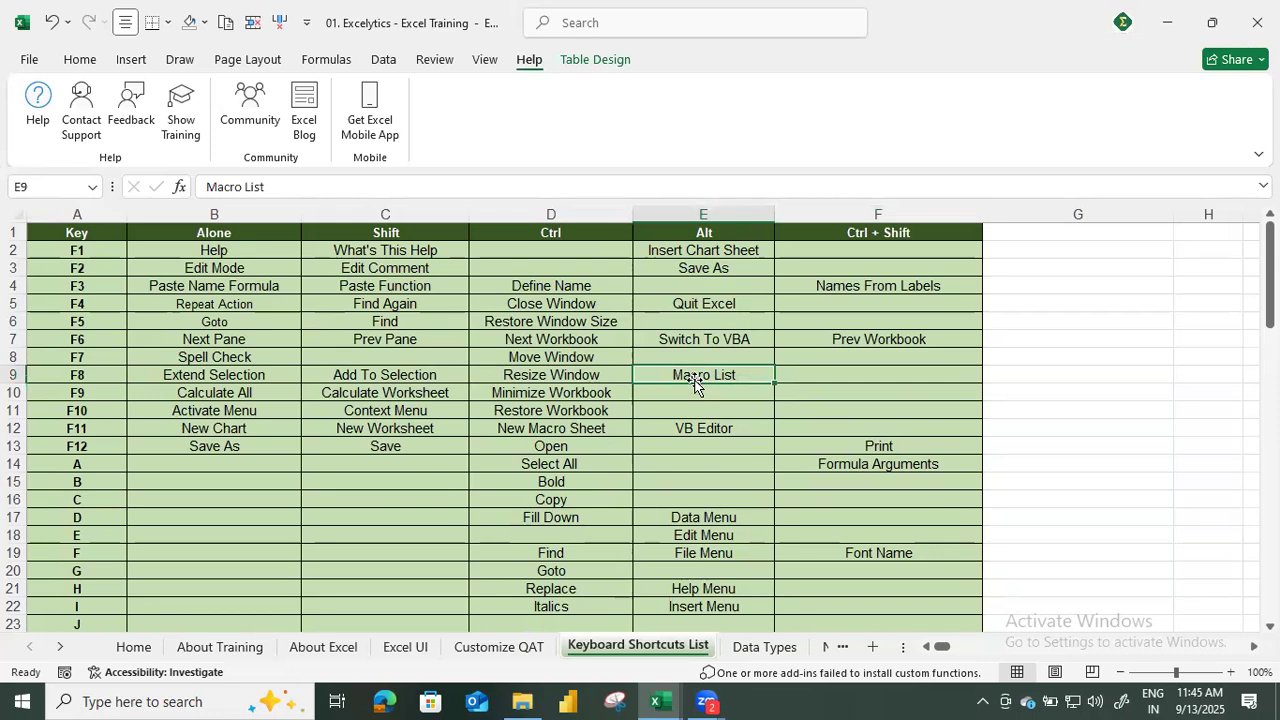
pyautogui.press('alt')
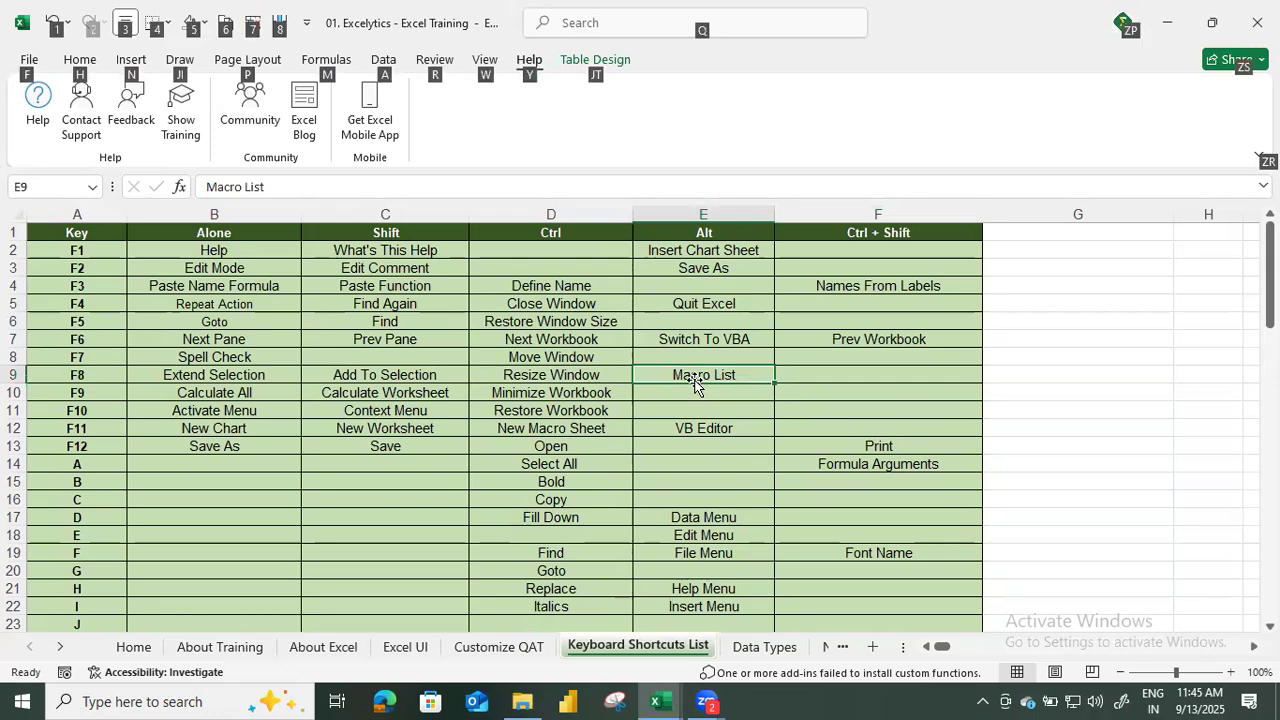
pyautogui.hotkey('alt', 'F8')
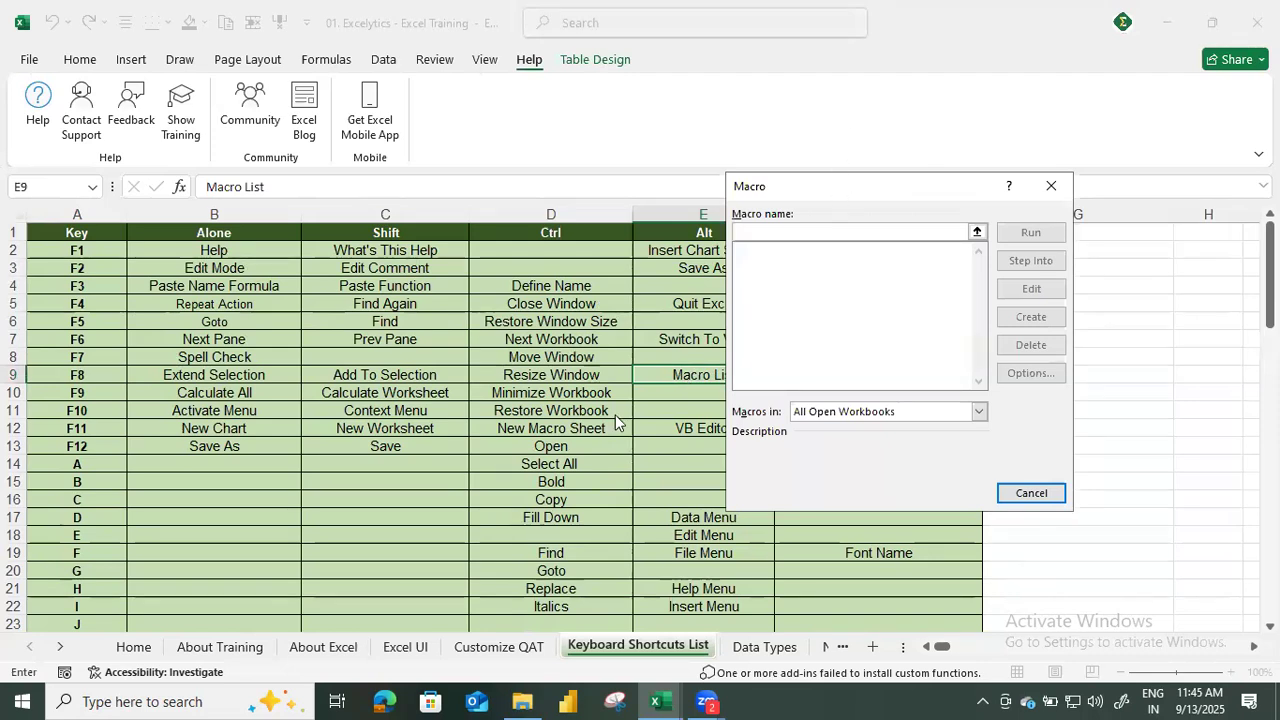
pyautogui.moveTo(838, 180); pyautogui.dragTo(393, 240)
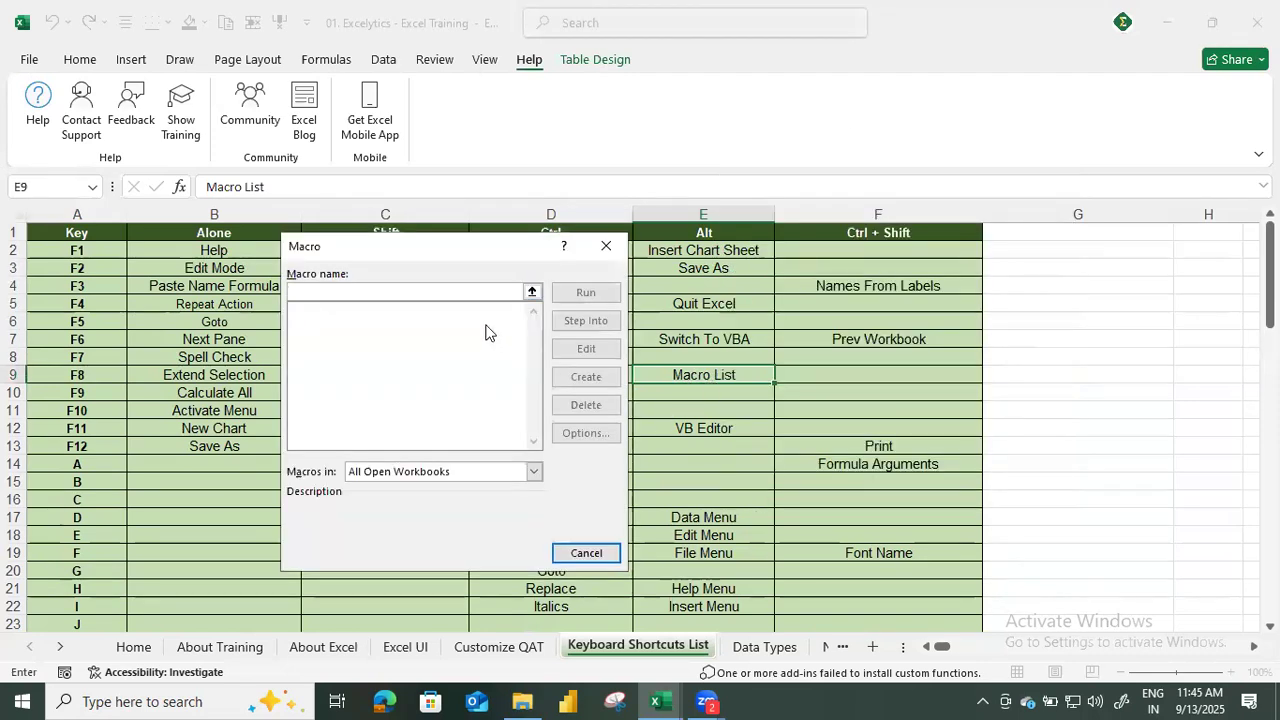
pyautogui.click(606, 245)
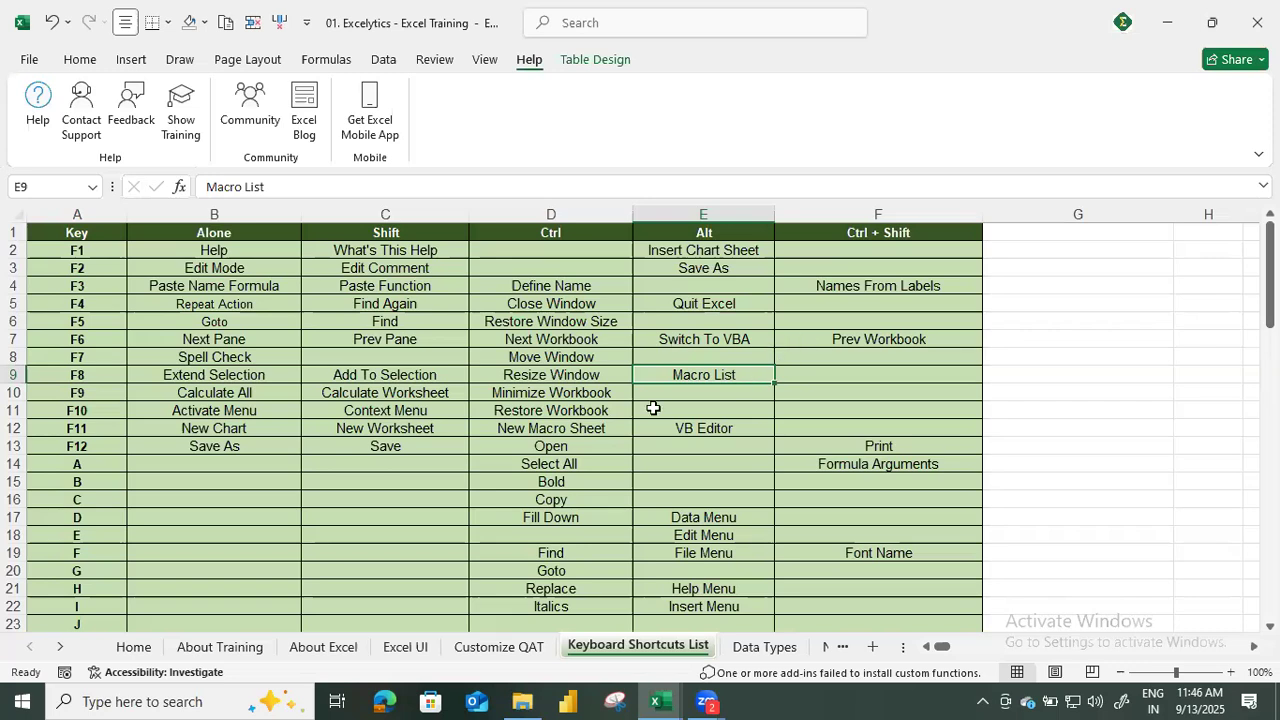
# At the end of the shortcut list, select the entries of the Ctrl + Shift, Alt, Ctrl, Shift and Alone columns in turn.
pyautogui.scroll(-9, 560, 450)
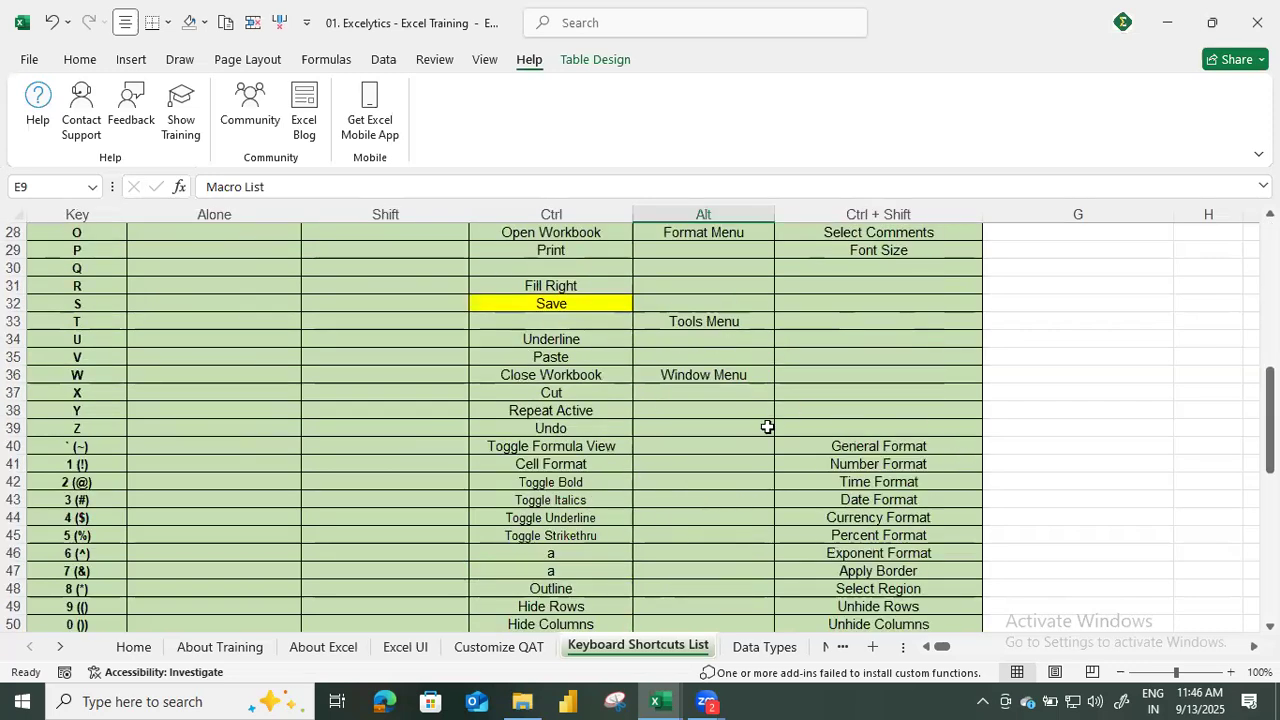
pyautogui.scroll(-3, 611, 466)
pyautogui.scroll(-4, 612, 470)
pyautogui.scroll(-3, 612, 475)
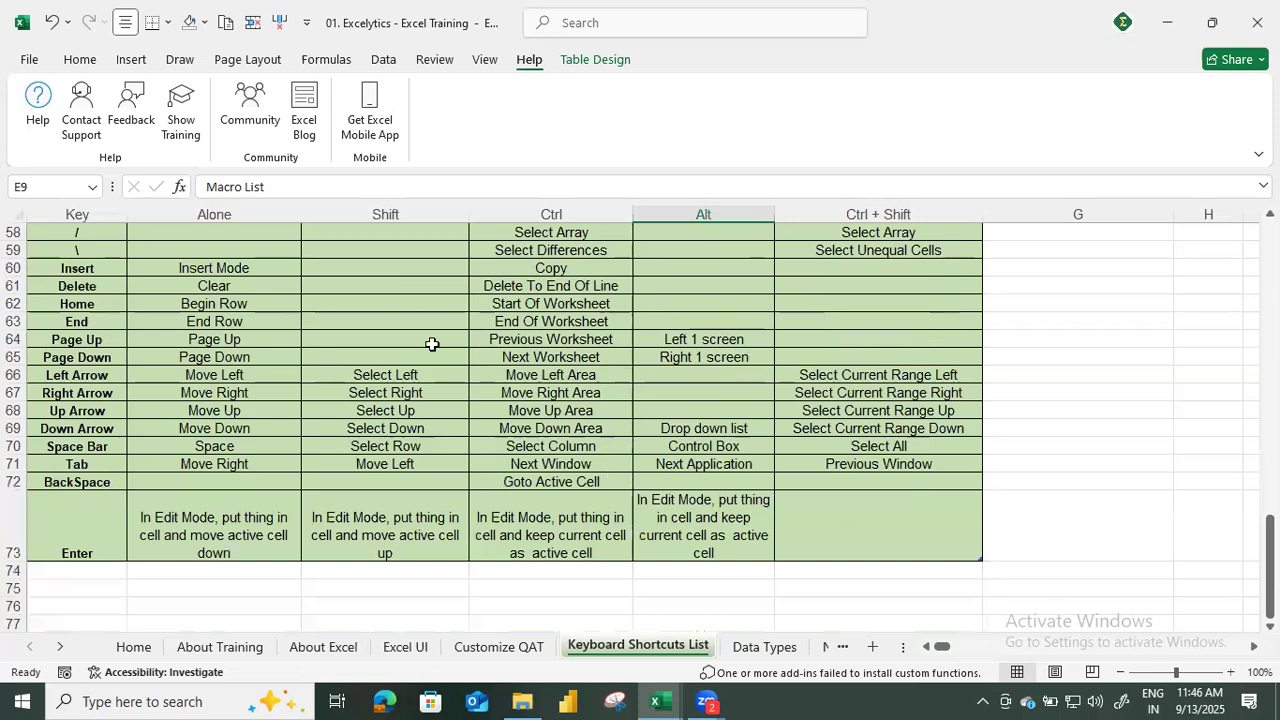
pyautogui.click(895, 207)
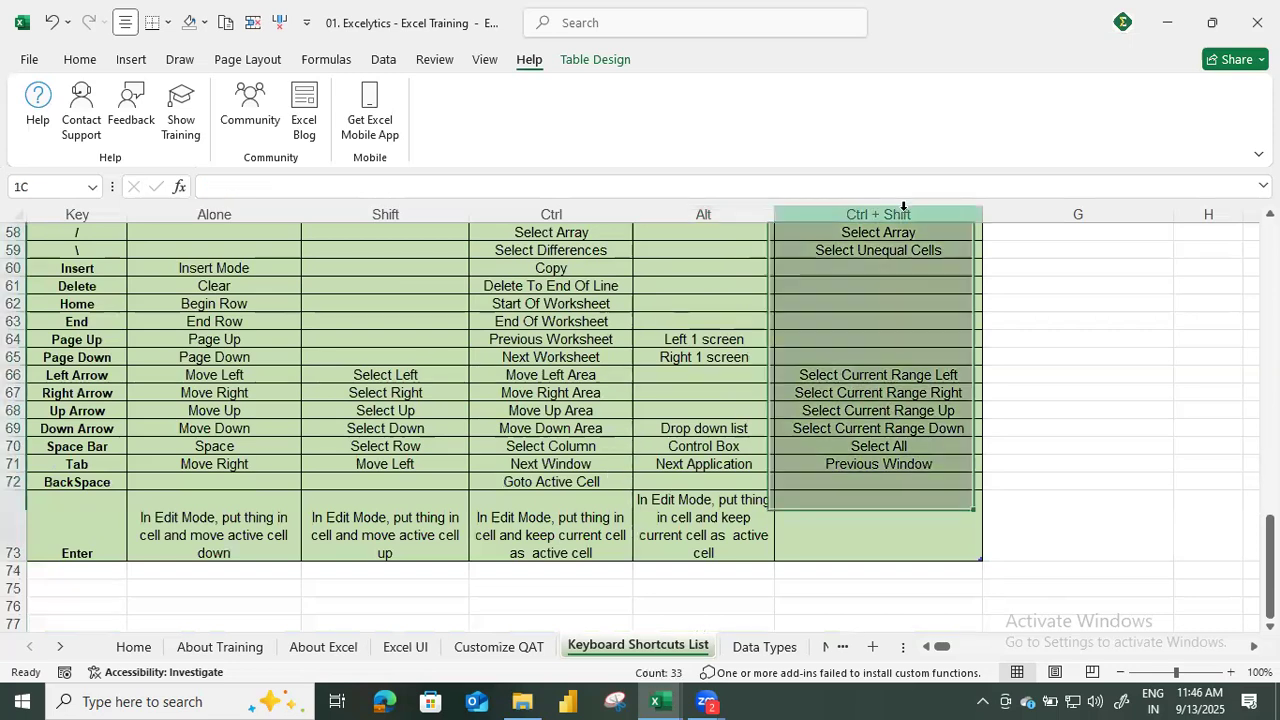
pyautogui.click(691, 214)
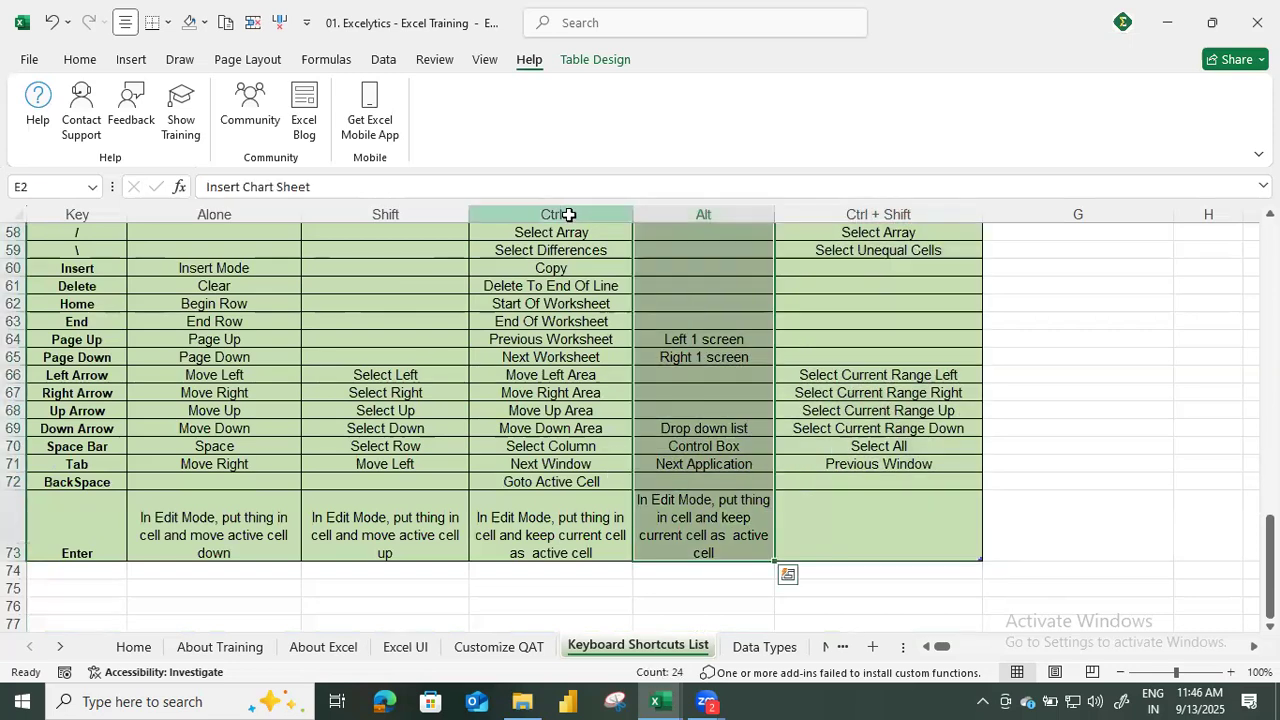
pyautogui.click(563, 214)
pyautogui.click(386, 211)
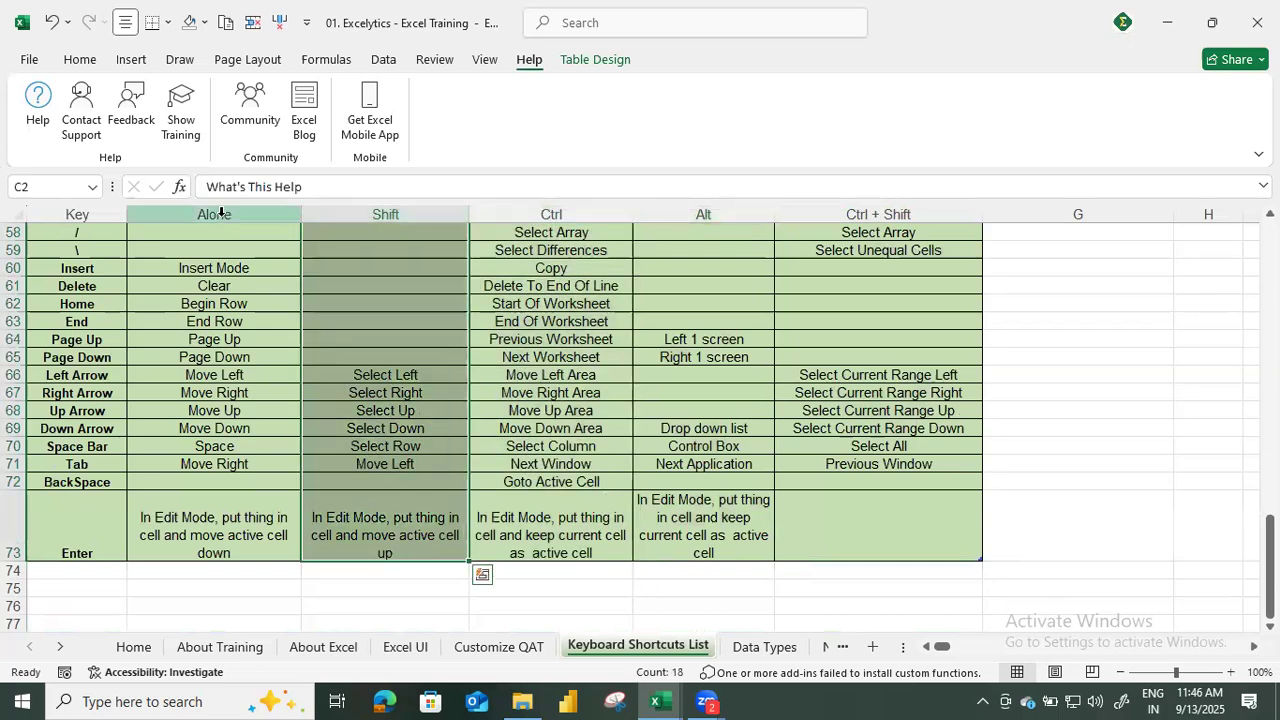
pyautogui.click(232, 215)
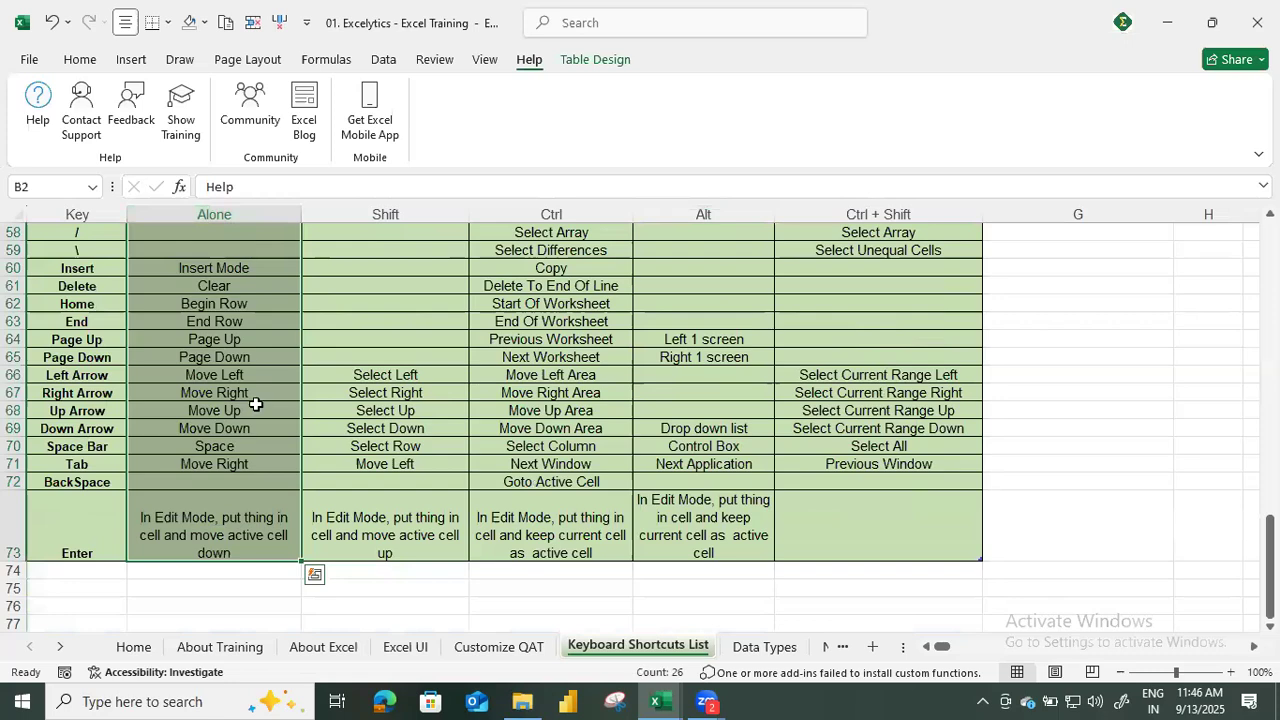
# Return to the start of the list, select the Select All entry in the Ctrl column, and open the Data Types sheet.
pyautogui.scroll(19, 256, 403)
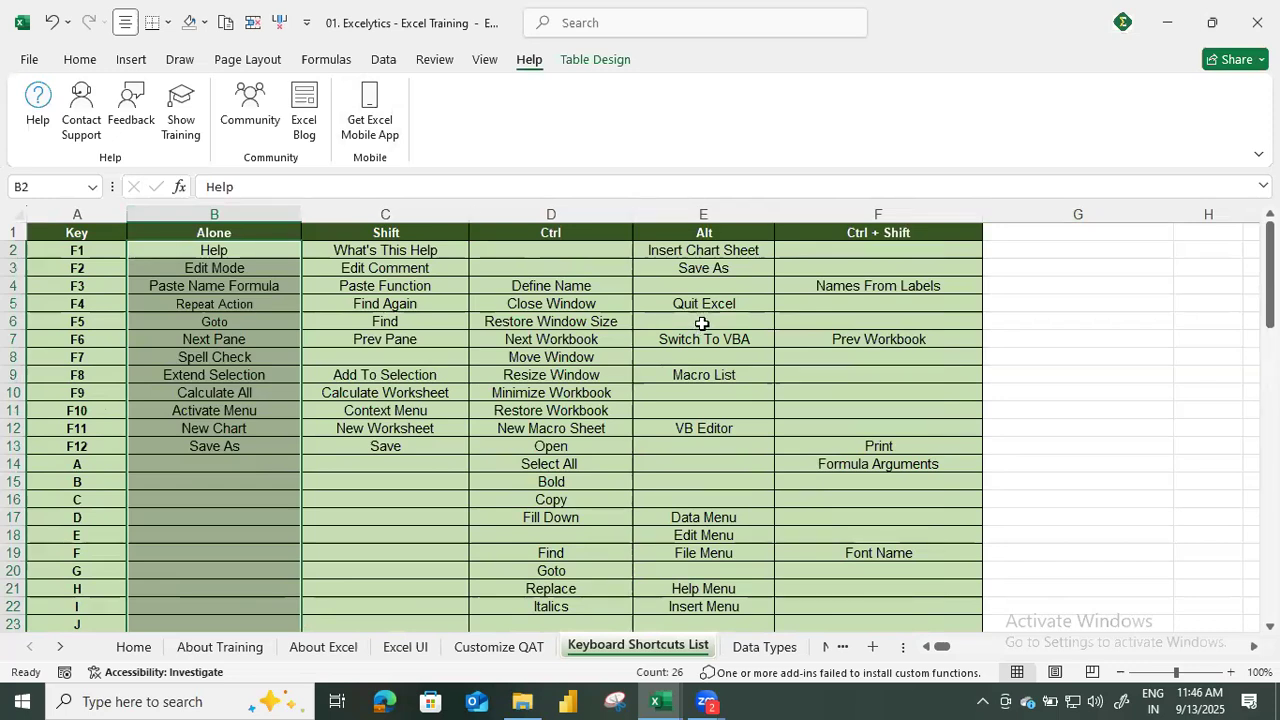
pyautogui.click(924, 32)
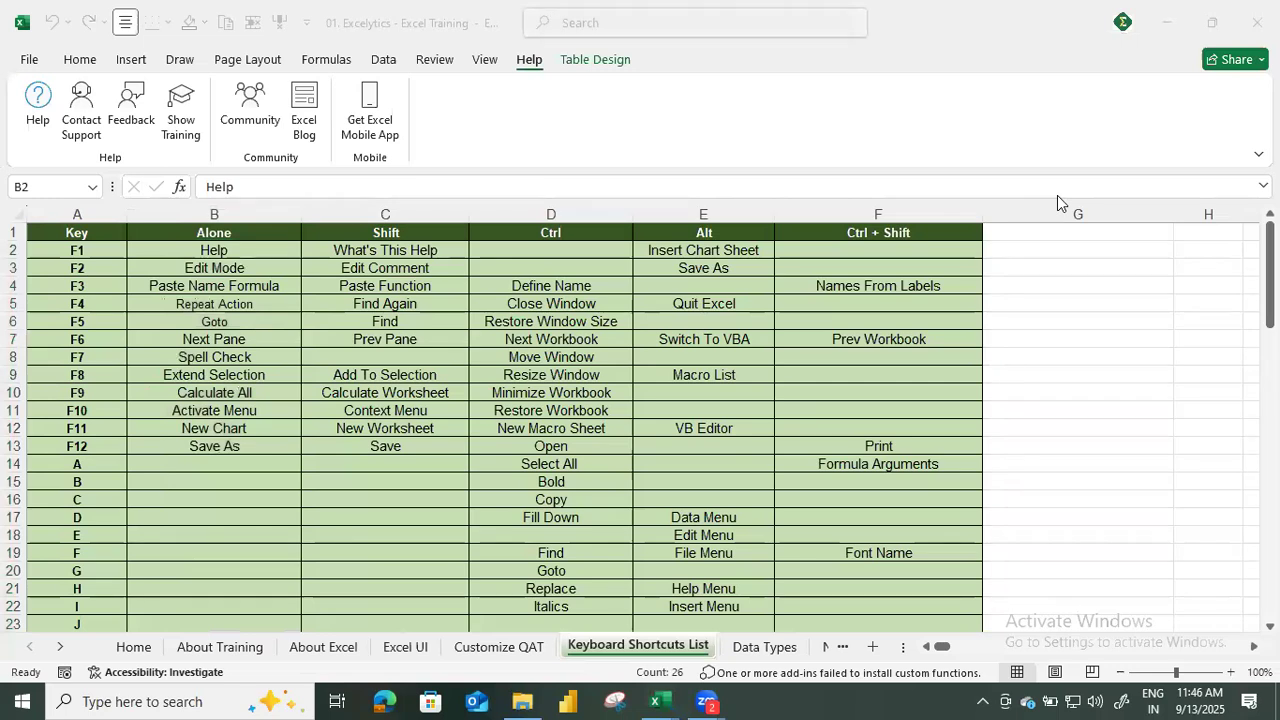
pyautogui.click(548, 432)
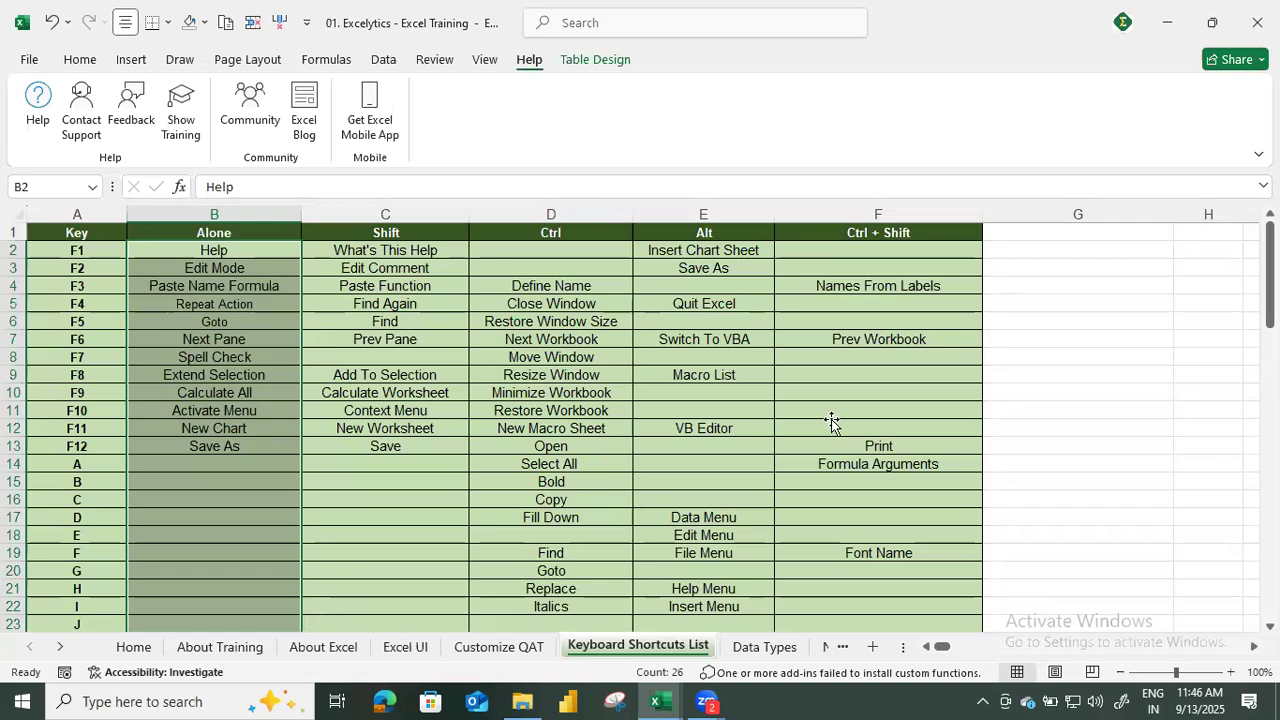
pyautogui.click(520, 460)
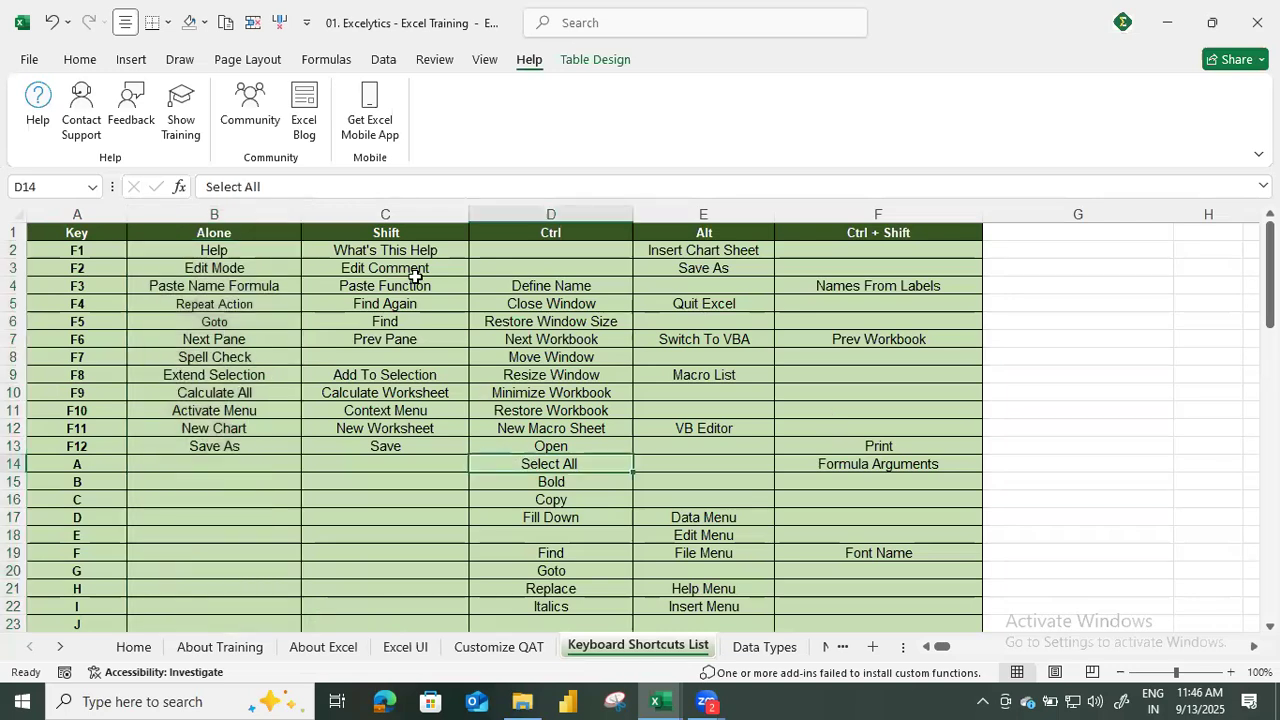
pyautogui.click(748, 648)
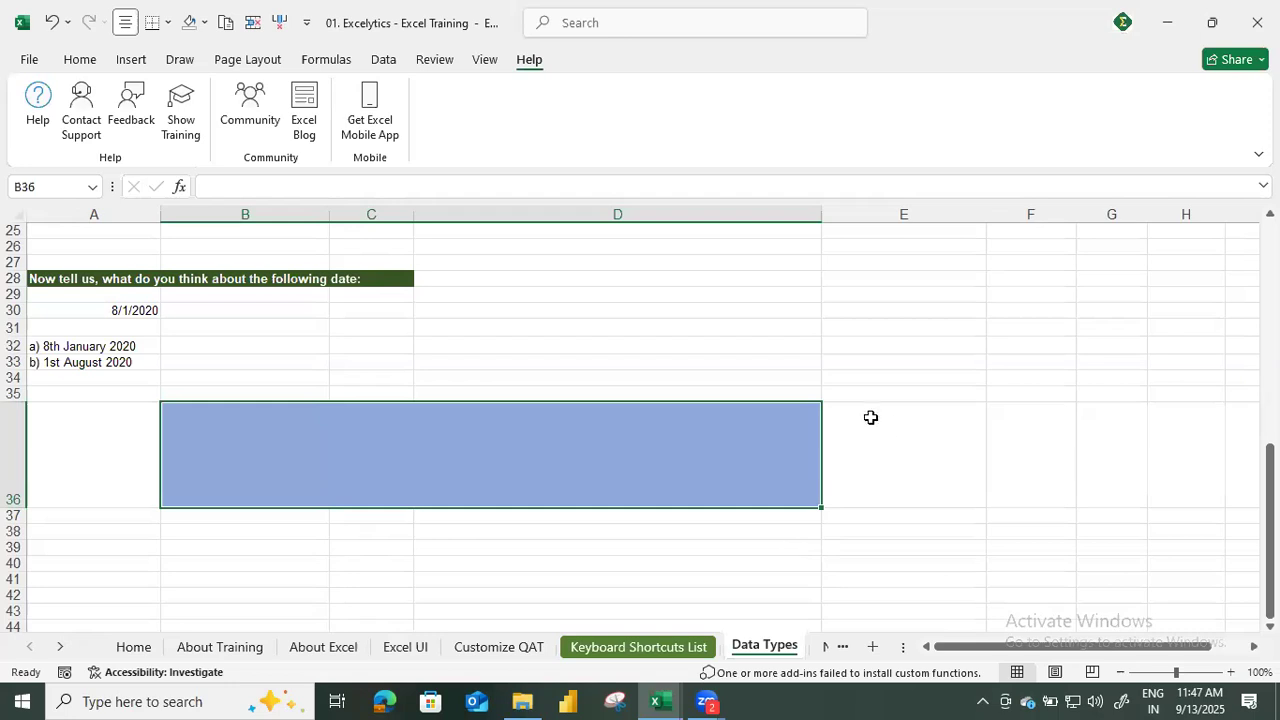
# Switch to the Book1 workbook and add a new worksheet after Sheet1.
pyautogui.hotkey('alt', 'Tab')
pyautogui.hotkey('alt', 'Tab')
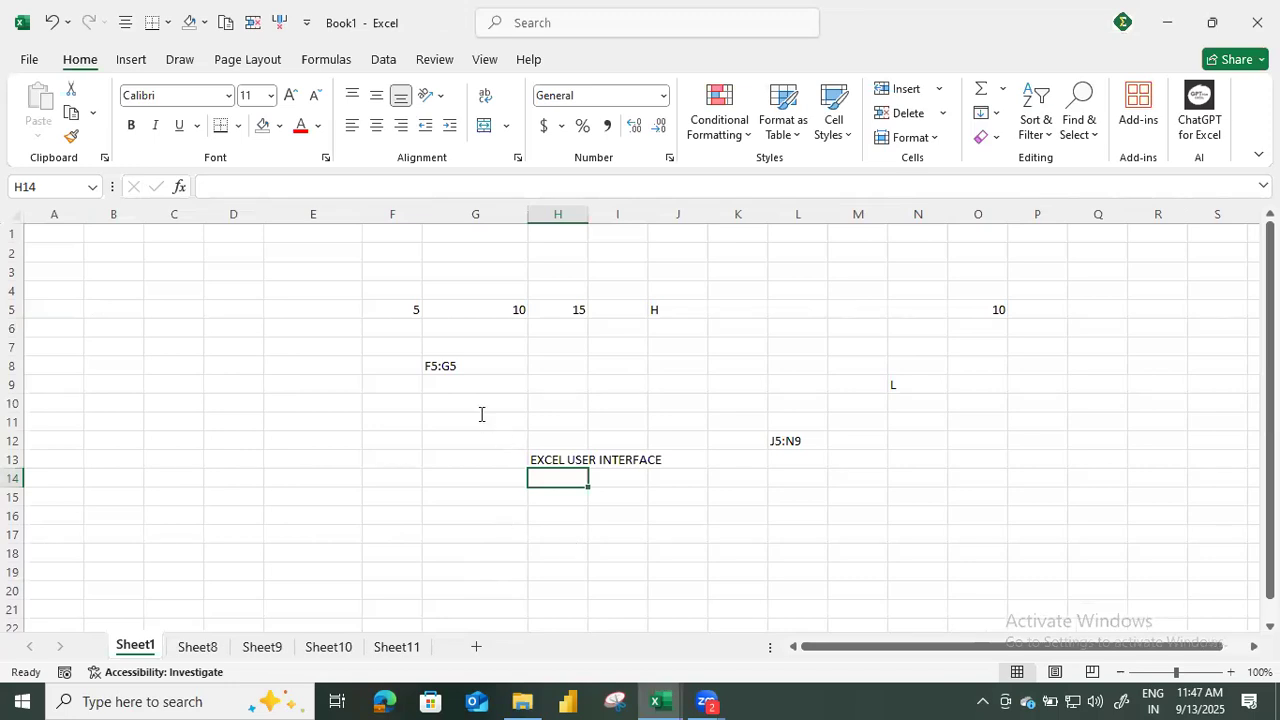
pyautogui.click(478, 647)
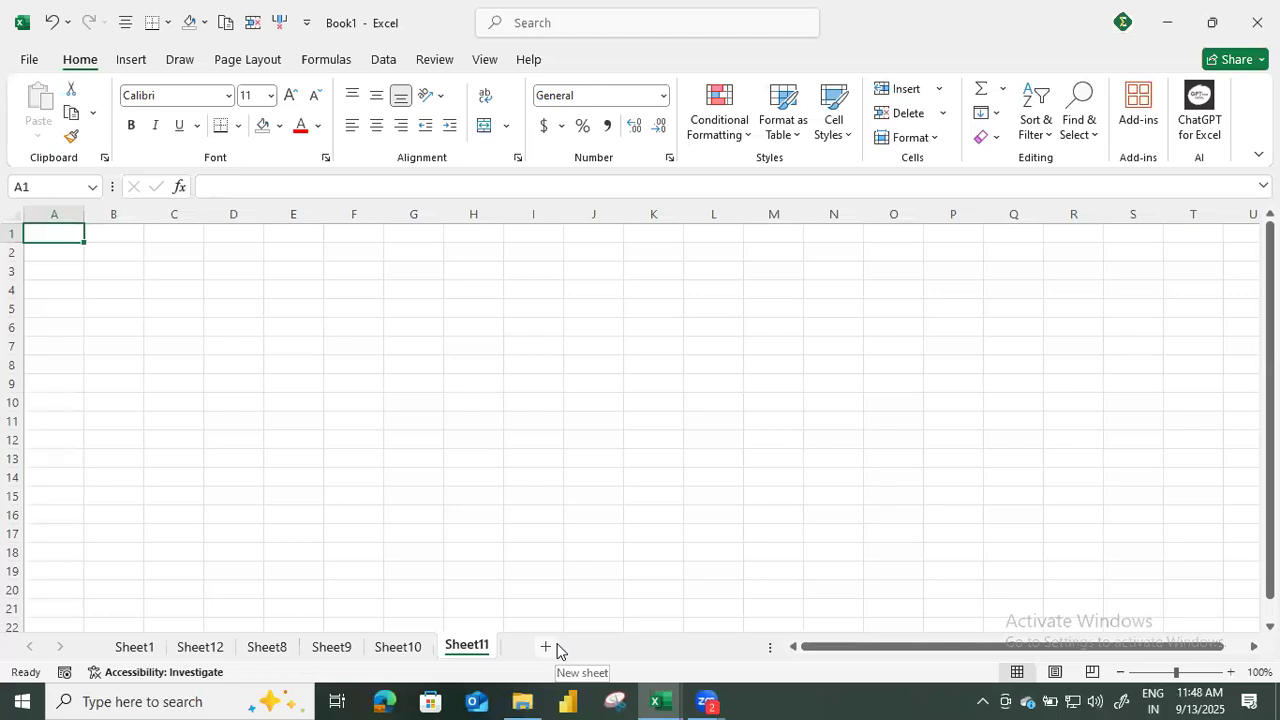
# Return to the training workbook's Data Types sheet, display the Home ribbon commands, and select the empty cell D3 near its start.
pyautogui.hotkey('alt', 'Tab')
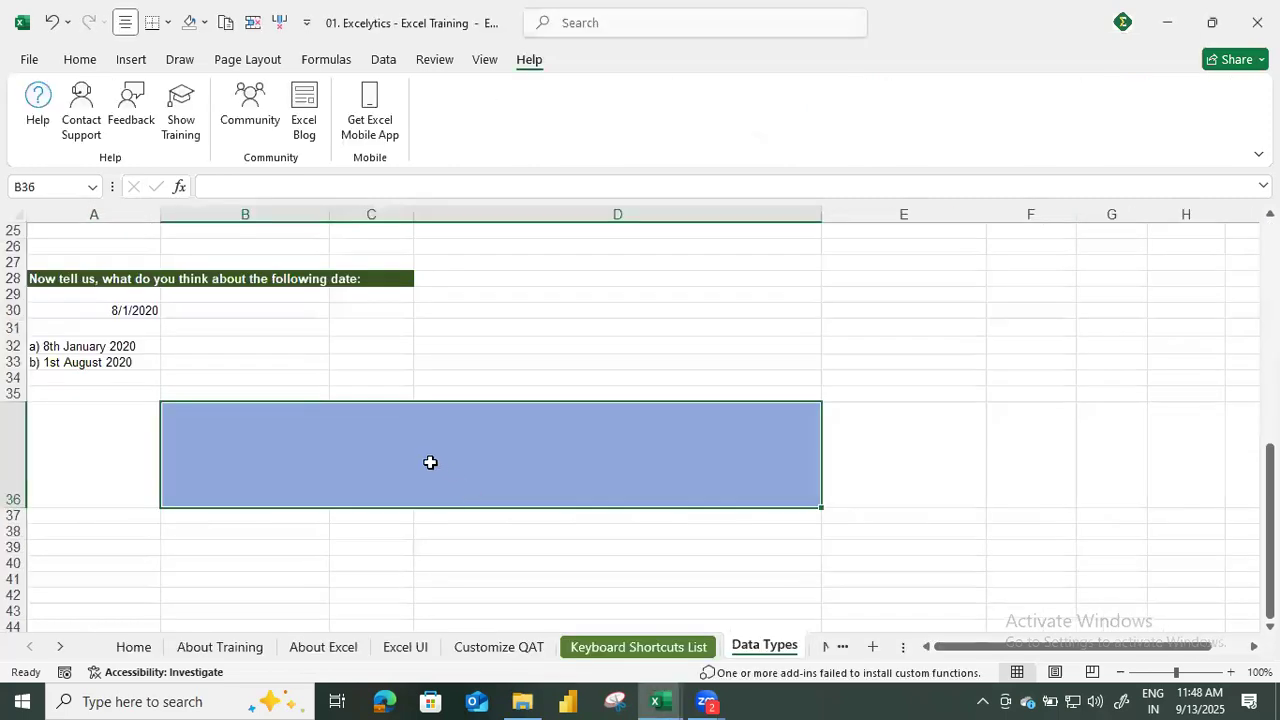
pyautogui.scroll(4, 425, 458)
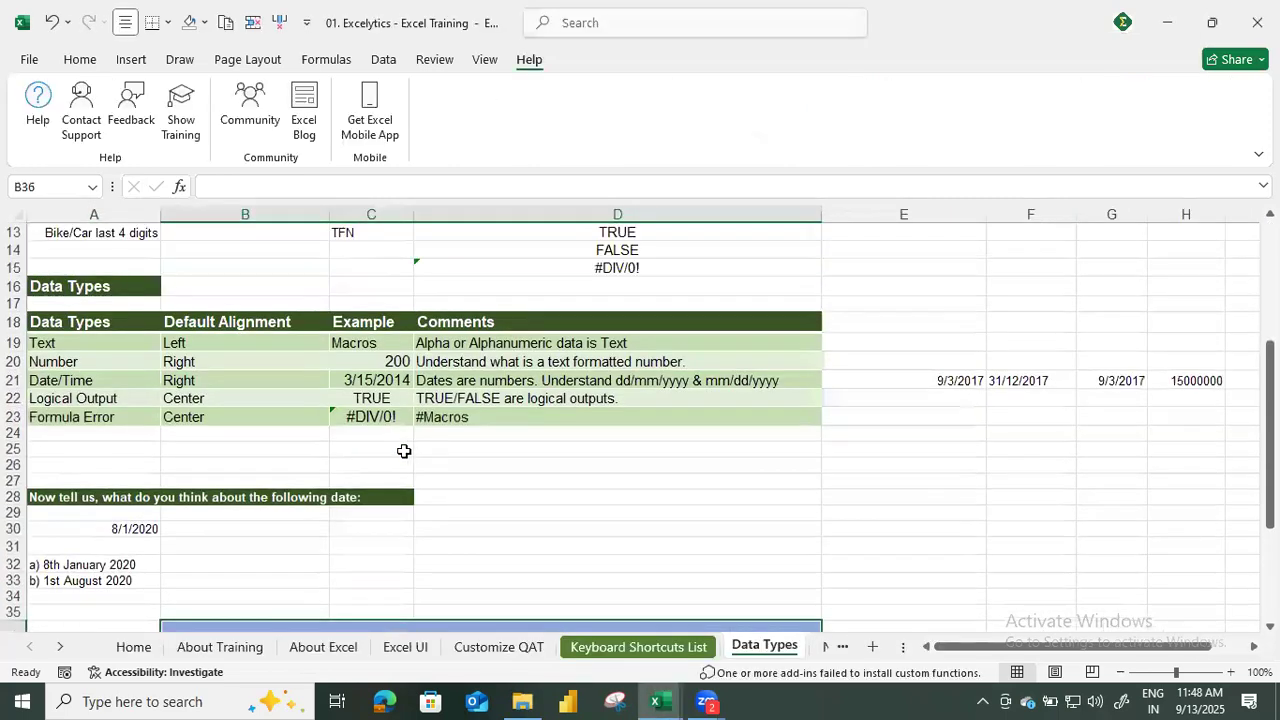
pyautogui.scroll(4, 370, 471)
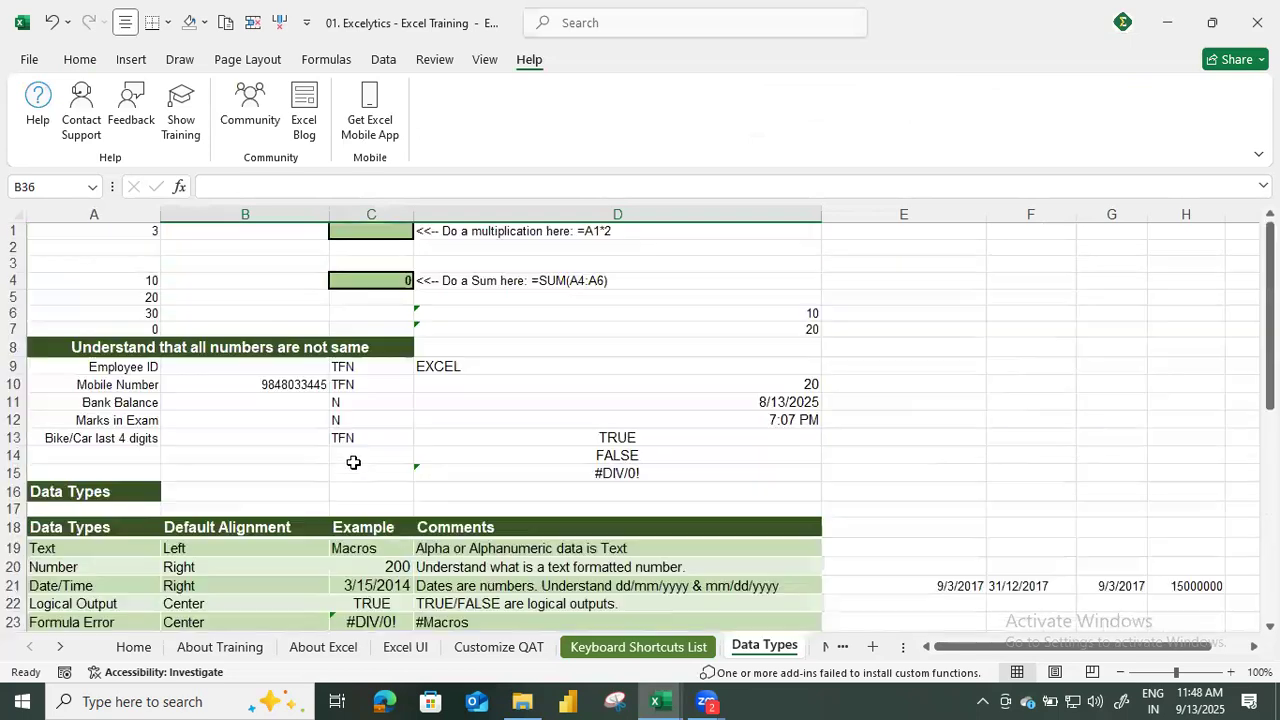
pyautogui.click(80, 60)
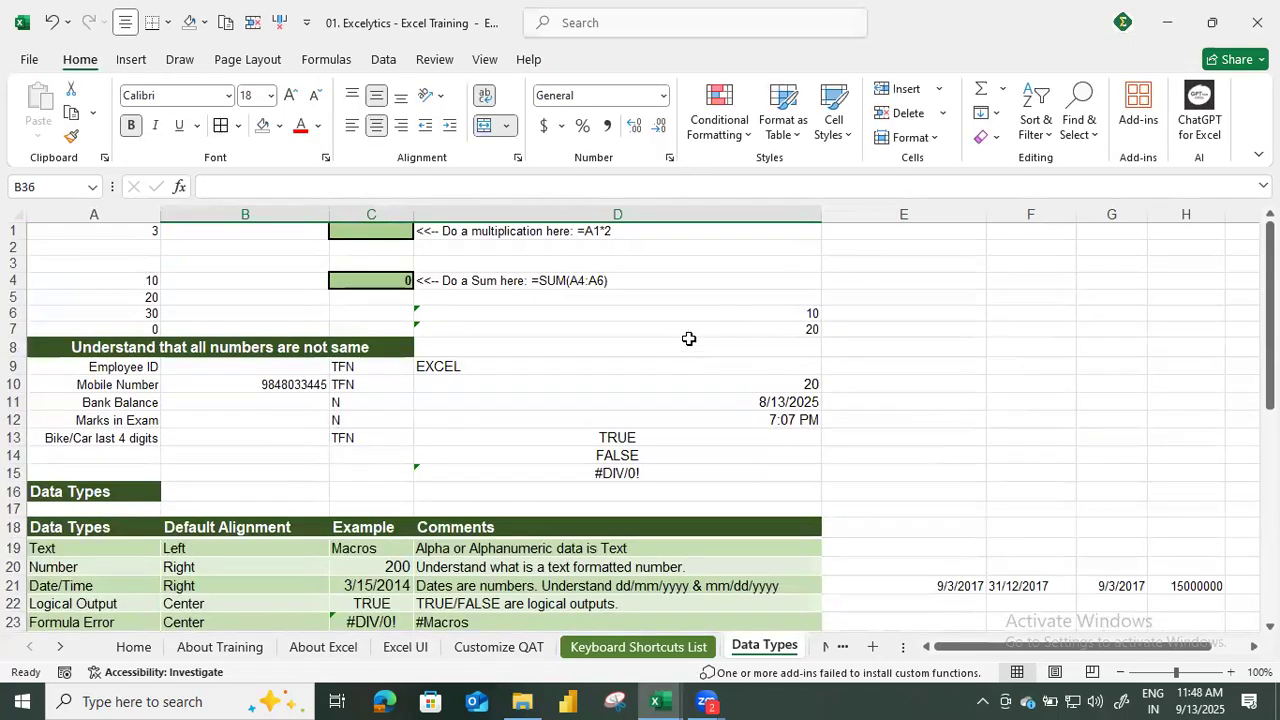
pyautogui.click(786, 265)
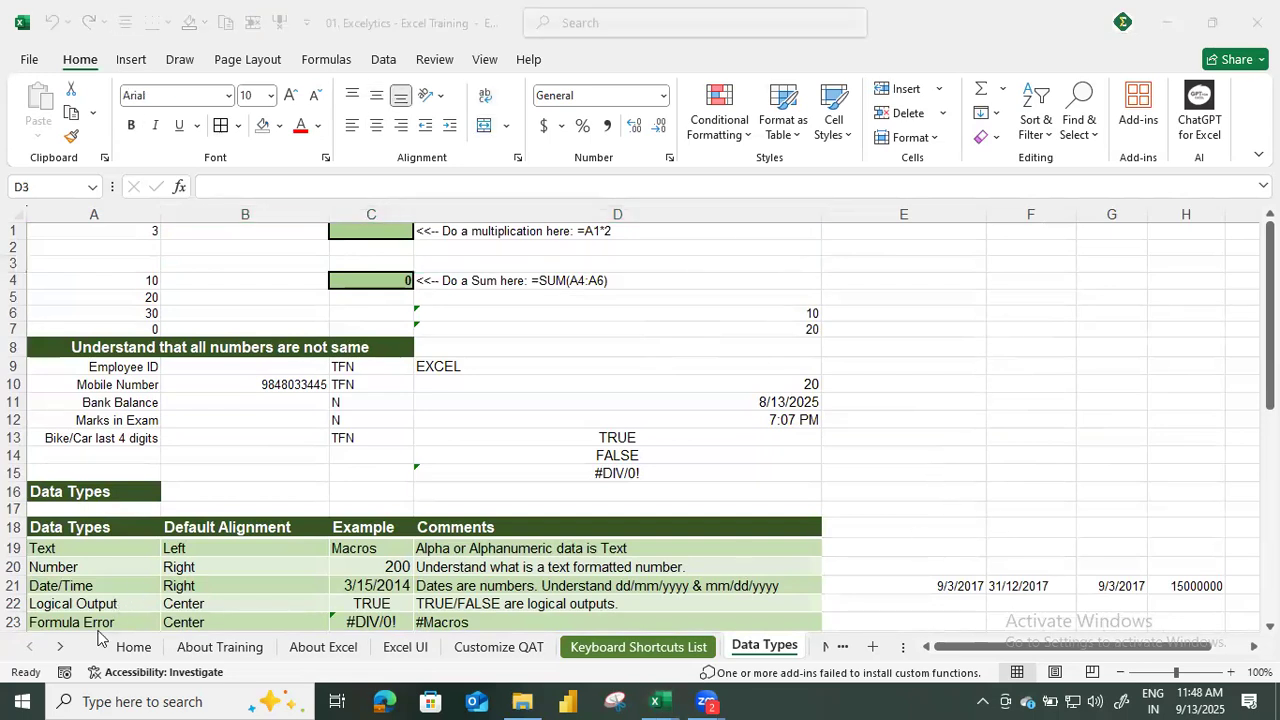
# Look at the Number Formats and Clipboard sheets, ending on the Data Types sheet.
pyautogui.click(60, 647)
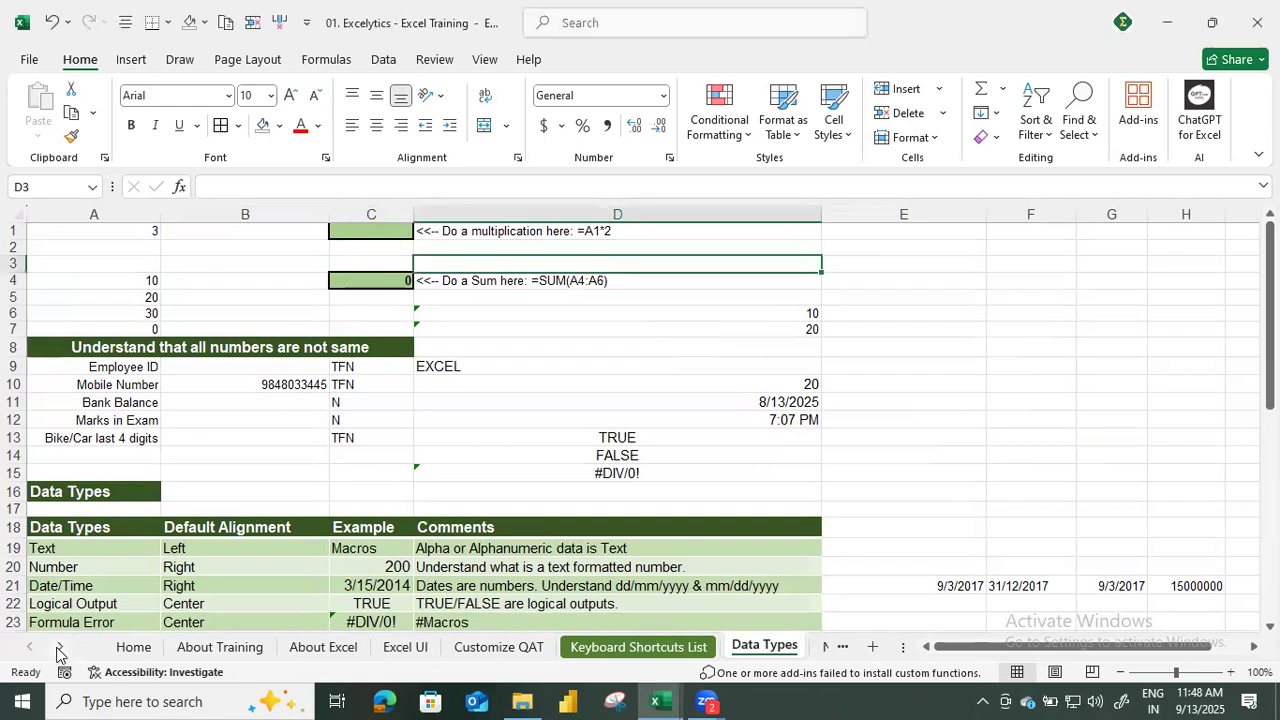
pyautogui.click(60, 647)
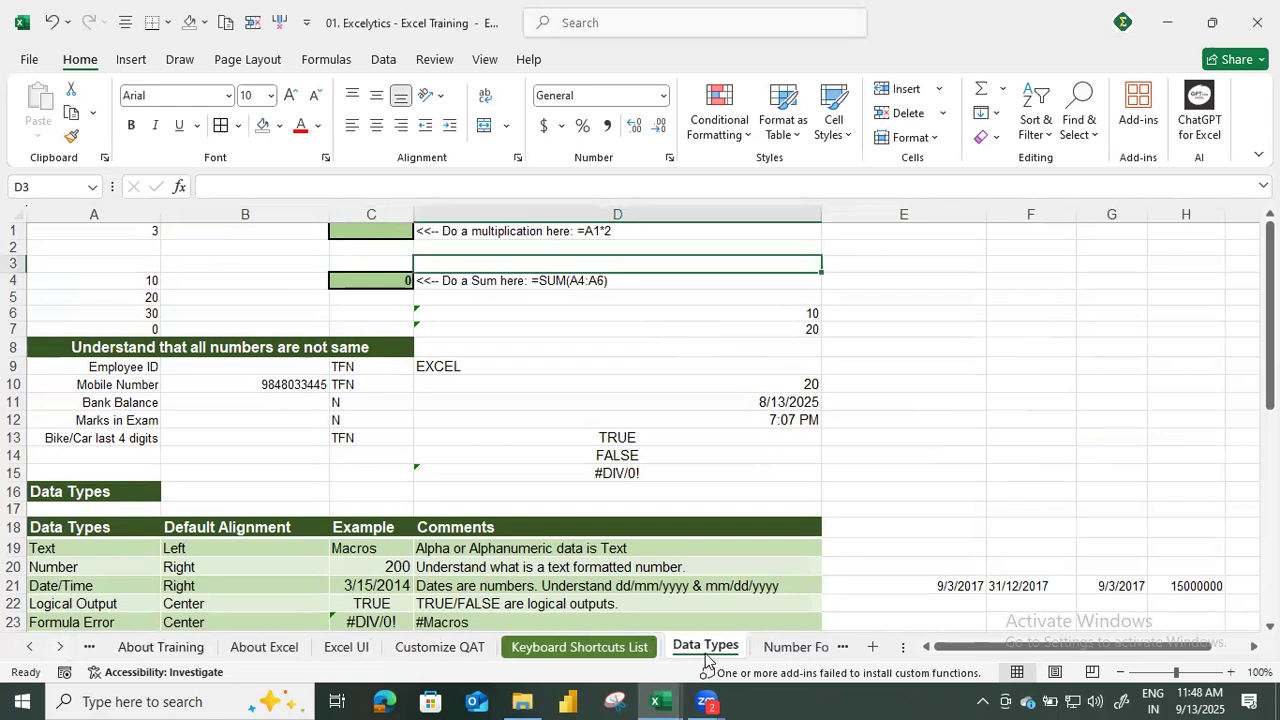
pyautogui.click(777, 650)
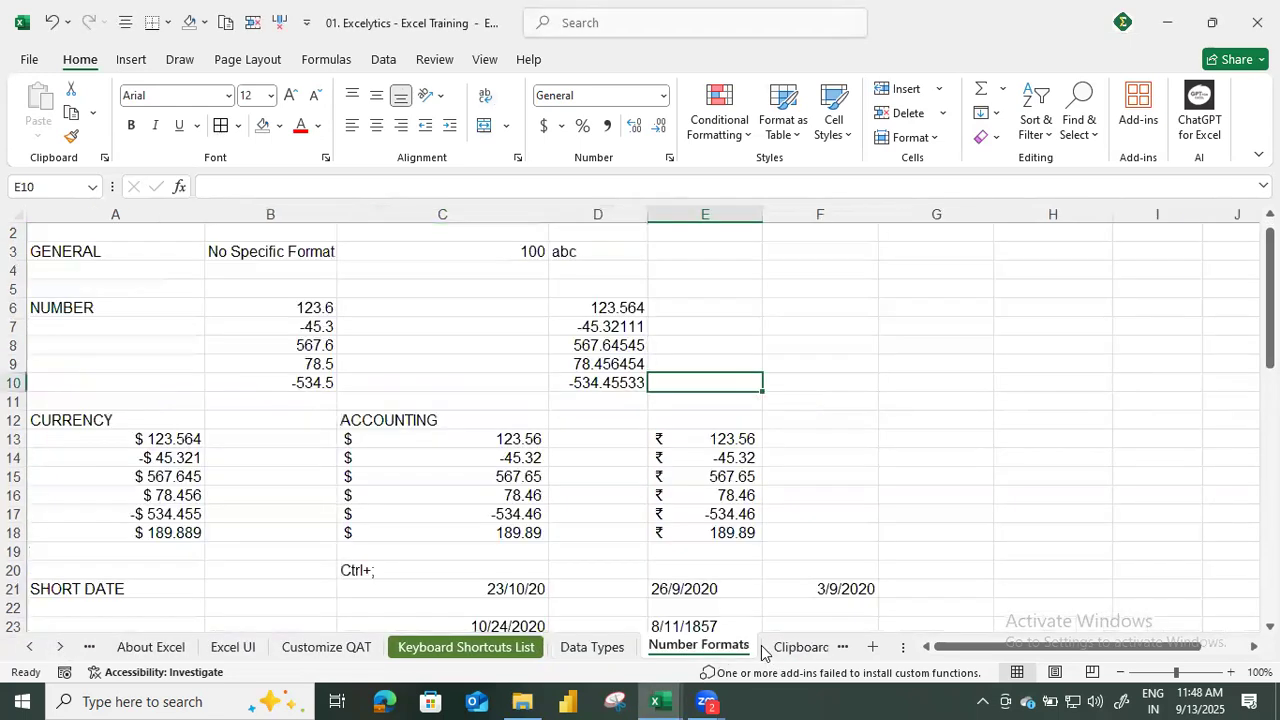
pyautogui.click(594, 649)
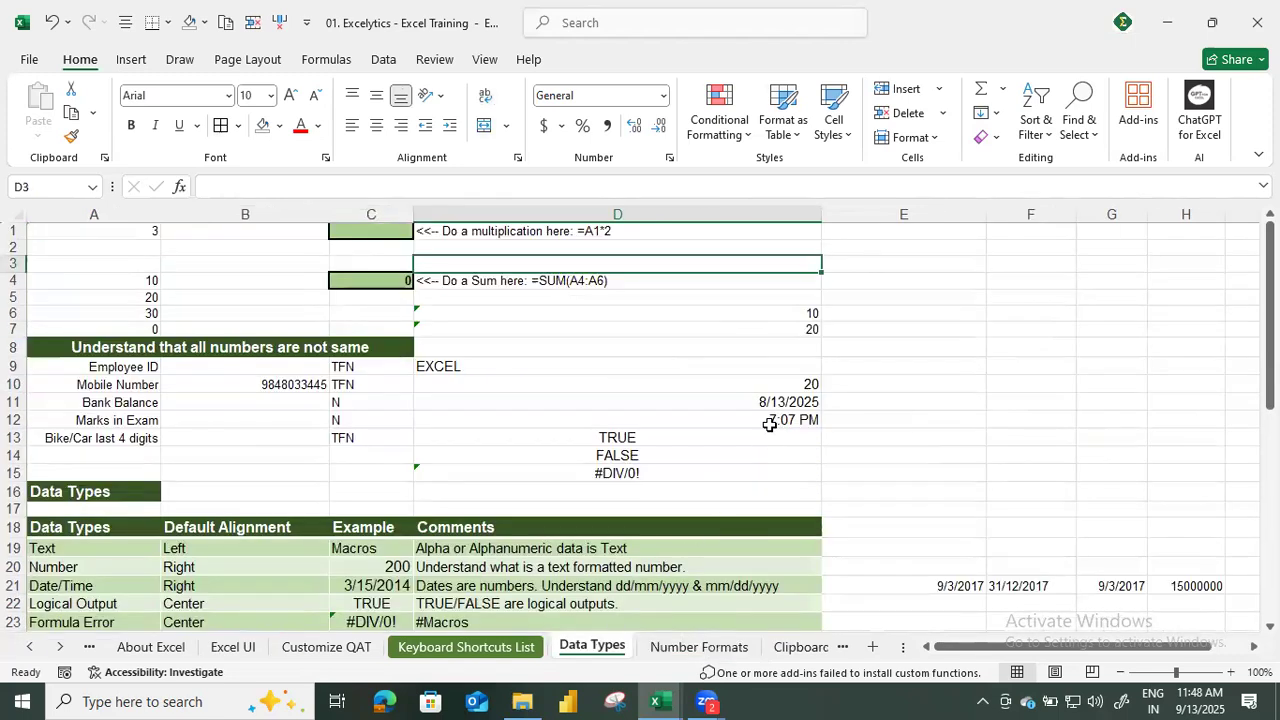
pyautogui.scroll(-1, 727, 645)
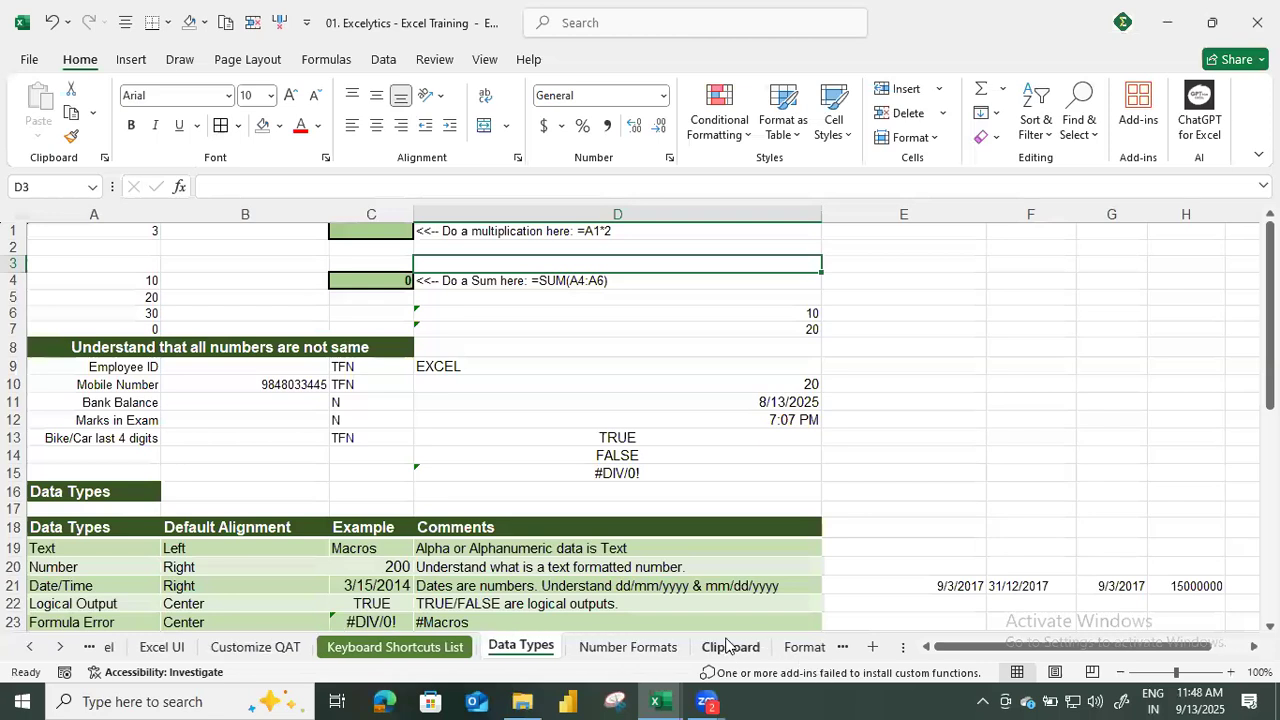
pyautogui.click(727, 645)
pyautogui.click(493, 651)
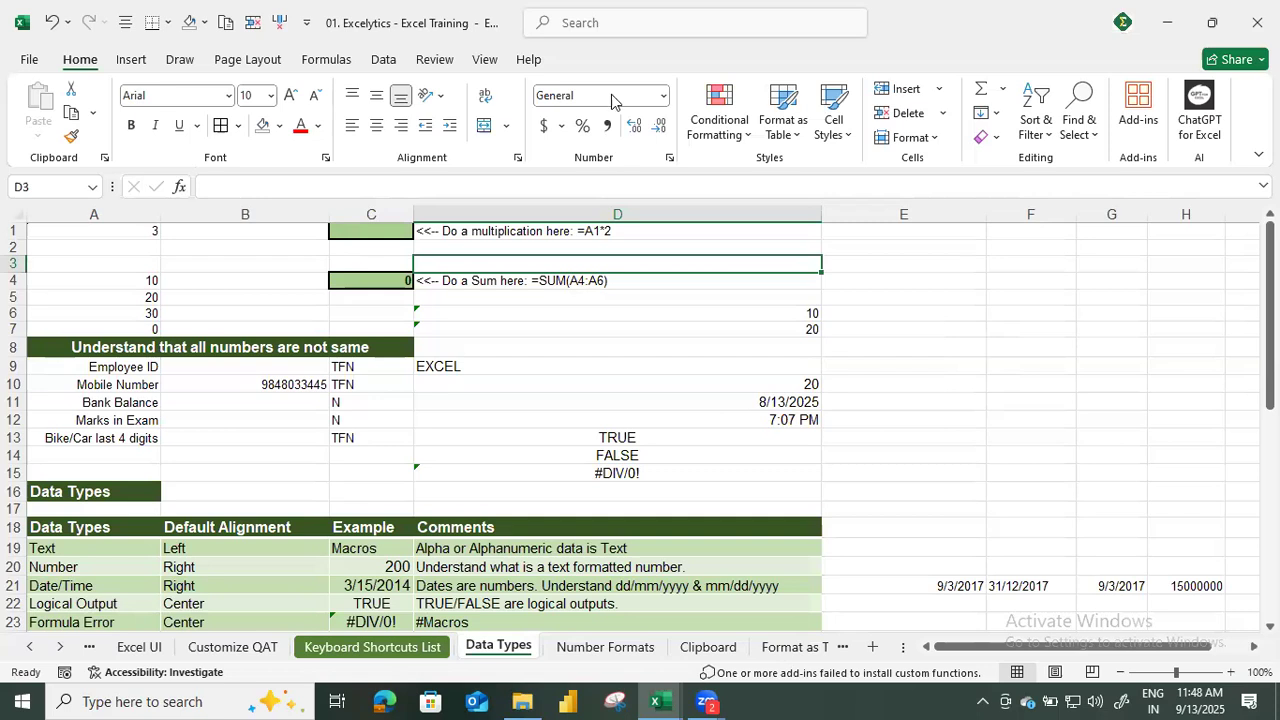
# Look at the About Training sheet and go on to the About Excel sheet.
pyautogui.click(30, 648)
pyautogui.click(165, 648)
pyautogui.click(263, 656)
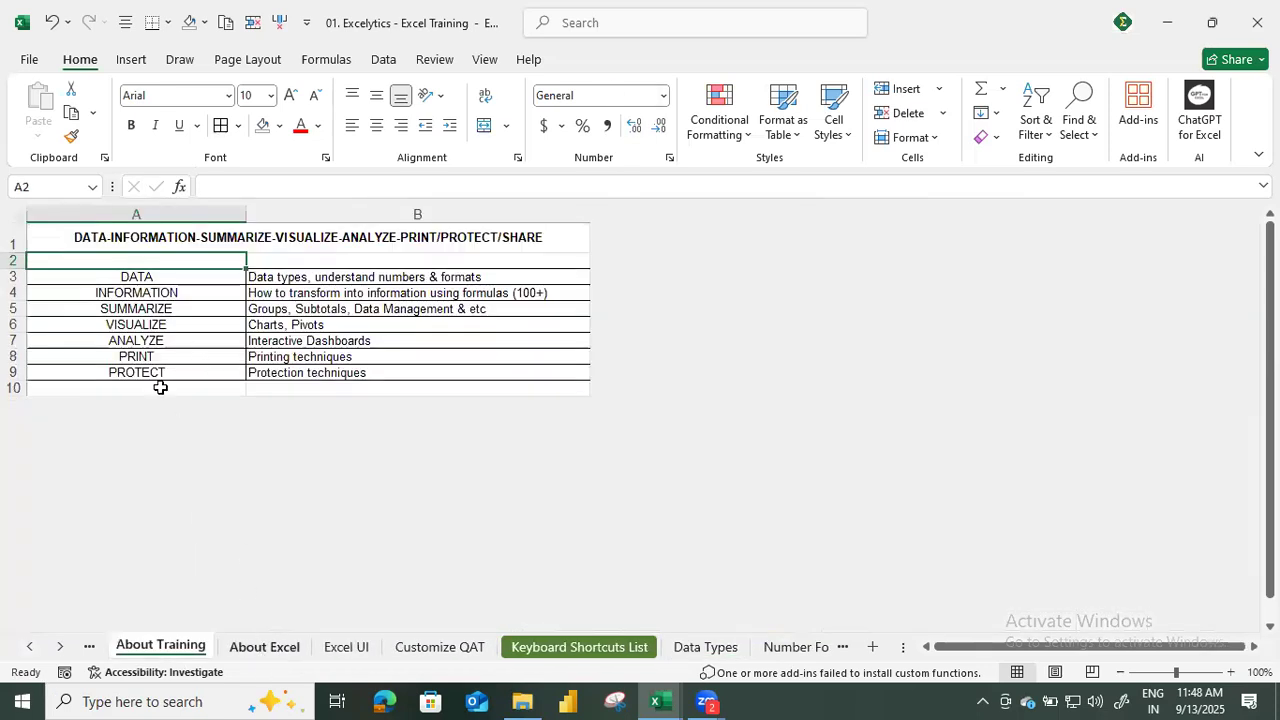
# Select the Object Model of Excel heading with its Application - Excel row, followed by the Store Data entry under Why Excel ?
pyautogui.scroll(5, 180, 445)
pyautogui.moveTo(160, 408); pyautogui.dragTo(163, 418)
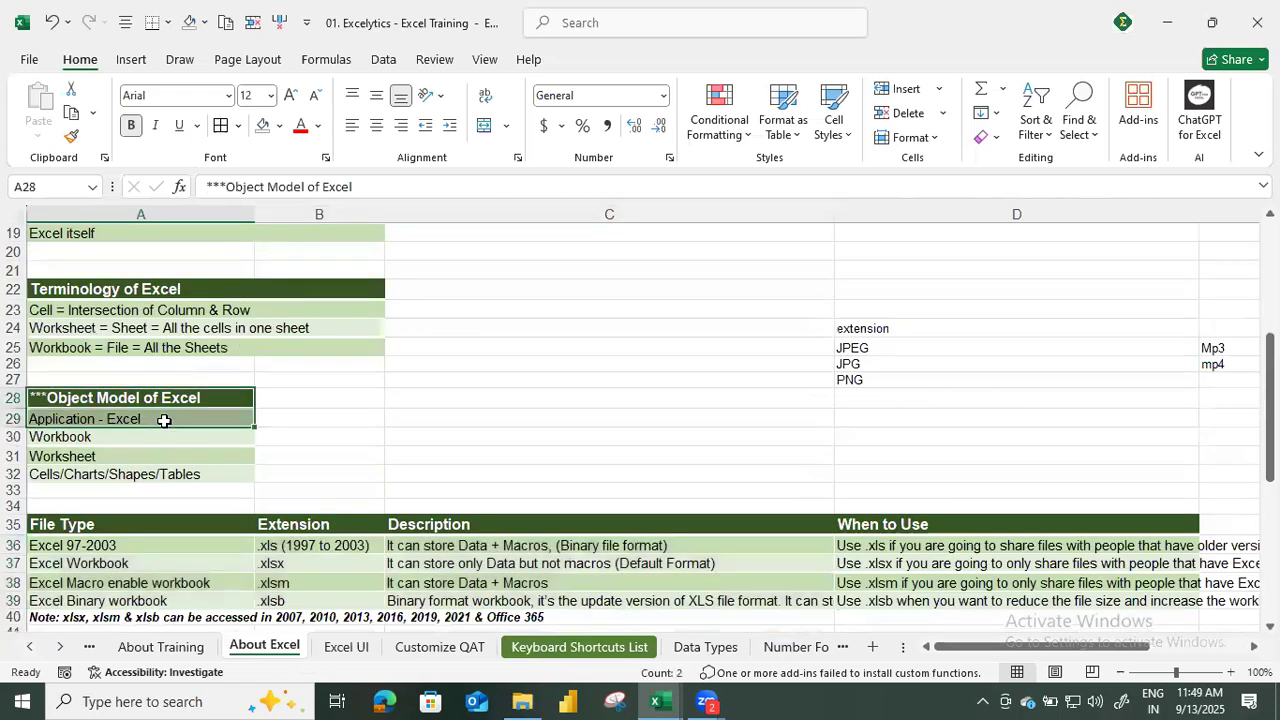
pyautogui.scroll(3, 163, 418)
pyautogui.scroll(3, 102, 455)
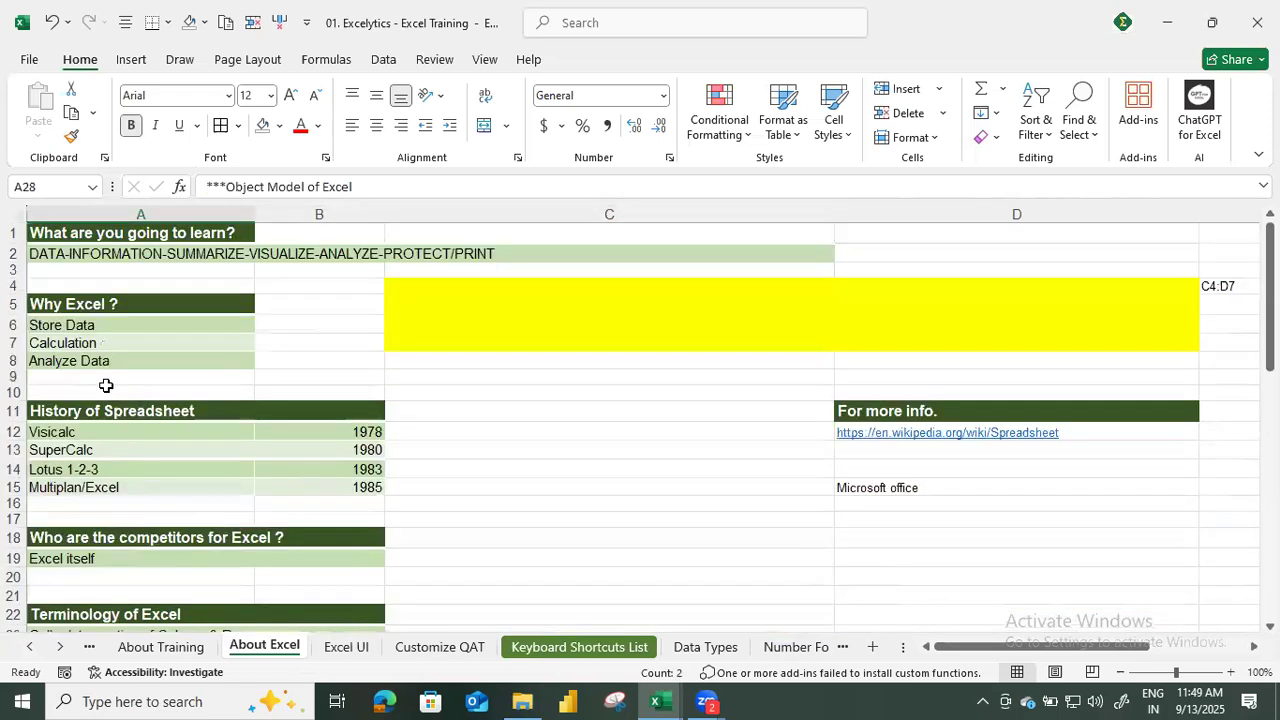
pyautogui.click(104, 325)
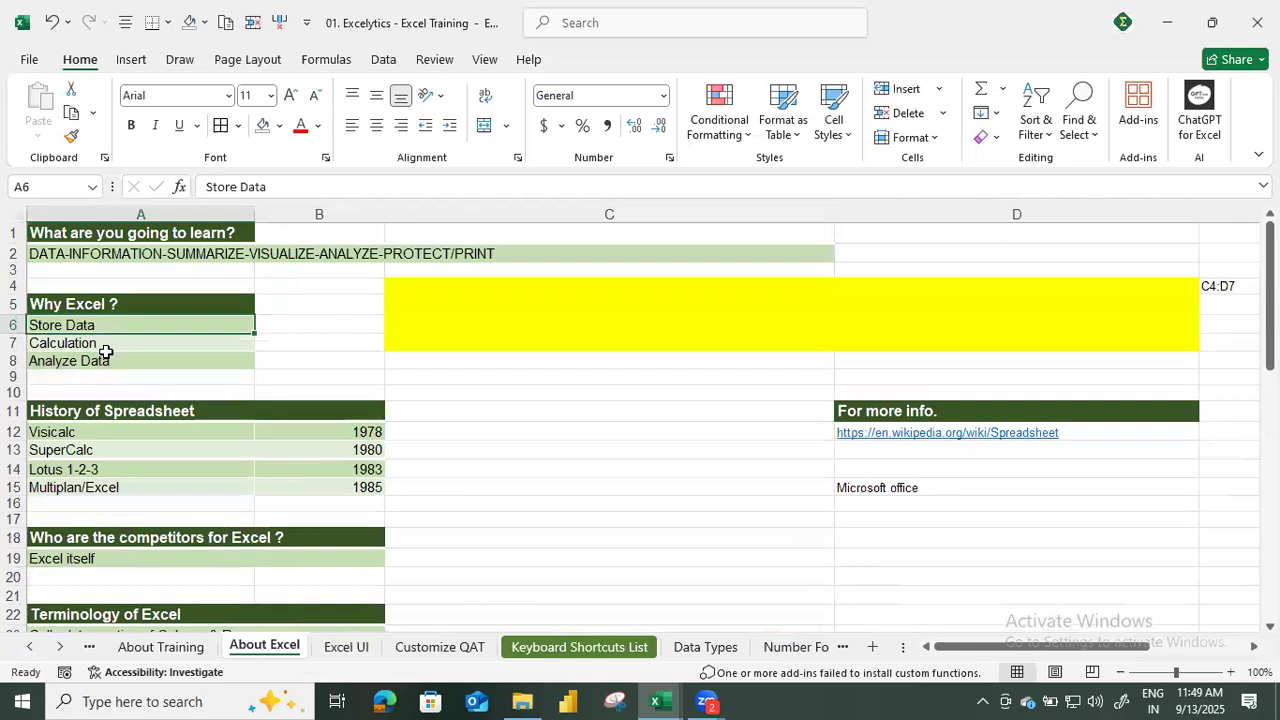
# Select the Analyze Data entry, then look at the Excel UI and Customize QAT sheets and return to the Data Types sheet.
pyautogui.click(116, 359)
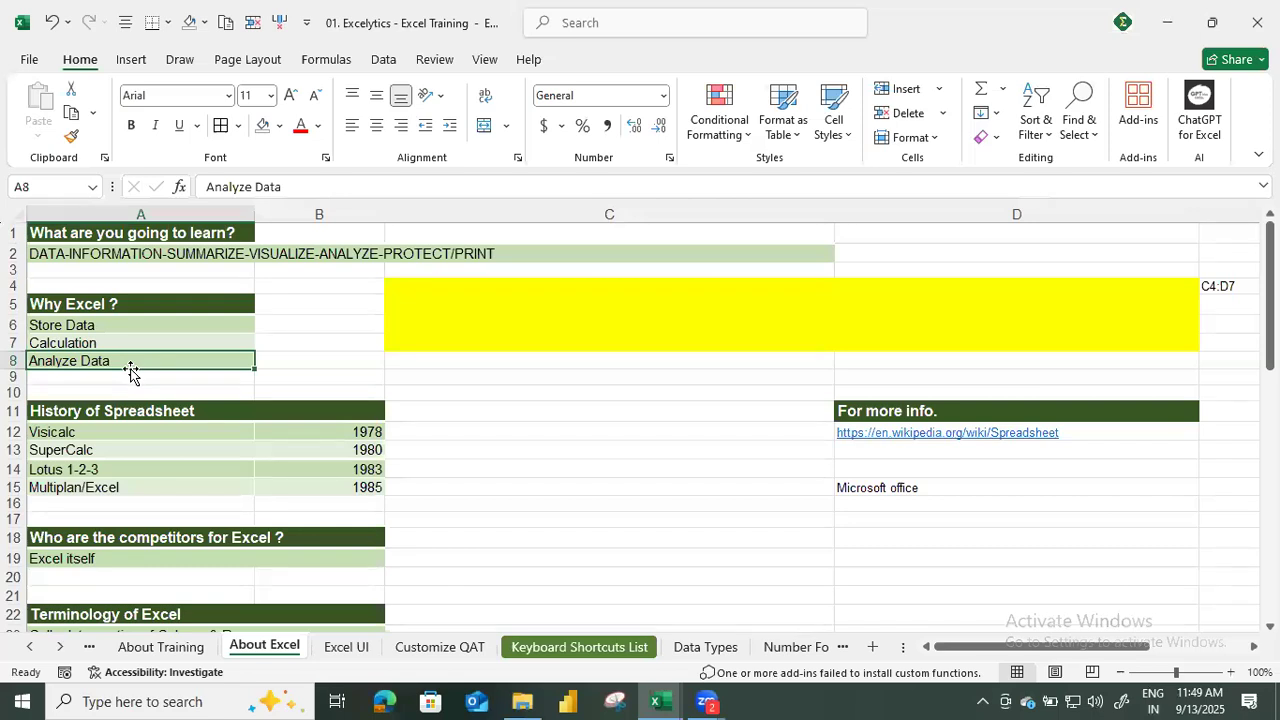
pyautogui.click(348, 647)
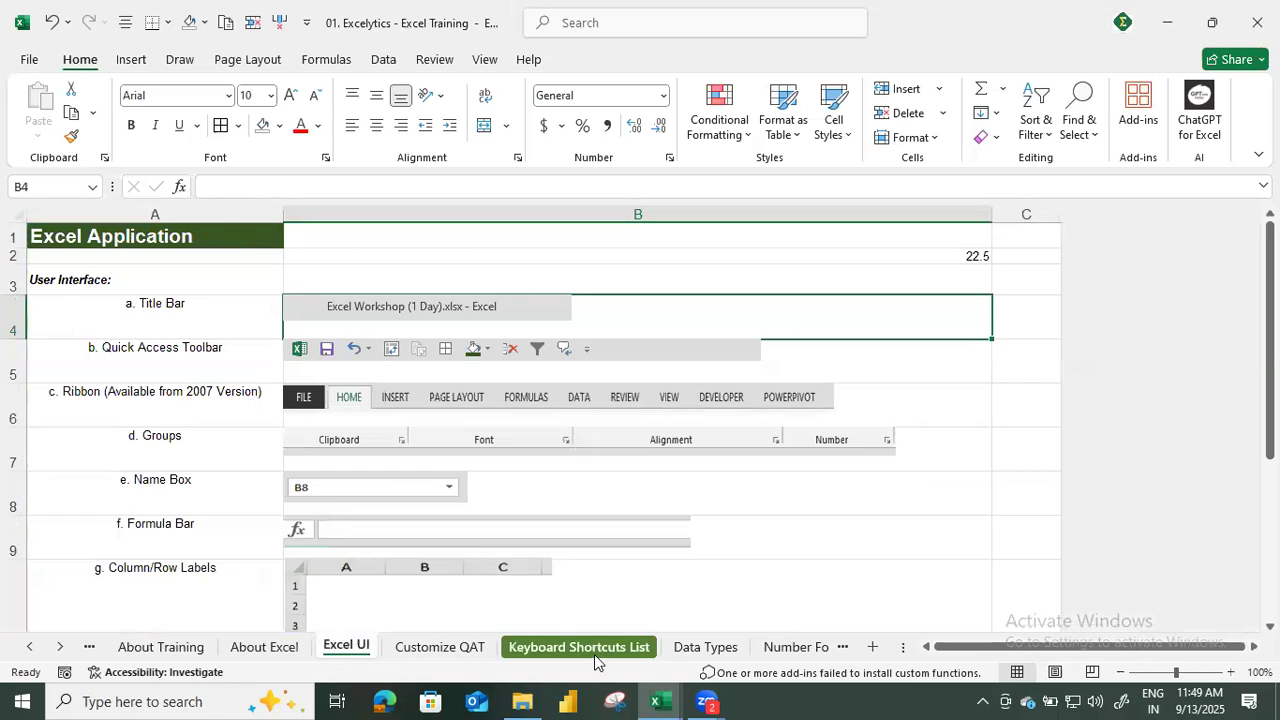
pyautogui.click(476, 651)
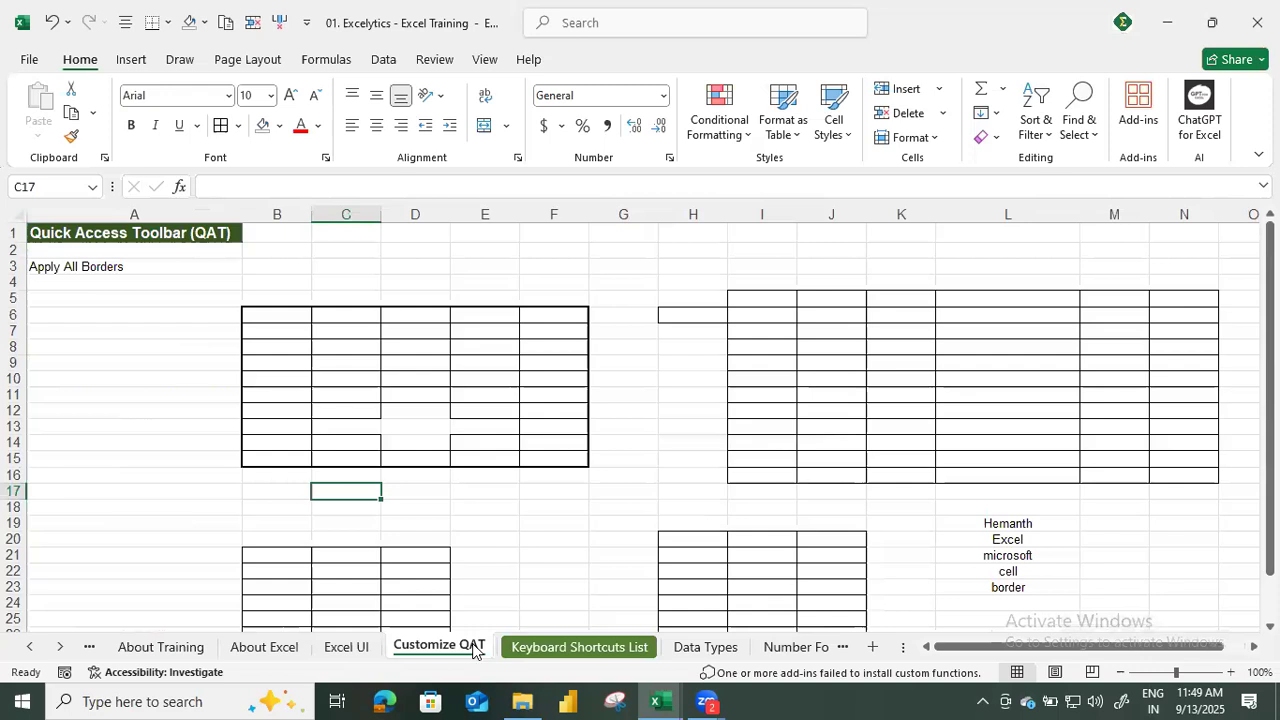
pyautogui.click(707, 658)
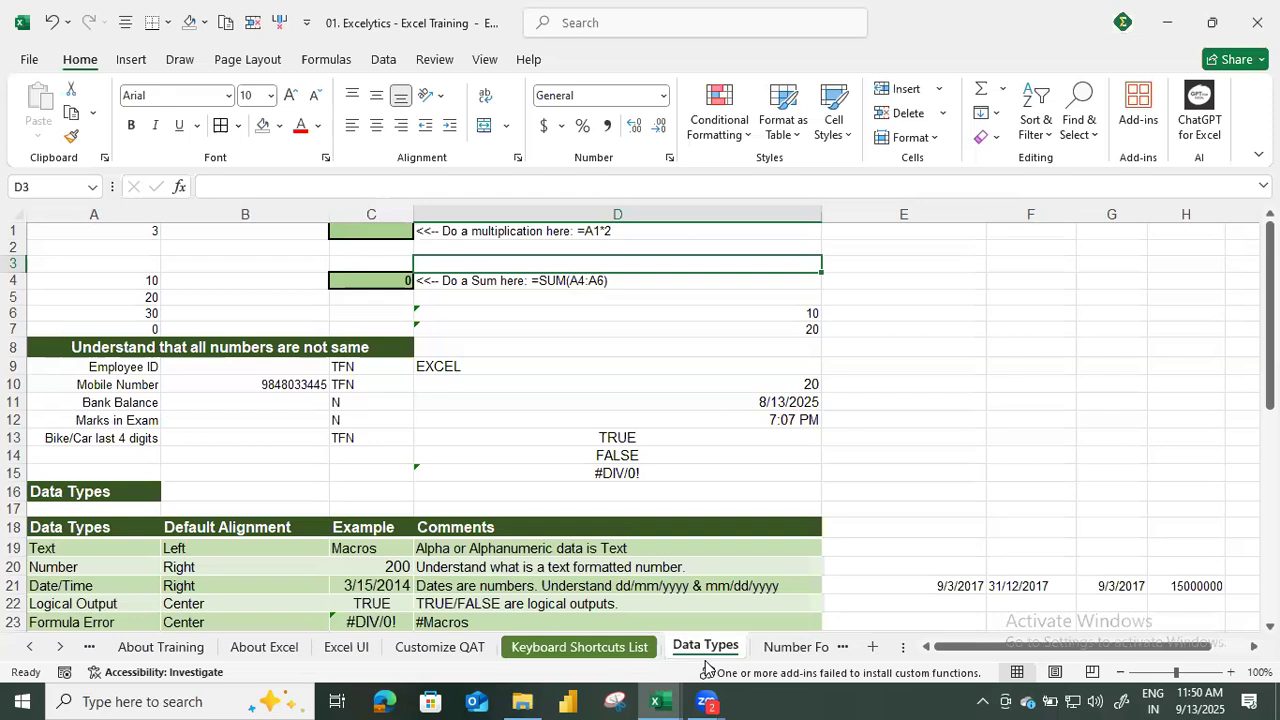
# Enter the multiplication formula =A1*2 in cell C1 of the Data Types sheet and reselect that cell.
pyautogui.press('Left')
pyautogui.press('Up')
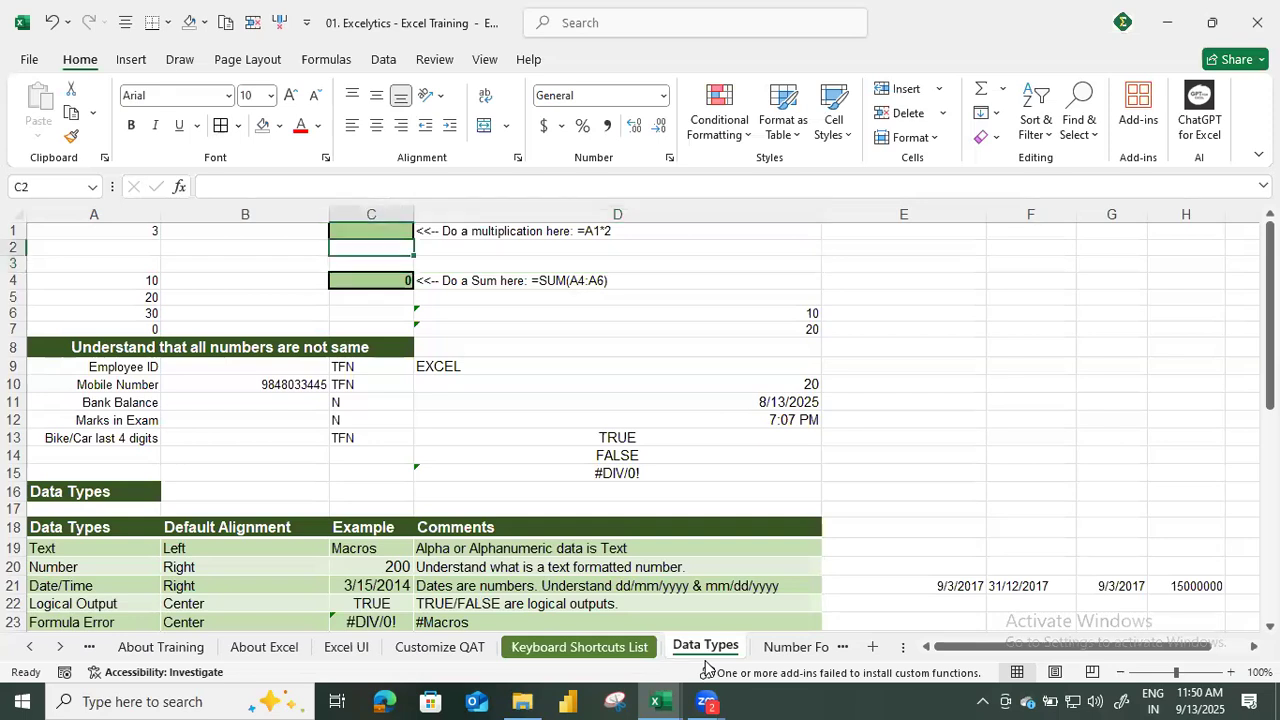
pyautogui.press('Up')
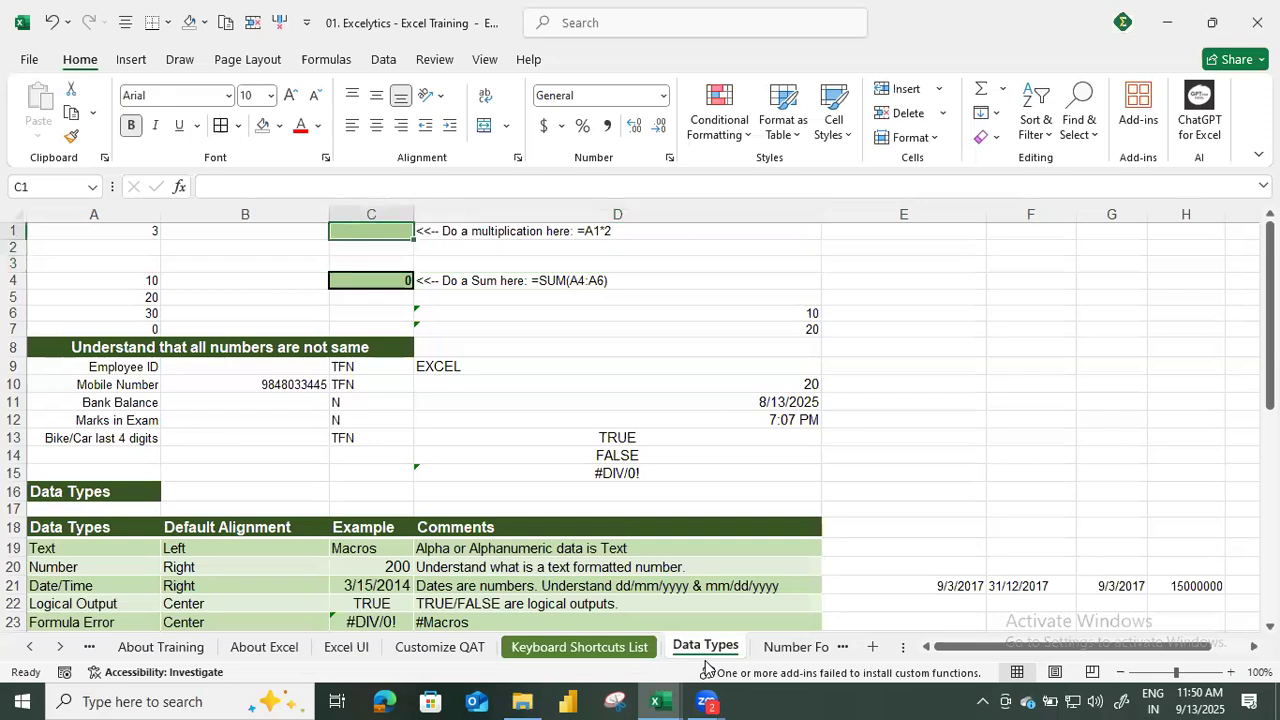
pyautogui.press('Left')
pyautogui.press('Left')
pyautogui.press('Right')
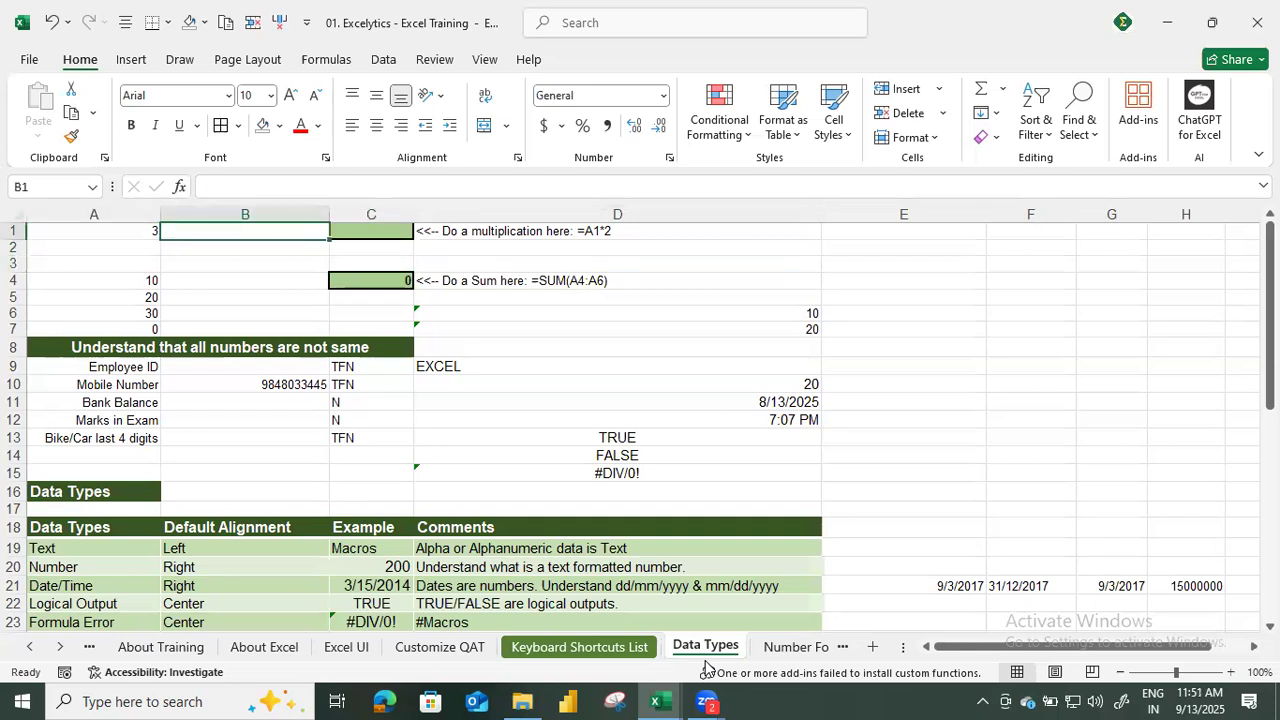
pyautogui.press('Right')
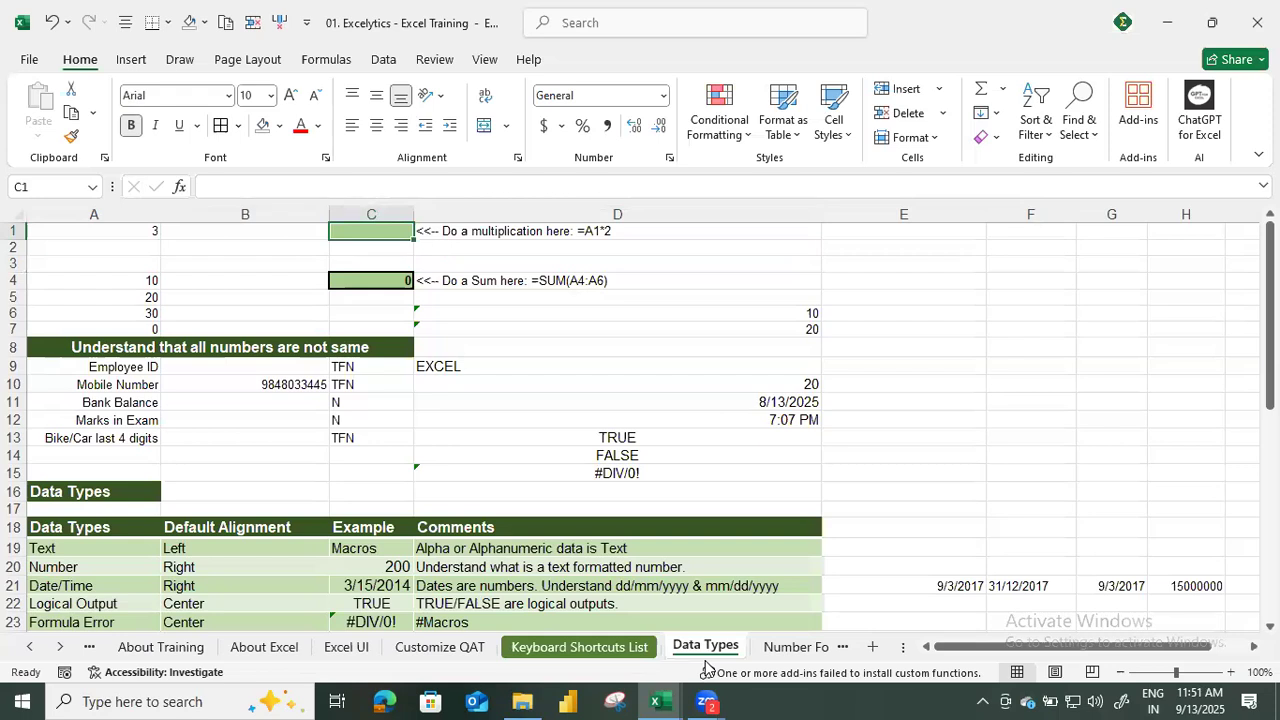
pyautogui.press('Right')
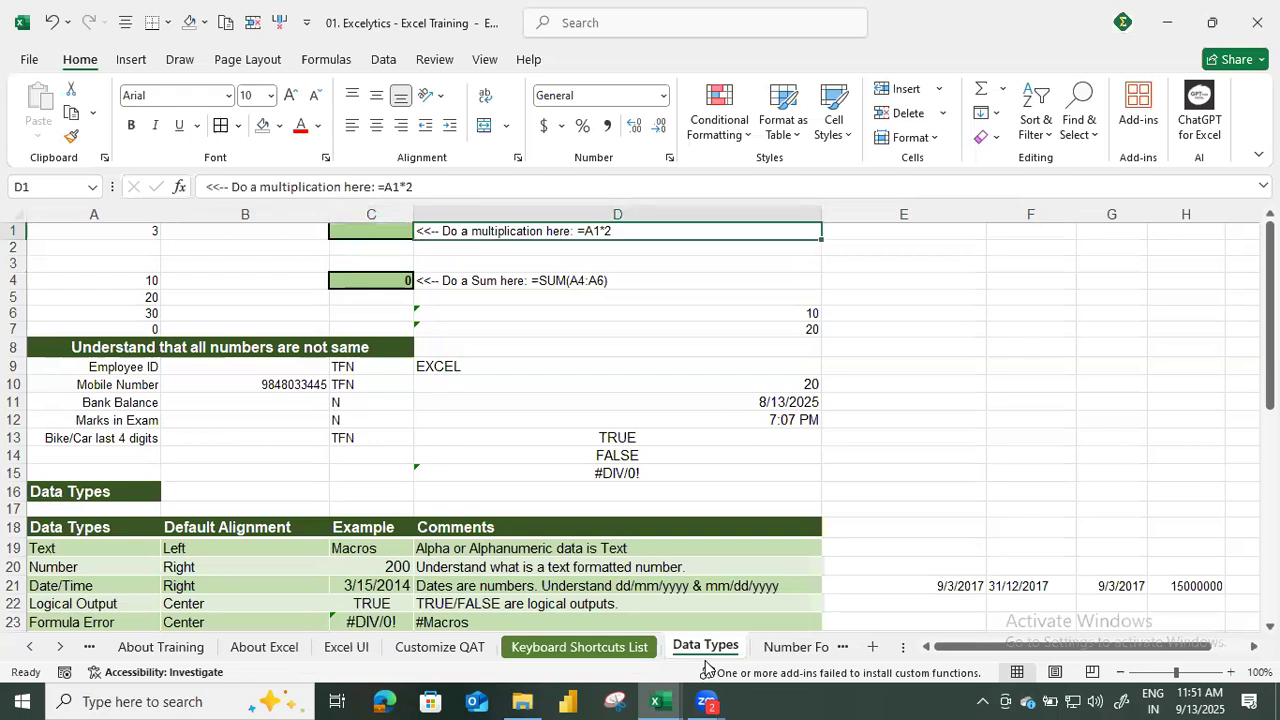
pyautogui.press('Left')
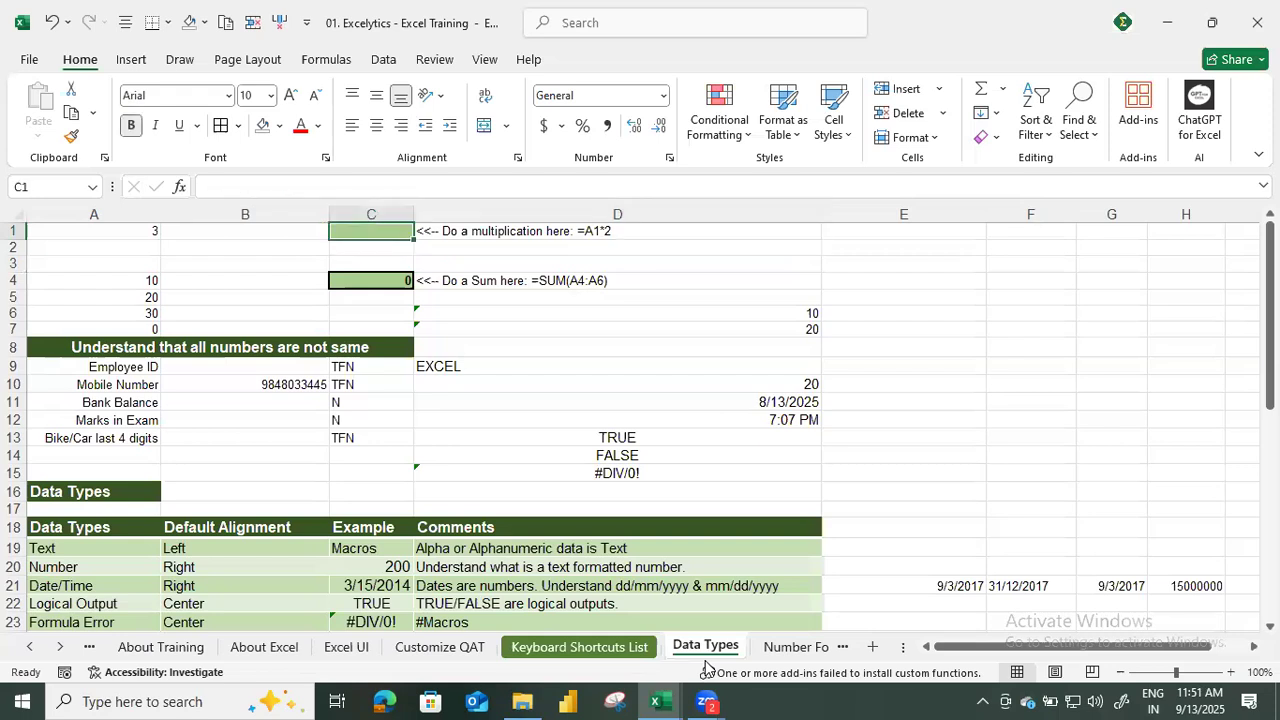
pyautogui.write('=')
pyautogui.press('Left')
pyautogui.press('Left')
pyautogui.write('*2')
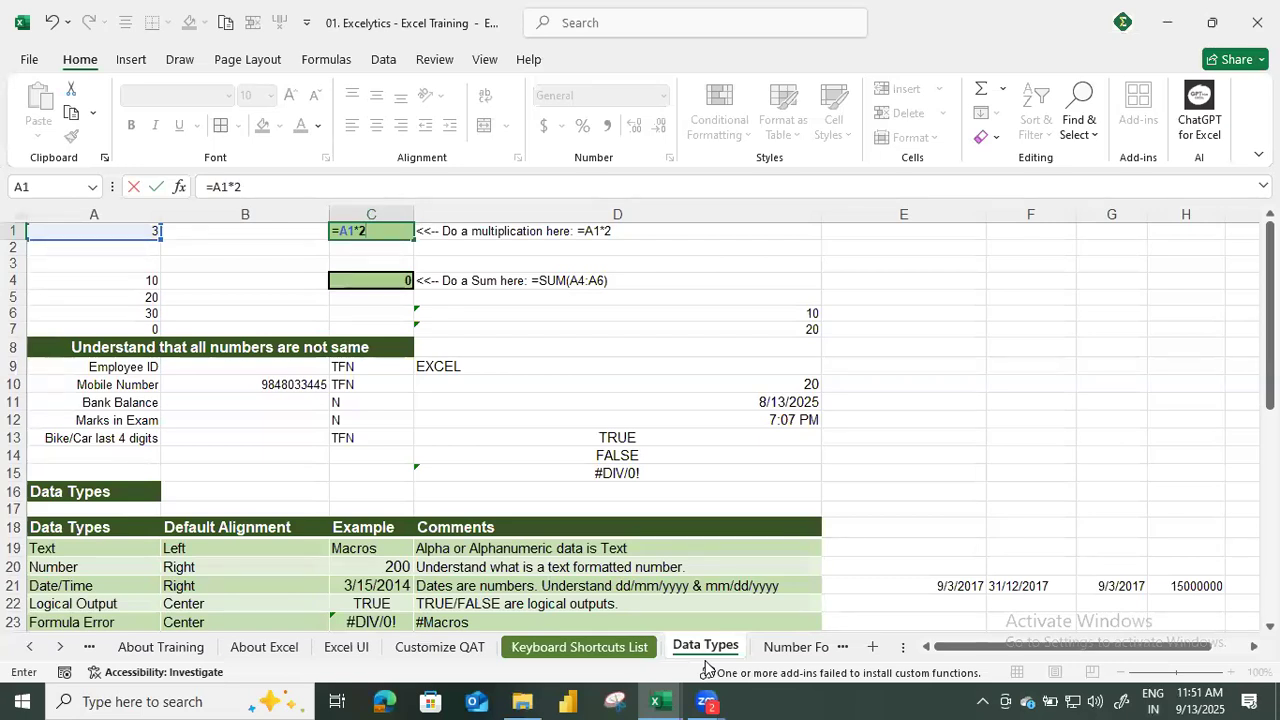
pyautogui.press('Return')
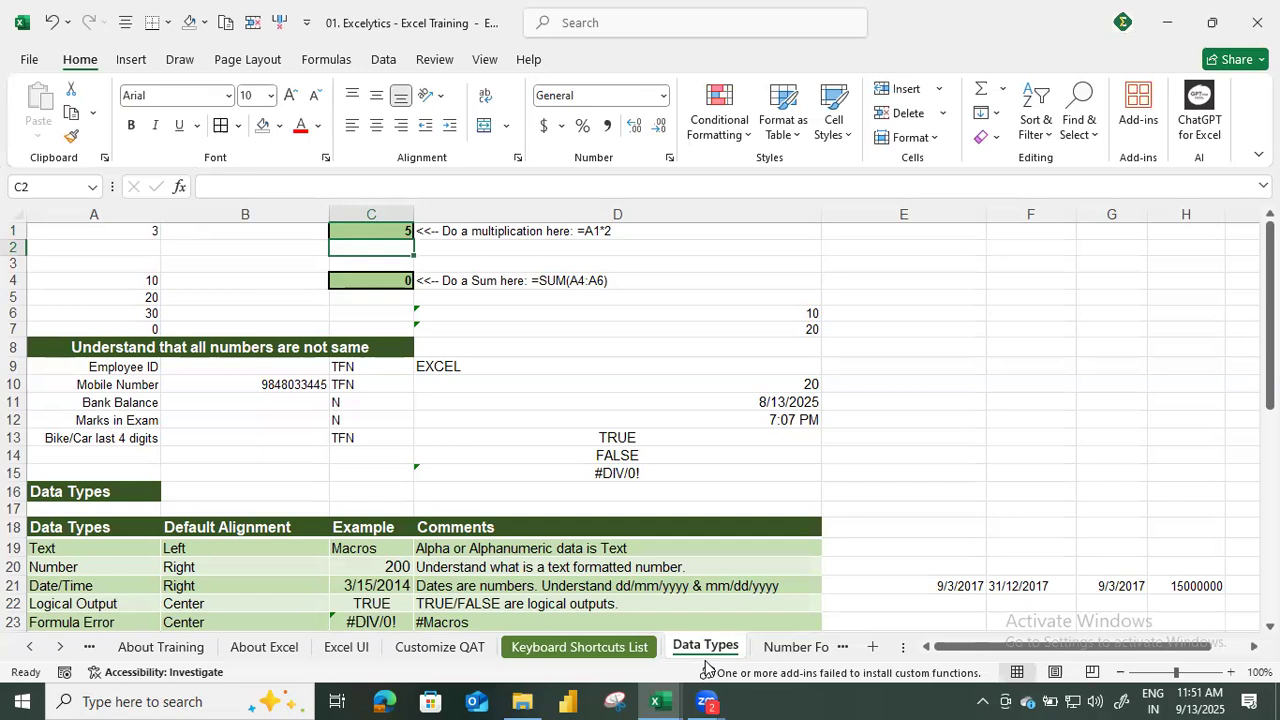
pyautogui.press('Up')
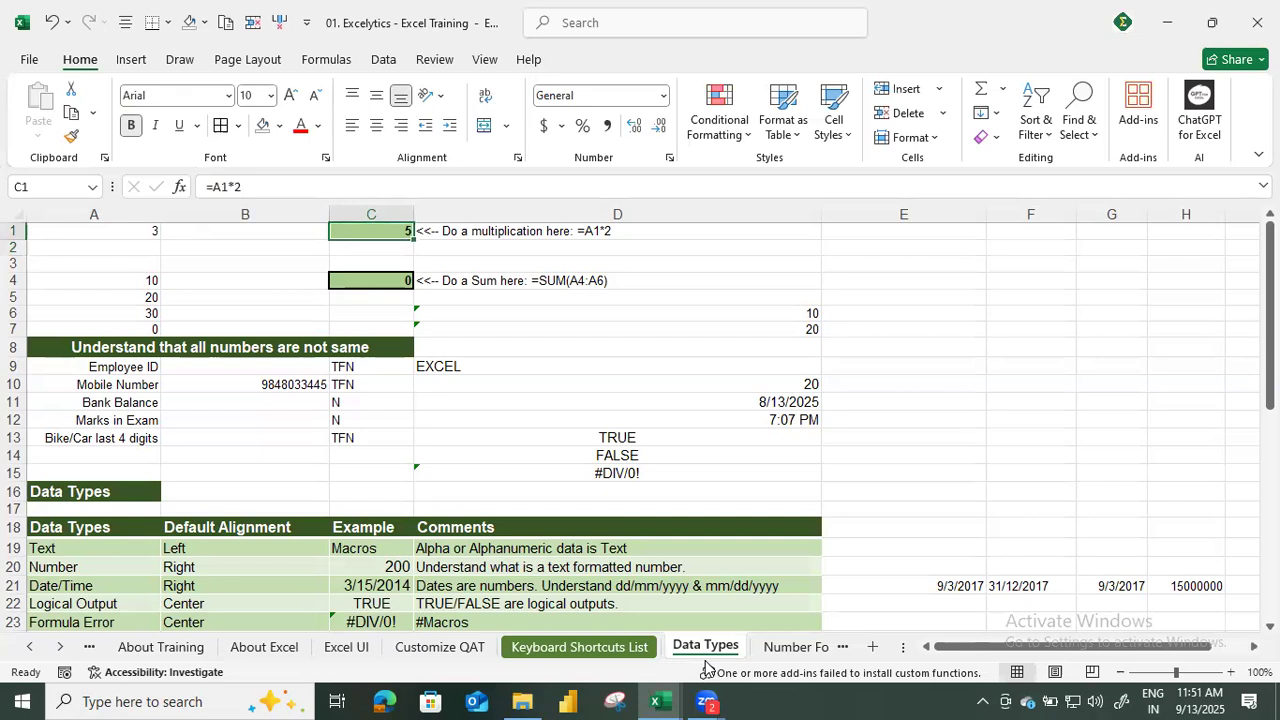
pyautogui.press('XF86AudioLowerVolume')
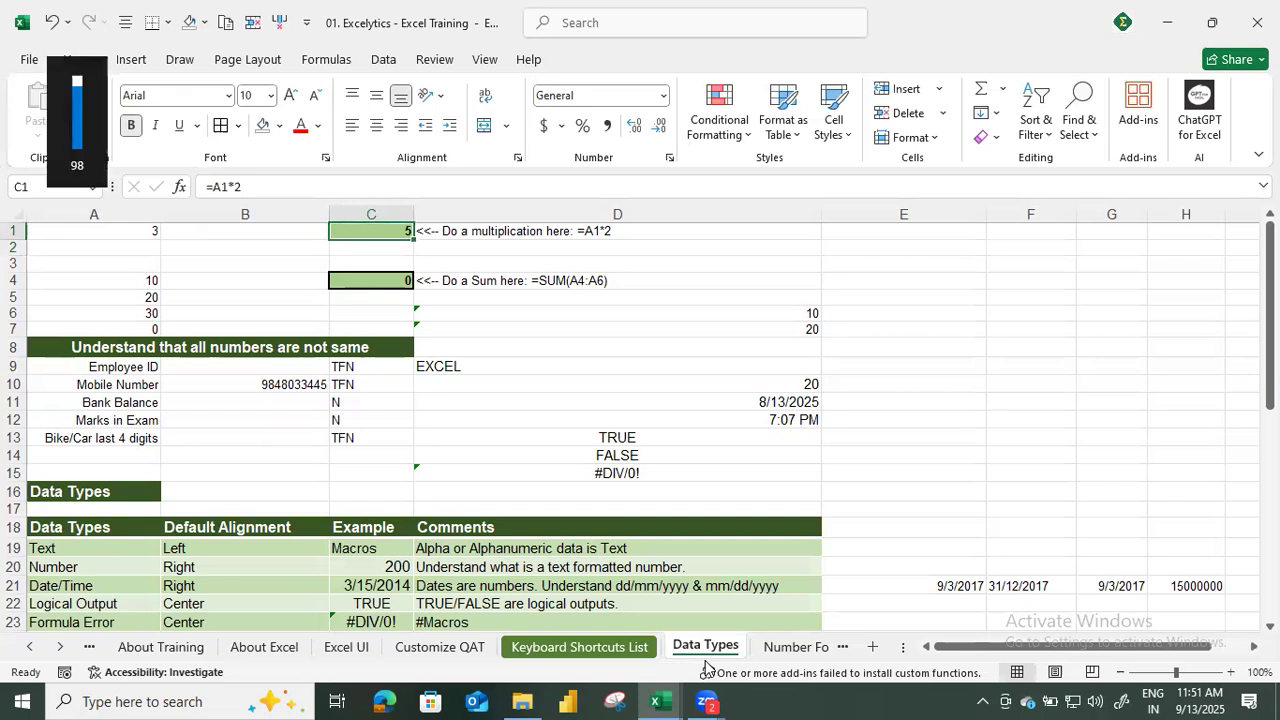
# Enclose the whole multiplication in C1 in parentheses so that the formula reads =(A1*2).
pyautogui.press('F2')
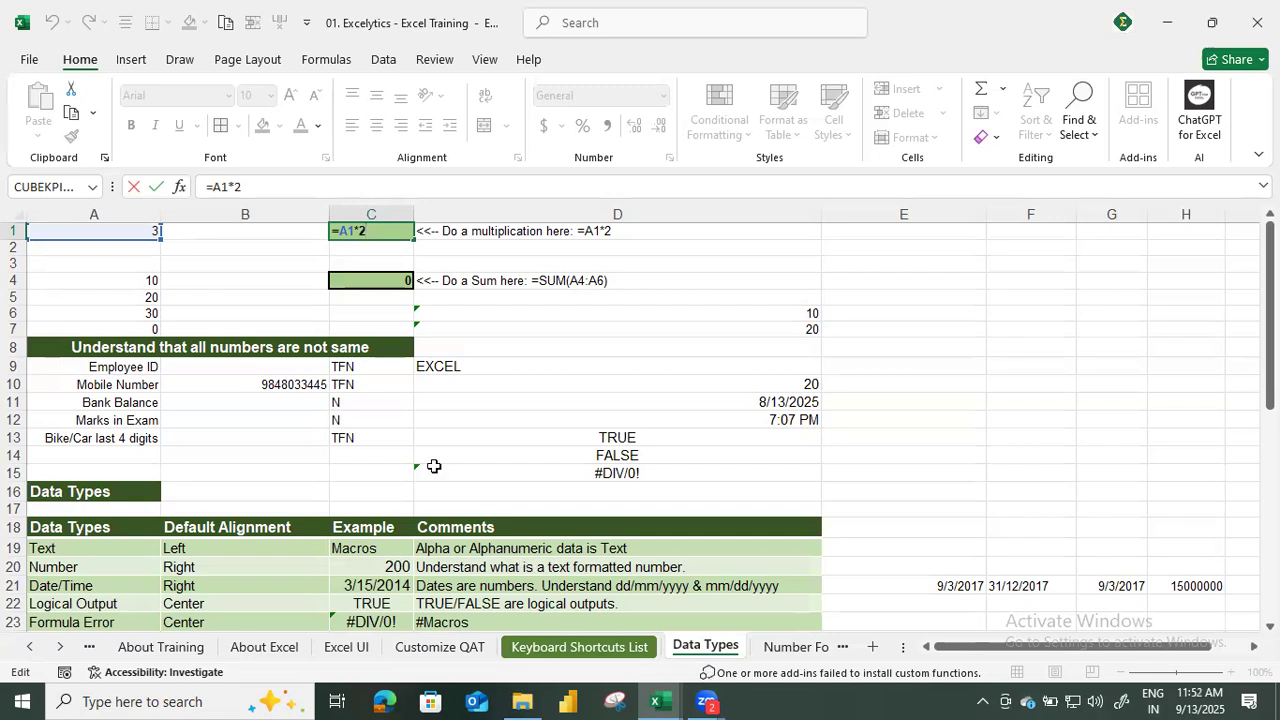
pyautogui.click(211, 187)
pyautogui.write('(A1*2')
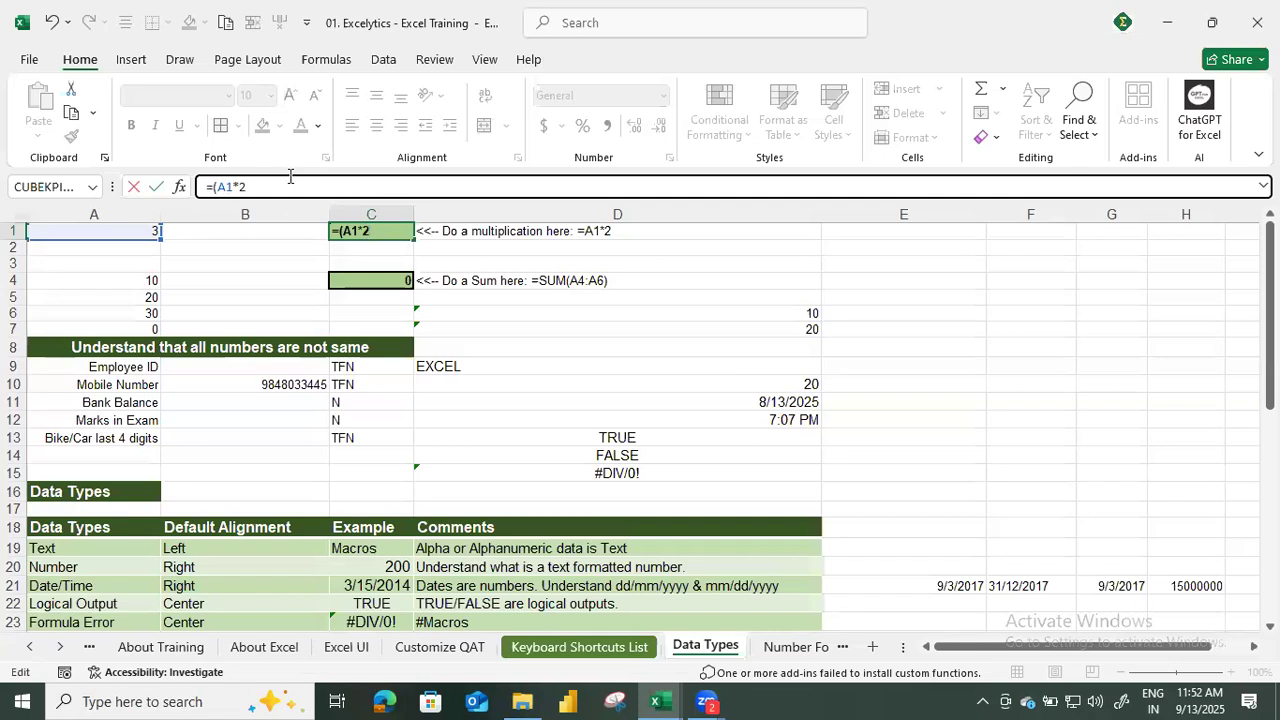
pyautogui.write(')')
pyautogui.hotkey('ctrl', 'Return')
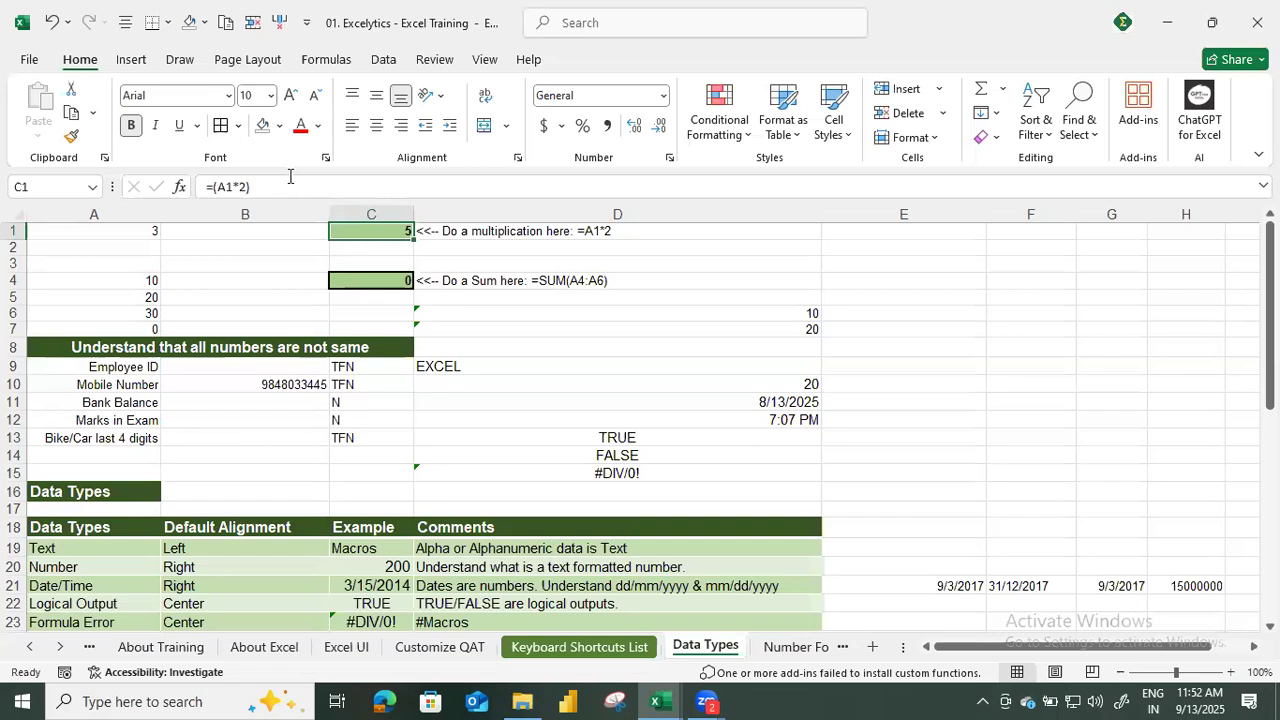
# Rework the formula in C1 so that the parentheses enclose only the cell reference, as =(A1)*2.
pyautogui.doubleClick(236, 187)
pyautogui.write('*2')
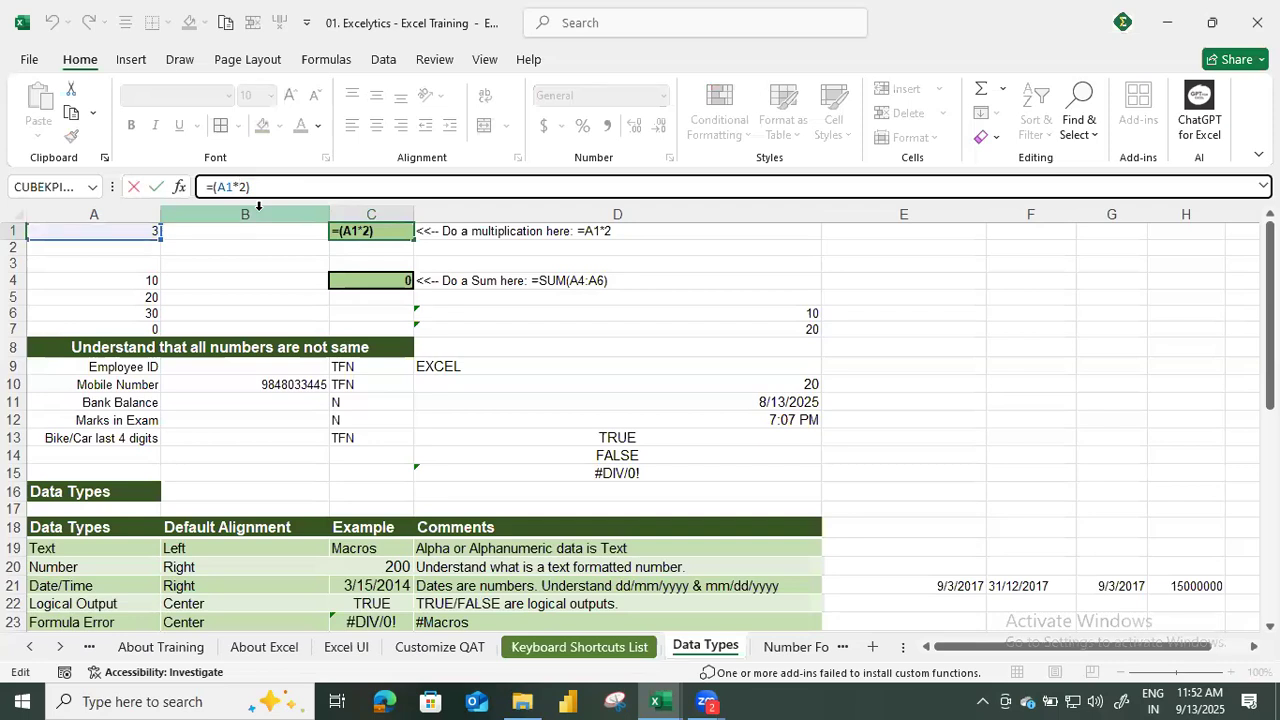
pyautogui.write(')')
pyautogui.click(259, 185)
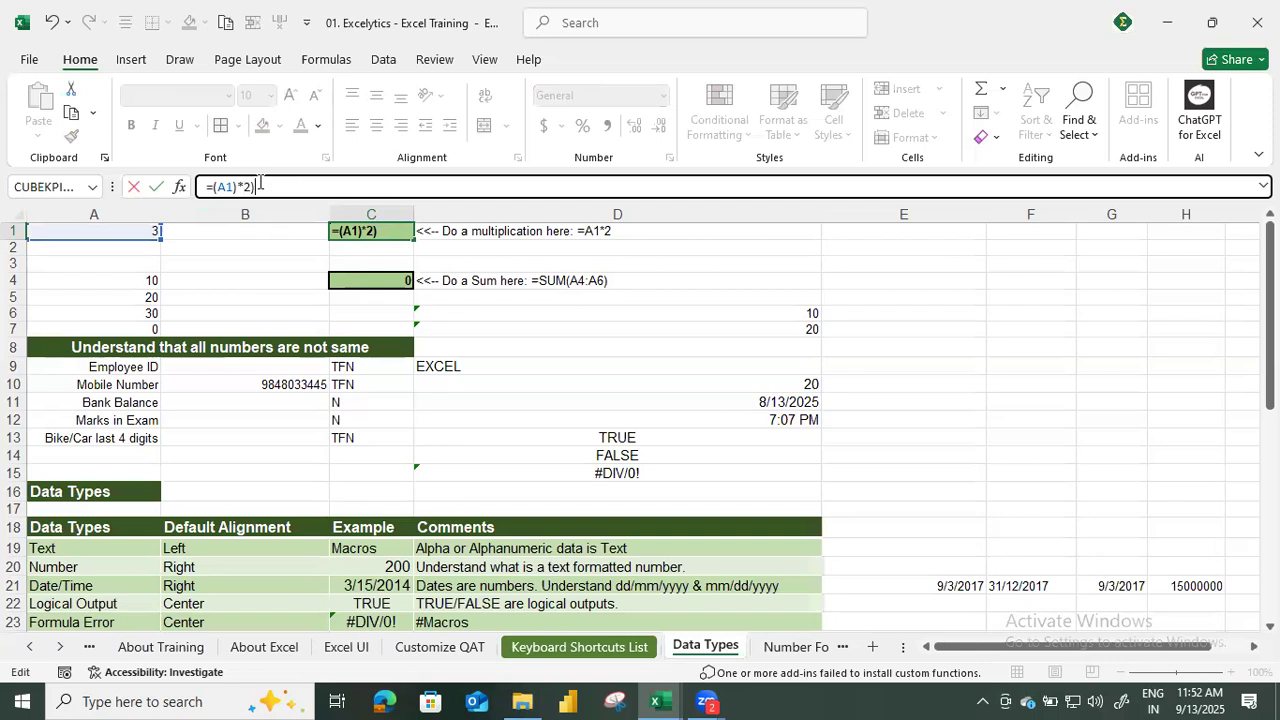
pyautogui.press('Return')
pyautogui.press('Up')
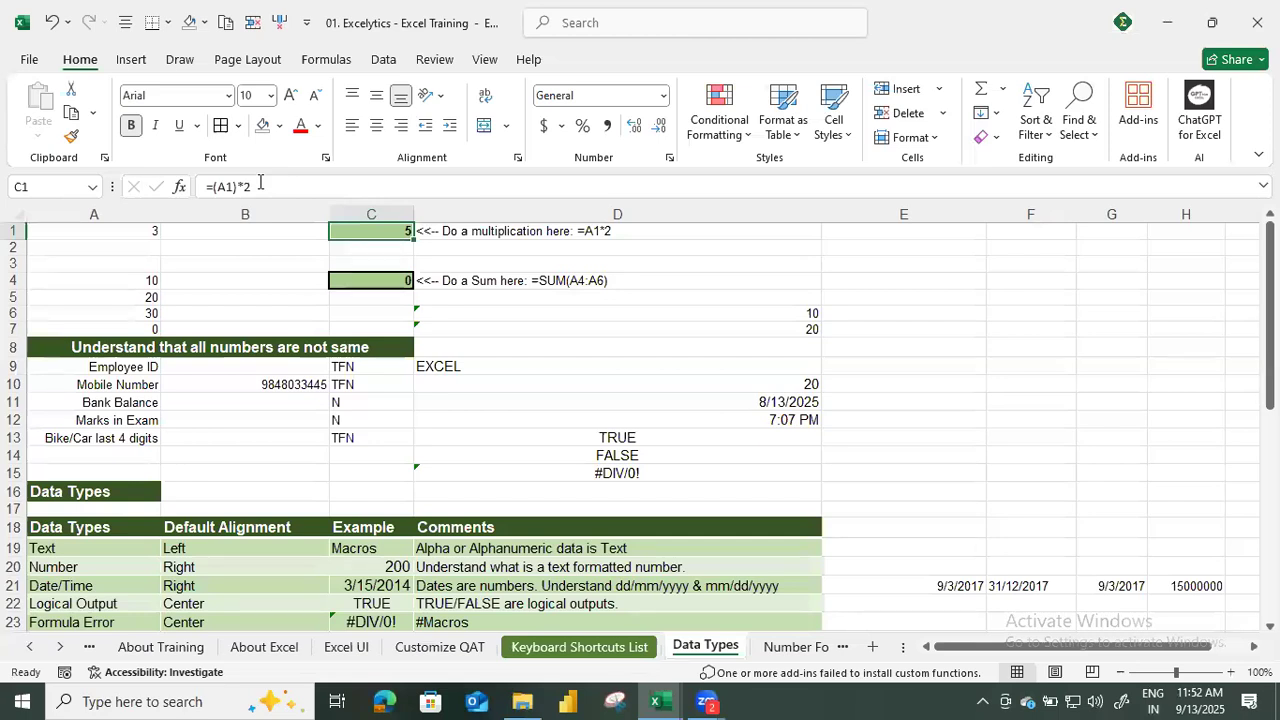
# Enter the value 2 in cell B1 and go on to cell C1.
pyautogui.press('Down')
pyautogui.press('Left')
pyautogui.press('Up')
pyautogui.write('2')
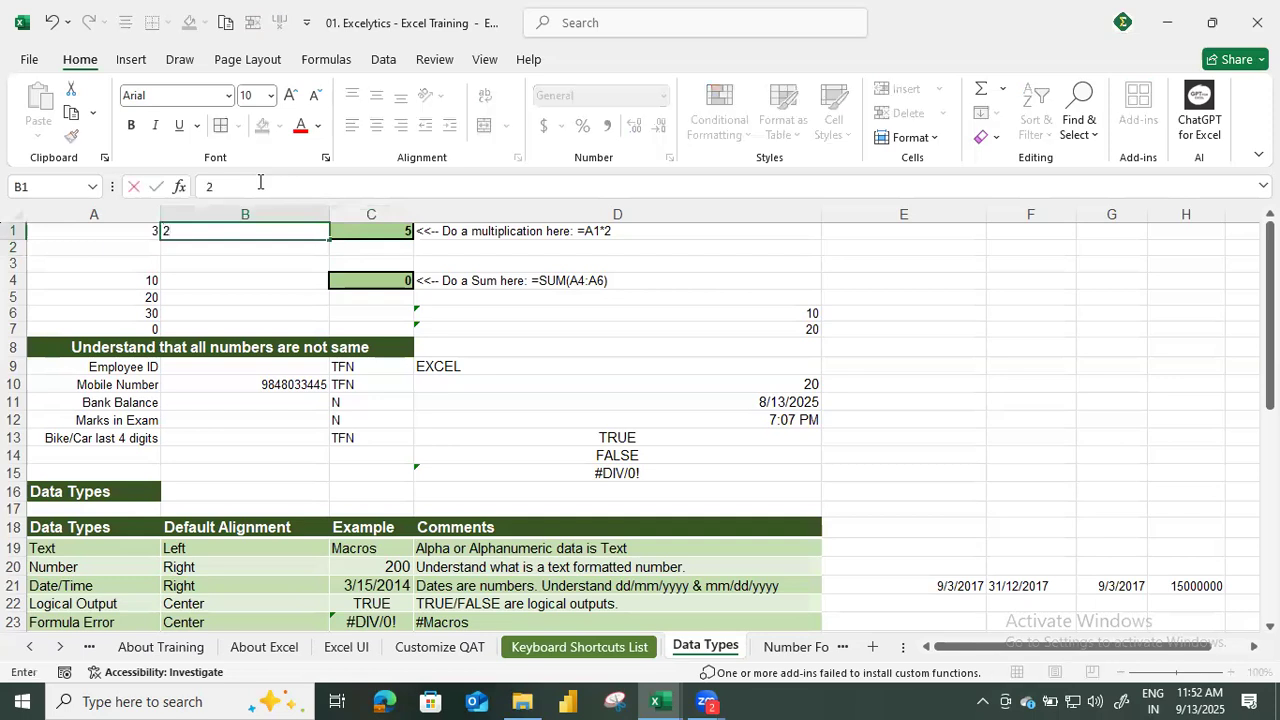
pyautogui.press('Tab')
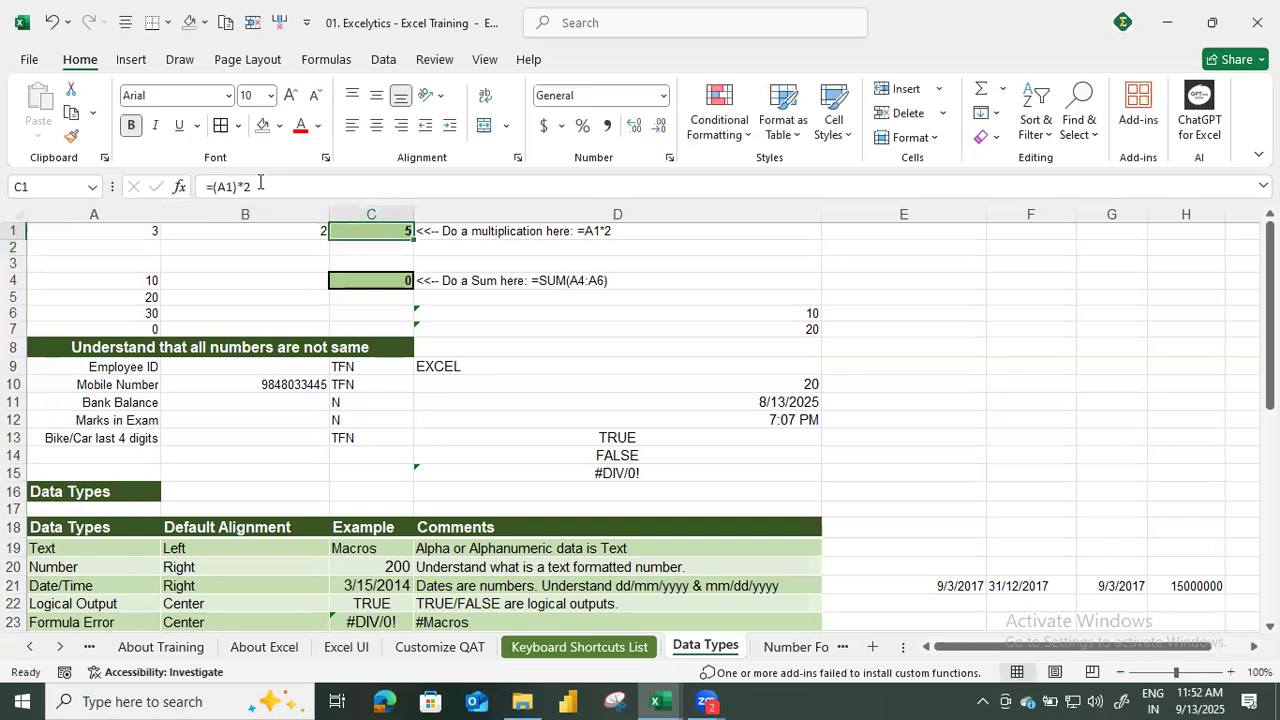
# Clear the formula in C1 and replace it with =B1*A1, multiplying the two cell references.
pyautogui.press('Delete')
pyautogui.write('=')
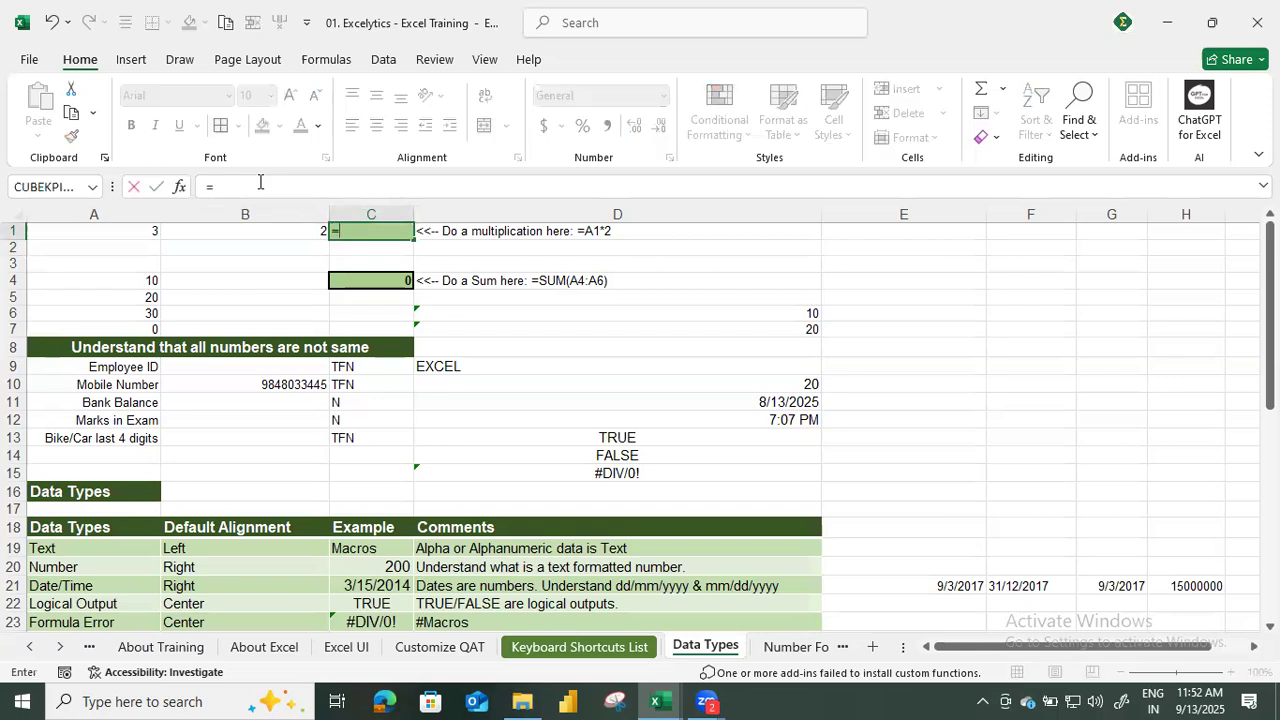
pyautogui.press('Left')
pyautogui.write('*')
pyautogui.press('Left')
pyautogui.press('Left')
pyautogui.press('Return')
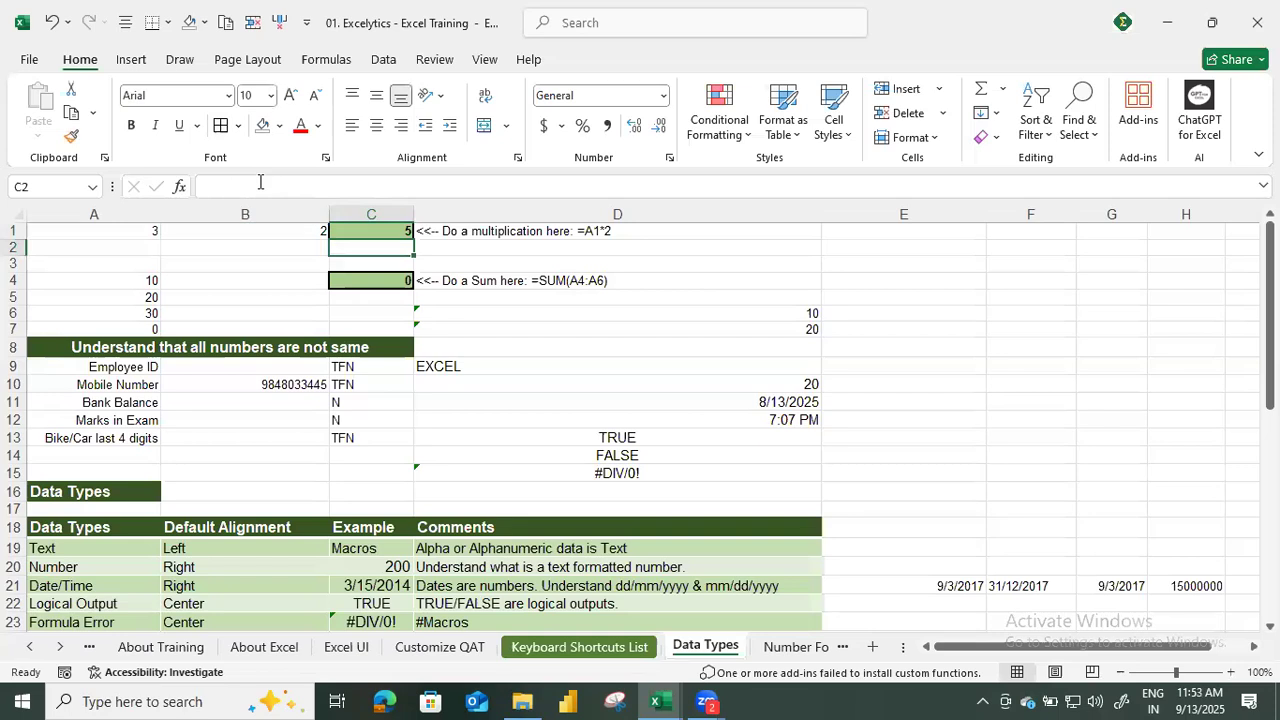
pyautogui.press('Up')
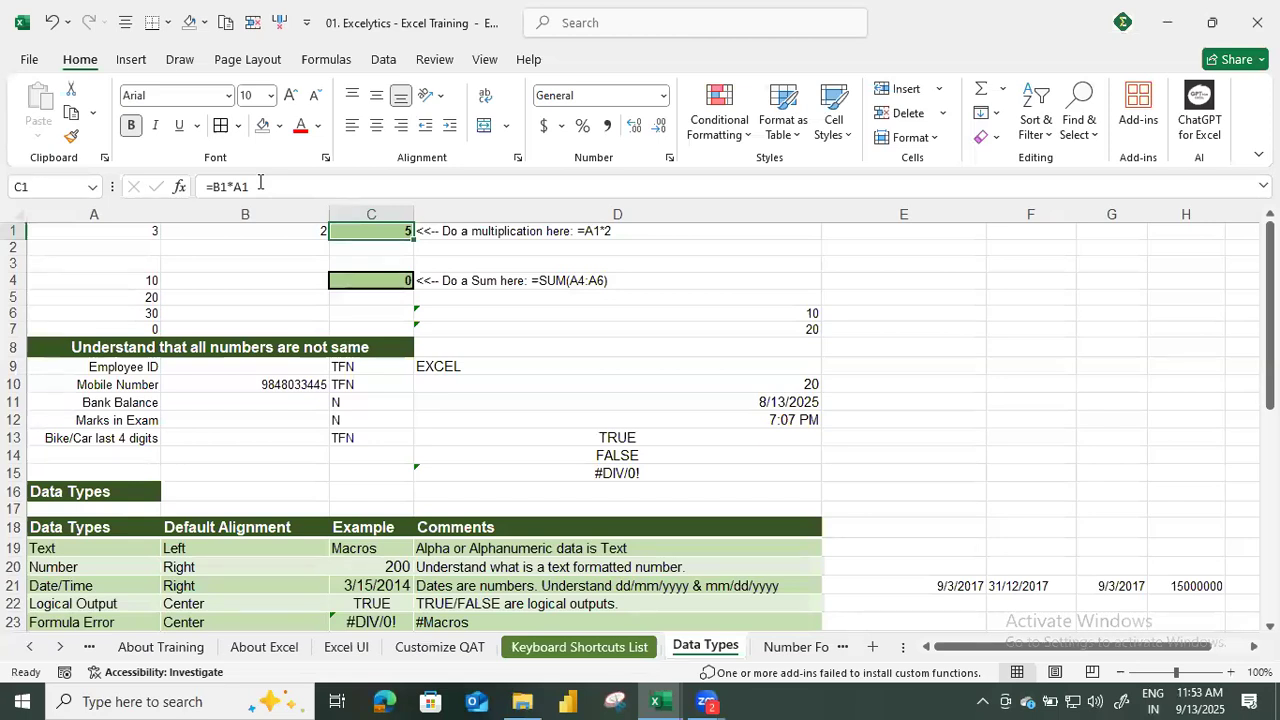
# Examine the actual value stored in cell A1 behind its rounded display.
pyautogui.press('Left')
pyautogui.press('Left')
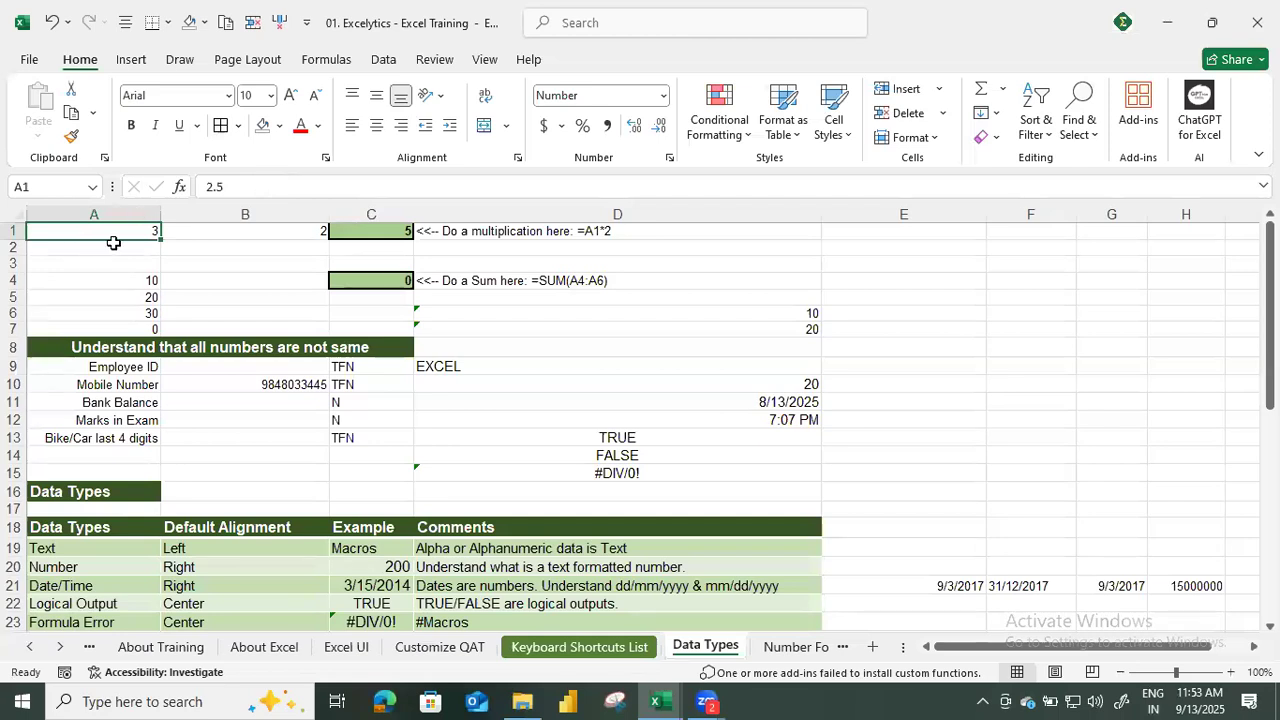
pyautogui.moveTo(222, 188); pyautogui.dragTo(192, 196)
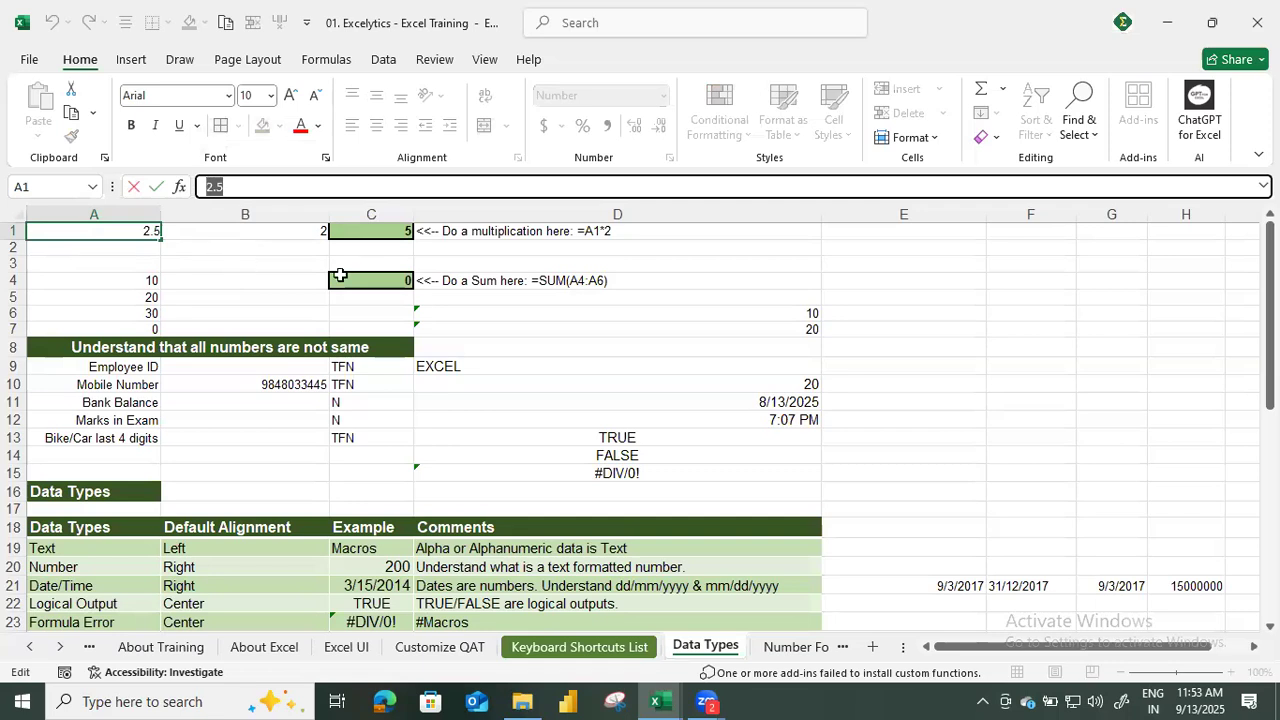
pyautogui.write('3')
pyautogui.press('Return')
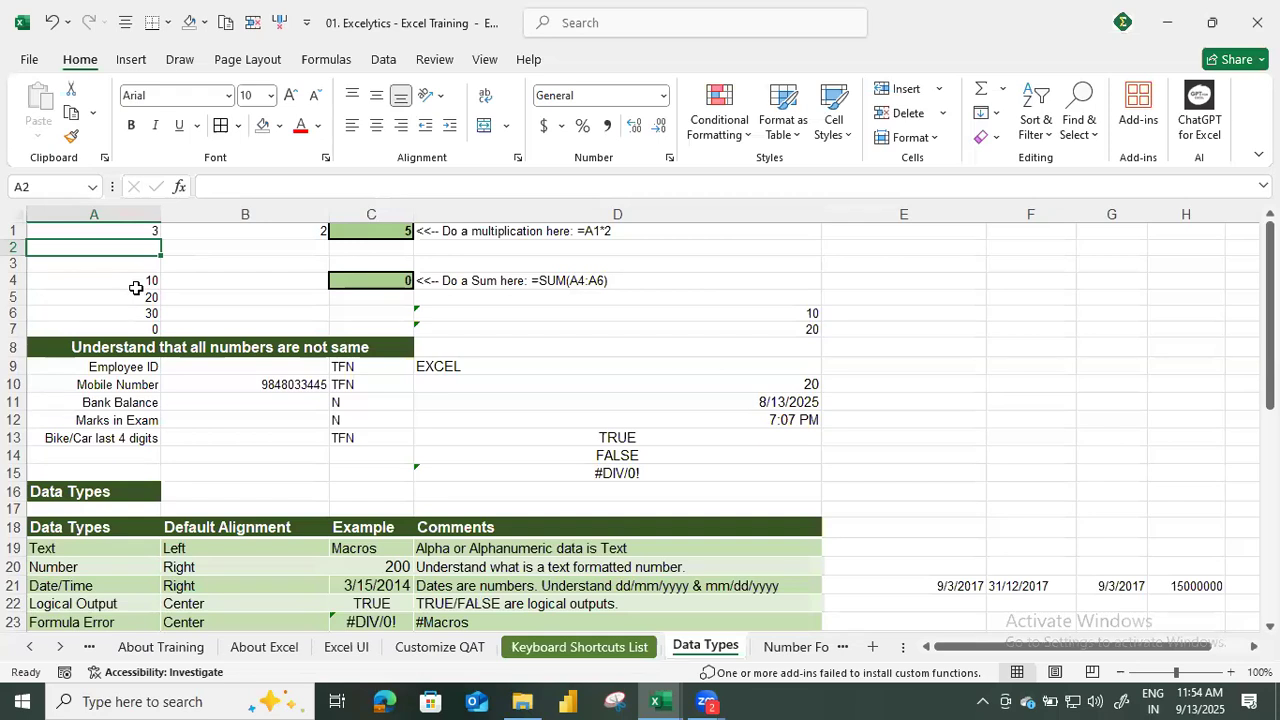
# Enter the formula =SUM(A4:A6) in cell B4 and reselect that cell.
pyautogui.click(229, 280)
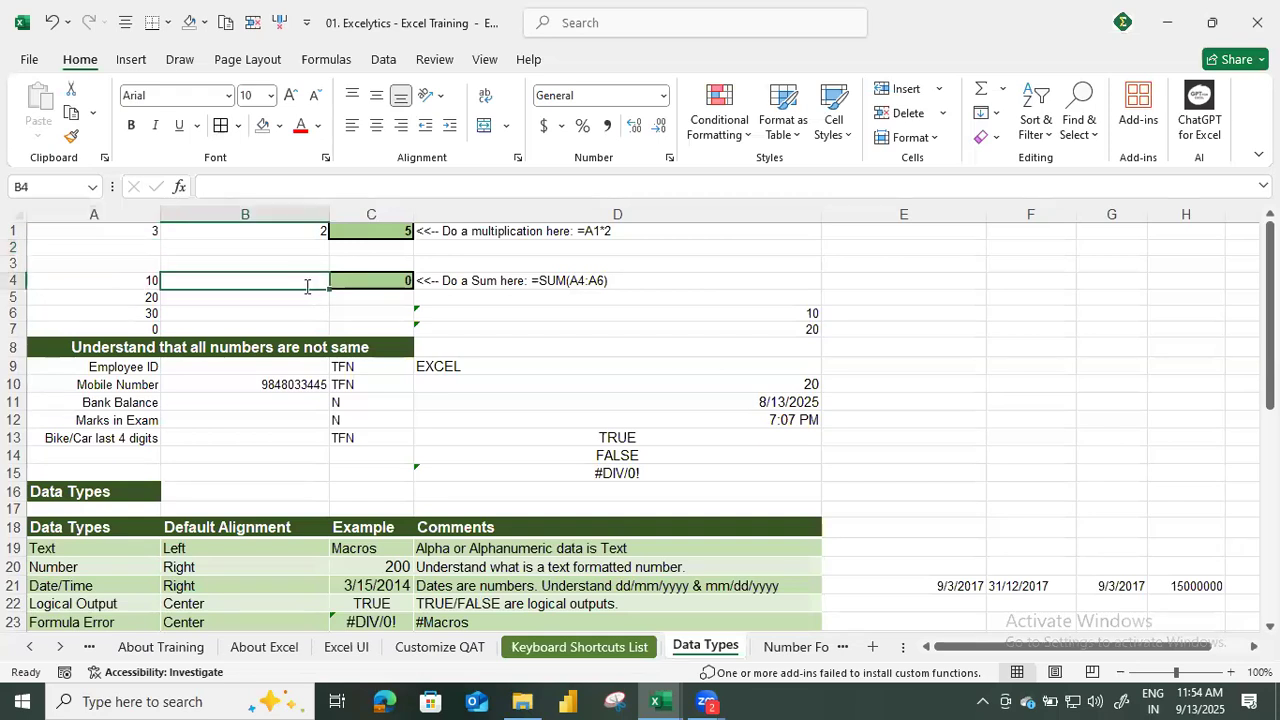
pyautogui.write('=SUM(')
pyautogui.press('Left')
pyautogui.hotkey('shift', 'Down')
pyautogui.hotkey('shift', 'Down')
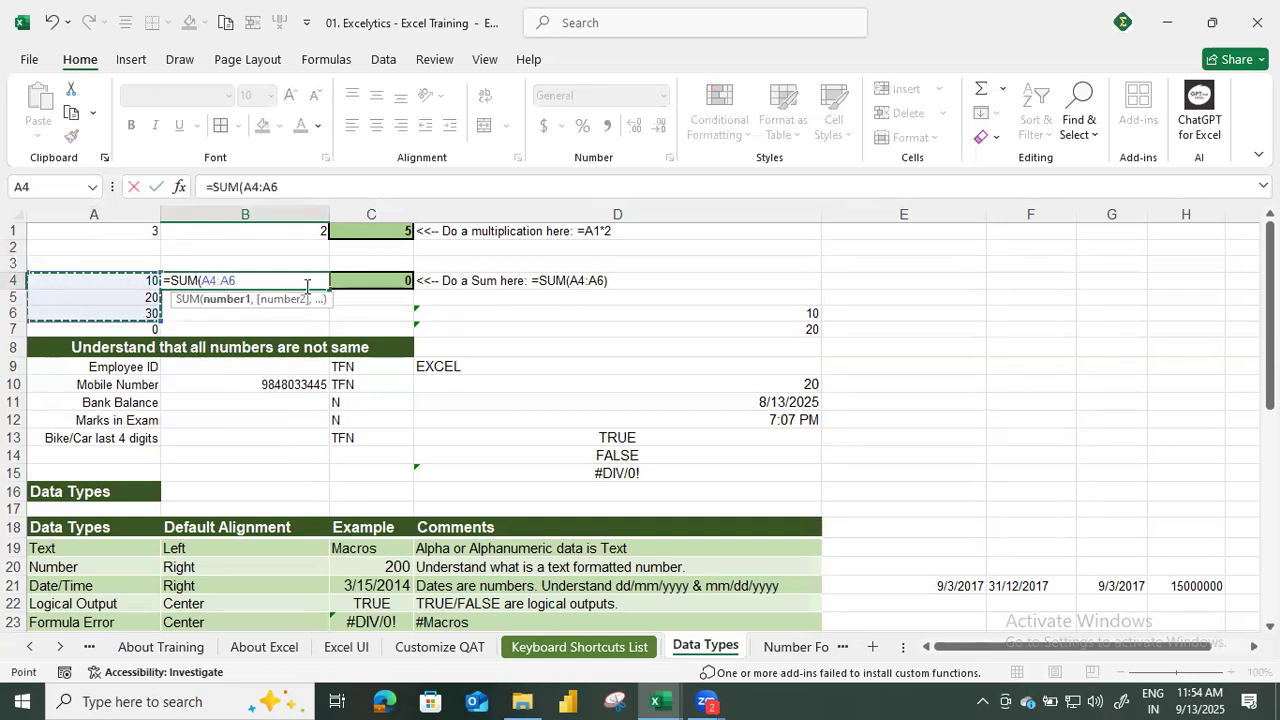
pyautogui.press('Return')
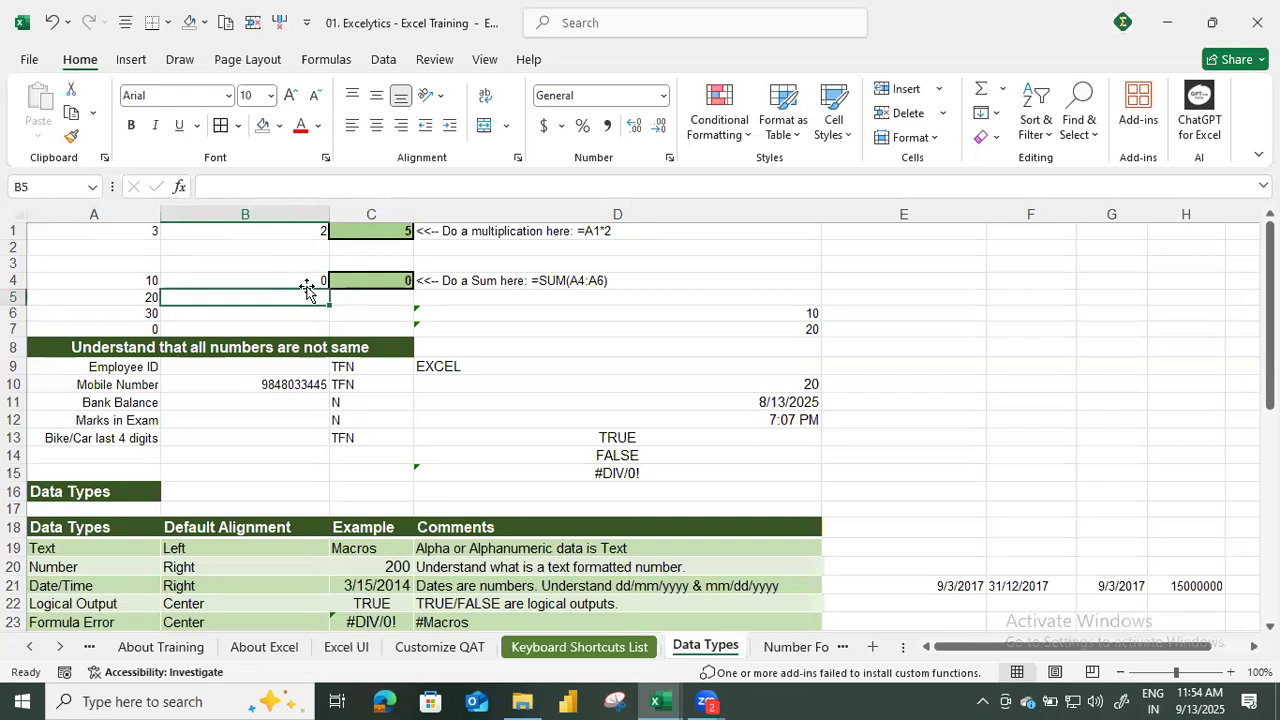
pyautogui.press('Up')
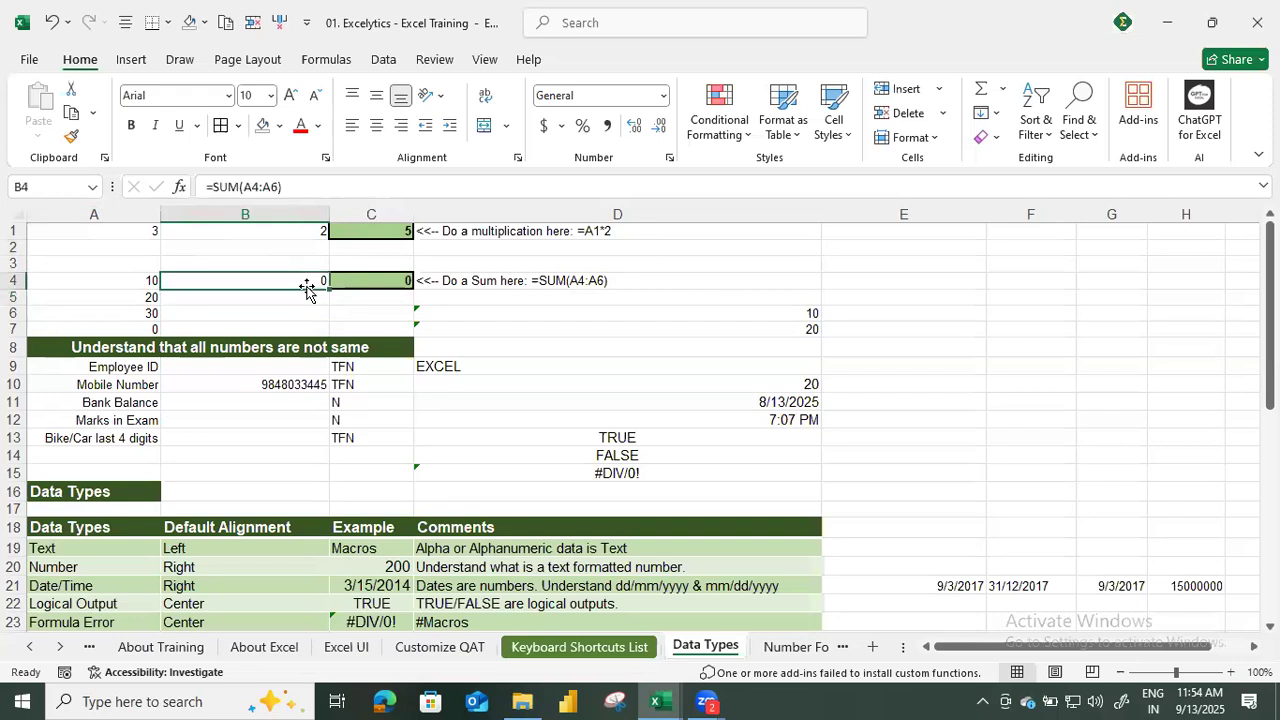
# Check the range used by the SUM formula in B4 and the contents of cells A4 to A6, ending on empty cell E3.
pyautogui.doubleClick(307, 287)
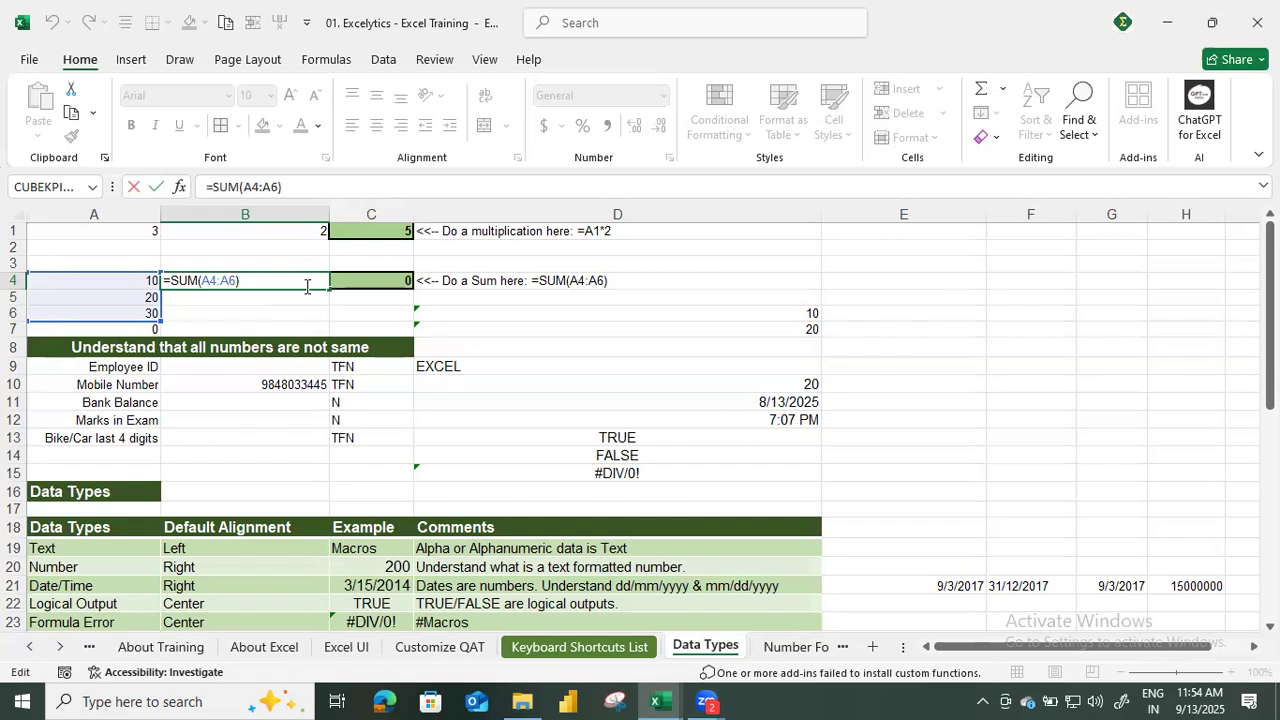
pyautogui.press('Return')
pyautogui.press('Left')
pyautogui.press('Up')
pyautogui.press('Down')
pyautogui.press('Down')
pyautogui.press('Up')
pyautogui.press('Up')
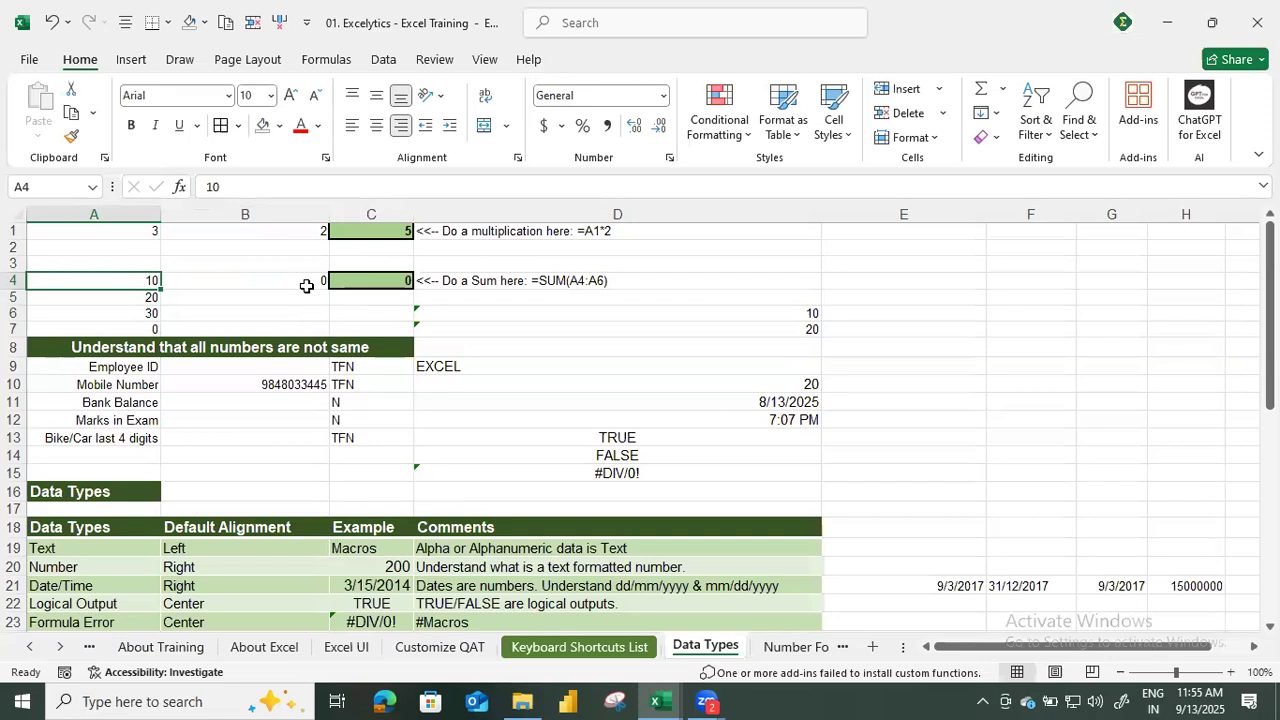
pyautogui.click(920, 266)
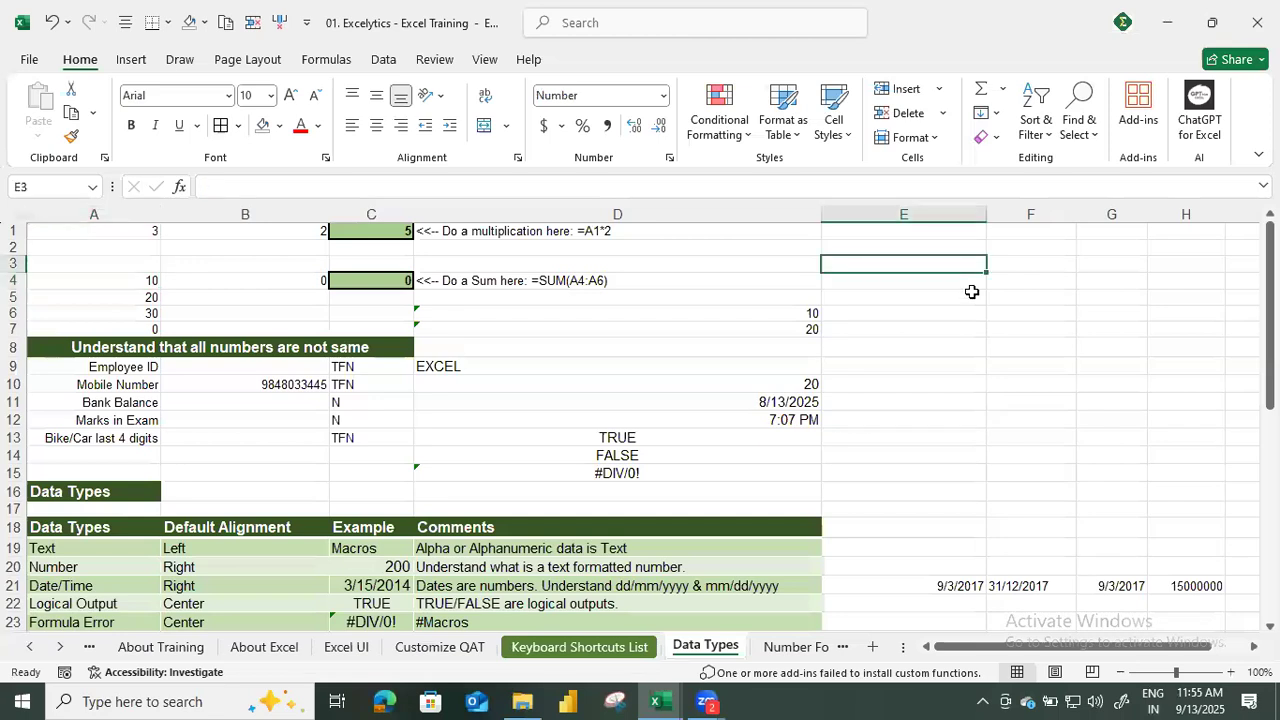
# Enter the values 10, 20 and 30 in cells E3, E4 and E5.
pyautogui.write('10')
pyautogui.press('Return')
pyautogui.write('20')
pyautogui.press('Return')
pyautogui.write('30')
pyautogui.press('Tab')
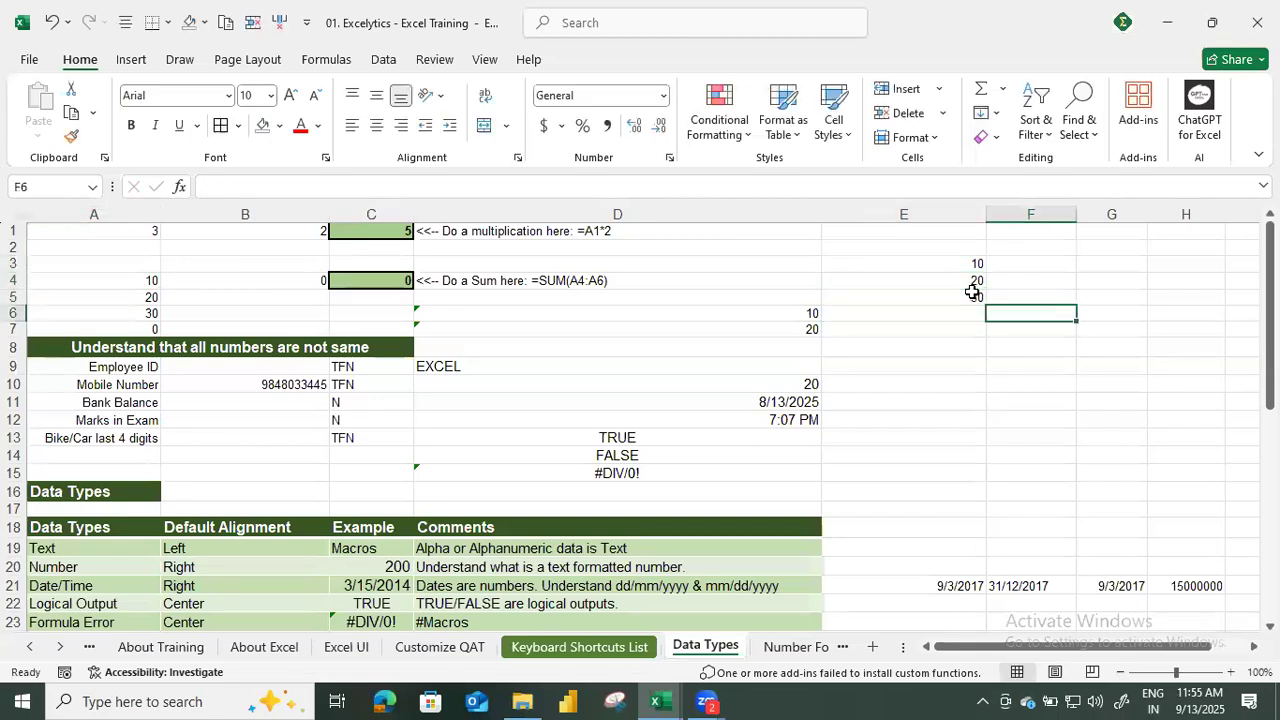
pyautogui.press('Up')
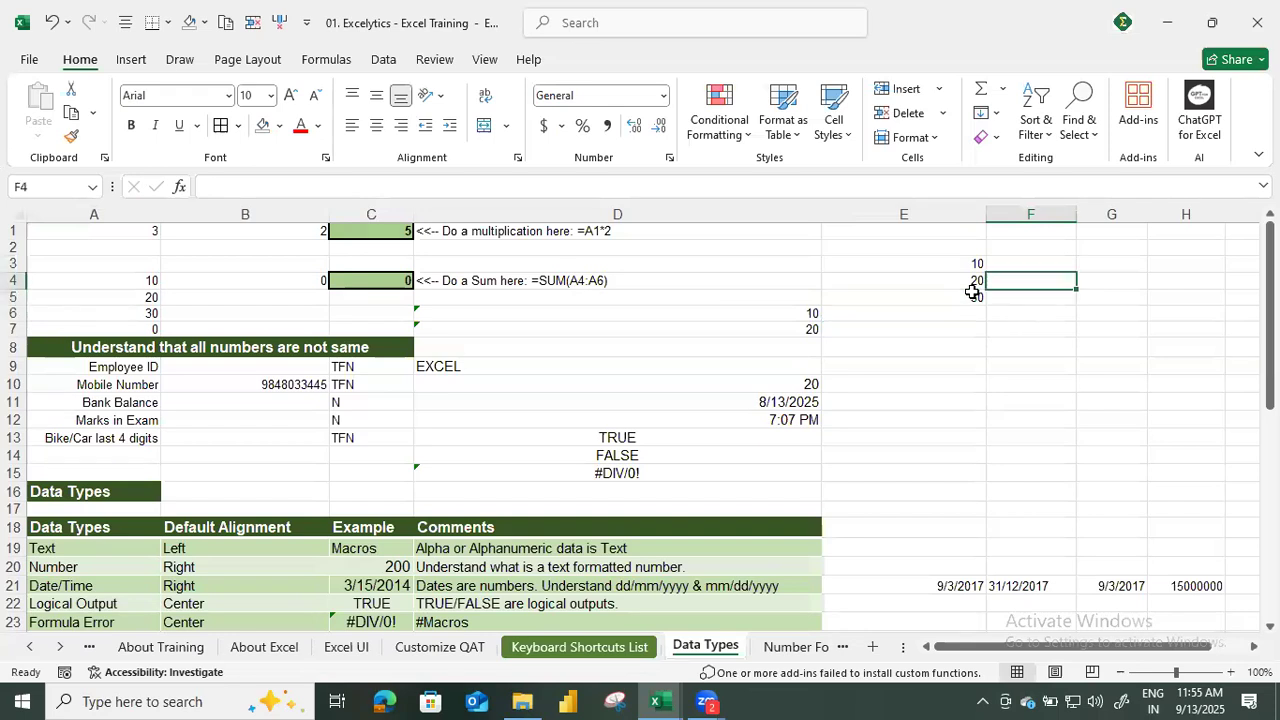
# Enter the formula =SUM(E3:E5) in cell E6.
pyautogui.click(973, 291)
pyautogui.press('Down')
pyautogui.write('=SUM(')
pyautogui.press('Up')
pyautogui.press('Up')
pyautogui.press('Up')
pyautogui.hotkey('shift', 'Down')
pyautogui.hotkey('shift', 'Down')
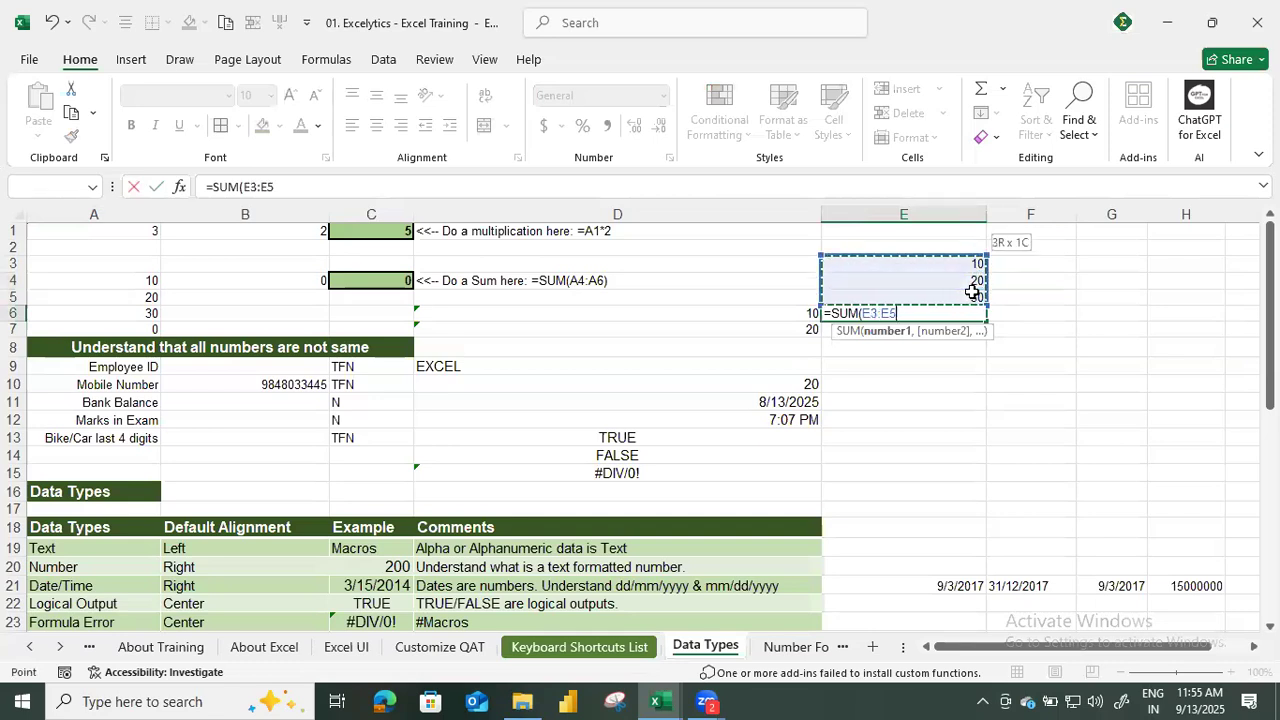
pyautogui.press('Return')
# Check which range the SUM formula in cell A7 refers to, leaving it unchanged.
pyautogui.press('Left')
pyautogui.press('Left')
pyautogui.press('Left')
pyautogui.press('Left')
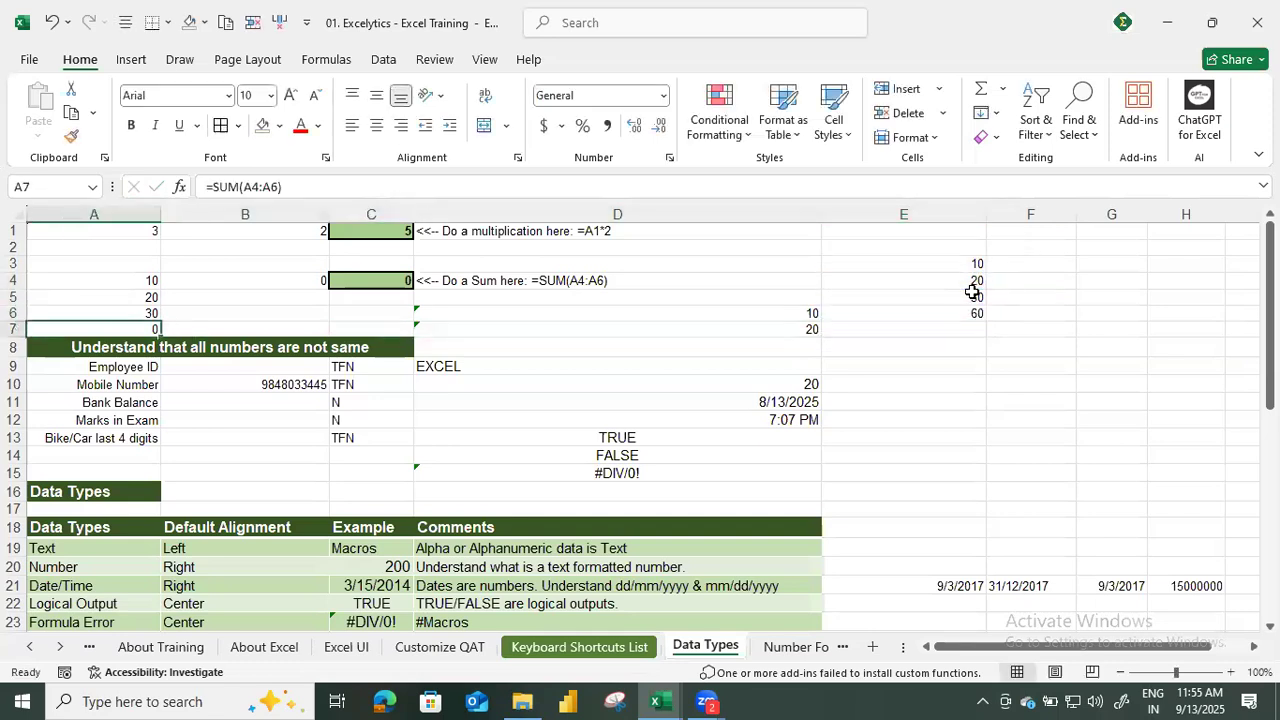
pyautogui.press('F2')
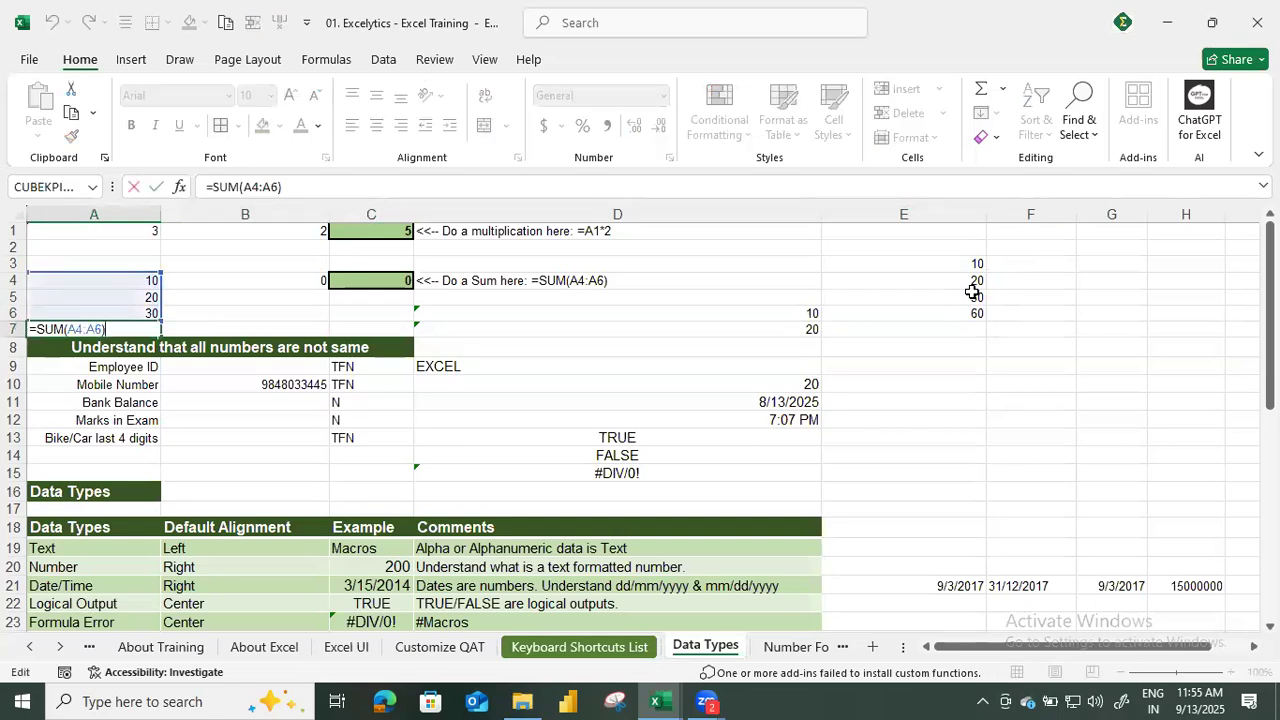
pyautogui.press('Return')
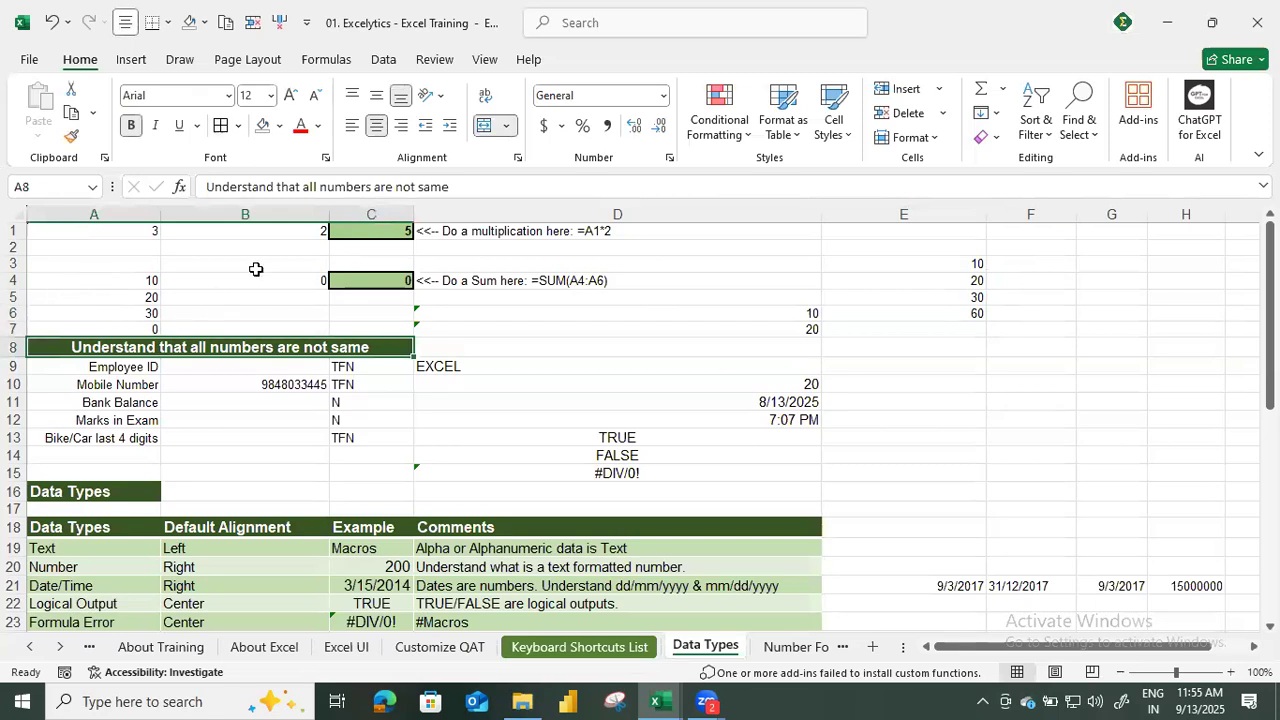
# Re-enter the value 30 in cell A6 so that it is stored as a number.
pyautogui.press('Up')
pyautogui.press('Up')
pyautogui.hotkey('shift', 'Down')
pyautogui.doubleClick(303, 190)
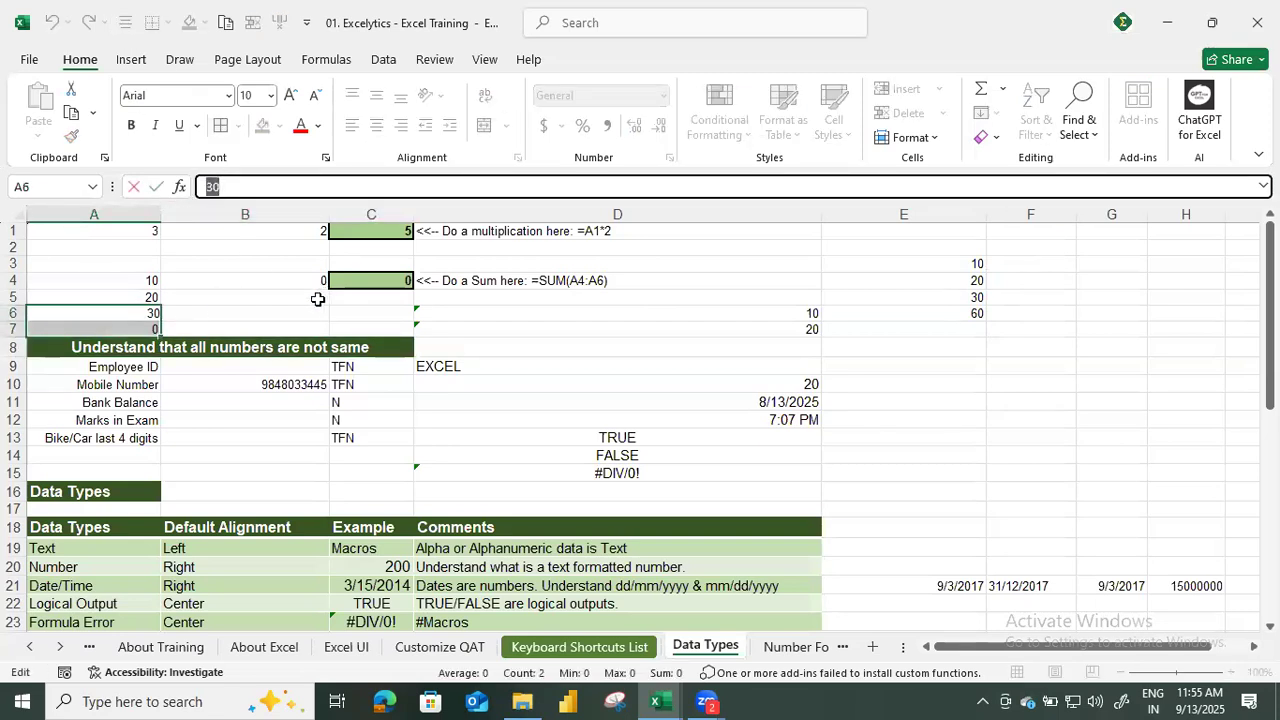
pyautogui.press('Return')
# Examine the value stored in cell E5 and commit it unchanged.
pyautogui.click(945, 287)
pyautogui.click(850, 291)
pyautogui.doubleClick(250, 184)
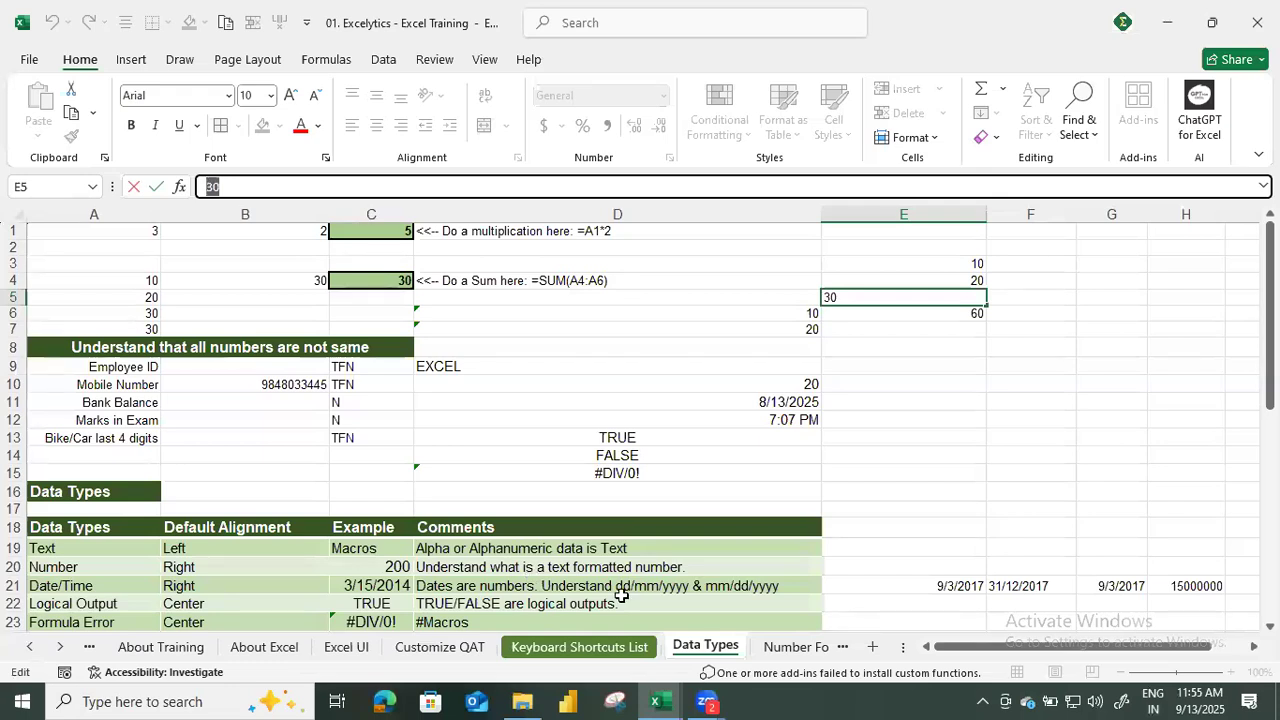
pyautogui.press('Return')
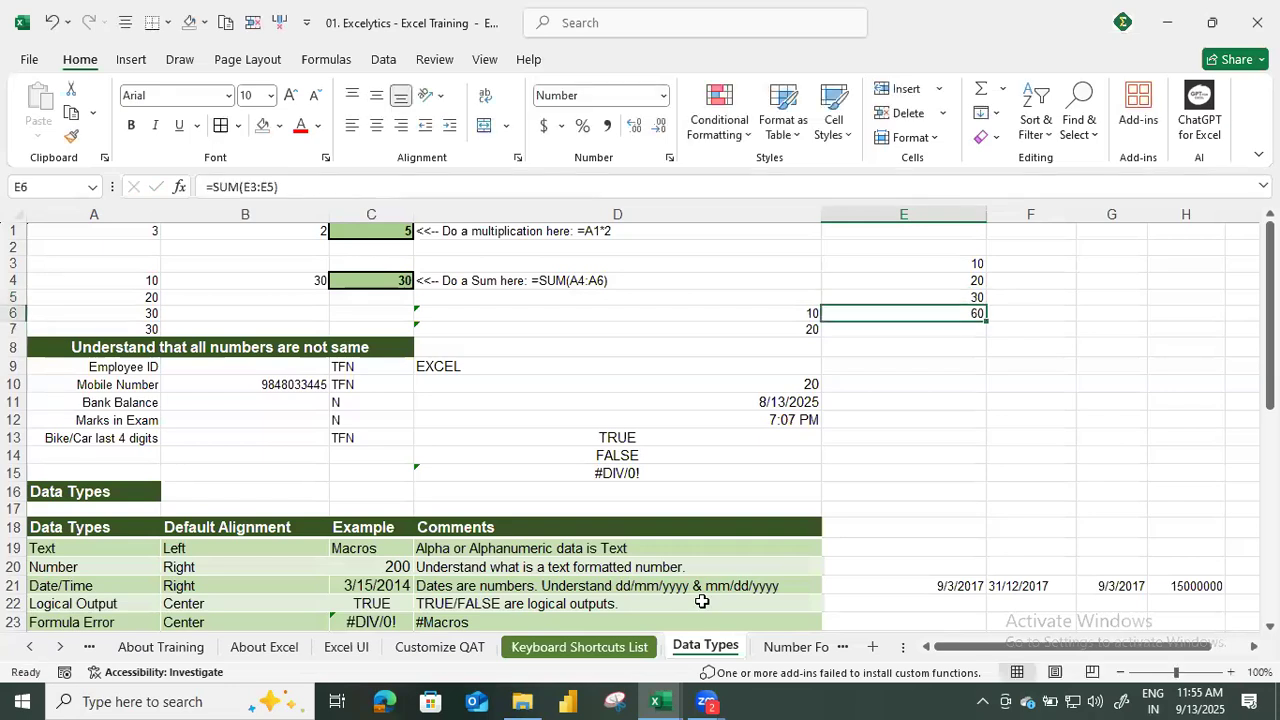
# Return to the SUM formula in A7 and inspect its highlighted source cells again.
pyautogui.press('Left')
pyautogui.press('Left')
pyautogui.press('Left')
pyautogui.press('Left')
pyautogui.press('Down')
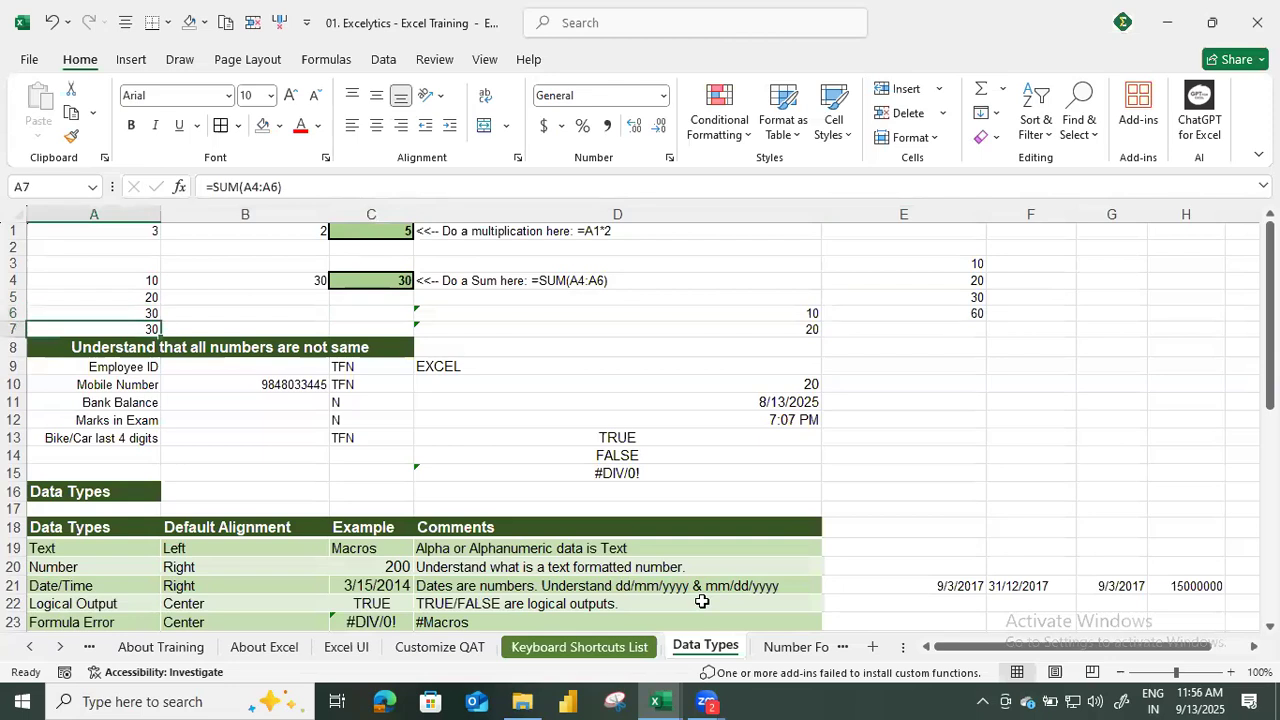
pyautogui.hotkey('ctrl', 'p')
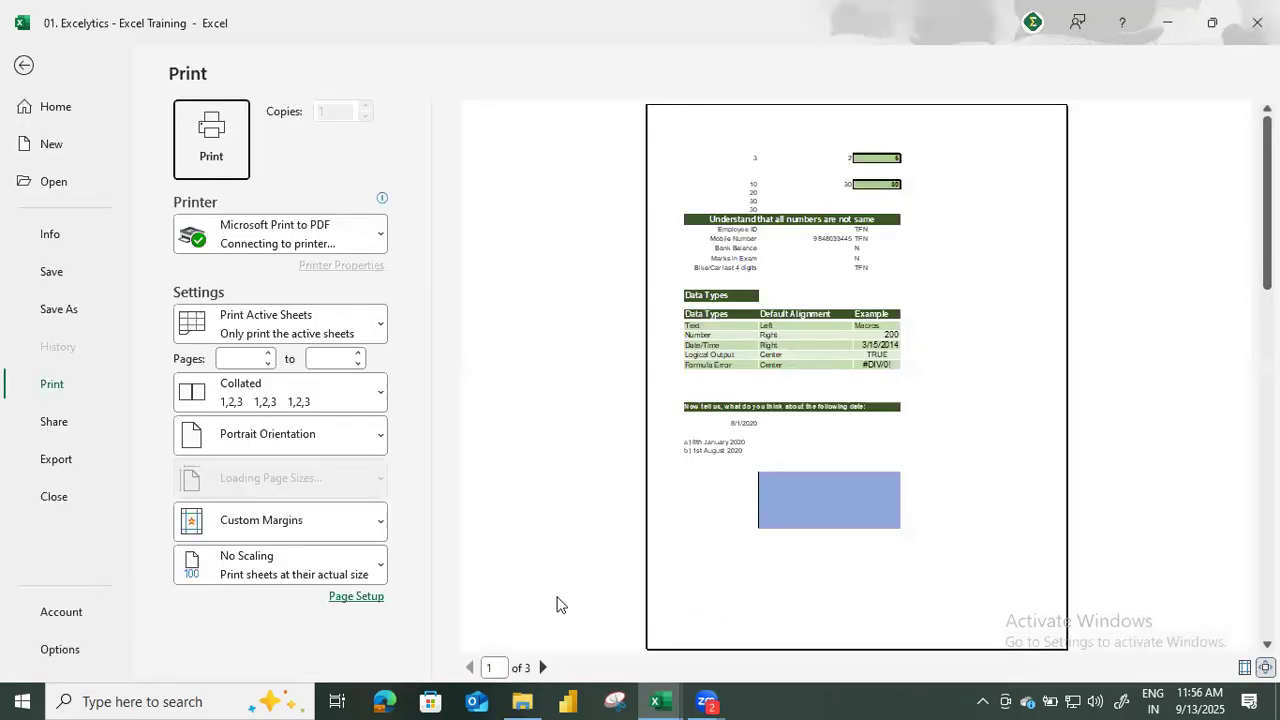
pyautogui.click(24, 66)
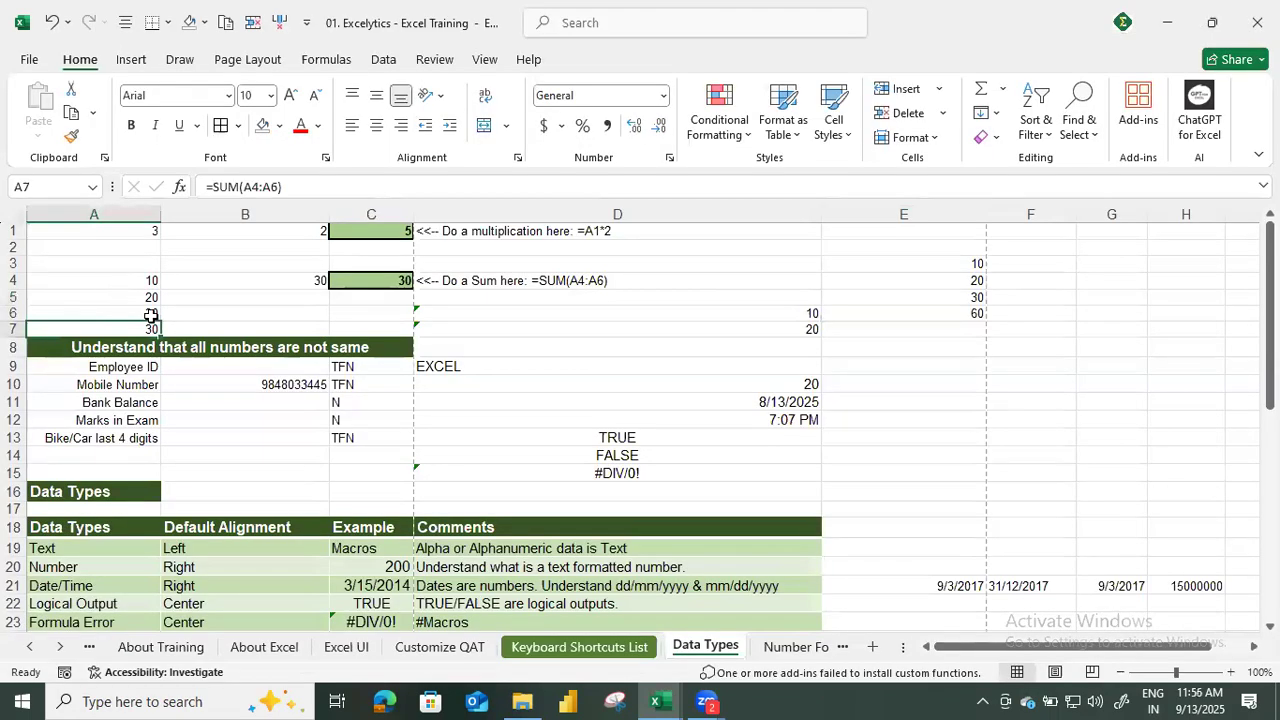
pyautogui.press('F2')
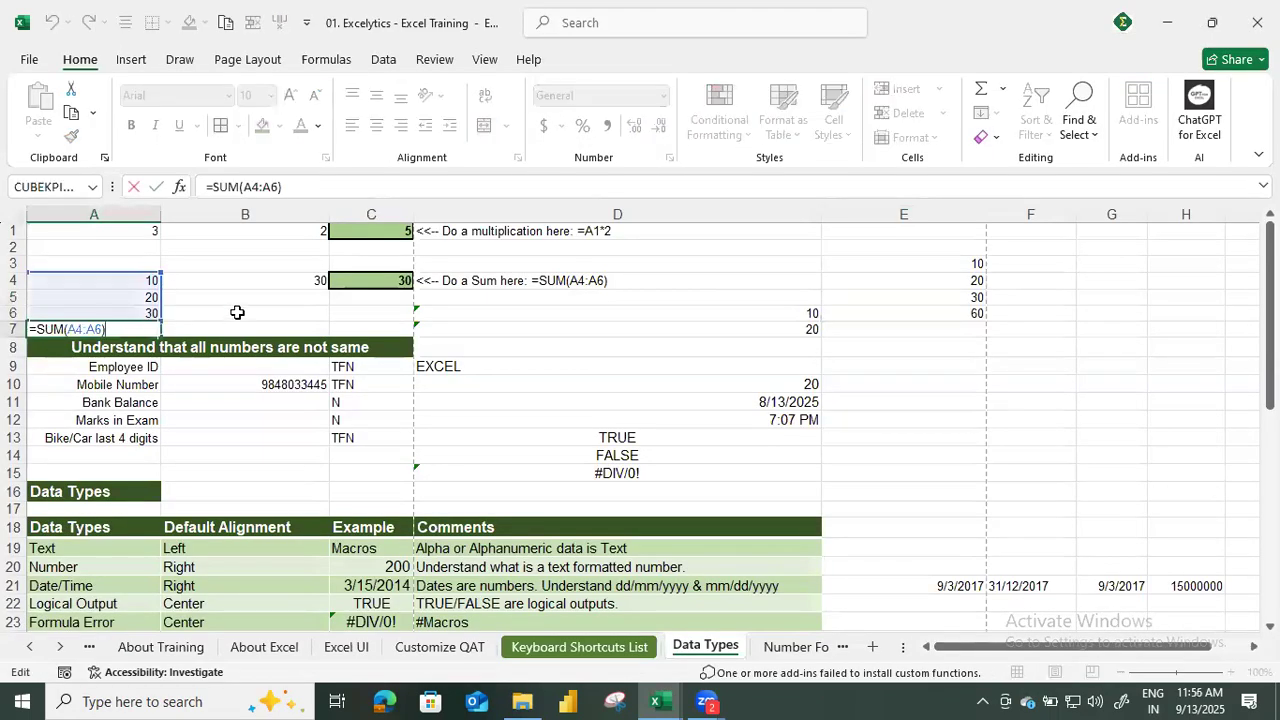
# Compare the contents and number formats of cells A4 to A7 with those of cells E3 to E6.
pyautogui.click(120, 310)
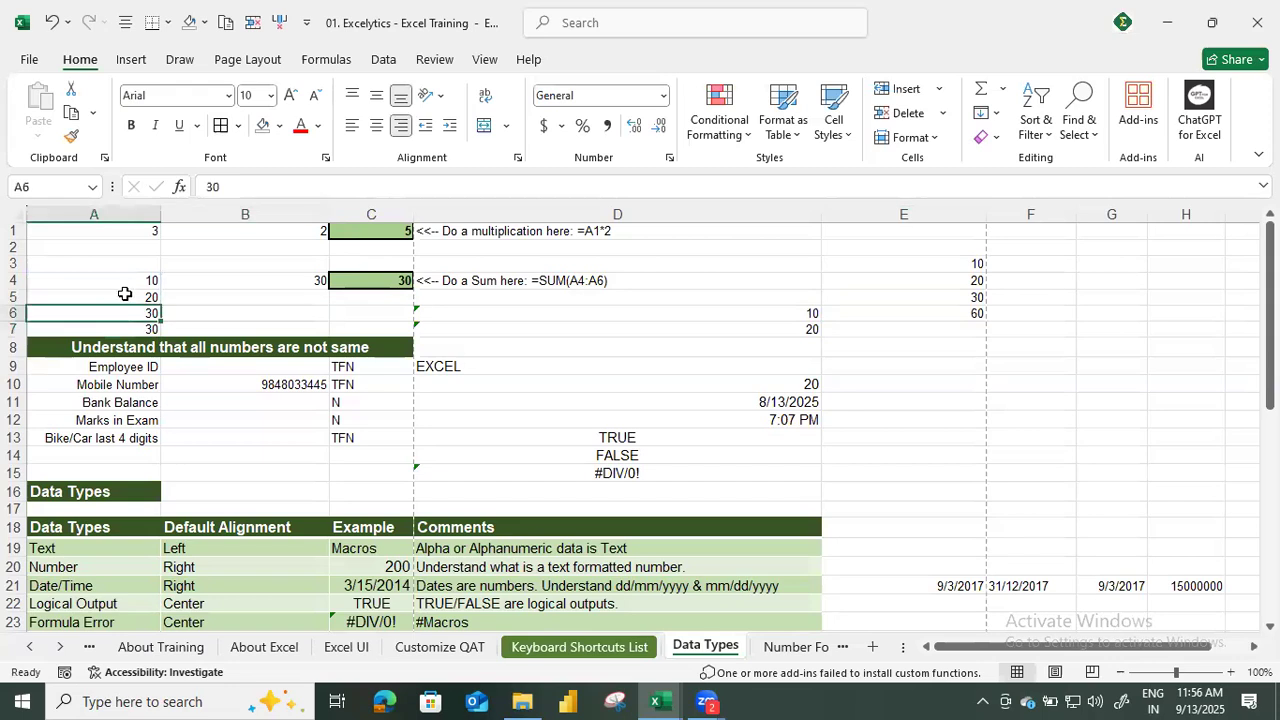
pyautogui.click(124, 293)
pyautogui.click(130, 281)
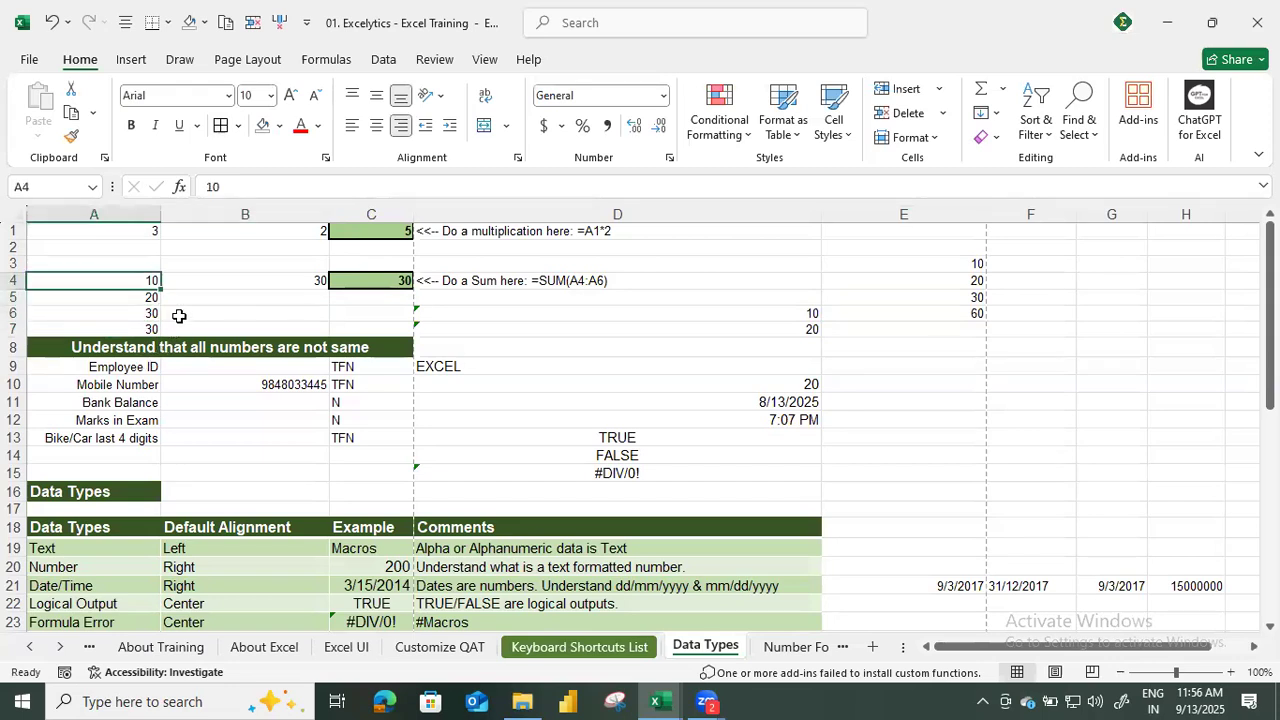
pyautogui.click(122, 296)
pyautogui.click(120, 312)
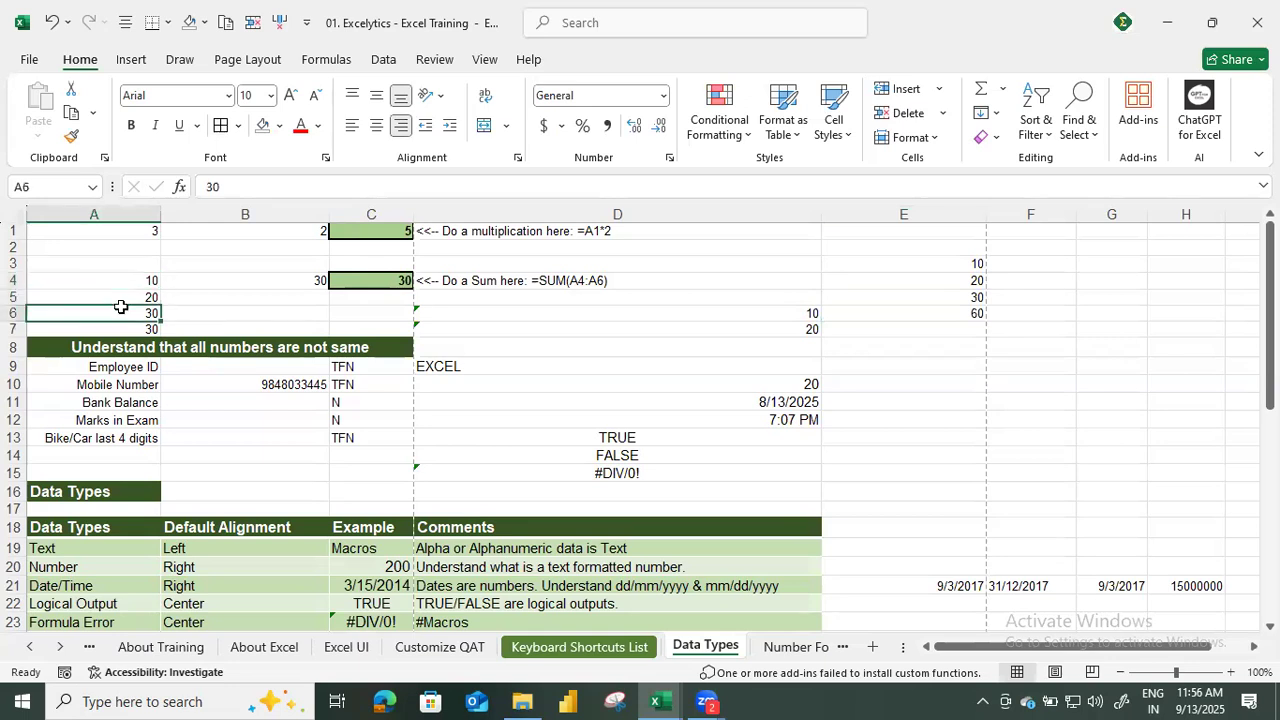
pyautogui.click(122, 329)
pyautogui.click(927, 266)
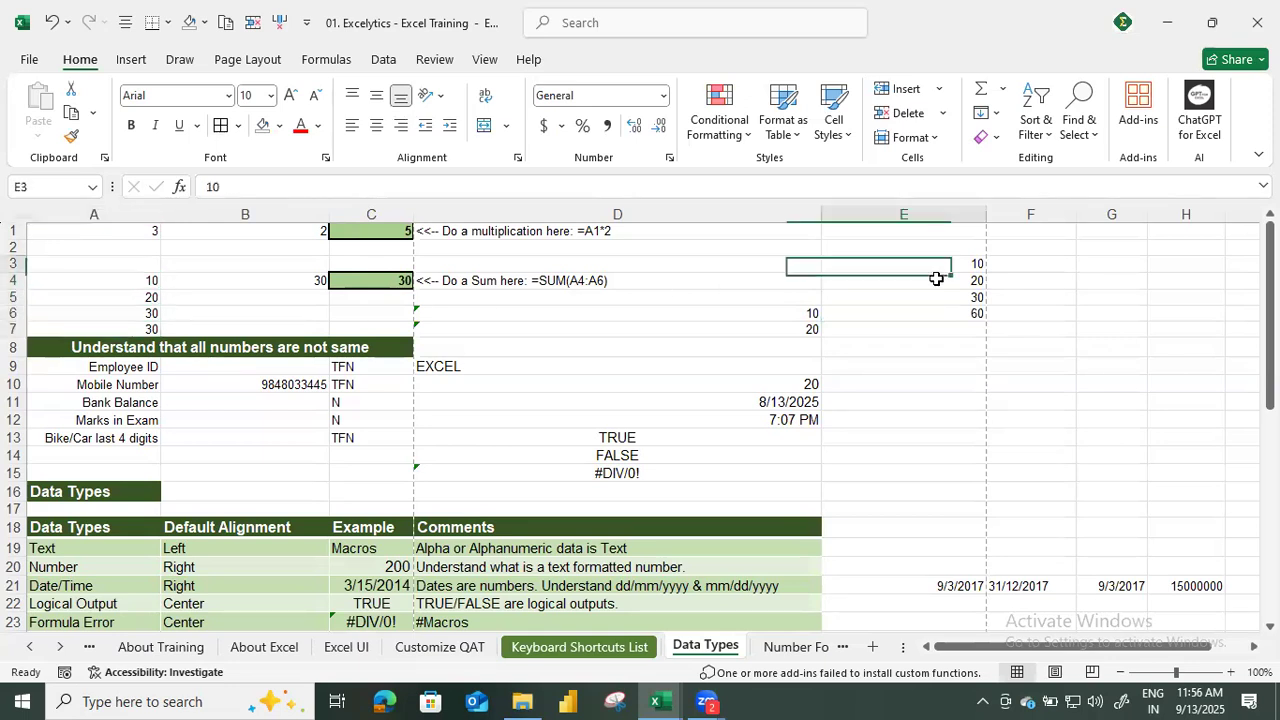
pyautogui.click(935, 295)
pyautogui.moveTo(934, 265); pyautogui.dragTo(940, 311)
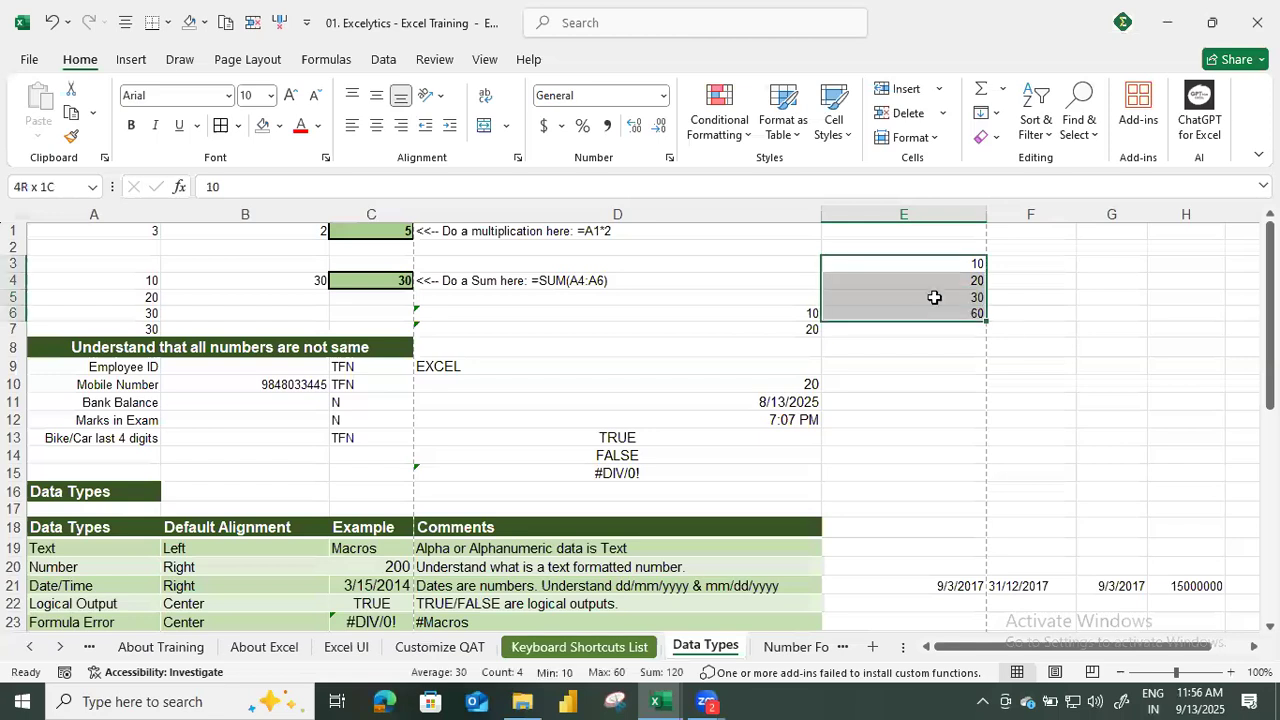
# Set the number format of cells E3 to E5 to General.
pyautogui.click(915, 266)
pyautogui.keyDown('shift'); pyautogui.click(915, 293); pyautogui.keyUp('shift')
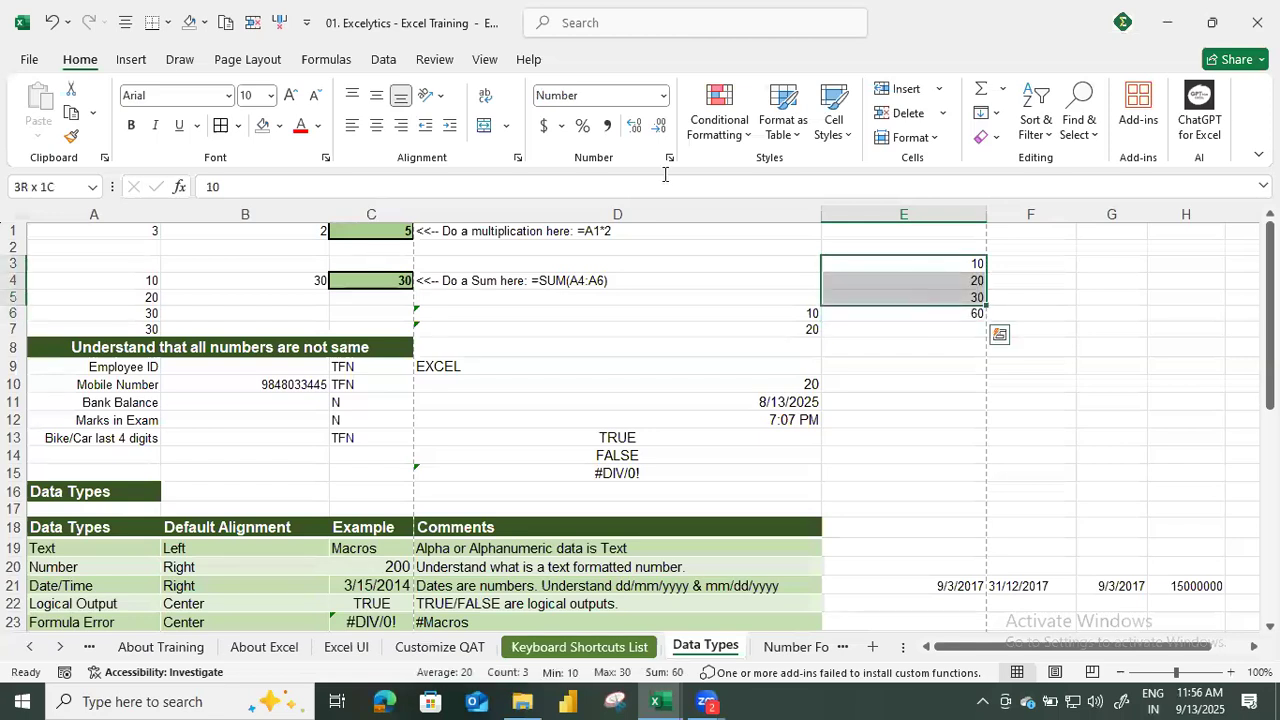
pyautogui.click(583, 96)
pyautogui.write('General')
pyautogui.press('Return')
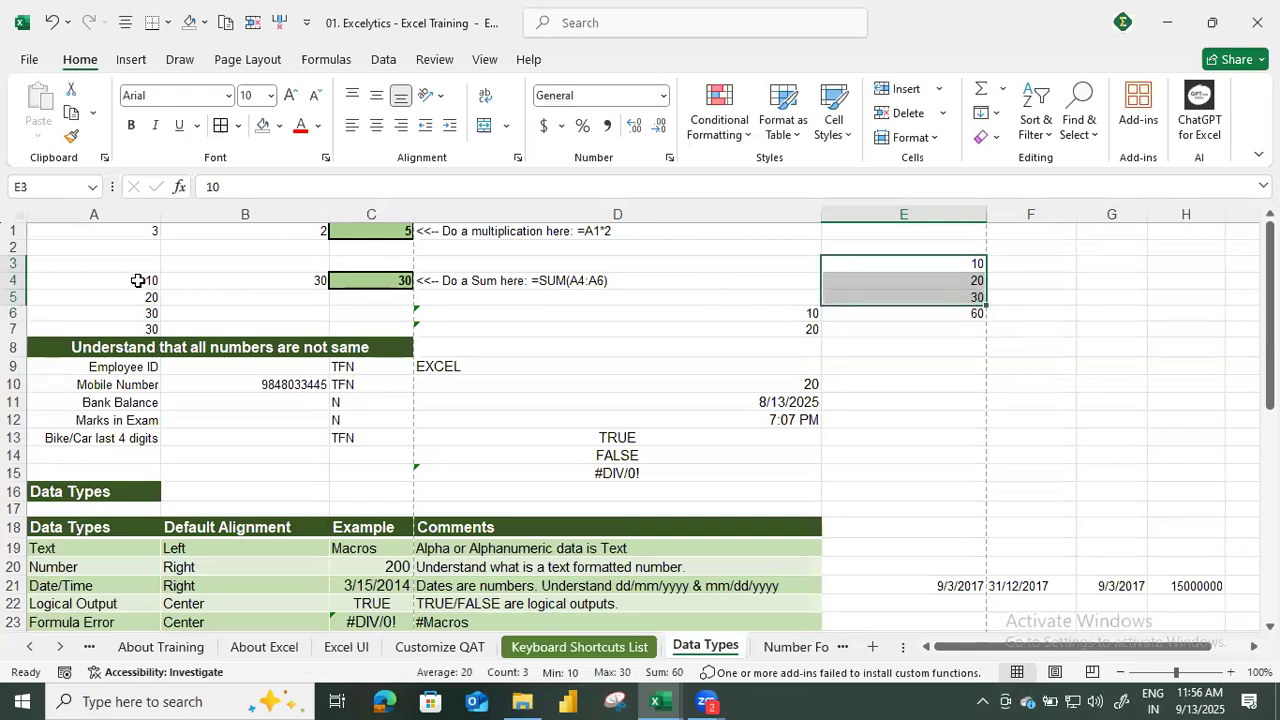
# Examine the SUM formulas in A7 and B4, the range they use, and the surrounding block A3 to C7.
pyautogui.click(125, 314)
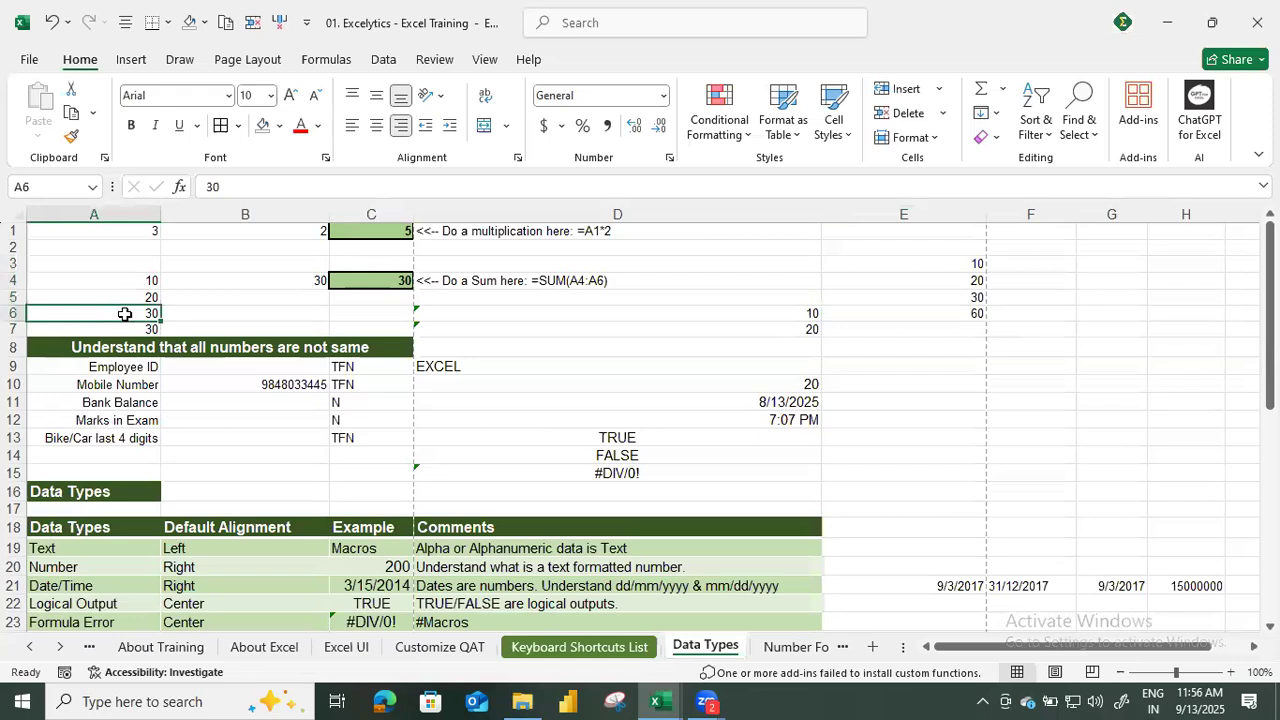
pyautogui.click(130, 325)
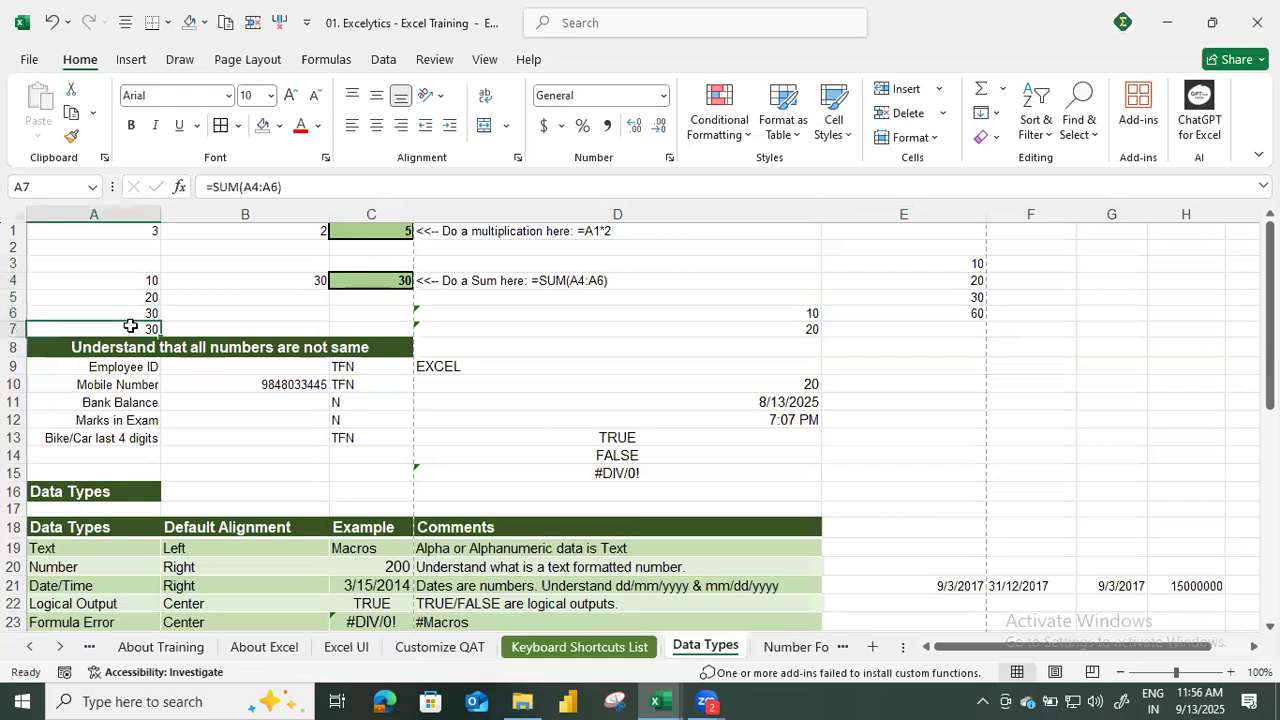
pyautogui.click(289, 280)
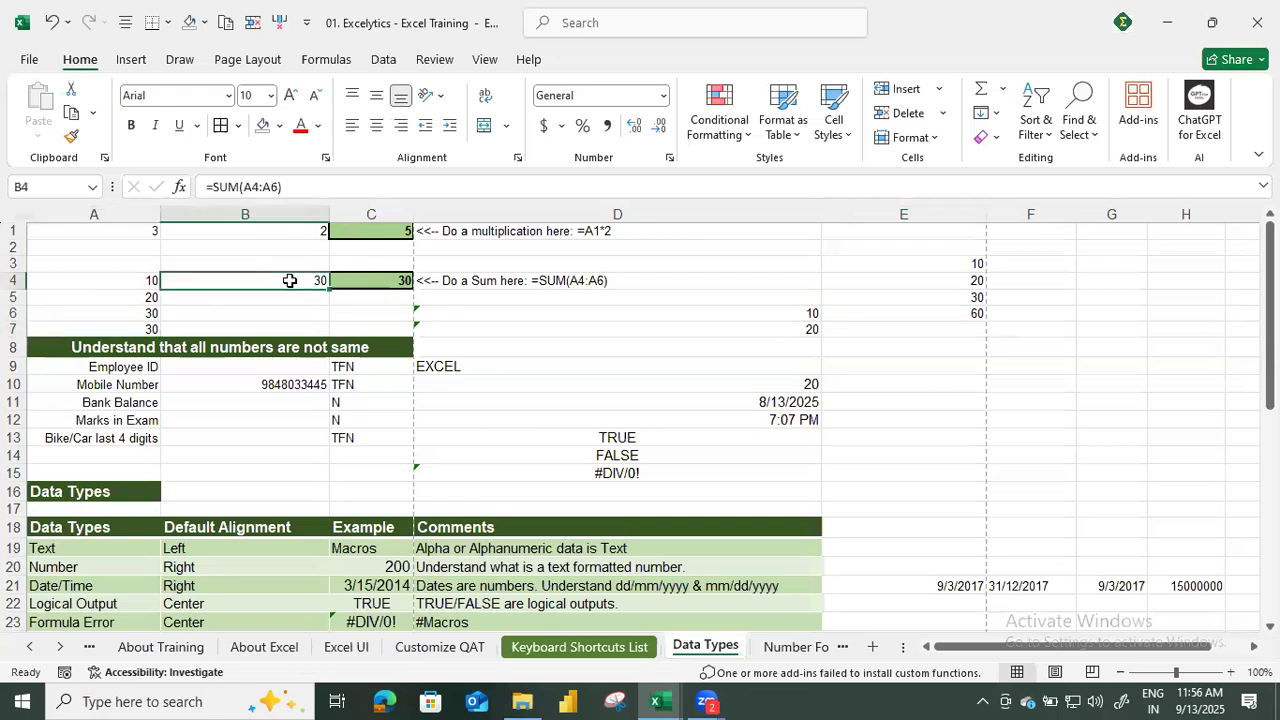
pyautogui.click(275, 190)
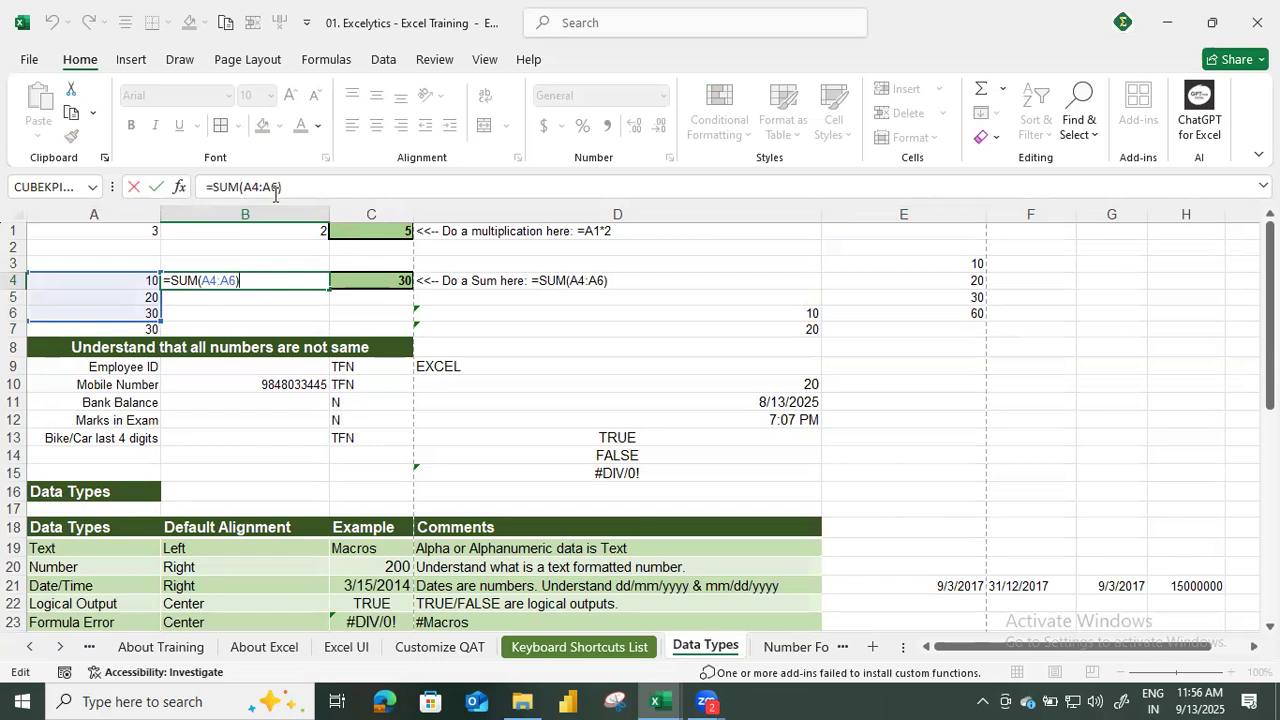
pyautogui.press('Return')
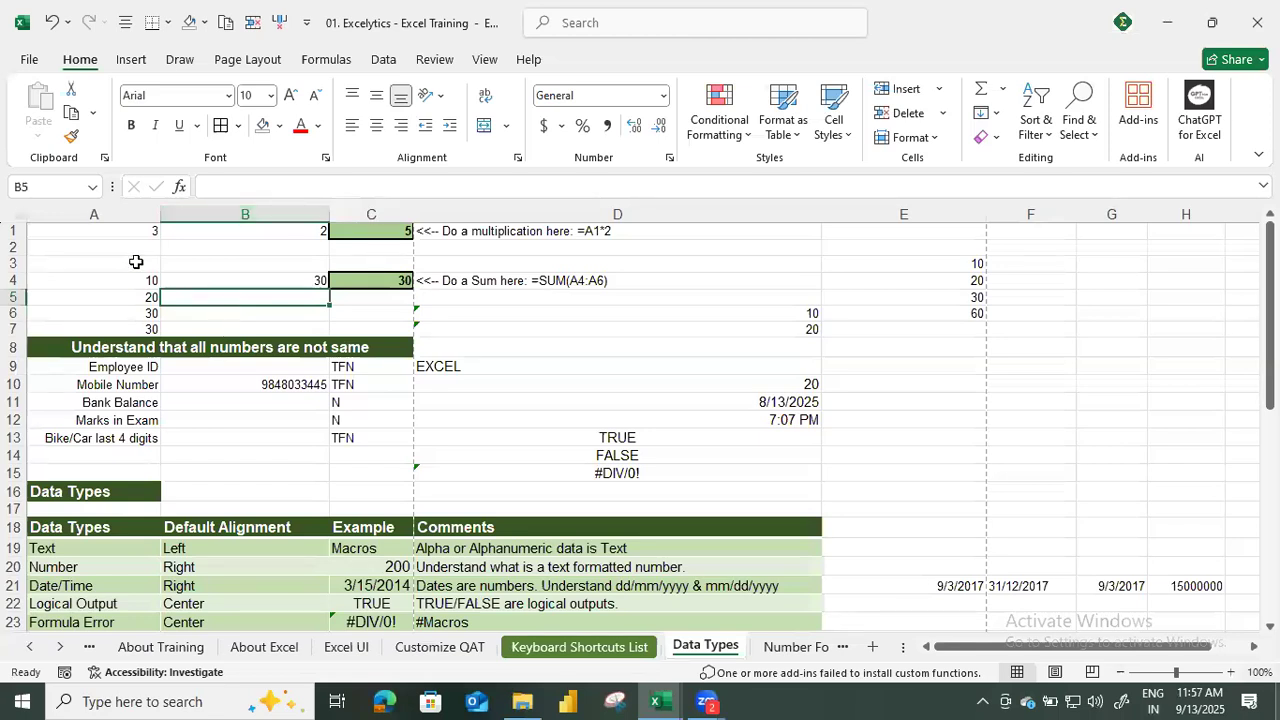
pyautogui.moveTo(145, 282); pyautogui.dragTo(158, 325)
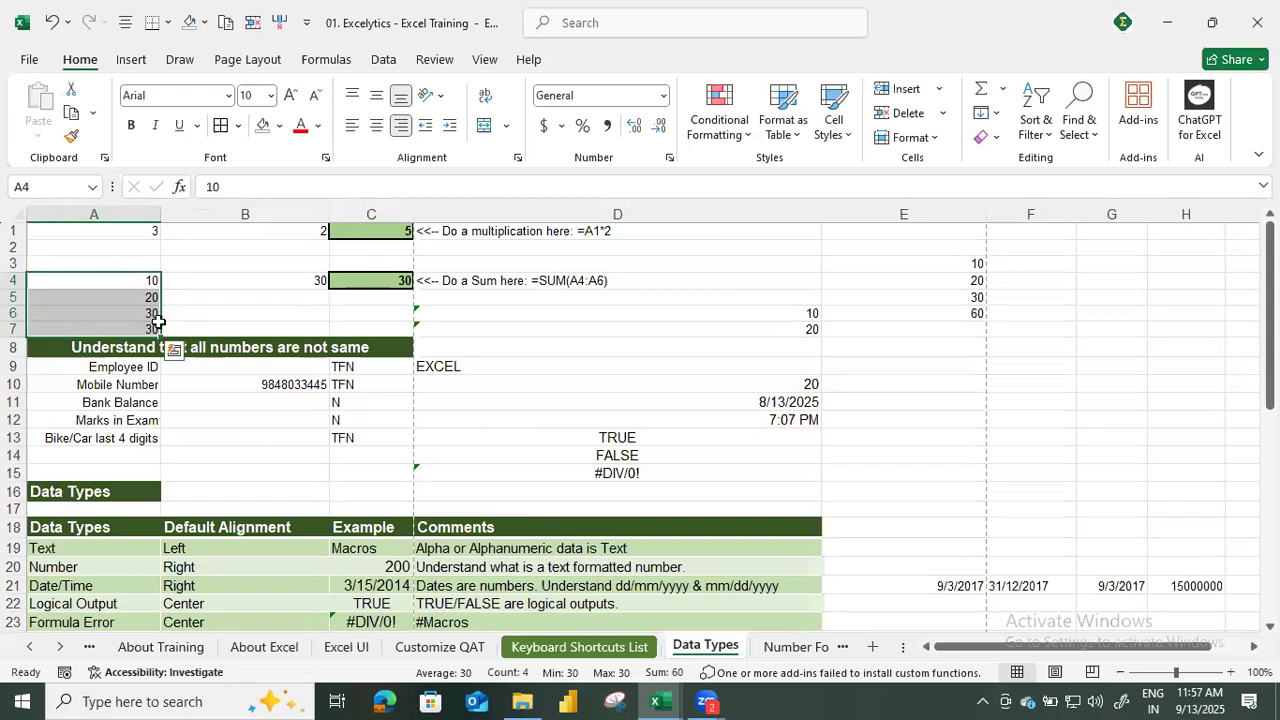
pyautogui.scroll(-1, 345, 390)
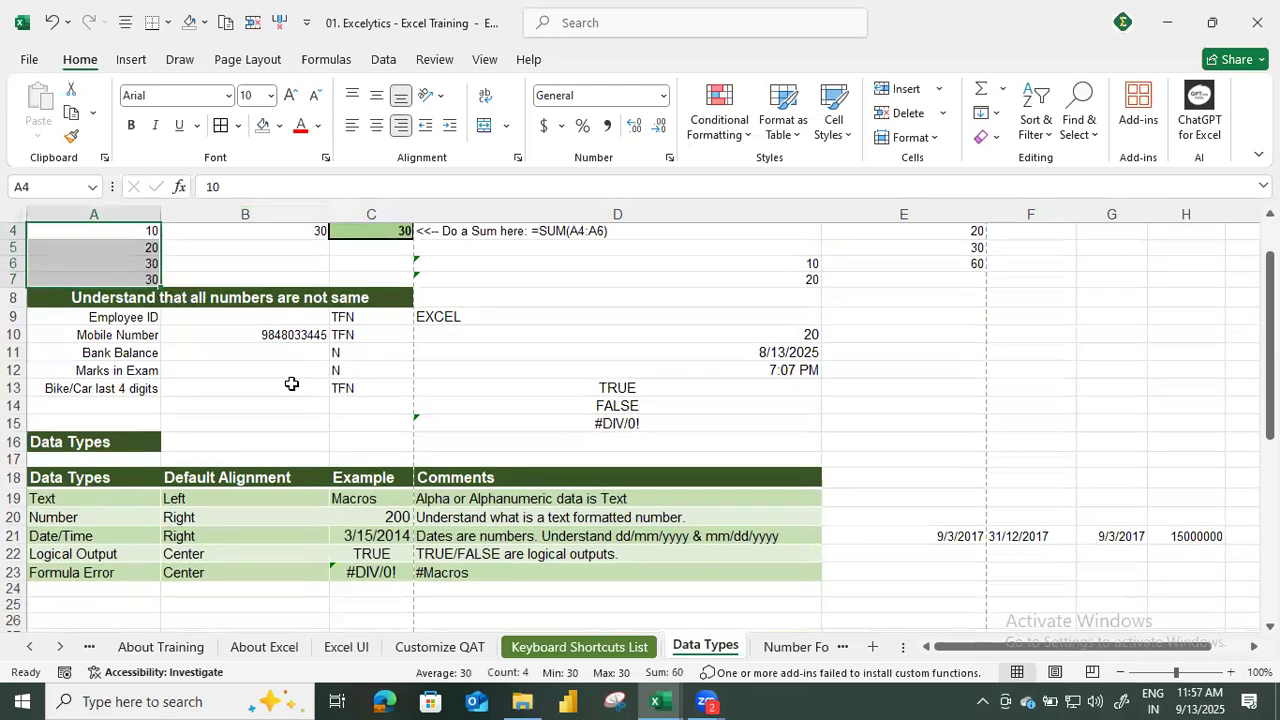
pyautogui.scroll(1, 289, 380)
pyautogui.moveTo(130, 260); pyautogui.dragTo(394, 310)
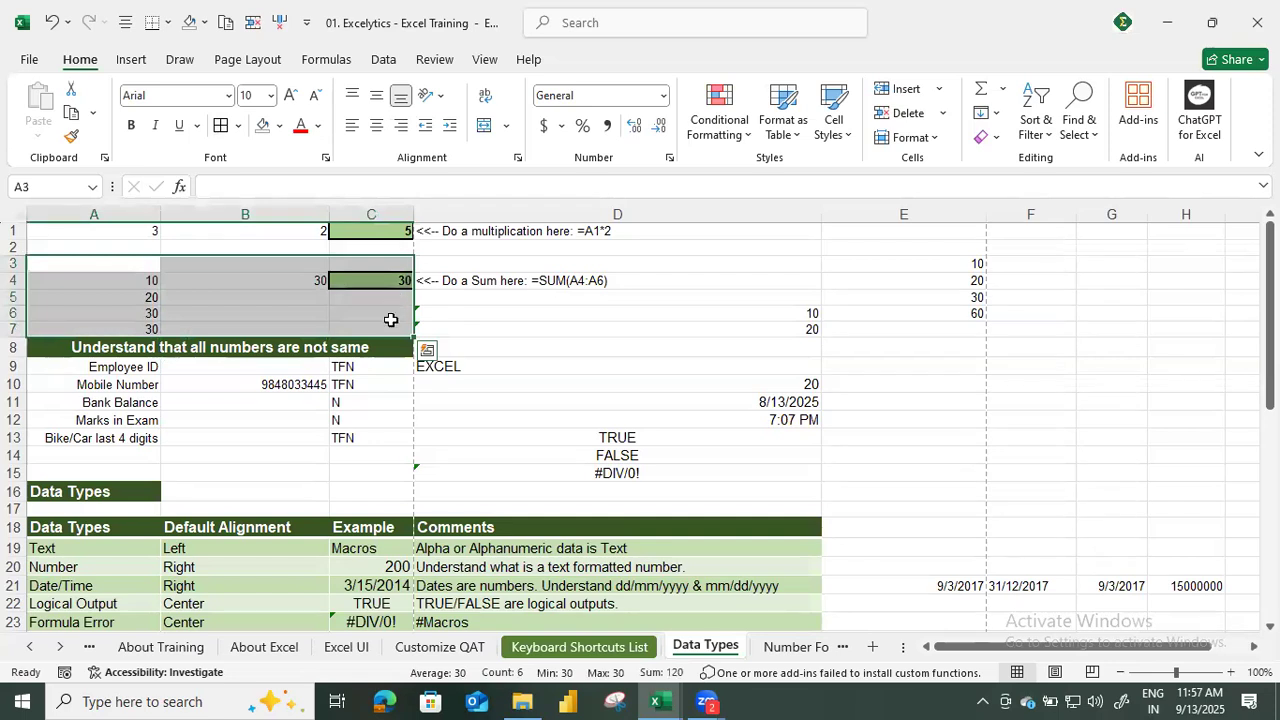
# Clear the contents of cells B9 to C14 beside the employee ID, mobile number and other labels.
pyautogui.scroll(-1, 376, 363)
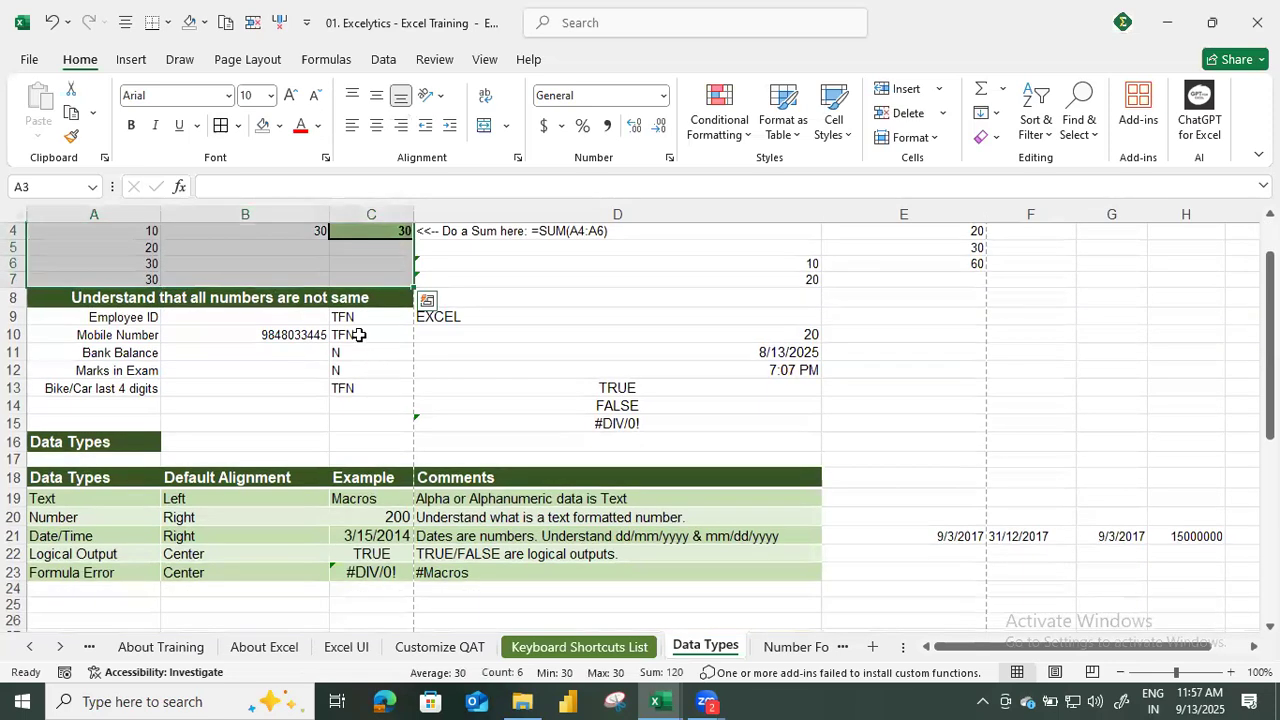
pyautogui.click(360, 335)
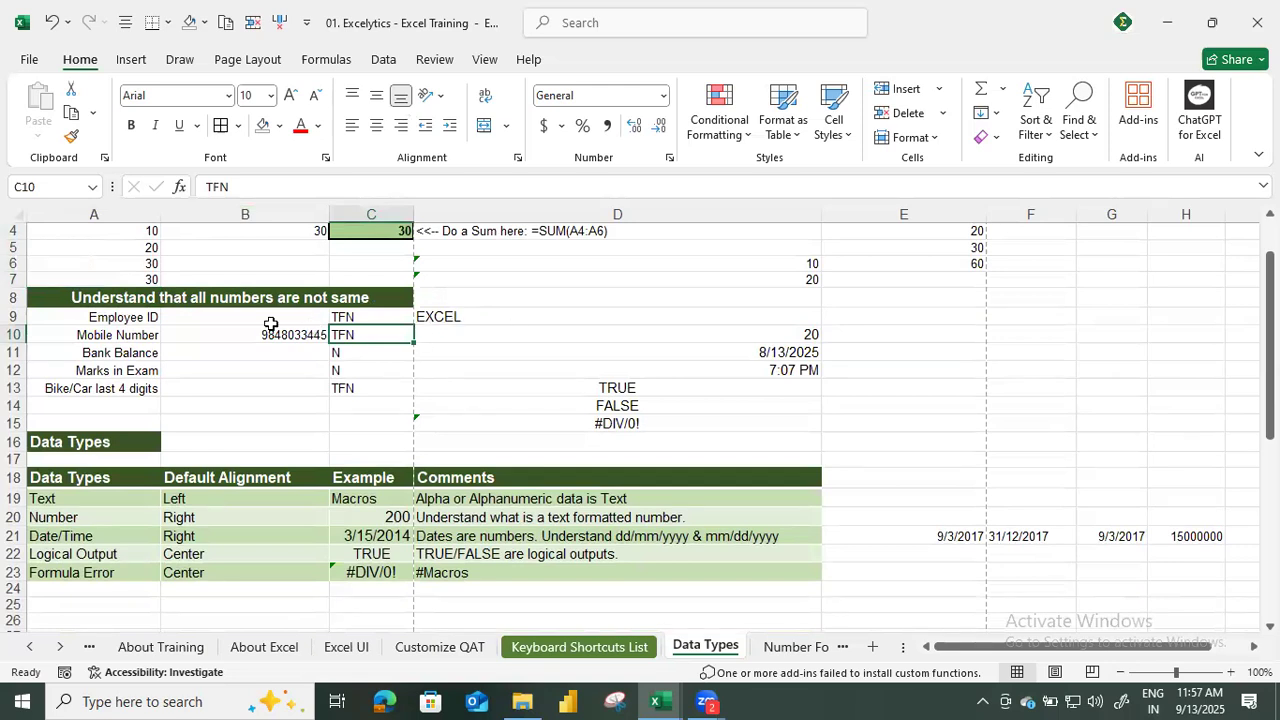
pyautogui.moveTo(280, 318); pyautogui.dragTo(370, 400)
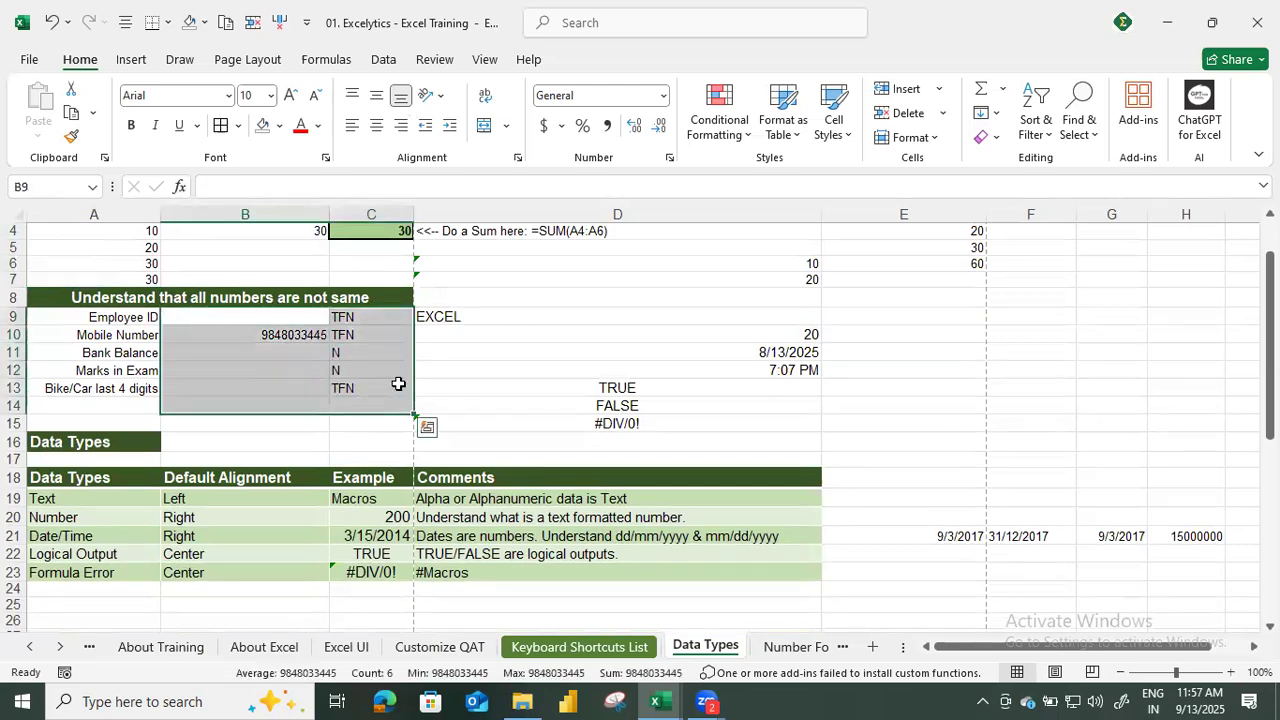
pyautogui.press('Delete')
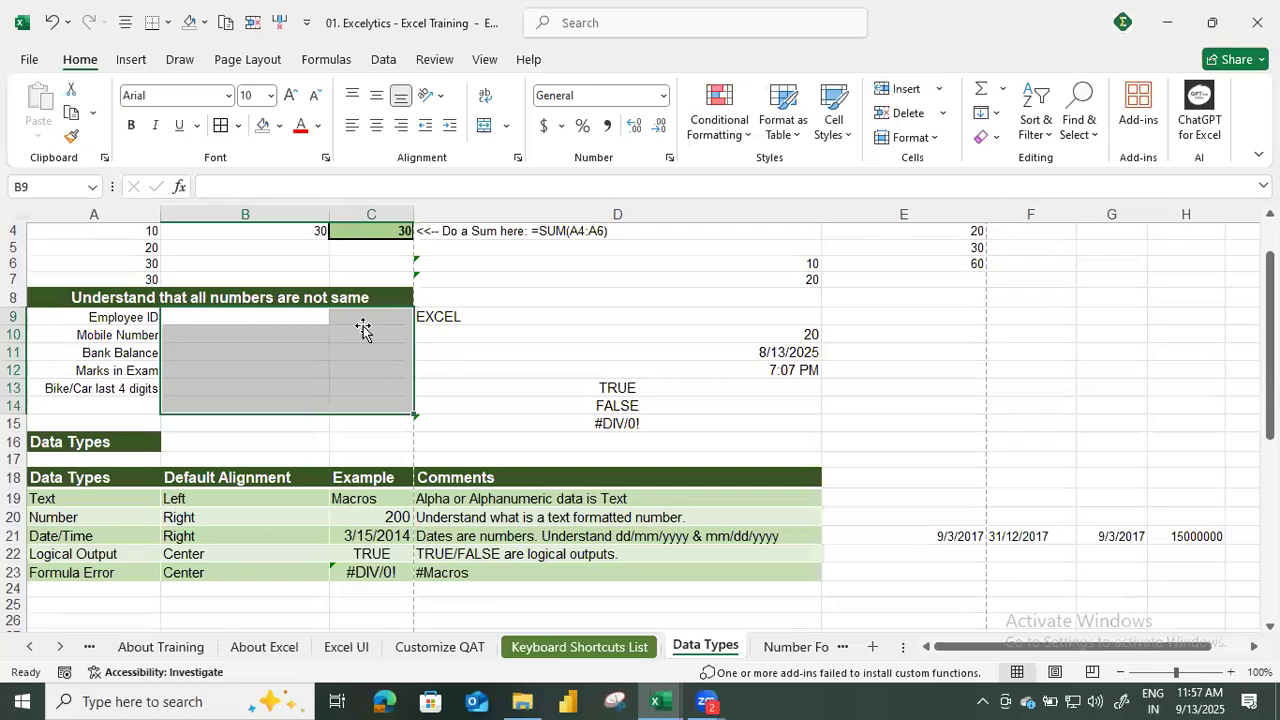
pyautogui.click(365, 334)
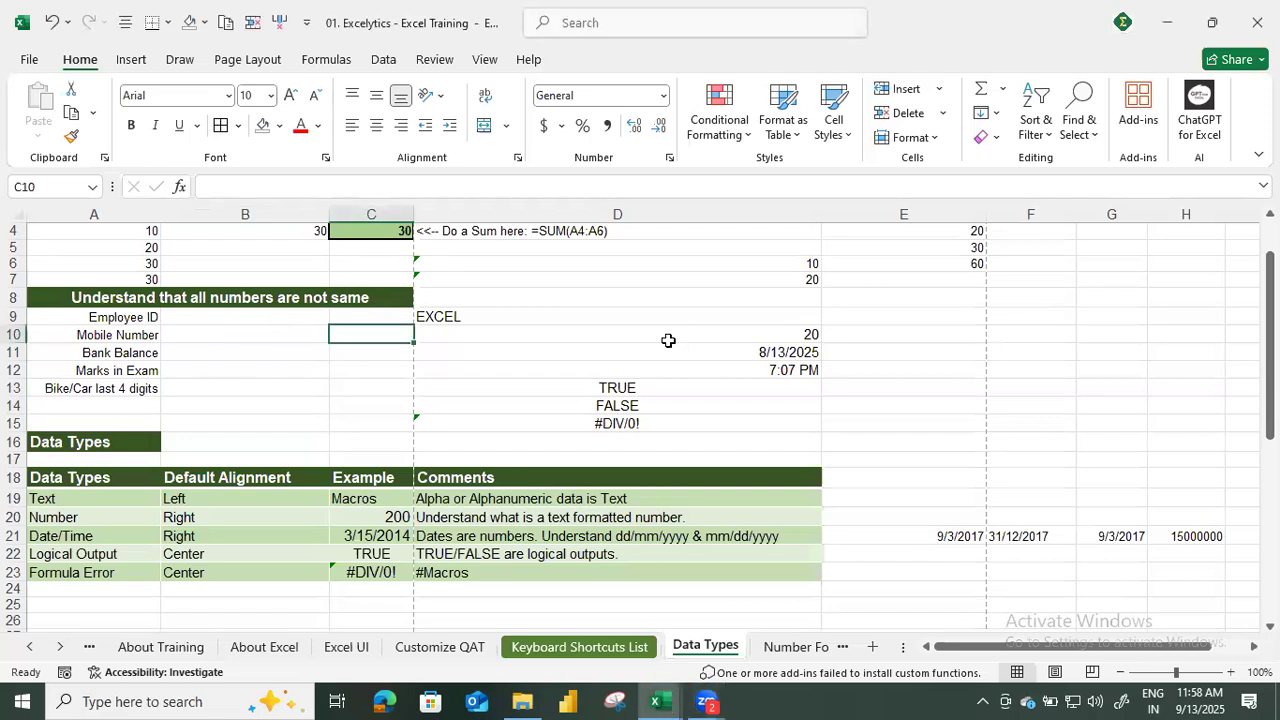
# Fill in an example employee ID in B9 and a mobile number in B10.
pyautogui.click(295, 316)
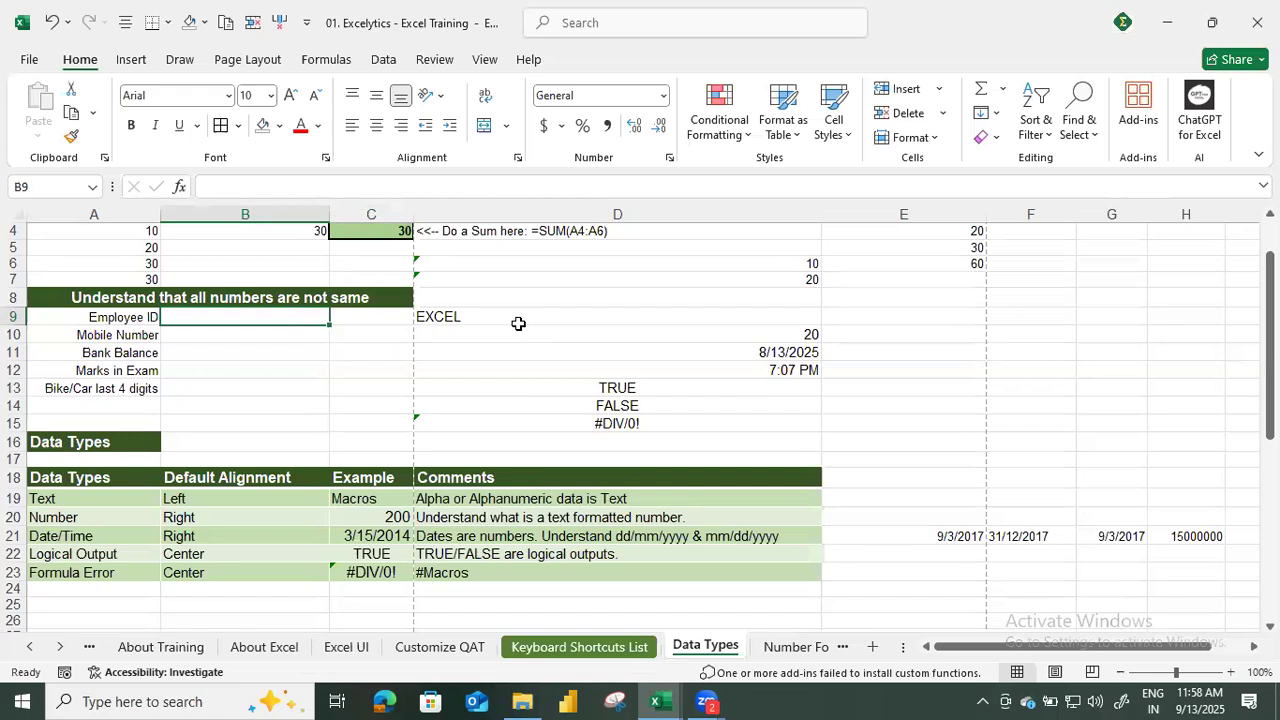
pyautogui.write('90864')
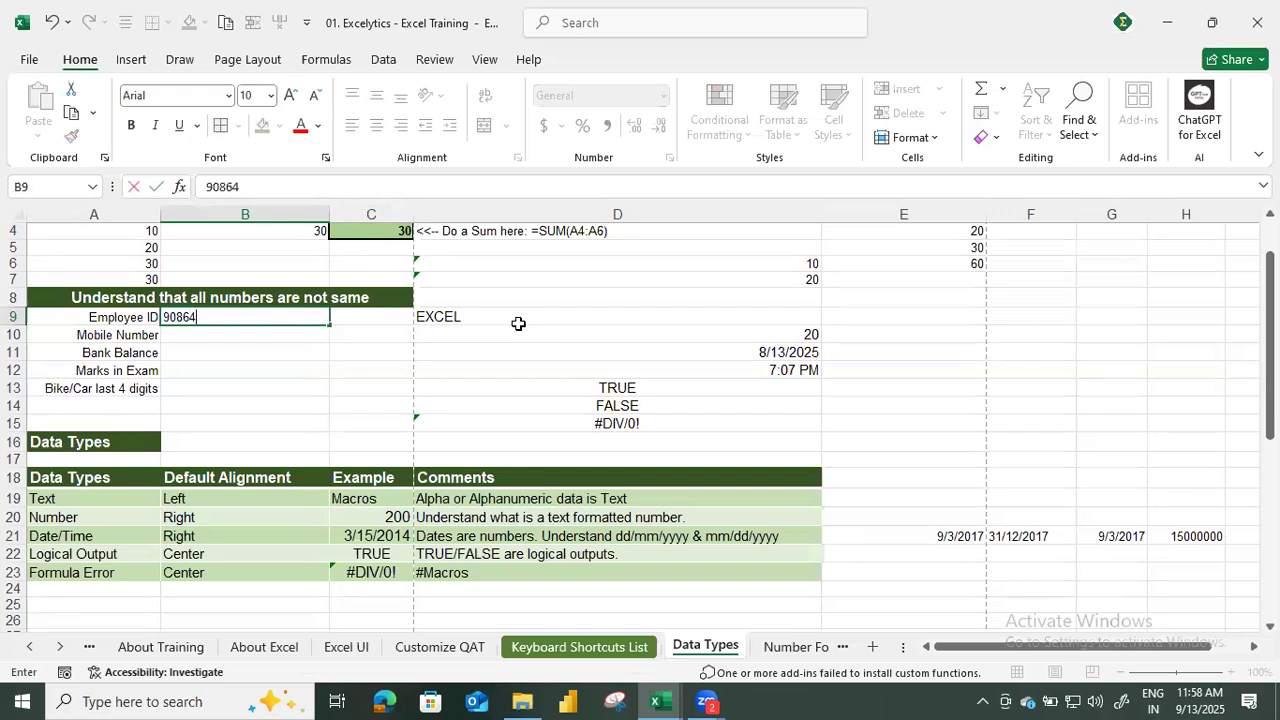
pyautogui.press('Return')
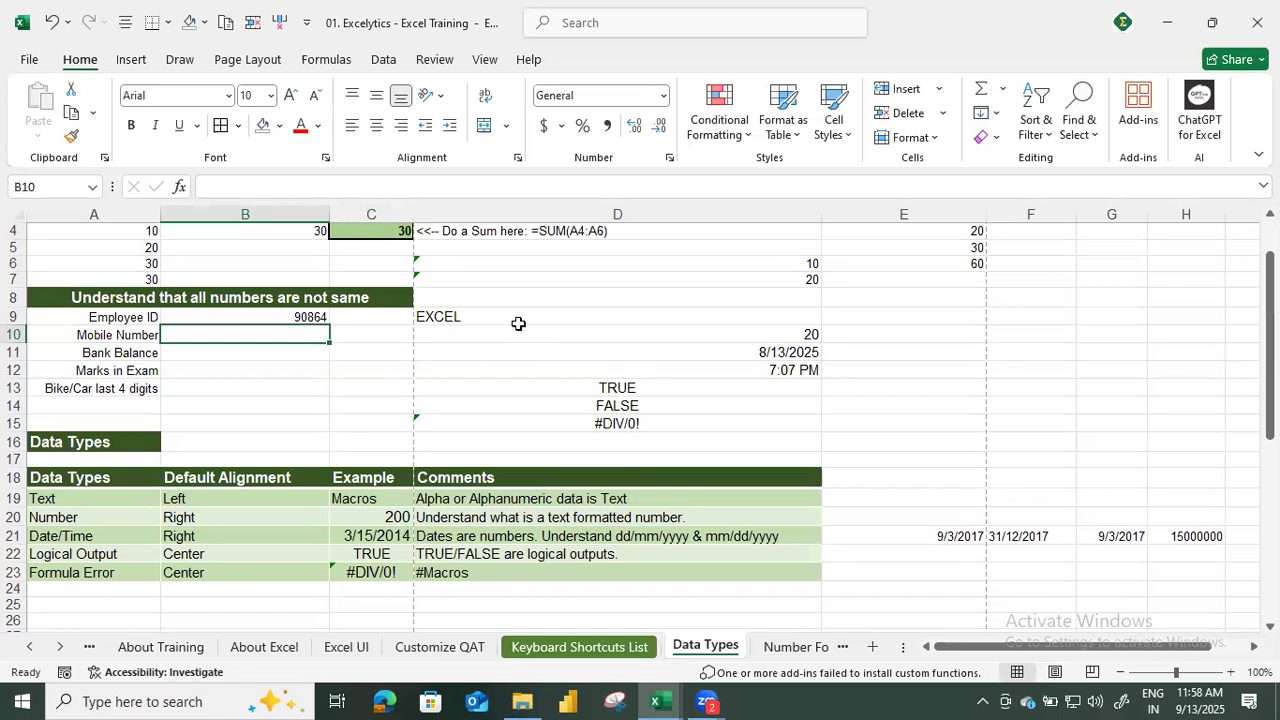
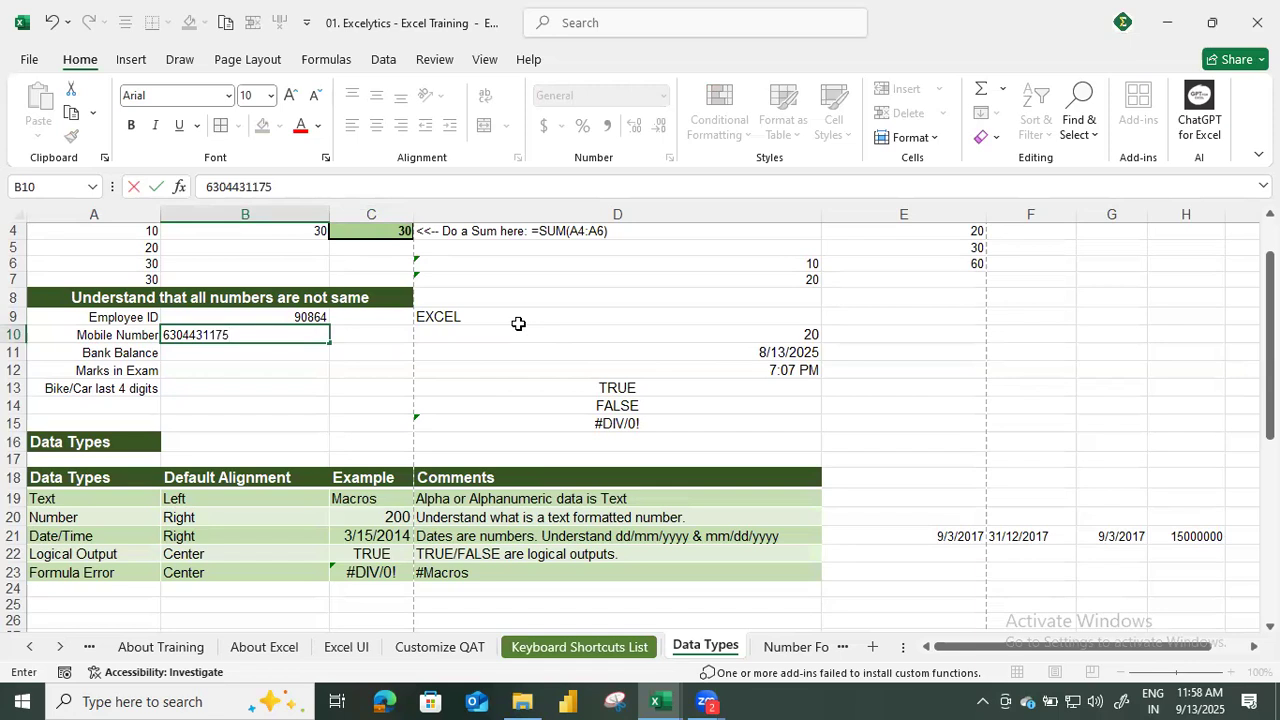
pyautogui.press('Return')
pyautogui.press('Up')
pyautogui.press('Up')
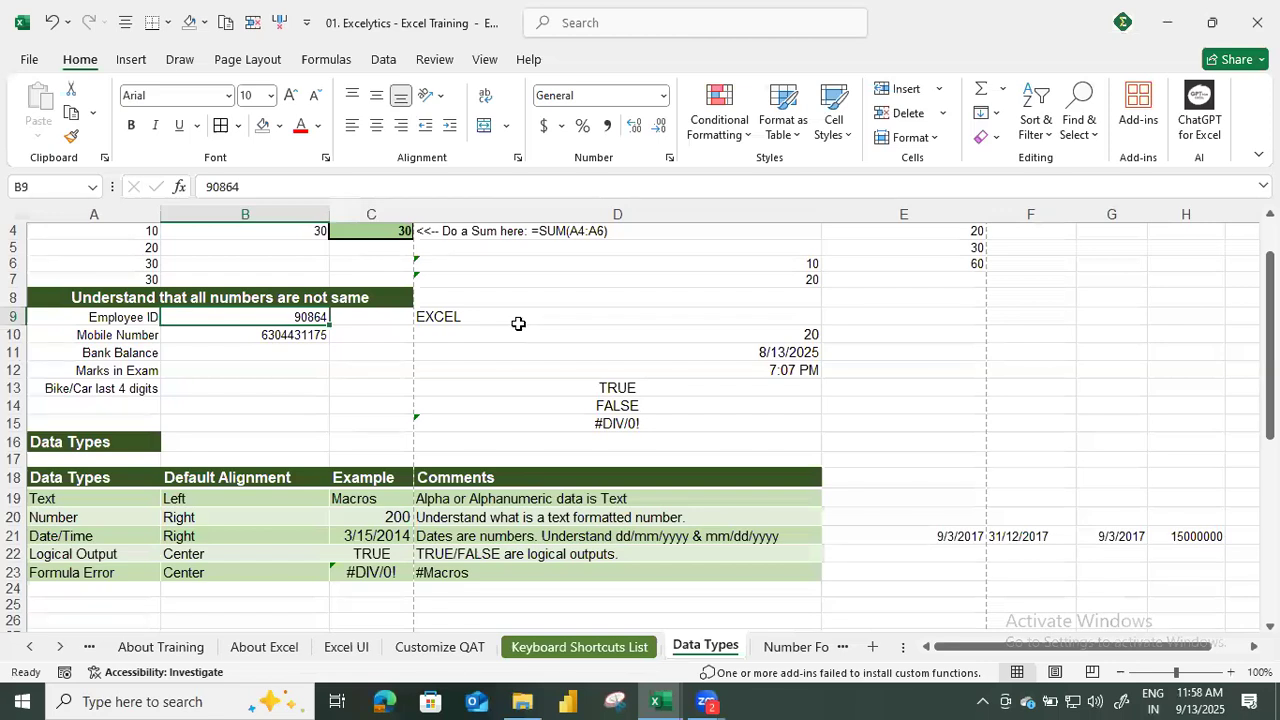
pyautogui.press('Down')
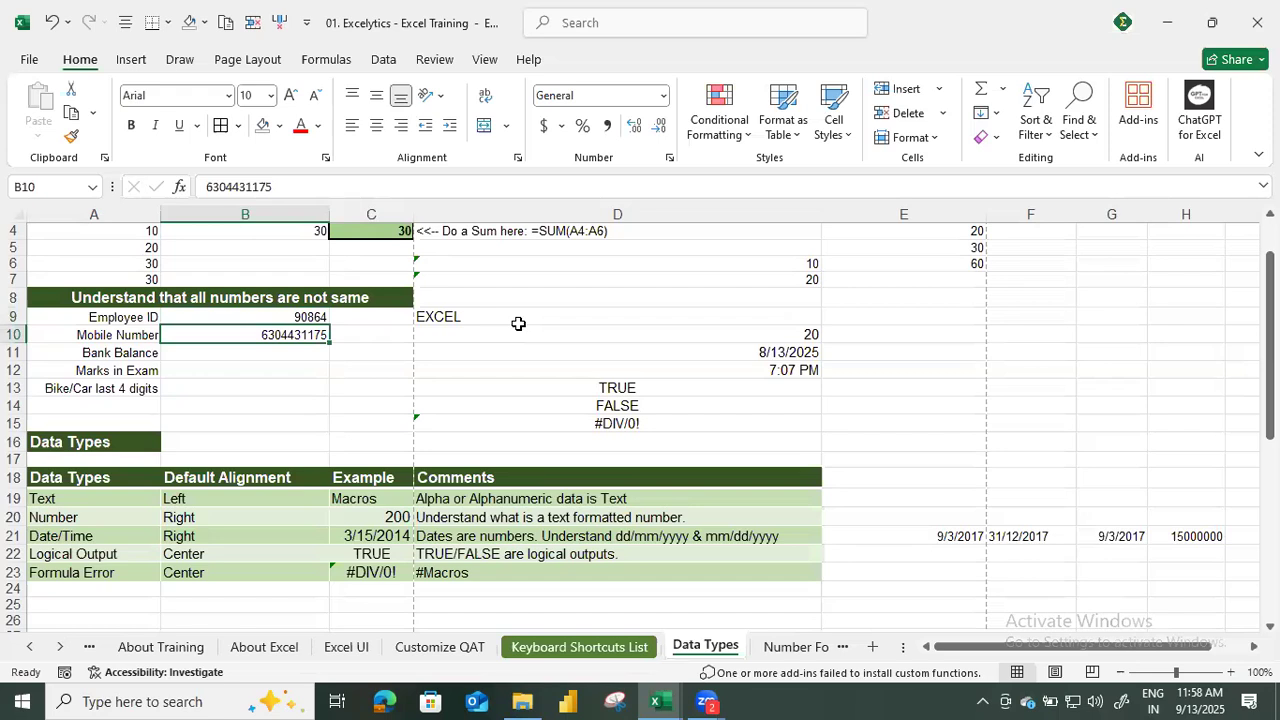
# Enter 50000000 as the bank balance in B11 and apply the comma number style.
pyautogui.press('Down')
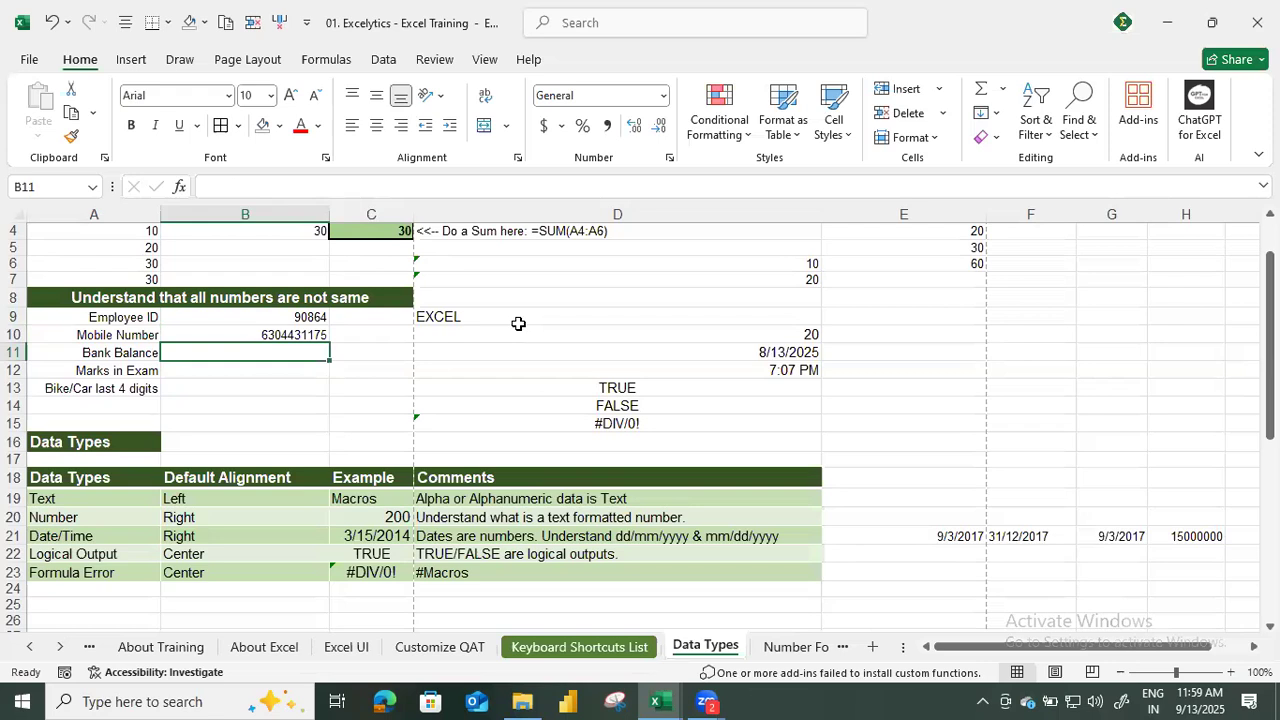
pyautogui.write('500')
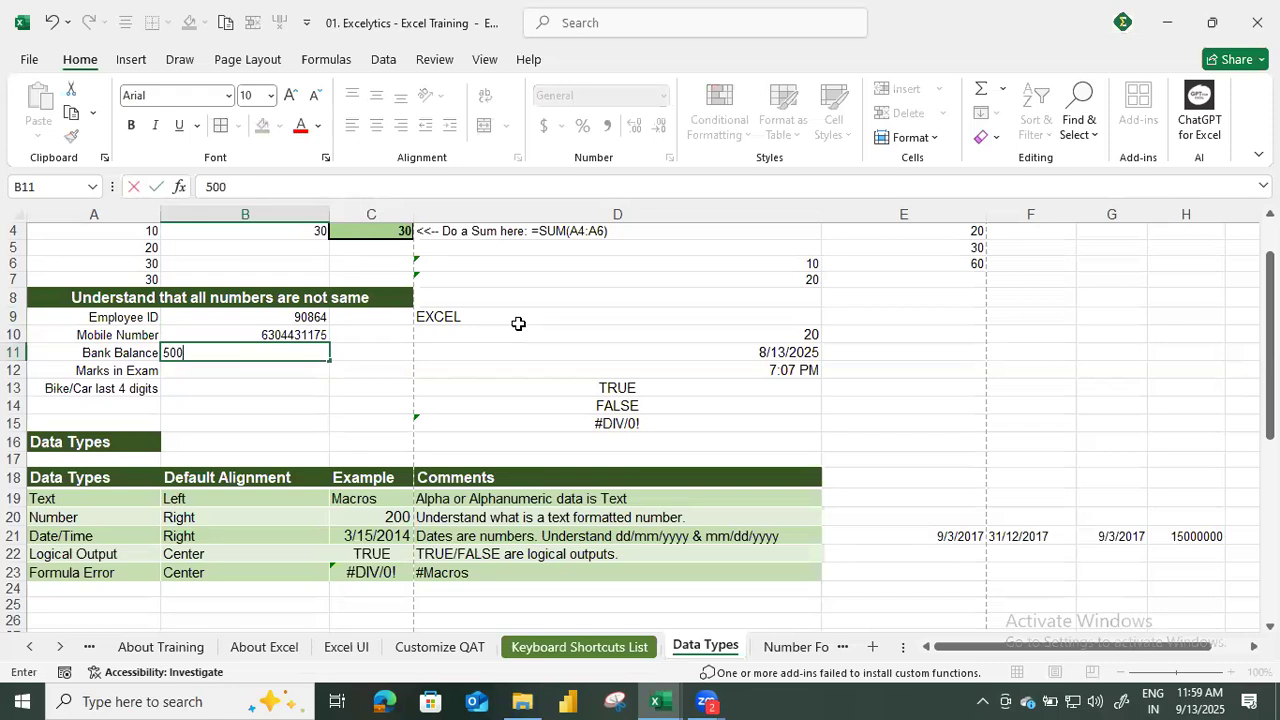
pyautogui.write('00000')
pyautogui.press('Return')
pyautogui.press('Up')
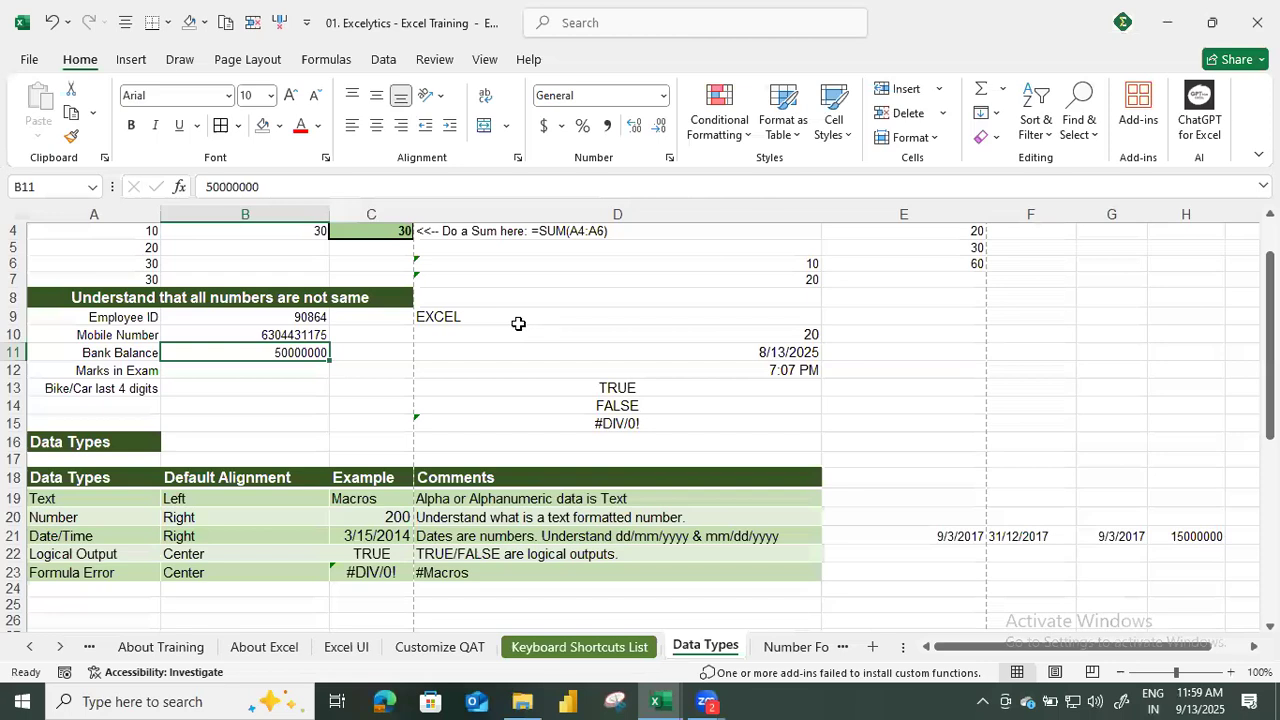
pyautogui.click(607, 128)
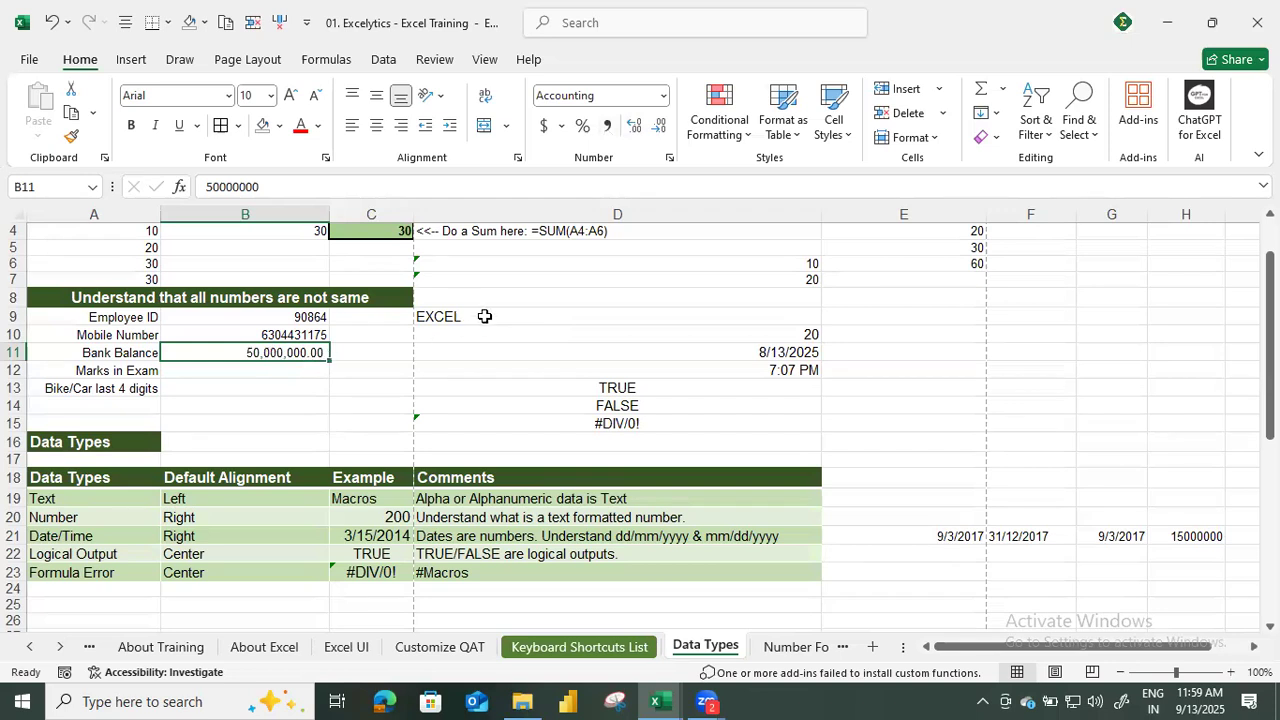
# Enter 0601 as a plain number for the bike/car last 4 digits in B13.
pyautogui.press('Down')
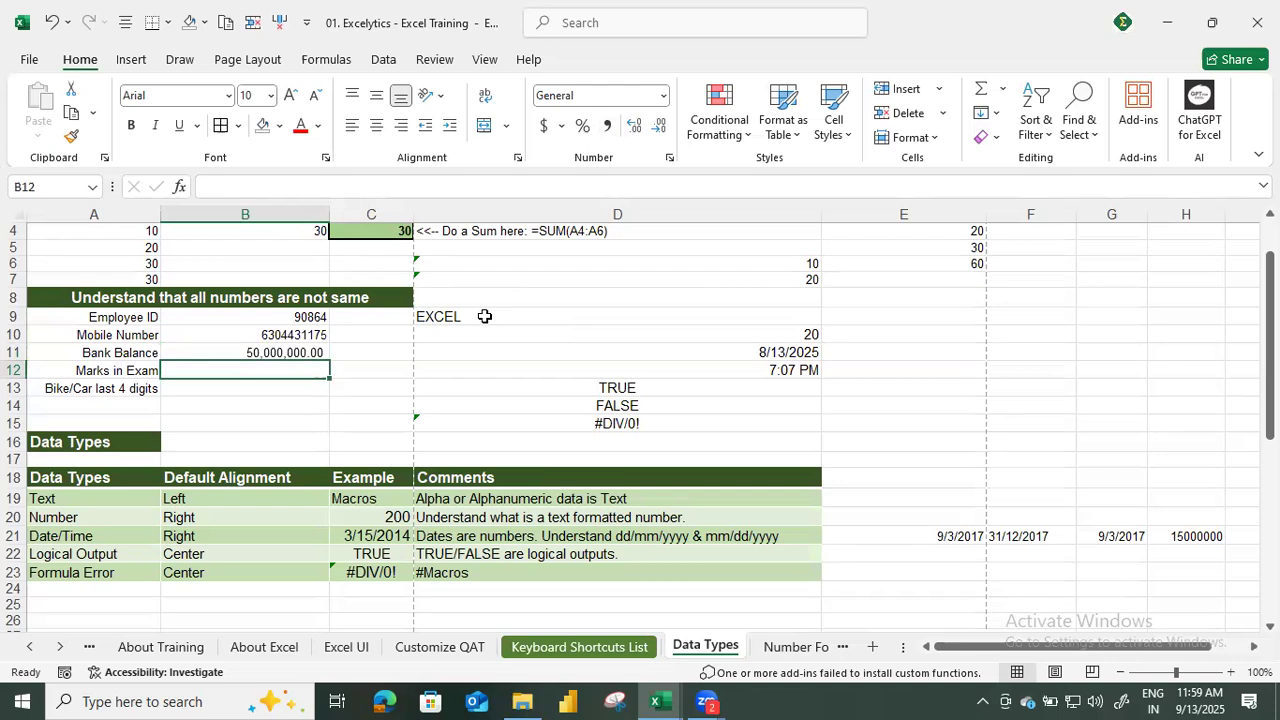
pyautogui.press('Down')
pyautogui.press('Up')
pyautogui.press('Down')
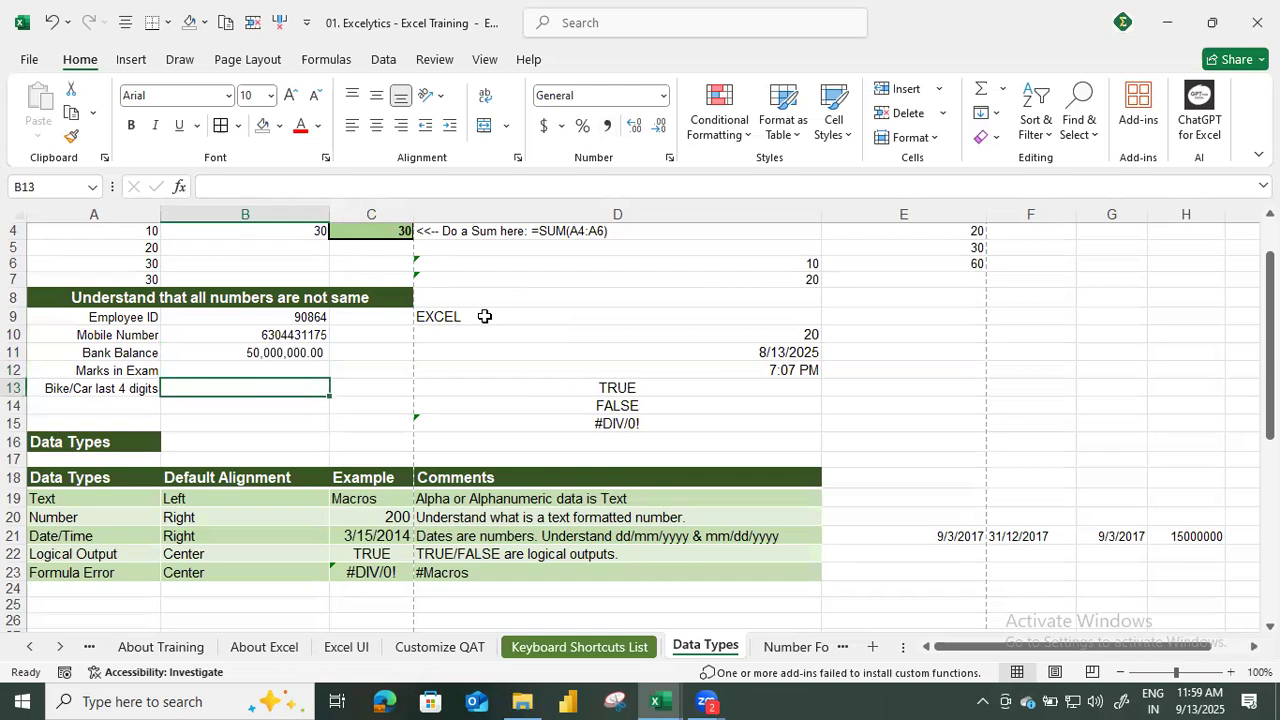
pyautogui.write('0601')
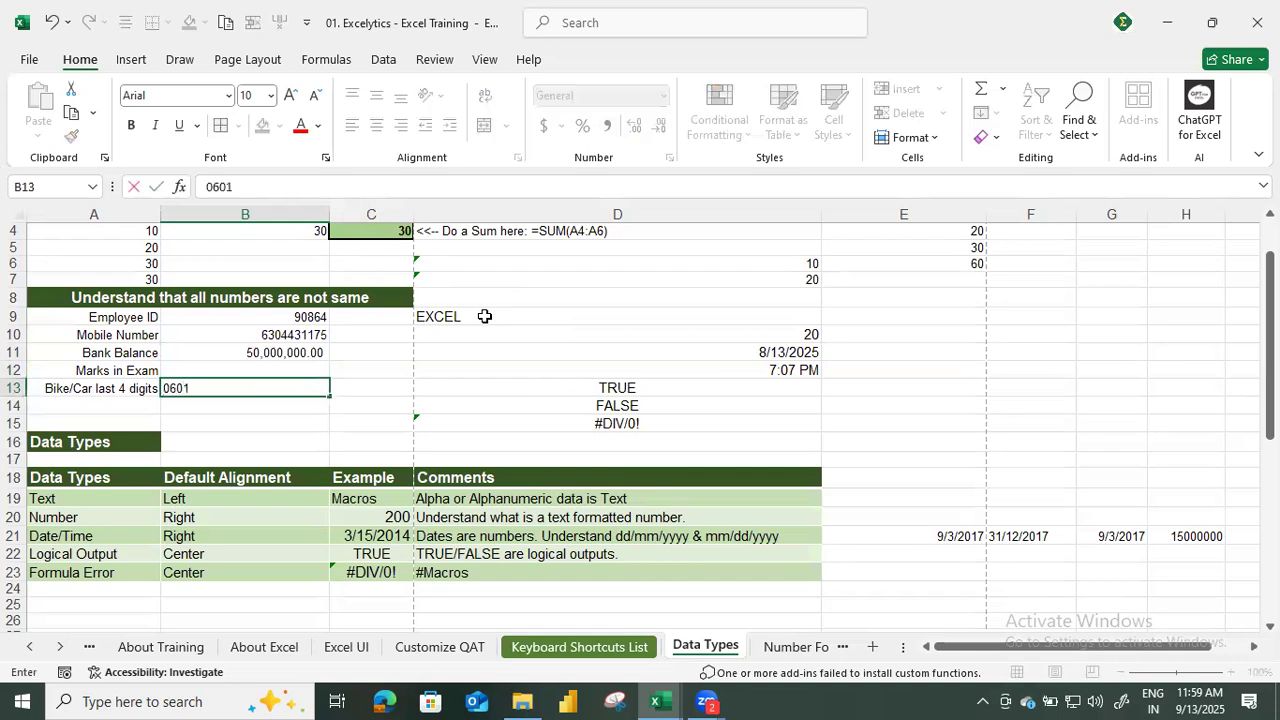
pyautogui.press('Return')
pyautogui.press('Up')
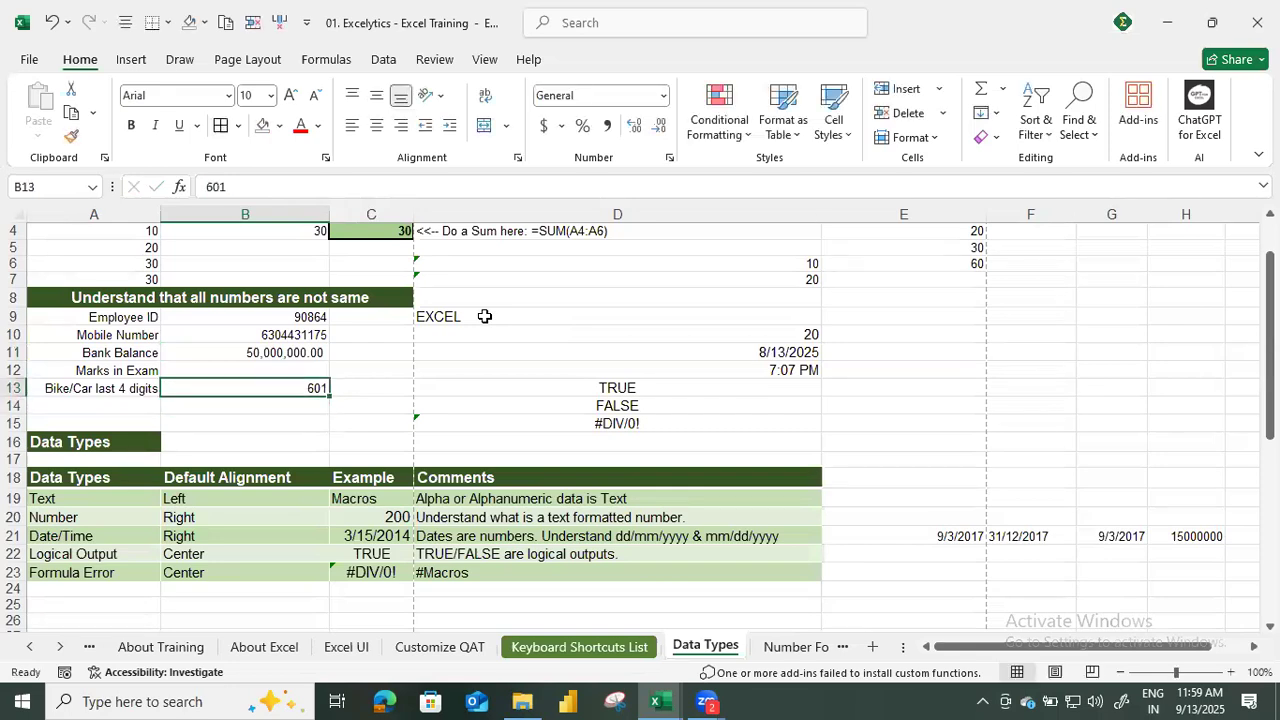
# Enter 495 as the marks in exam in B12.
pyautogui.press('Up')
pyautogui.press('Down')
pyautogui.press('Up')
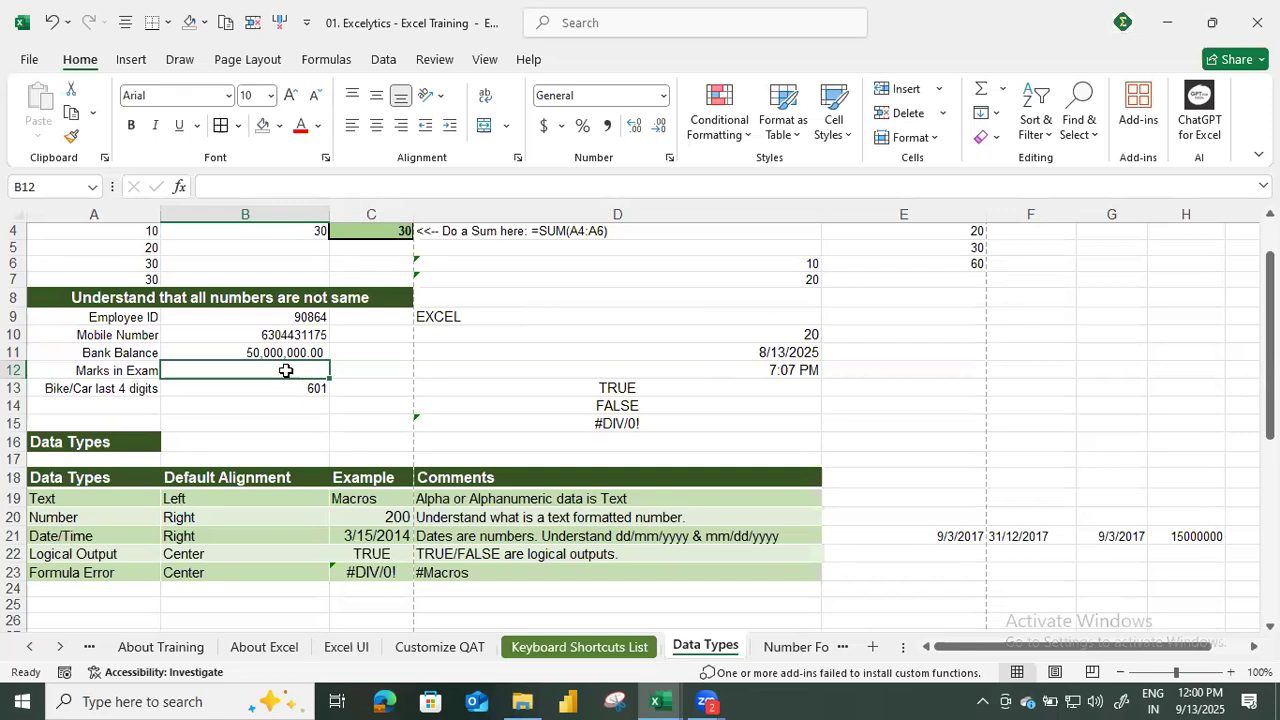
pyautogui.write('495')
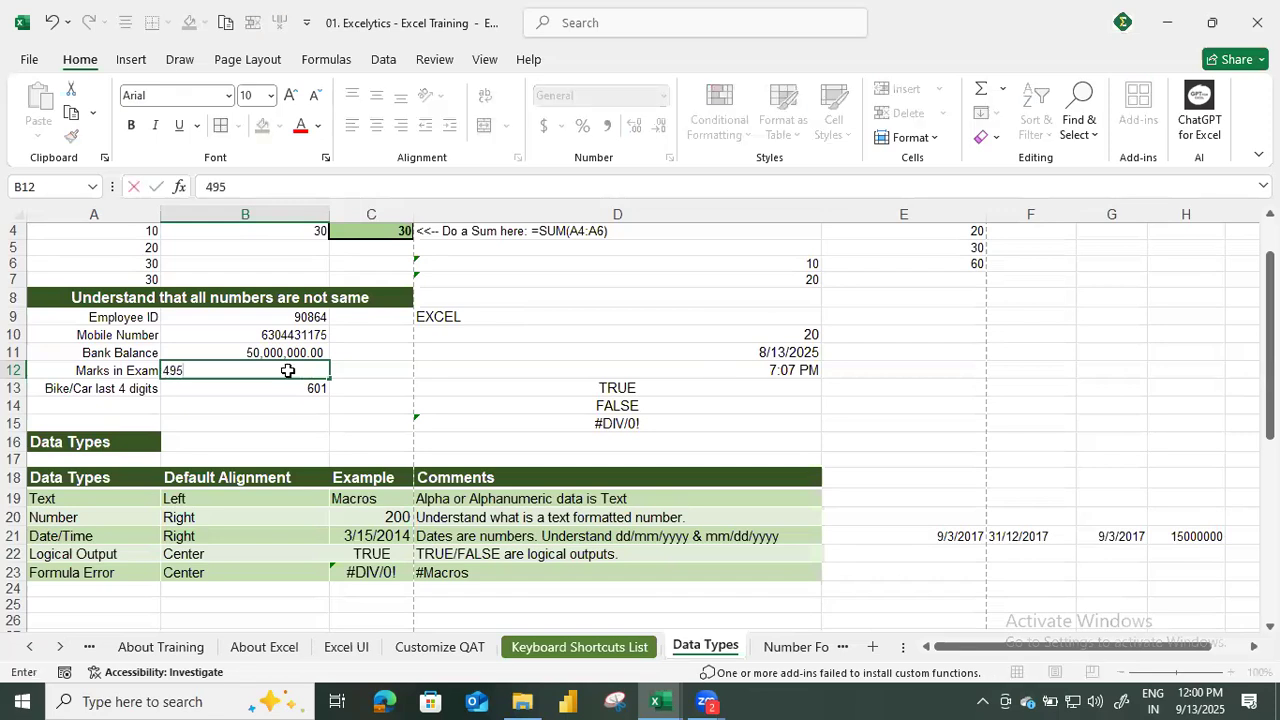
pyautogui.press('Return')
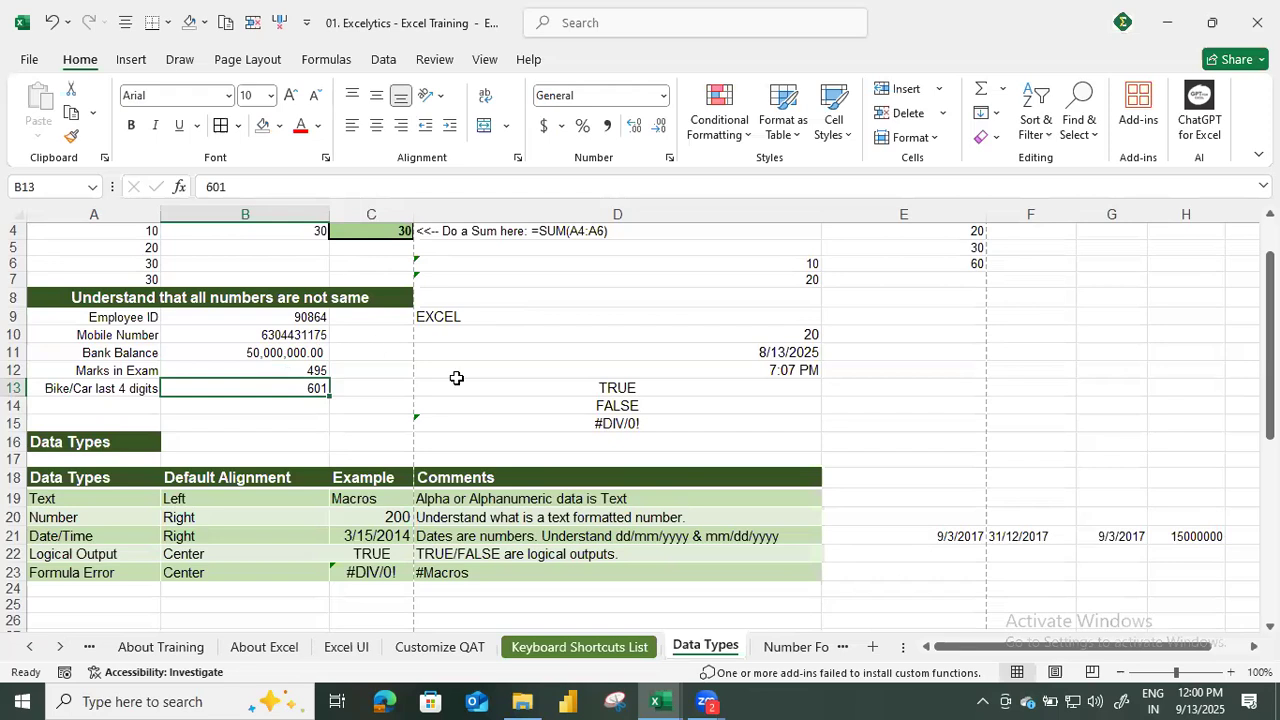
# Review the employee ID, mobile number, bank balance and exam marks entries in rows 9 to 12.
pyautogui.click(250, 320)
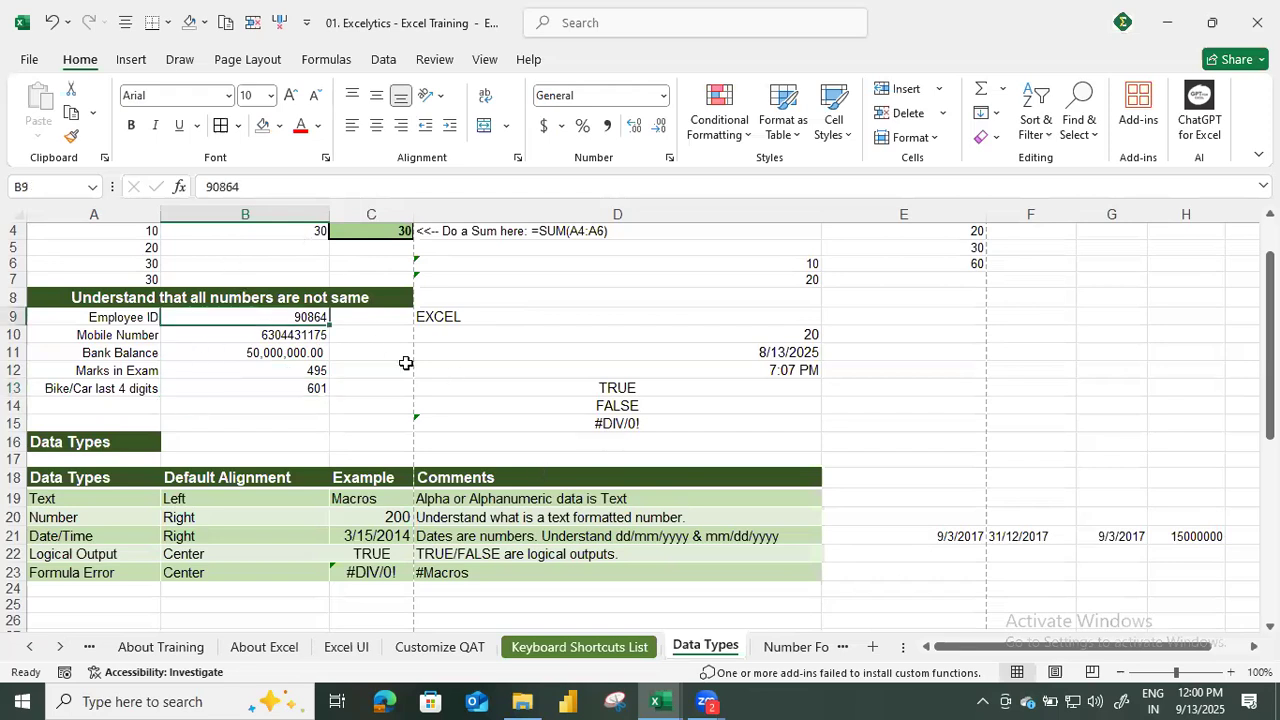
pyautogui.click(113, 334)
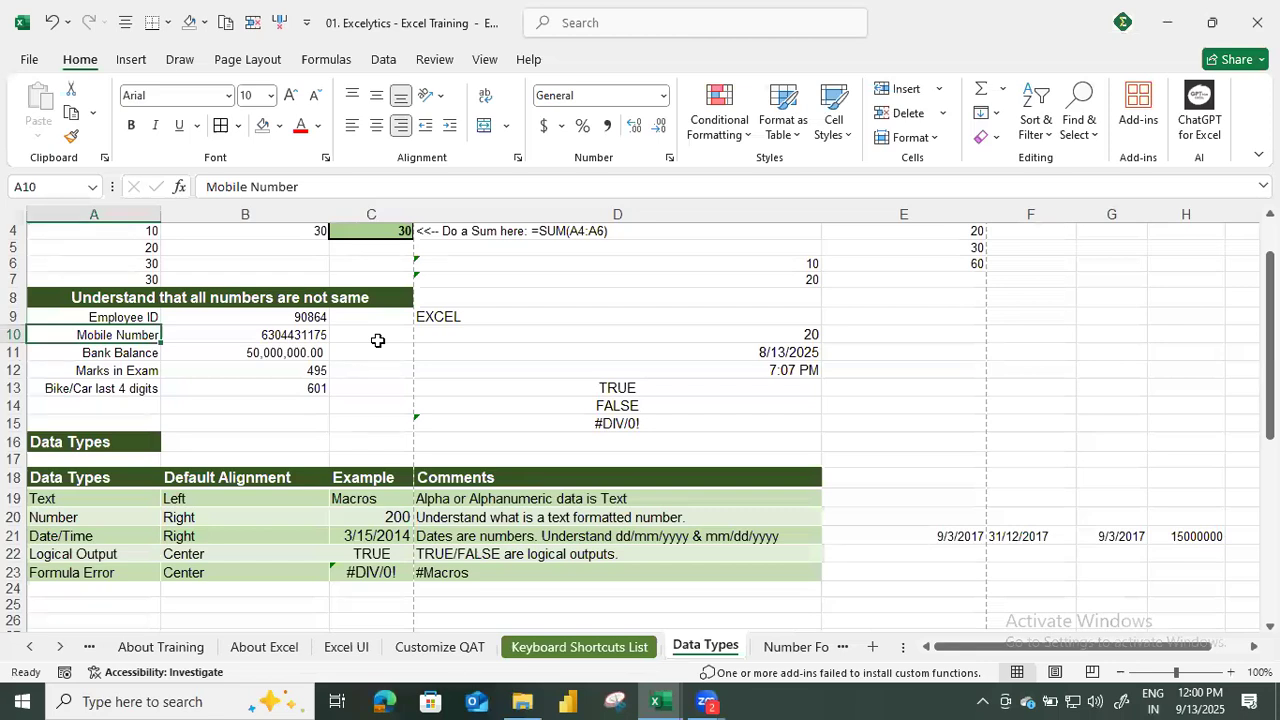
pyautogui.click(156, 356)
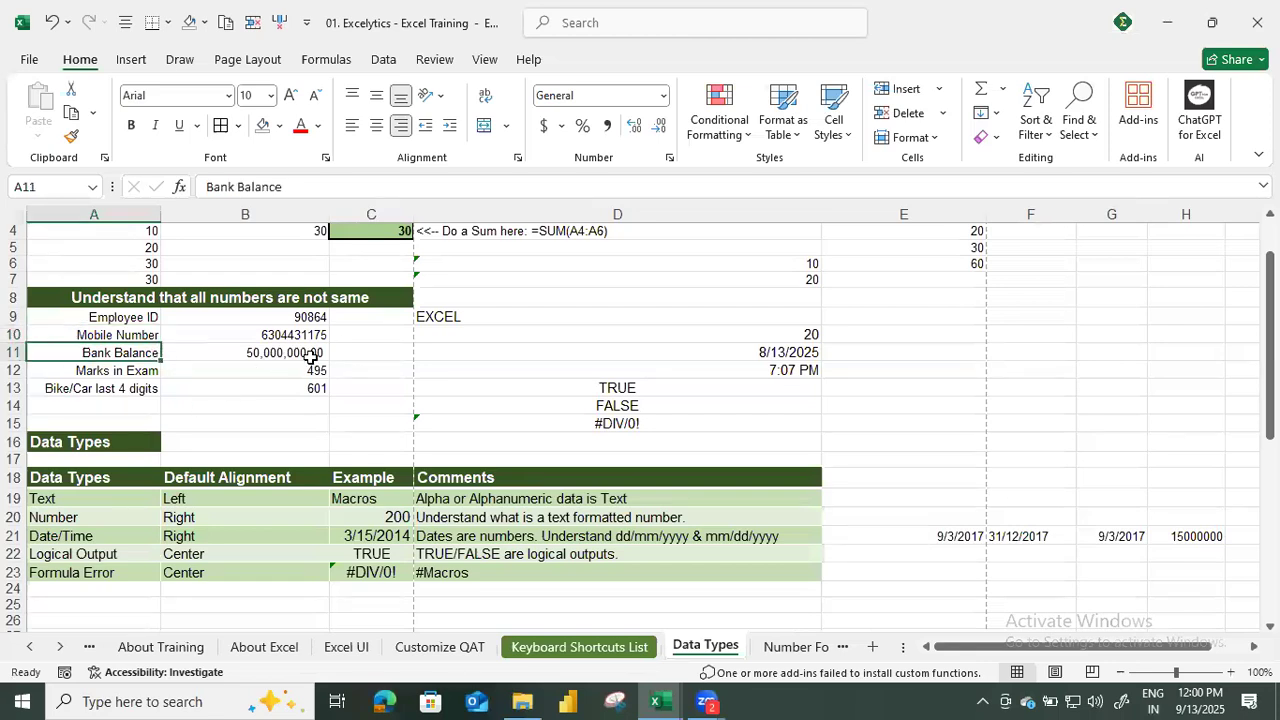
pyautogui.click(311, 357)
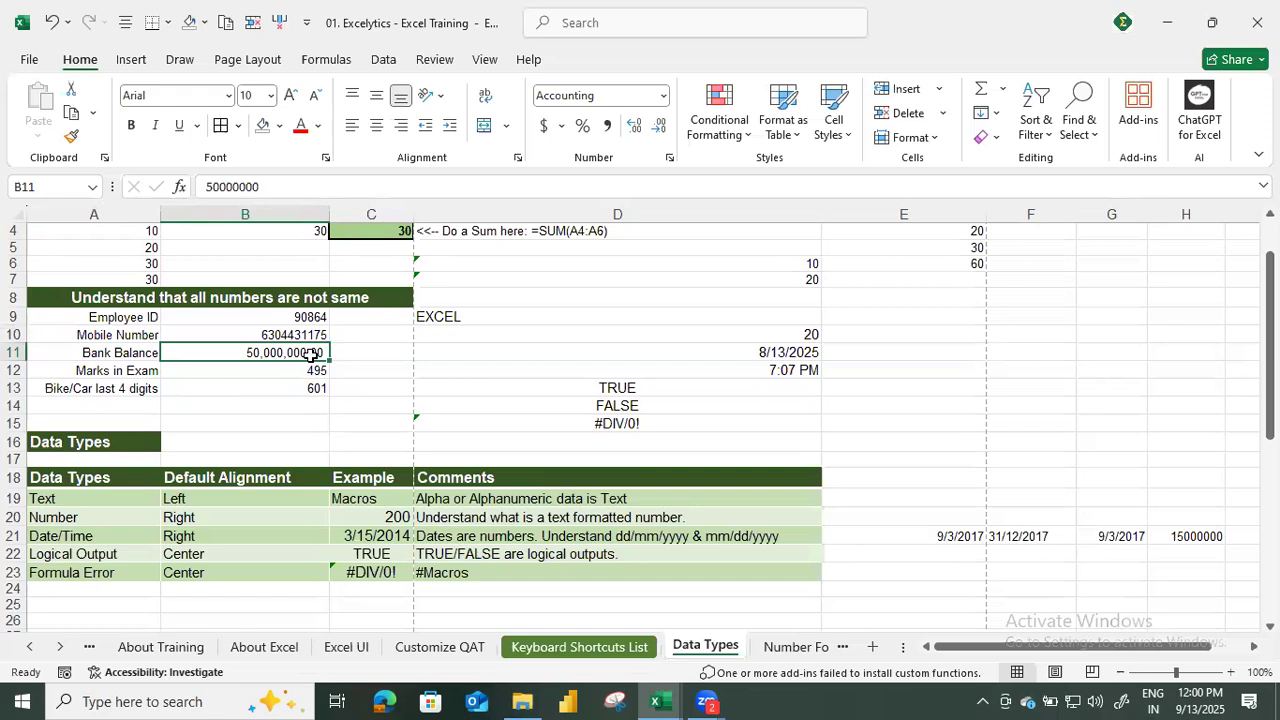
pyautogui.click(153, 374)
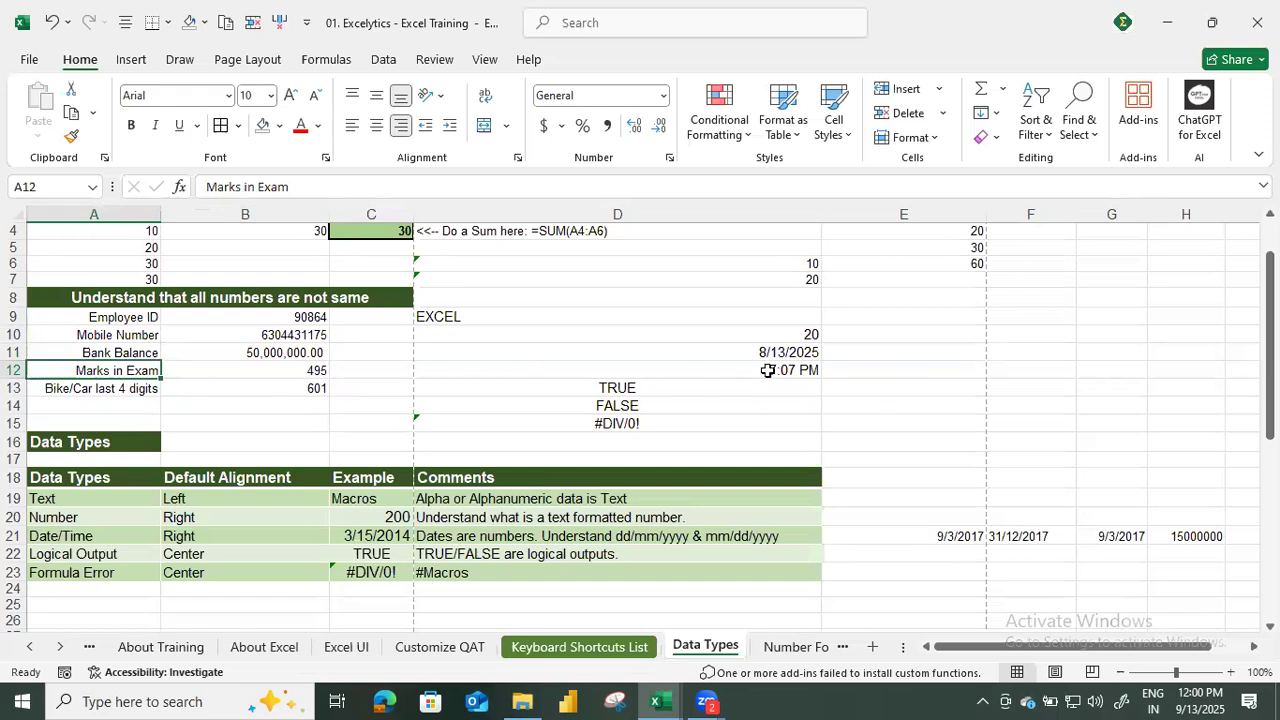
# Change the bike/car digits in B13 to '0601, using a leading apostrophe to store them as text.
pyautogui.click(304, 401)
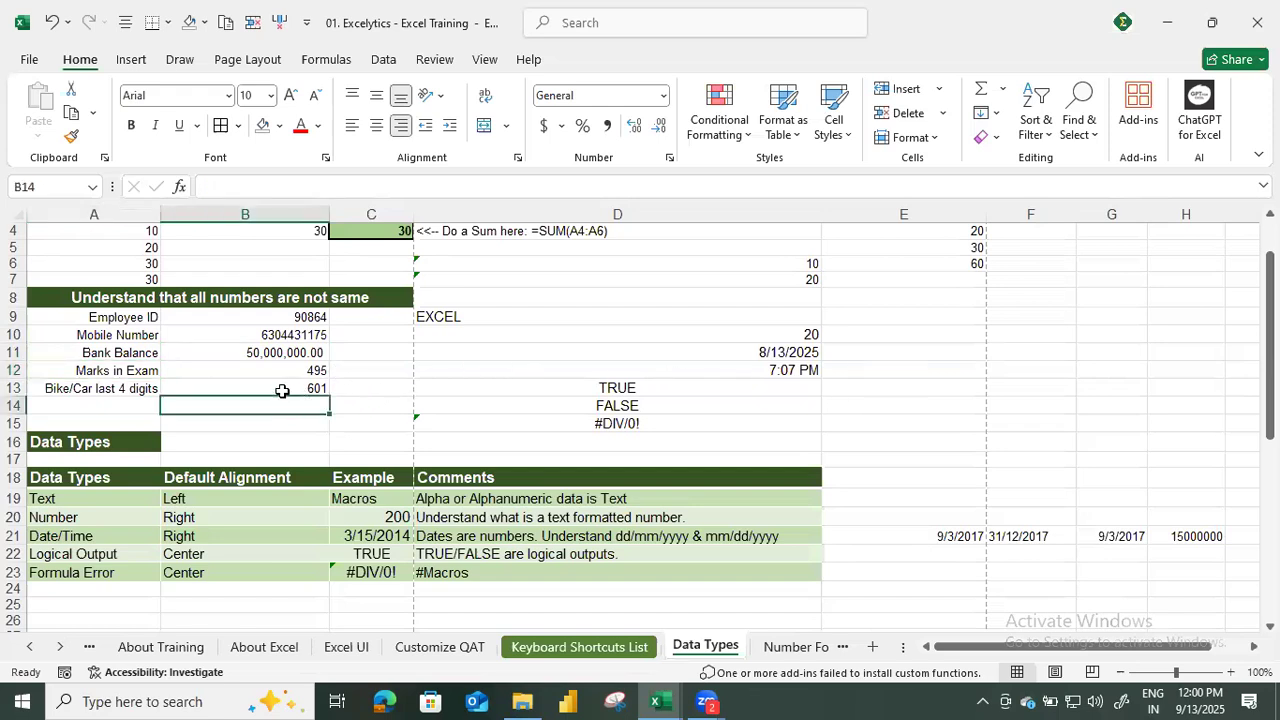
pyautogui.click(282, 391)
pyautogui.click(208, 184)
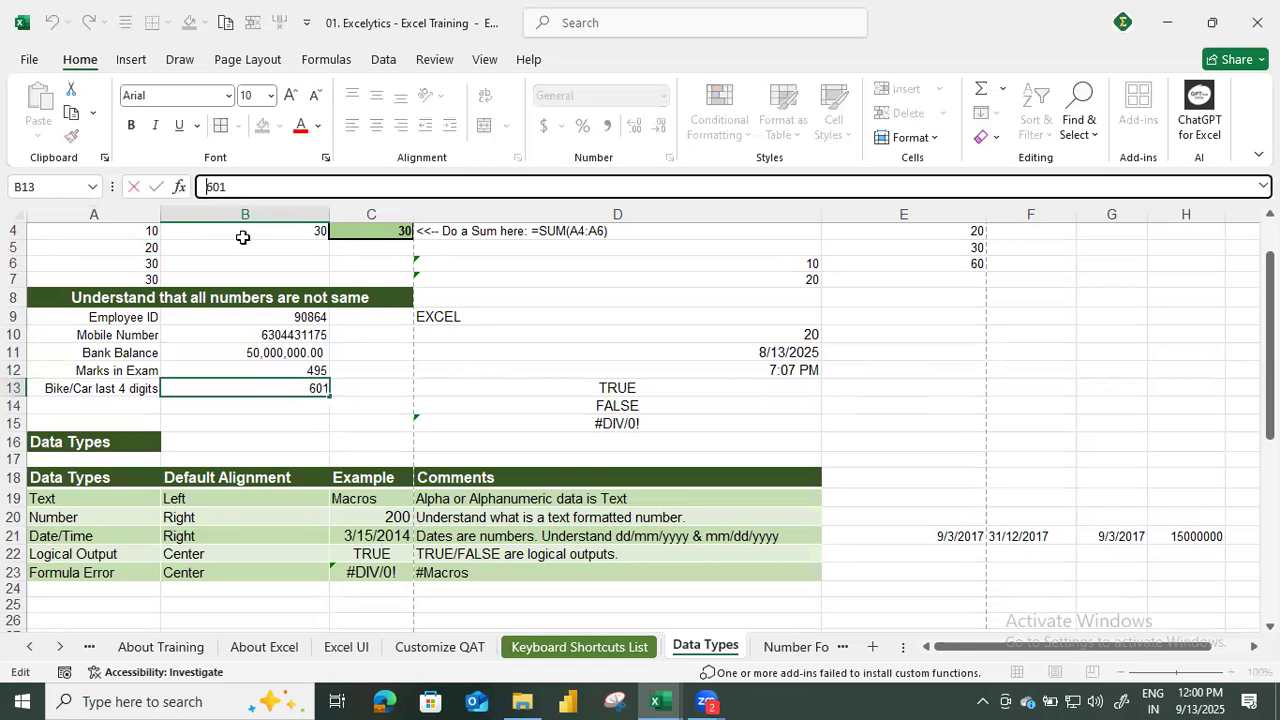
pyautogui.write("'0")
pyautogui.press('Return')
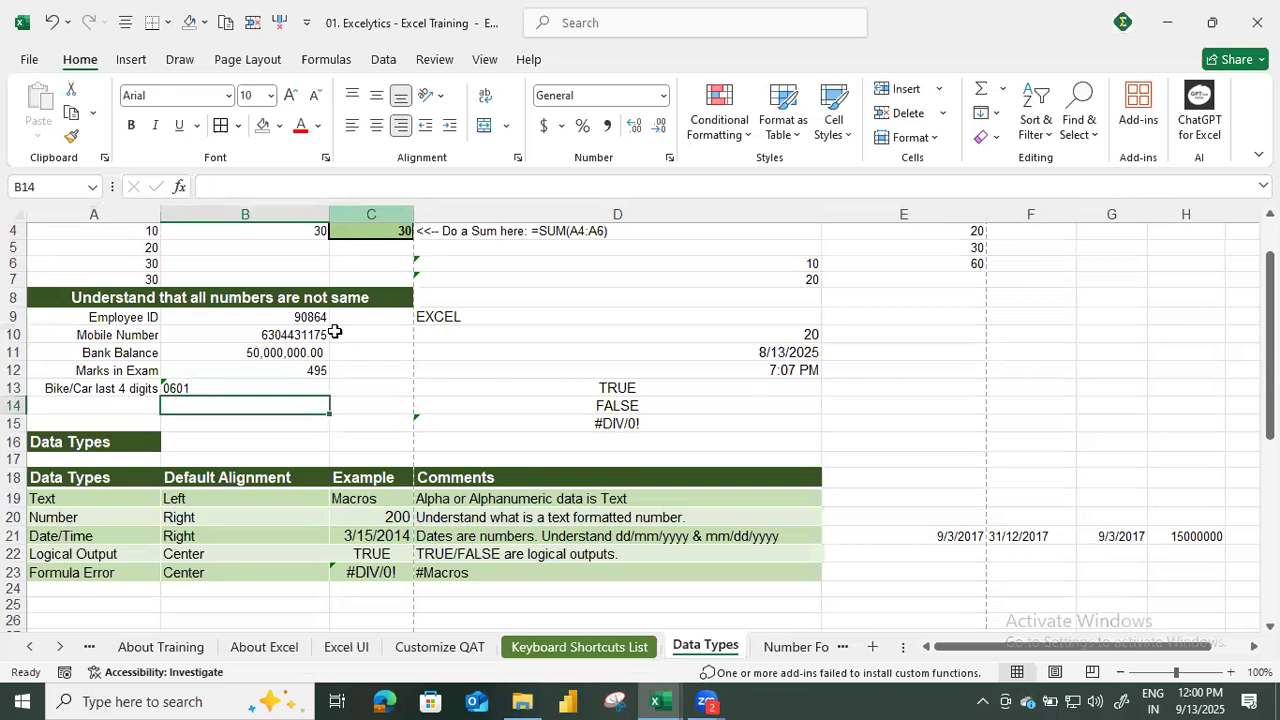
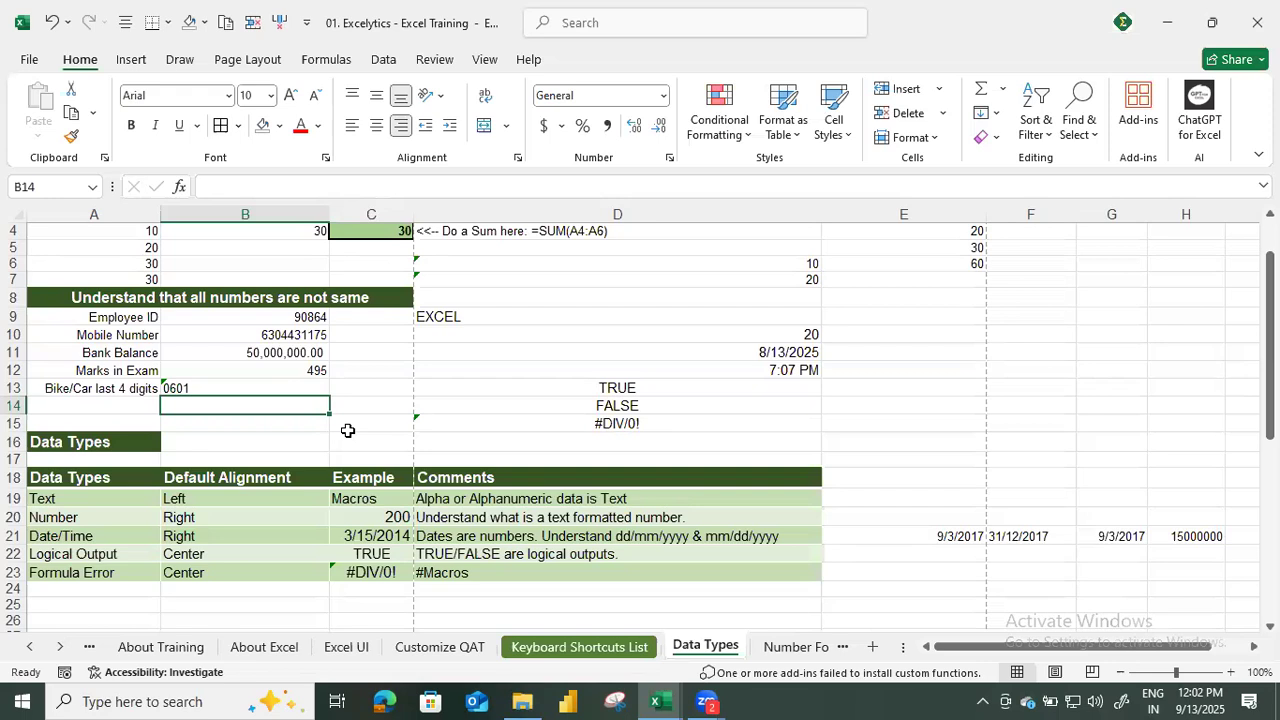
# Highlight the mobile number in B10 and the exam marks in B12 with a yellow fill.
pyautogui.click(281, 335)
pyautogui.keyDown('ctrl'); pyautogui.click(284, 371); pyautogui.keyUp('ctrl')
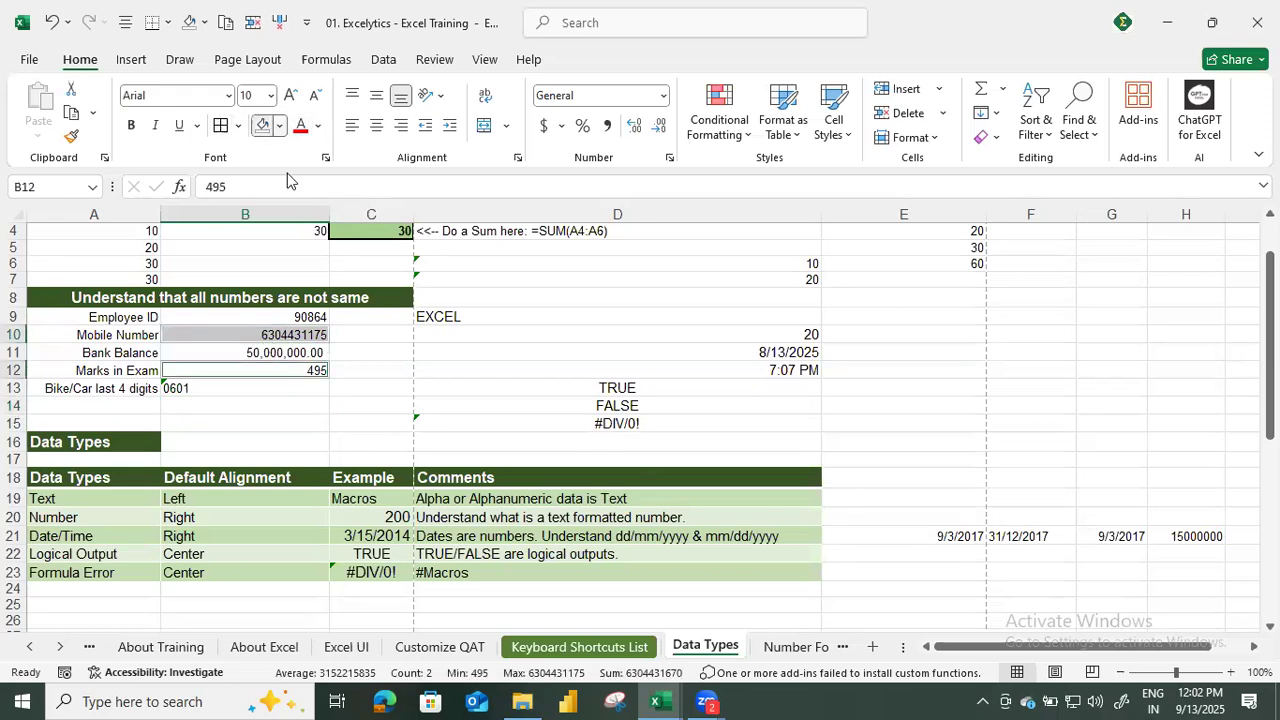
pyautogui.click(281, 126)
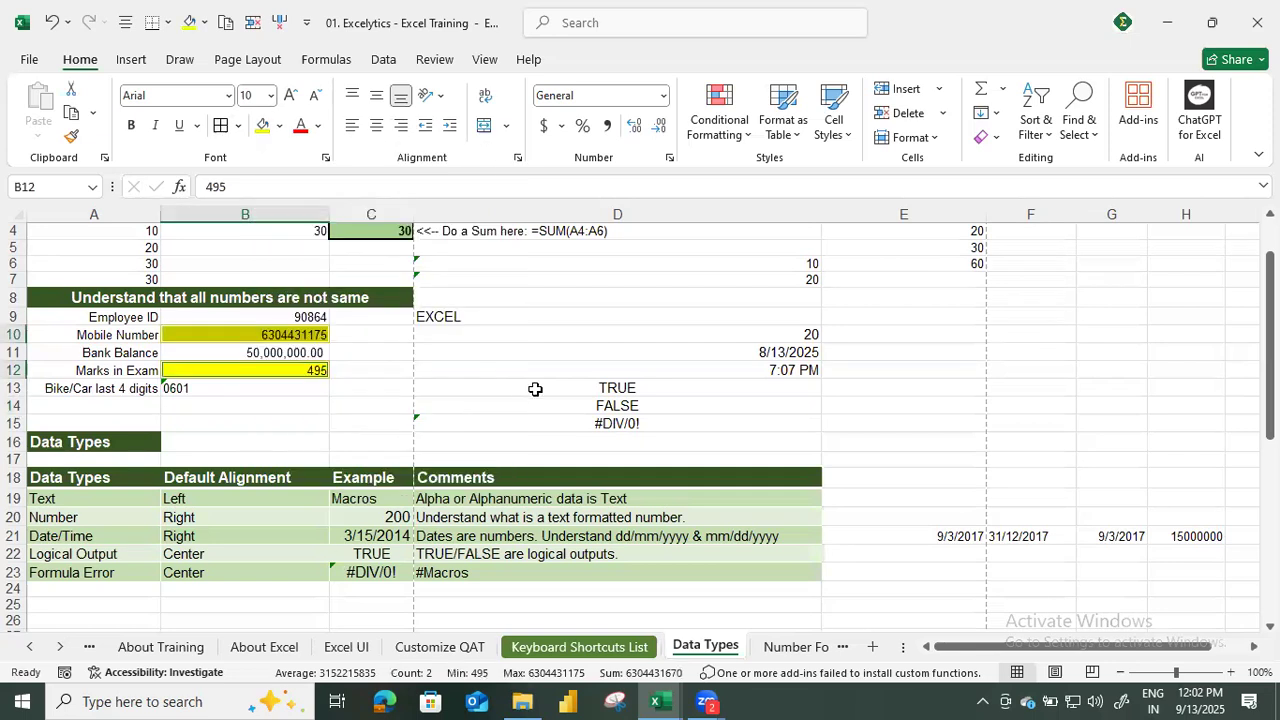
# Remove the fill from the mobile number in B10 and fill the bank balance in B11 with yellow.
pyautogui.click(296, 338)
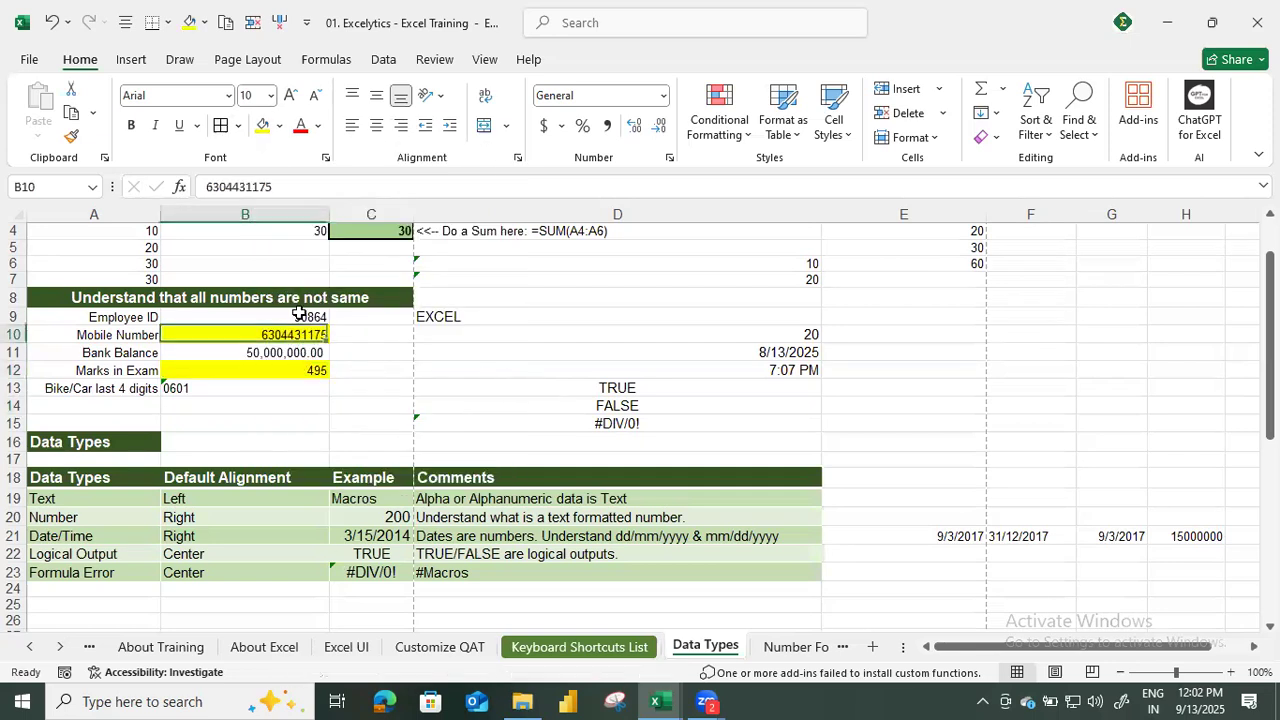
pyautogui.click(281, 126)
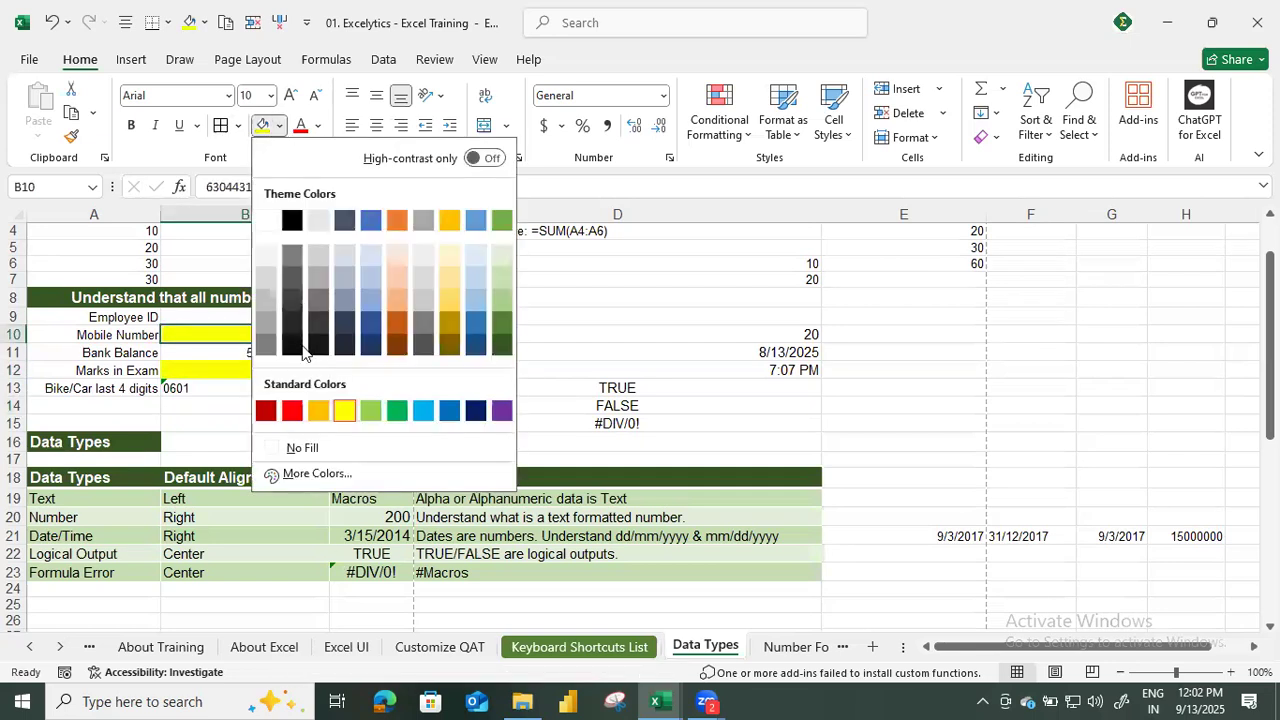
pyautogui.click(300, 447)
pyautogui.press('Down')
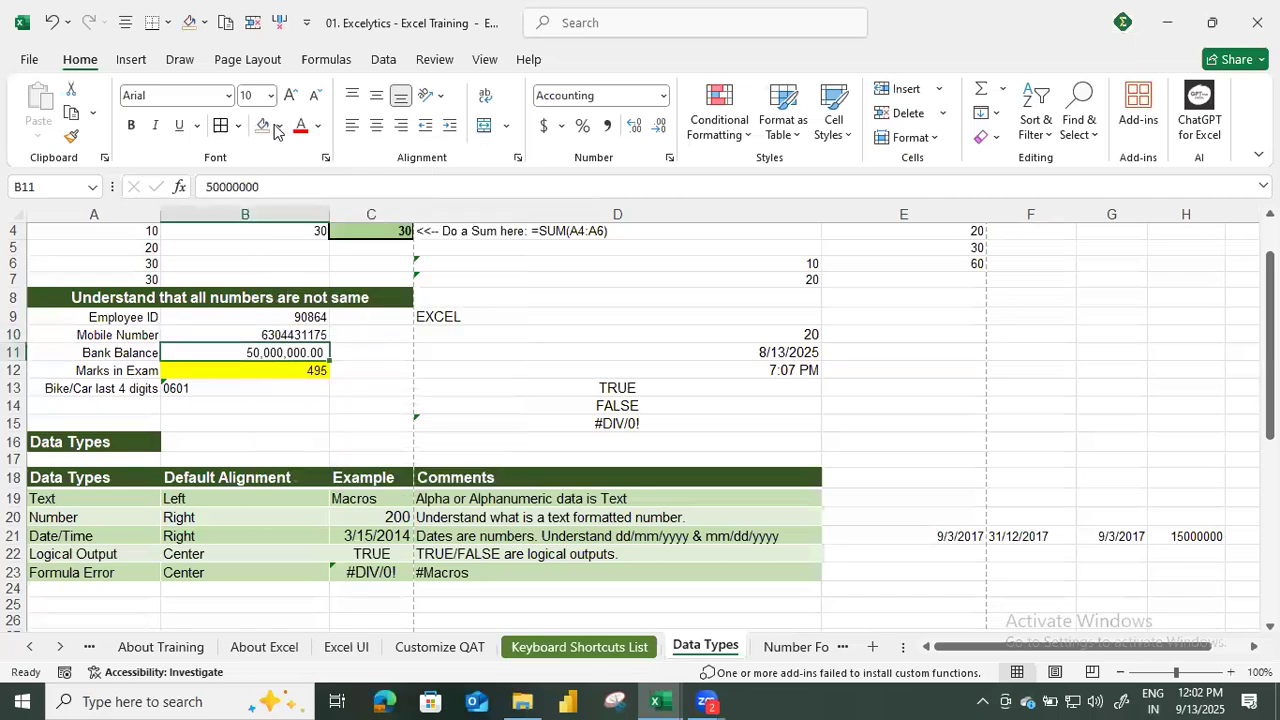
pyautogui.click(280, 126)
pyautogui.click(344, 412)
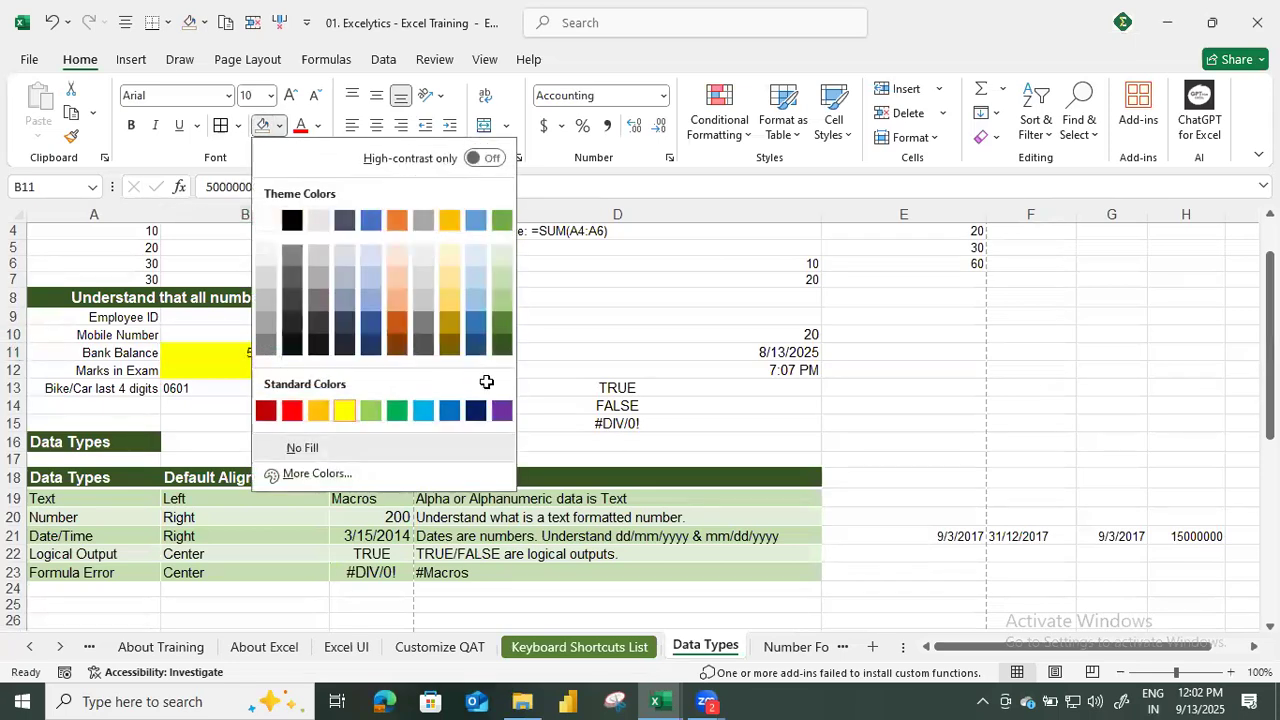
pyautogui.click(501, 369)
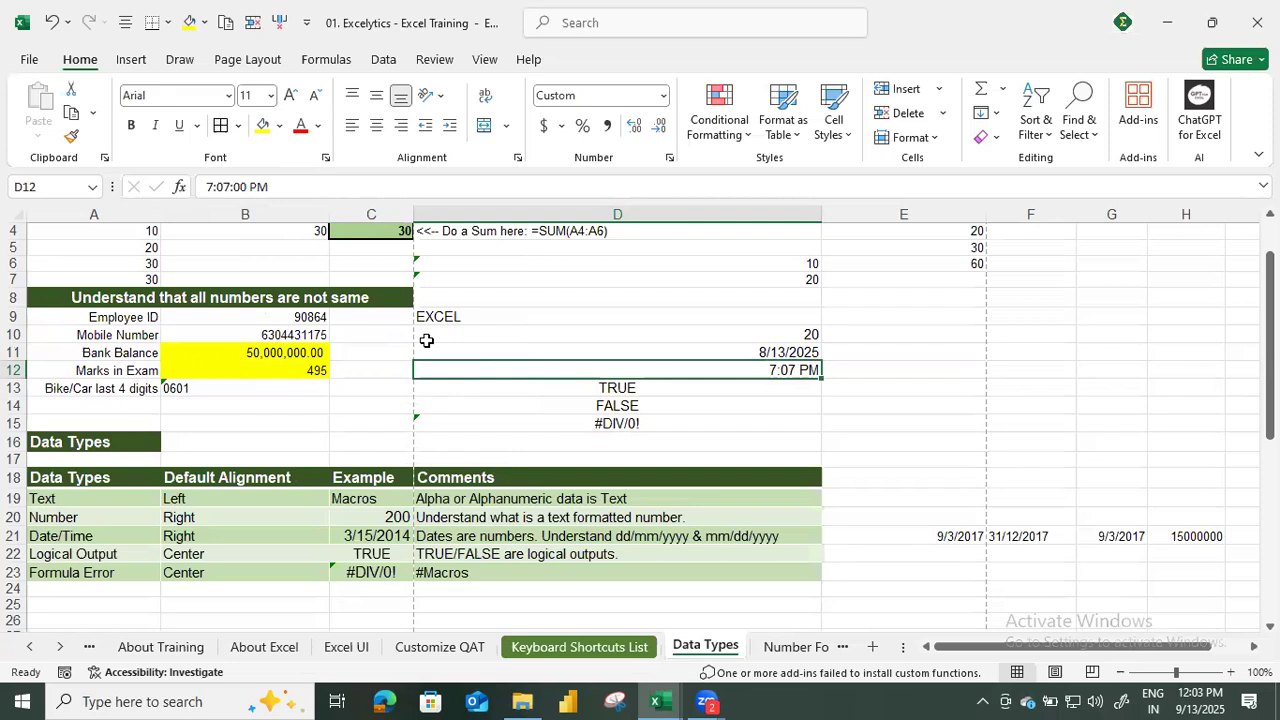
# Enter the note "Text formatted numbers" in E10.
pyautogui.click(316, 375)
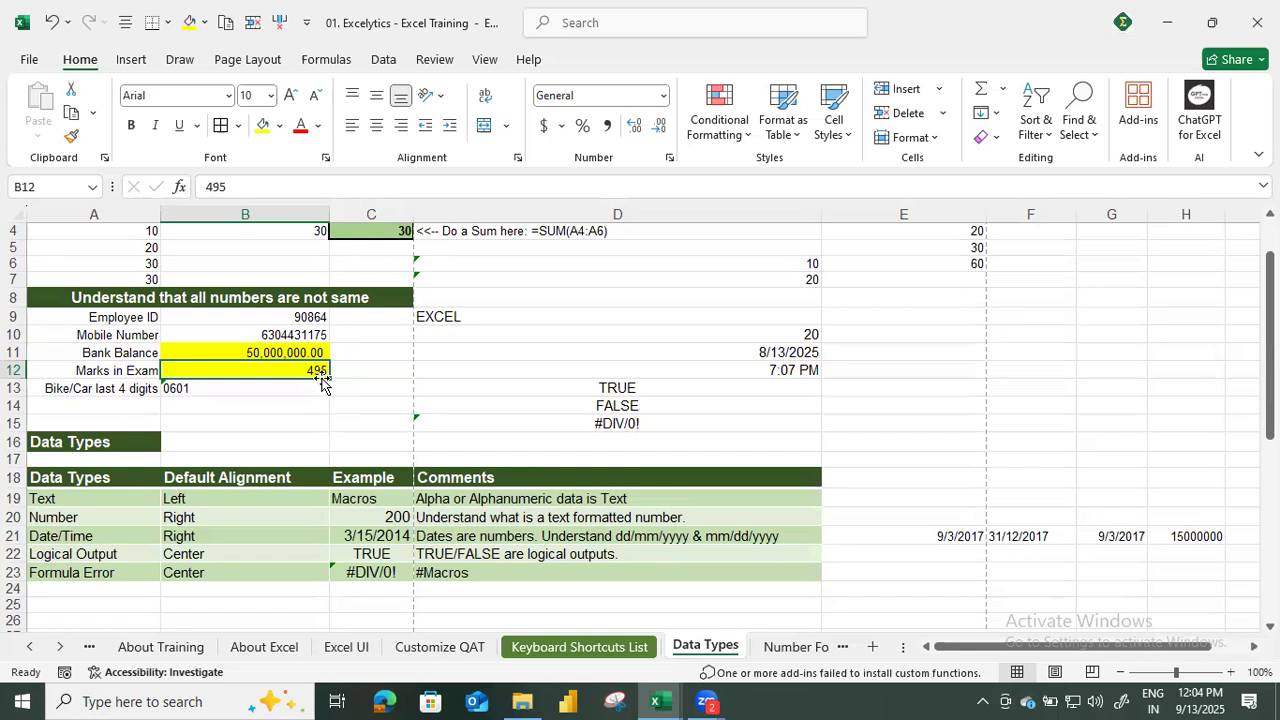
pyautogui.press('Right')
pyautogui.press('Right')
pyautogui.press('Right')
pyautogui.press('Right')
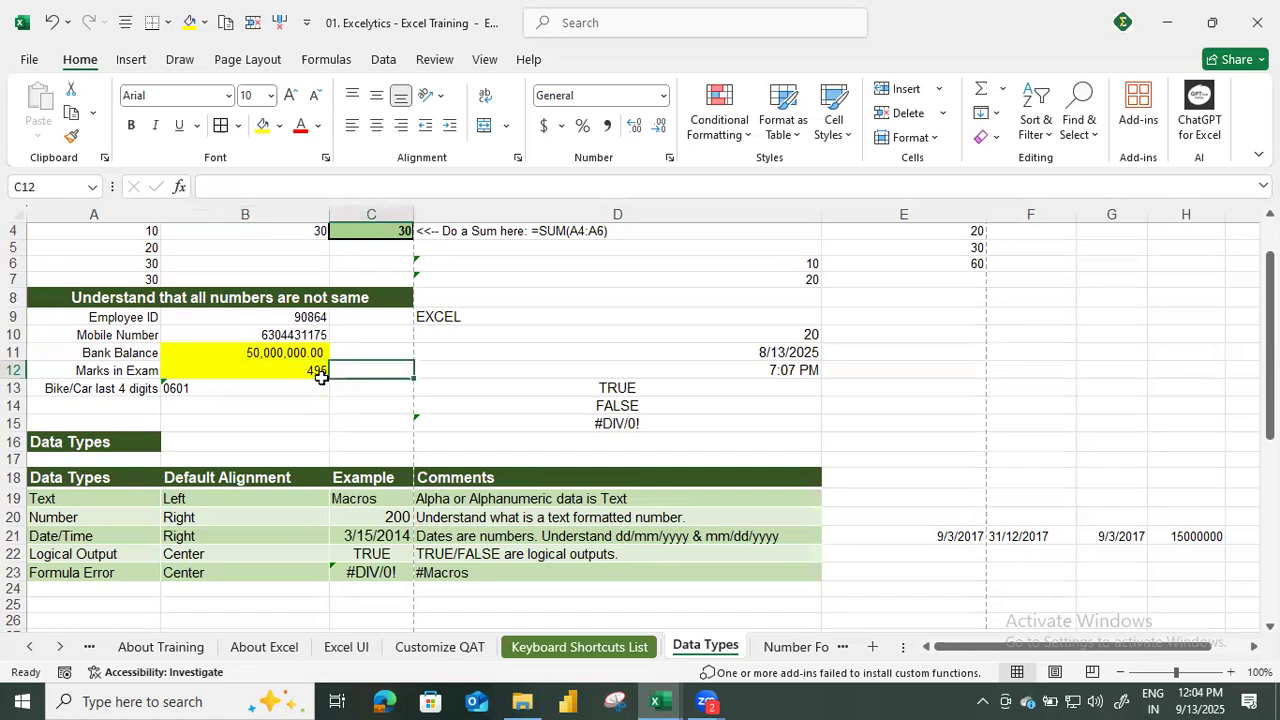
pyautogui.press('Down')
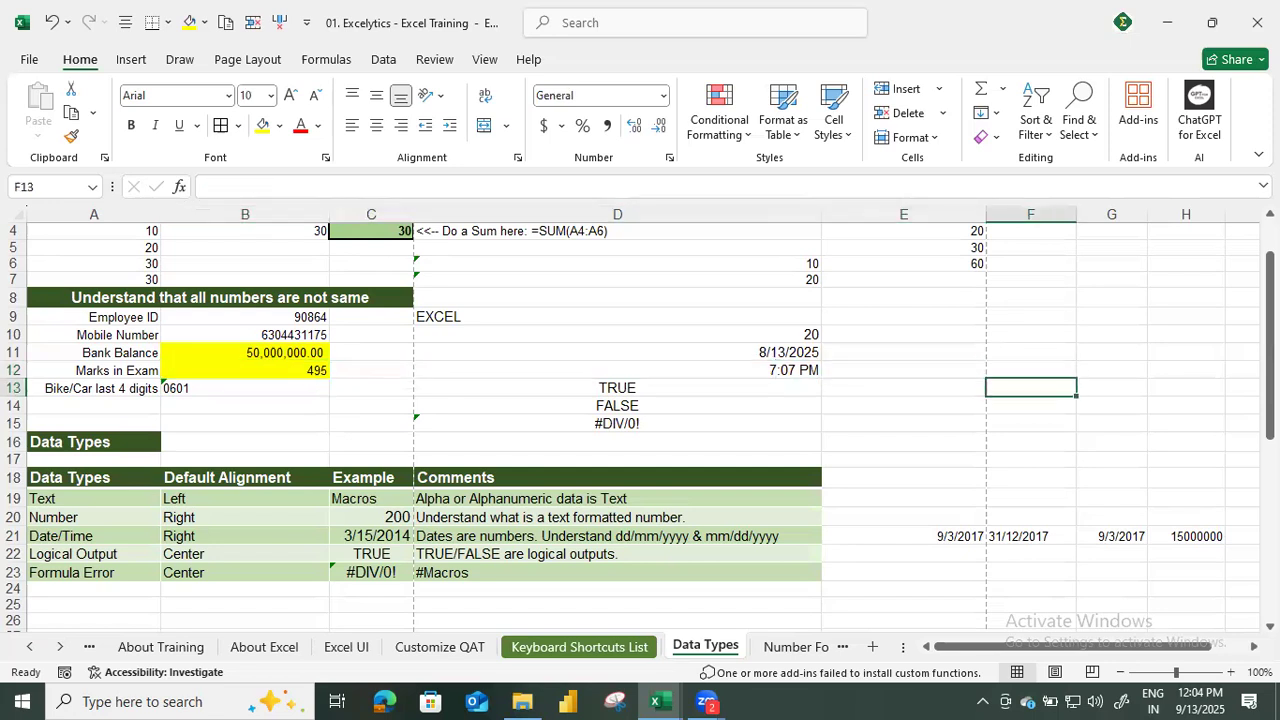
pyautogui.click(938, 342)
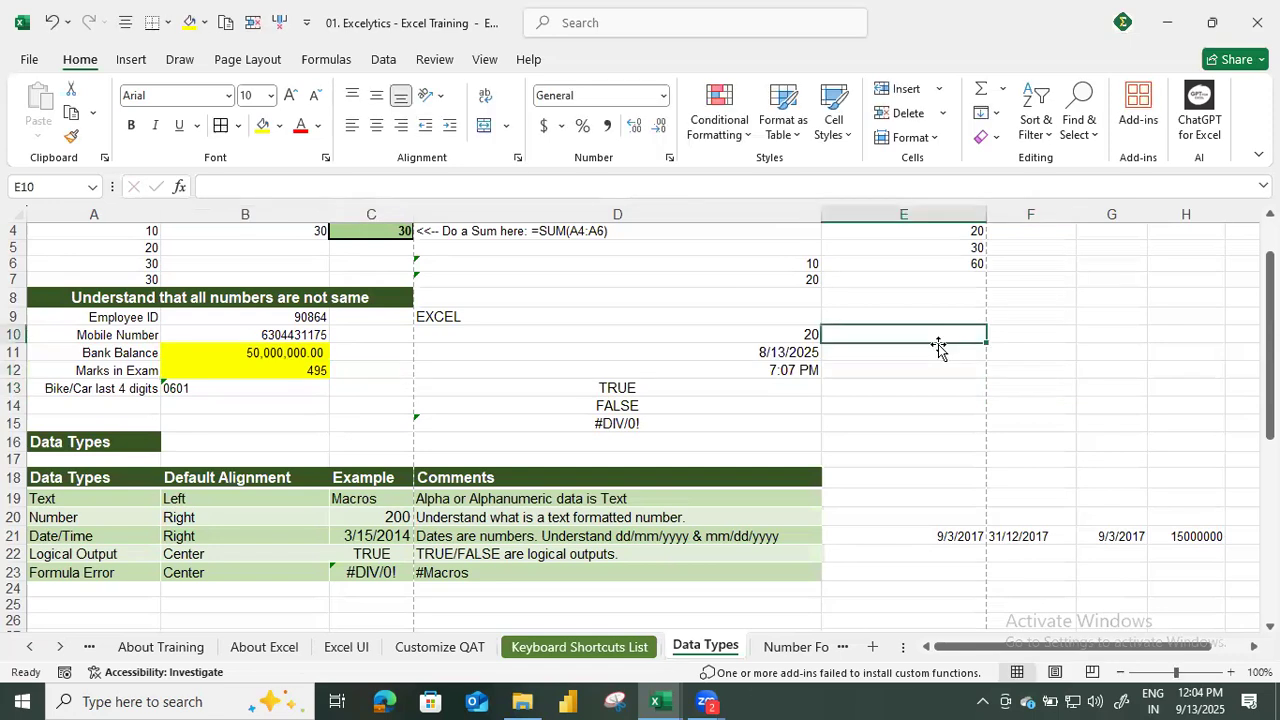
pyautogui.write('Text formatted bu')
pyautogui.press('BackSpace')
pyautogui.press('BackSpace')
pyautogui.write('numbers')
pyautogui.press('Return')
# Enter the note "number formatted numbers" in E11.
pyautogui.write('number formatted numbers')
pyautogui.press('Return')
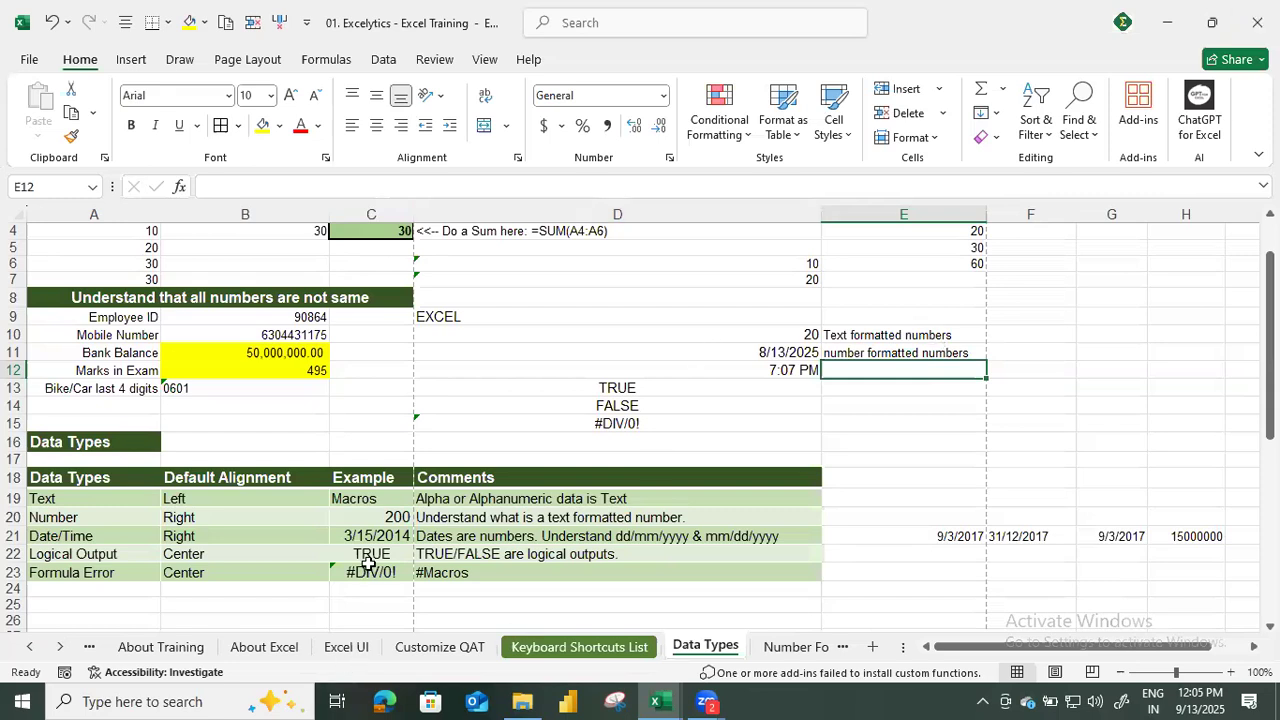
# Enter a person's first name as a text example in D26, below the Data Types table.
pyautogui.scroll(-2, 368, 565)
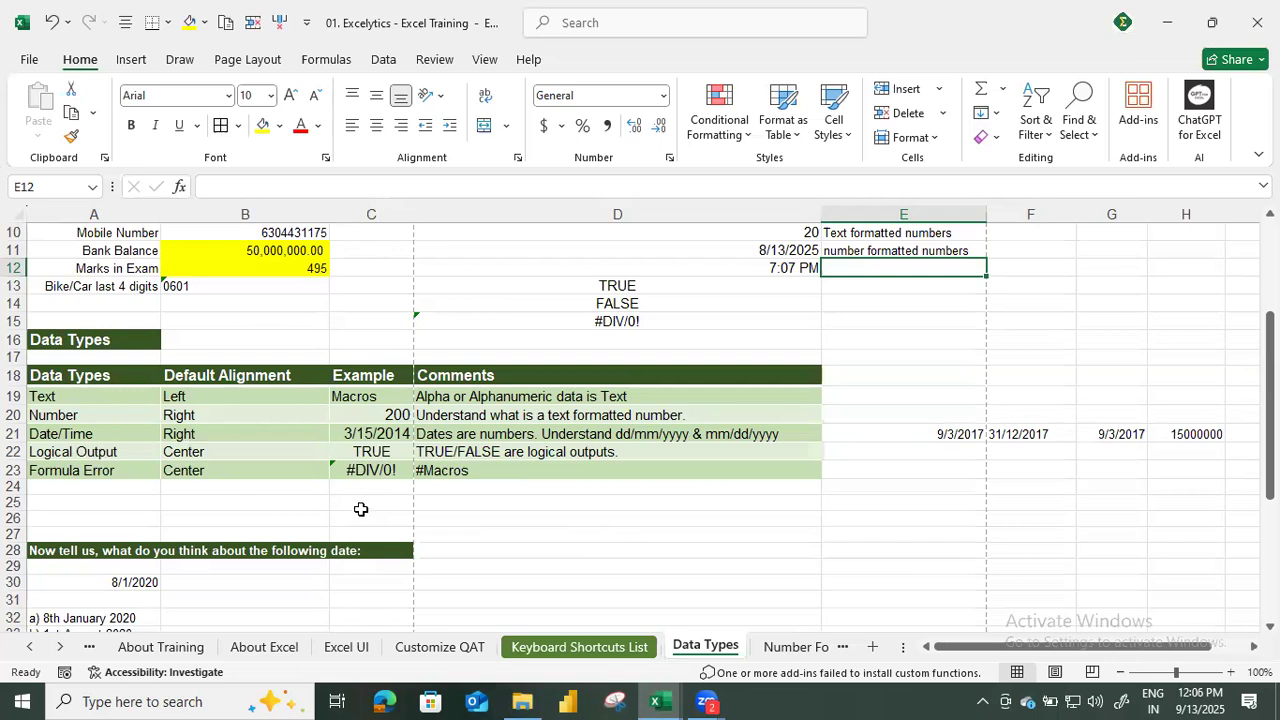
pyautogui.click(540, 512)
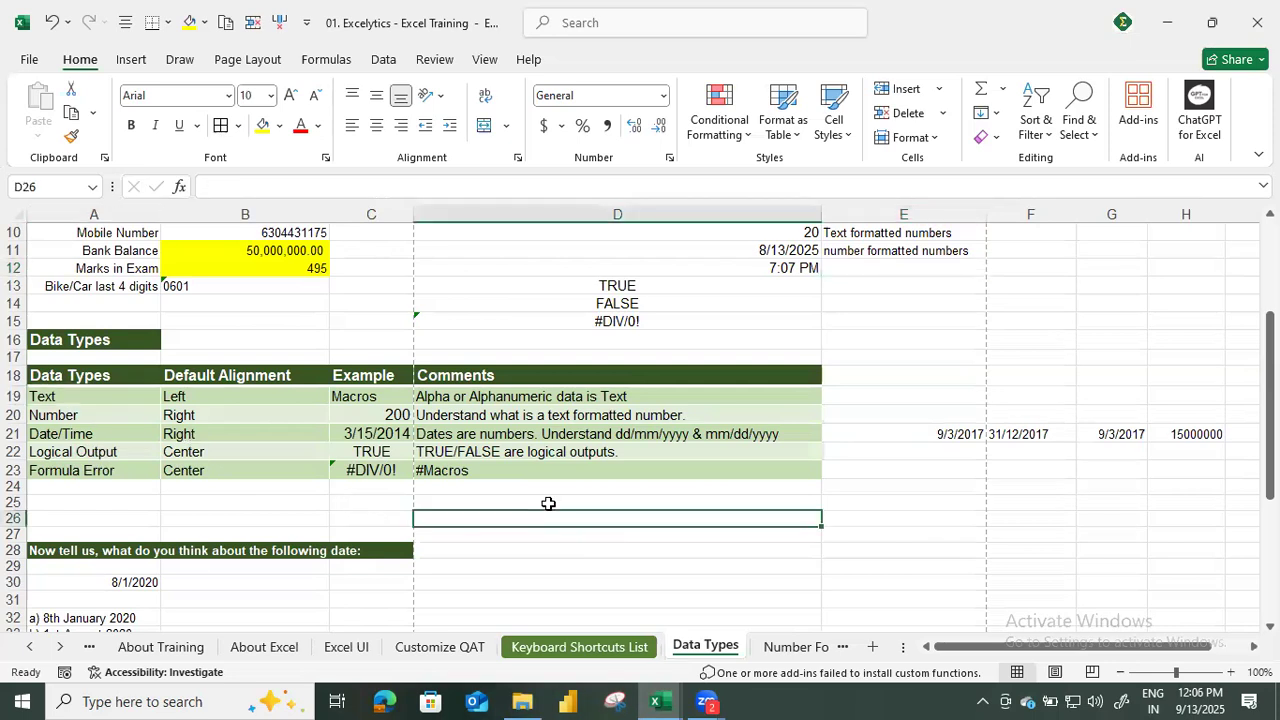
pyautogui.write('Hemanth')
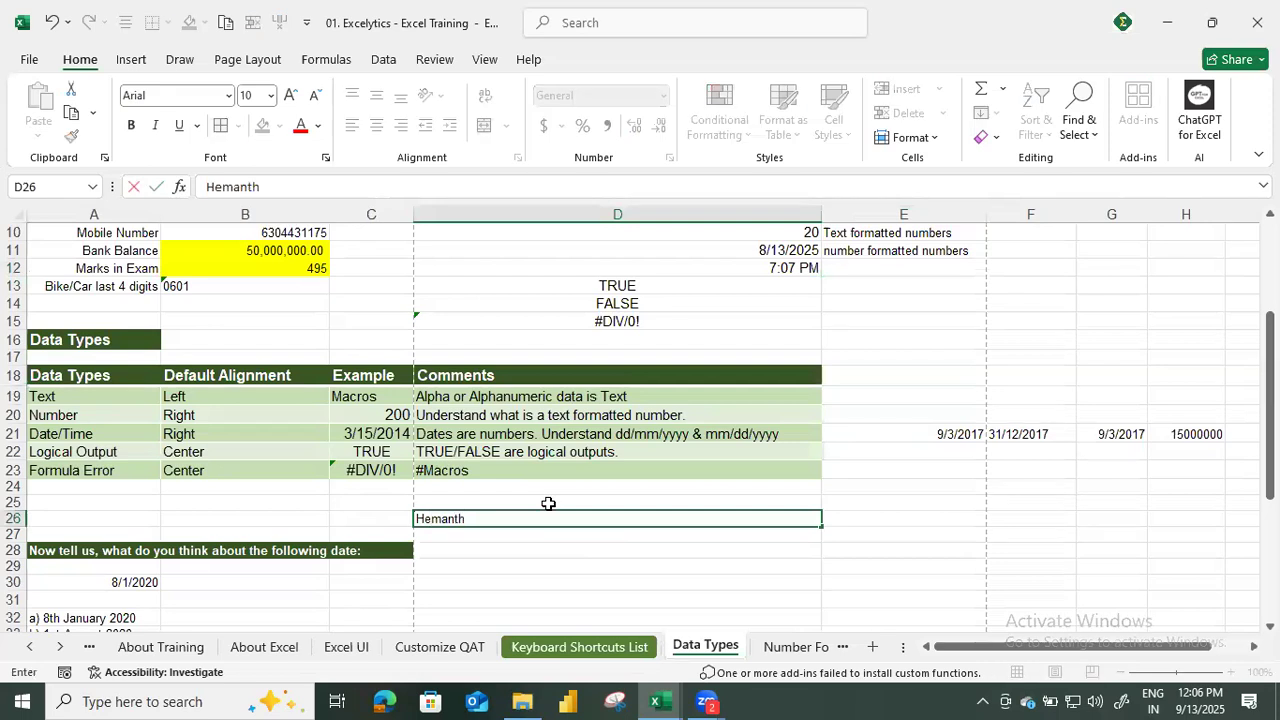
pyautogui.press('Return')
pyautogui.press('Up')
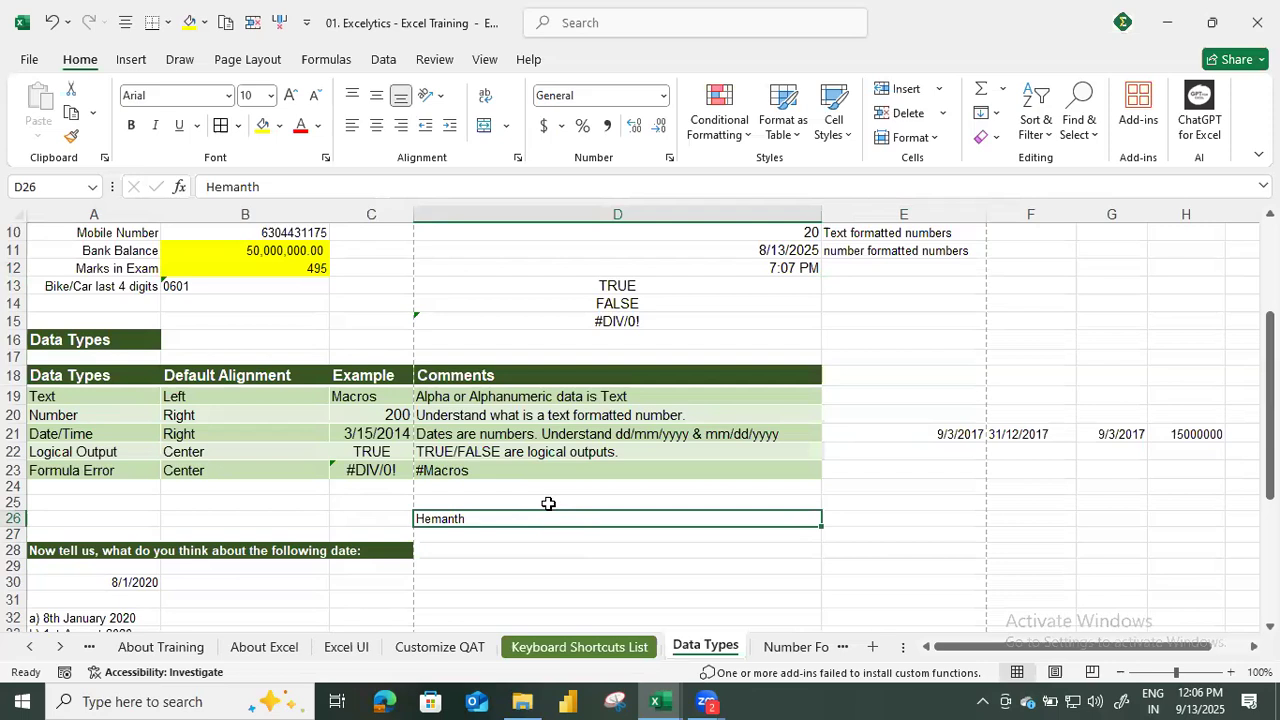
# Run the name in D26 through right, center and left alignment, finishing with left and top alignment.
pyautogui.click(400, 125)
pyautogui.click(376, 125)
pyautogui.click(352, 125)
pyautogui.click(352, 95)
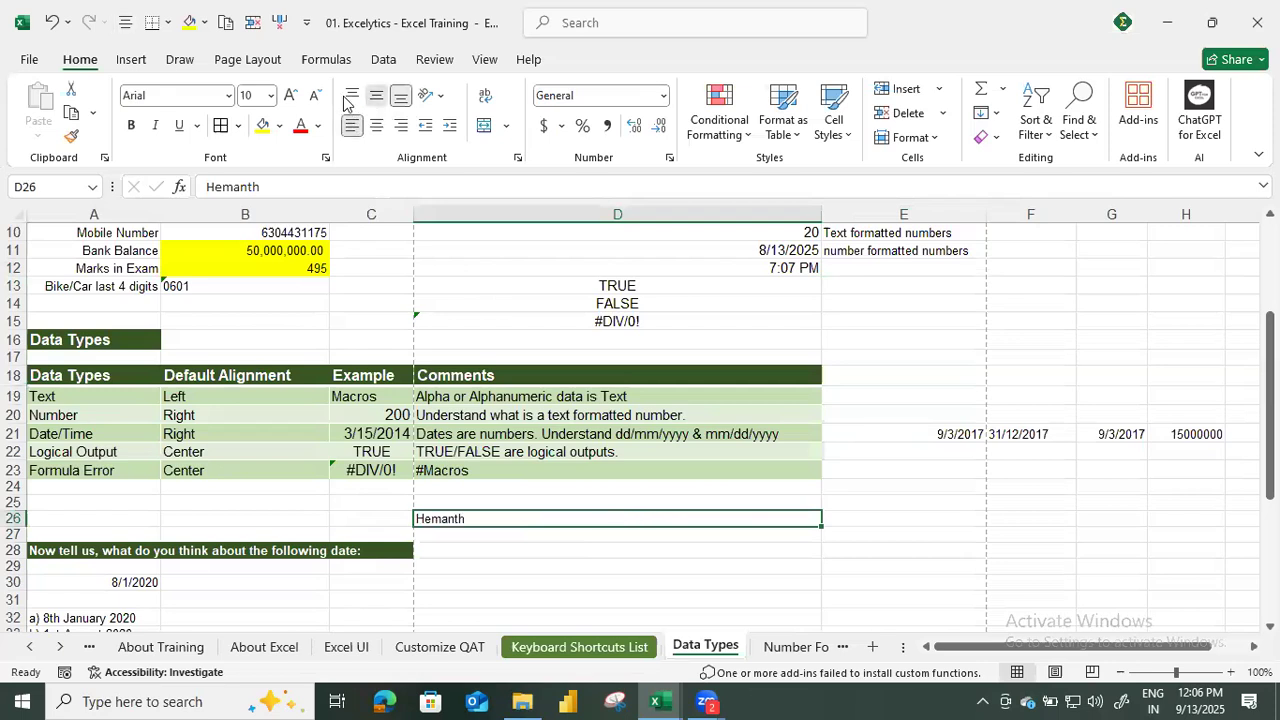
# Compare the name in D26 with the default alignment and example listed for Text in row 19.
pyautogui.click(568, 318)
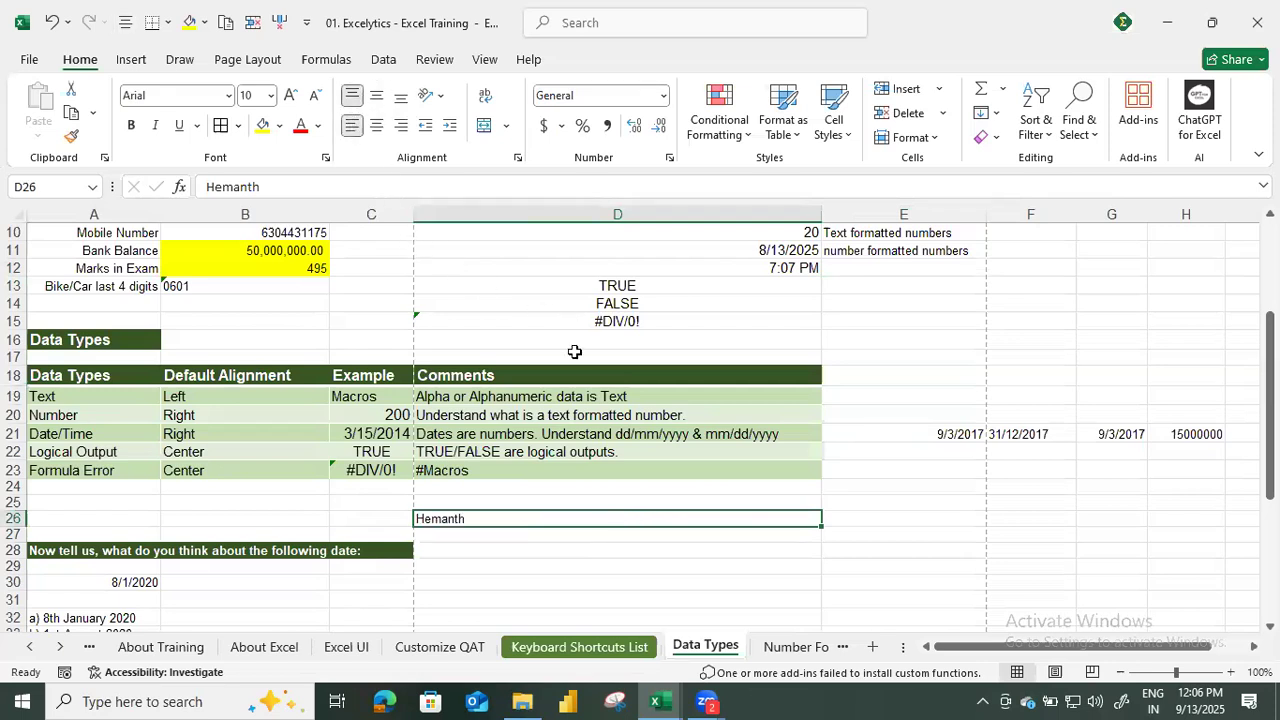
pyautogui.click(526, 515)
pyautogui.click(279, 396)
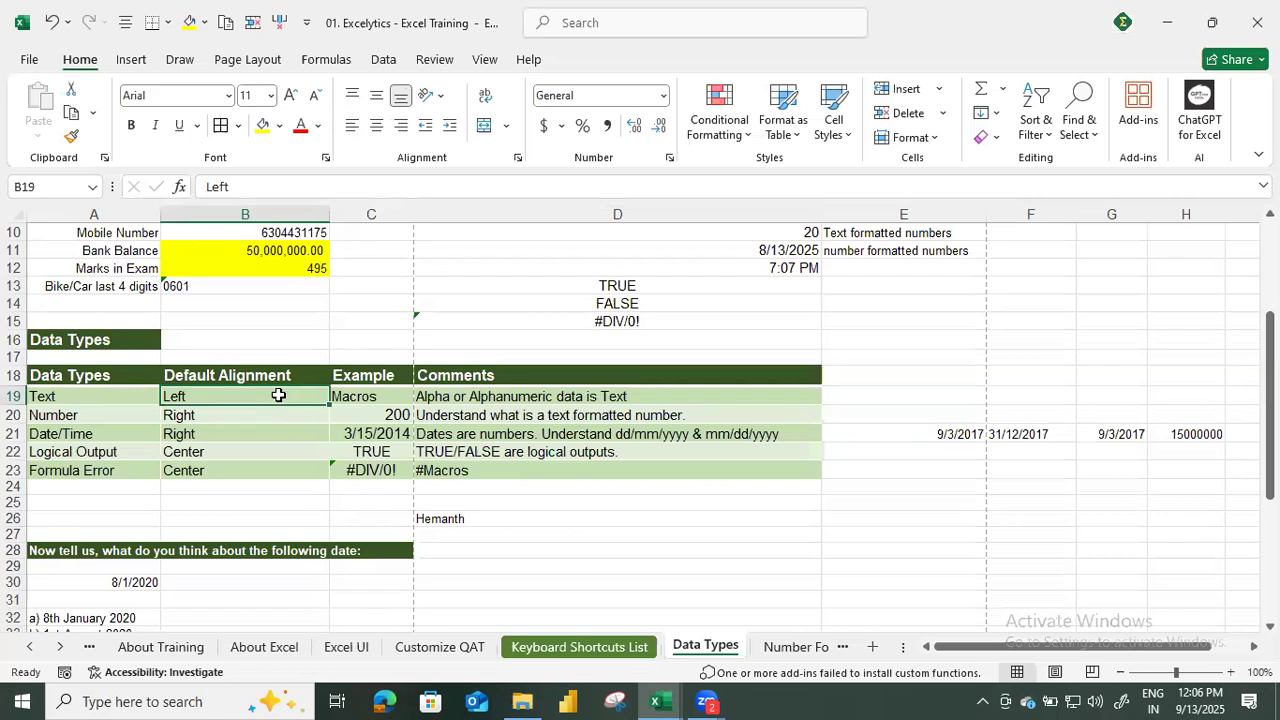
pyautogui.click(355, 397)
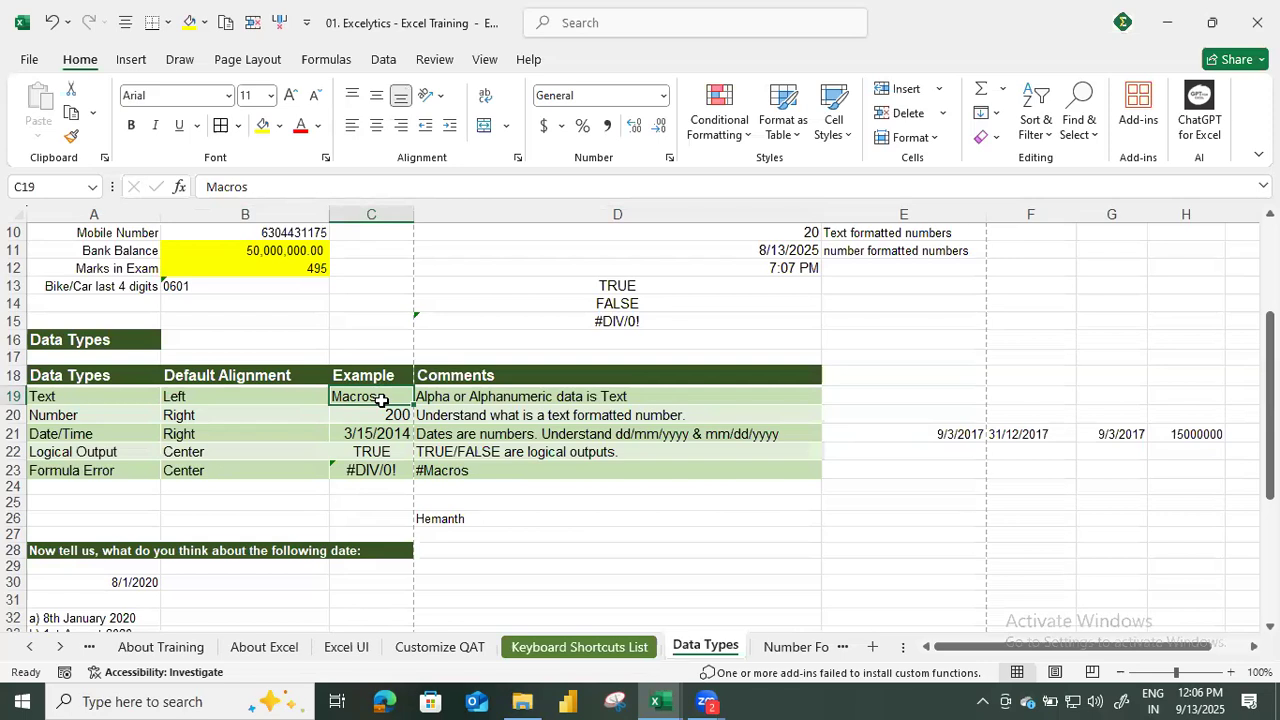
# Try right and center alignment on the name in D26 and return it to left alignment.
pyautogui.click(472, 519)
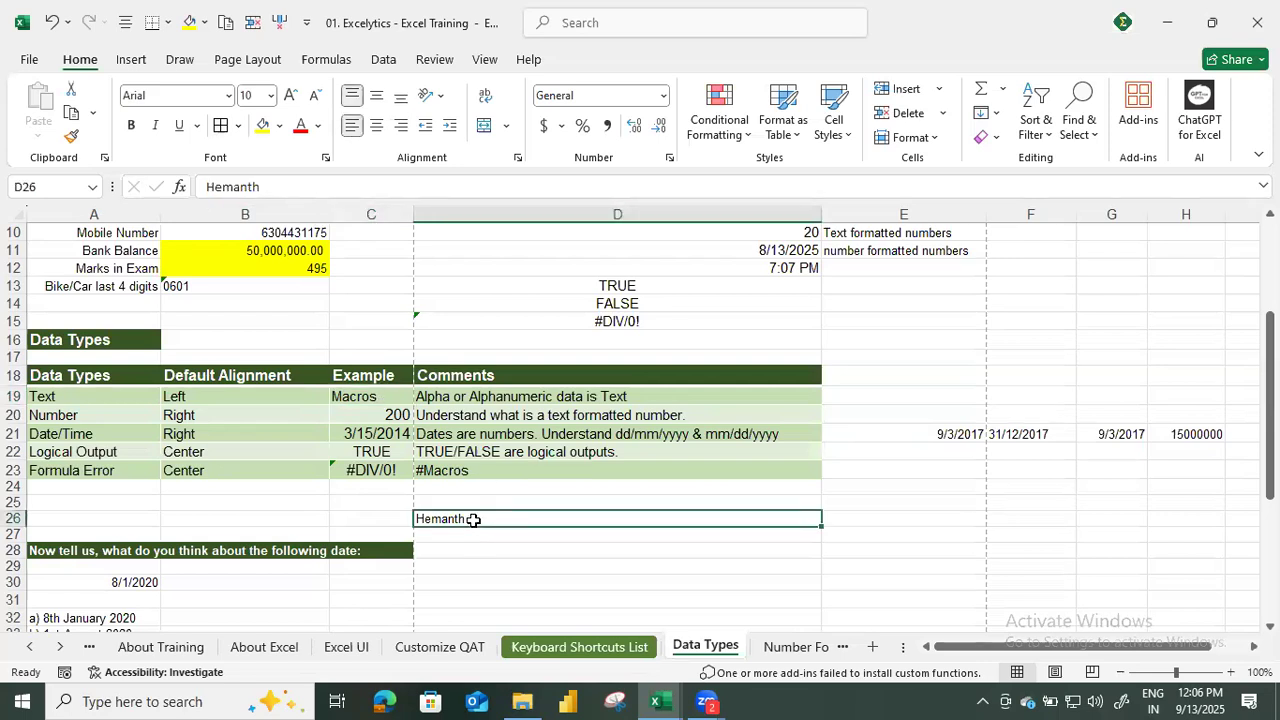
pyautogui.click(377, 126)
pyautogui.click(352, 126)
# Enter two alphanumeric examples below the name: the first name followed by 123 in D27, and 123 followed by the first name in D28.
pyautogui.click(487, 399)
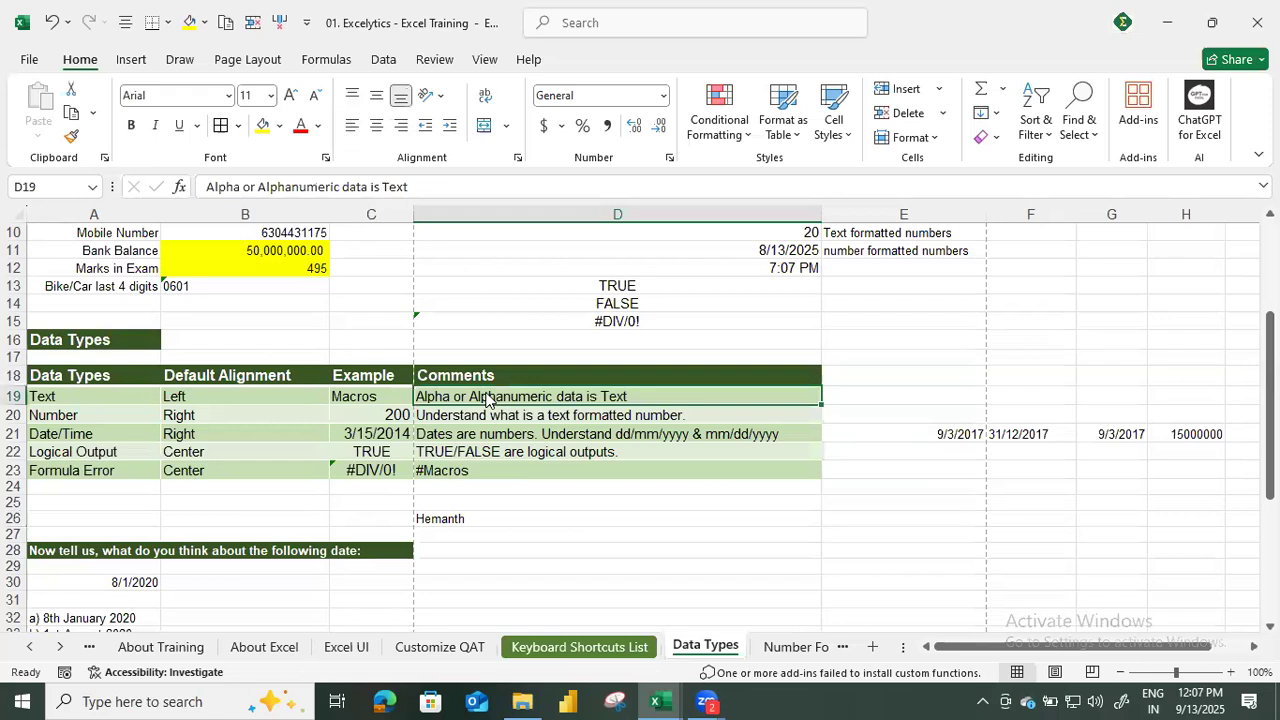
pyautogui.click(474, 520)
pyautogui.click(456, 536)
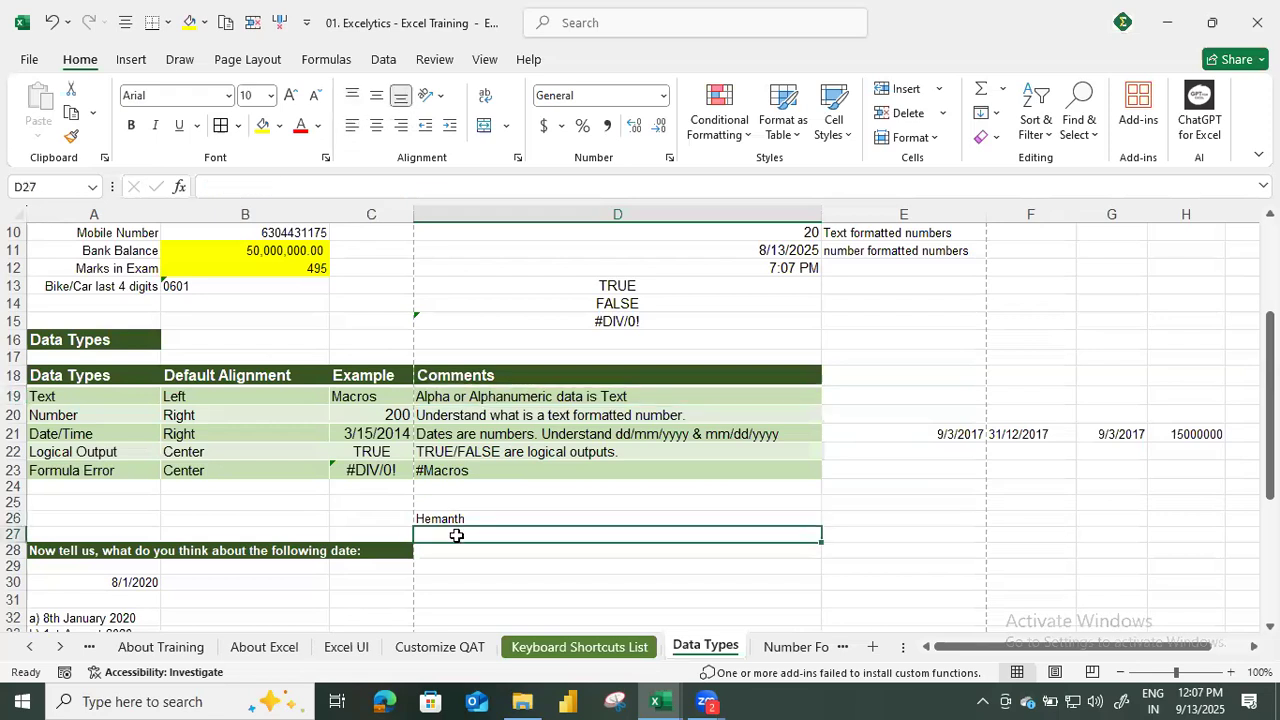
pyautogui.write('Hemant12')
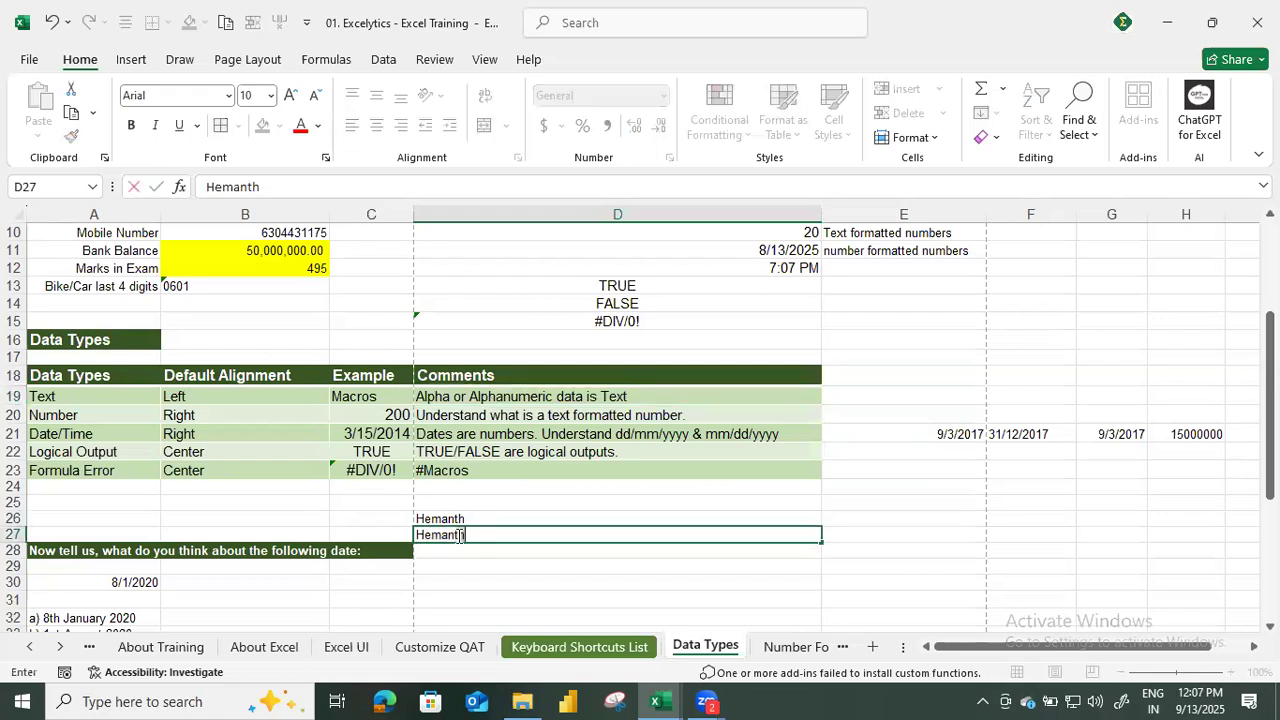
pyautogui.write('3')
pyautogui.press('Return')
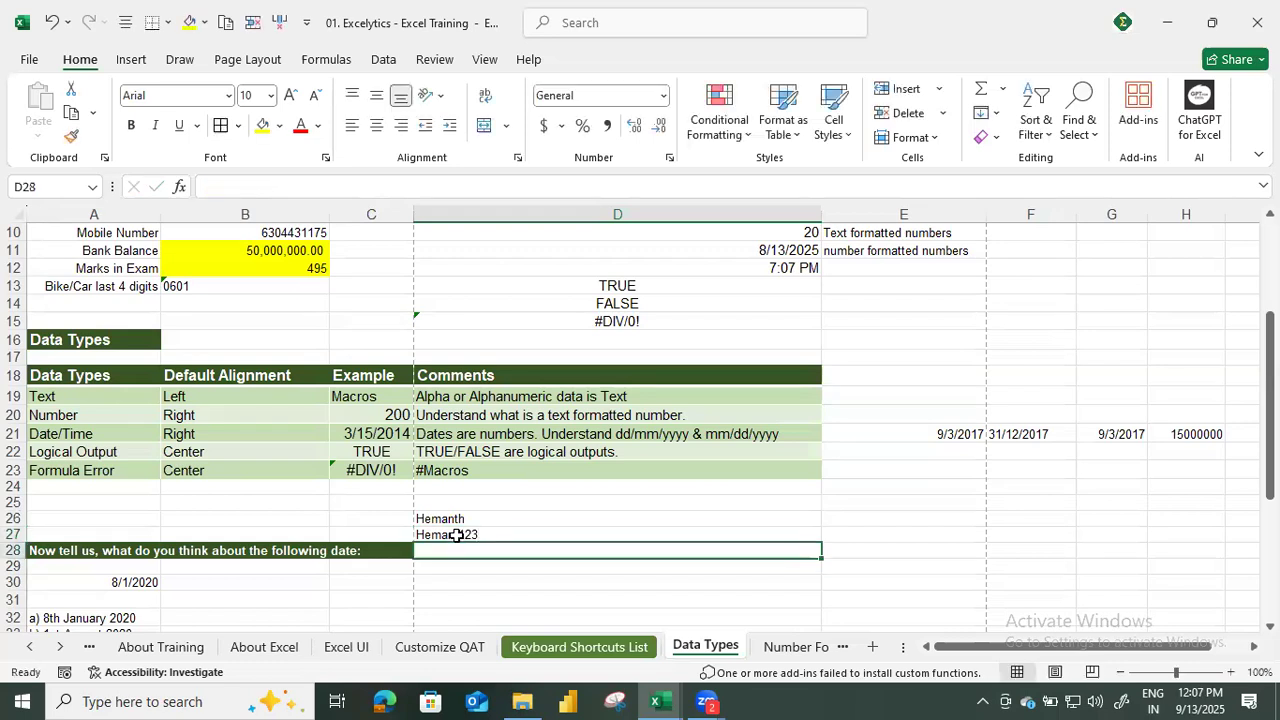
pyautogui.write('123hemanth')
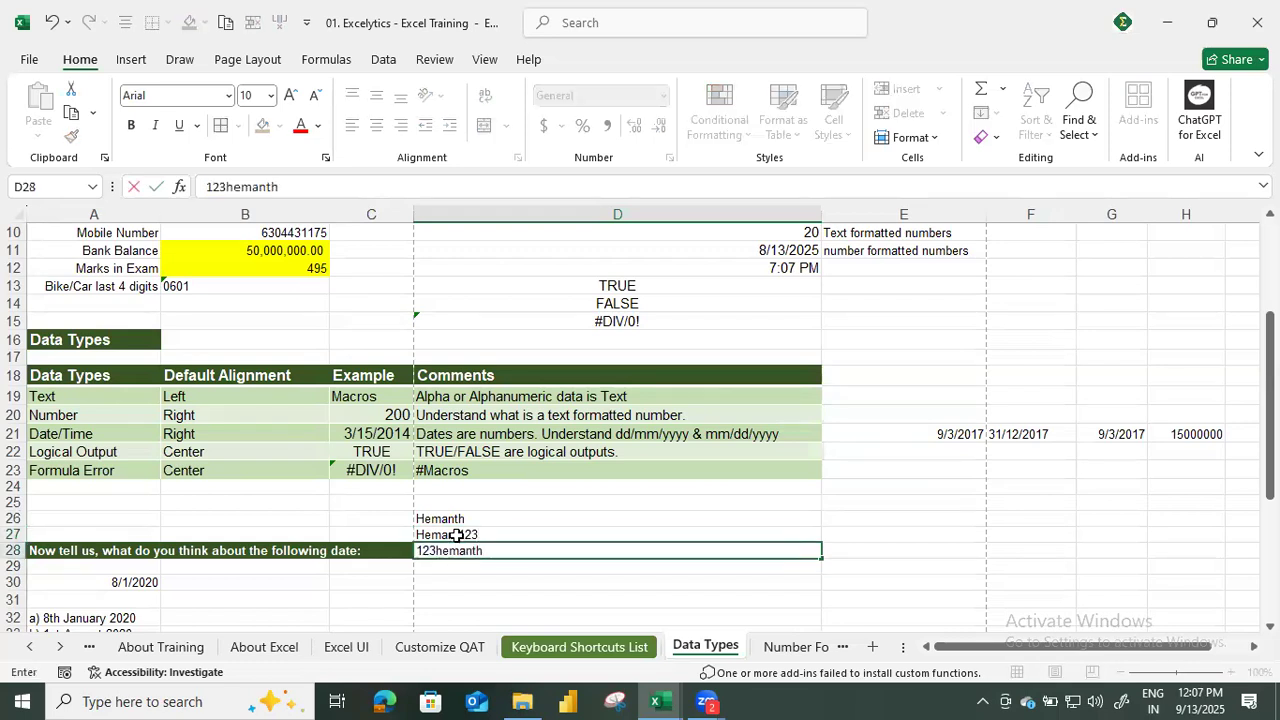
pyautogui.press('Return')
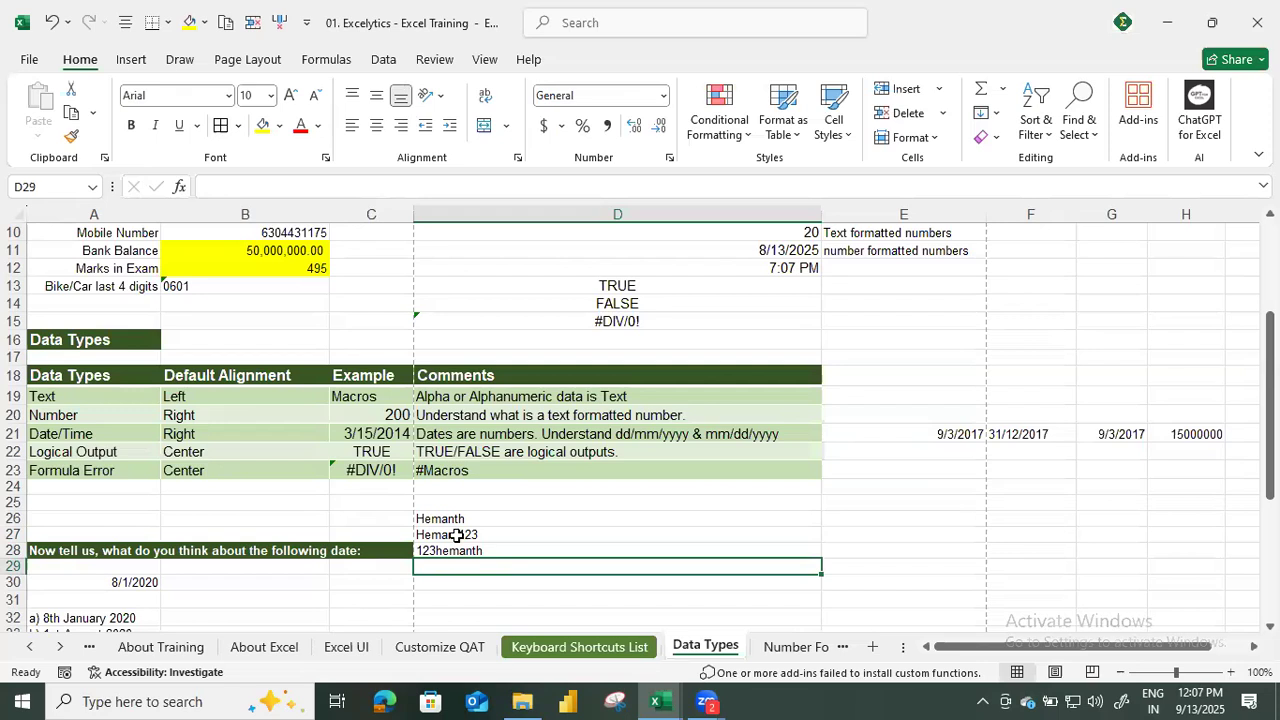
# Review the Text row's comment in D19 against the three text examples in D26:D28.
pyautogui.click(62, 421)
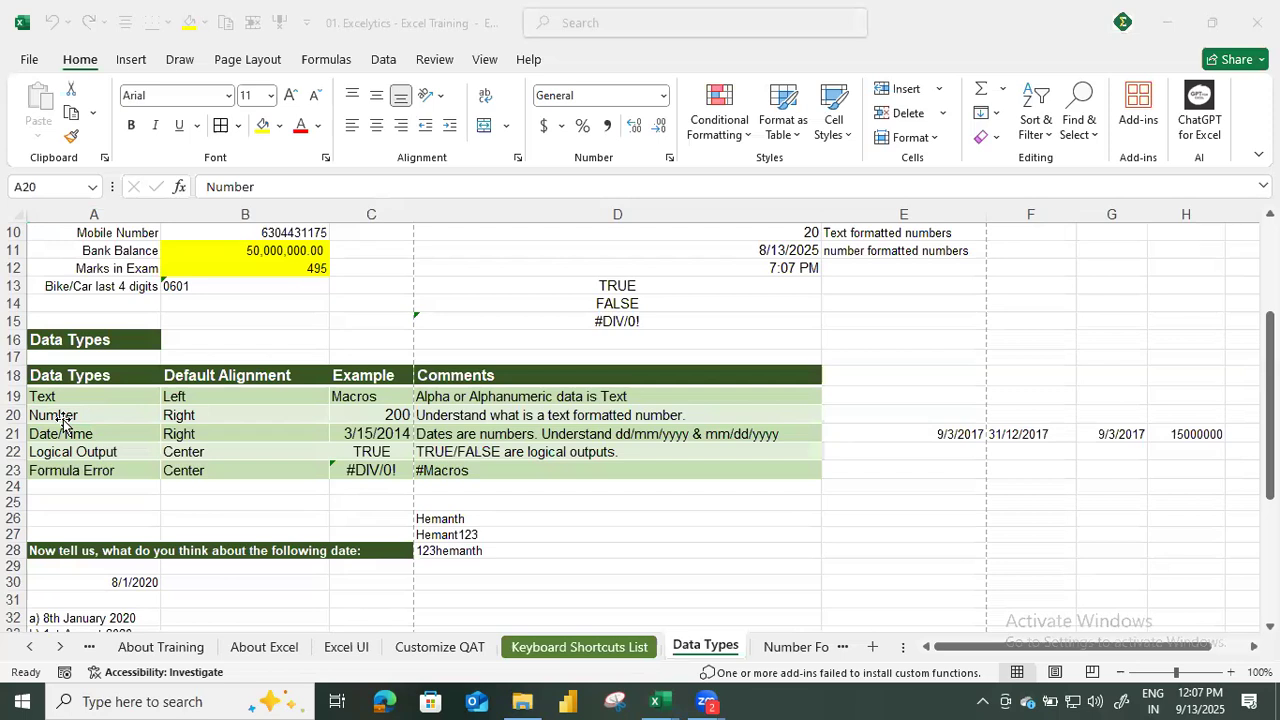
pyautogui.click(132, 398)
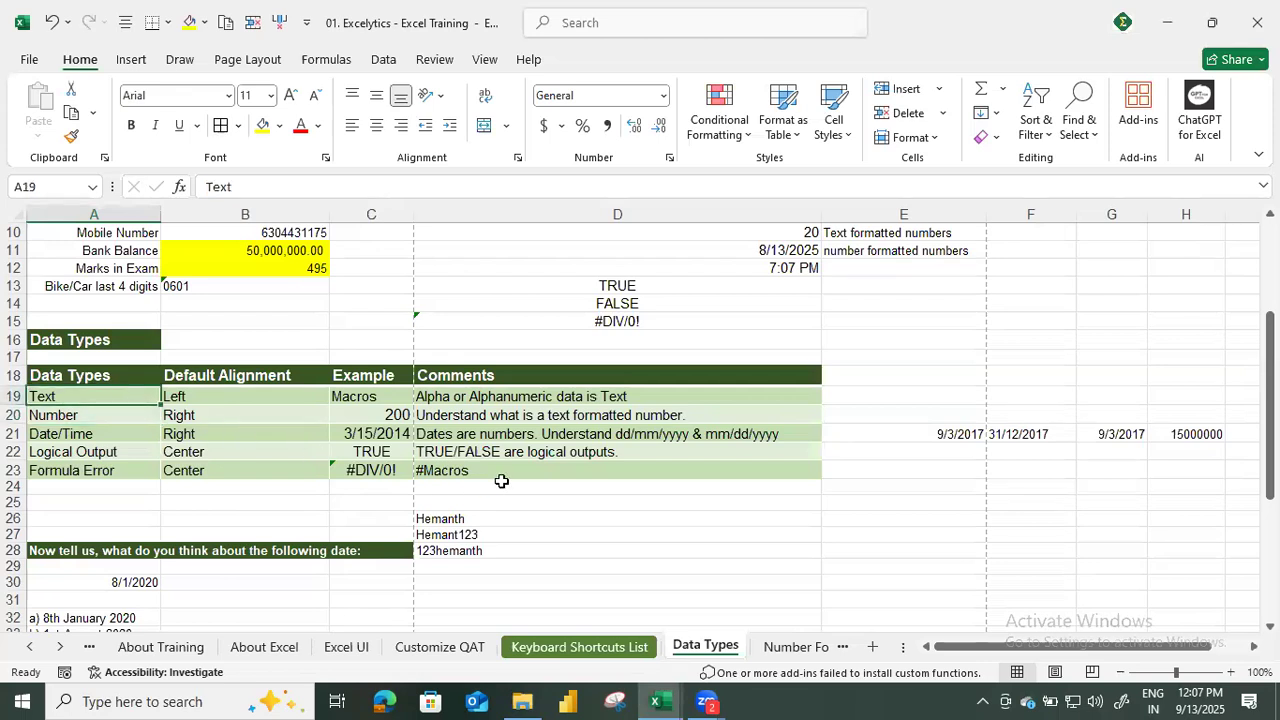
pyautogui.click(432, 397)
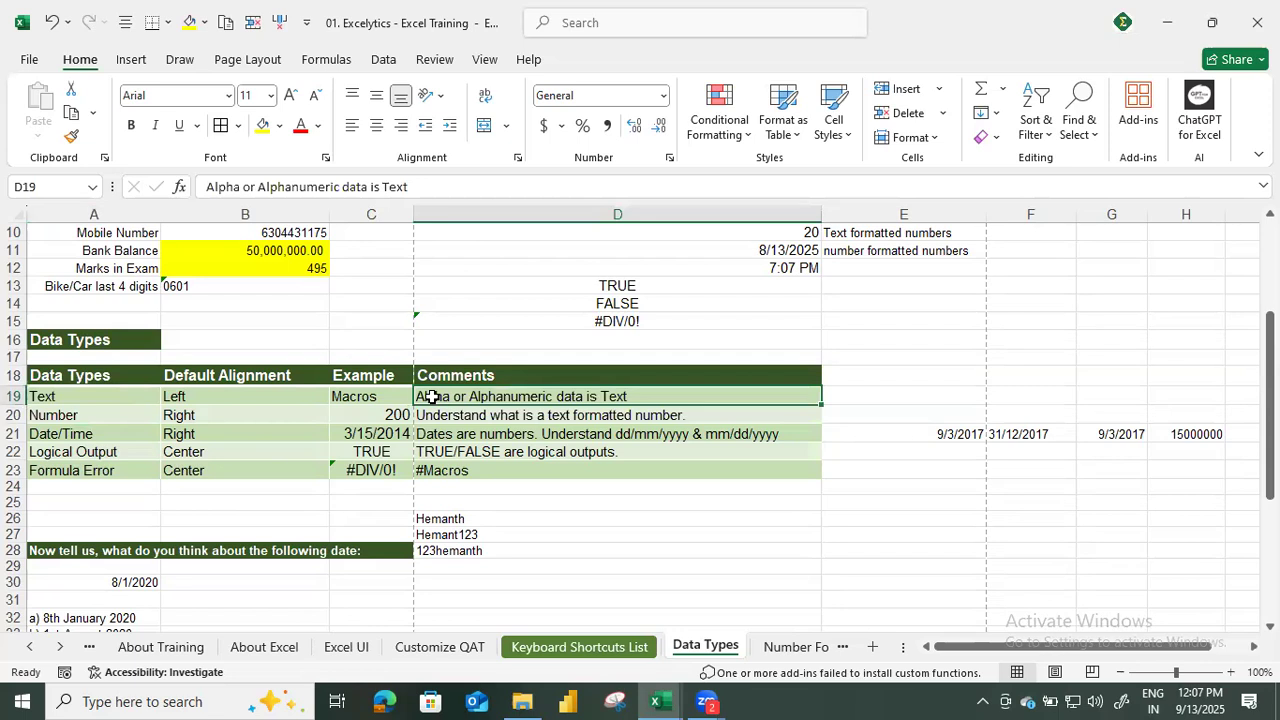
pyautogui.moveTo(510, 518); pyautogui.dragTo(508, 545)
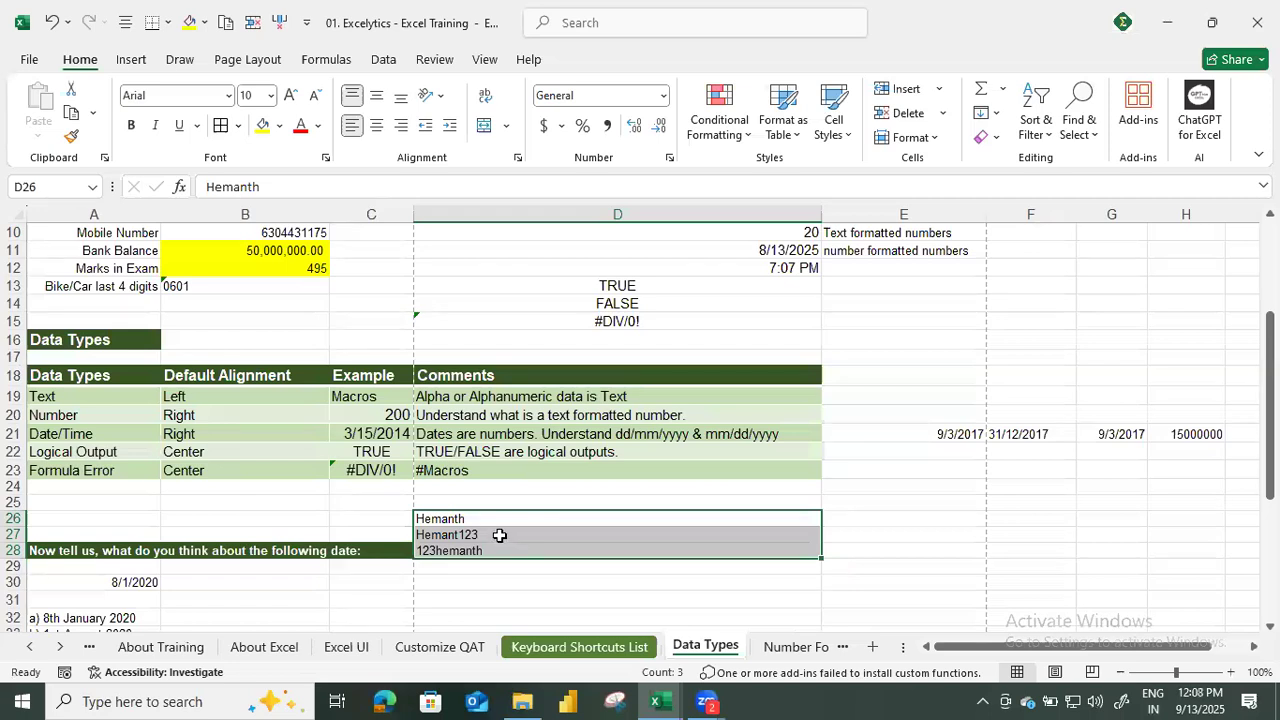
pyautogui.click(484, 522)
pyautogui.click(482, 535)
pyautogui.click(481, 553)
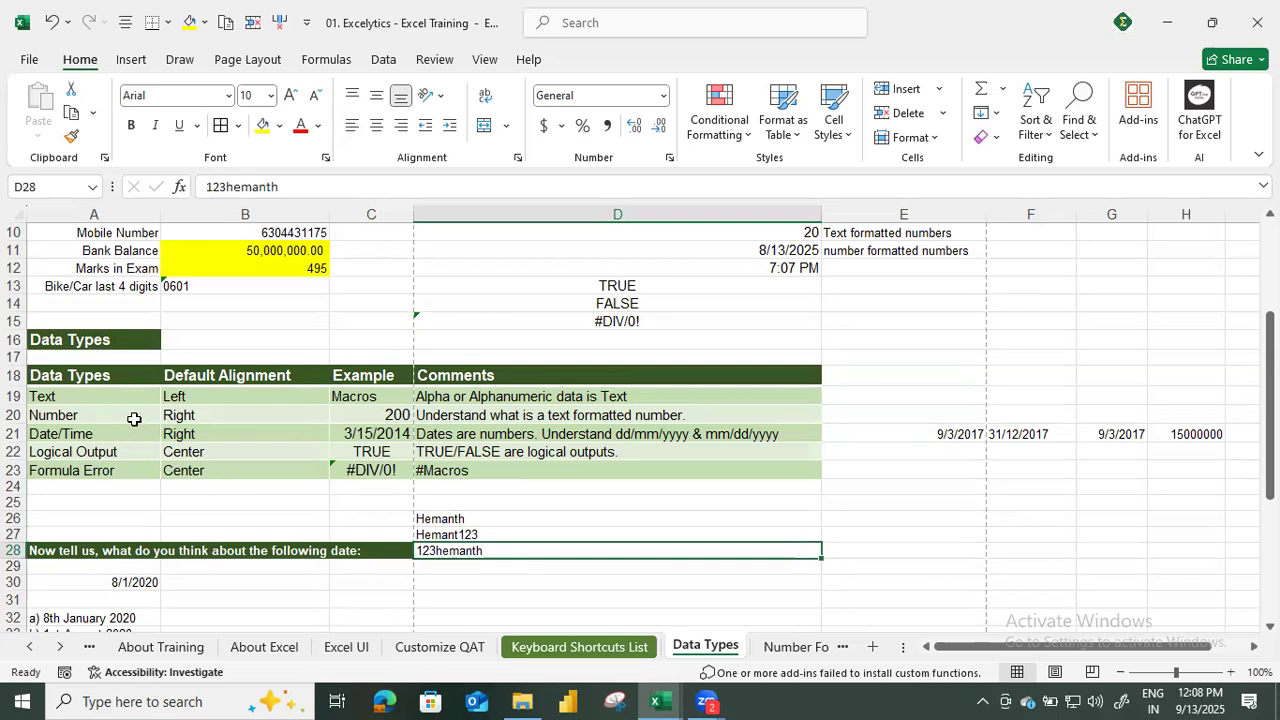
pyautogui.click(904, 521)
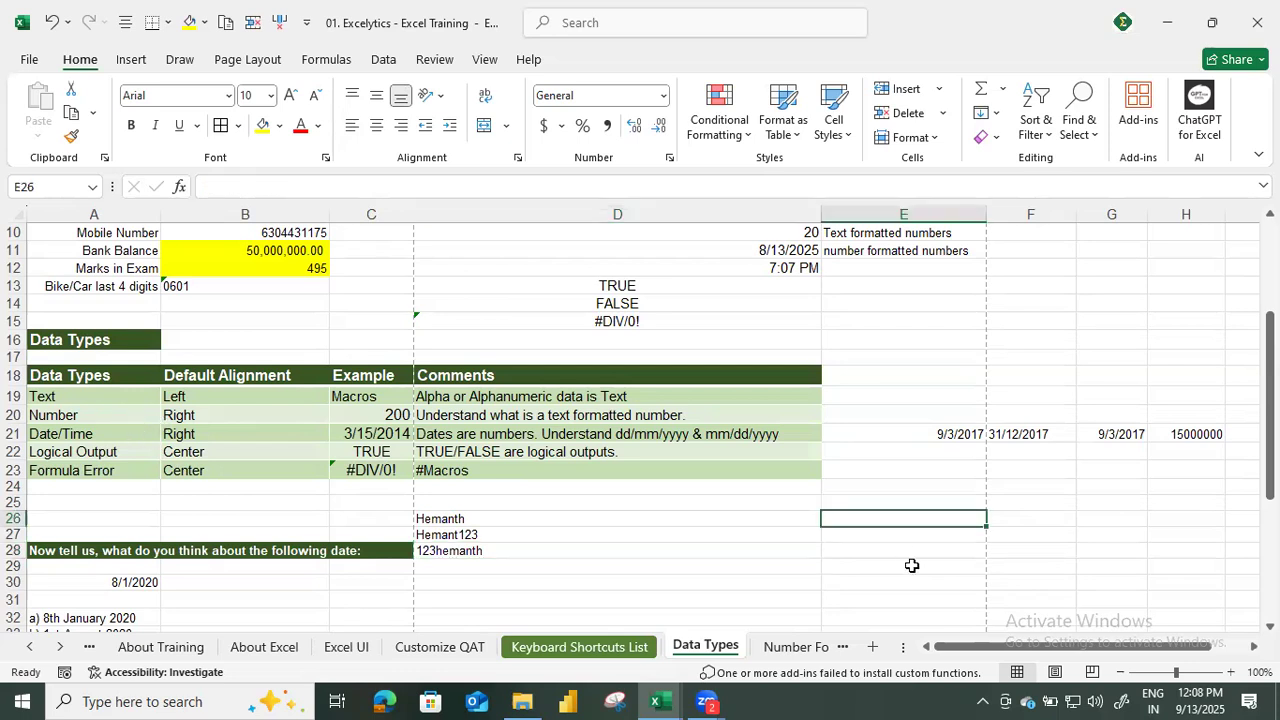
# Enter two number examples beside the text examples: 70 in E26 and 80 in E27.
pyautogui.write('70')
pyautogui.press('Return')
pyautogui.write('80')
pyautogui.press('Return')
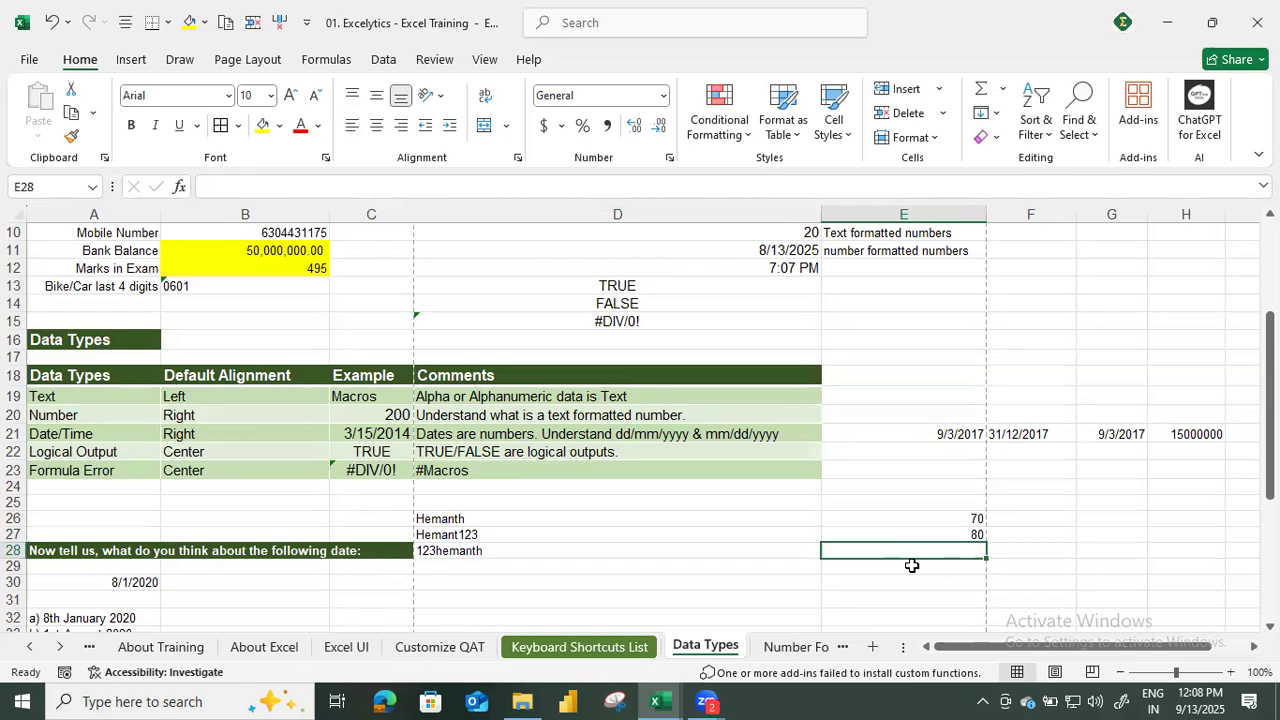
# Review the Number row's default alignment and comment in row 20, and check the selection summary for E26:E27.
pyautogui.click(207, 418)
pyautogui.click(650, 417)
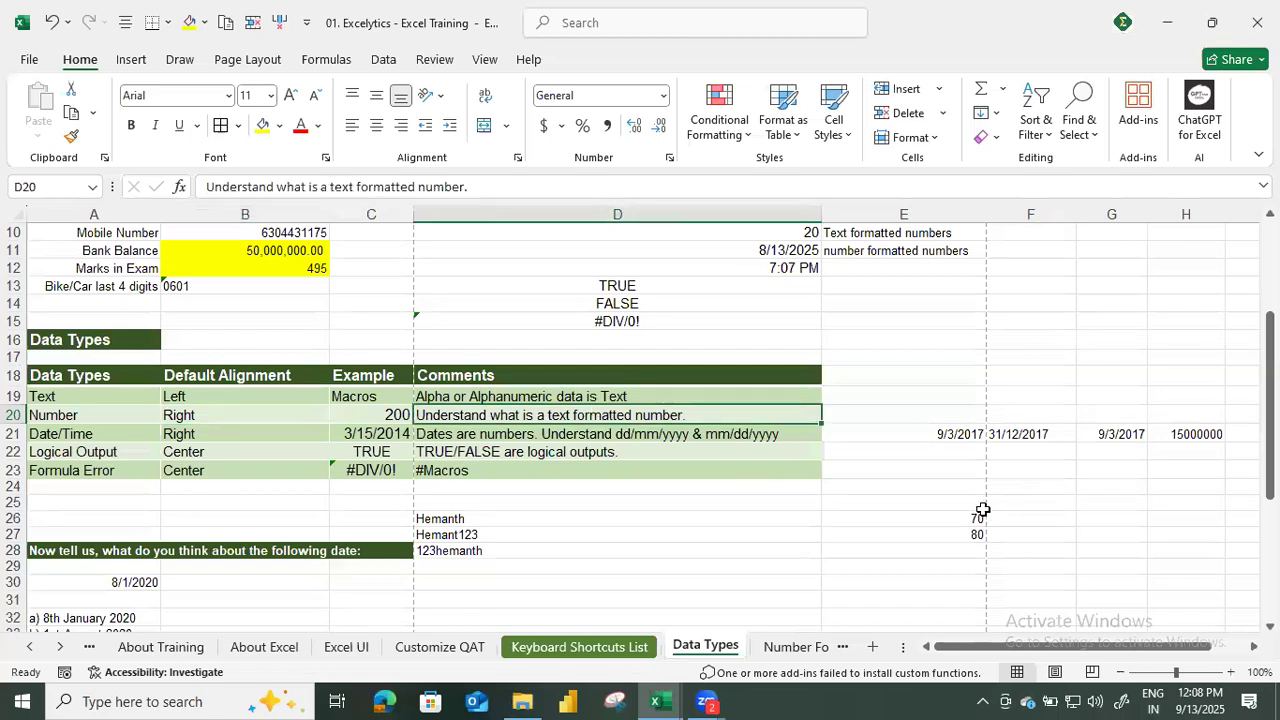
pyautogui.moveTo(975, 514); pyautogui.dragTo(971, 540)
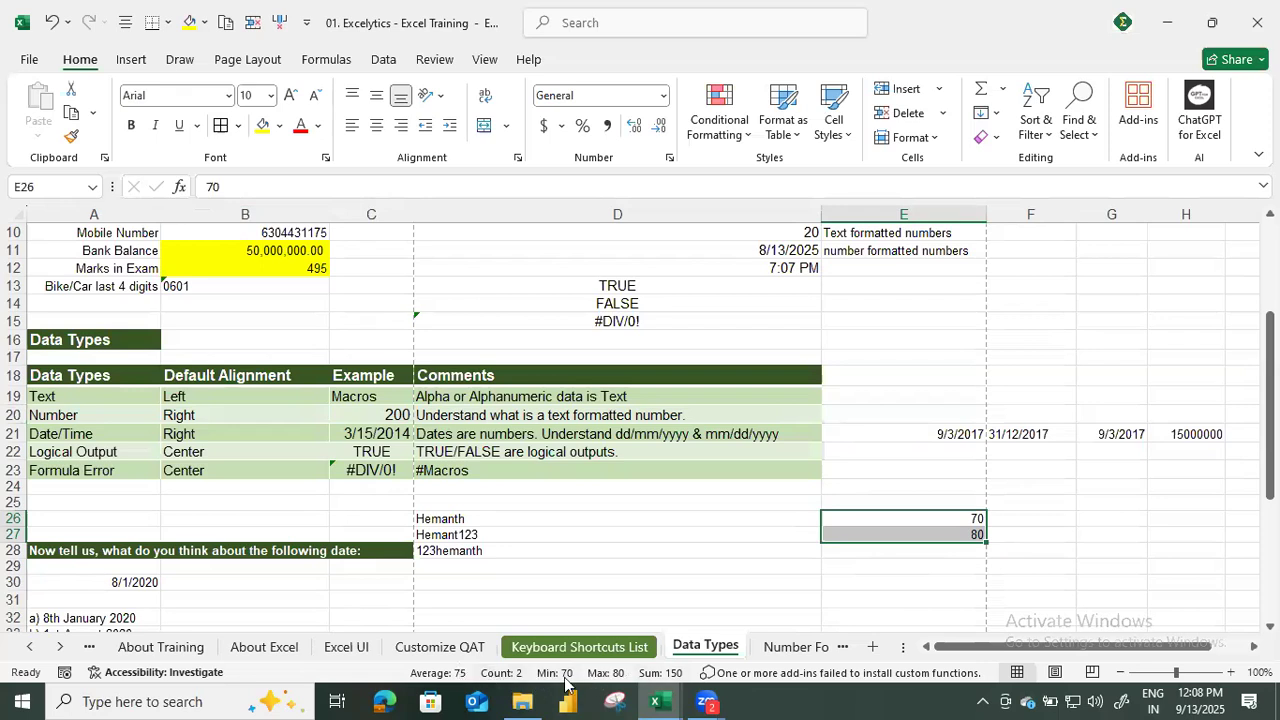
# Compare the selection summary of the text-formatted numbers in A4:A5 with that of the real numbers in E26:E27.
pyautogui.scroll(3, 284, 549)
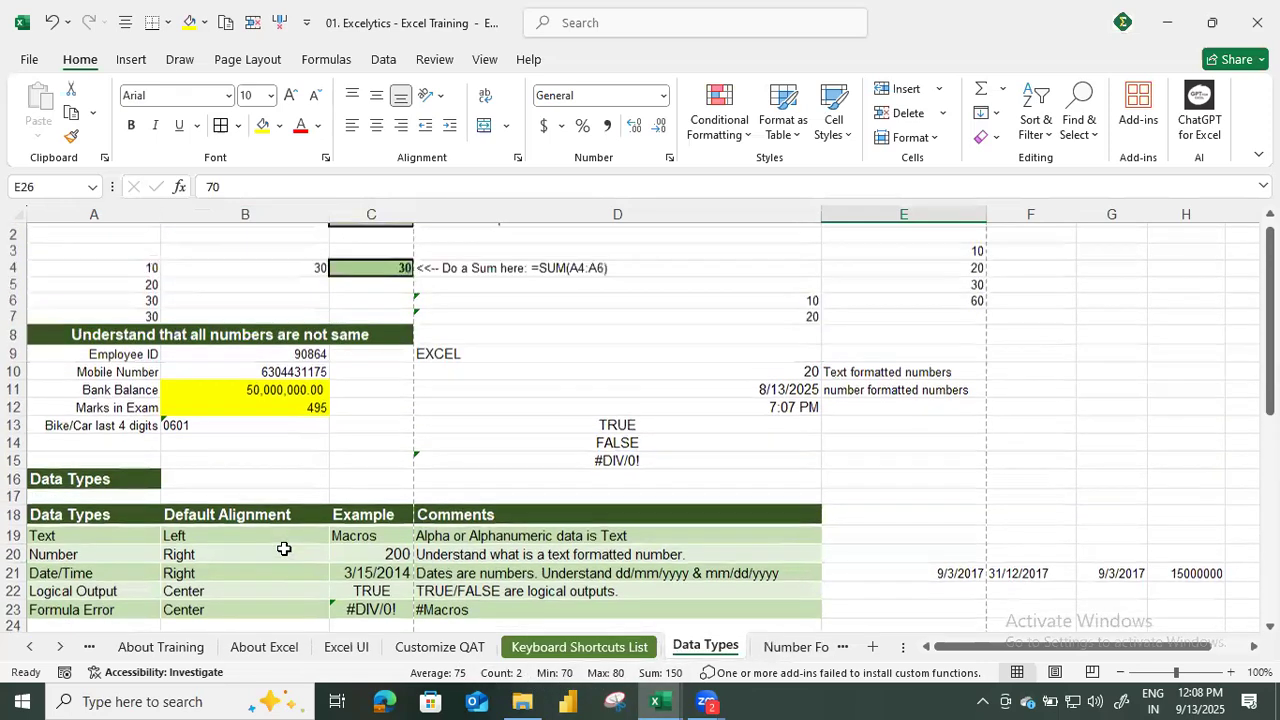
pyautogui.scroll(1, 284, 549)
pyautogui.moveTo(146, 280); pyautogui.dragTo(149, 298)
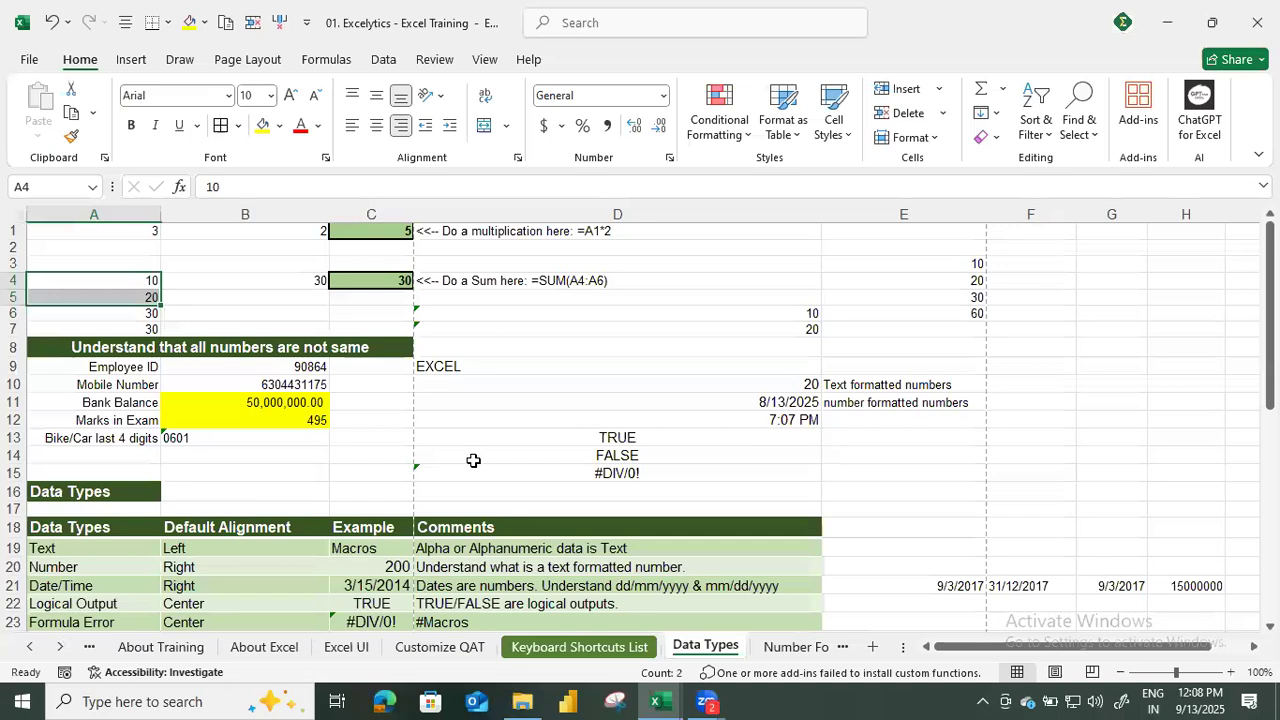
pyautogui.scroll(-5, 629, 446)
pyautogui.scroll(3, 560, 370)
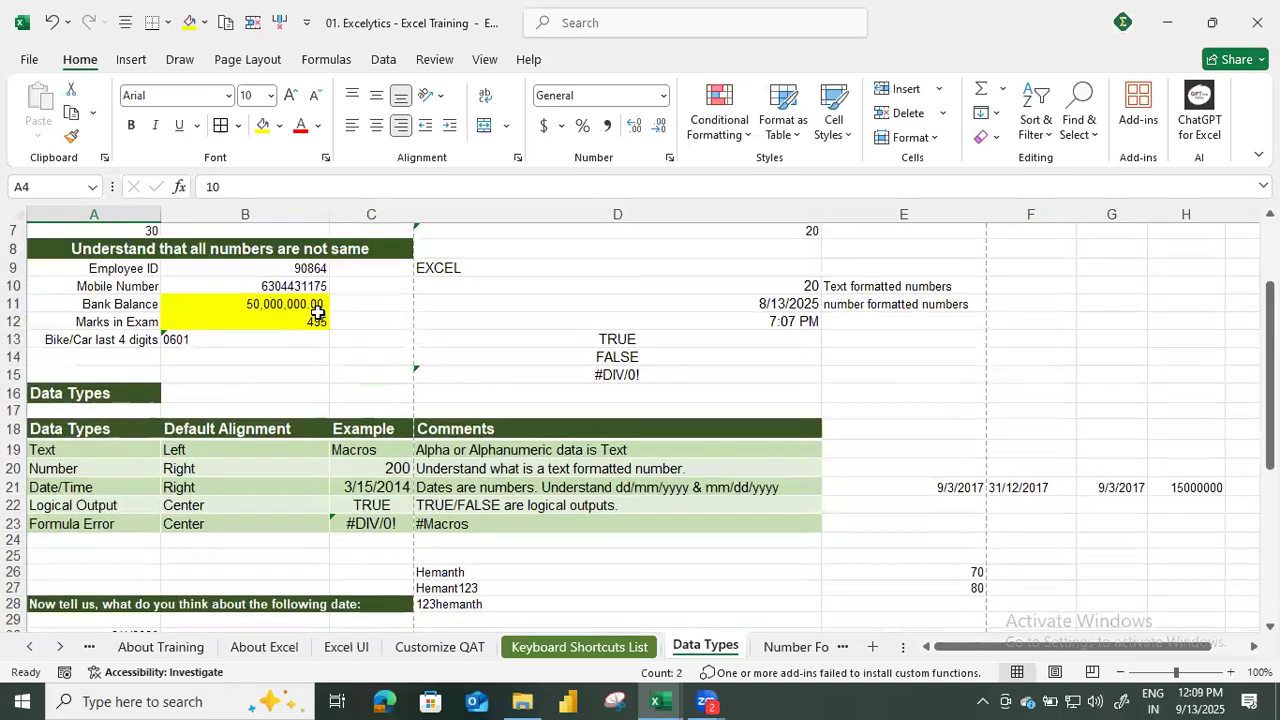
pyautogui.scroll(2, 160, 315)
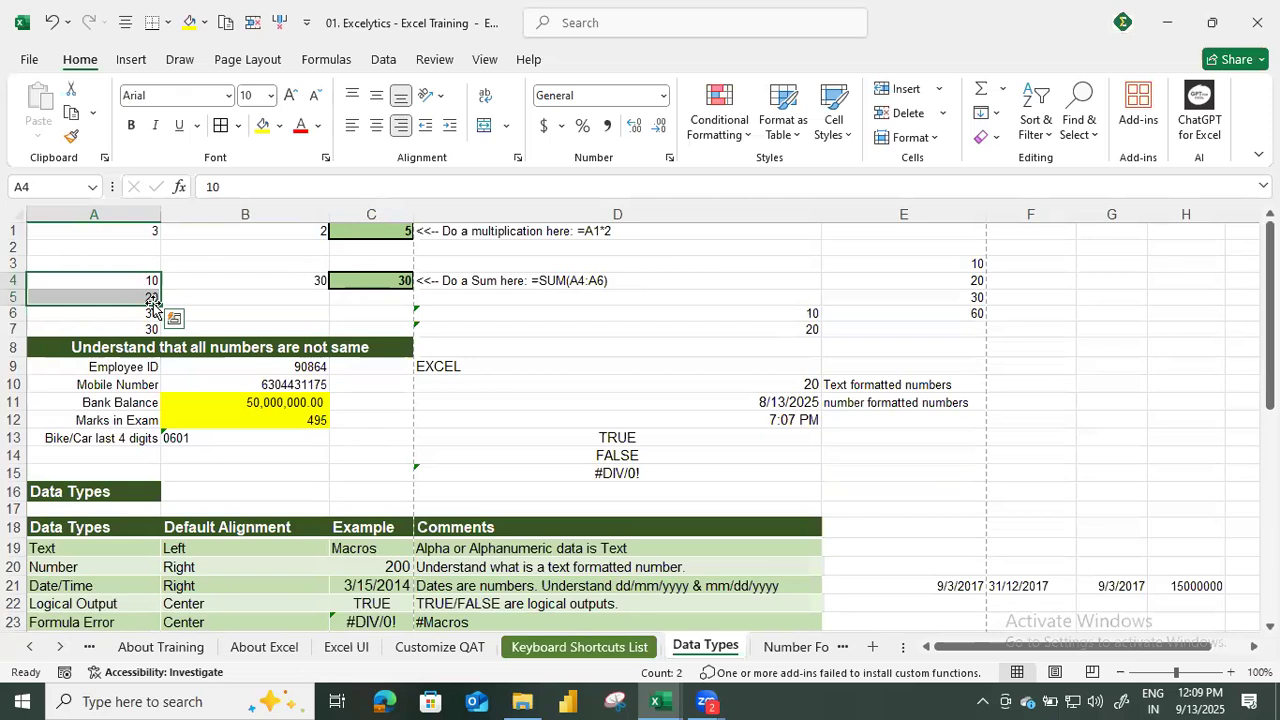
pyautogui.scroll(-4, 1018, 128)
pyautogui.scroll(-4, 842, 390)
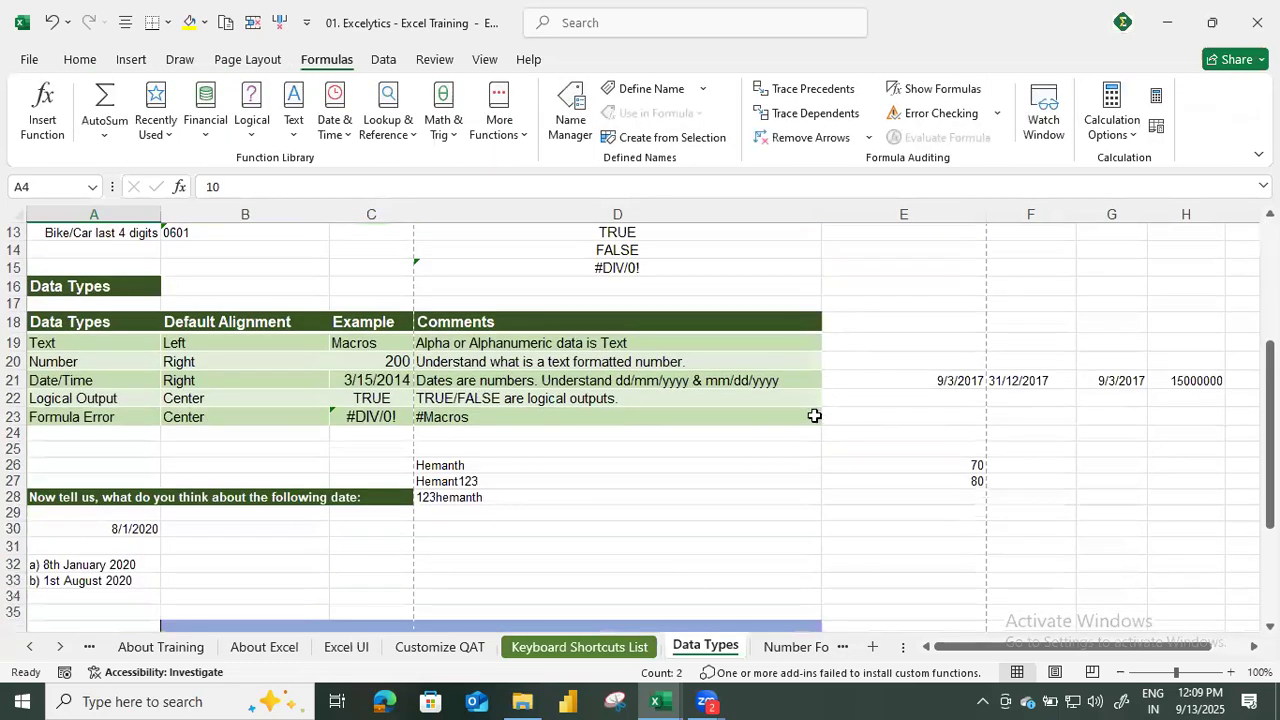
pyautogui.scroll(-1, 815, 415)
pyautogui.moveTo(940, 412)
pyautogui.mouseDown()
pyautogui.moveTo(934, 423)
pyautogui.moveTo(953, 427)
pyautogui.mouseUp()
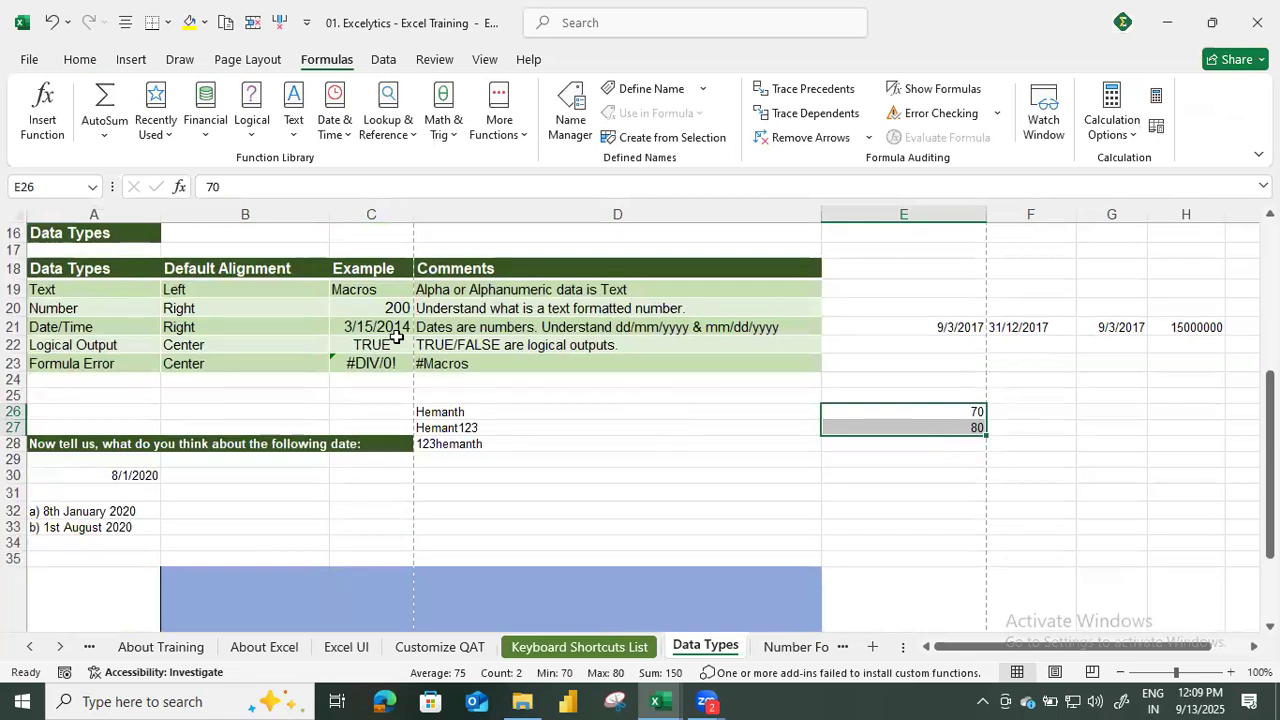
# Review the Date/Time row's example in C21 and enter the formula =TODAY() in E28 as a date example.
pyautogui.click(127, 329)
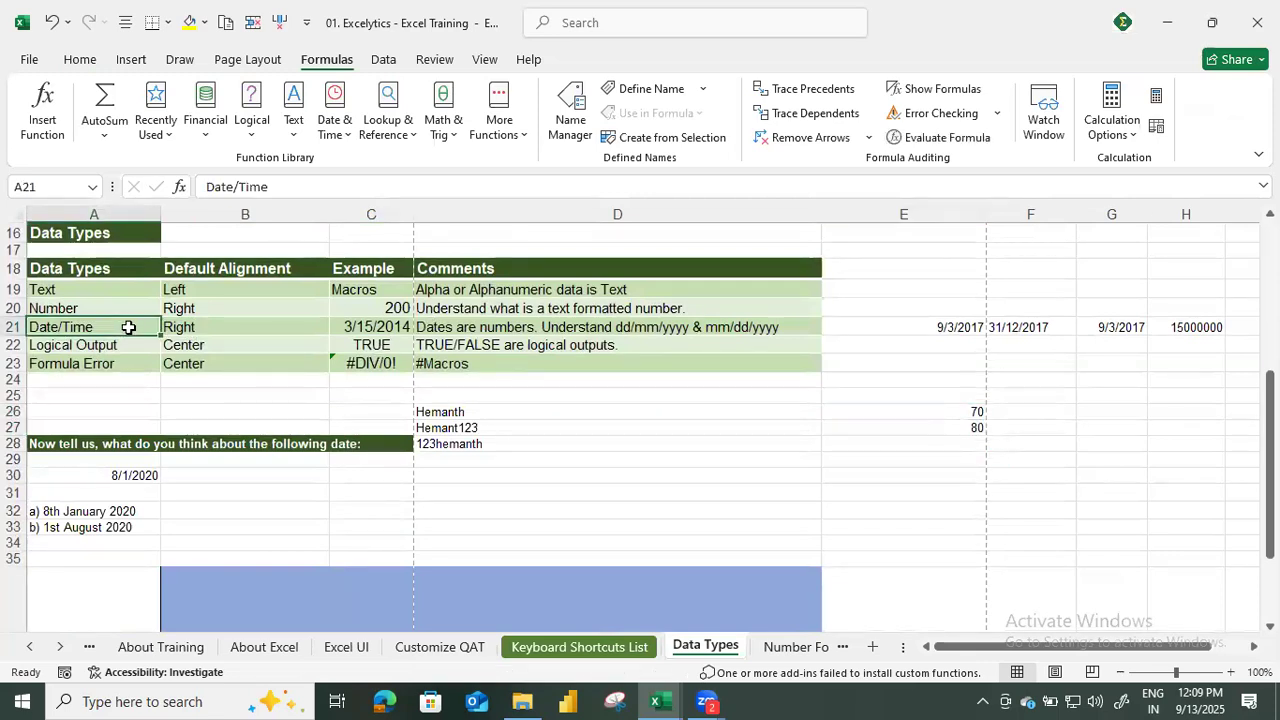
pyautogui.click(410, 329)
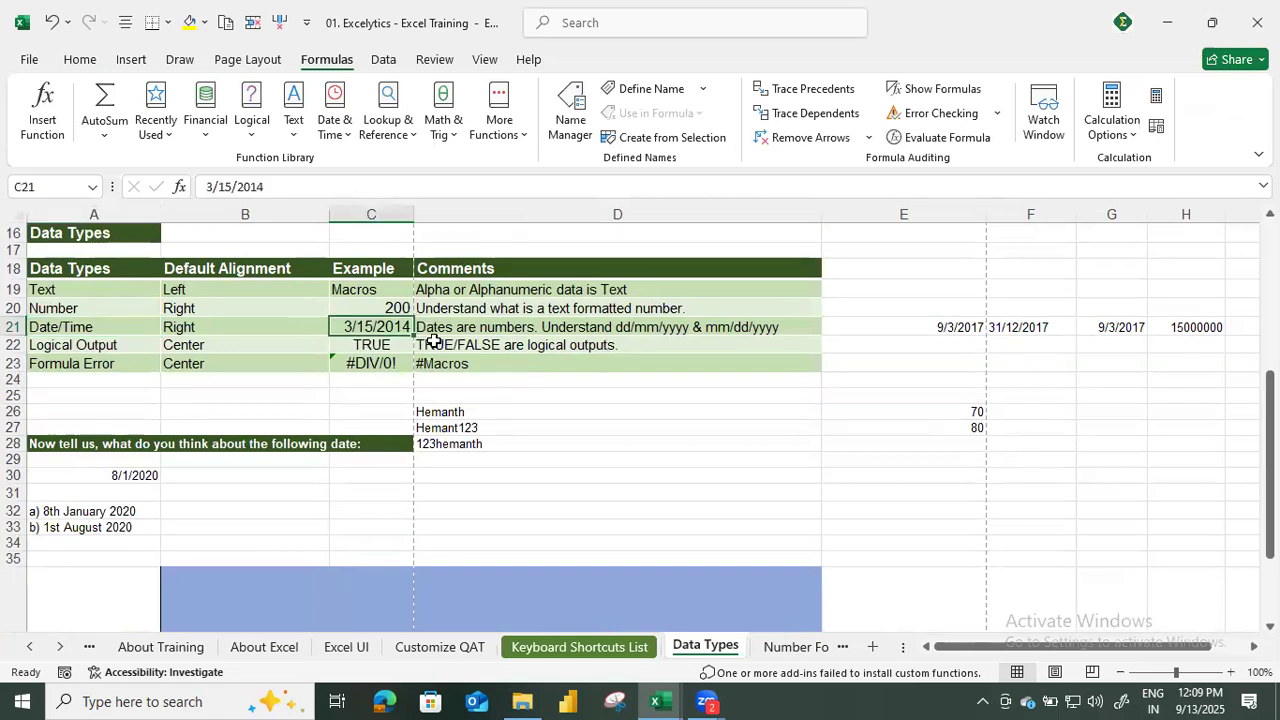
pyautogui.click(938, 448)
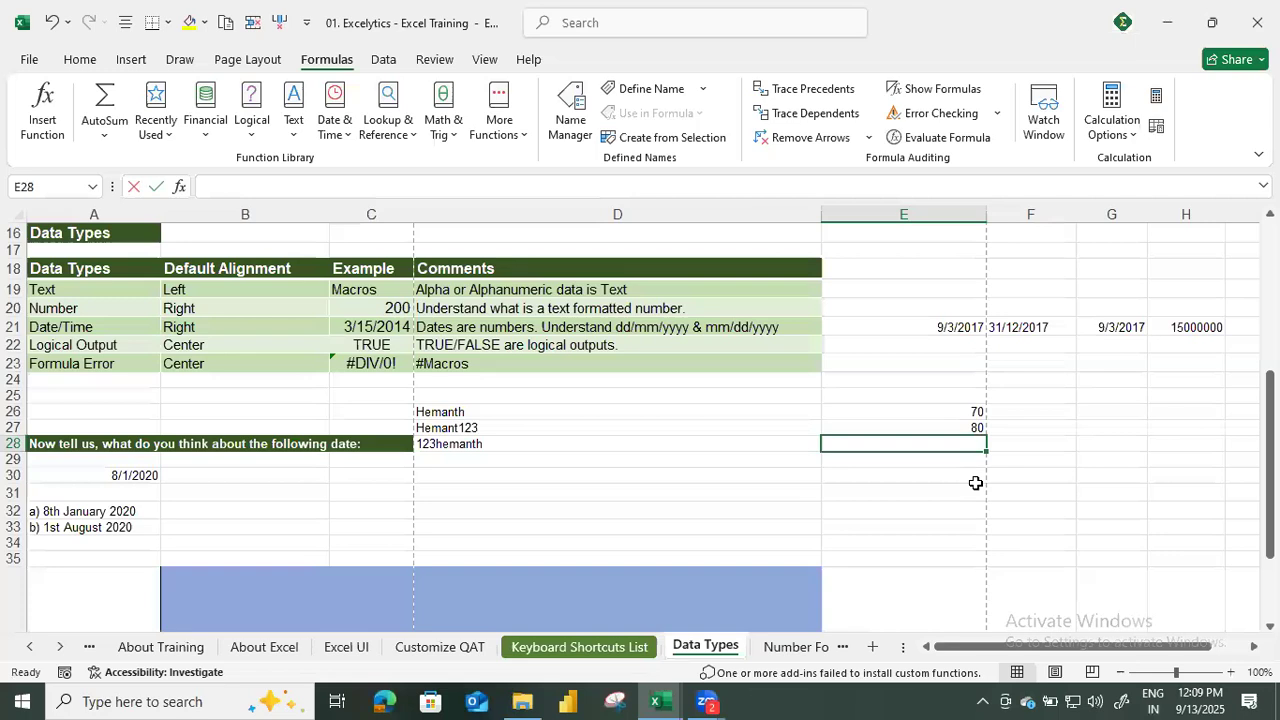
pyautogui.write('=today')
pyautogui.press('Return')
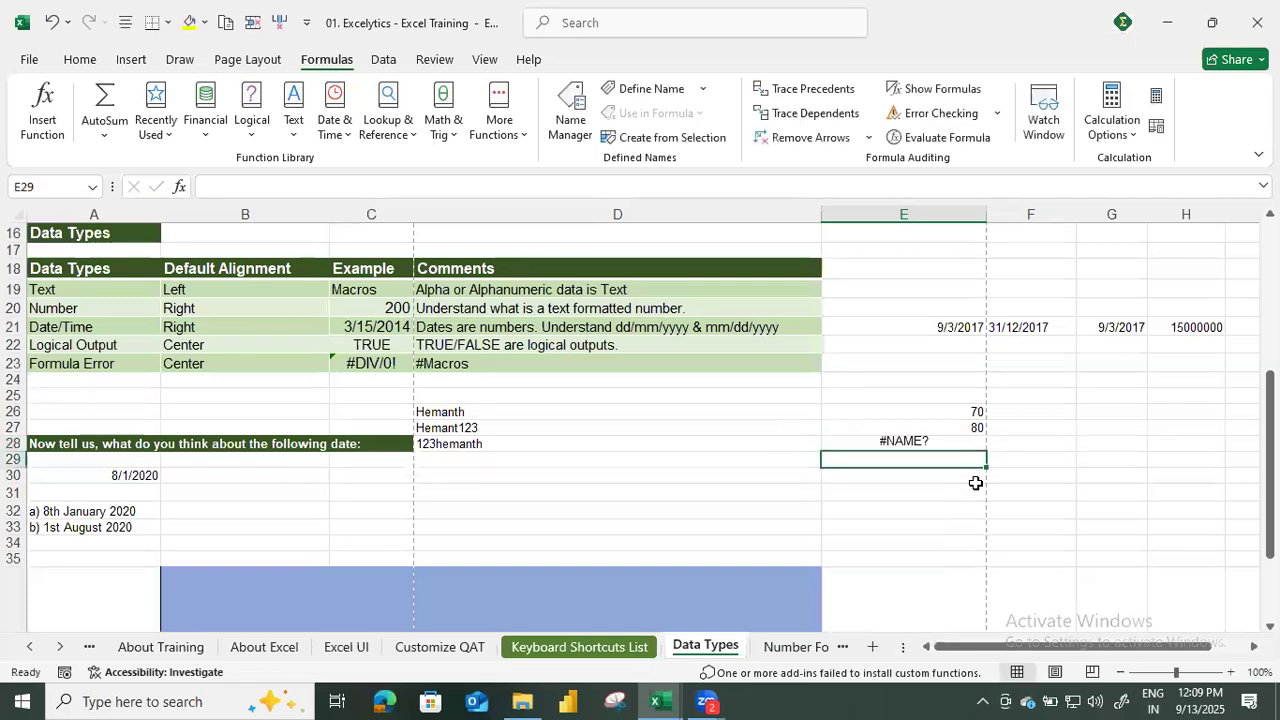
pyautogui.press('Up')
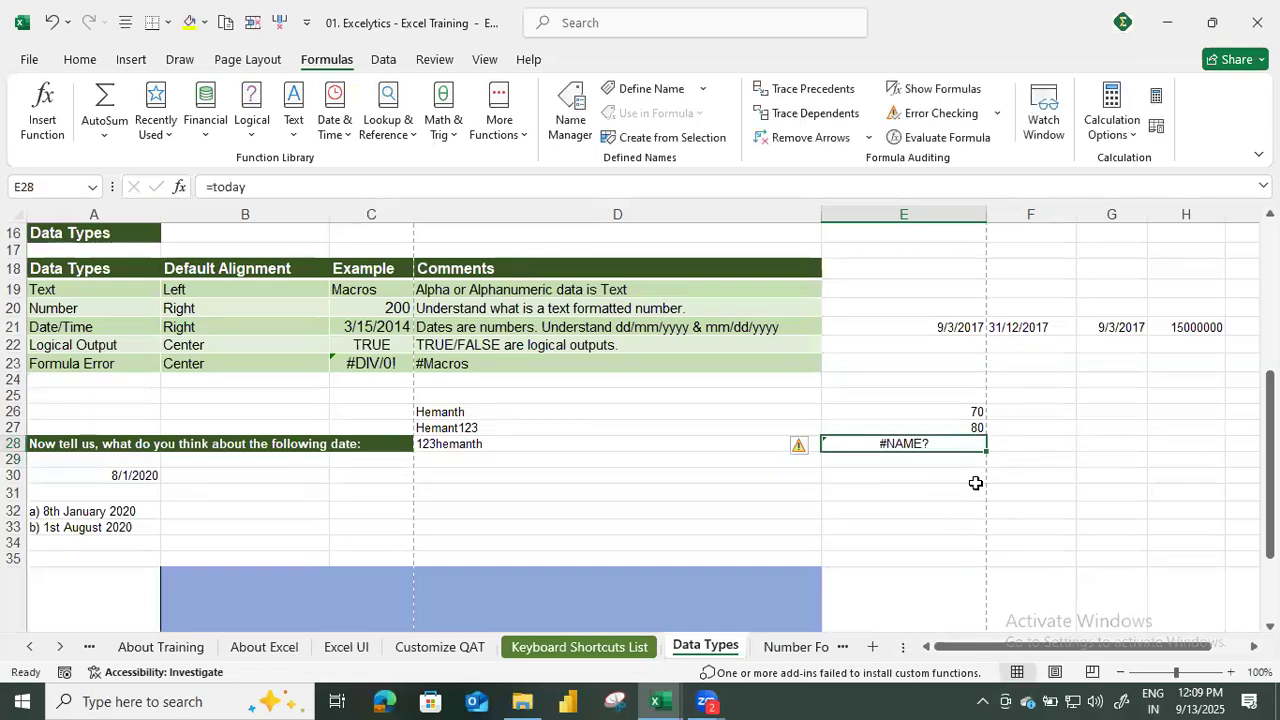
pyautogui.click(290, 190)
pyautogui.write('()')
pyautogui.press('Return')
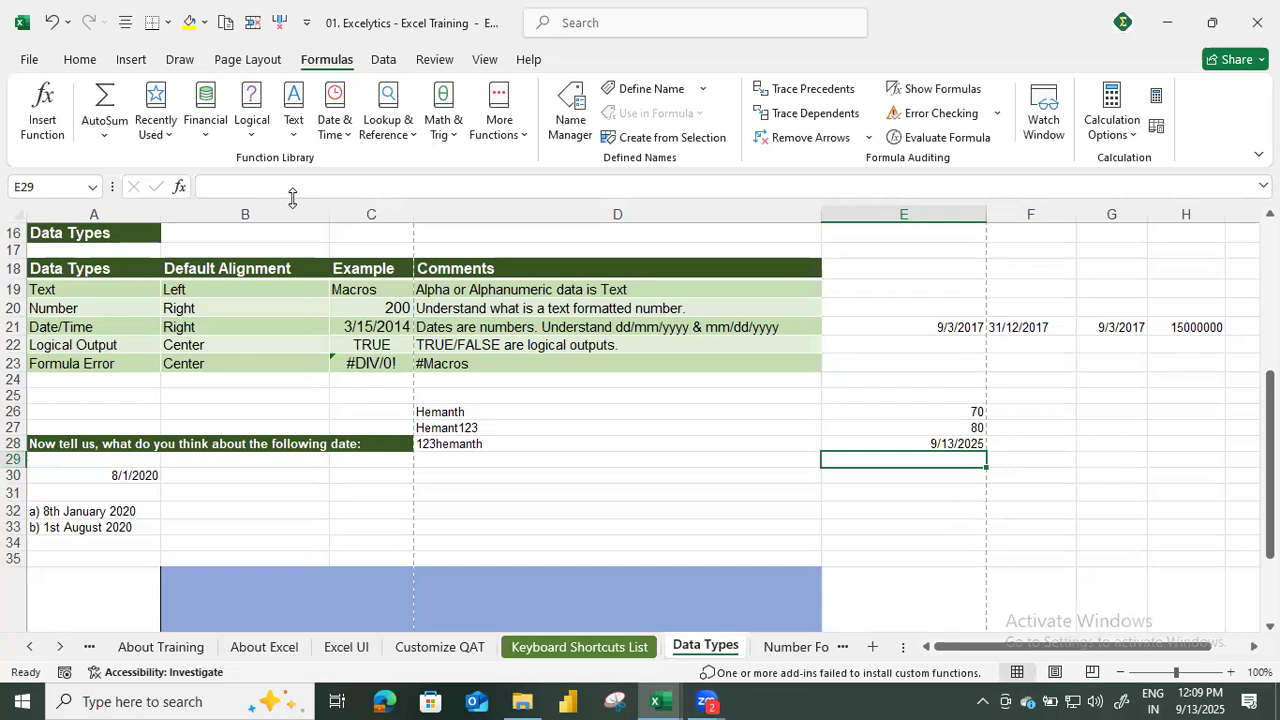
pyautogui.press('Up')
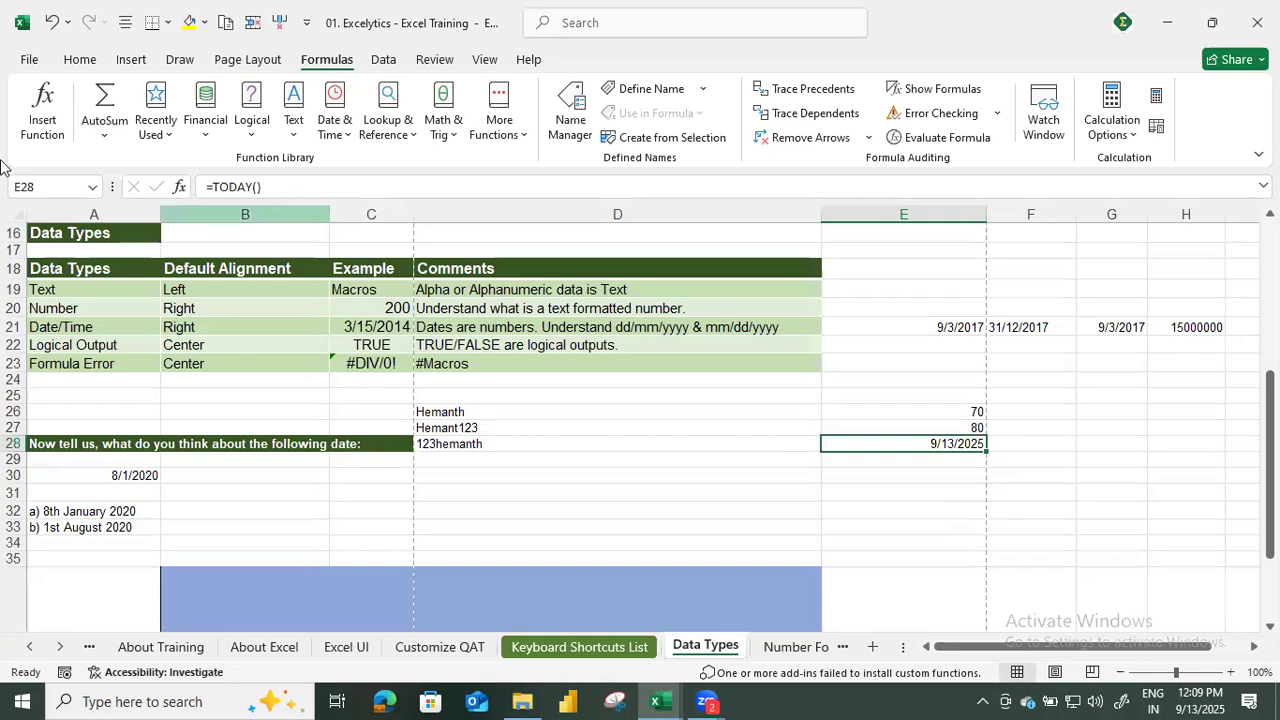
# Review the Date/Time comment on dd/mm/yyyy and mm/dd/yyyy in D21 against the system date format.
pyautogui.moveTo(540, 318); pyautogui.dragTo(515, 327)
pyautogui.moveTo(597, 369); pyautogui.dragTo(600, 372)
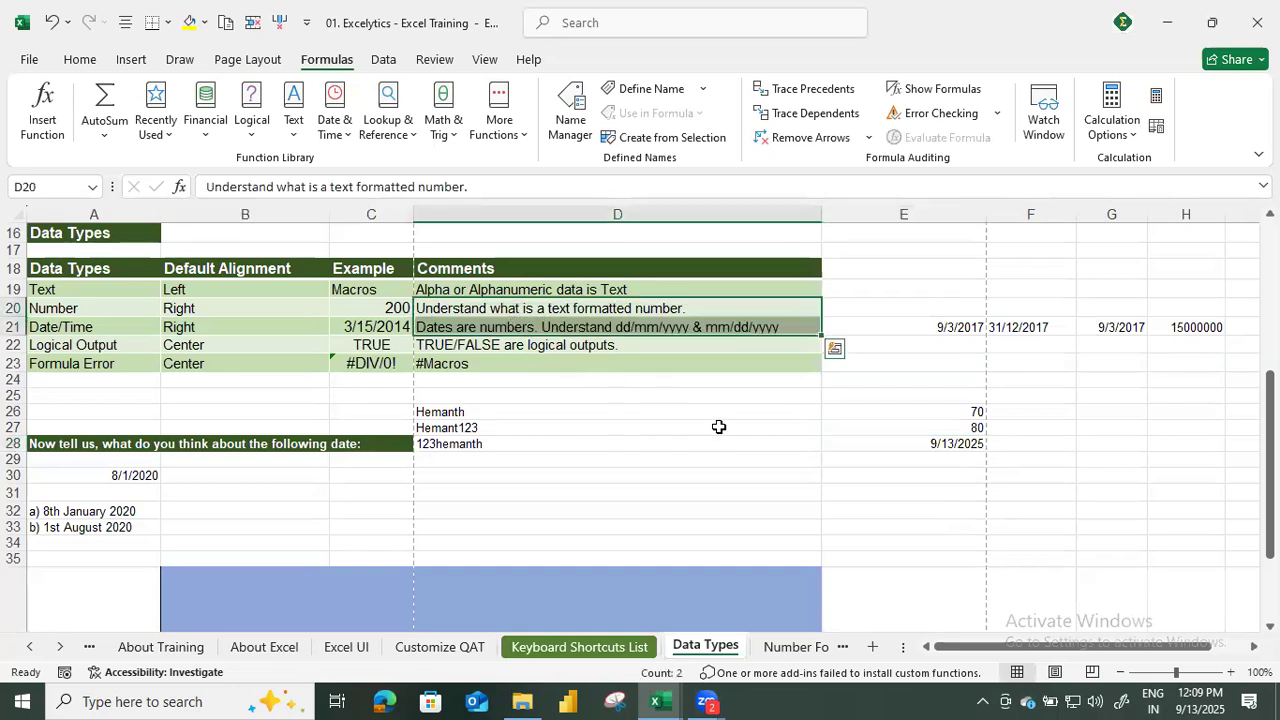
pyautogui.click(1018, 544)
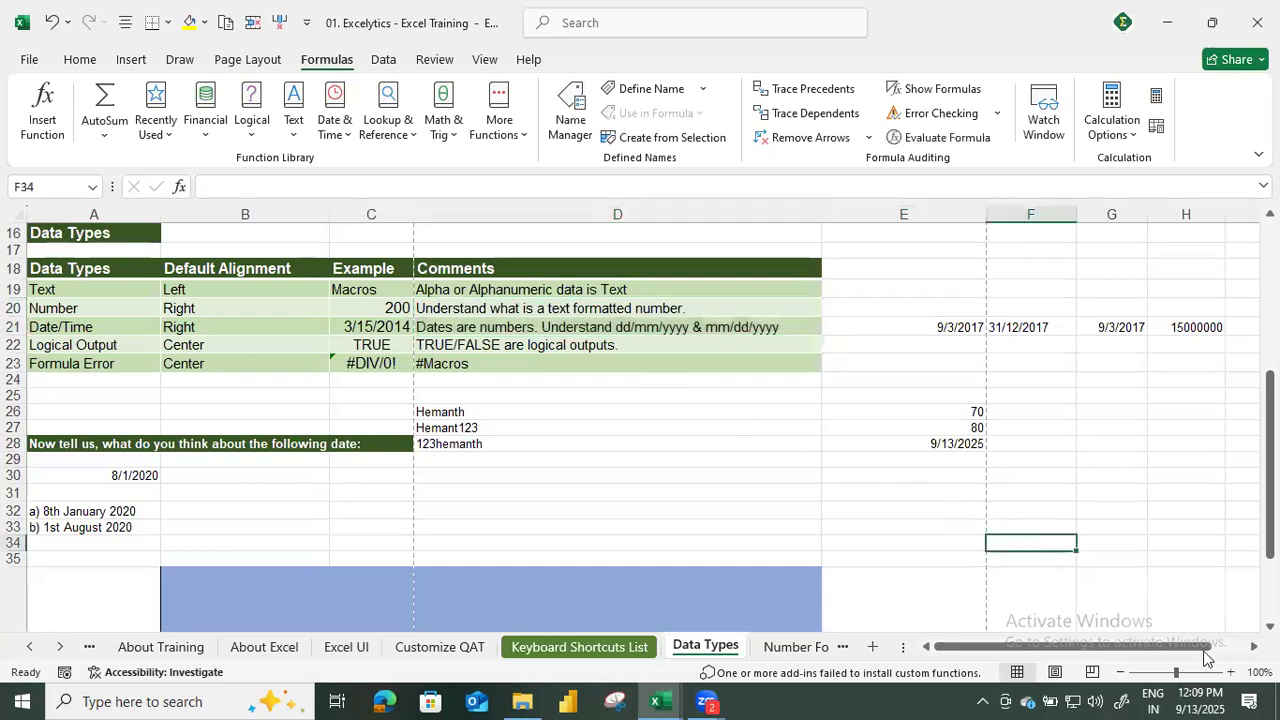
pyautogui.moveTo(1215, 697)
pyautogui.click(748, 327)
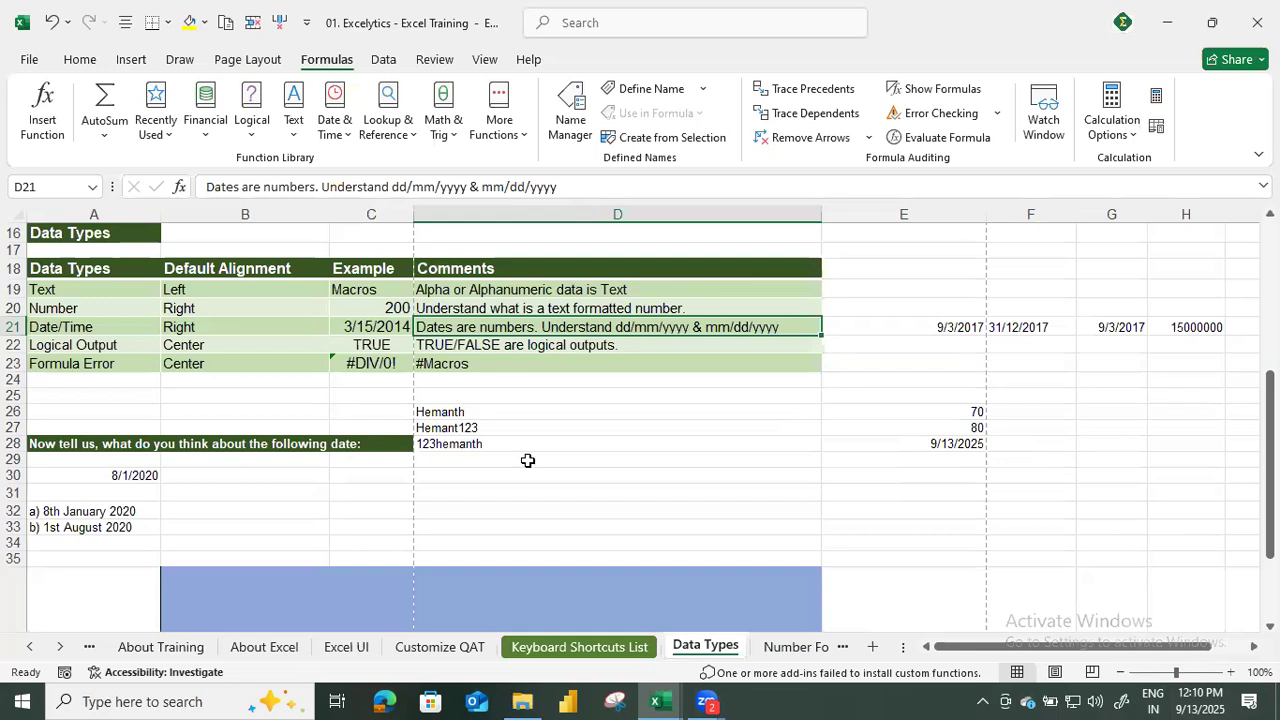
pyautogui.click(480, 444)
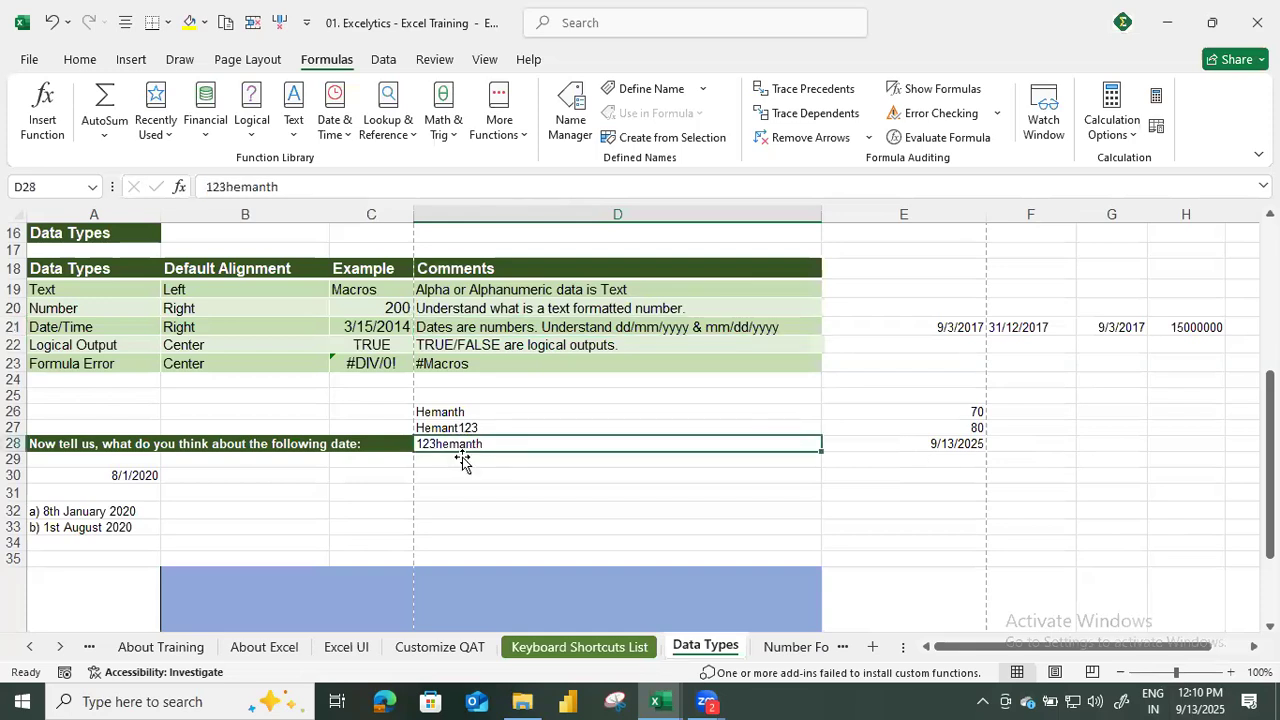
# For the Logical Output type, list the comparison operators >, < and = in cells F24, F25 and F26.
pyautogui.click(130, 344)
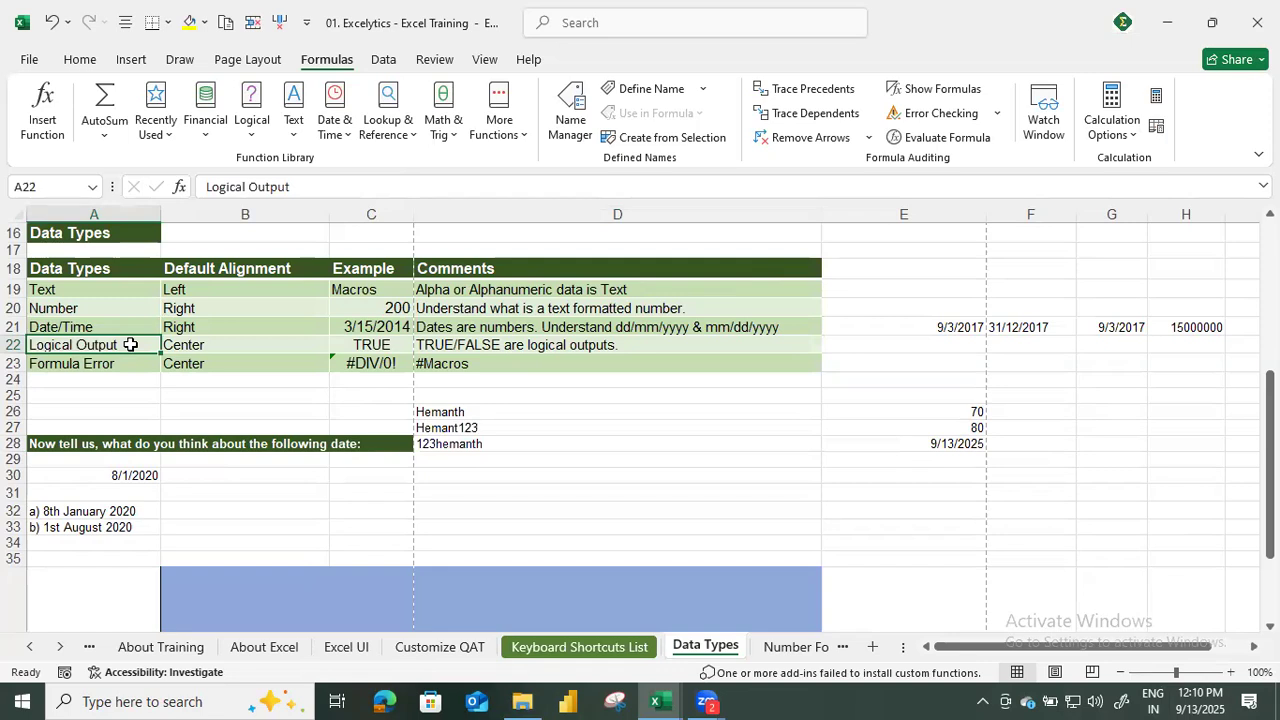
pyautogui.click(1018, 381)
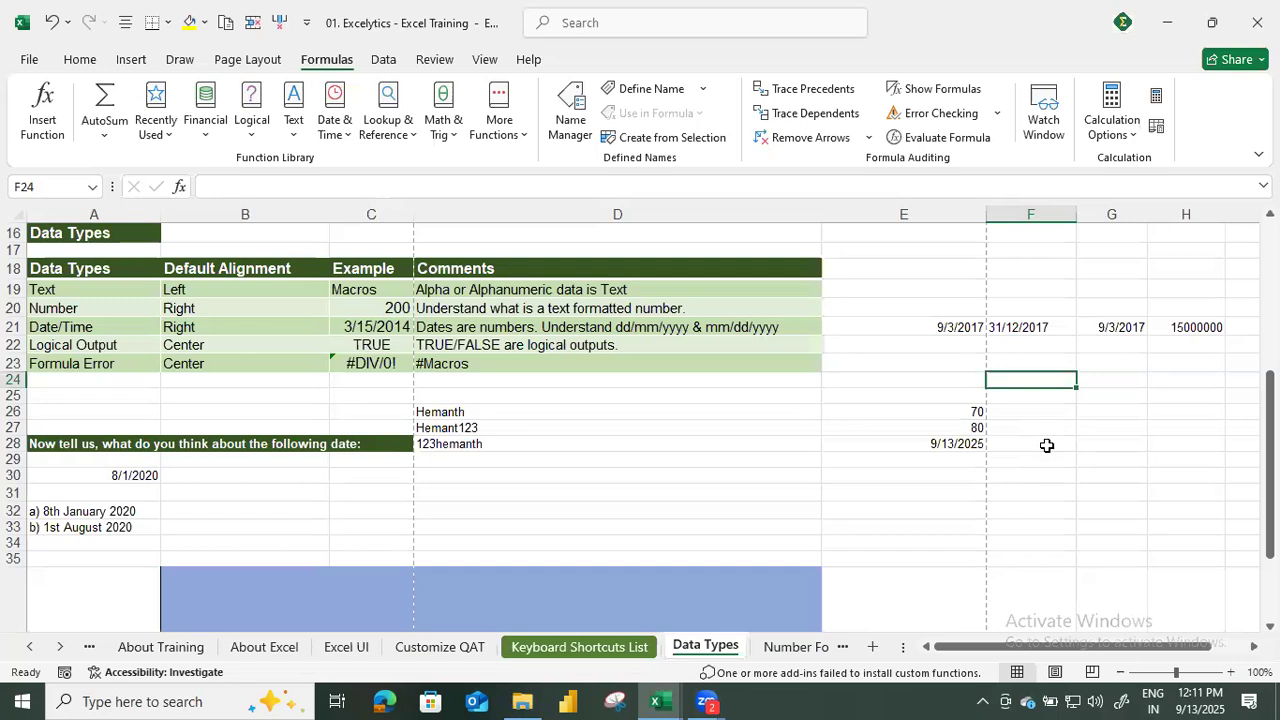
pyautogui.write('>')
pyautogui.press('Return')
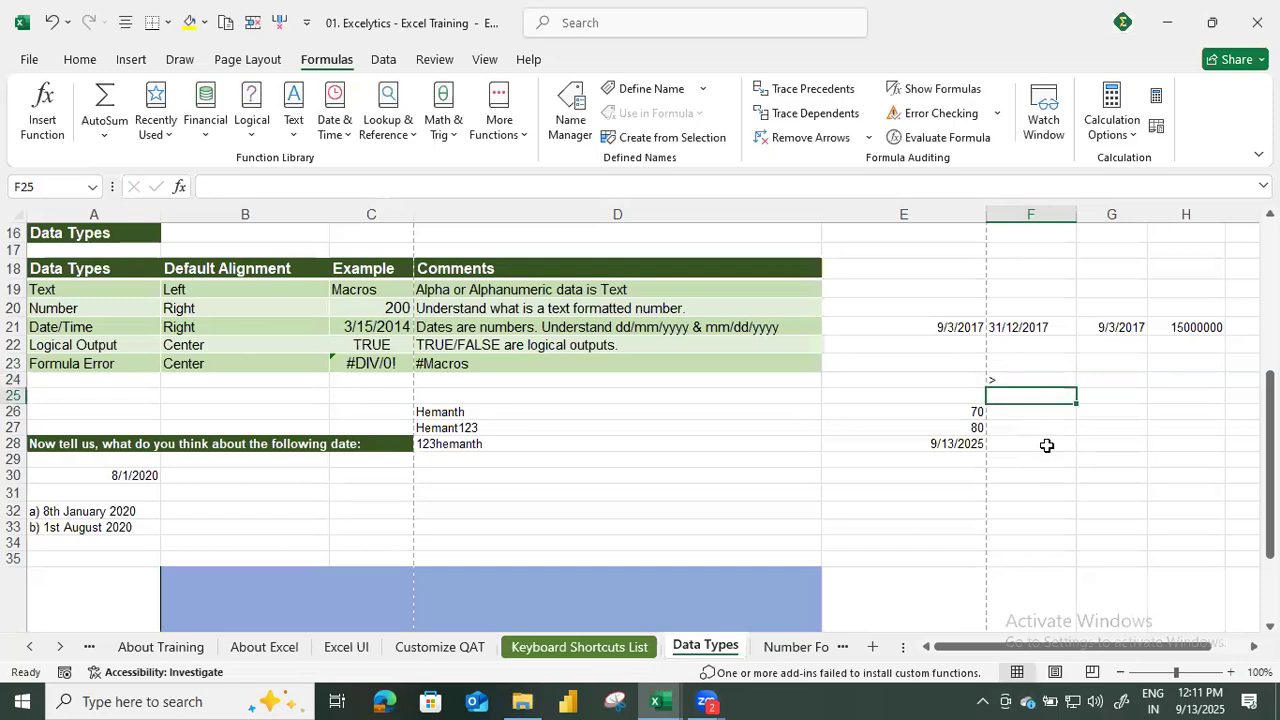
pyautogui.write('<')
pyautogui.press('Return')
pyautogui.write('=')
pyautogui.press('Return')
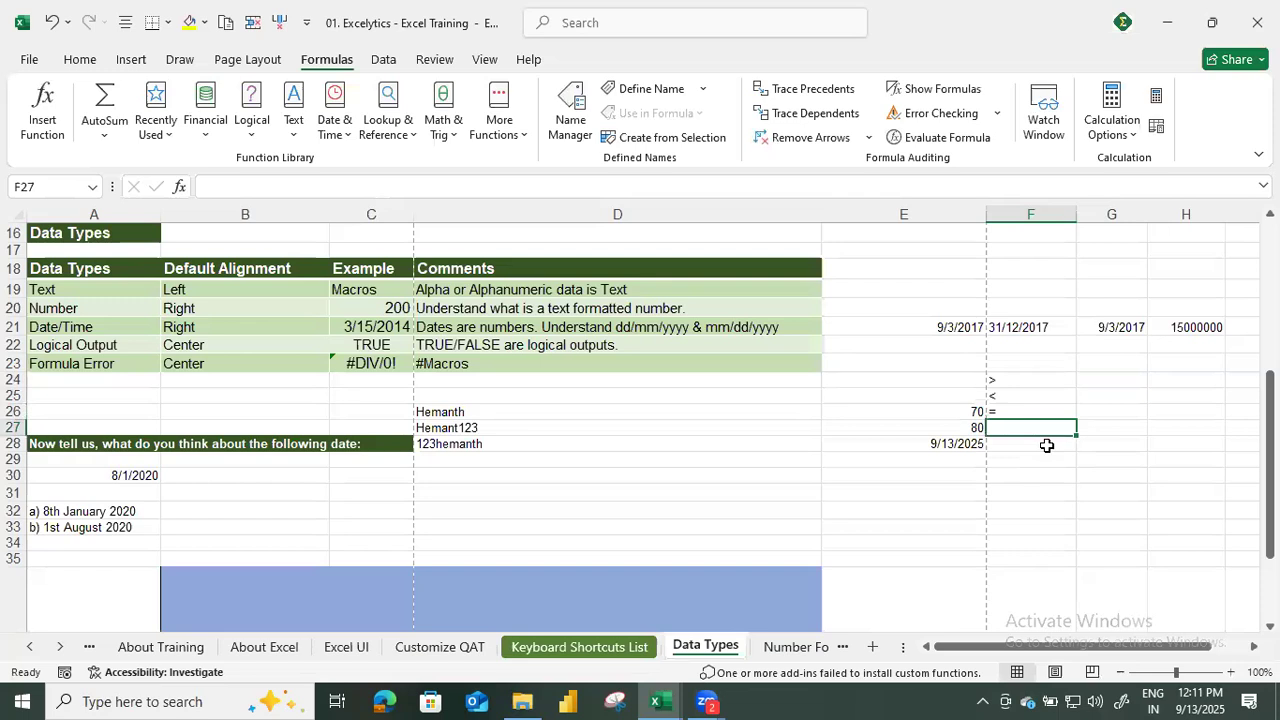
pyautogui.press('Up')
pyautogui.press('Up')
pyautogui.press('Up')
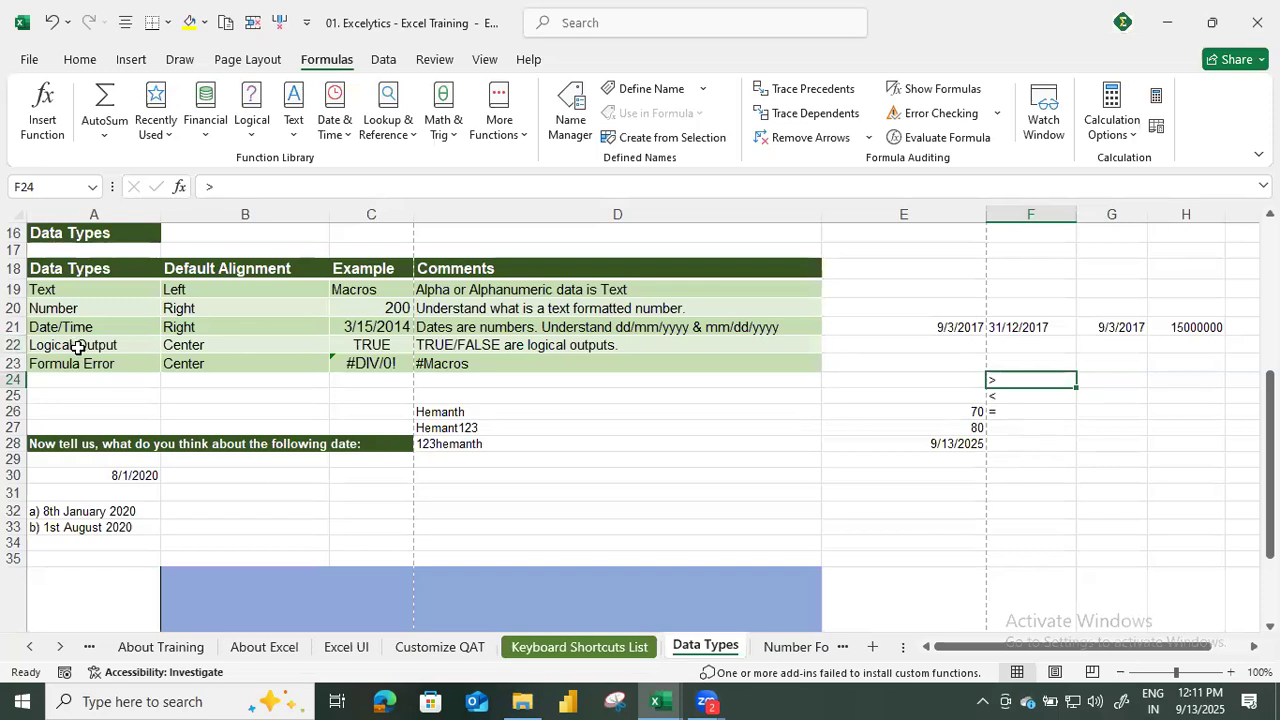
# Review the Logical Output row's example and default alignment in row 22, and enter TRUE in G24.
pyautogui.click(368, 350)
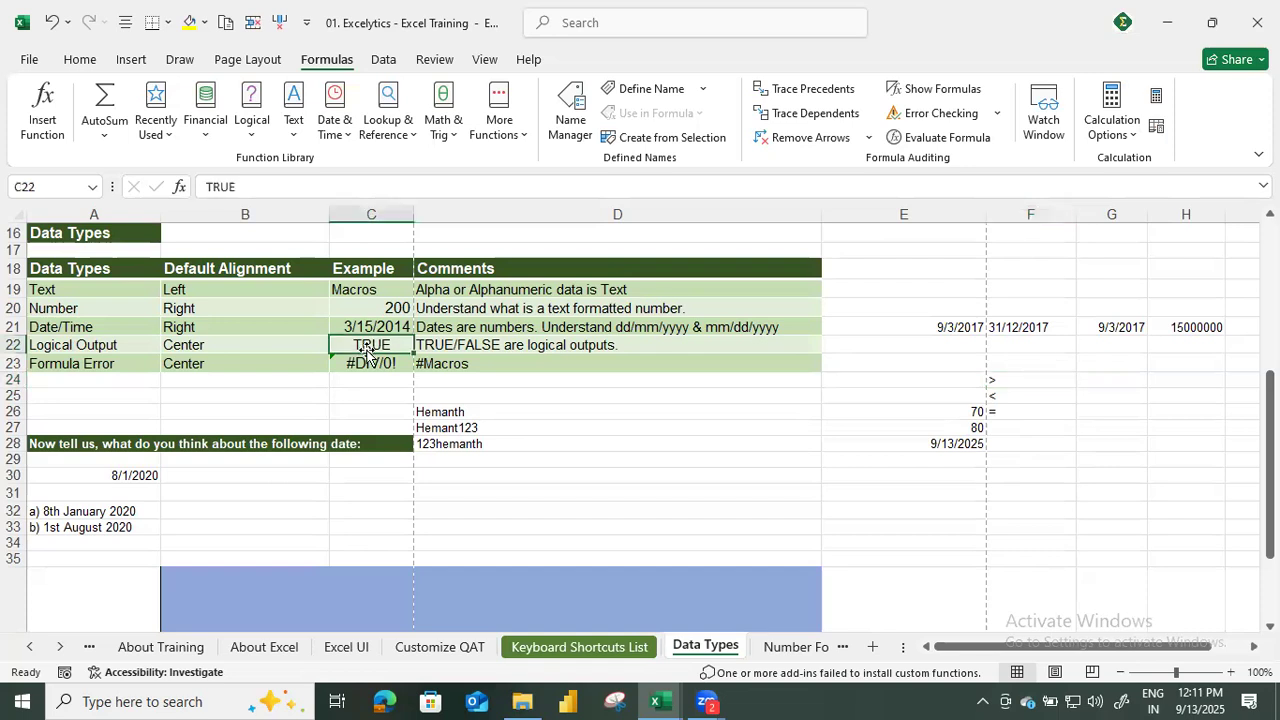
pyautogui.click(246, 345)
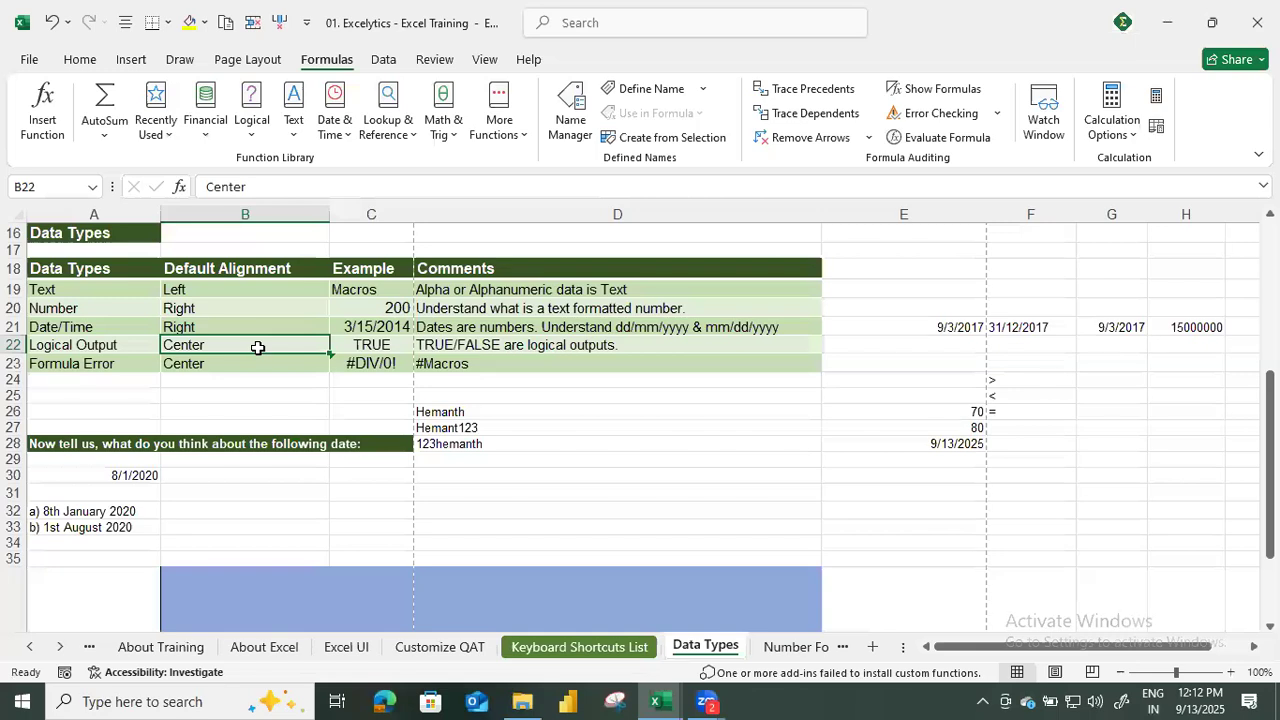
pyautogui.click(1101, 385)
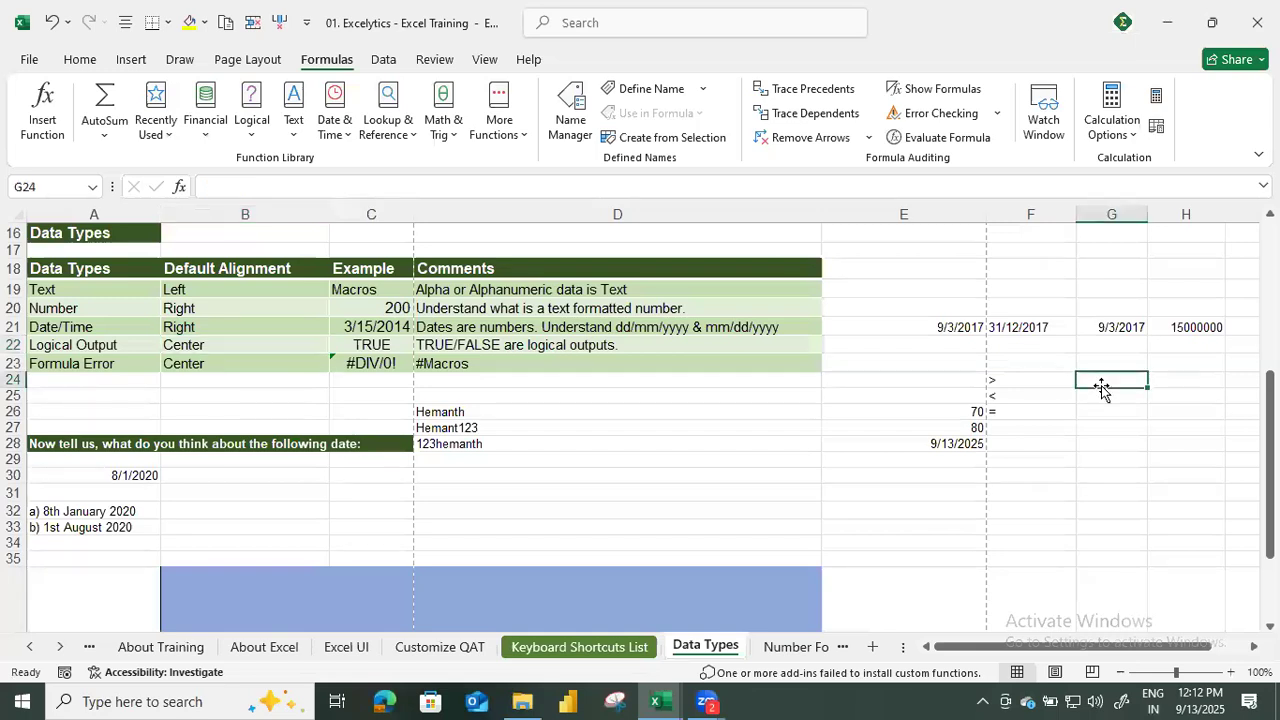
pyautogui.write('True')
pyautogui.press('Return')
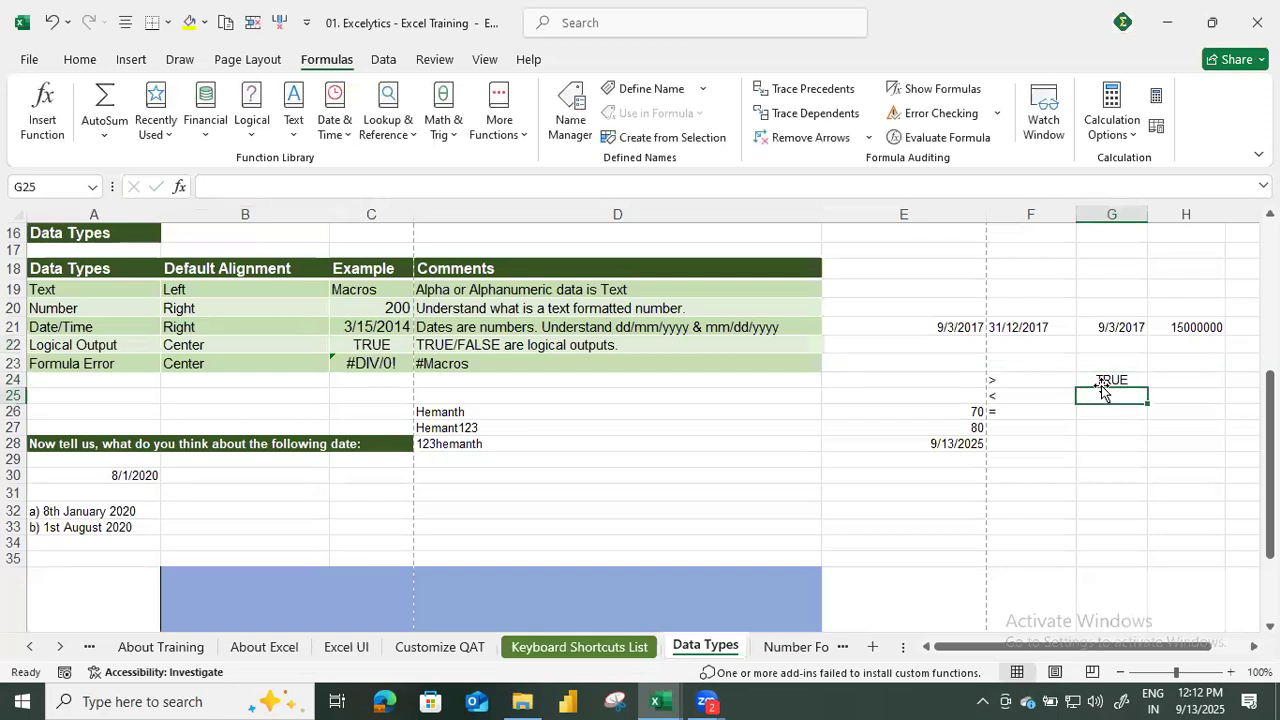
# Enter TRUE in E30 as a logical example below the date in column E.
pyautogui.press('Left')
pyautogui.press('Left')
pyautogui.press('Down')
pyautogui.press('Down')
pyautogui.press('Down')
pyautogui.press('Down')
pyautogui.press('Down')
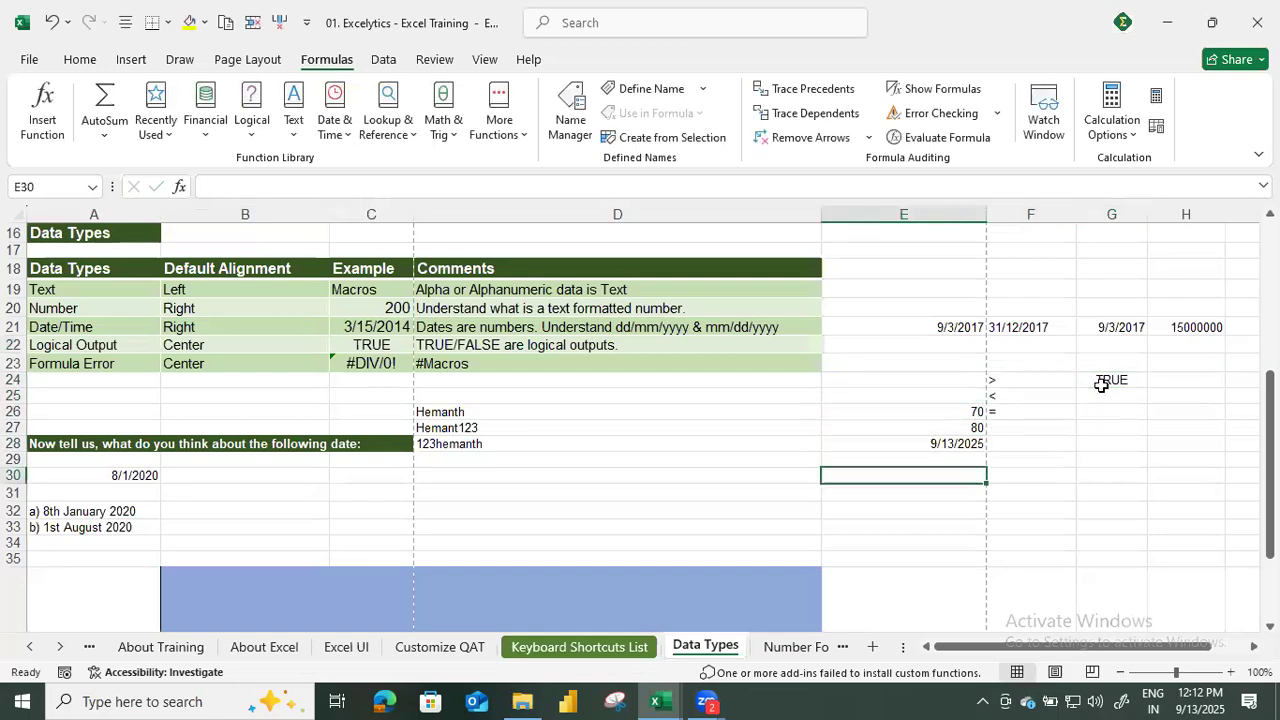
pyautogui.write('True')
pyautogui.press('Return')
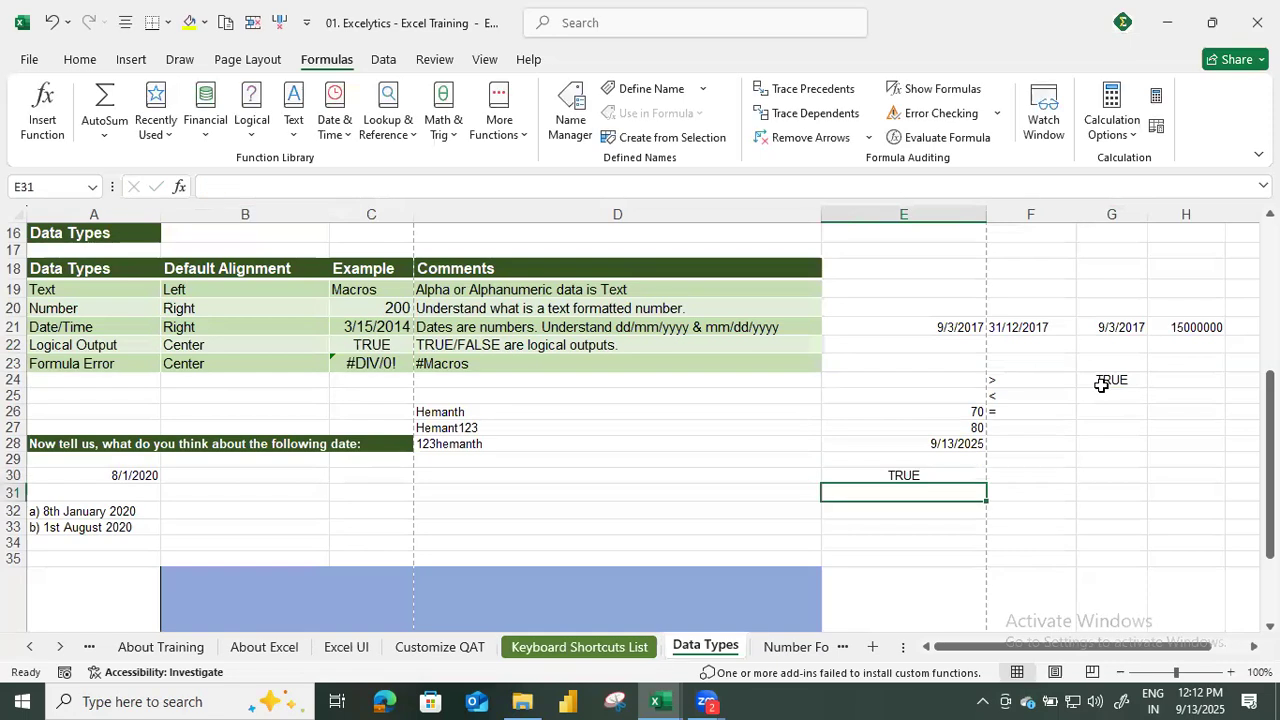
# Right-align the logical value TRUE in E30.
pyautogui.press('Up')
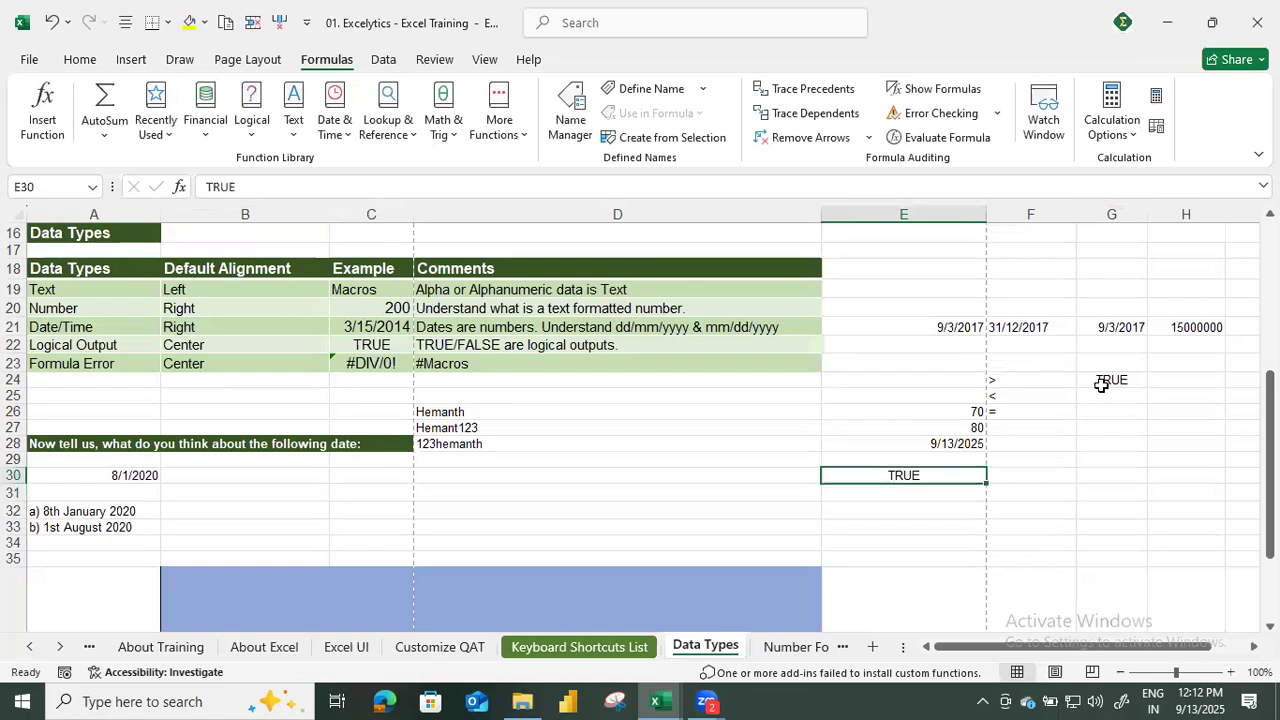
pyautogui.click(80, 60)
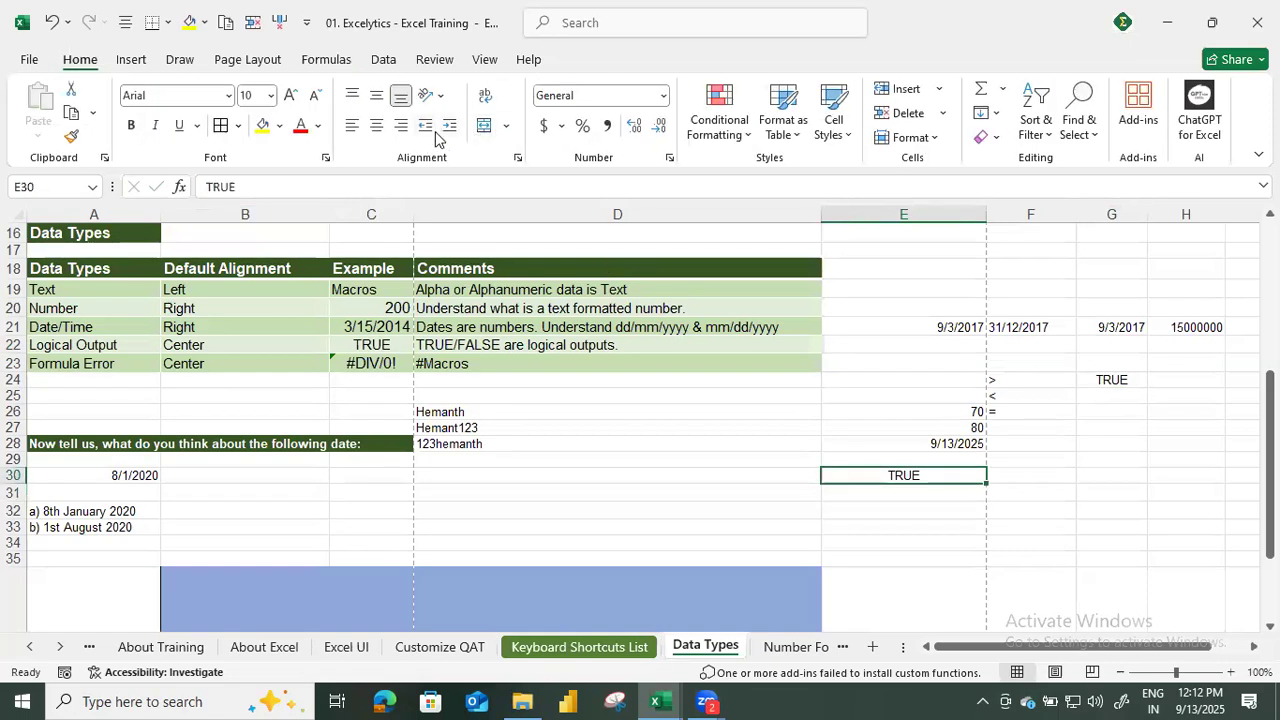
pyautogui.click(400, 127)
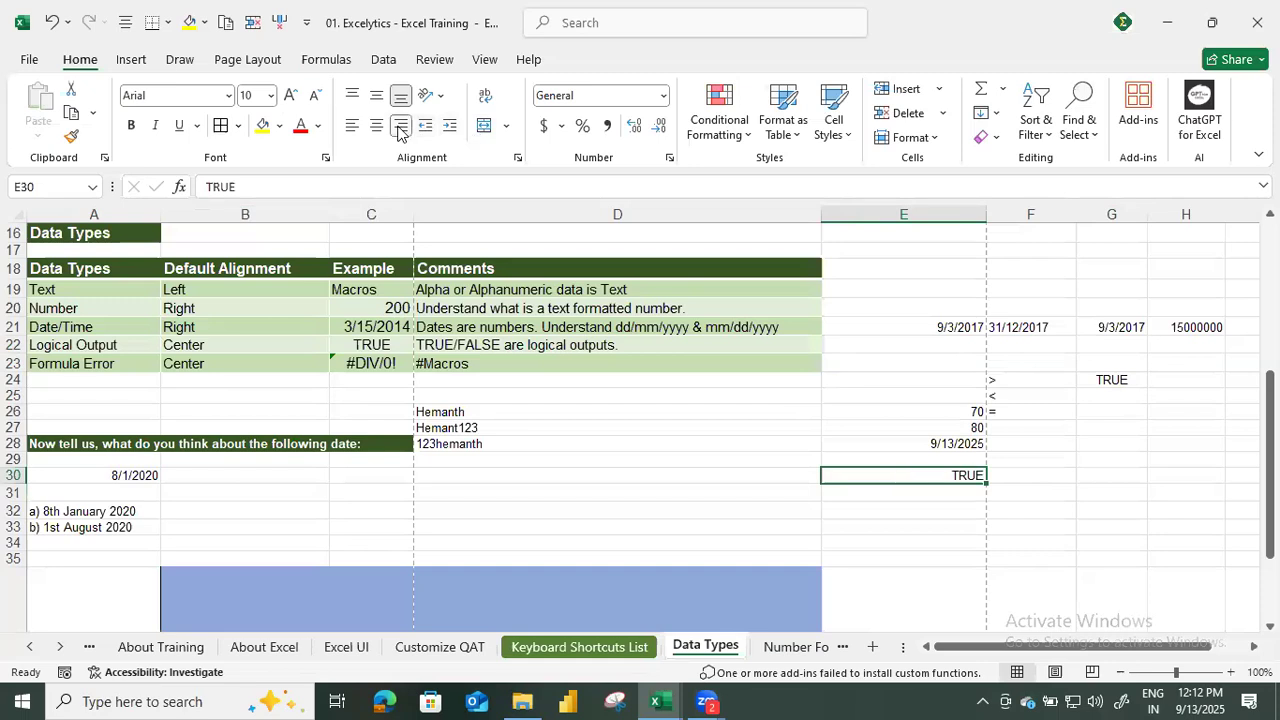
pyautogui.click(876, 500)
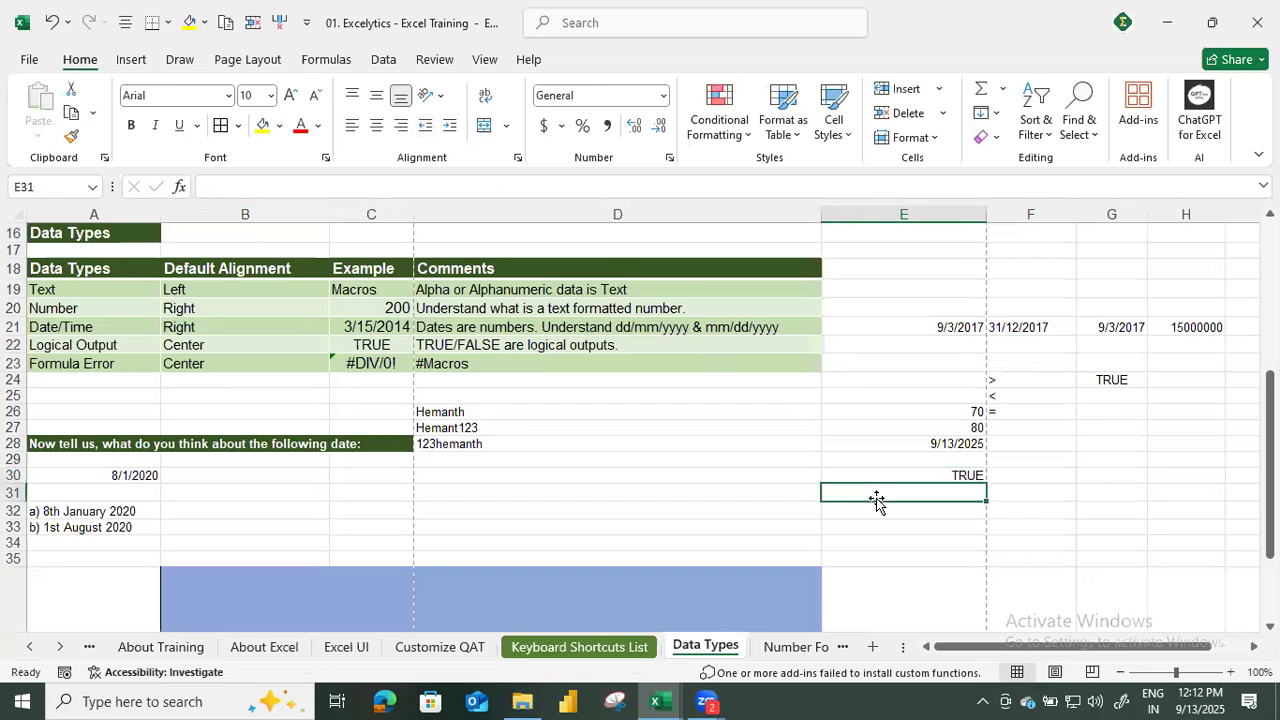
# Enter the comparison formula =6>3 in E31 as a second logical example.
pyautogui.write('=')
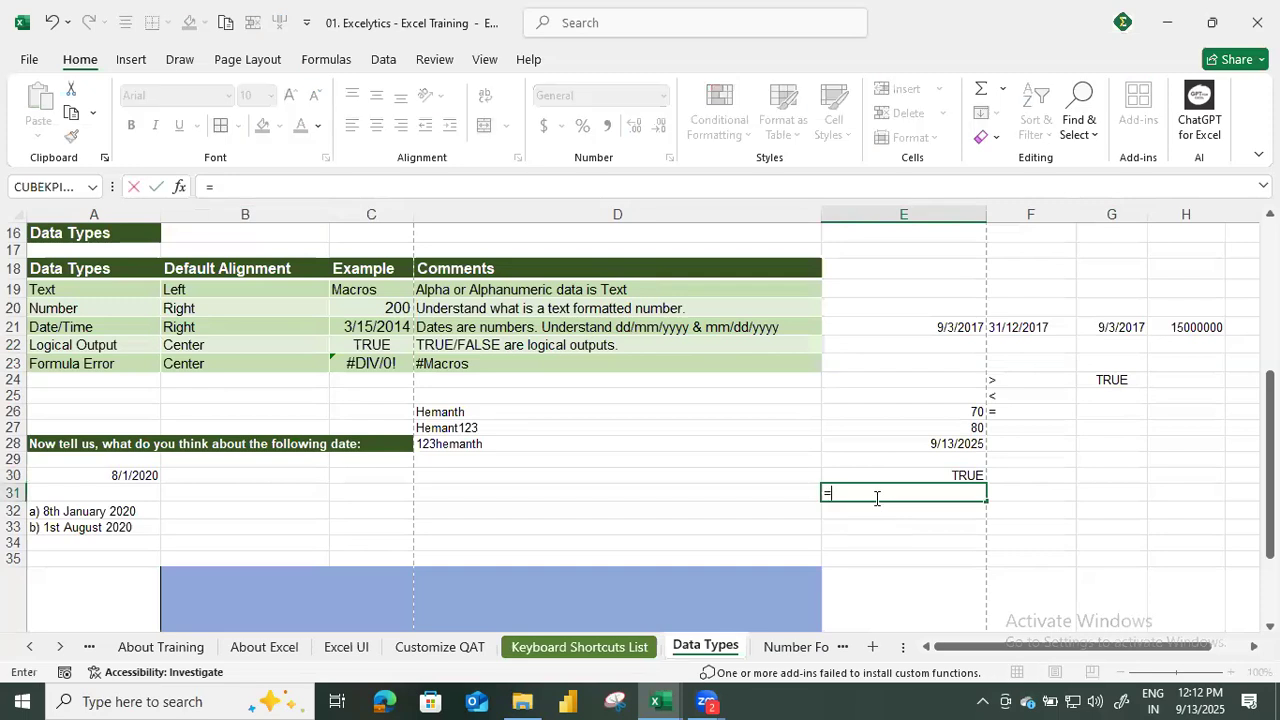
pyautogui.write('6>')
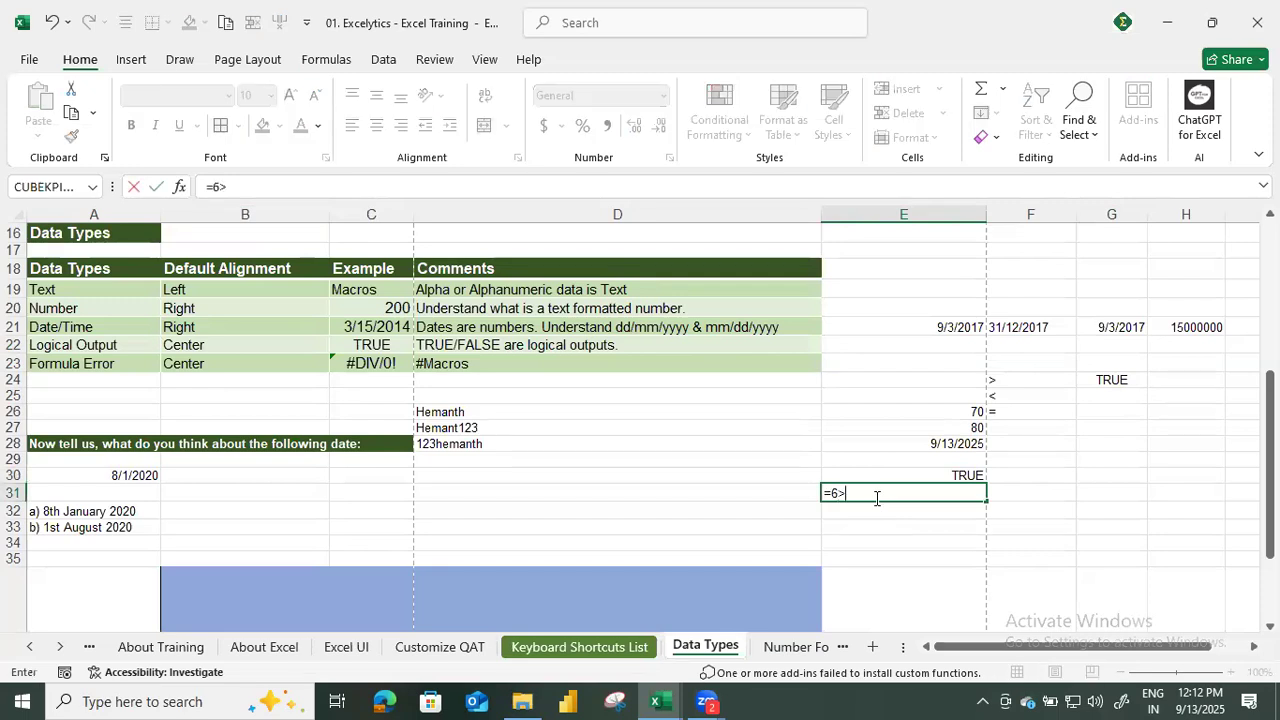
pyautogui.write('3')
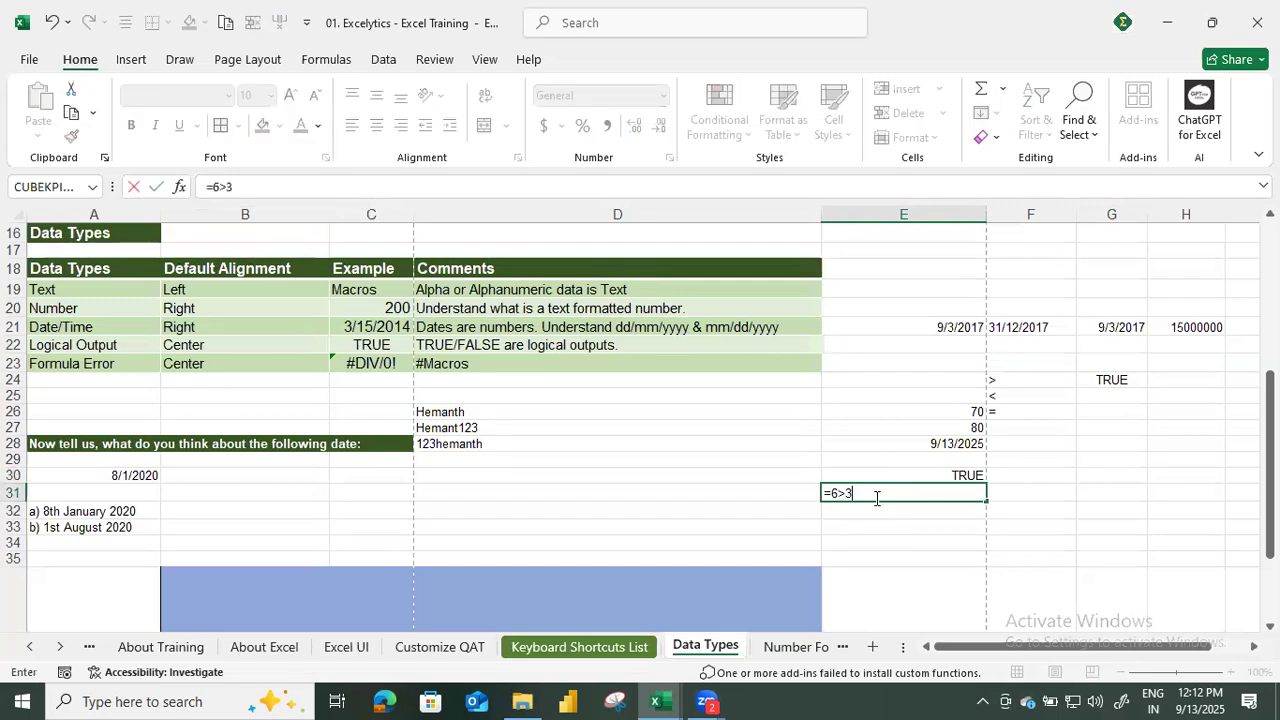
pyautogui.press('Return')
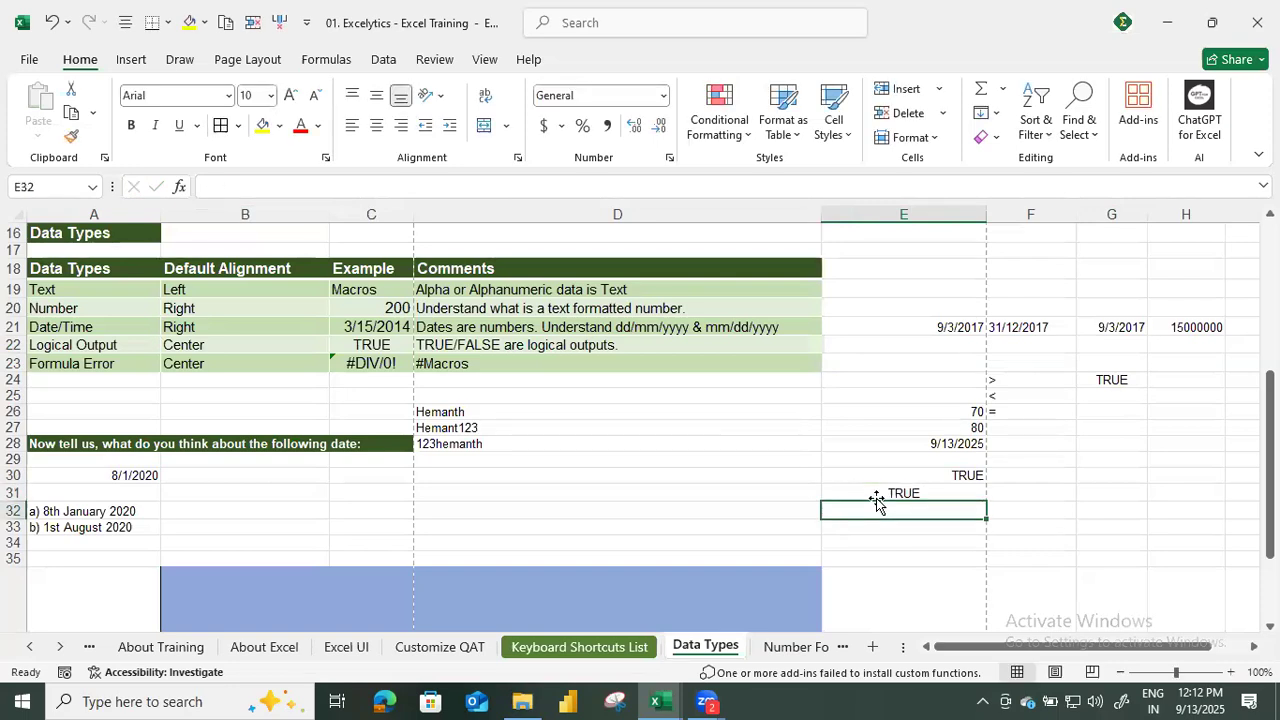
# Examine the Logical Output row's example and comment, and the formula behind the Formula Error example in C23.
pyautogui.click(364, 347)
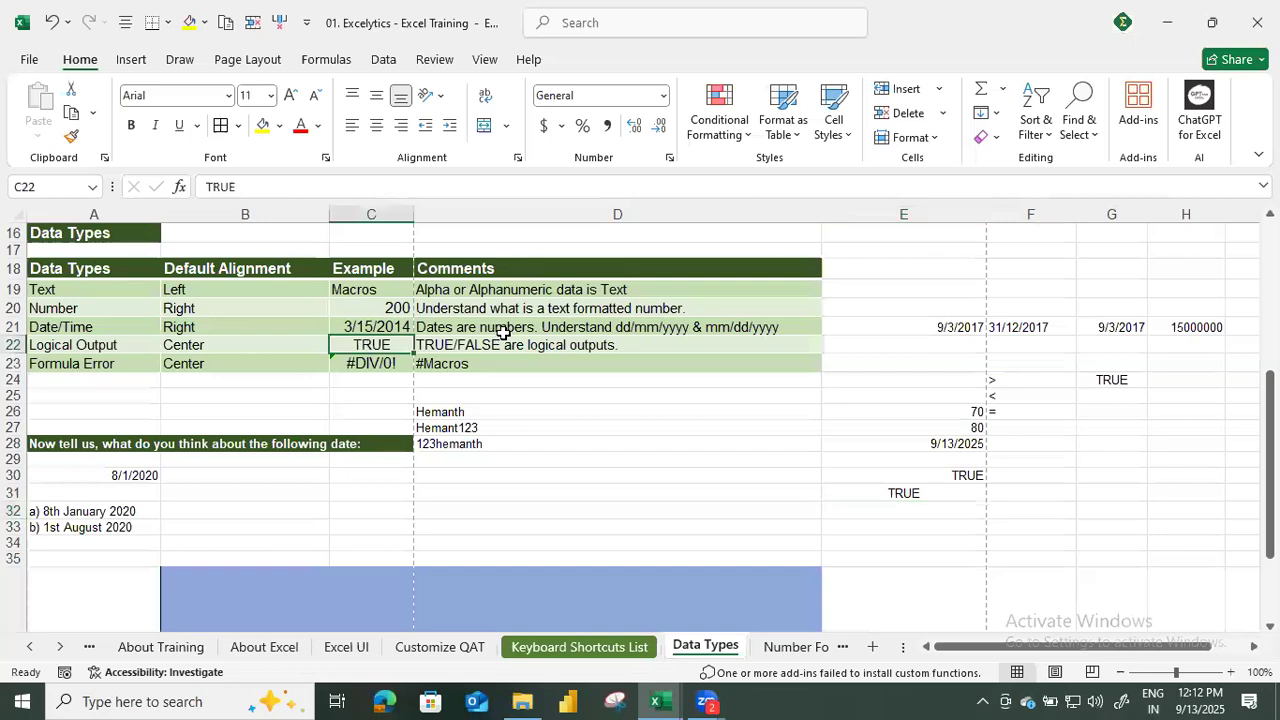
pyautogui.click(503, 331)
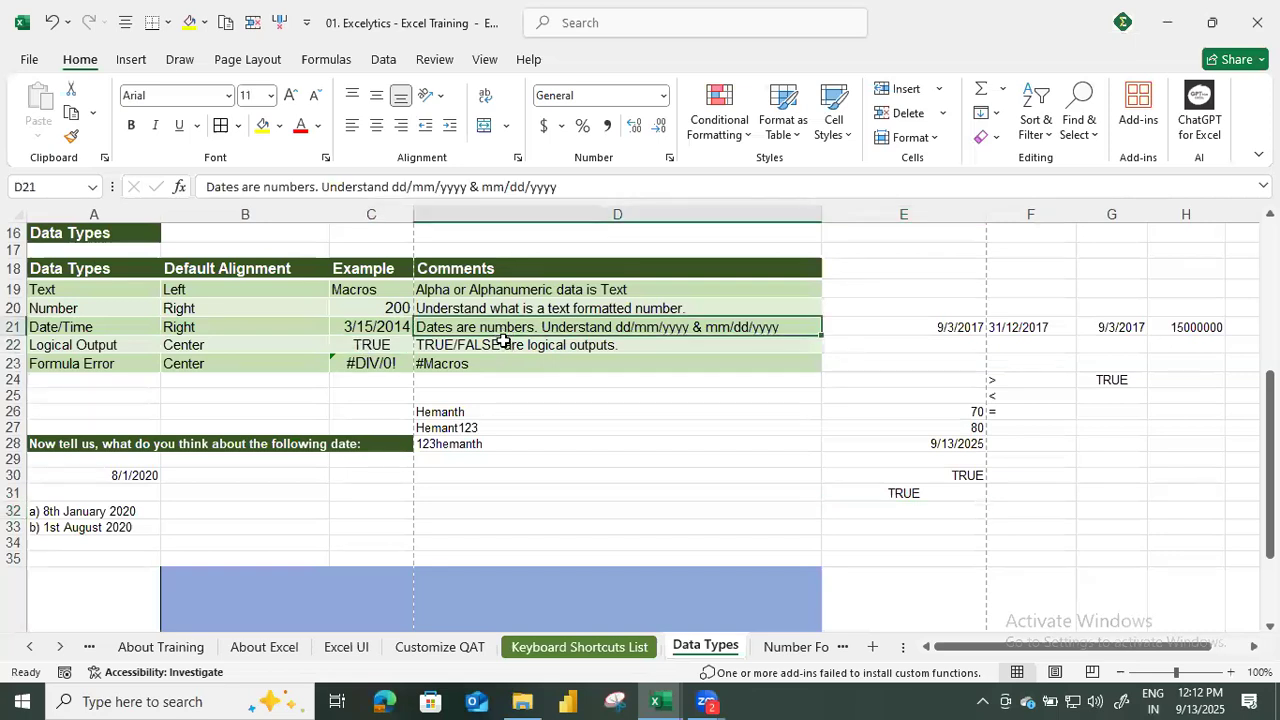
pyautogui.click(503, 342)
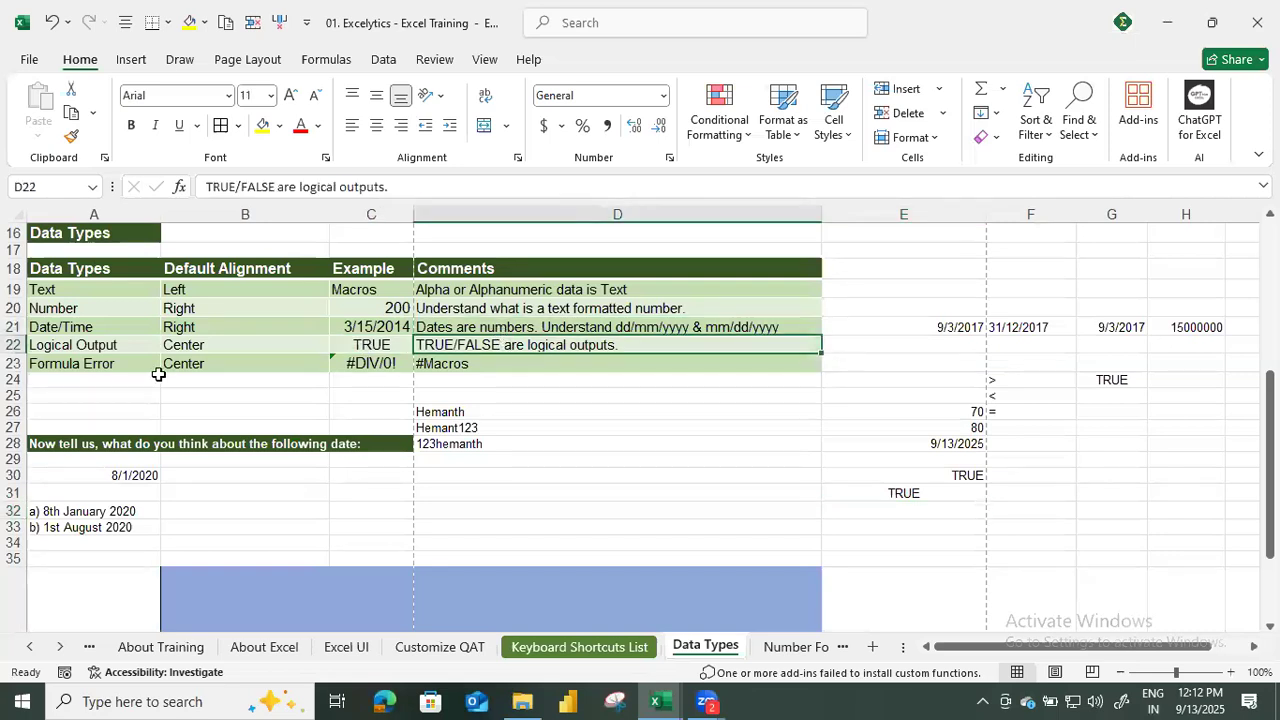
pyautogui.click(110, 370)
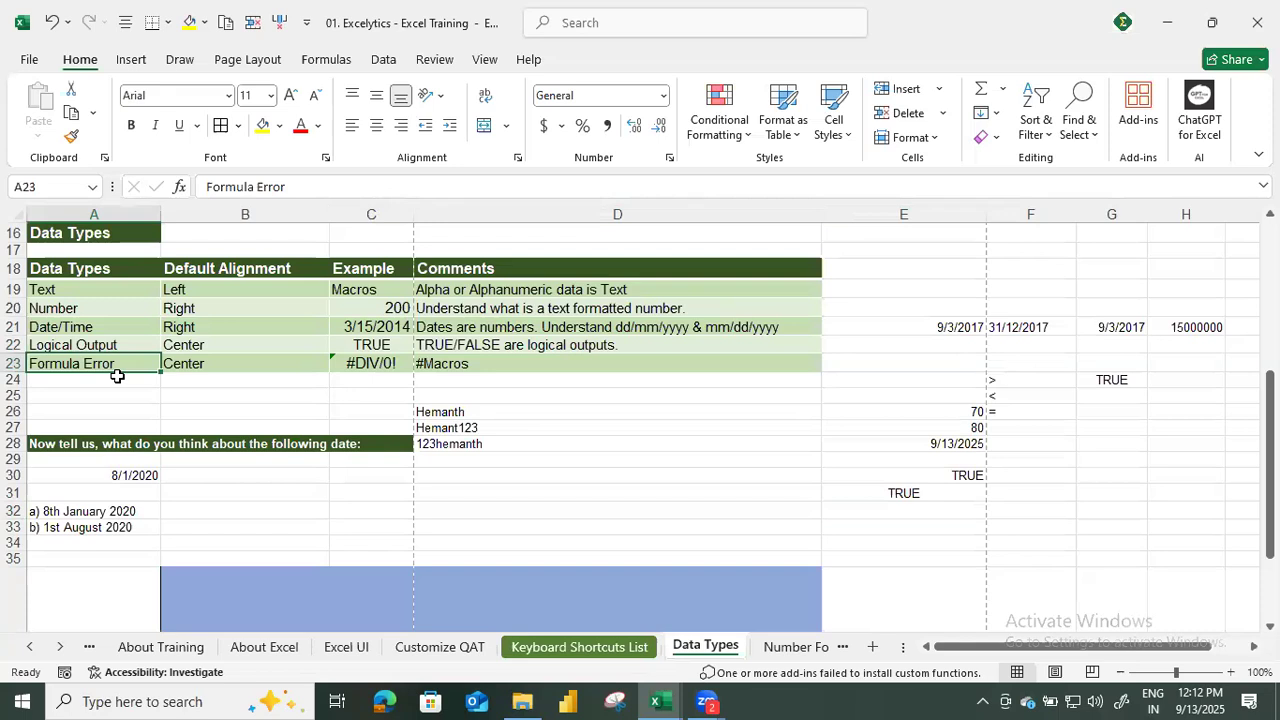
pyautogui.click(374, 371)
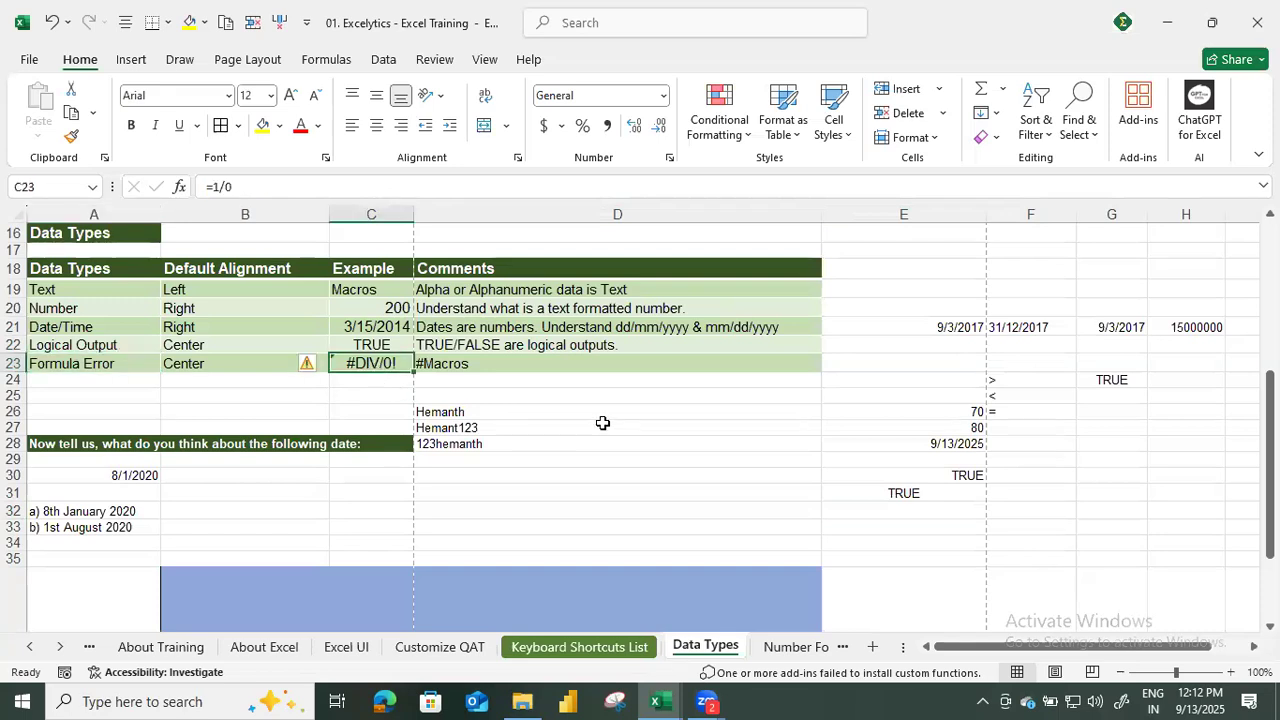
pyautogui.click(603, 393)
pyautogui.write('#')
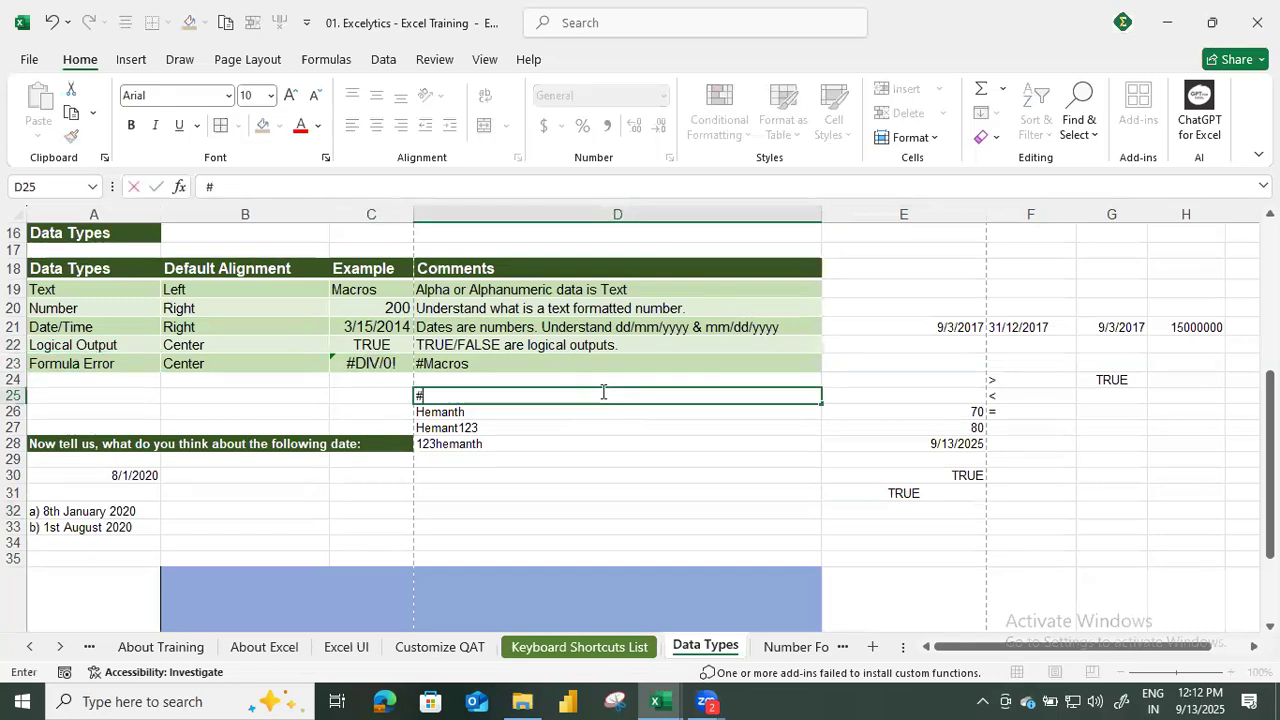
pyautogui.press('BackSpace')
pyautogui.press('Return')
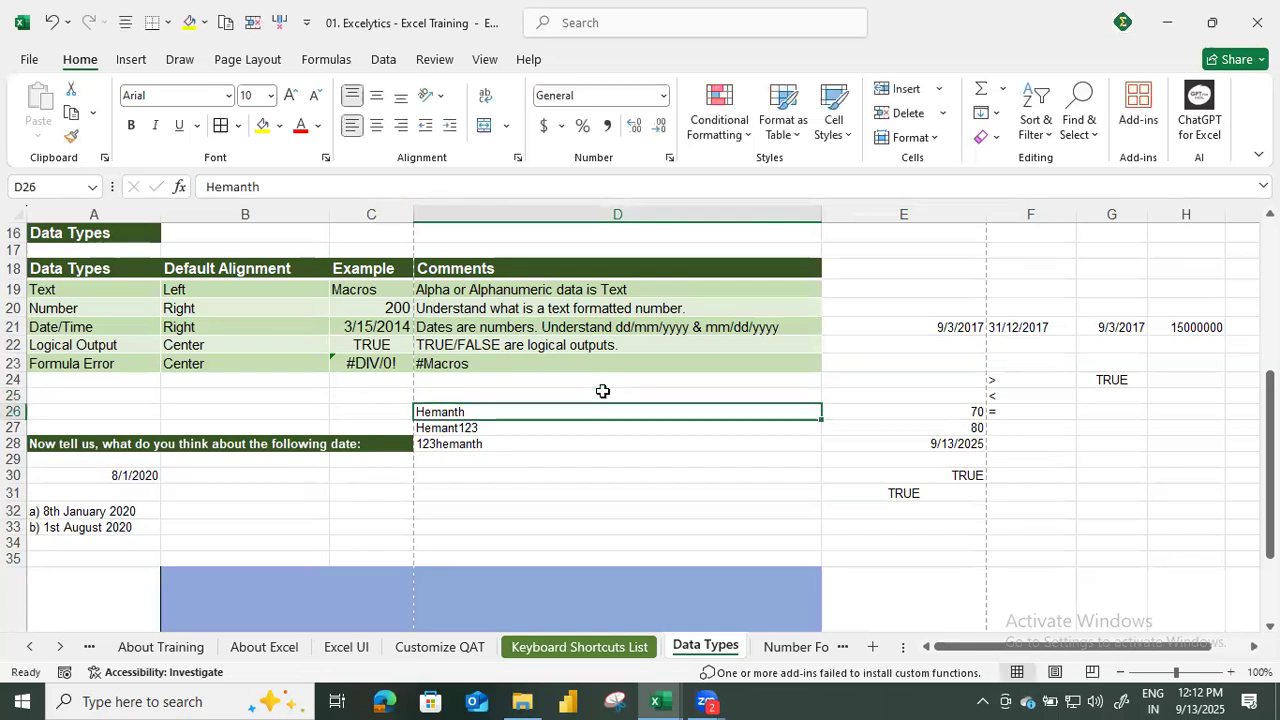
# Enter 6 in B25 and 0 in C25 as the operands of a formula error example.
pyautogui.click(603, 391)
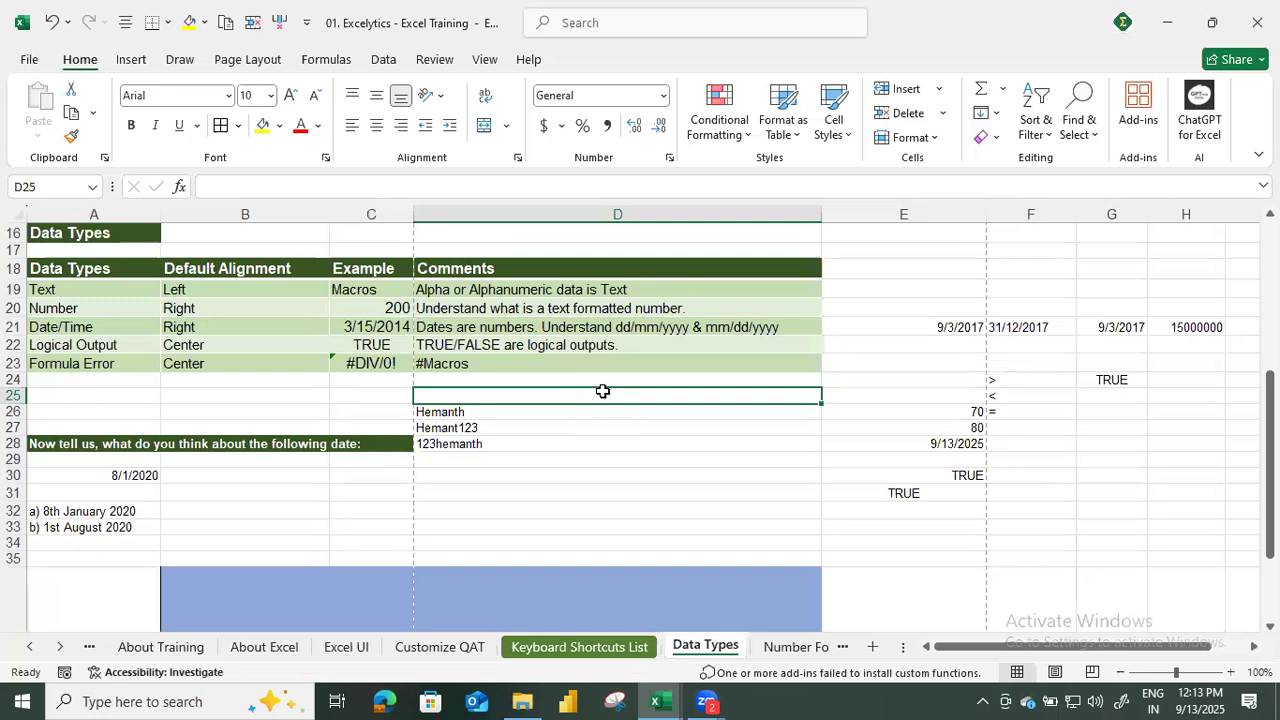
pyautogui.press('Left')
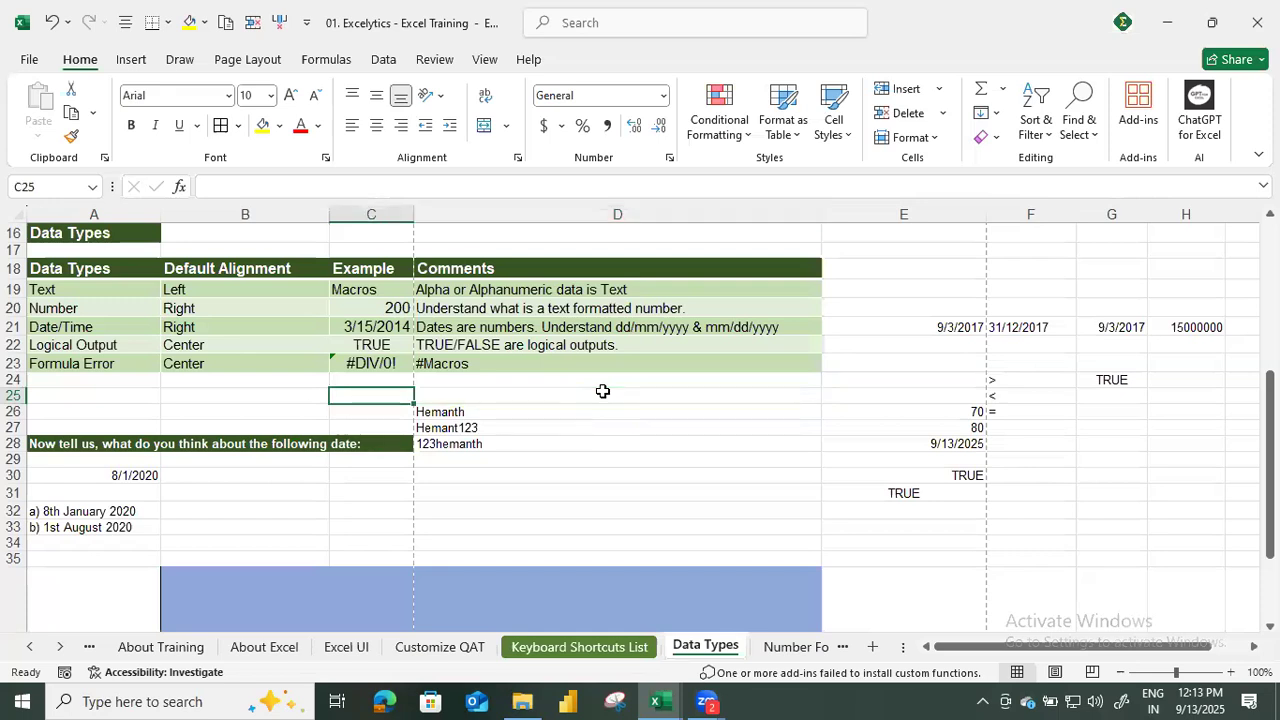
pyautogui.press('Left')
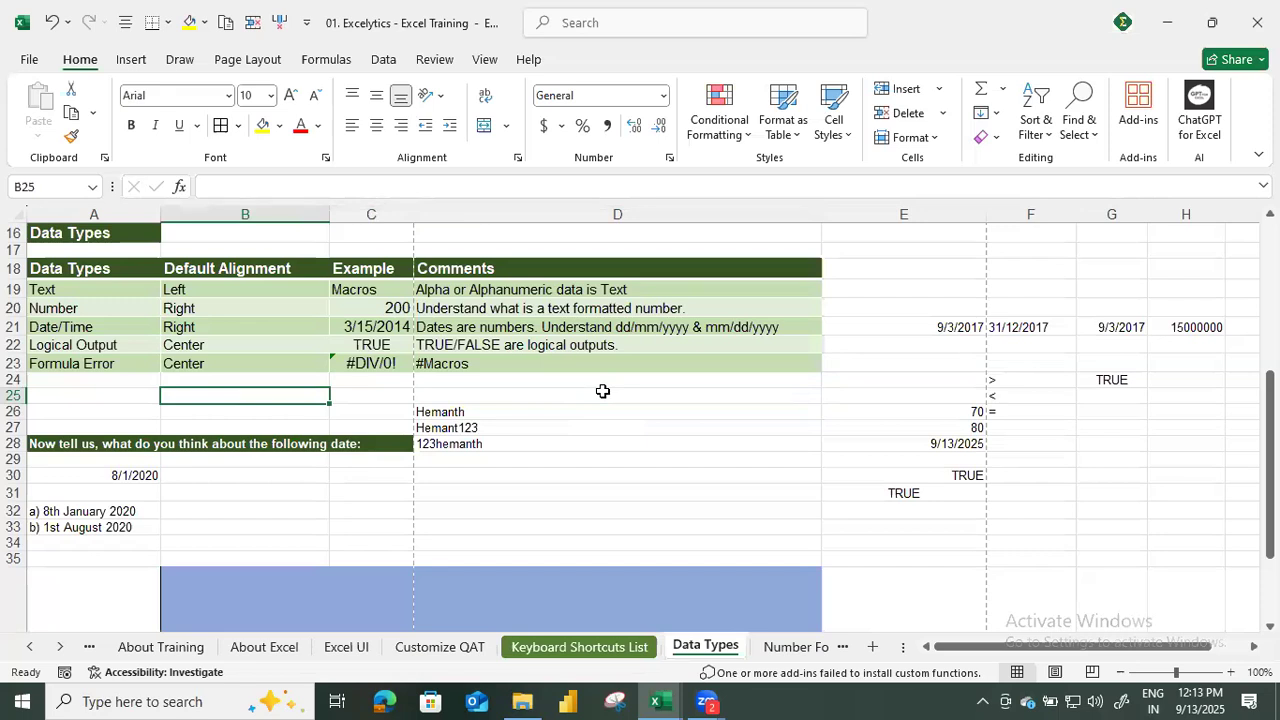
pyautogui.write('6')
pyautogui.press('Tab')
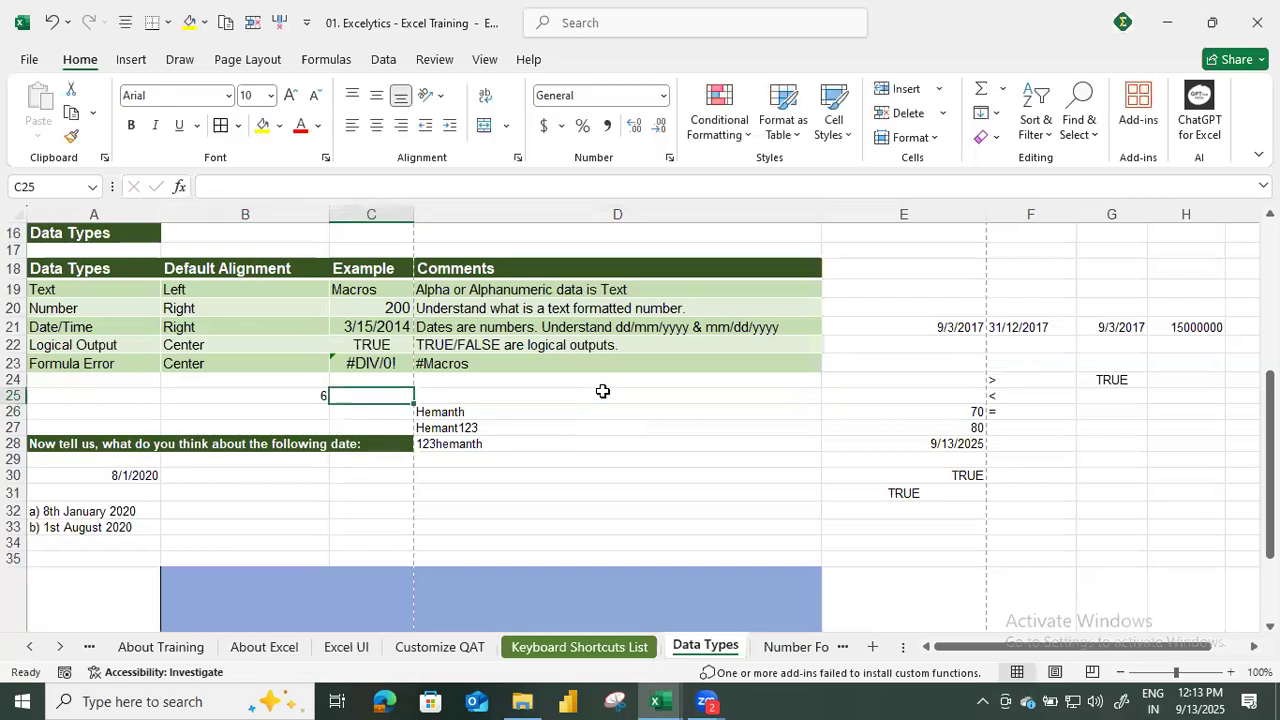
pyautogui.write('0')
pyautogui.press('Tab')
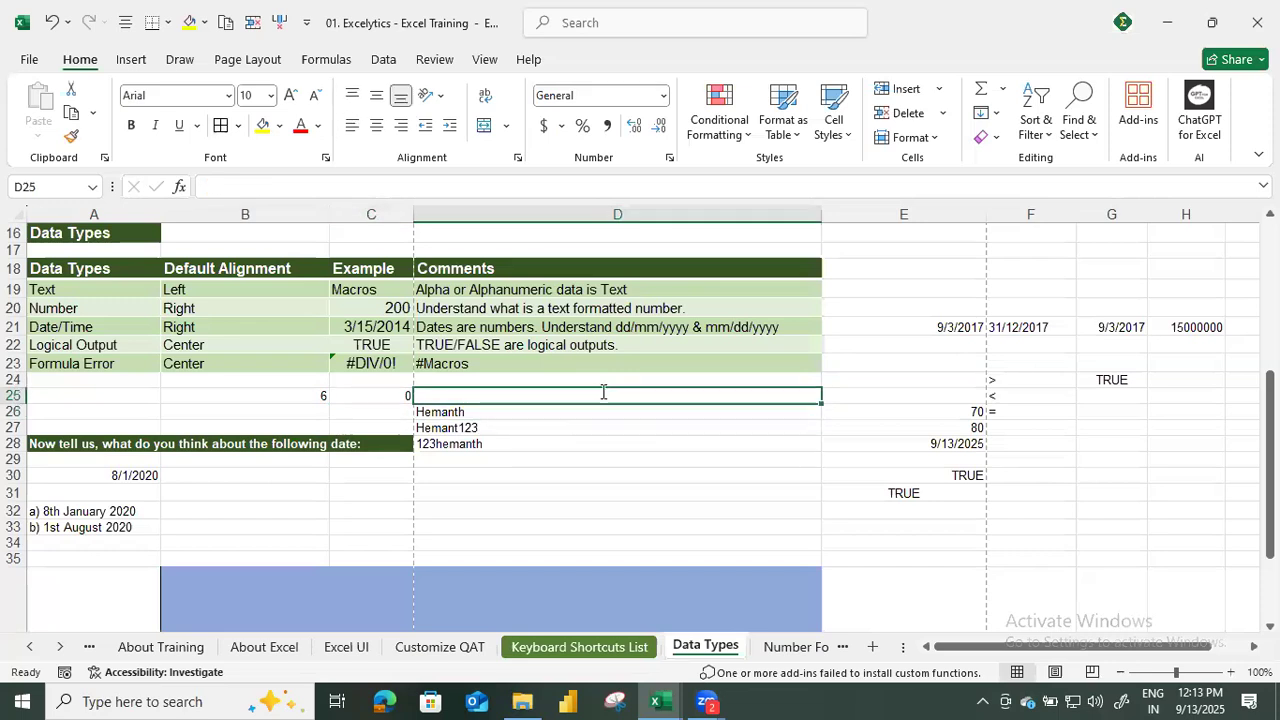
# Divide B25 by C25 with the formula =B25/C25 in D25.
pyautogui.write('=')
pyautogui.press('Left')
pyautogui.press('Left')
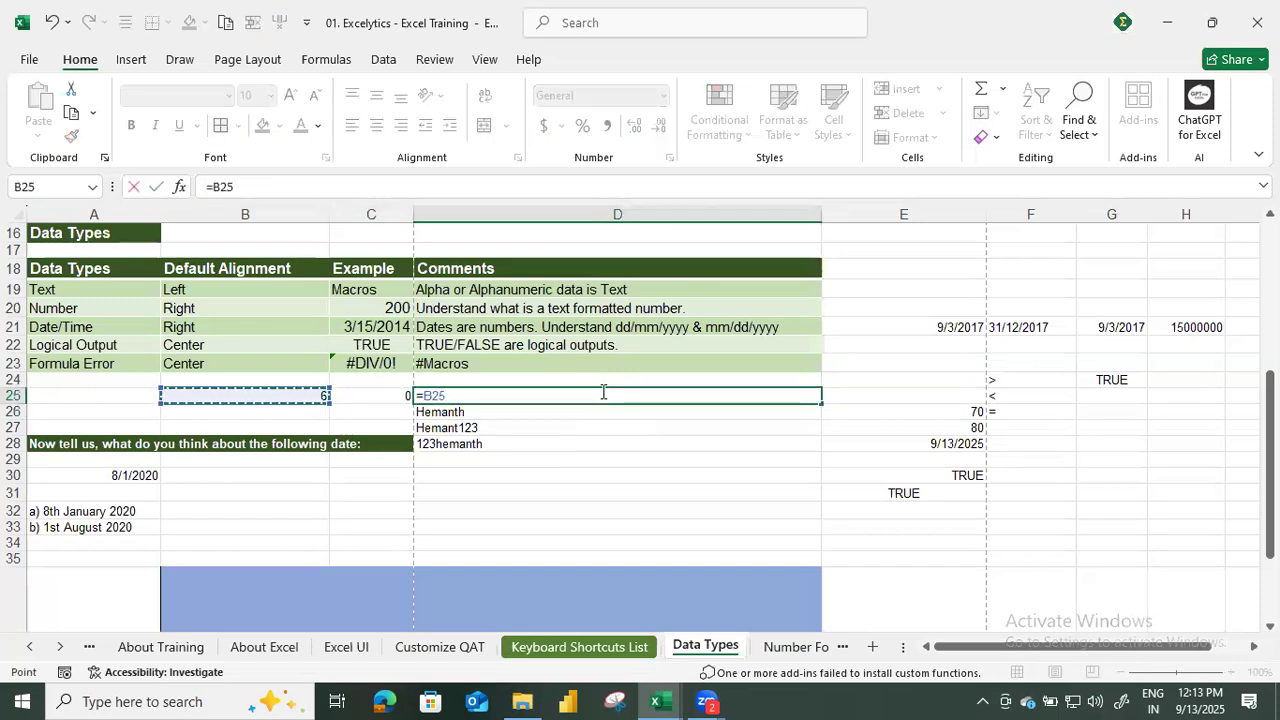
pyautogui.write('/')
pyautogui.press('Left')
pyautogui.press('Return')
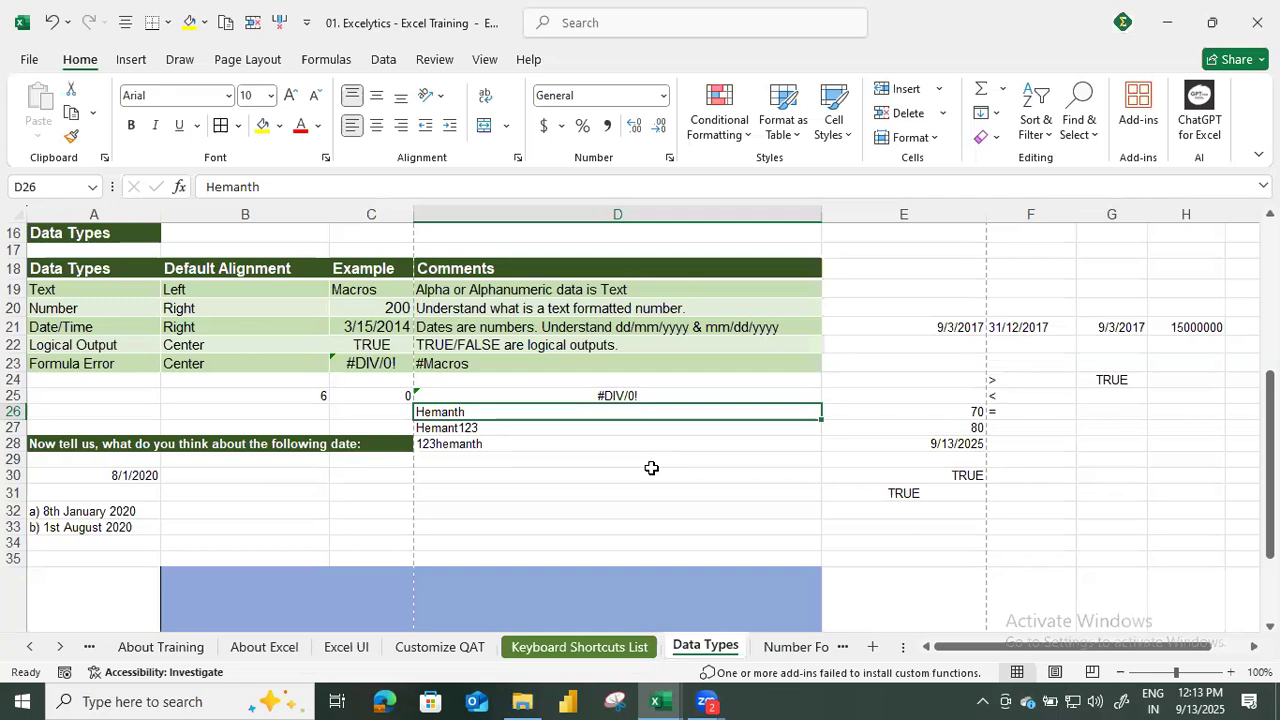
# Review the practice question about the date in A30 and its two answer options in A32 and A33.
pyautogui.scroll(-2, 651, 468)
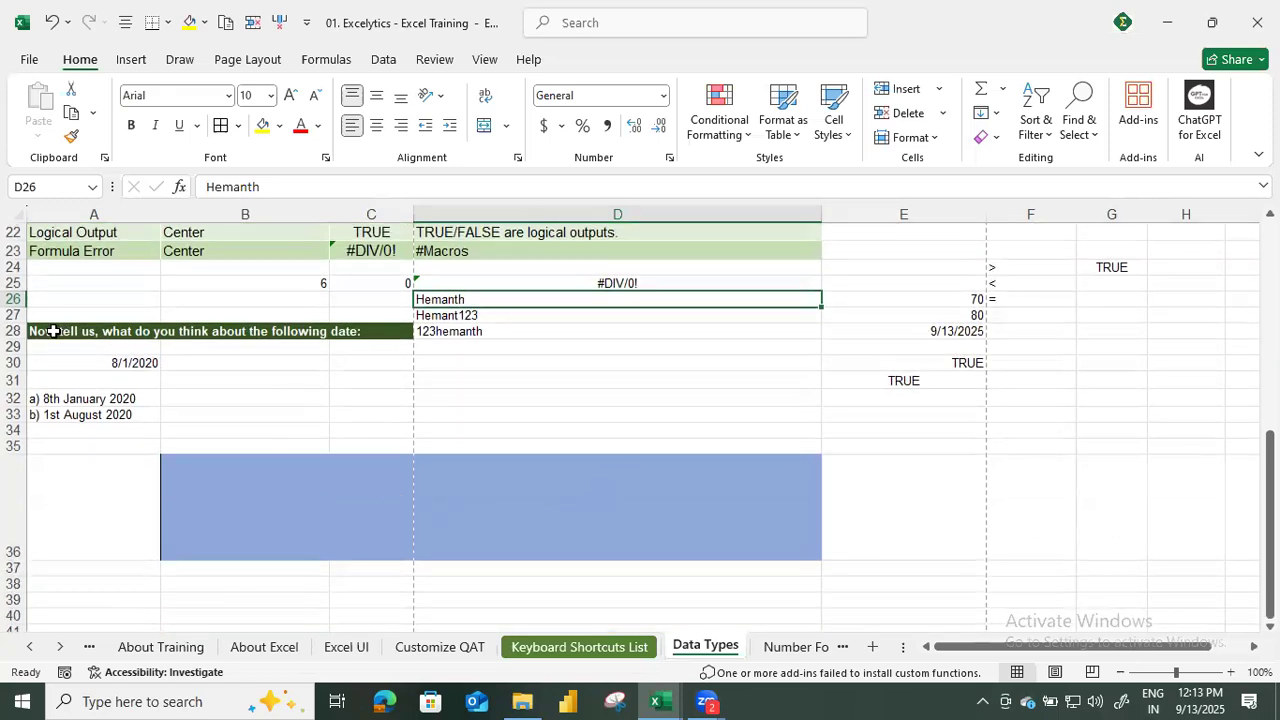
pyautogui.click(53, 331)
pyautogui.click(145, 363)
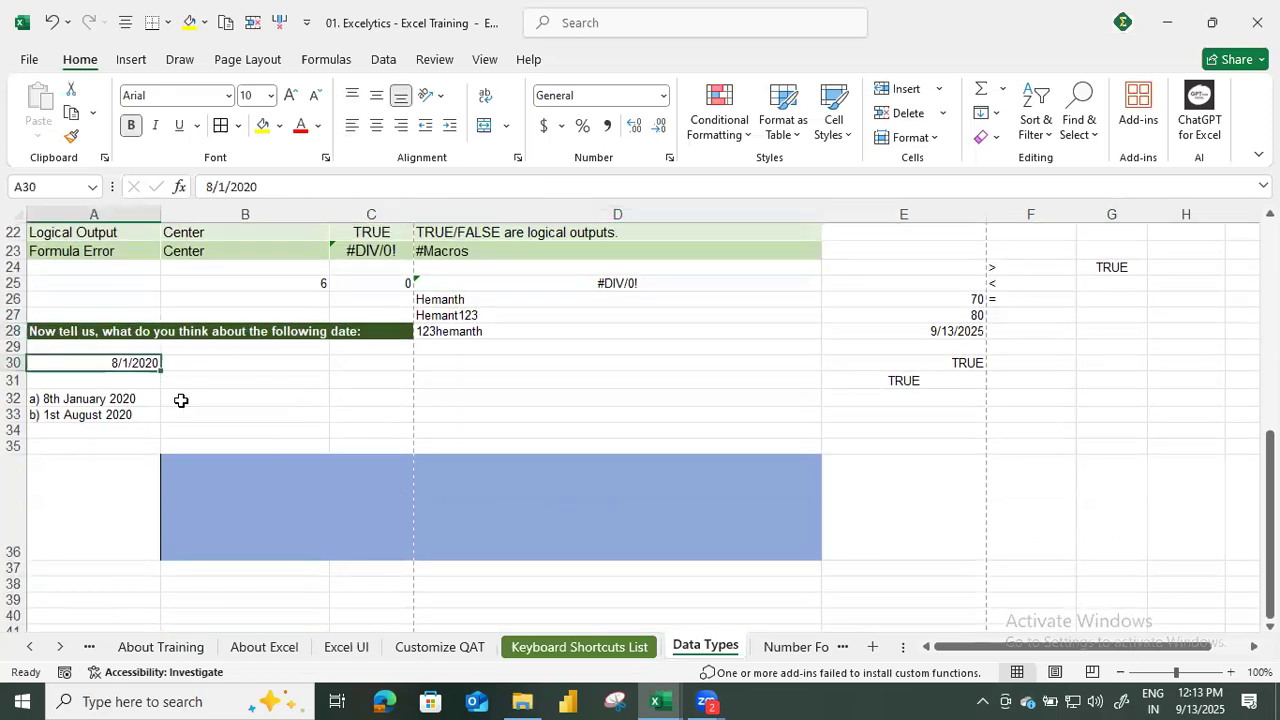
pyautogui.moveTo(93, 398); pyautogui.dragTo(91, 426)
pyautogui.click(149, 367)
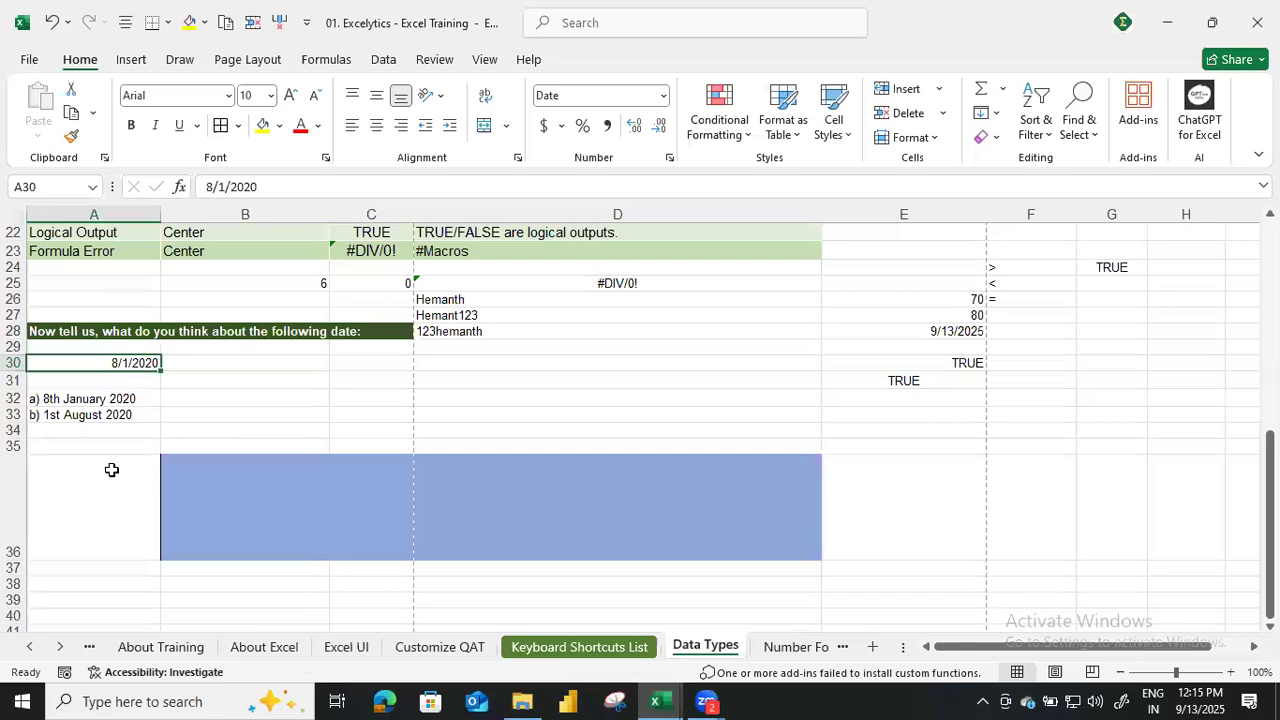
pyautogui.moveTo(106, 392); pyautogui.dragTo(106, 417)
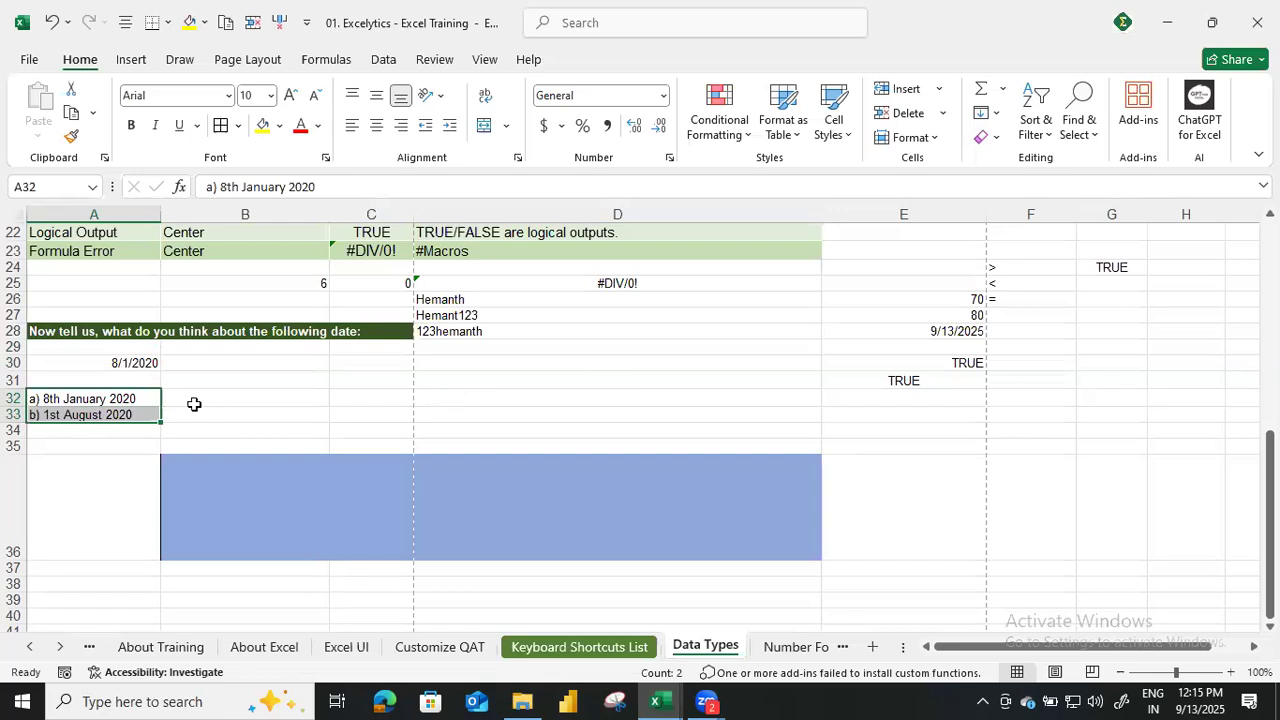
# Look over the Number Formats sheet and return to the Data Types sheet.
pyautogui.scroll(4, 188, 400)
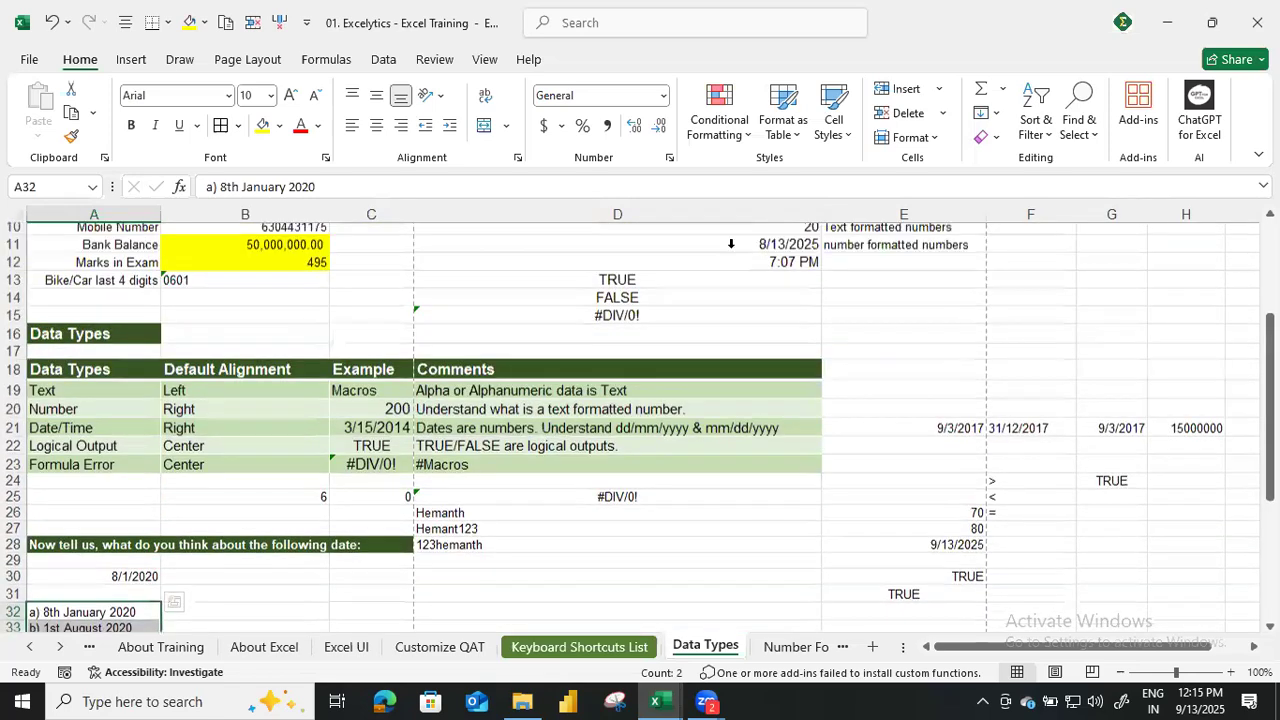
pyautogui.scroll(3, 411, 402)
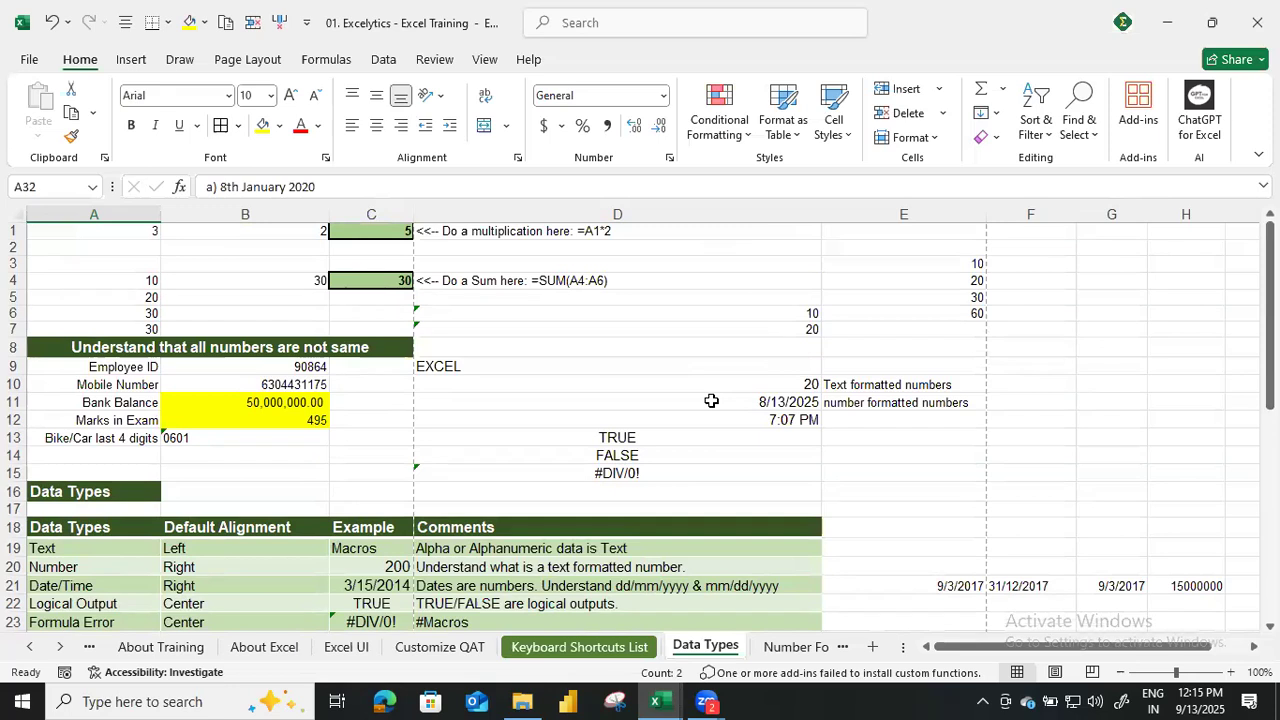
pyautogui.click(790, 650)
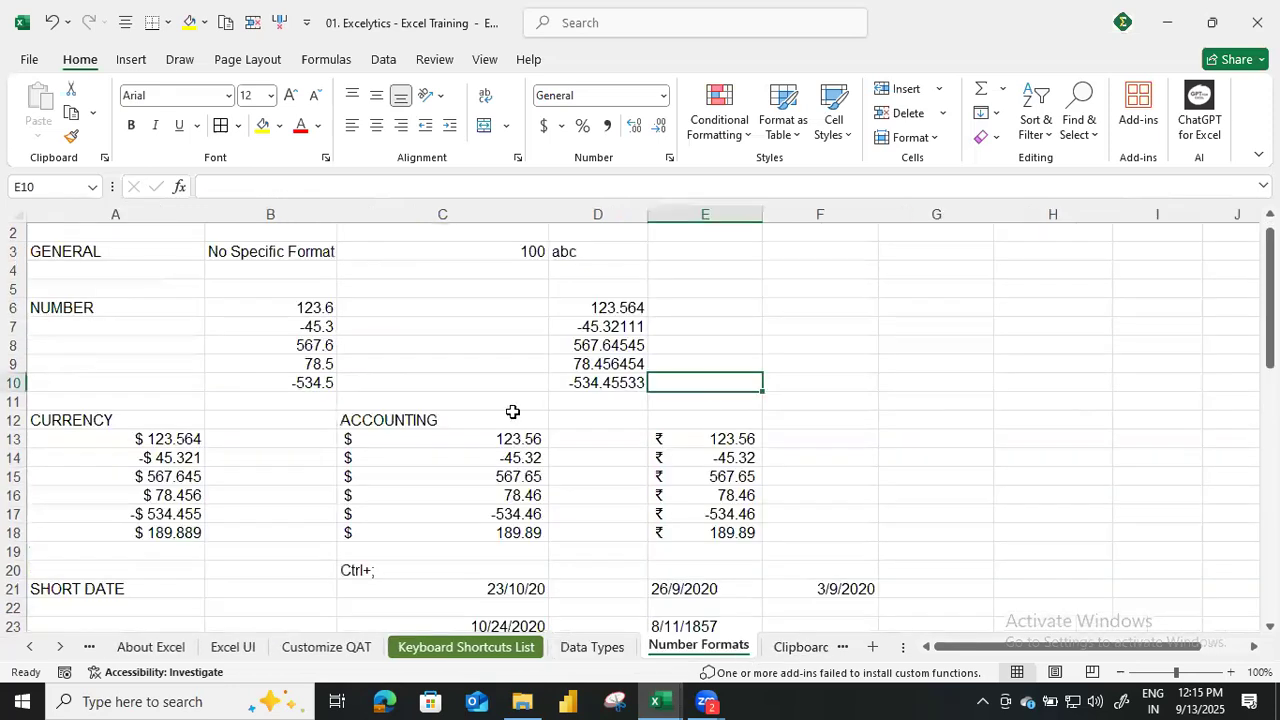
pyautogui.scroll(1, 492, 400)
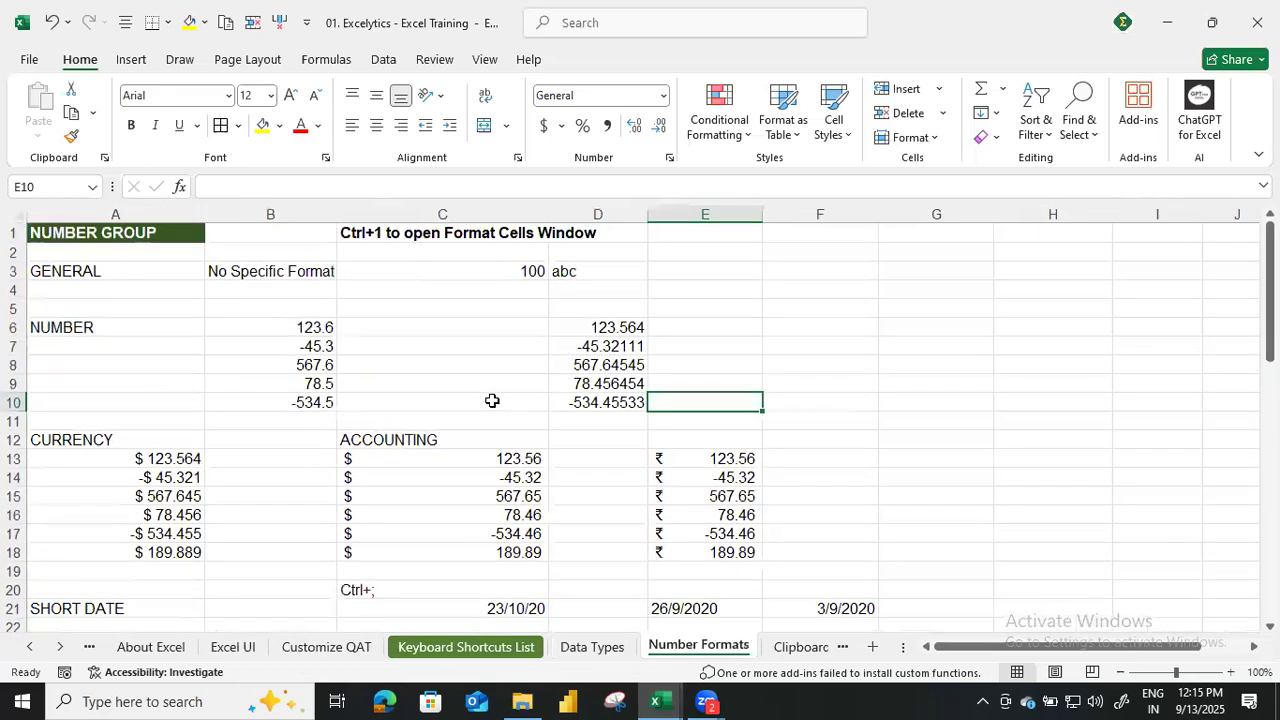
pyautogui.click(590, 648)
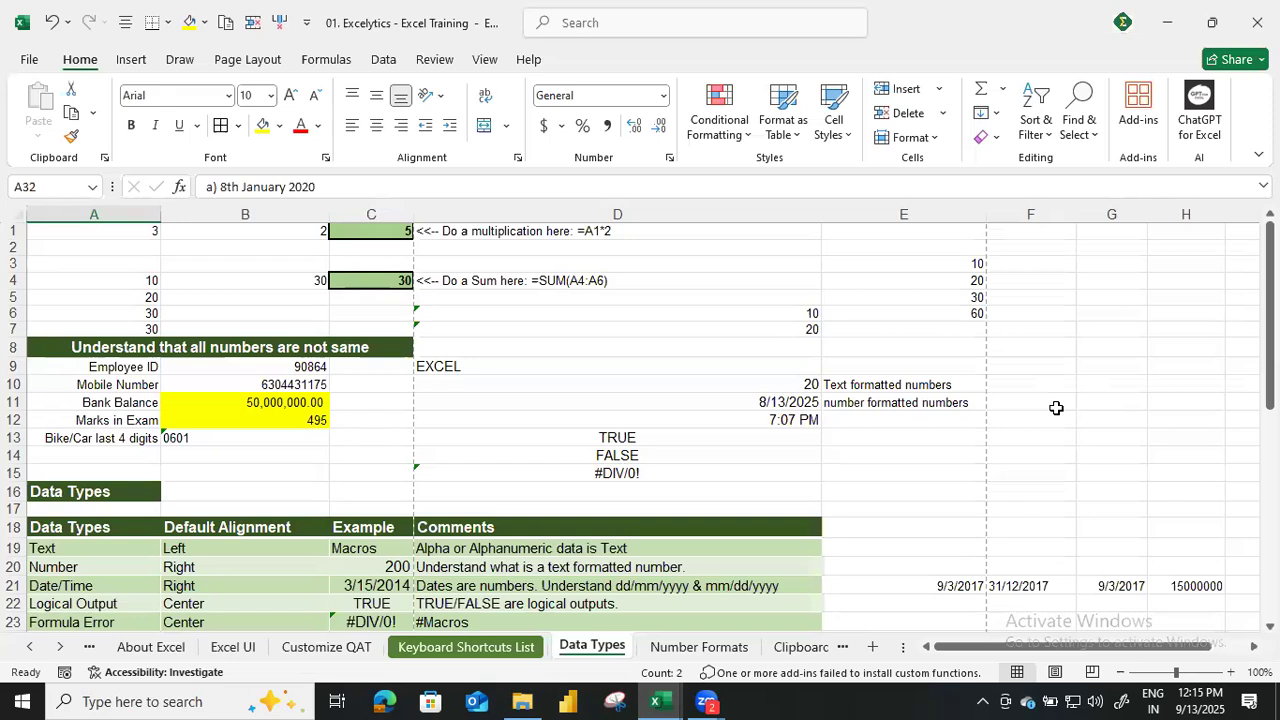
# Check the sample date in E21 and enter the date 9-12-2025 in F28.
pyautogui.scroll(-4, 1034, 417)
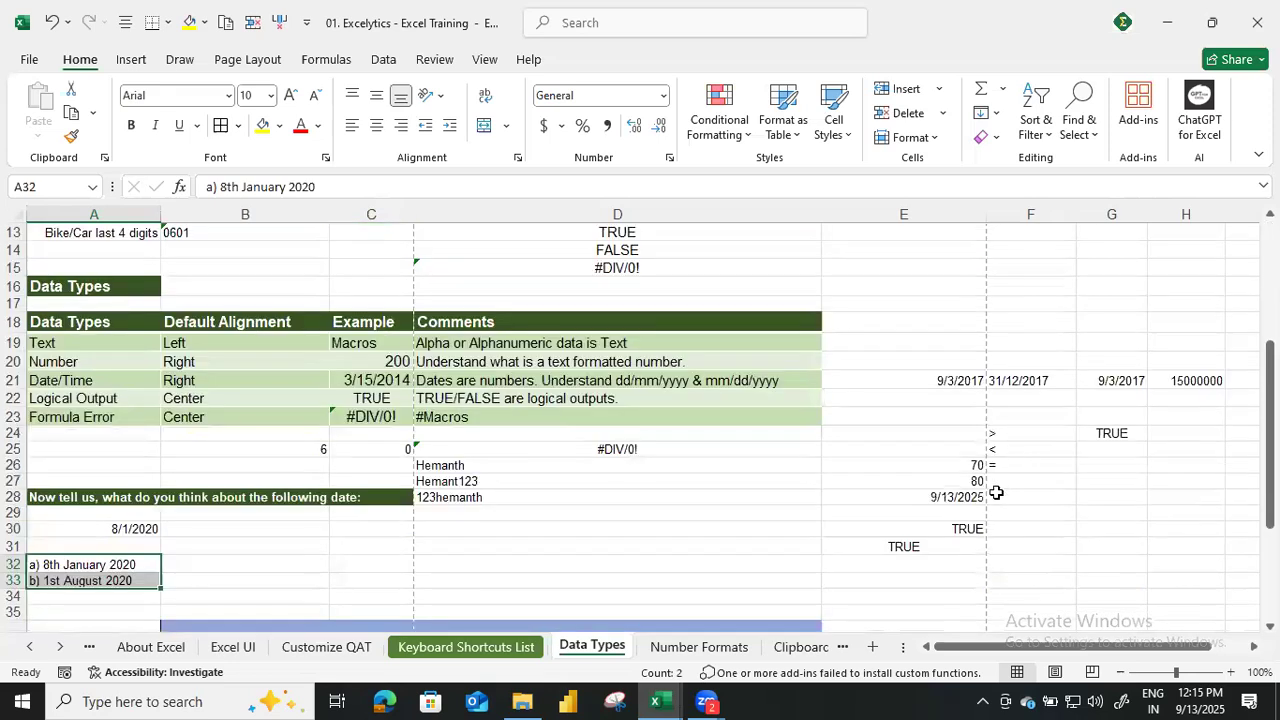
pyautogui.click(1048, 508)
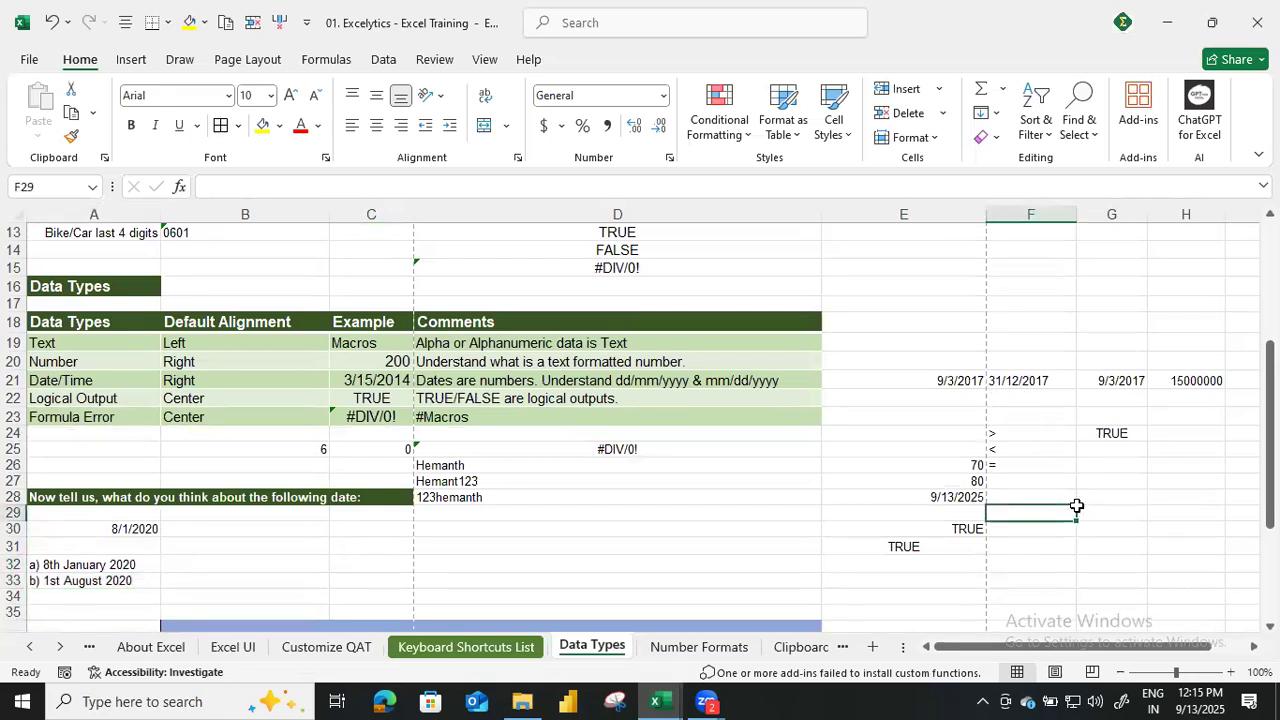
pyautogui.click(956, 379)
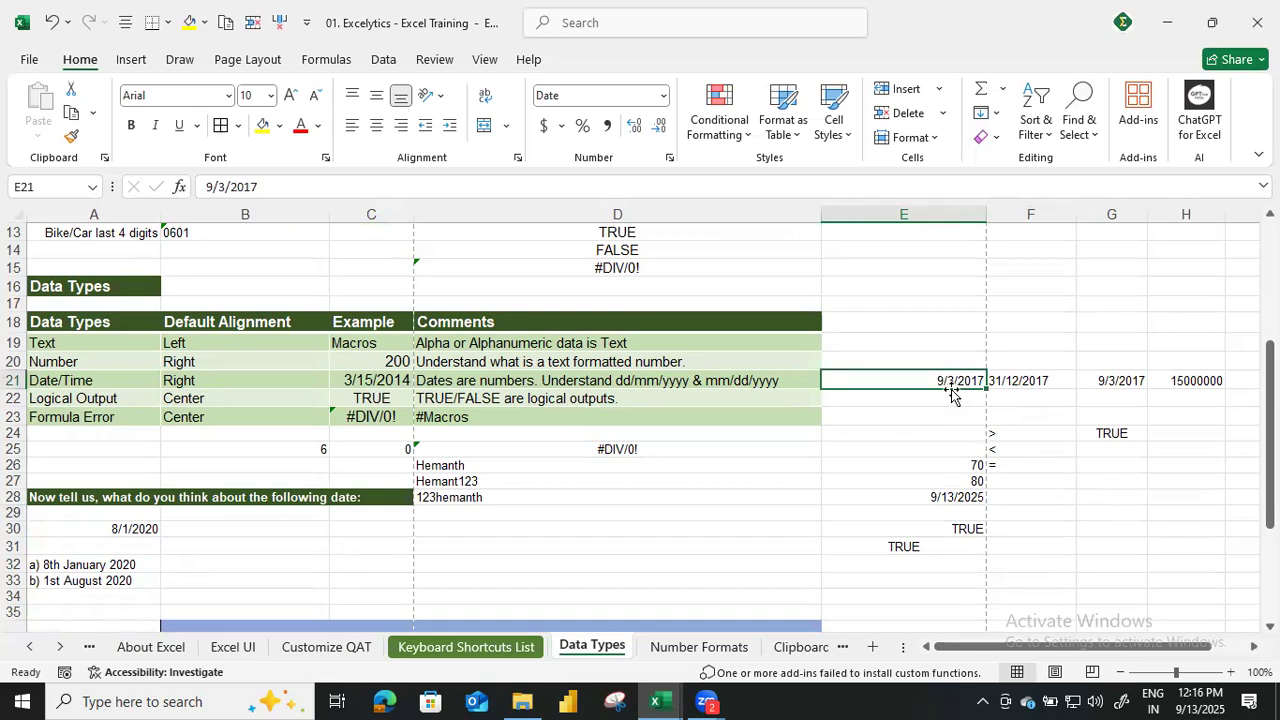
pyautogui.click(1064, 494)
pyautogui.write('9-12-2025')
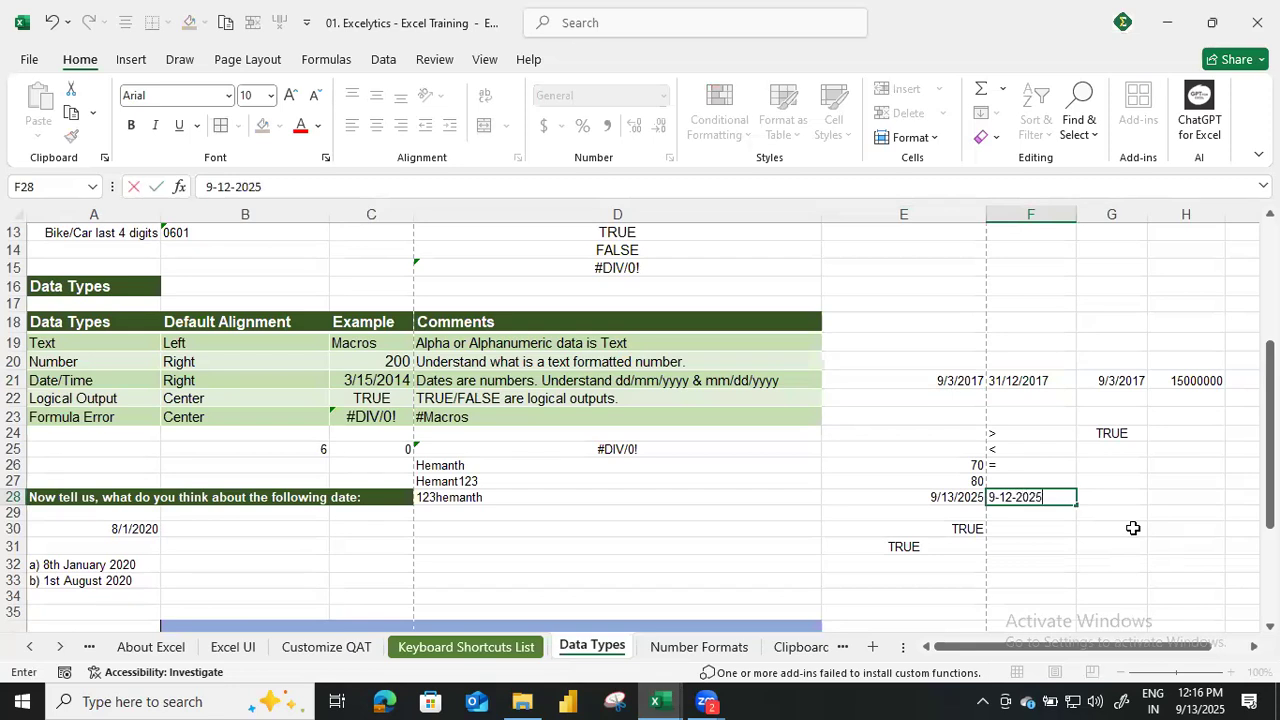
pyautogui.hotkey('ctrl', 'Return')
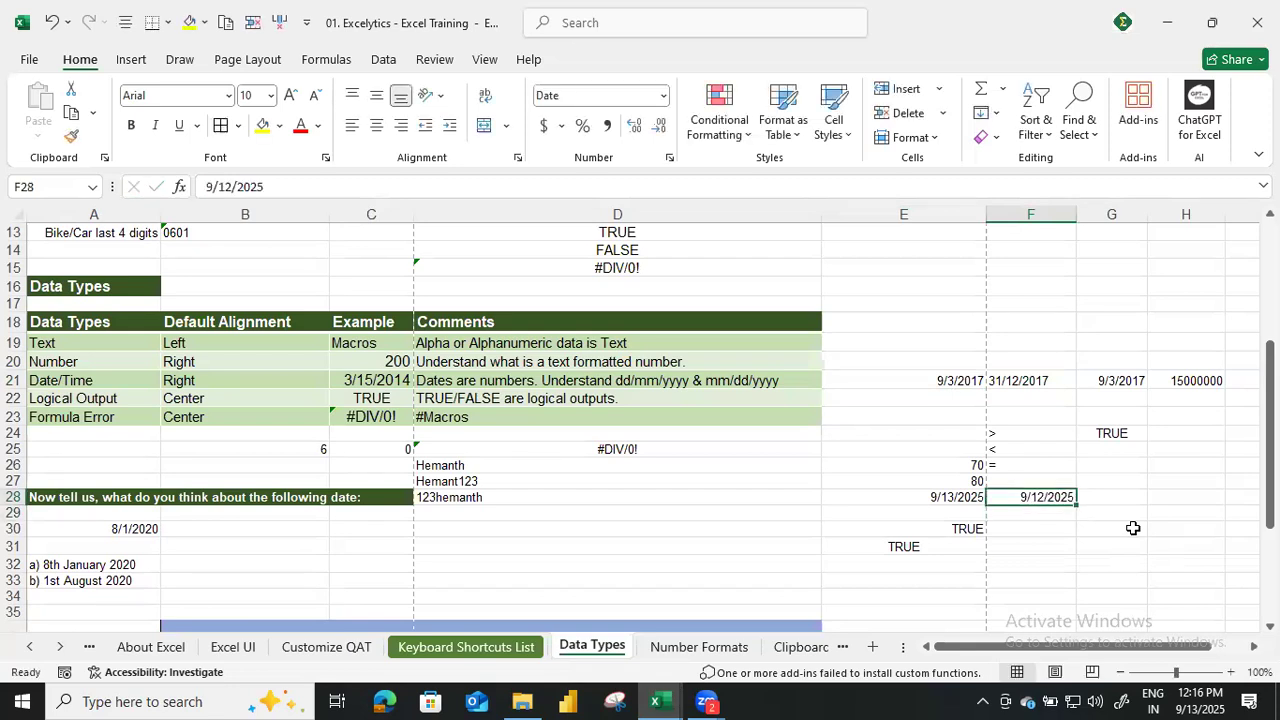
pyautogui.press('Return')
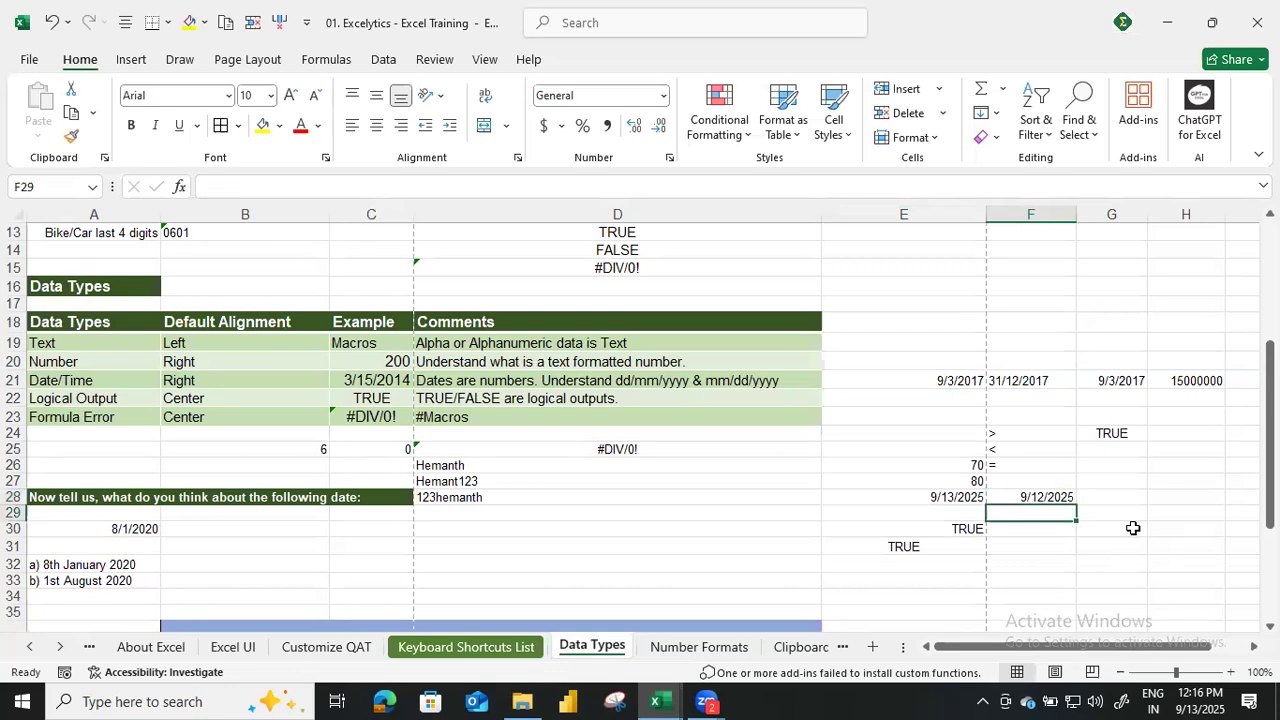
# Browse the available date formats for the date in F28 in the Format Cells dialog and close it without changes.
pyautogui.press('Up')
pyautogui.click(663, 95)
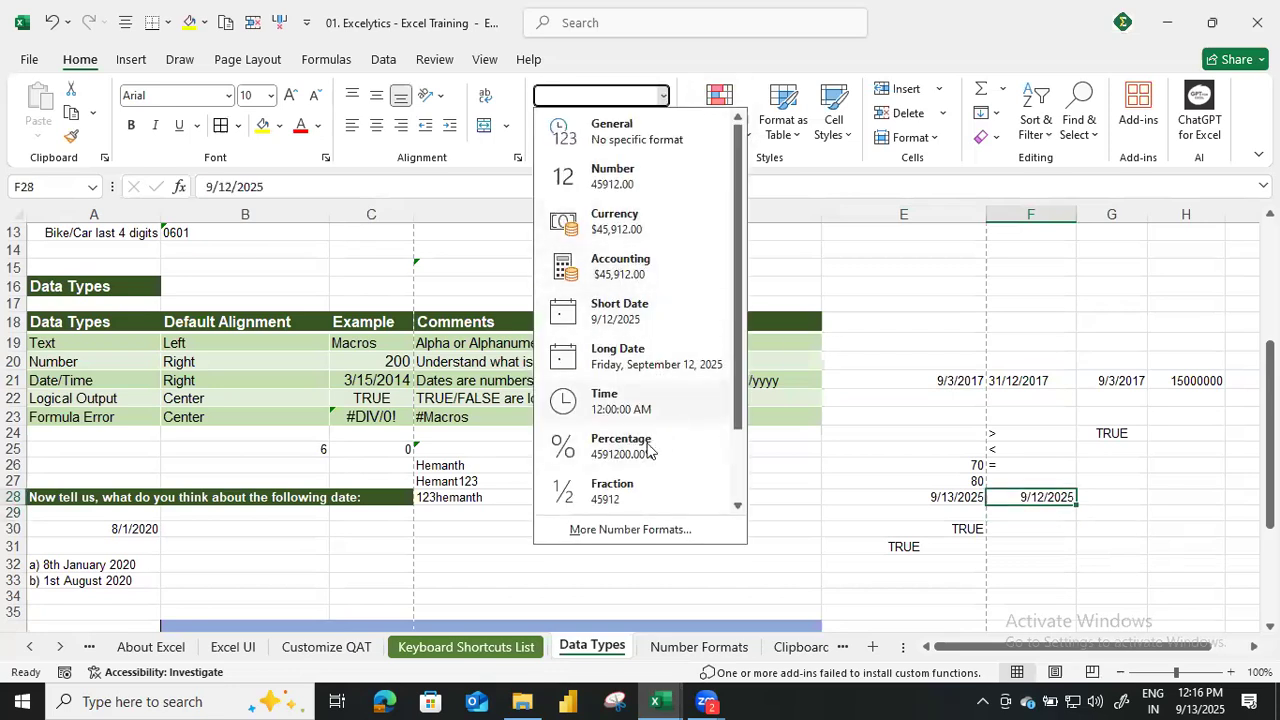
pyautogui.click(594, 525)
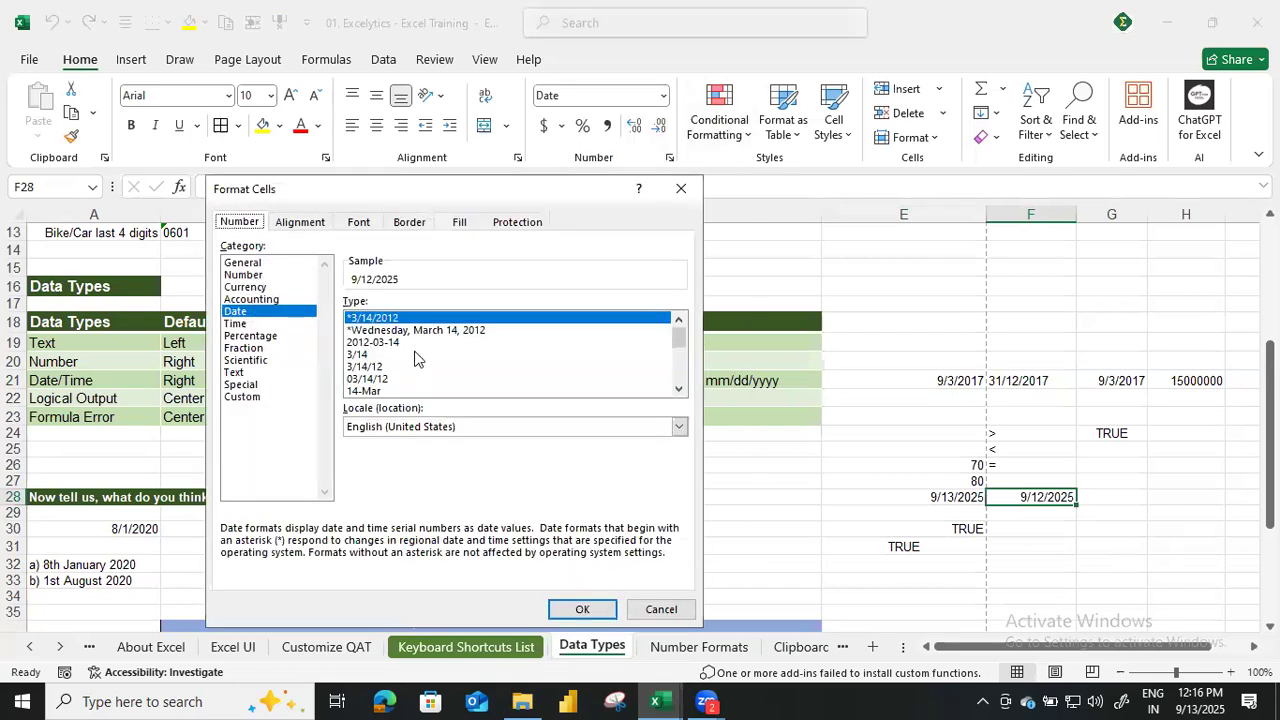
pyautogui.scroll(-3, 416, 358)
pyautogui.scroll(3, 405, 386)
pyautogui.scroll(-3, 403, 384)
pyautogui.scroll(3, 403, 384)
pyautogui.click(684, 188)
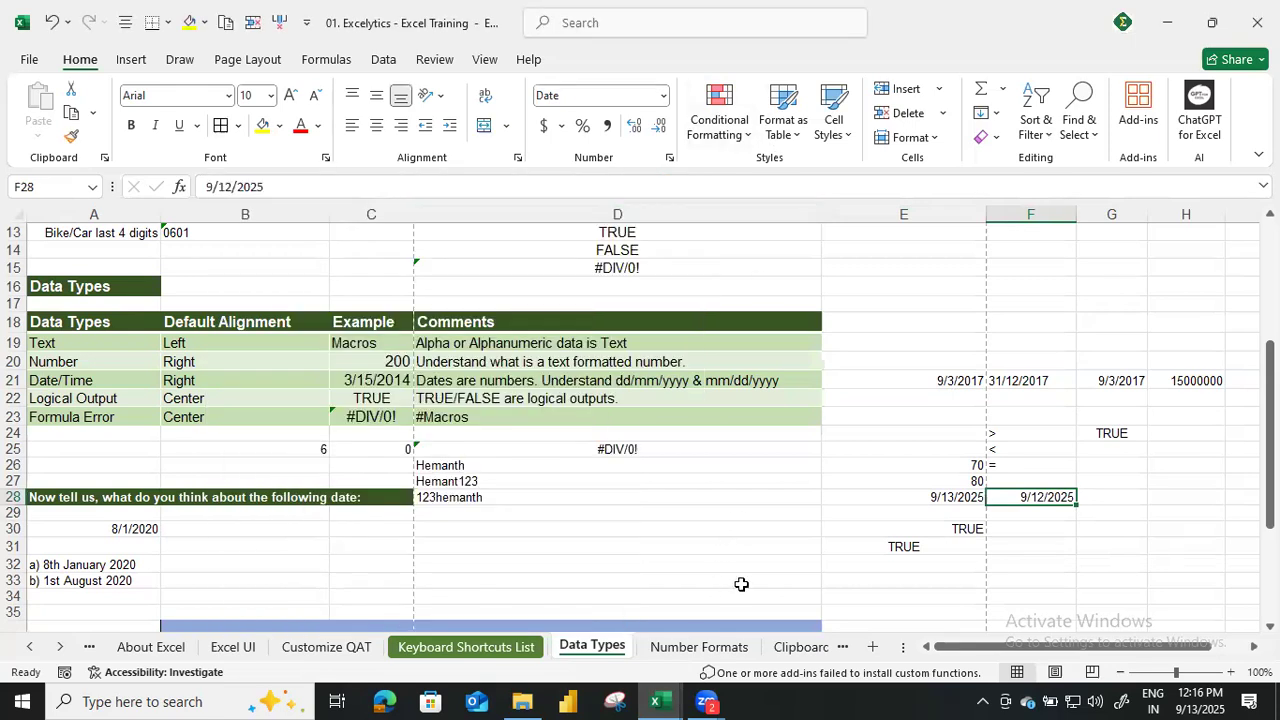
# Look over the date and time examples on the Number Formats sheet and the cut, copy and paste notes on the Clipboard sheet.
pyautogui.click(710, 650)
pyautogui.scroll(-15, 733, 548)
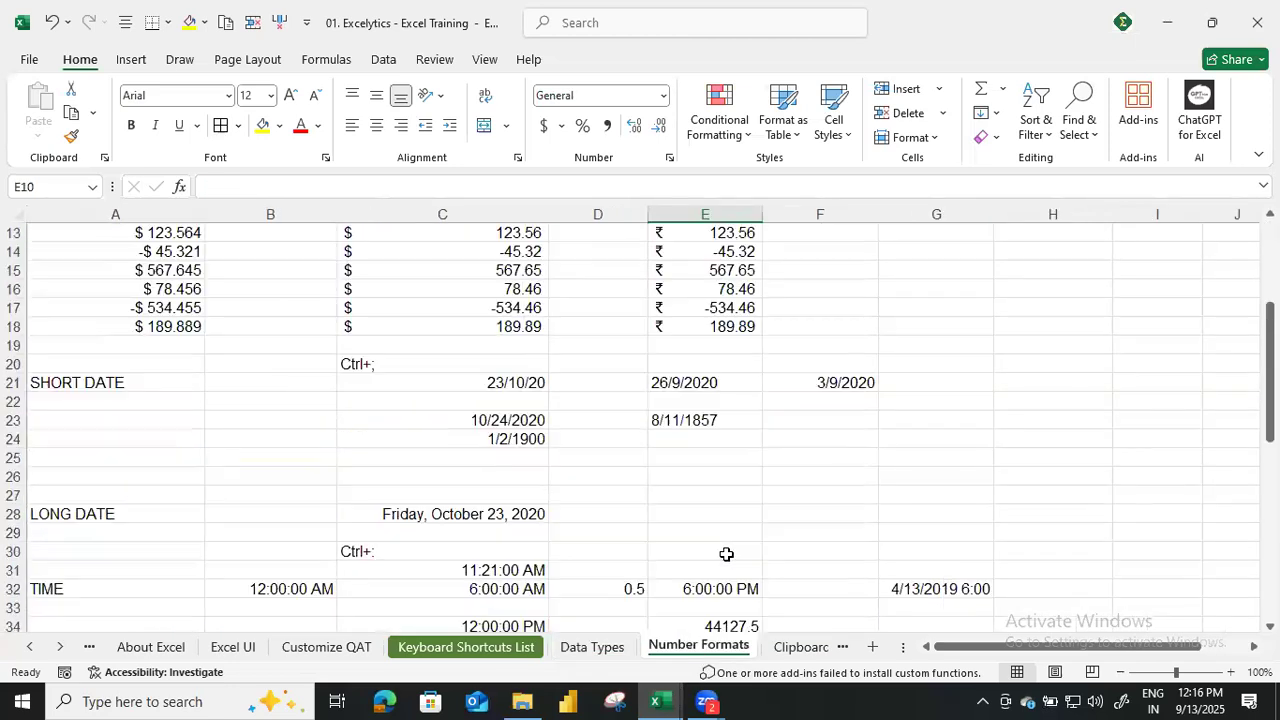
pyautogui.scroll(15, 709, 556)
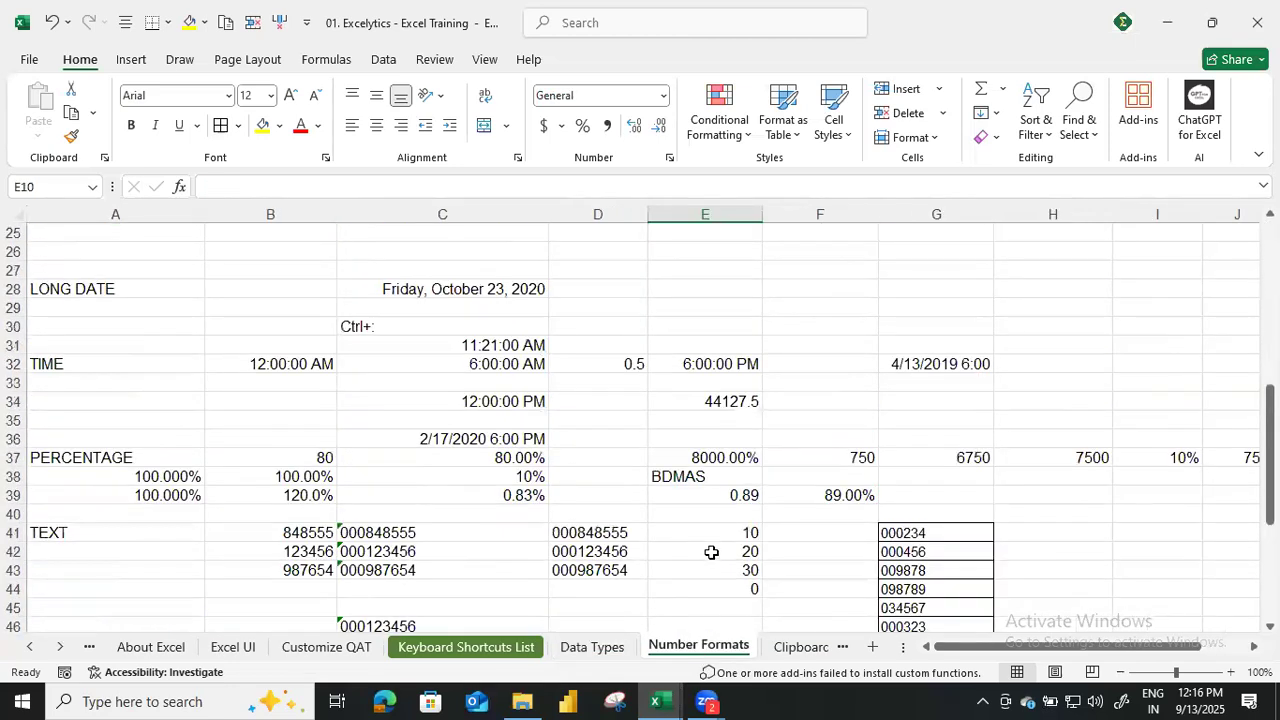
pyautogui.click(722, 646)
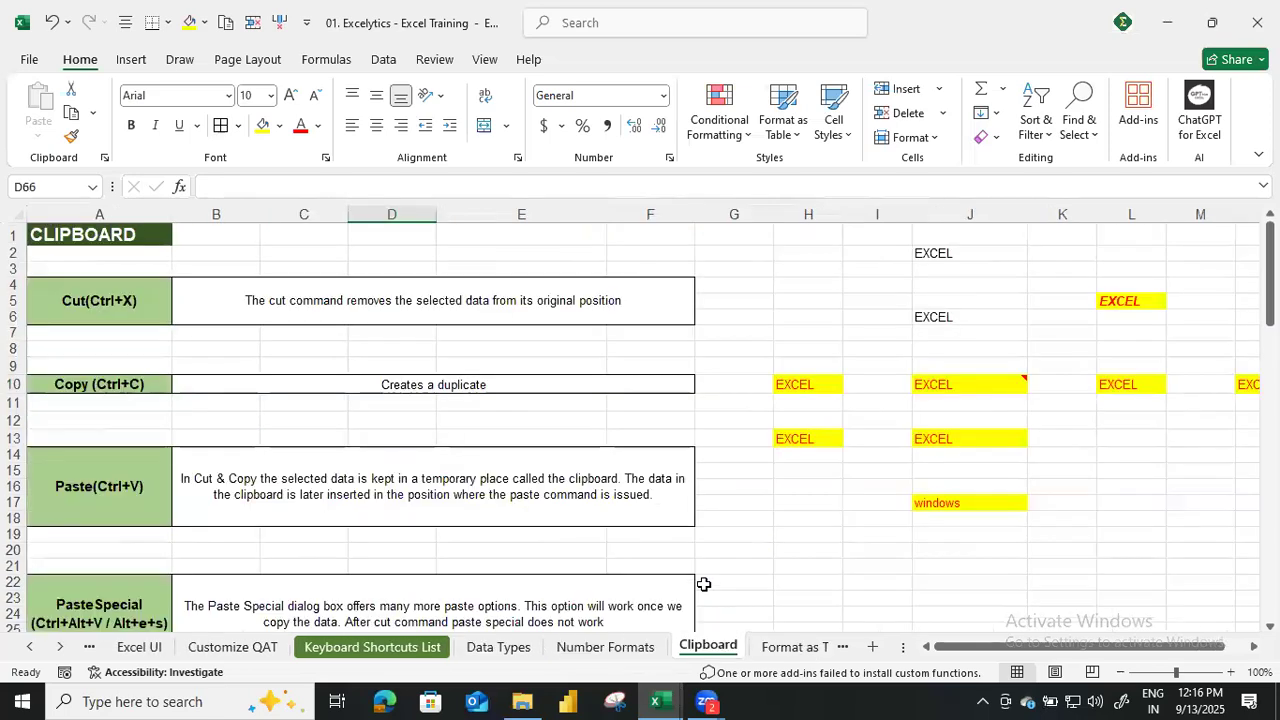
pyautogui.scroll(-6, 600, 490)
pyautogui.scroll(-4, 600, 490)
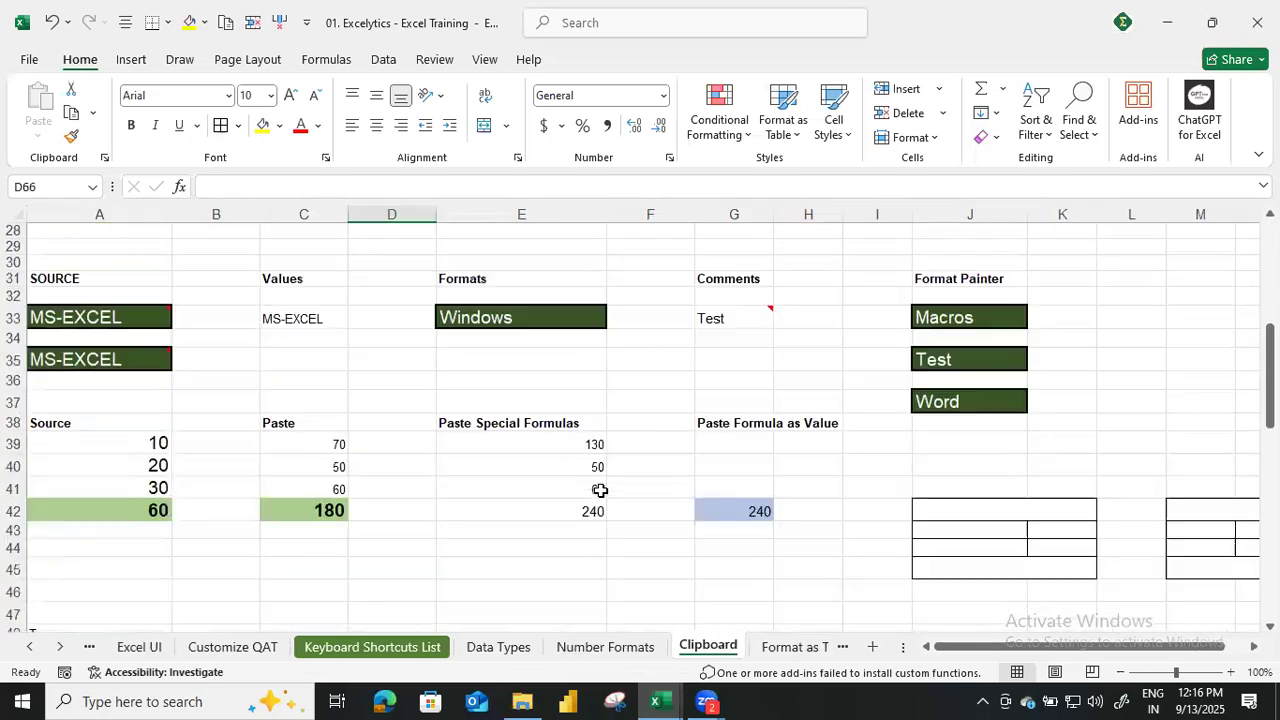
pyautogui.scroll(10, 600, 490)
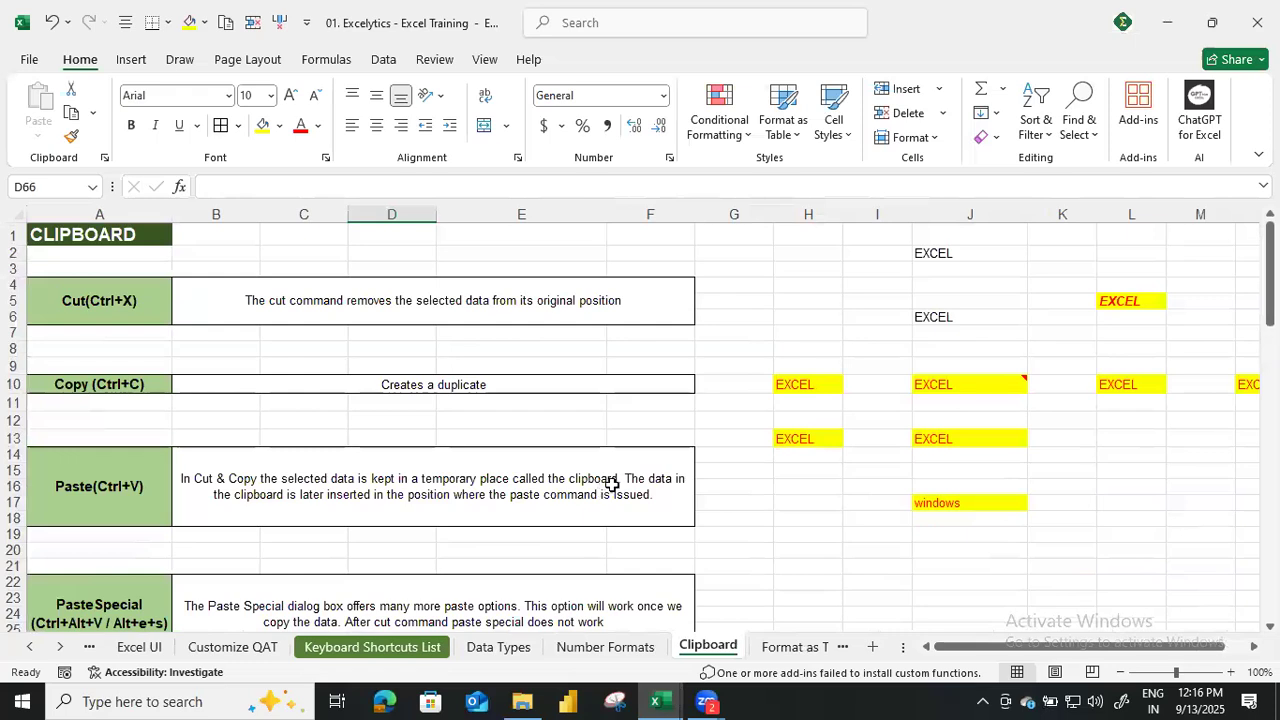
pyautogui.click(791, 503)
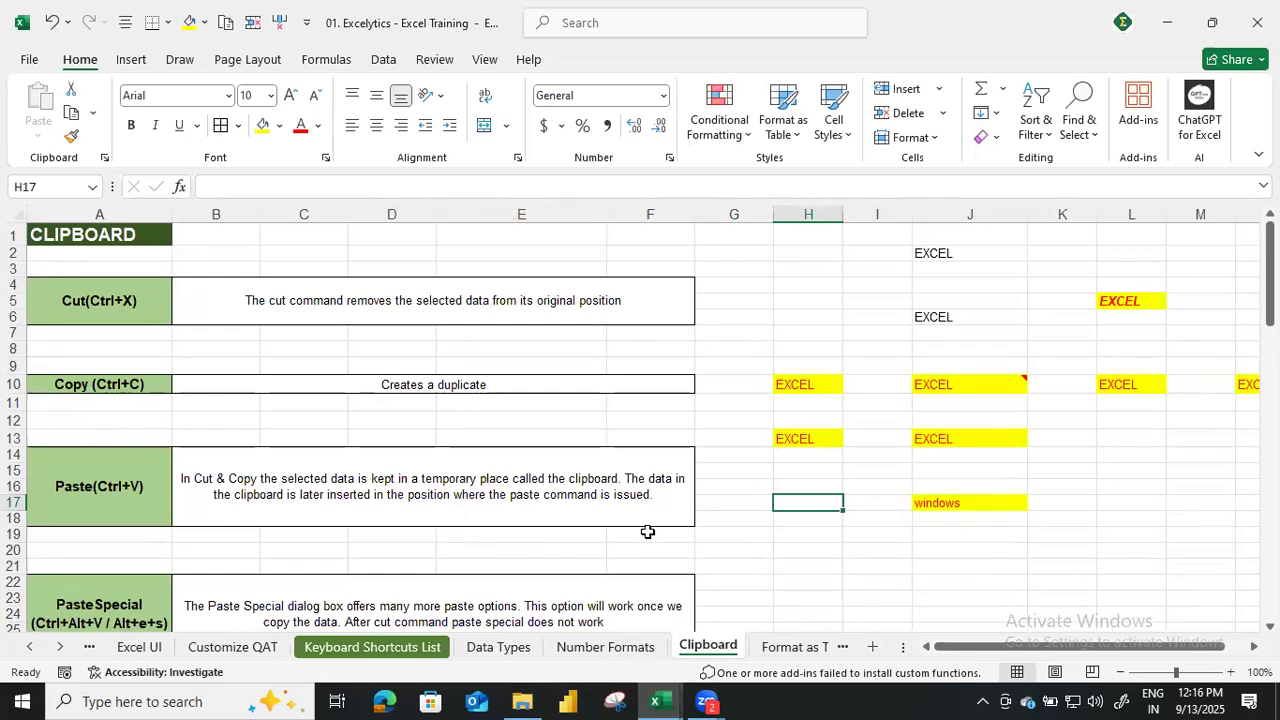
pyautogui.hotkey('alt', 'Tab')
pyautogui.hotkey('alt', 'Tab')
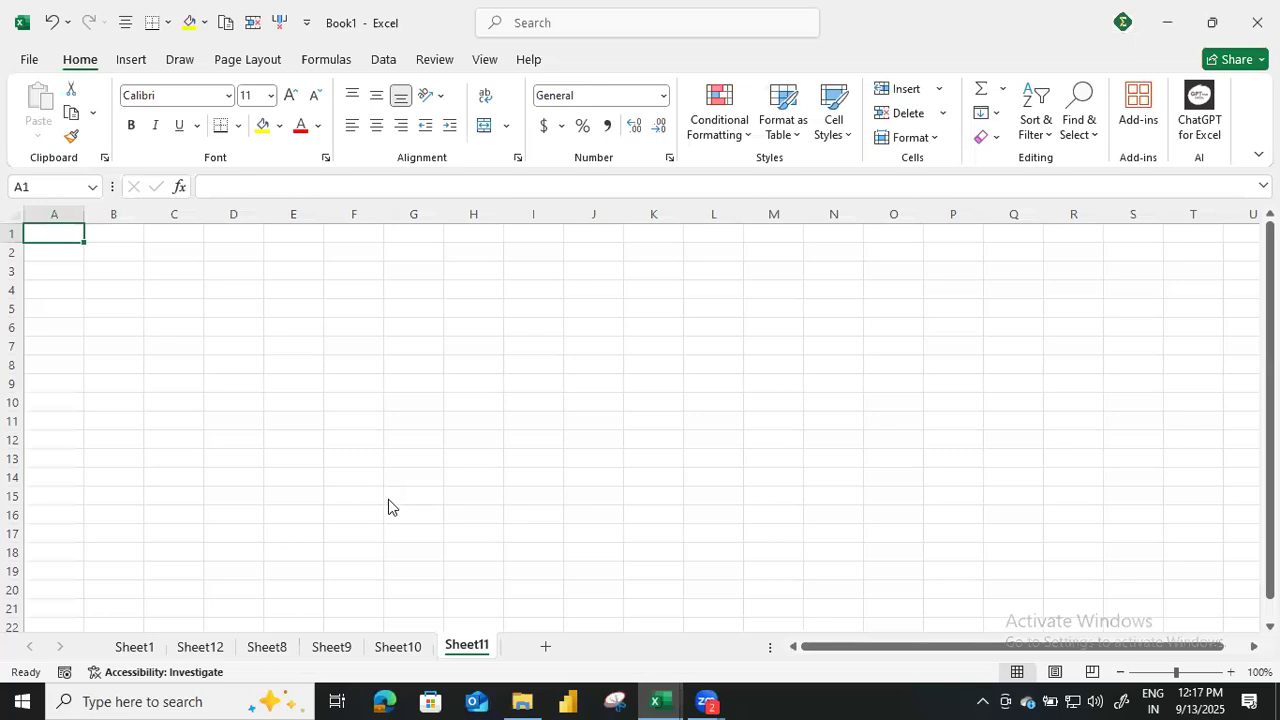
pyautogui.hotkey('alt', 'Tab')
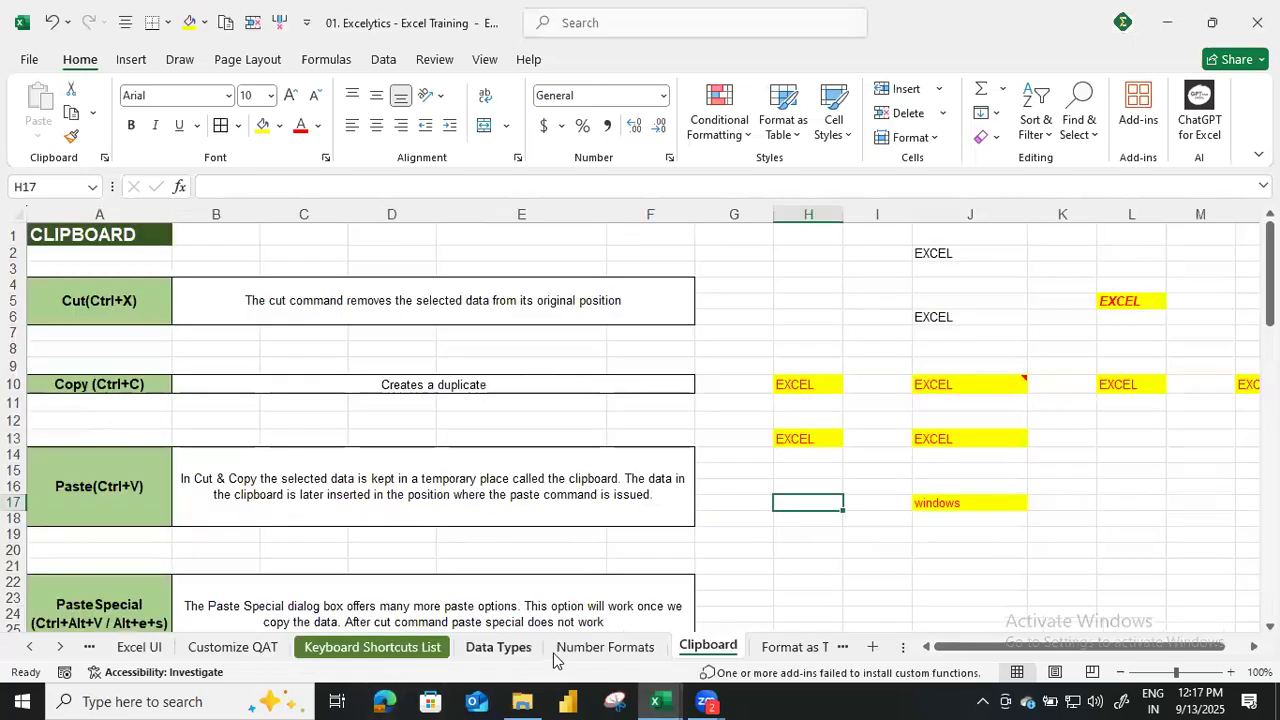
# Review the default alignments in B19:B23 on the Data Types sheet and revisit the Number Formats and Clipboard sheets.
pyautogui.click(499, 647)
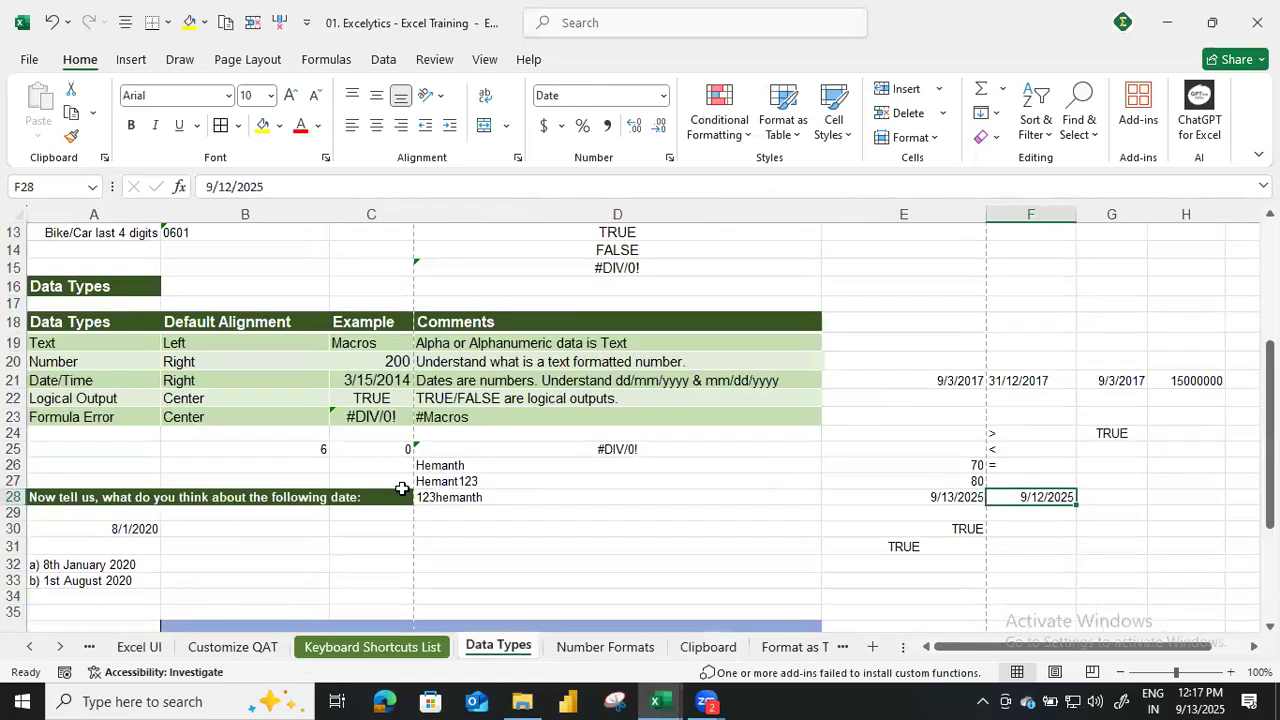
pyautogui.scroll(-3, 405, 466)
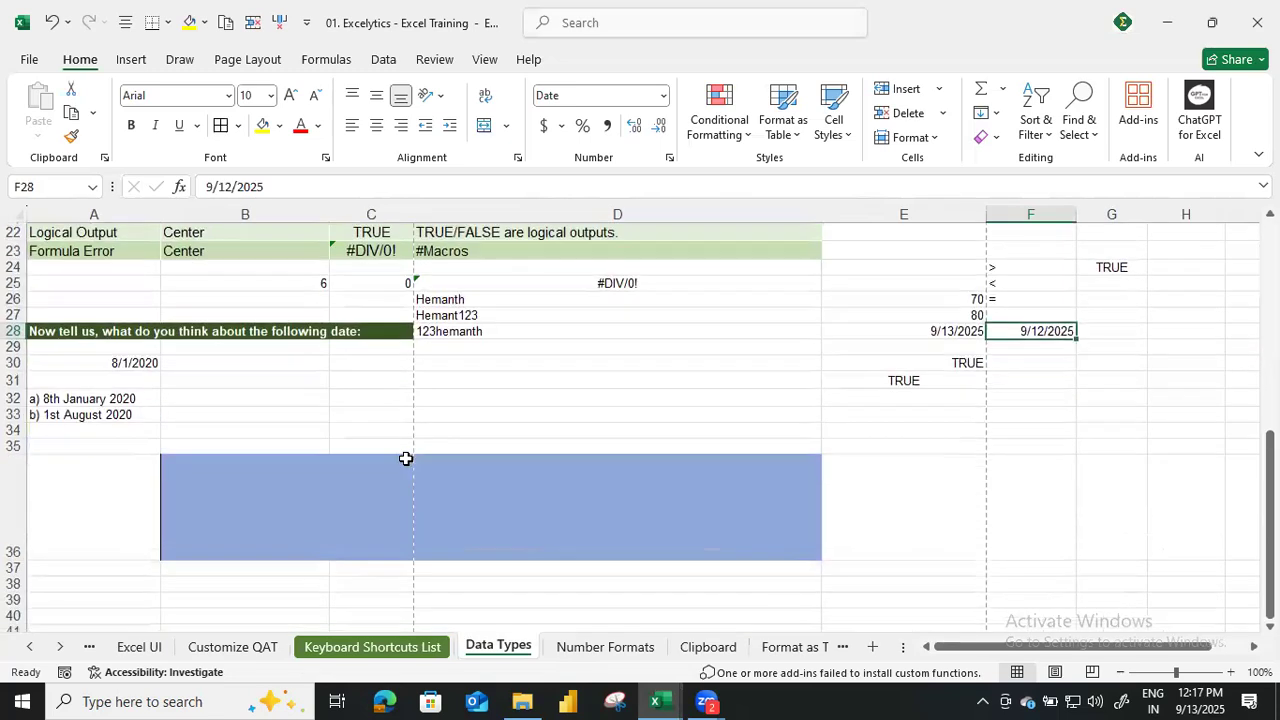
pyautogui.scroll(4, 406, 458)
pyautogui.moveTo(282, 400); pyautogui.dragTo(276, 473)
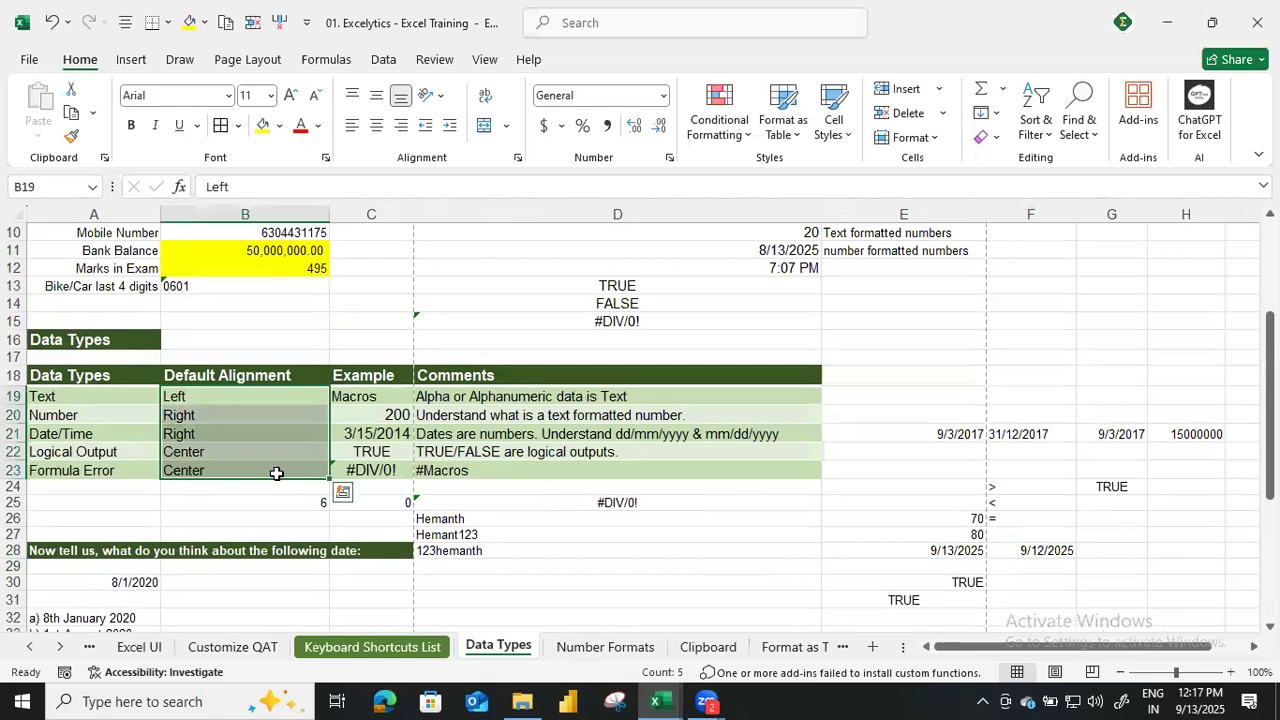
pyautogui.scroll(3, 284, 420)
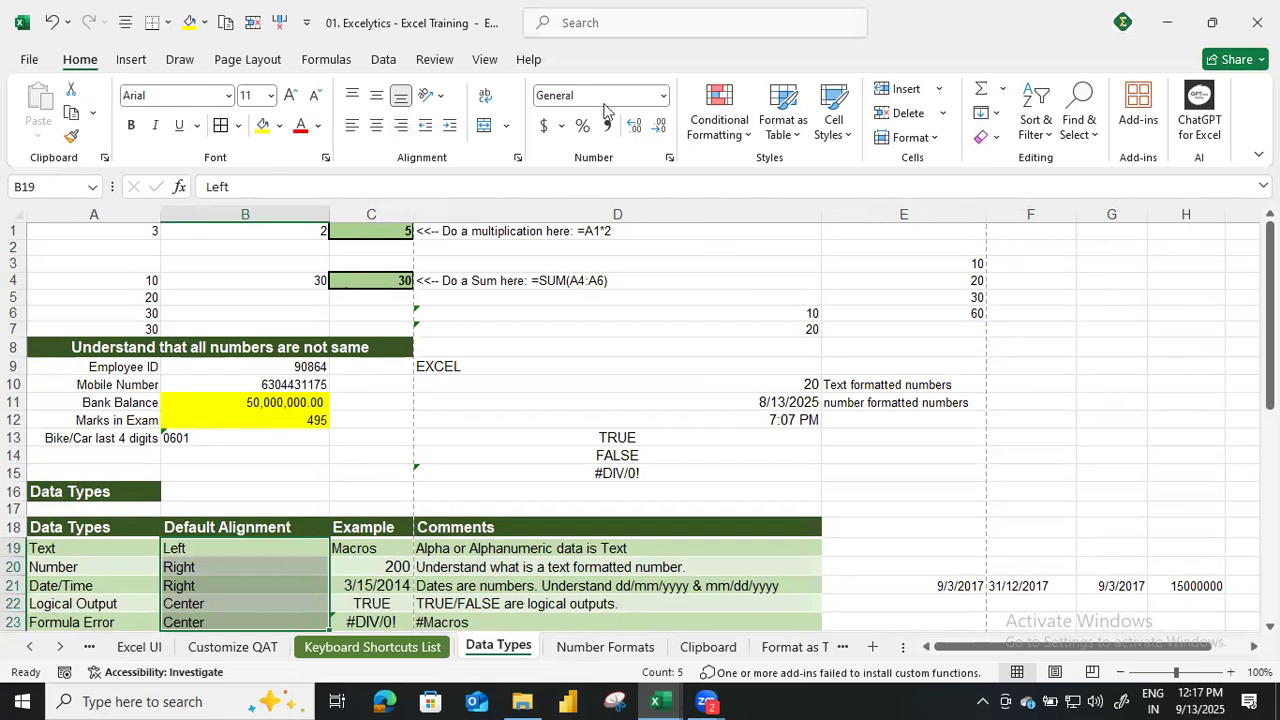
pyautogui.click(631, 645)
pyautogui.click(710, 650)
# Switch to the Book1 workbook, group the worksheets after Sheet1 and delete Sheet8, Sheet9, Sheet10 and Sheet11.
pyautogui.hotkey('alt', 'Tab')
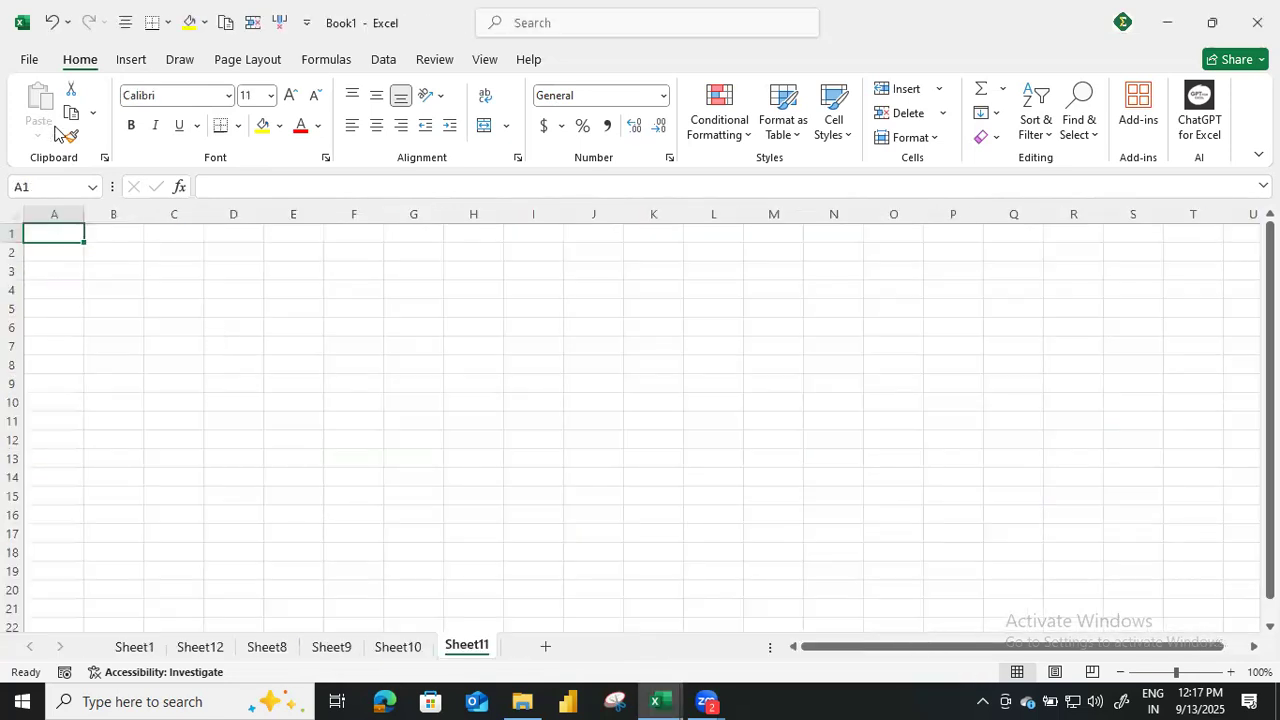
pyautogui.click(228, 646)
pyautogui.keyDown('shift'); pyautogui.click(347, 655); pyautogui.keyUp('shift')
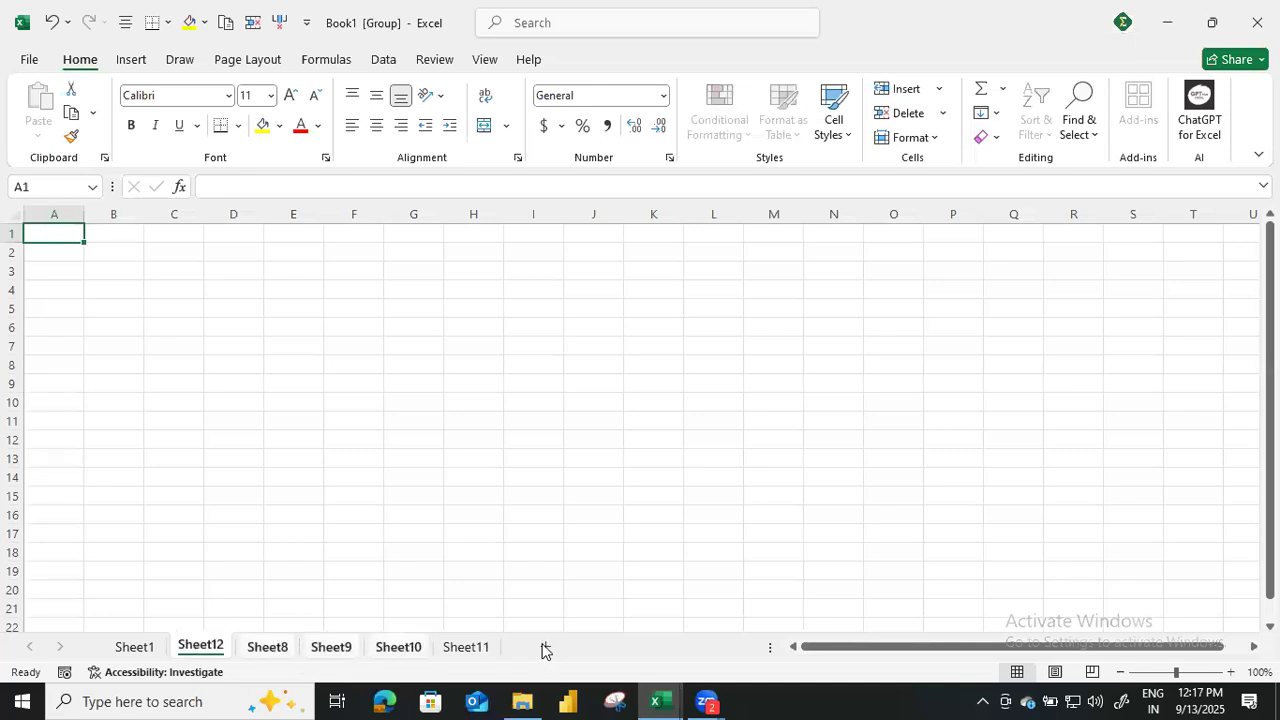
pyautogui.rightClick(331, 646)
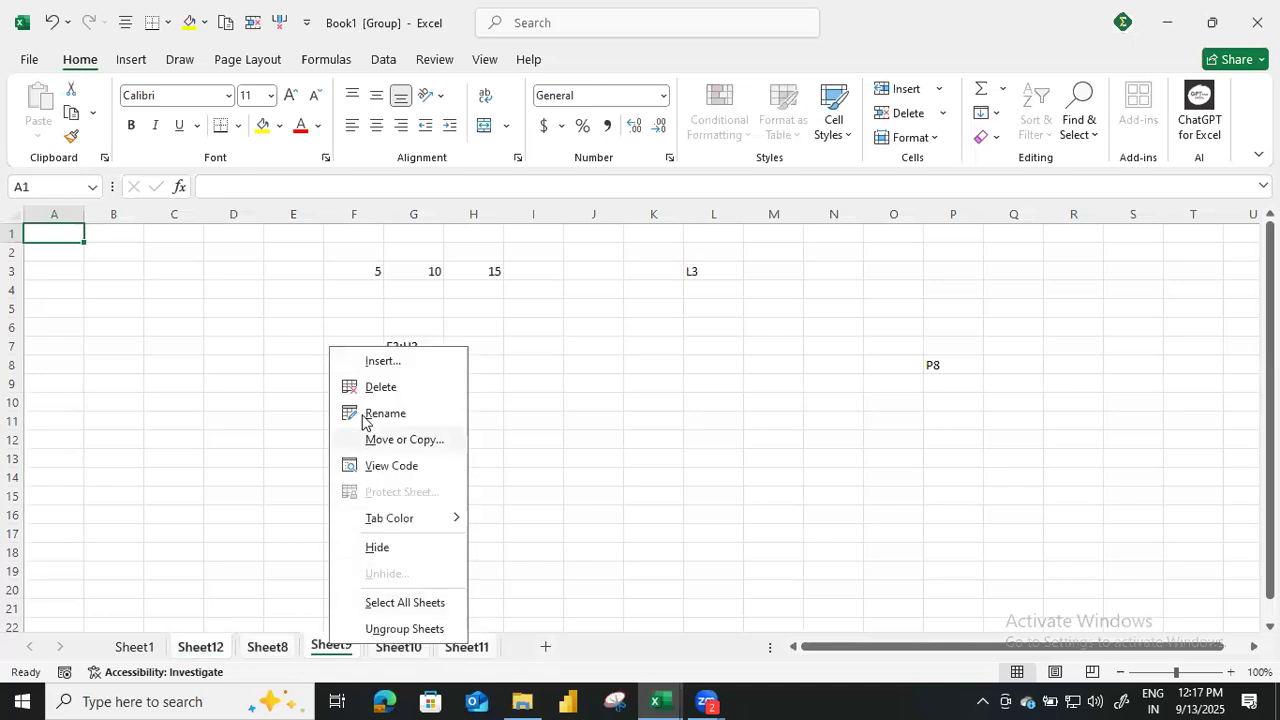
pyautogui.click(380, 387)
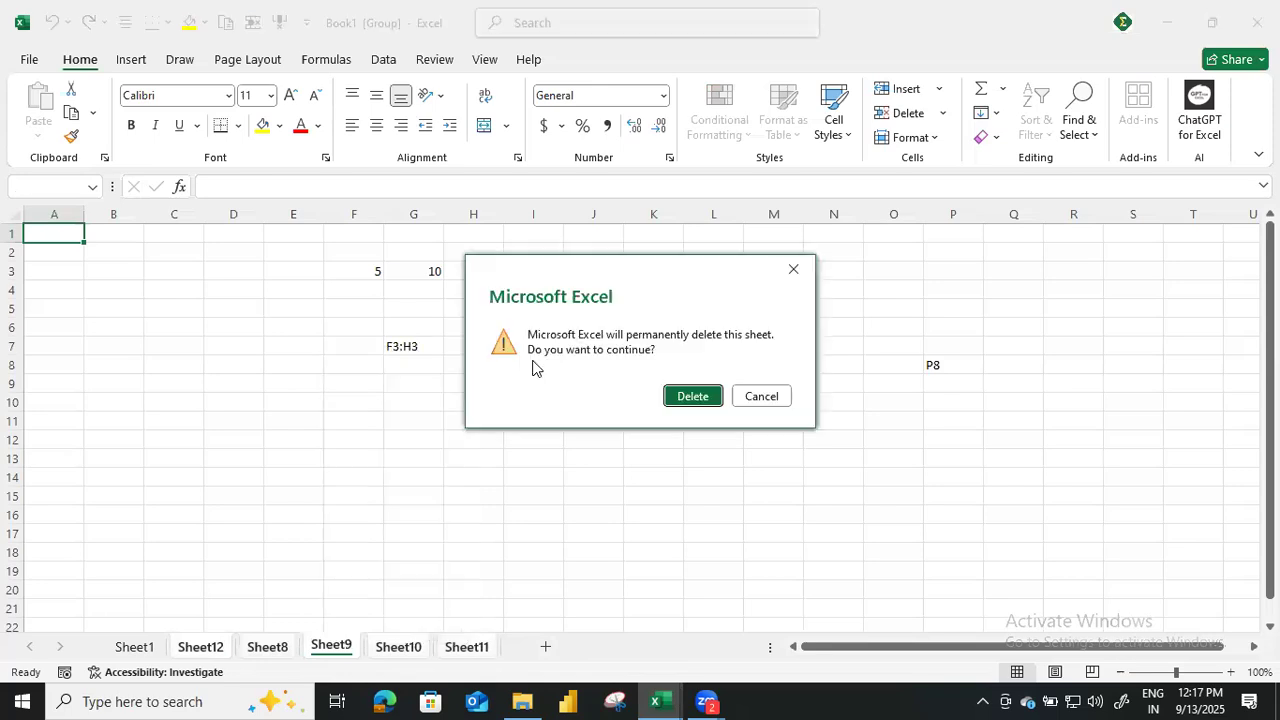
pyautogui.click(694, 397)
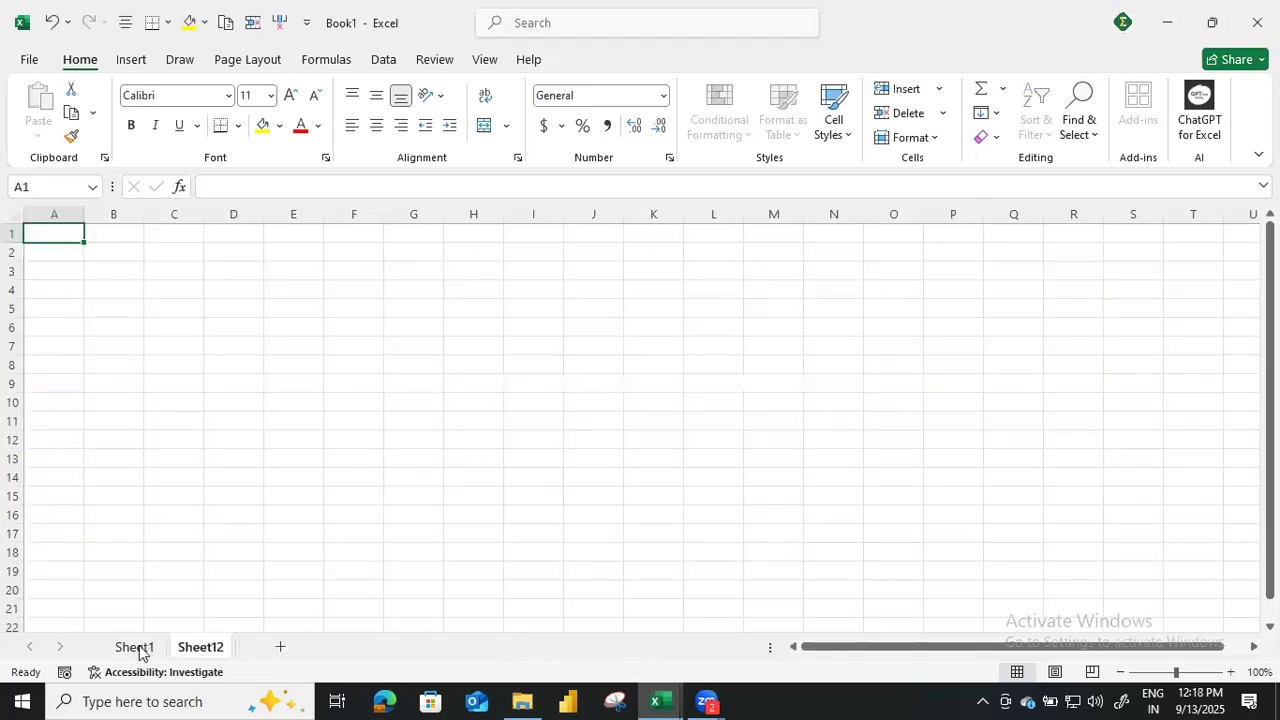
pyautogui.rightClick(198, 654)
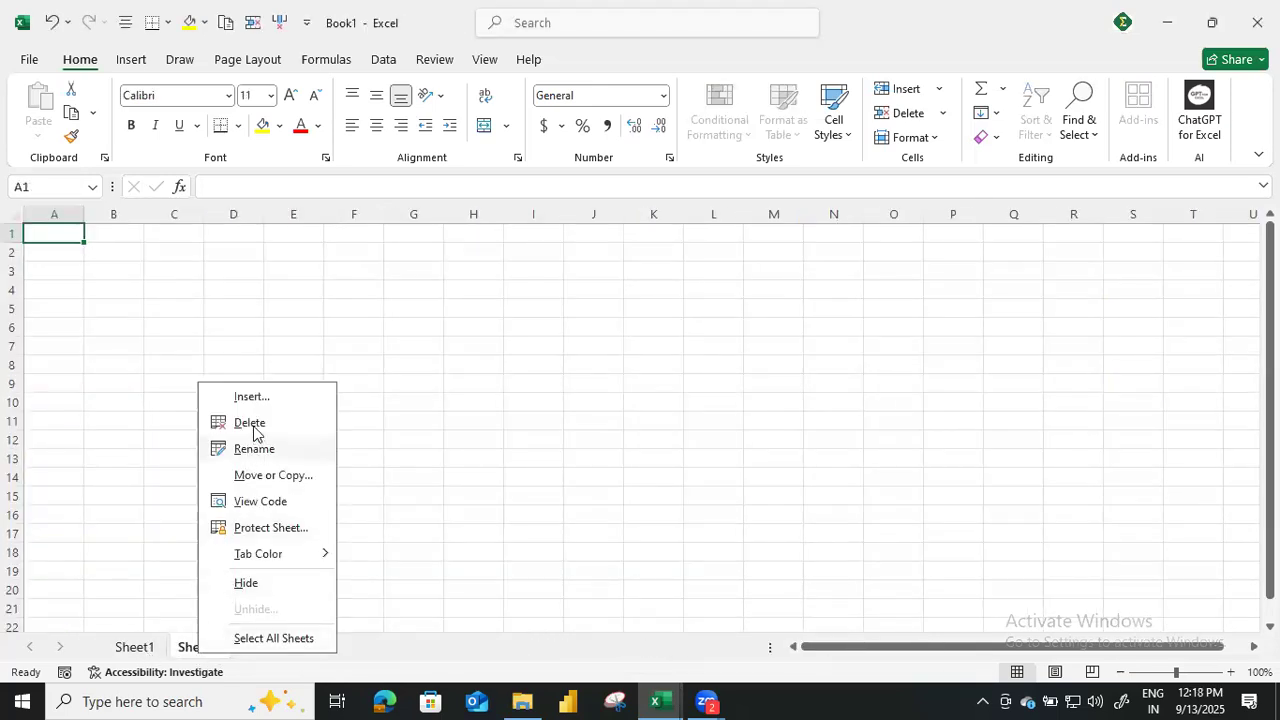
pyautogui.click(574, 462)
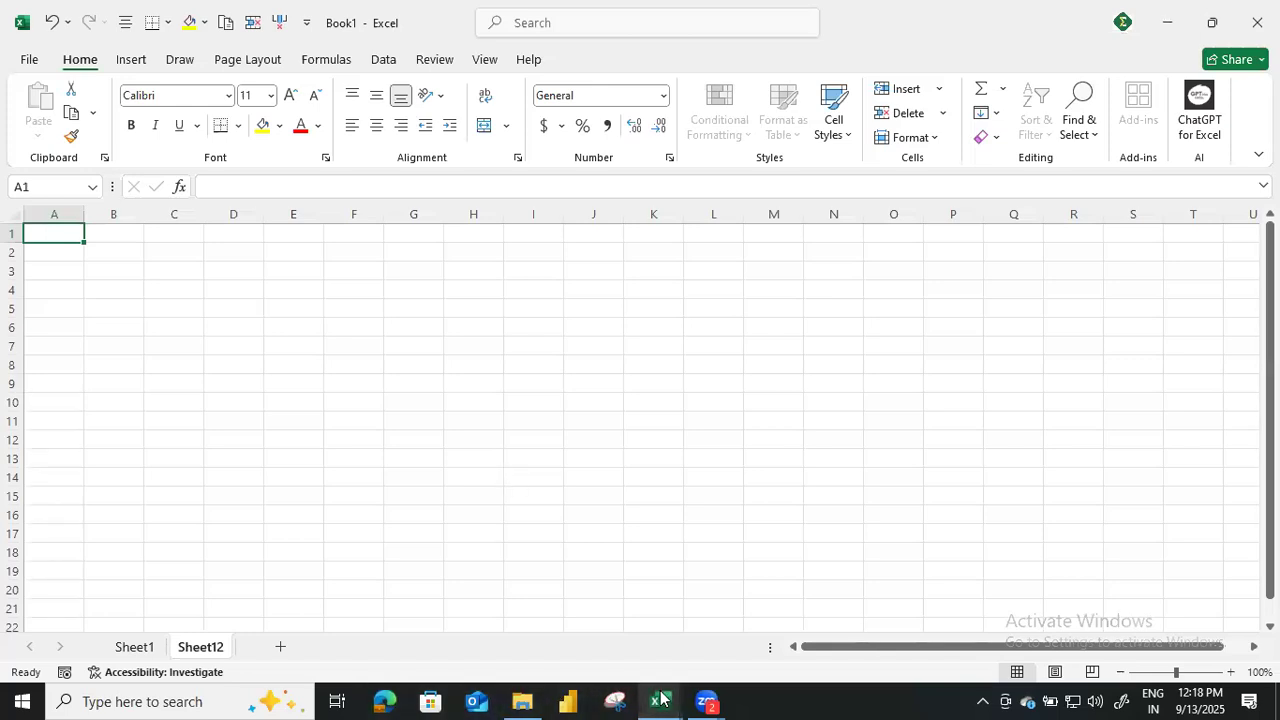
pyautogui.moveTo(657, 698)
pyautogui.click(683, 610)
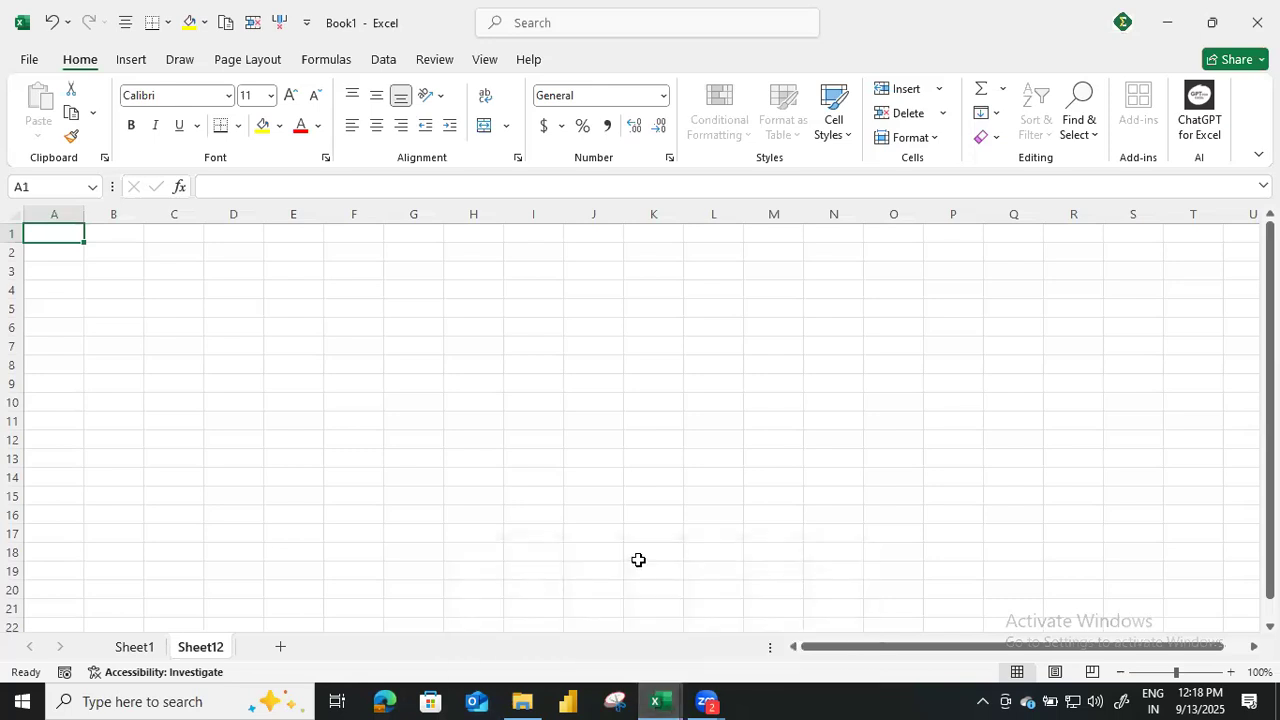
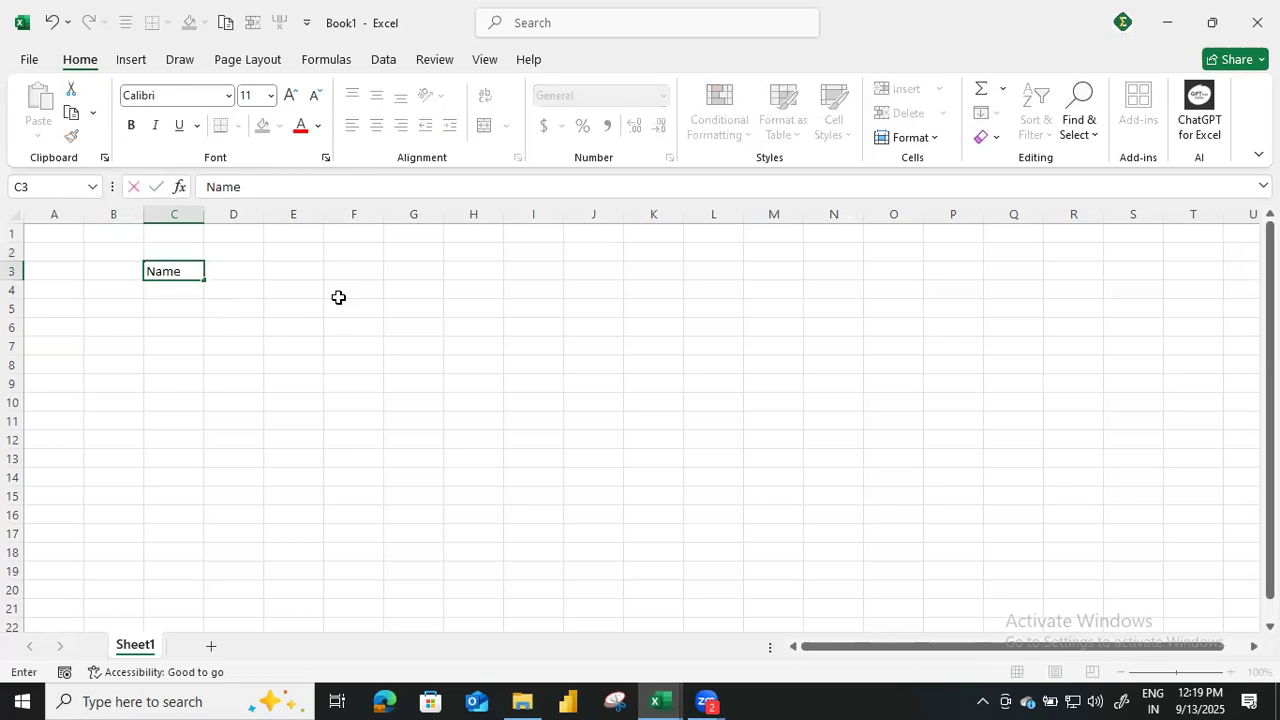
# Set up the column headings Name in C3 and Marks in D3.
pyautogui.press('Right')
pyautogui.press('Up')
pyautogui.write('Marks')
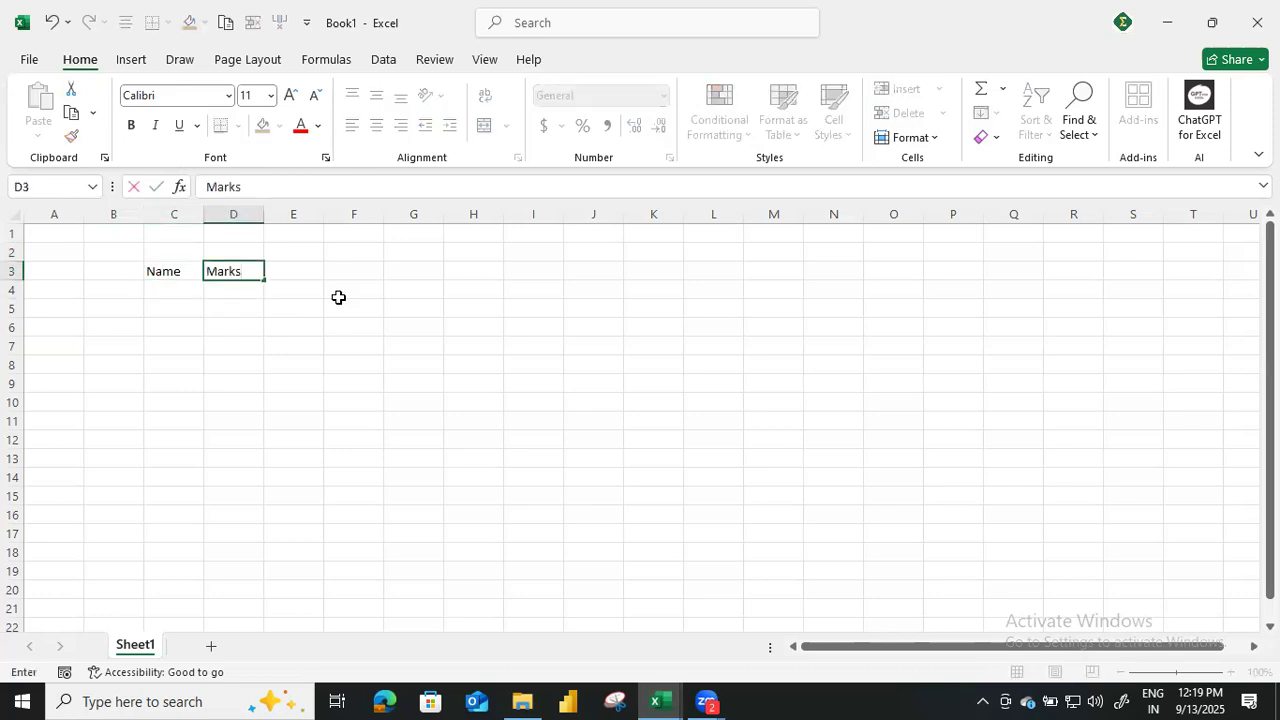
pyautogui.press('Return')
pyautogui.press('Left')
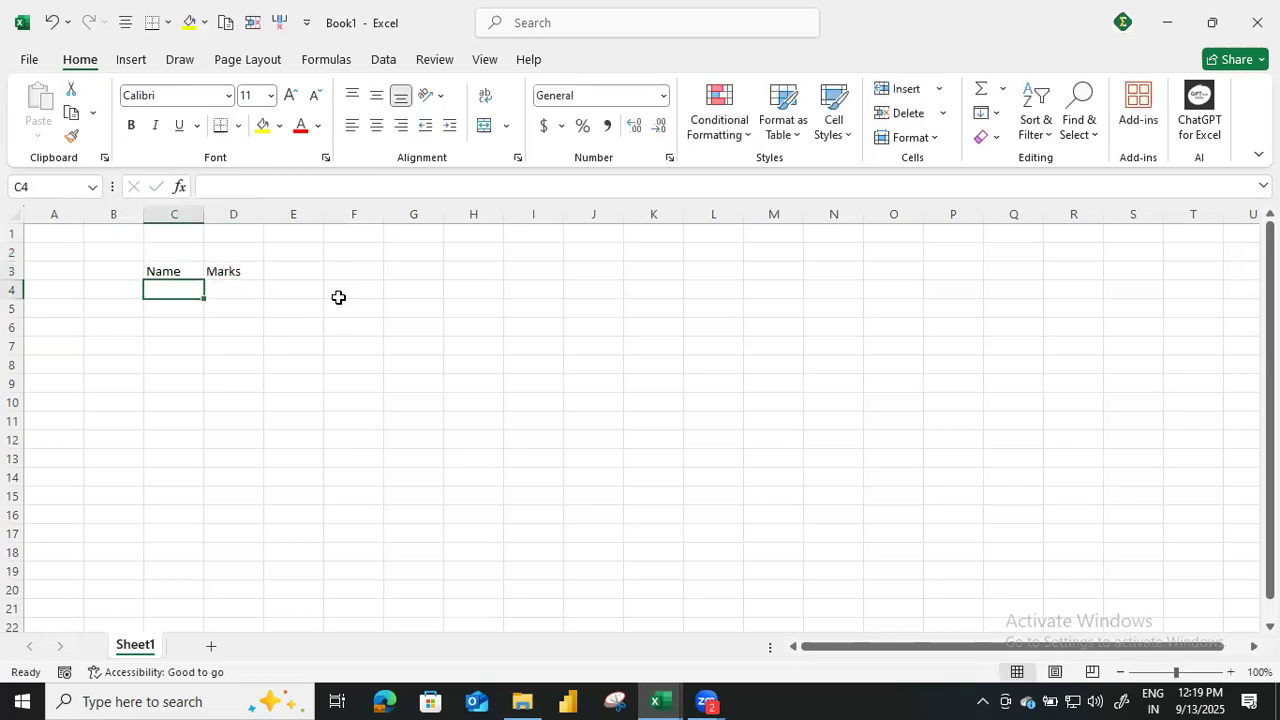
# Fill C4:C7 under the Name heading with four students' first names.
pyautogui.write('Ramesh')
pyautogui.press('Return')
pyautogui.write('Suresh')
pyautogui.press('Return')
pyautogui.write('Sai')
pyautogui.press('Return')
pyautogui.write('Kie')
pyautogui.write('ran')
pyautogui.press('Return')
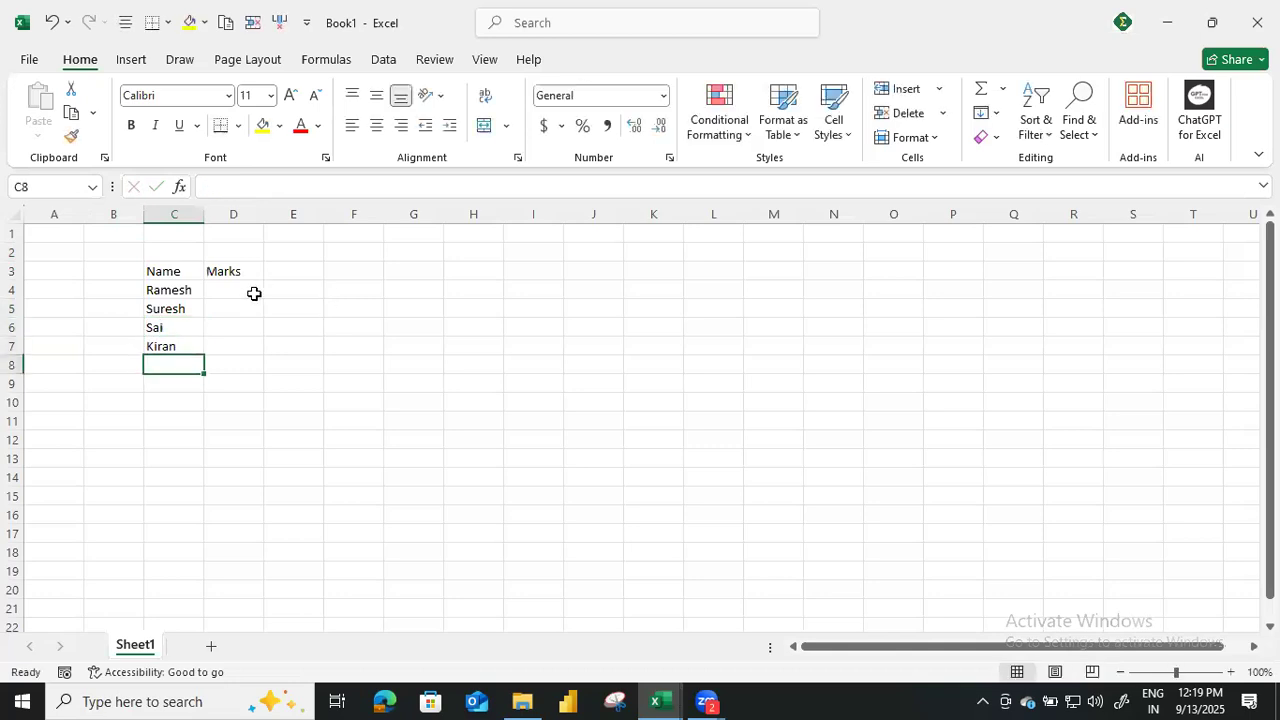
# Enter the marks 49, 73, 12 and 31 in D4:D7 beside the names.
pyautogui.click(250, 292)
pyautogui.write('49')
pyautogui.press('Return')
pyautogui.write('73')
pyautogui.press('Return')
pyautogui.write('12')
pyautogui.press('Return')
pyautogui.write('3')
pyautogui.press('Return')
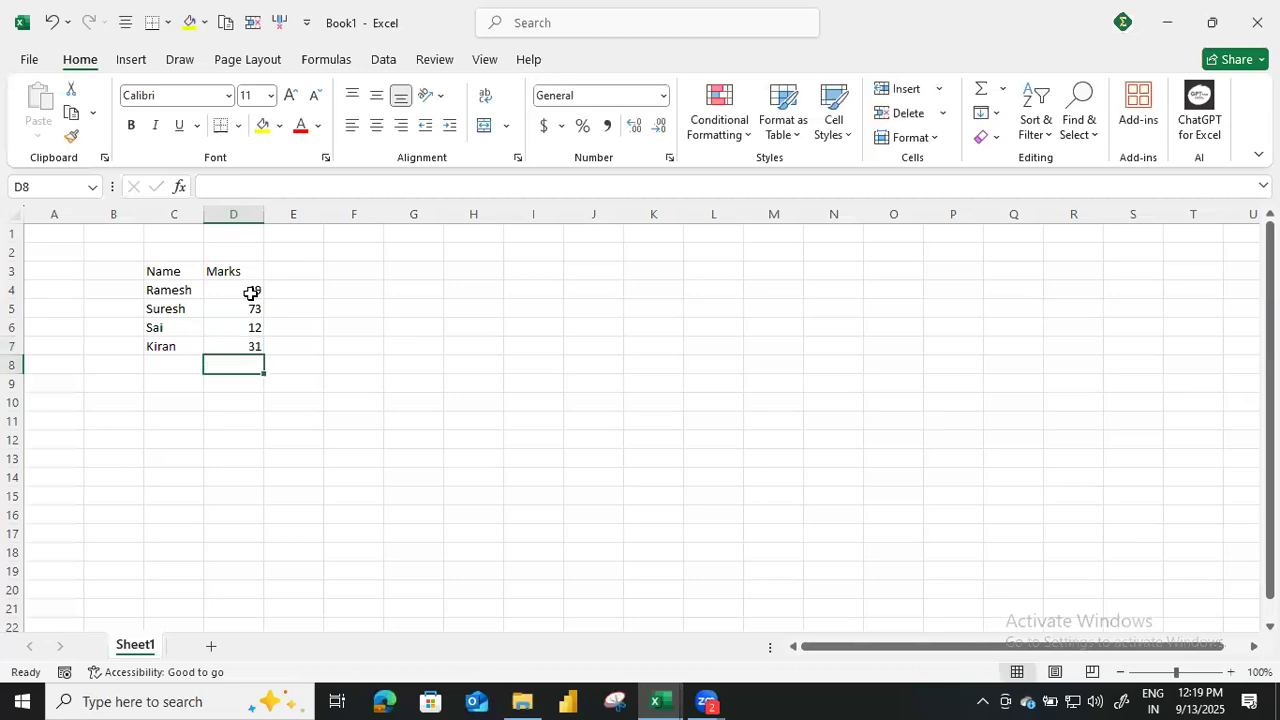
pyautogui.moveTo(183, 271); pyautogui.dragTo(233, 346)
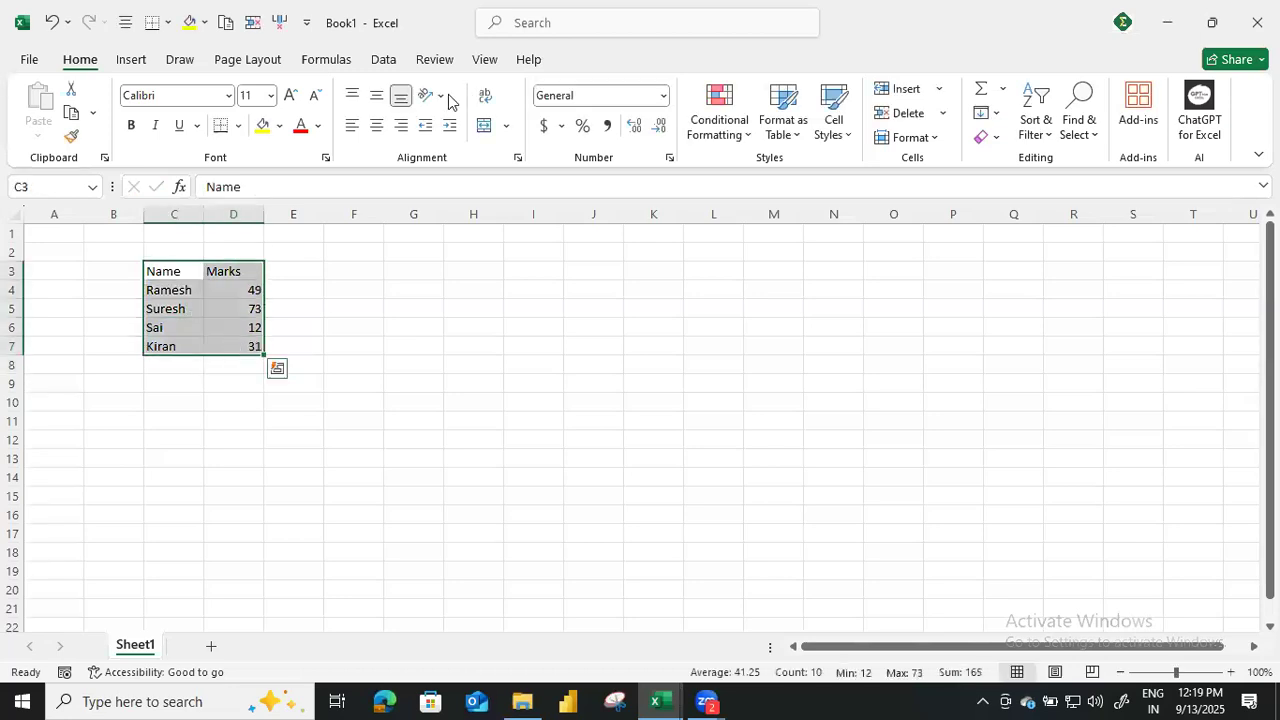
pyautogui.click(366, 328)
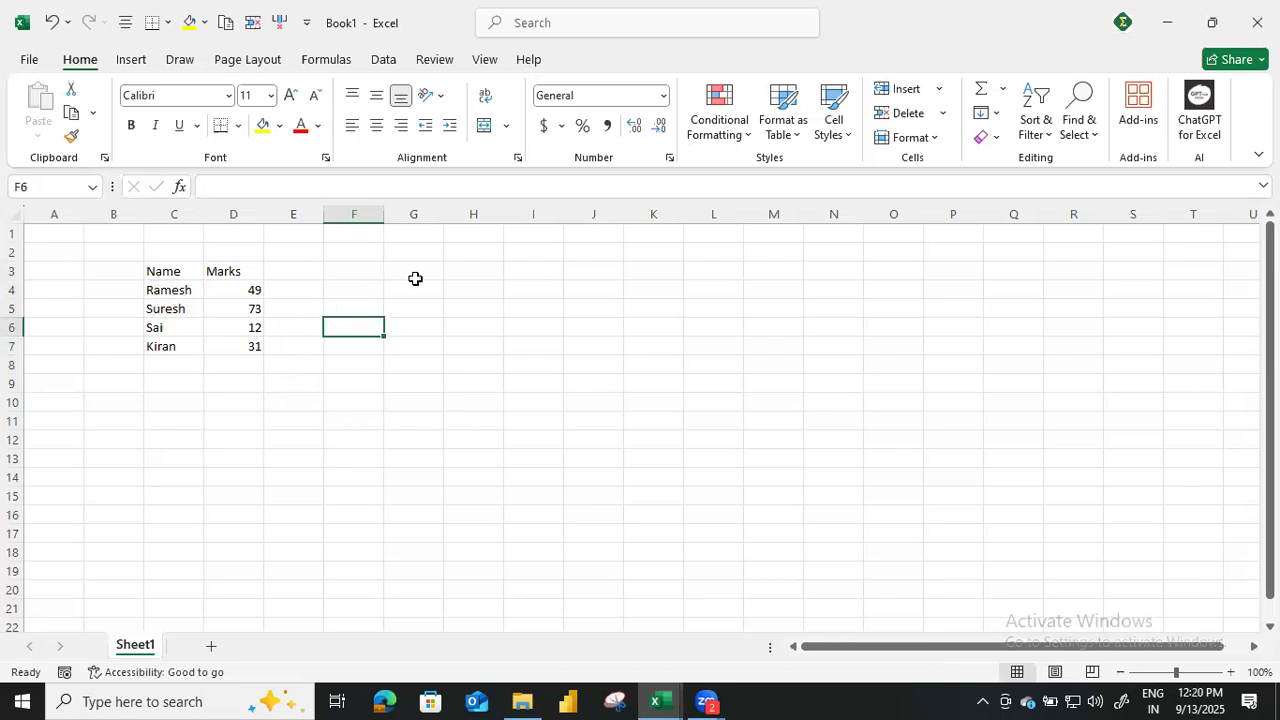
# Look up the Cut entry on the training workbook's Clipboard sheet and return to Book1.
pyautogui.hotkey('alt', 'Tab')
pyautogui.hotkey('alt', 'Tab')
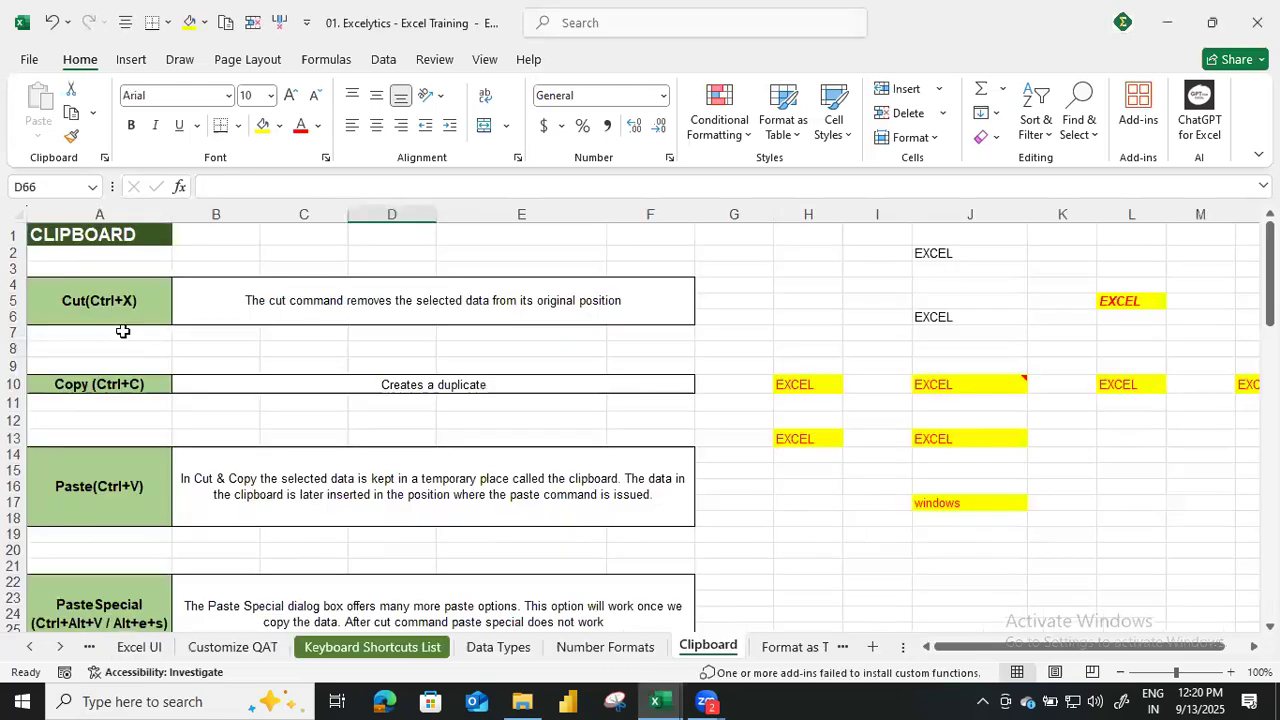
pyautogui.click(125, 300)
pyautogui.hotkey('alt', 'Tab')
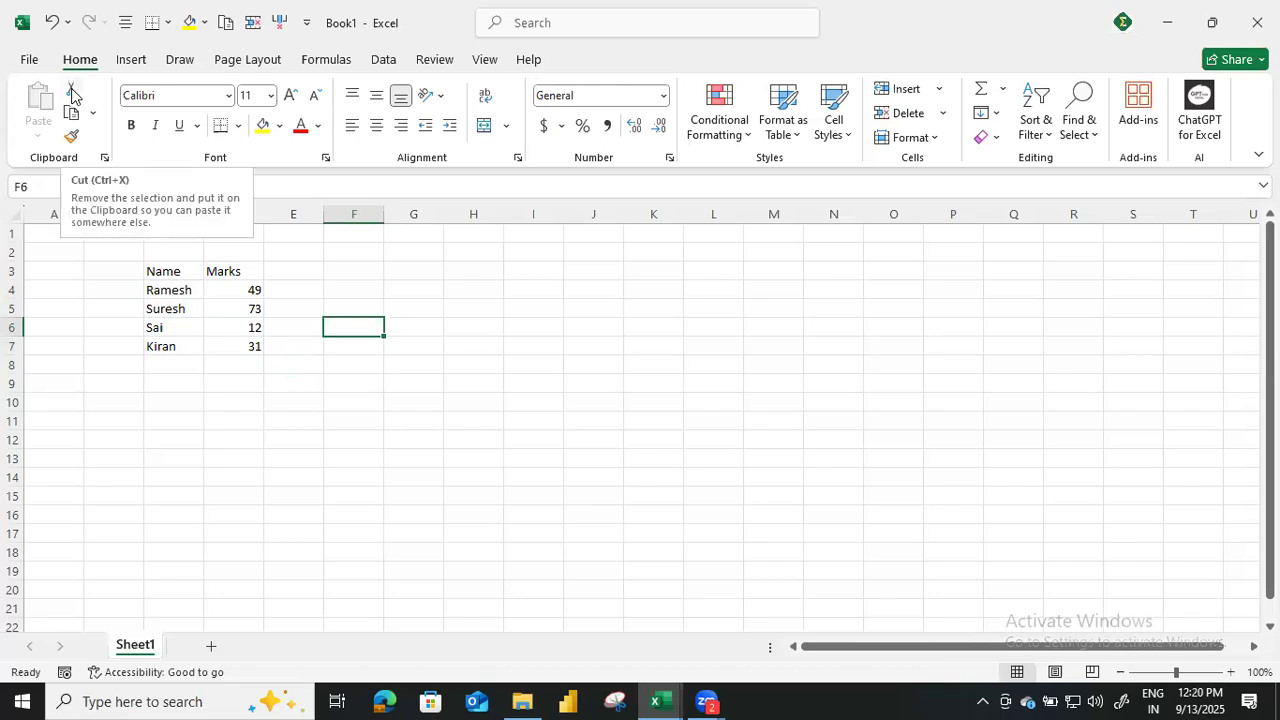
# Note the cut shortcut in row 3 by entering Cut in J3 and Ctrl + X in K3.
pyautogui.click(589, 272)
pyautogui.write('Cut')
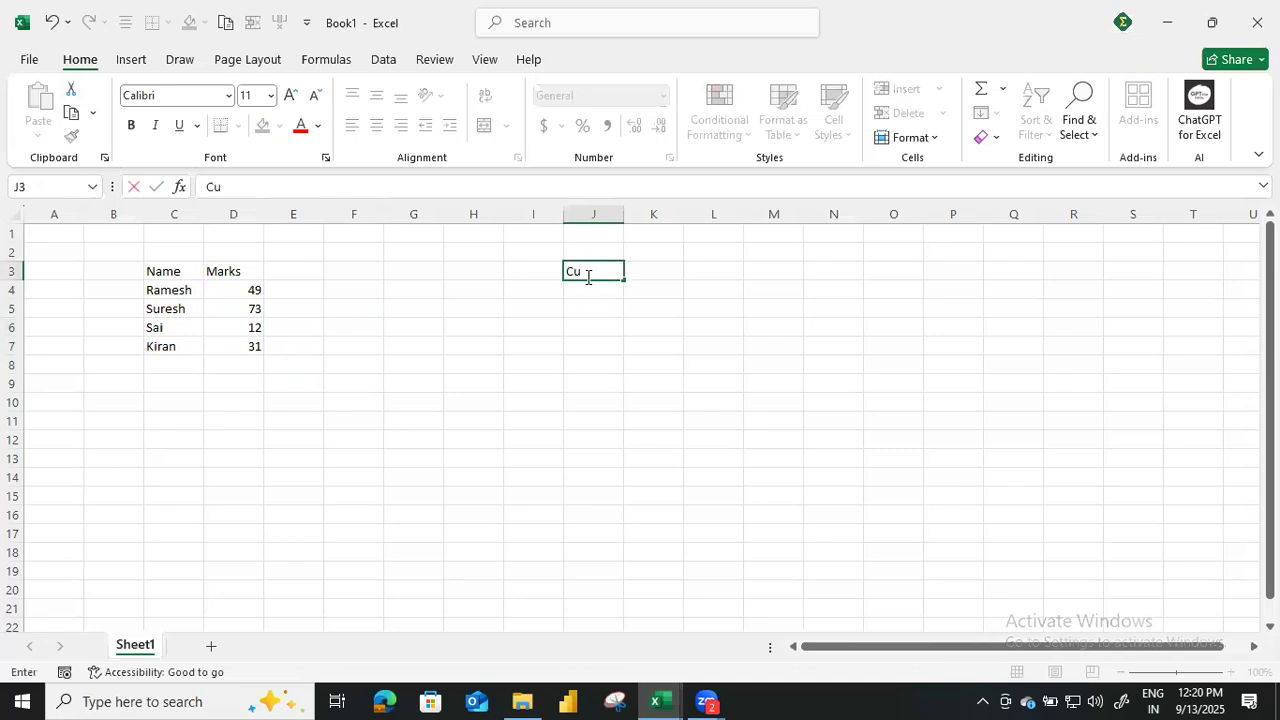
pyautogui.press('Return')
pyautogui.press('Up')
pyautogui.press('Right')
pyautogui.write('C')
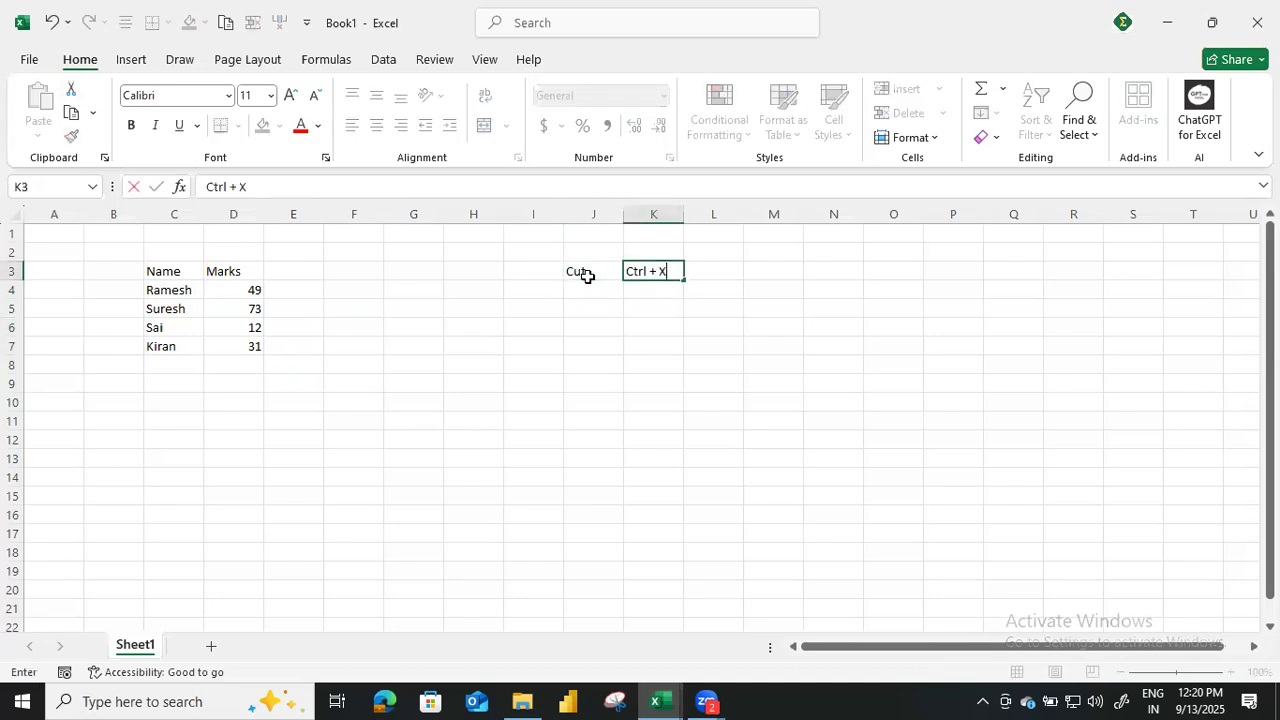
pyautogui.write('trl + X')
pyautogui.press('Return')
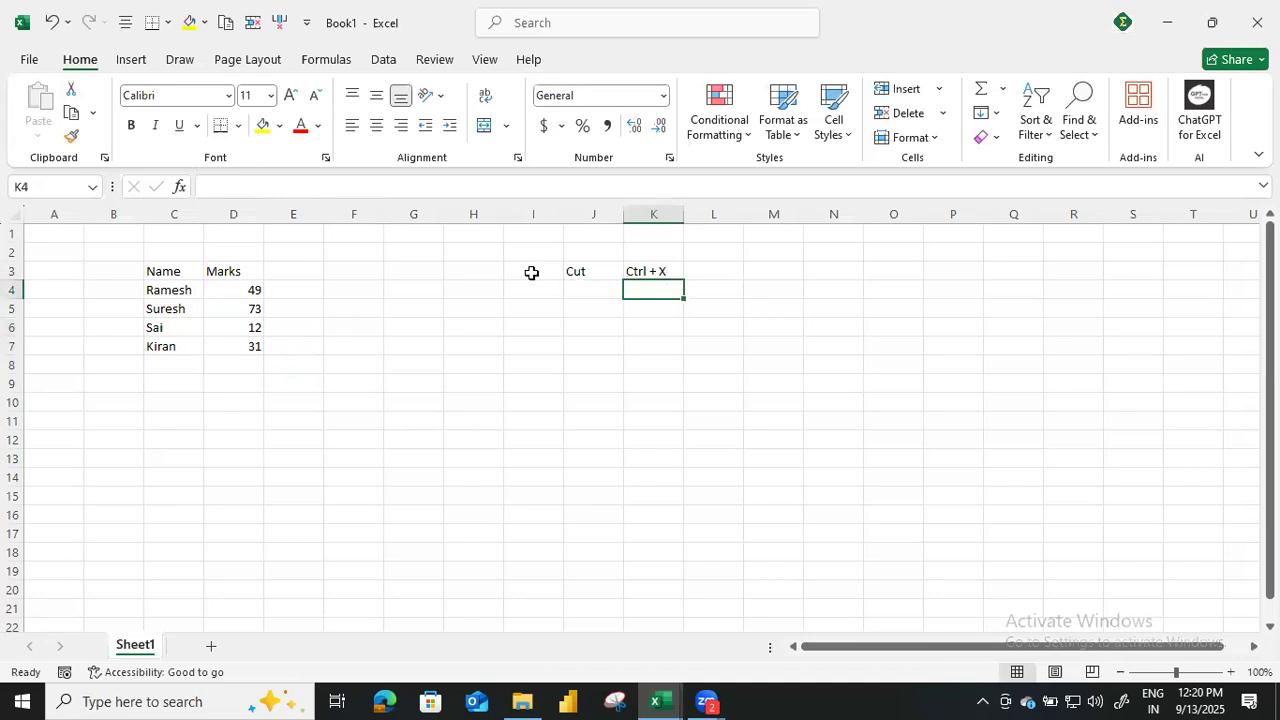
# Cut the Marks column D3:D7, paste it at O3 and select the vacated source range.
pyautogui.moveTo(251, 272); pyautogui.dragTo(252, 345)
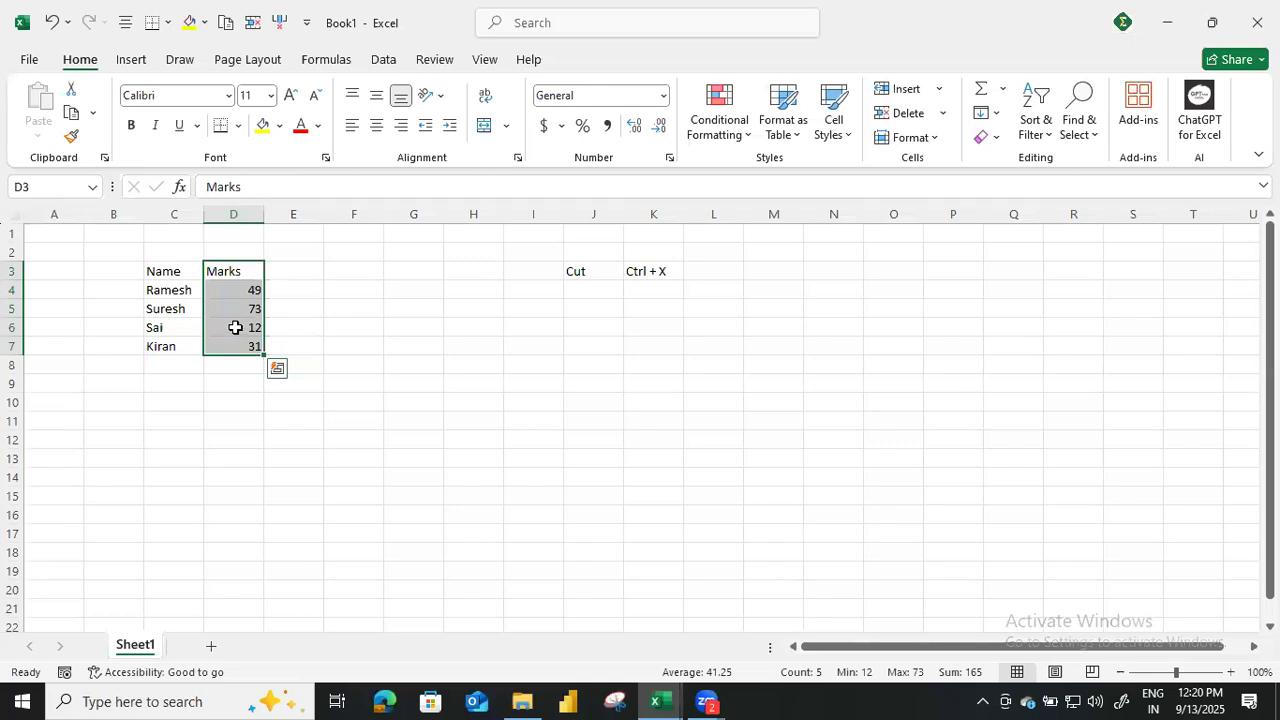
pyautogui.hotkey('ctrl', 'x')
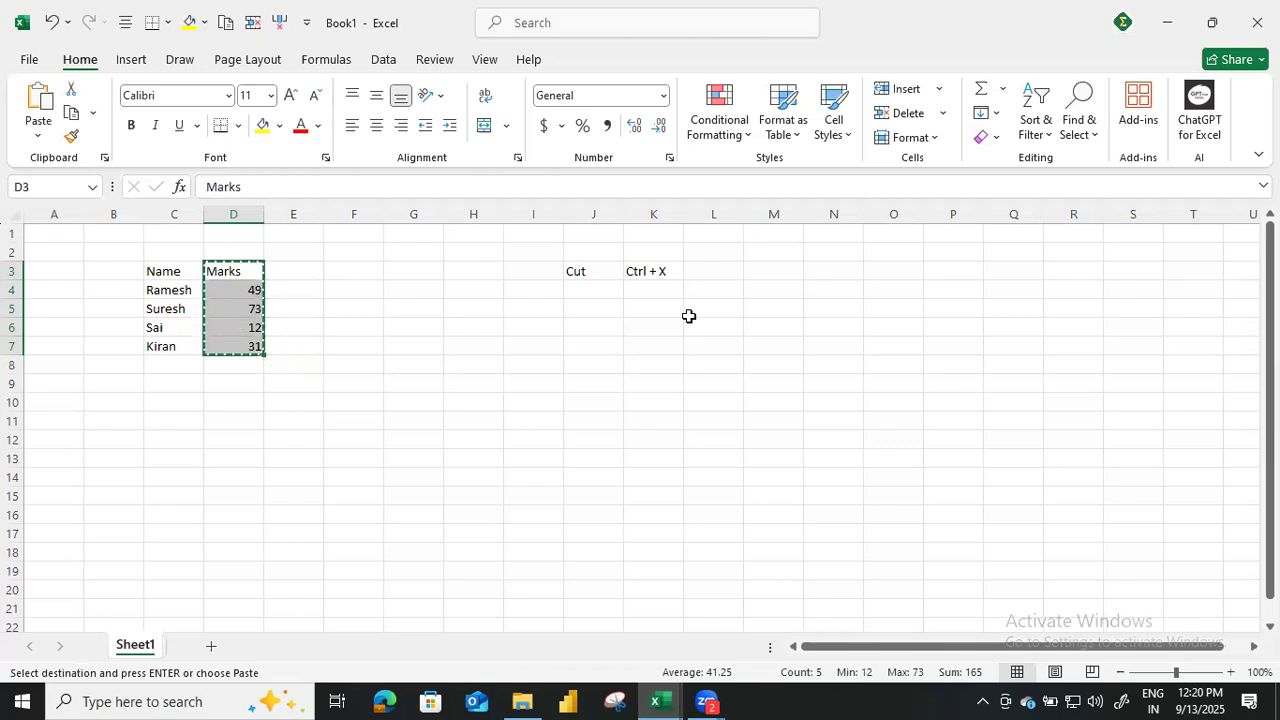
pyautogui.click(892, 274)
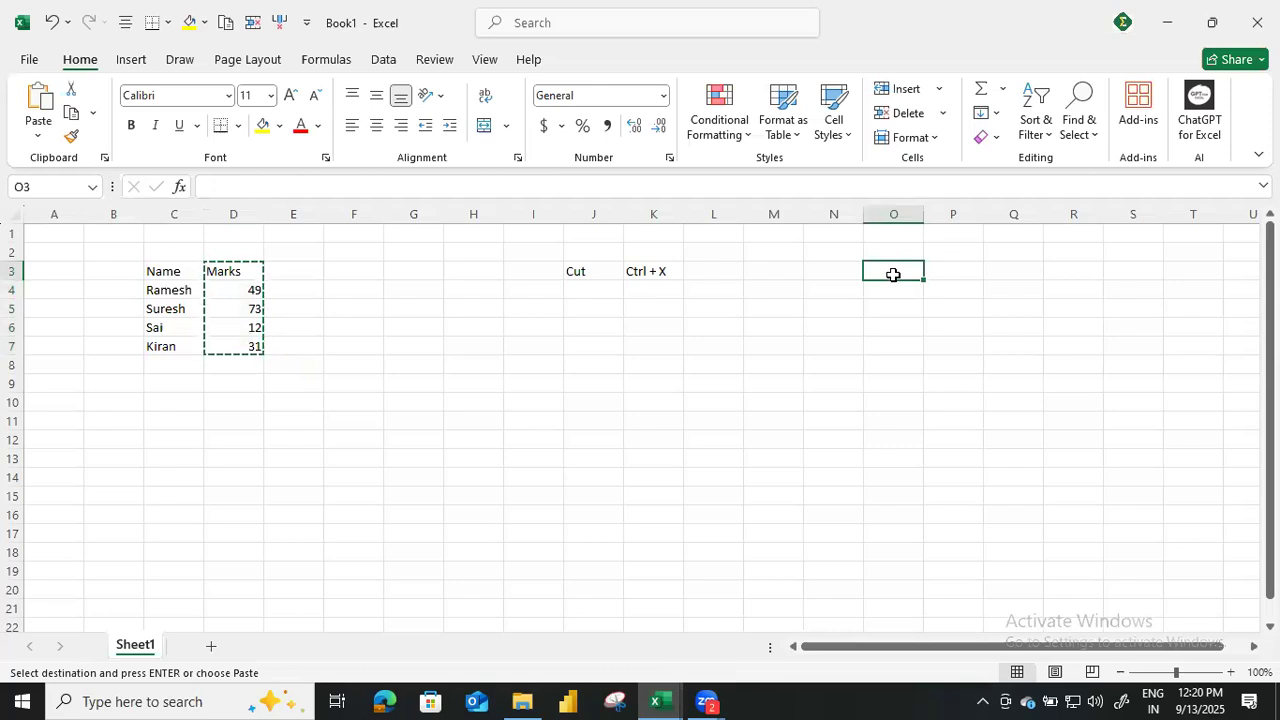
pyautogui.hotkey('ctrl', 'v')
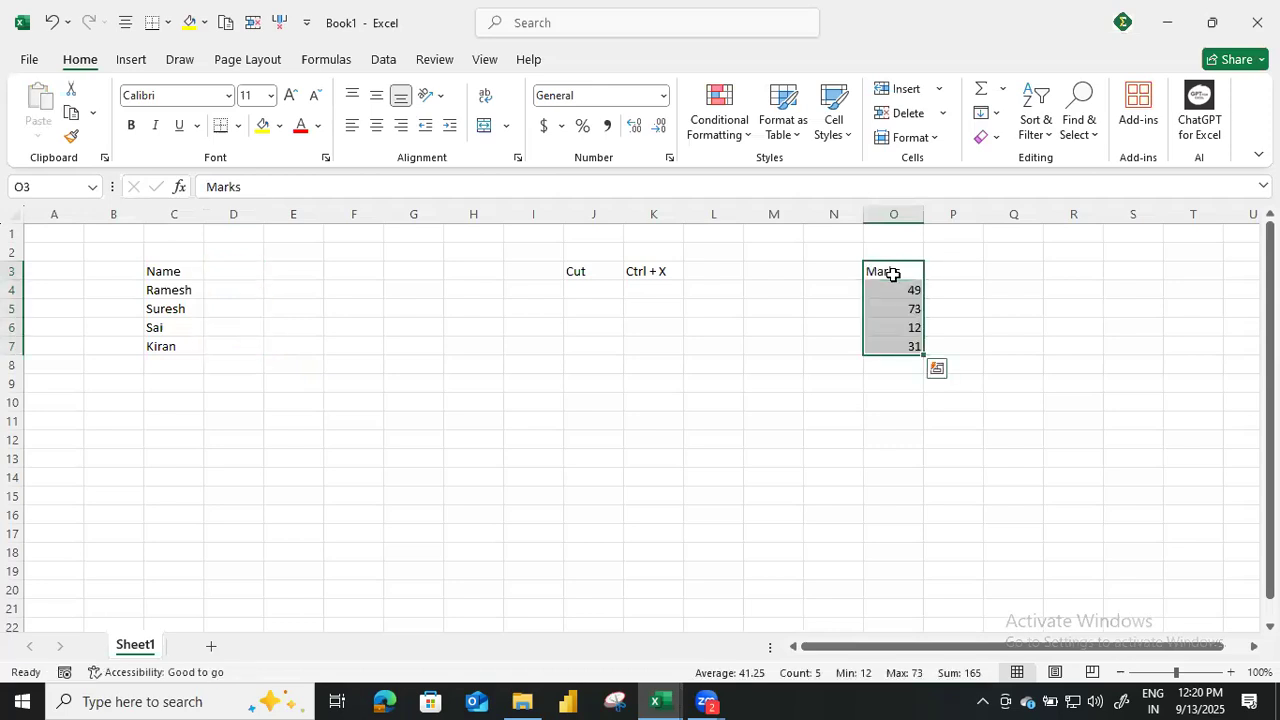
pyautogui.moveTo(249, 272); pyautogui.dragTo(244, 349)
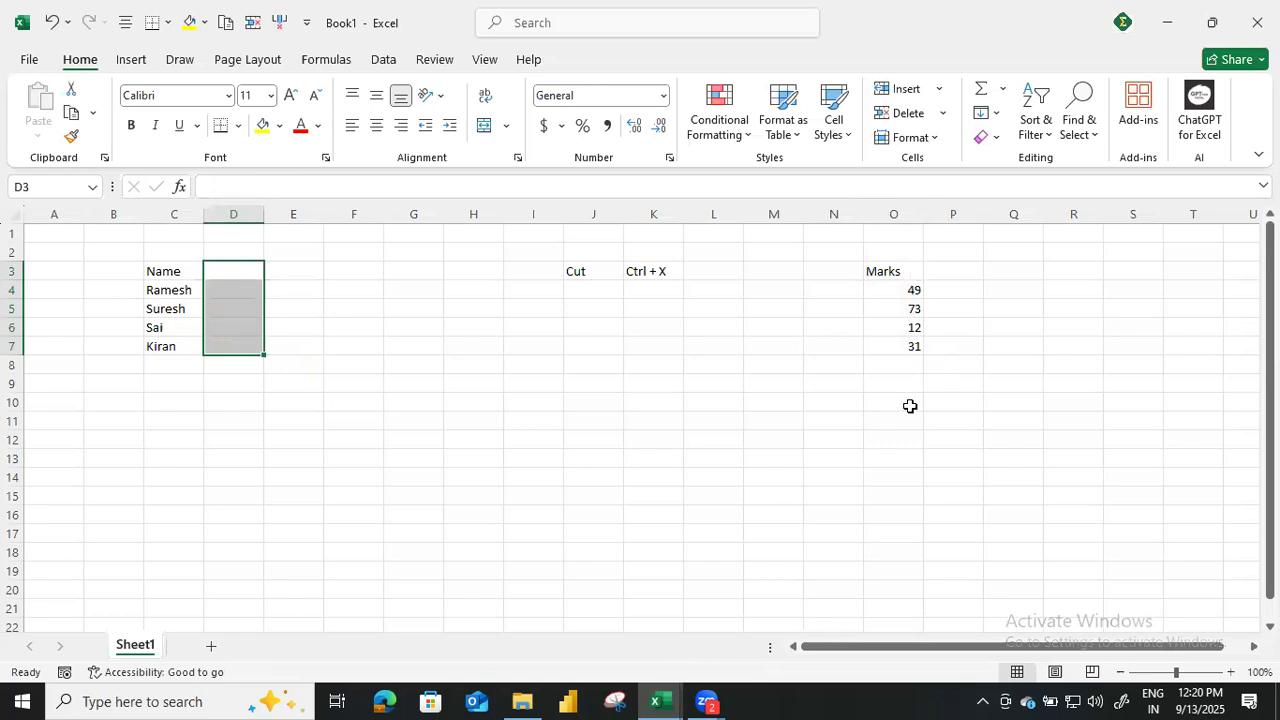
# Note the paste shortcut in row 4 by entering paste in J4 and ctrl + v in K4.
pyautogui.click(584, 293)
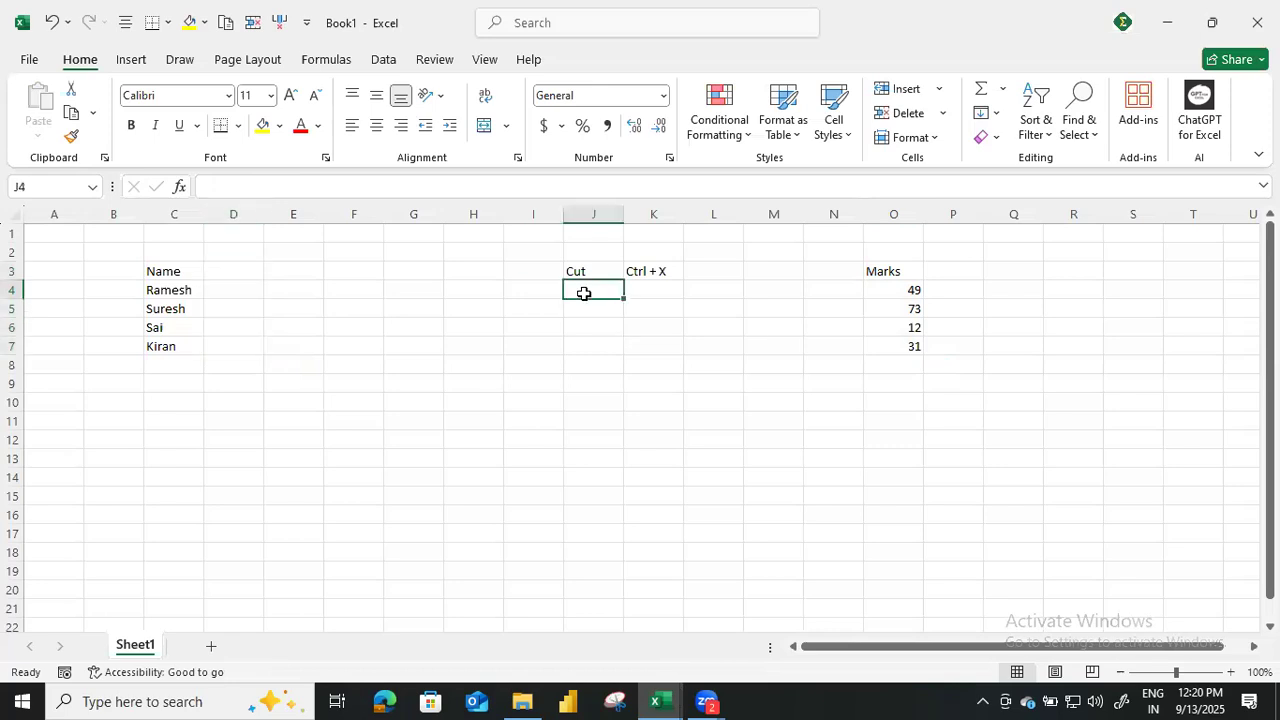
pyautogui.write('paste')
pyautogui.press('Return')
pyautogui.press('Up')
pyautogui.press('Right')
pyautogui.write('ctrl + v')
pyautogui.press('Return')
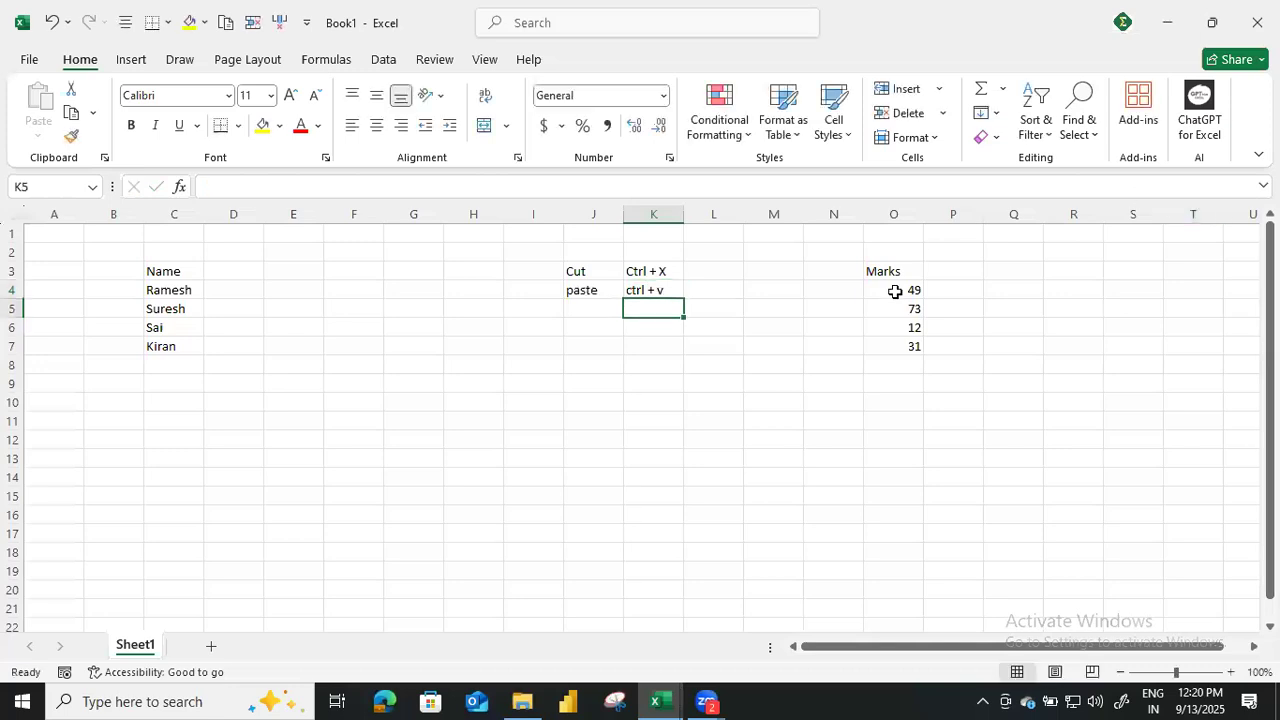
# Move the Marks column from O3:O7 back to D3 with cut and paste.
pyautogui.moveTo(224, 271); pyautogui.dragTo(223, 349)
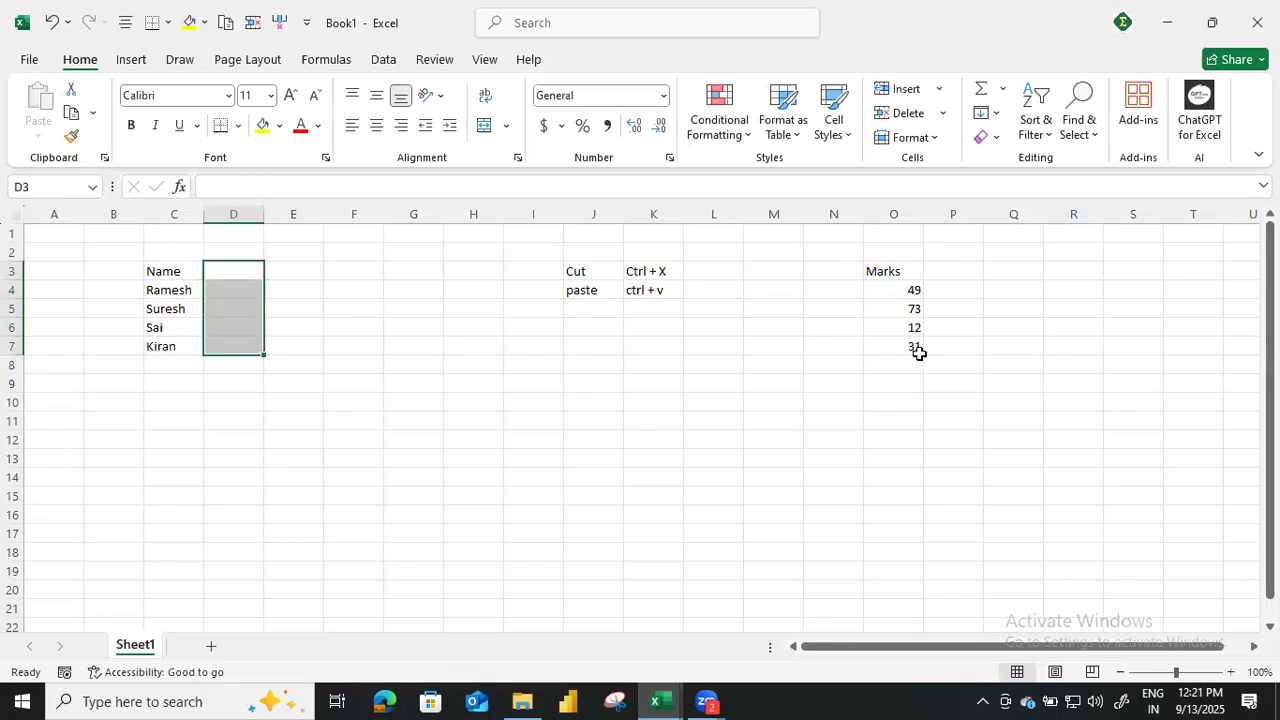
pyautogui.moveTo(900, 272); pyautogui.dragTo(907, 347)
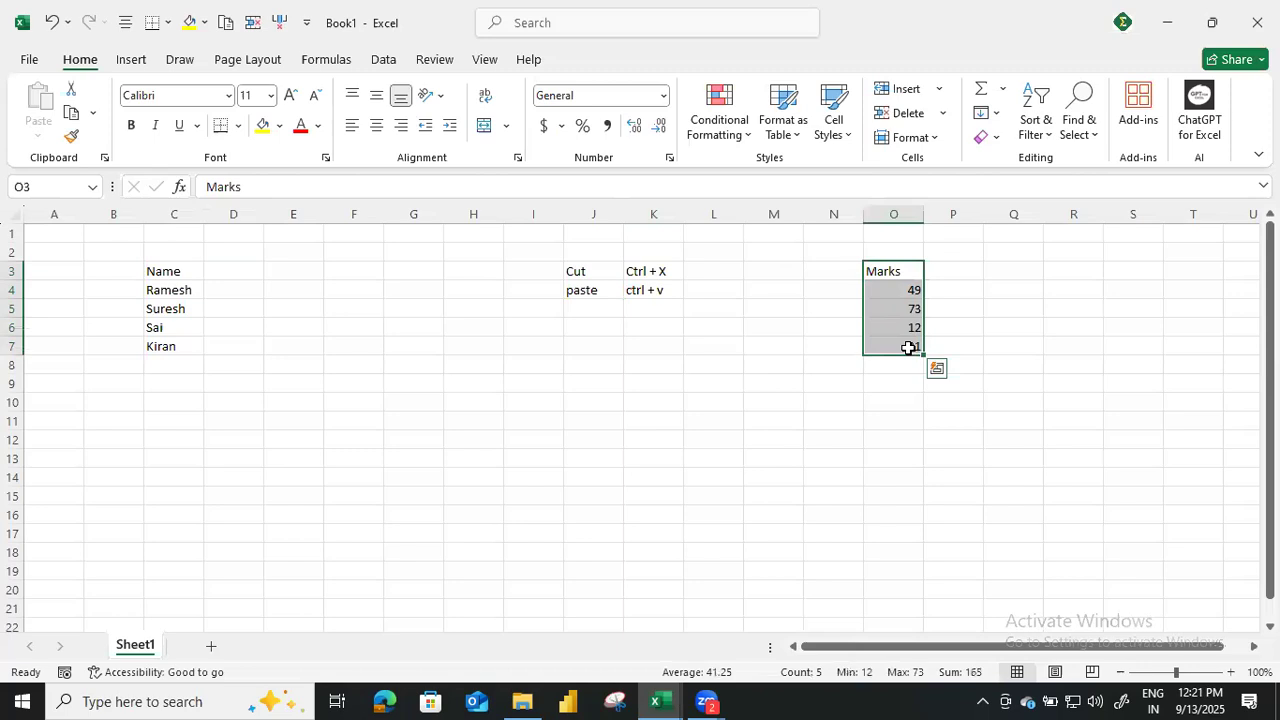
pyautogui.hotkey('ctrl', 'x')
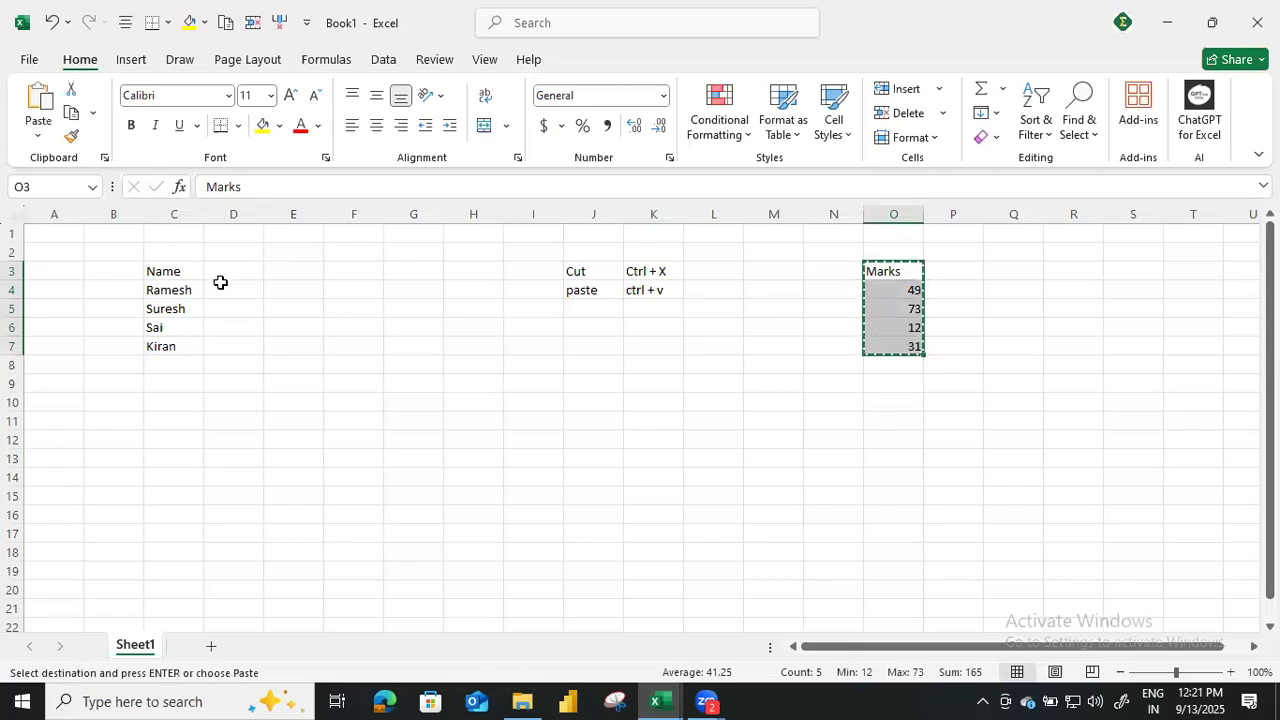
pyautogui.click(221, 271)
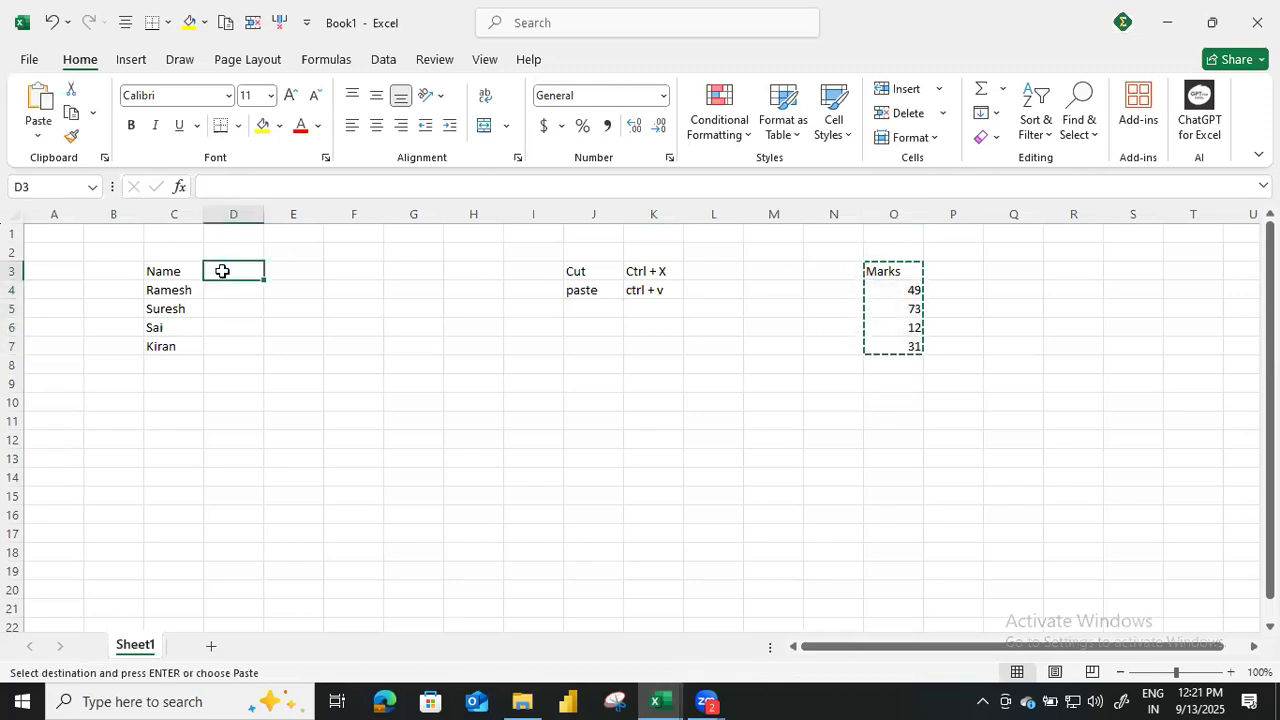
pyautogui.hotkey('ctrl', 'v')
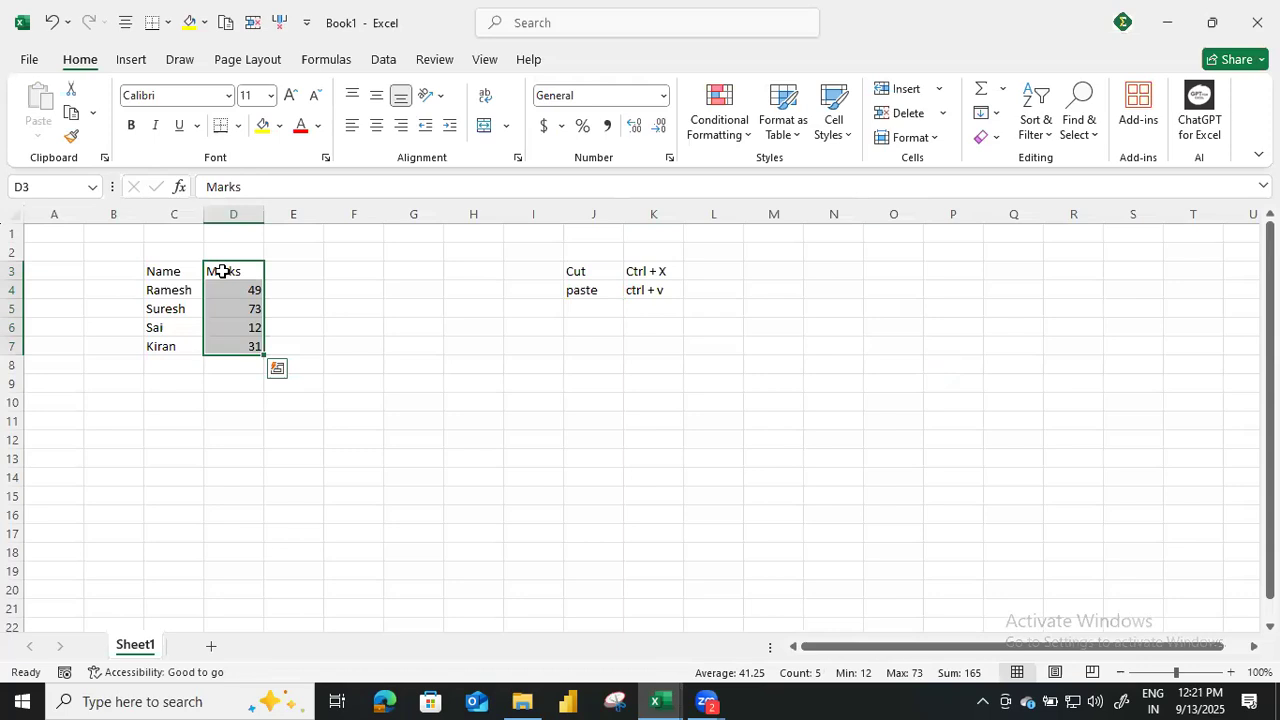
# Note the copy shortcut in row 5 by entering copy in J5 and ctrl + c in K5.
pyautogui.click(603, 310)
pyautogui.write('copy')
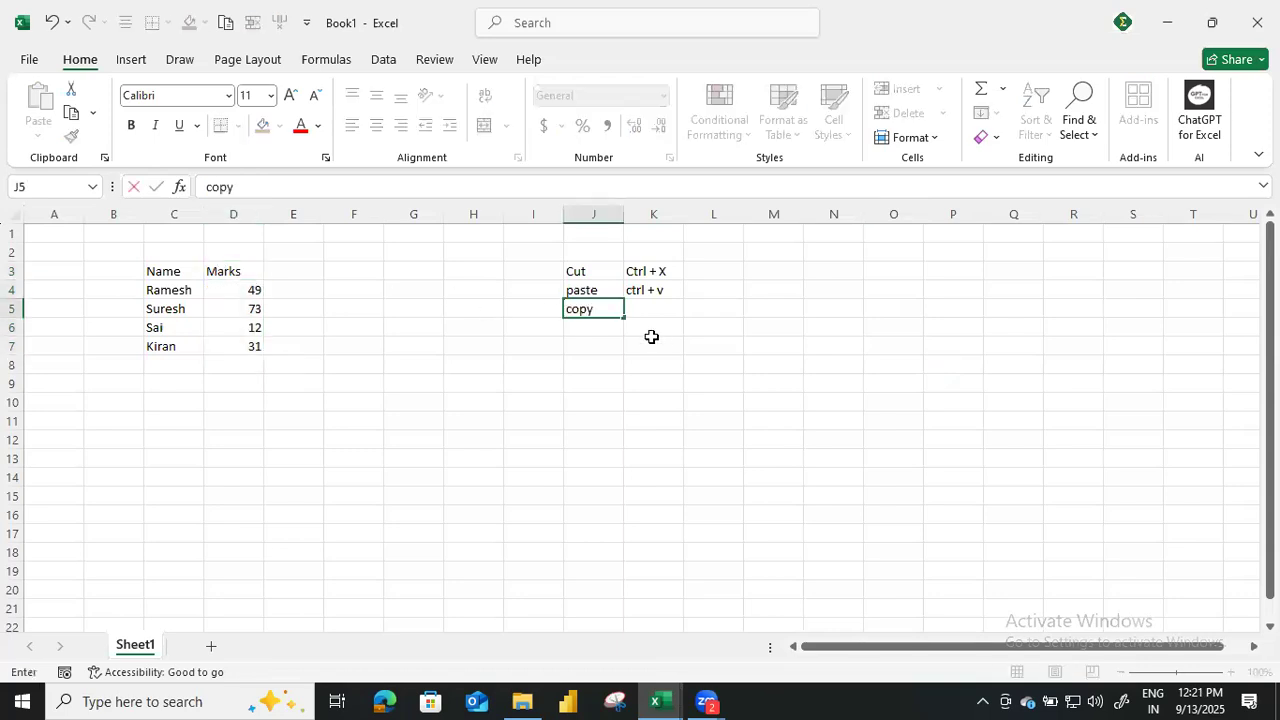
pyautogui.click(653, 335)
pyautogui.press('Up')
pyautogui.write('ctr')
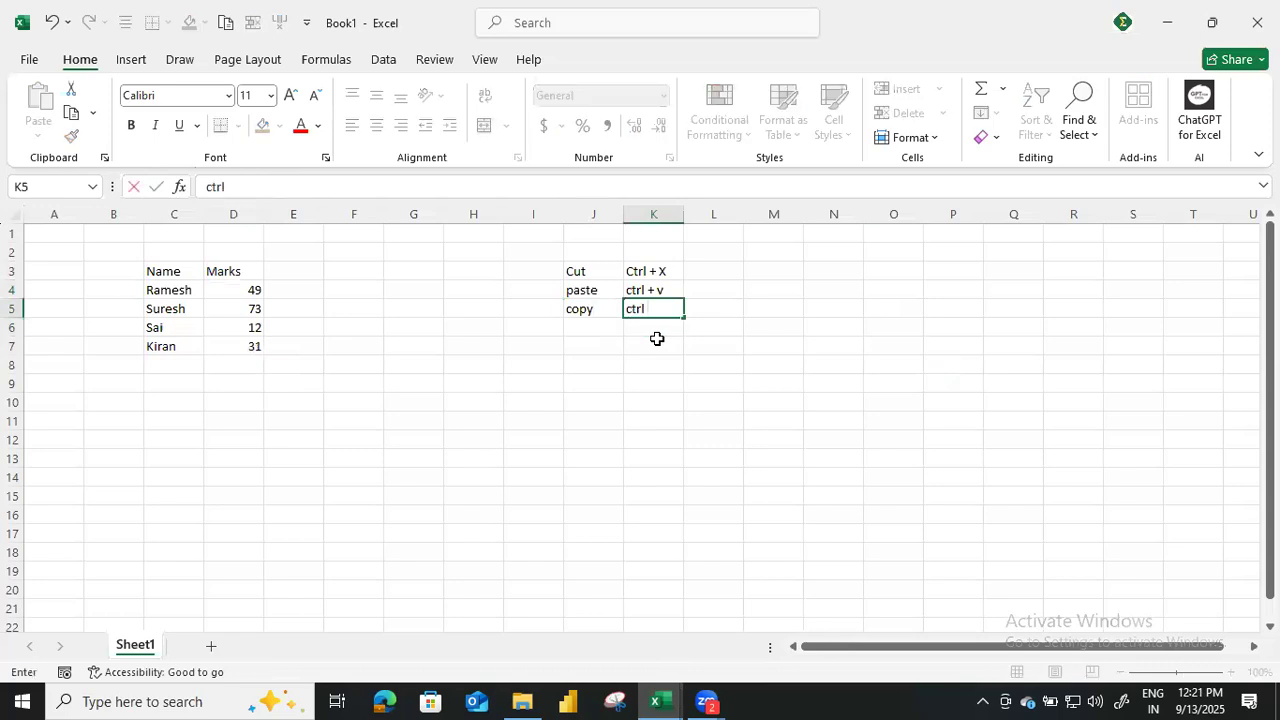
pyautogui.press('Return')
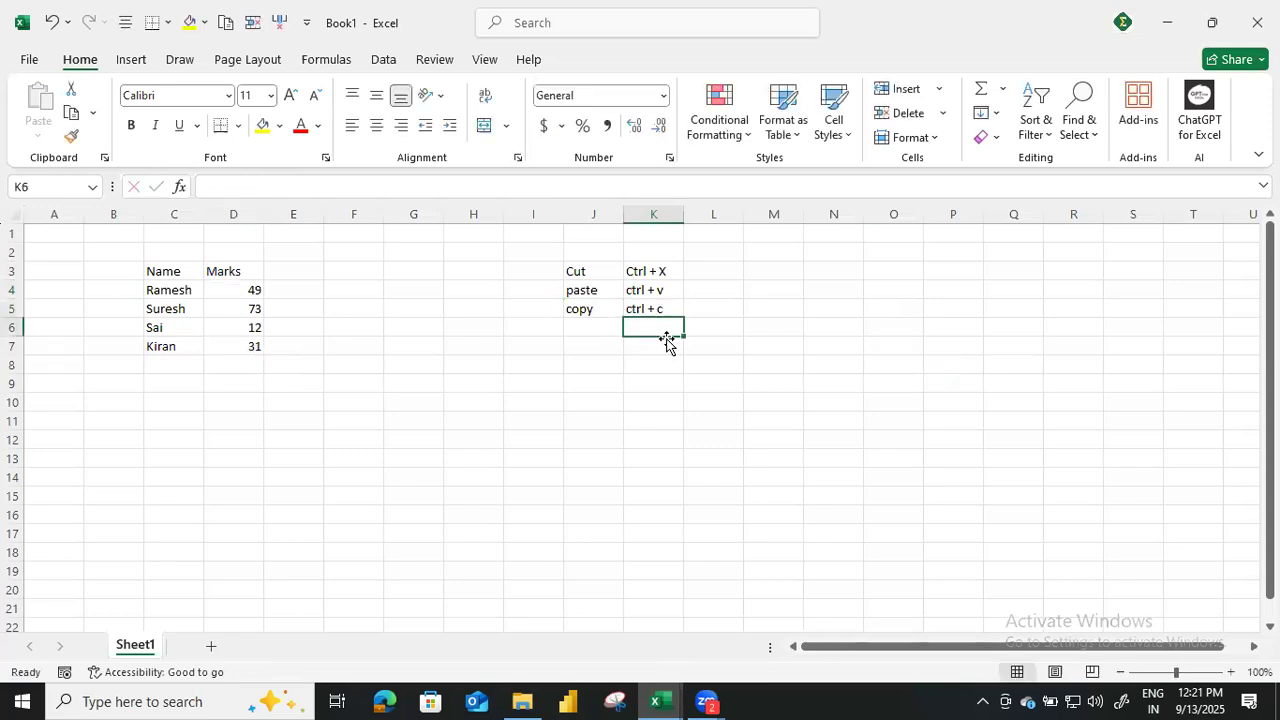
# Copy the Marks column D3:D7 and paste the duplicate at O3.
pyautogui.moveTo(246, 274); pyautogui.dragTo(233, 337)
pyautogui.hotkey('ctrl', 'c')
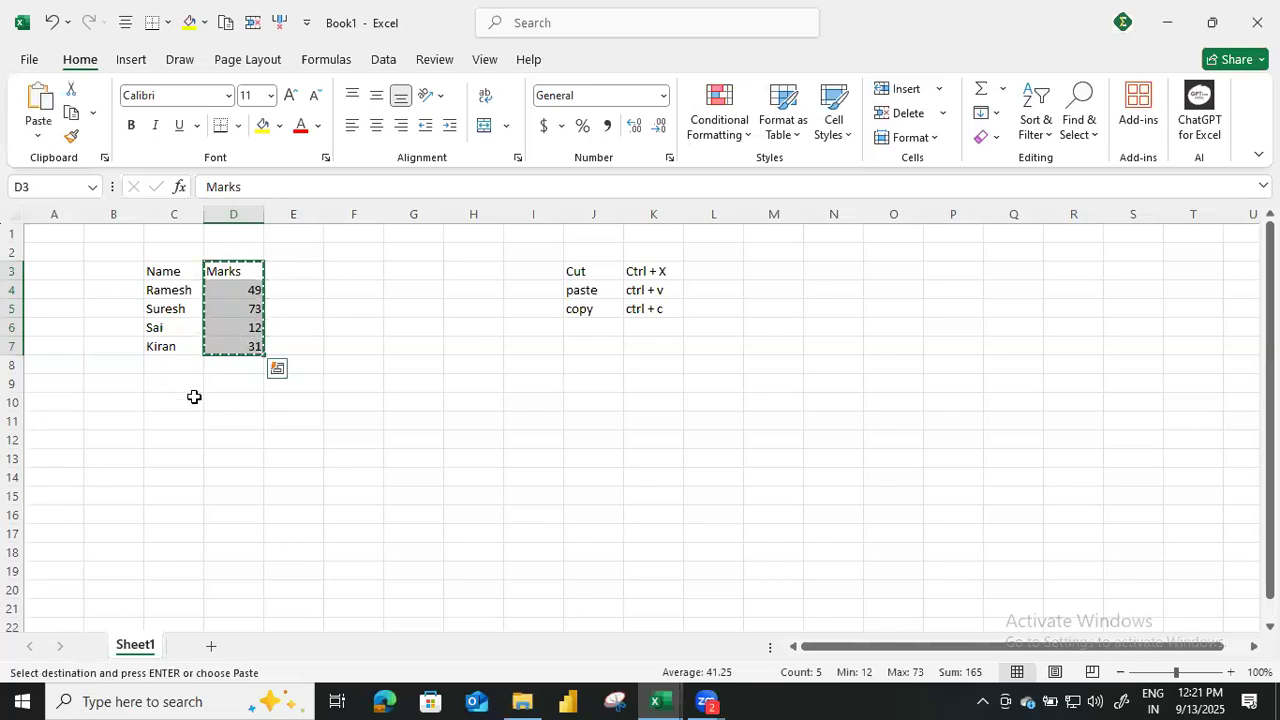
pyautogui.click(894, 271)
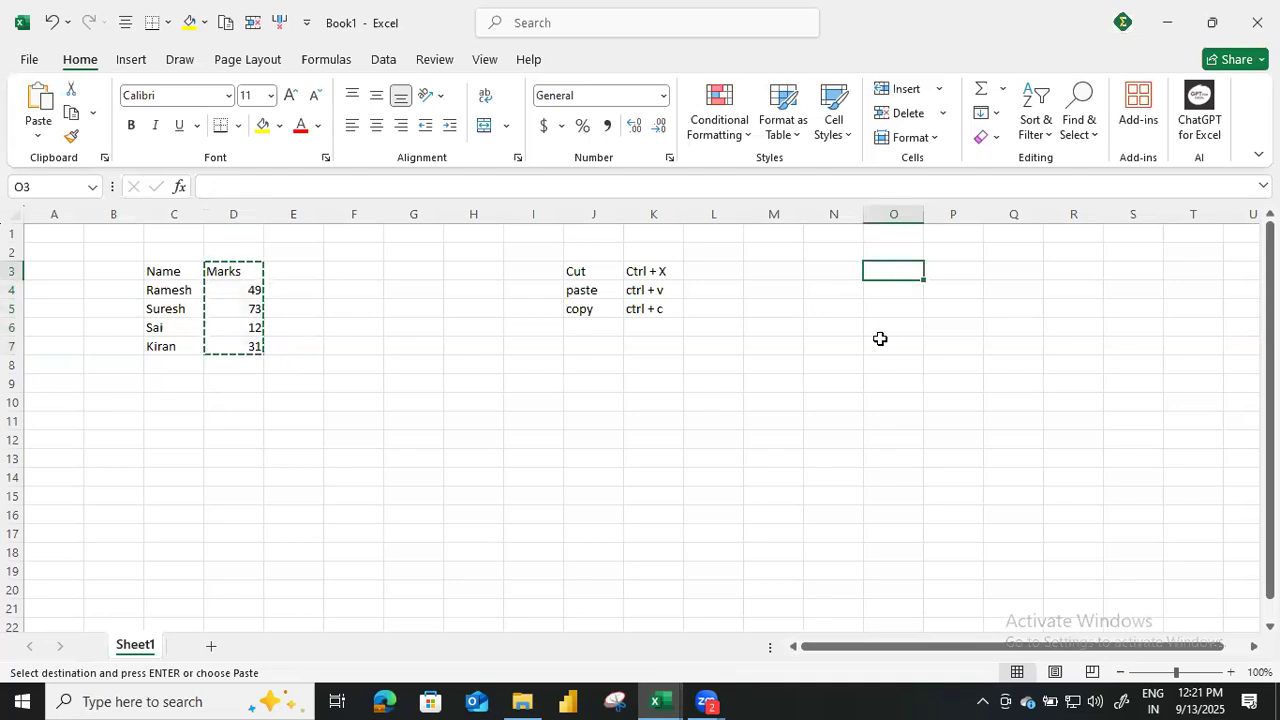
pyautogui.hotkey('ctrl', 'v')
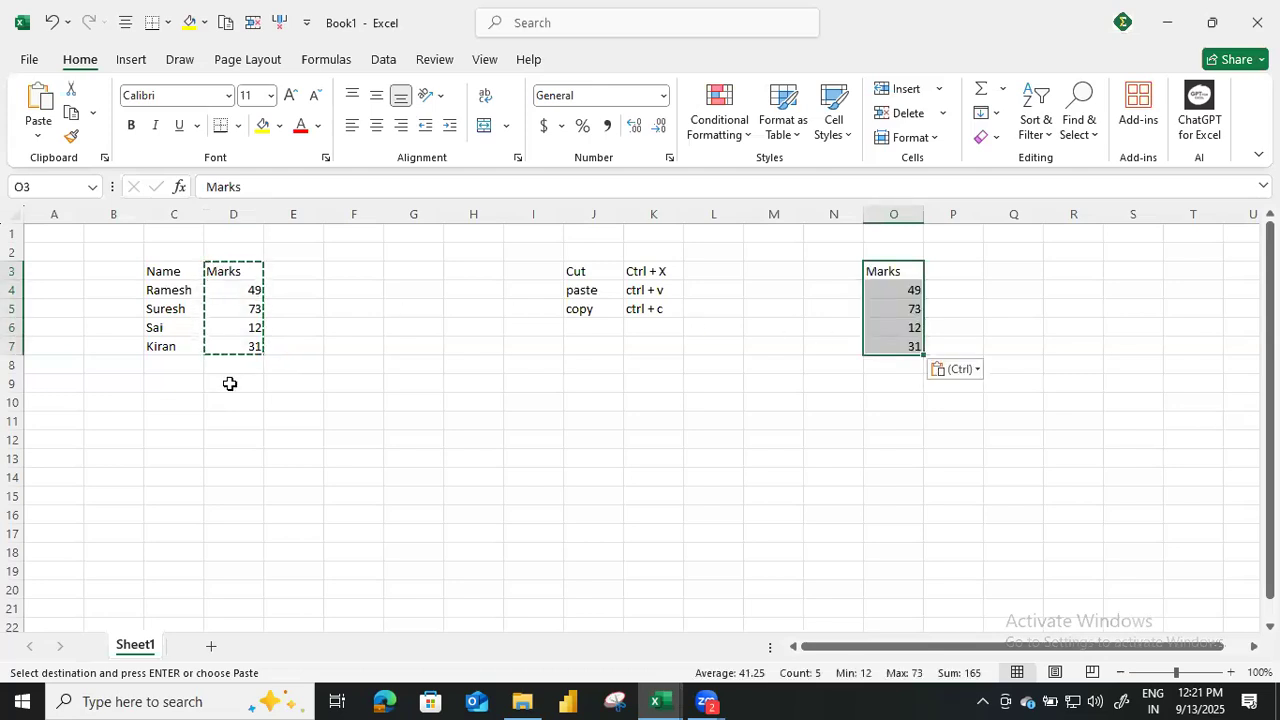
# Paste the copied Marks column repeatedly along row 10, starting at C10, E10, G10, I10, K10 and L10.
pyautogui.click(190, 402)
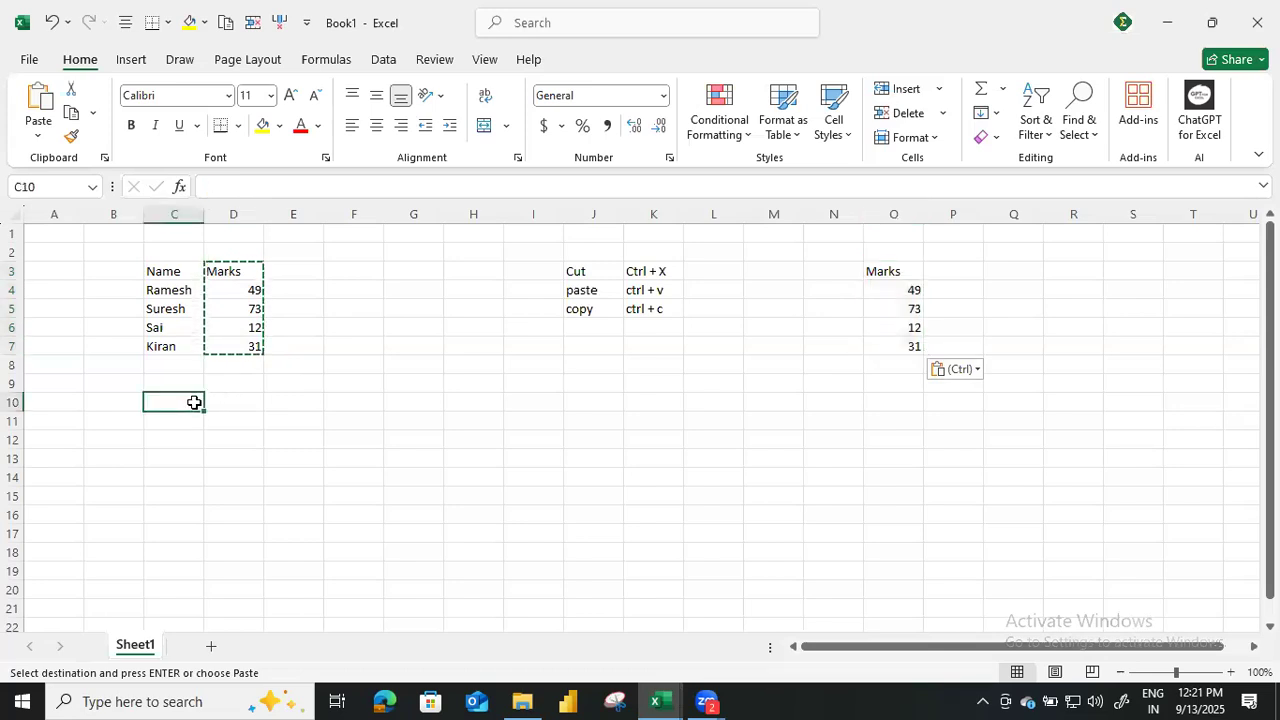
pyautogui.hotkey('ctrl', 'v')
pyautogui.click(297, 403)
pyautogui.hotkey('ctrl', 'v')
pyautogui.click(431, 408)
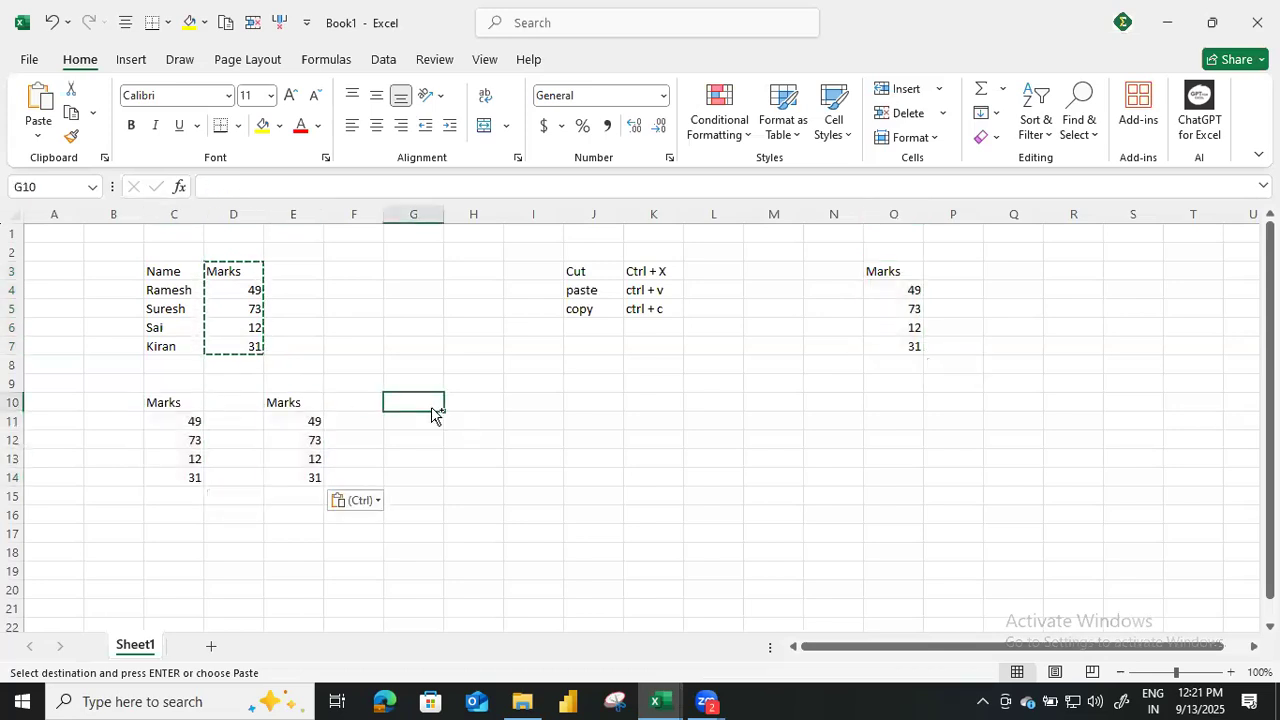
pyautogui.hotkey('ctrl', 'v')
pyautogui.click(518, 402)
pyautogui.hotkey('ctrl', 'v')
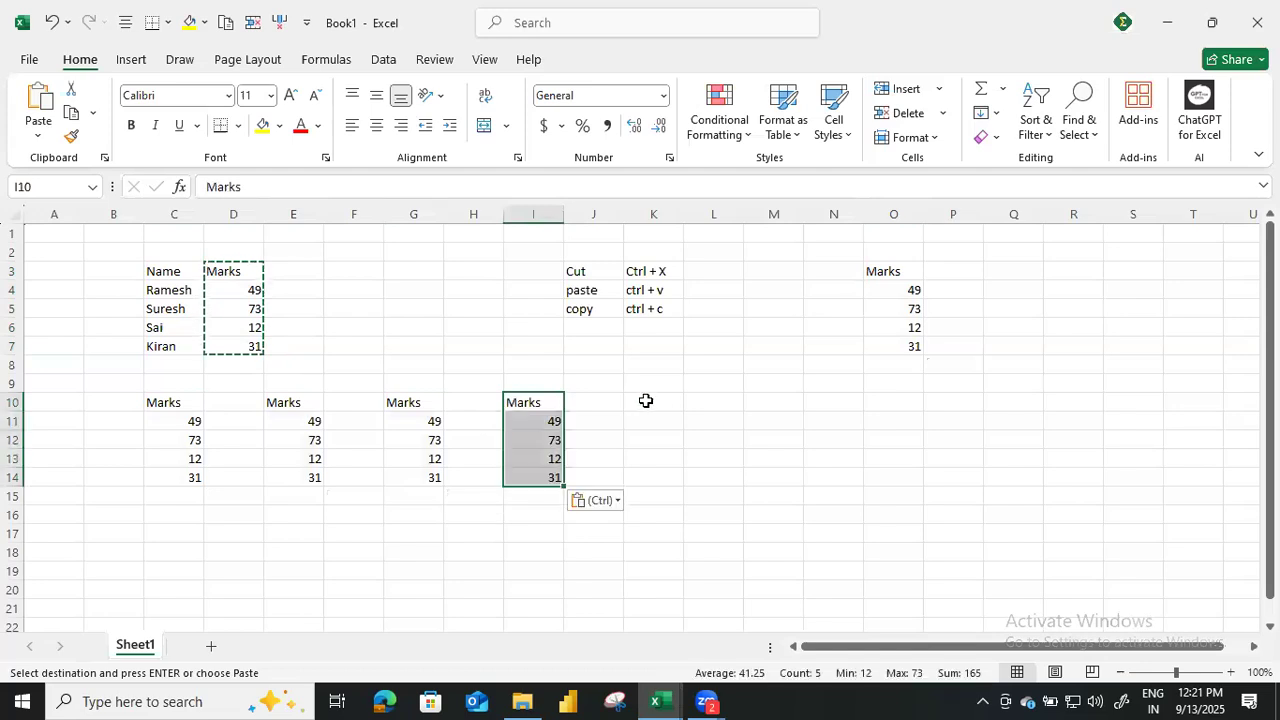
pyautogui.click(646, 400)
pyautogui.hotkey('ctrl', 'v')
pyautogui.click(729, 401)
pyautogui.hotkey('ctrl', 'v')
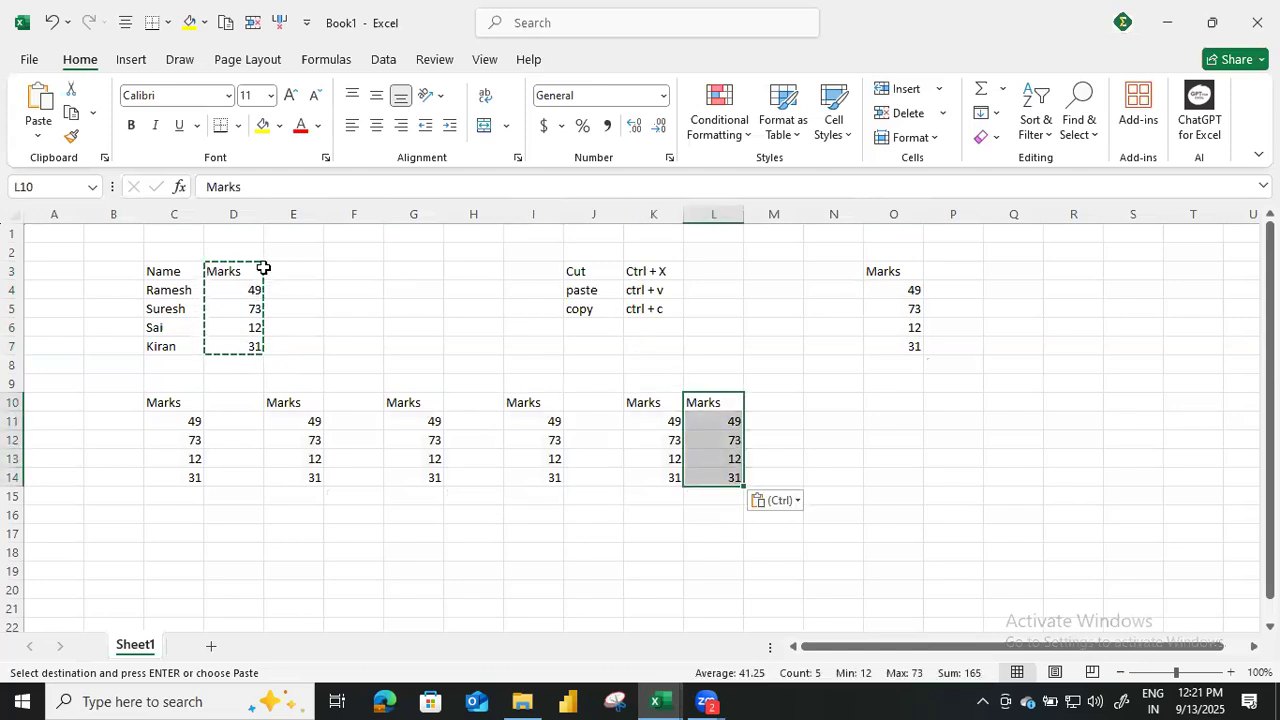
# Cut the Marks column D3:D7 and paste it at C16.
pyautogui.moveTo(238, 272); pyautogui.dragTo(241, 363)
pyautogui.press('ctrl')
pyautogui.press('ctrl')
pyautogui.moveTo(237, 271); pyautogui.dragTo(233, 343)
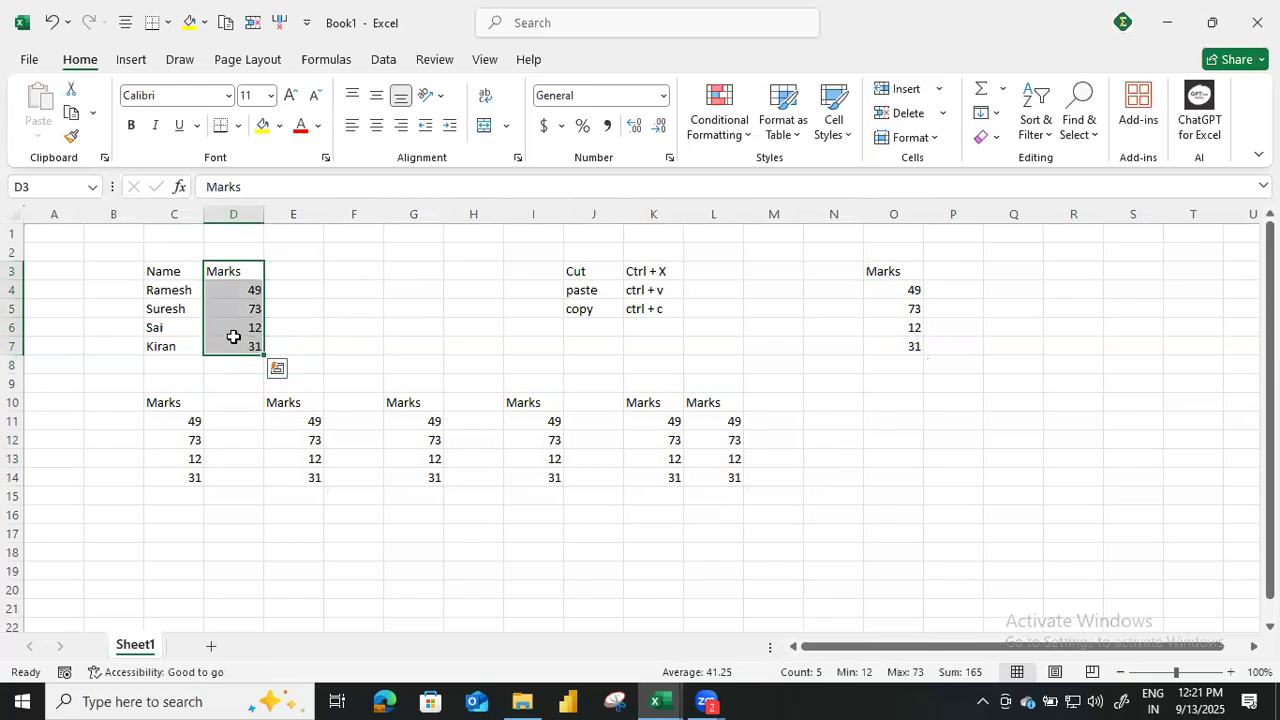
pyautogui.hotkey('ctrl', 'c')
pyautogui.click(180, 510)
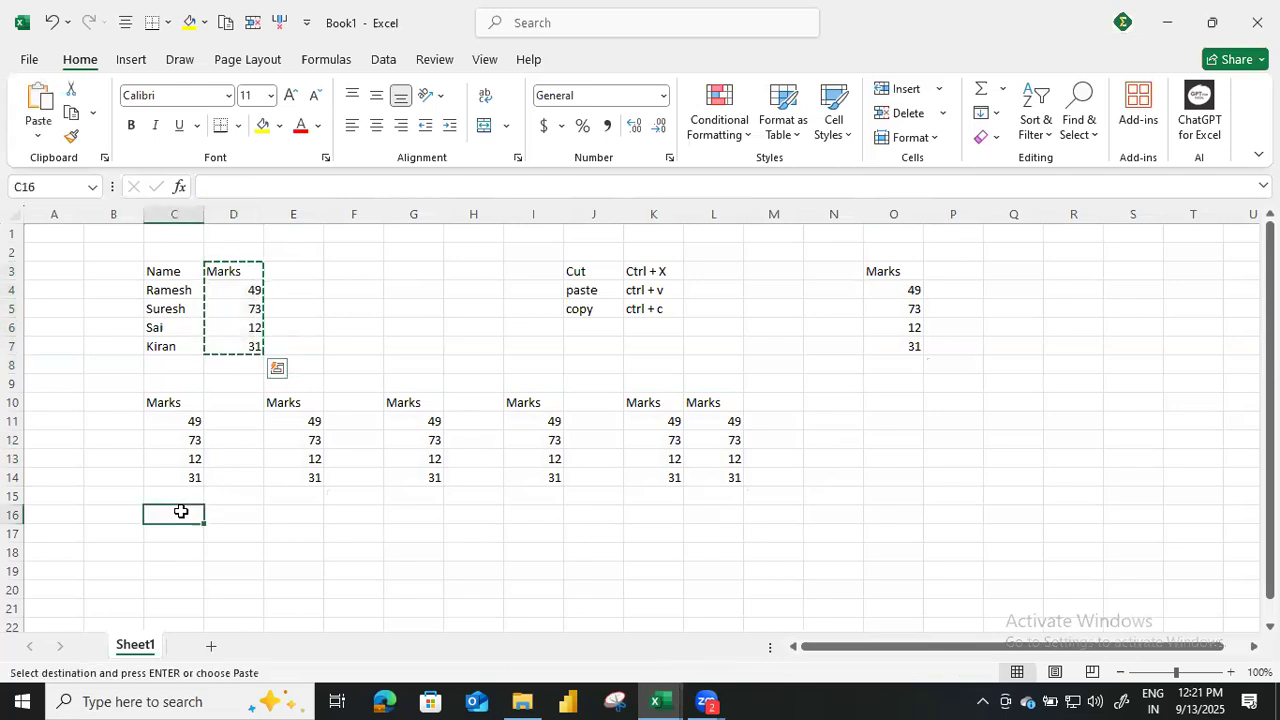
pyautogui.hotkey('ctrl', 'v')
pyautogui.click(252, 510)
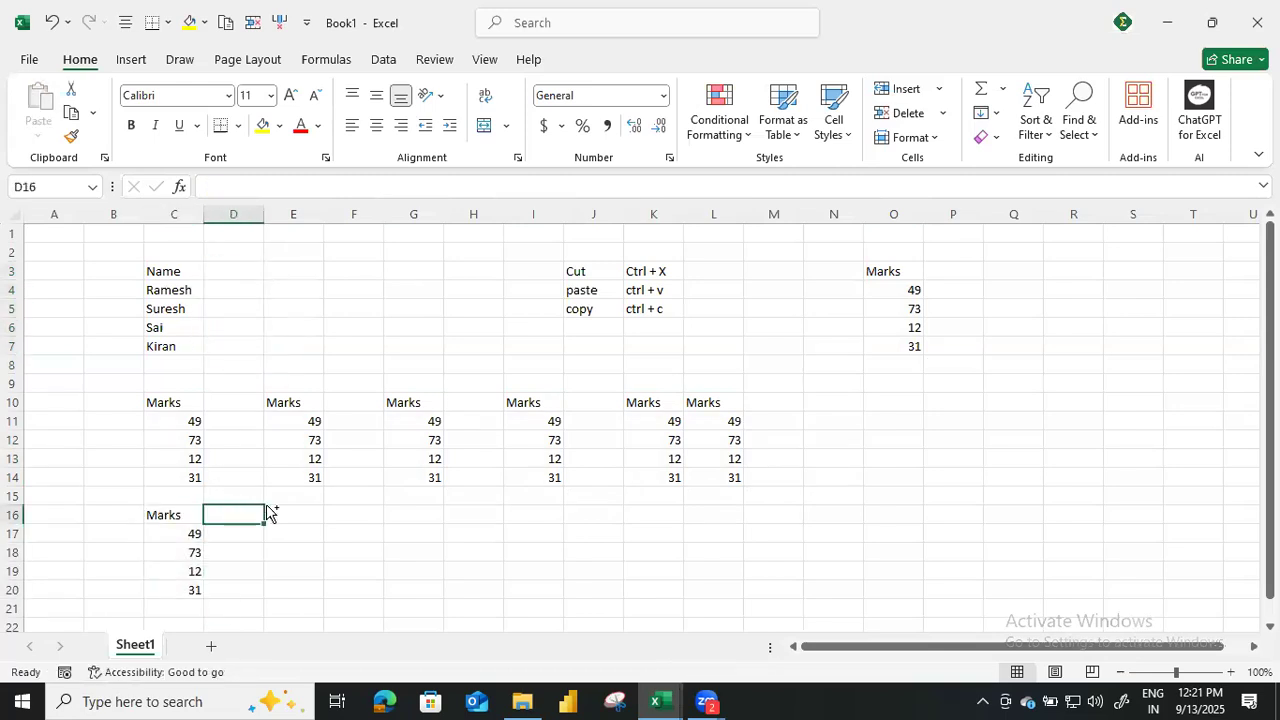
pyautogui.click(314, 511)
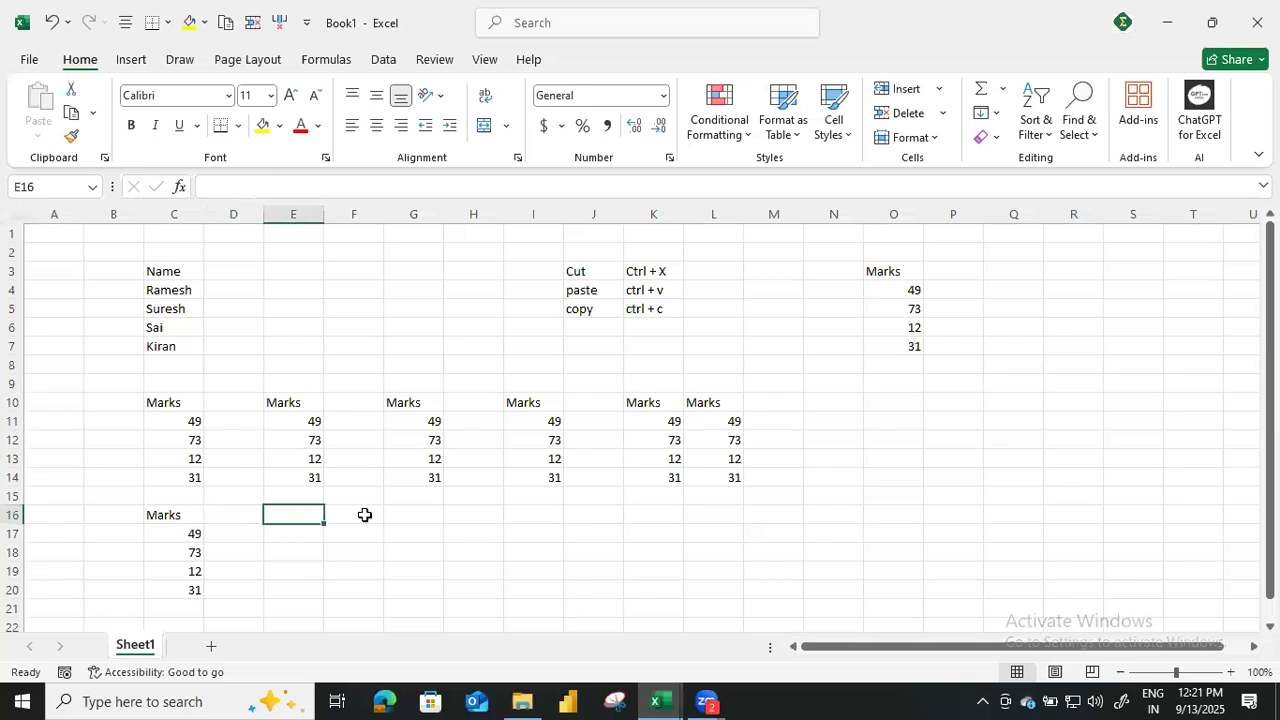
pyautogui.keyDown('ctrl'); pyautogui.click(365, 514); pyautogui.keyUp('ctrl')
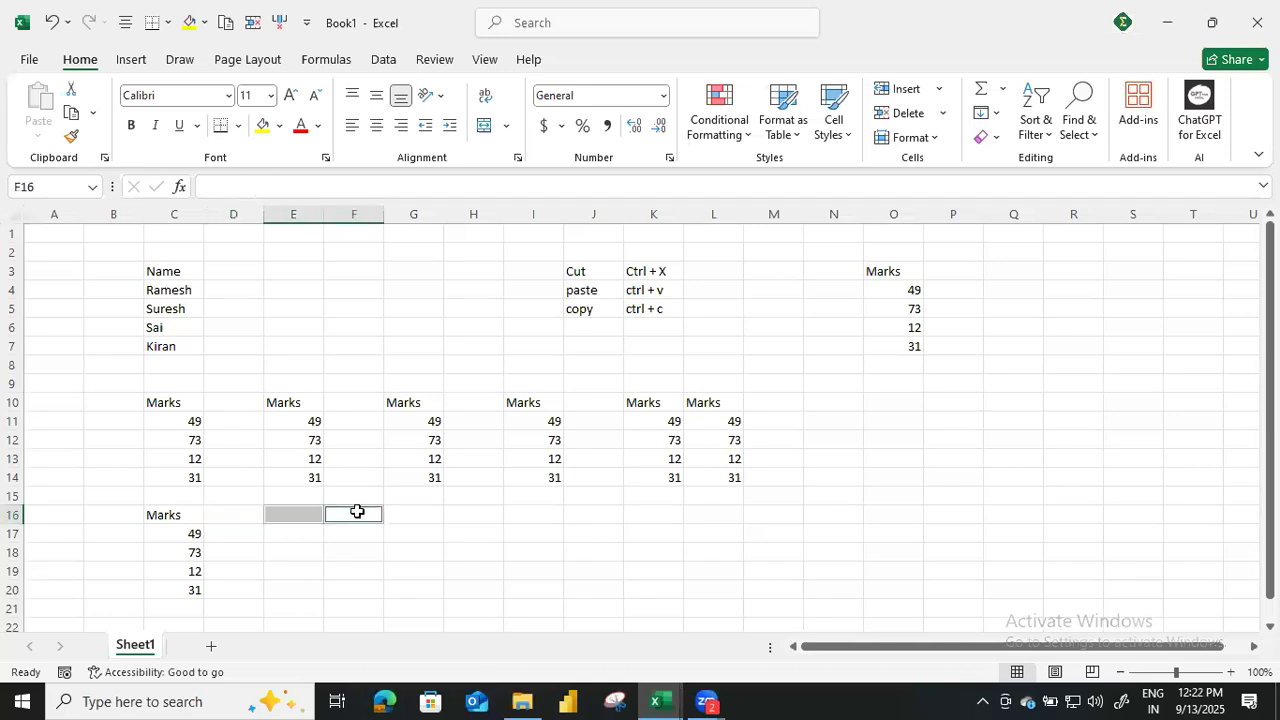
# Cut the Marks column from C16:C20 and paste it back beside the Name column at D3.
pyautogui.moveTo(170, 516); pyautogui.dragTo(174, 588)
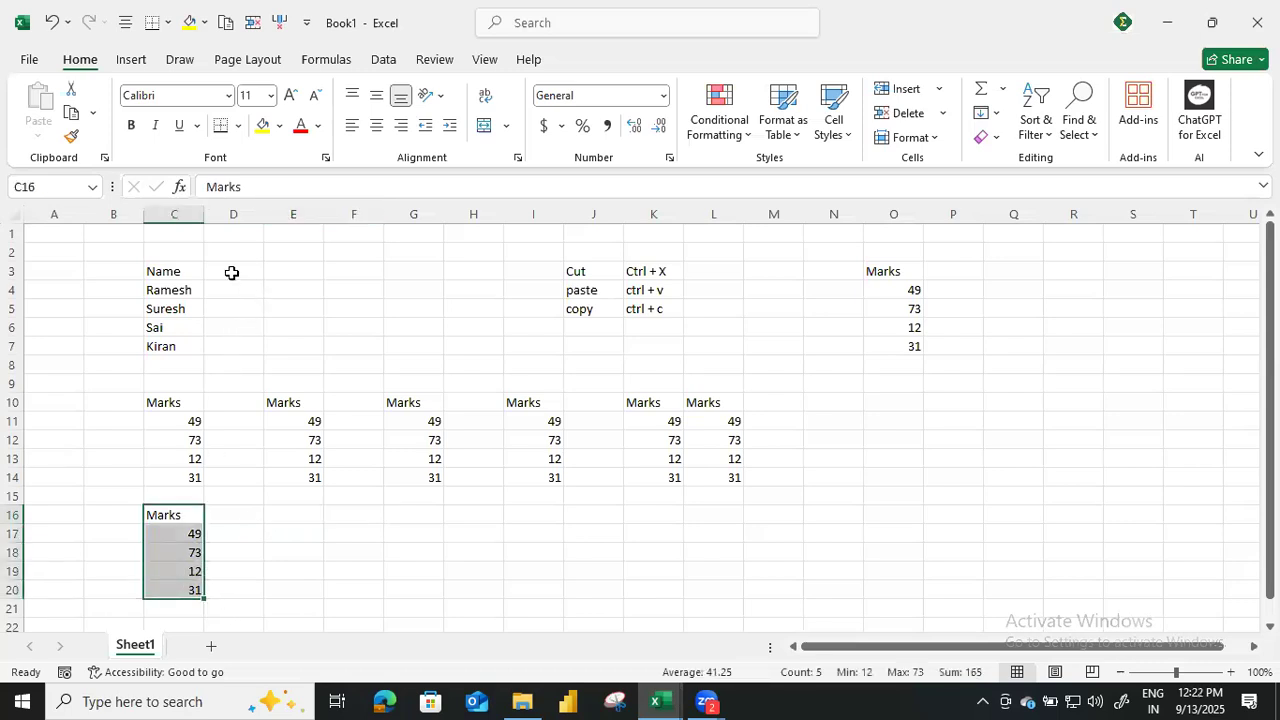
pyautogui.moveTo(232, 272); pyautogui.dragTo(246, 364)
pyautogui.click(246, 512)
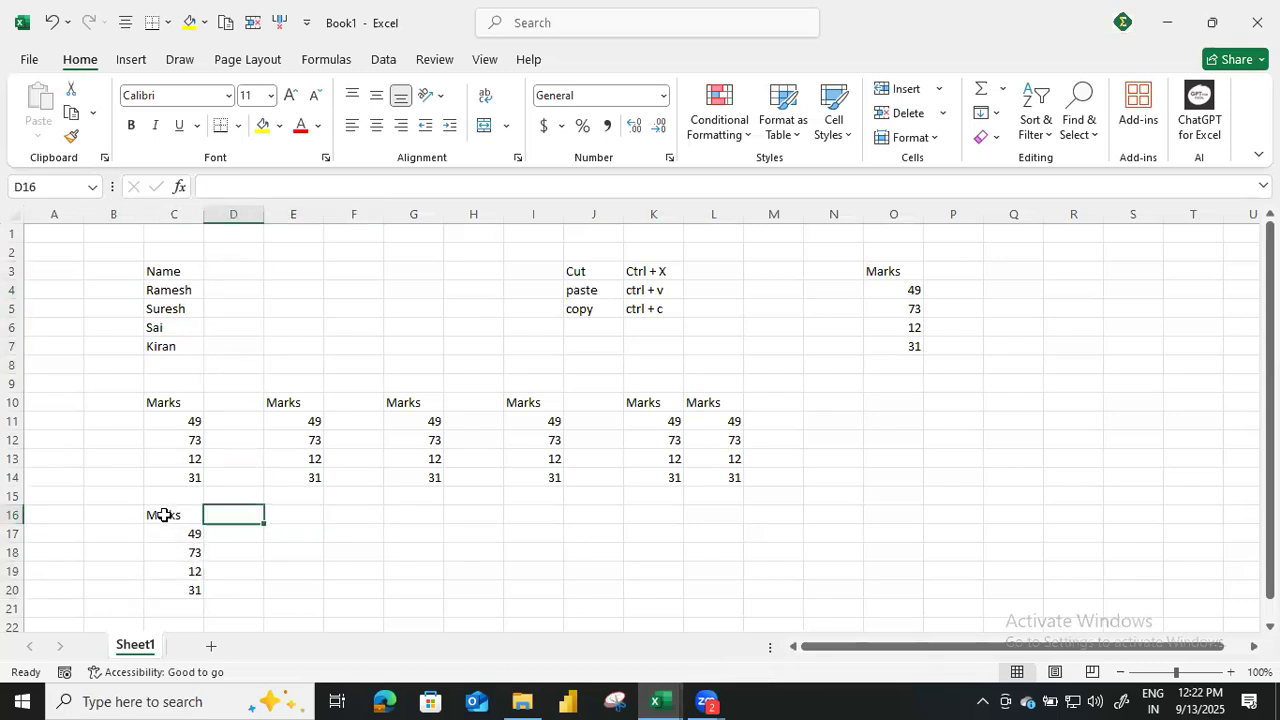
pyautogui.moveTo(160, 514); pyautogui.dragTo(172, 590)
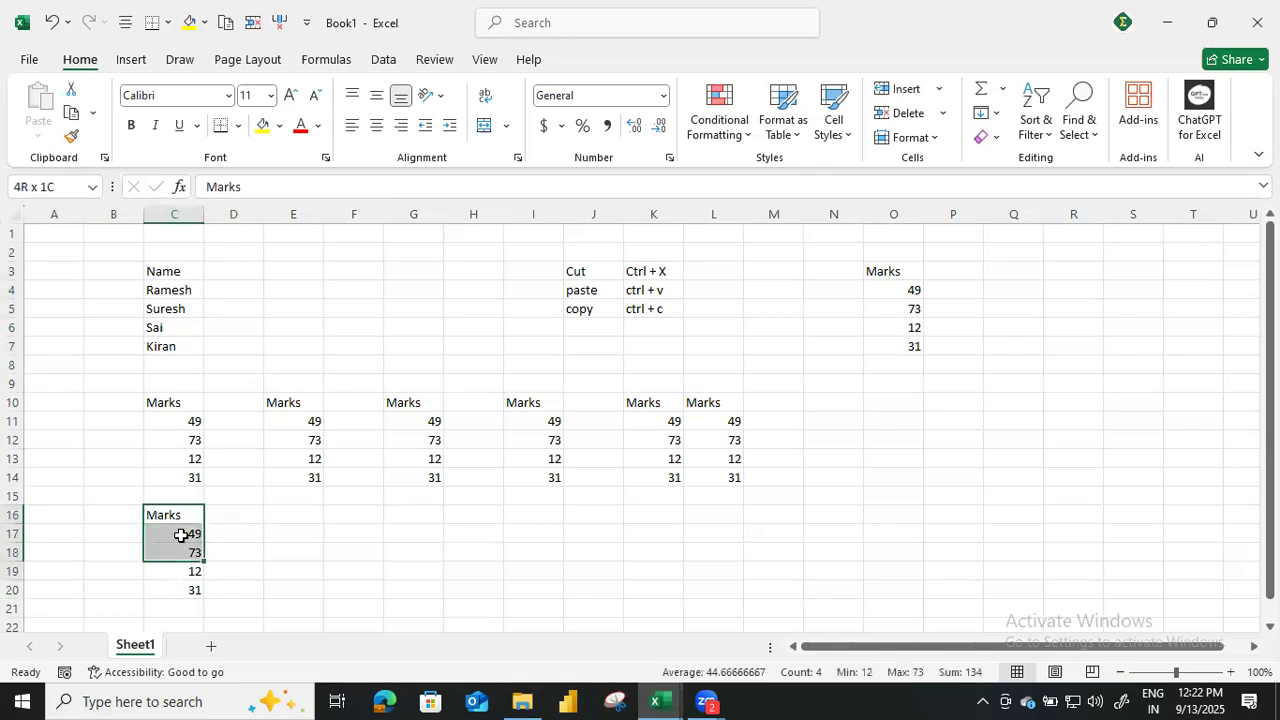
pyautogui.hotkey('ctrl', 'c')
pyautogui.click(246, 272)
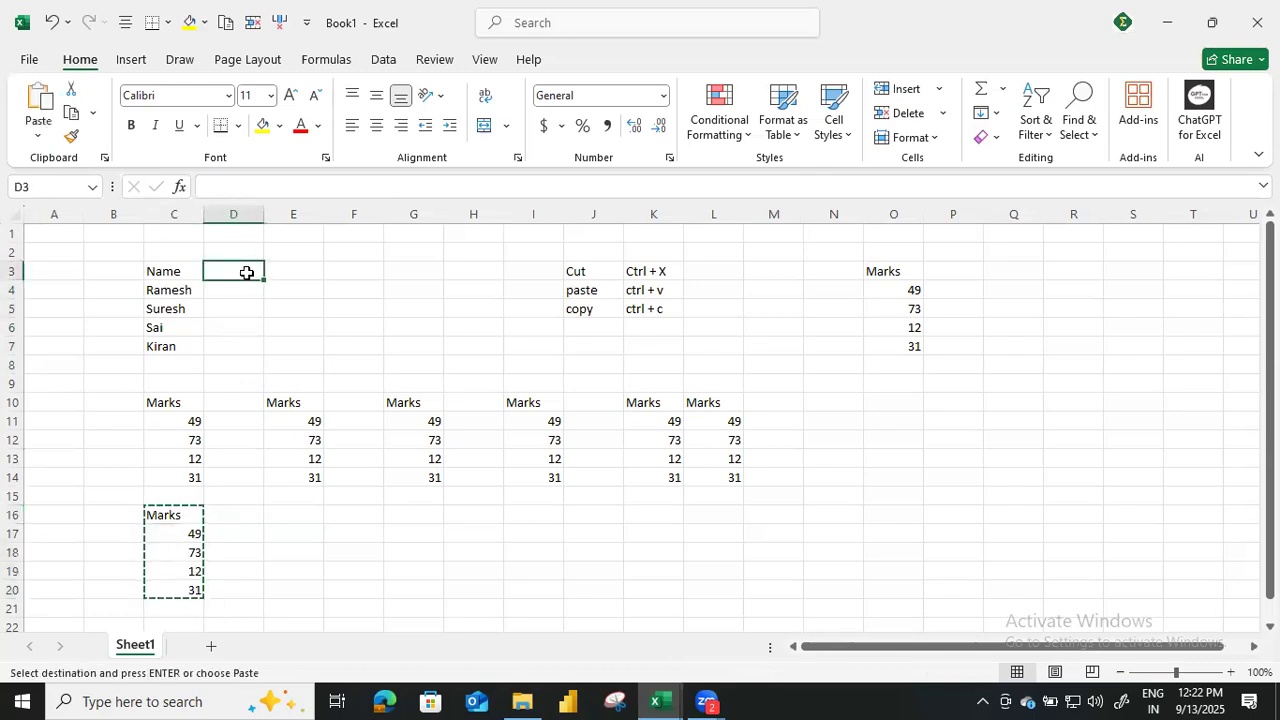
pyautogui.hotkey('ctrl', 'v')
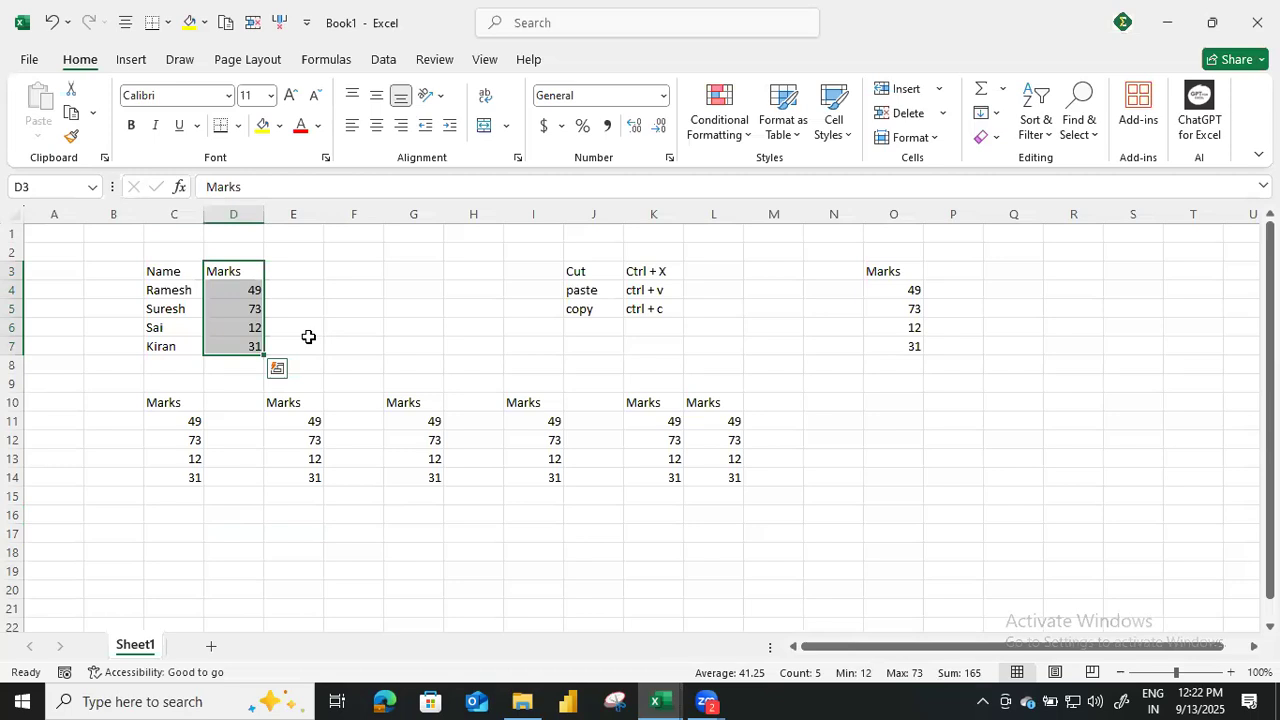
# Clear the pasted Marks copies by deleting the contents of C9:O17 and O2:O11.
pyautogui.moveTo(162, 381); pyautogui.dragTo(305, 462)
pyautogui.keyDown('shift'); pyautogui.click(891, 524); pyautogui.keyUp('shift')
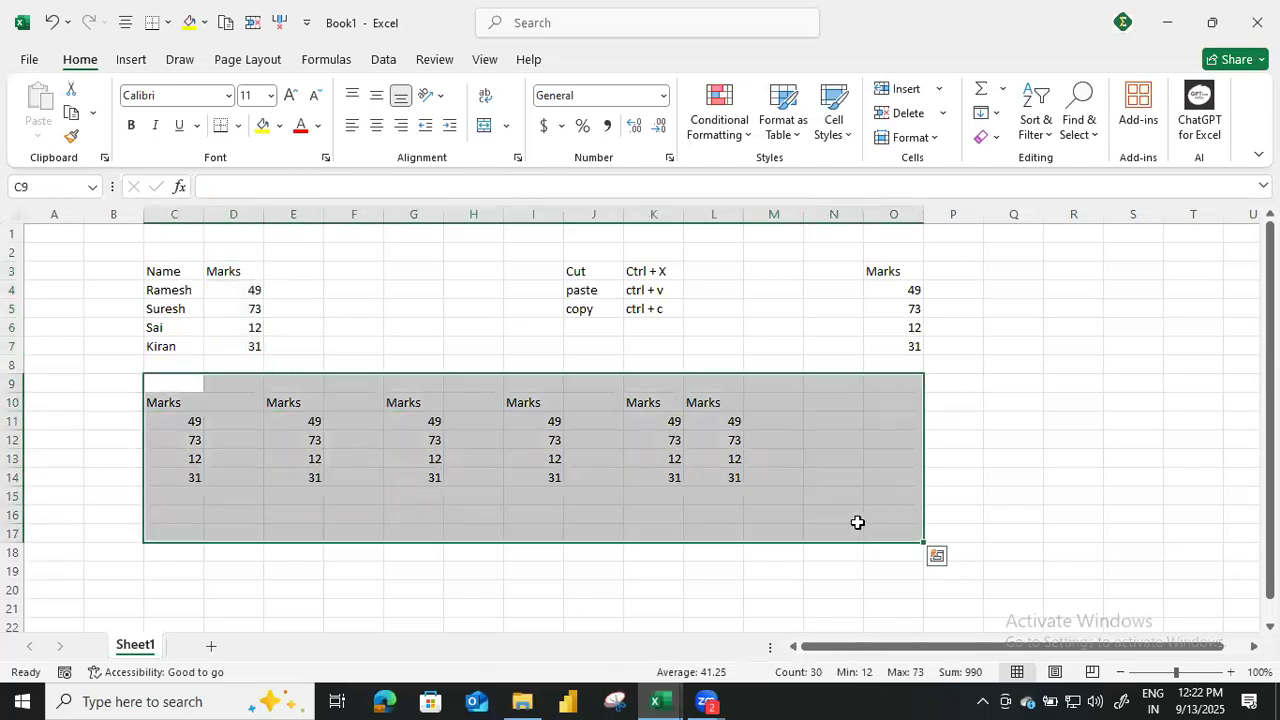
pyautogui.press('Delete')
pyautogui.moveTo(893, 252); pyautogui.dragTo(895, 420)
pyautogui.press('Delete')
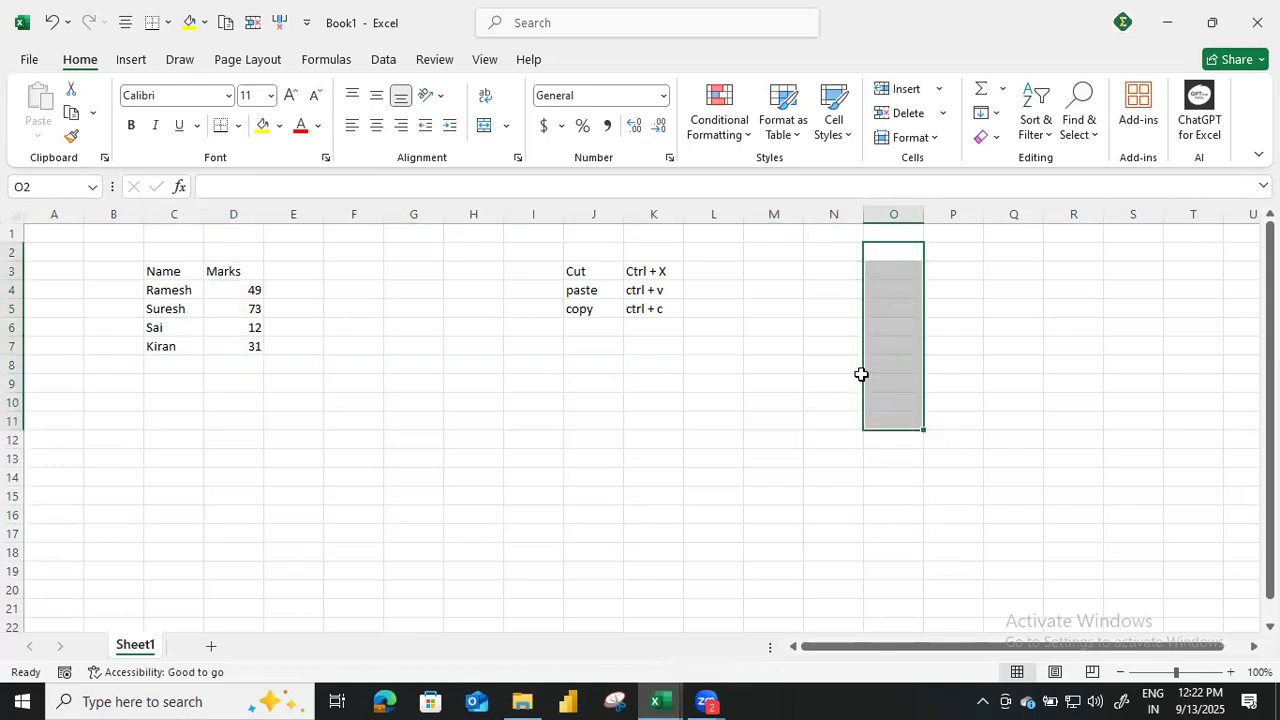
pyautogui.click(397, 320)
# Apply yellow fill and bold to the marks in D4:D7.
pyautogui.click(234, 290)
pyautogui.moveTo(234, 290); pyautogui.dragTo(237, 346)
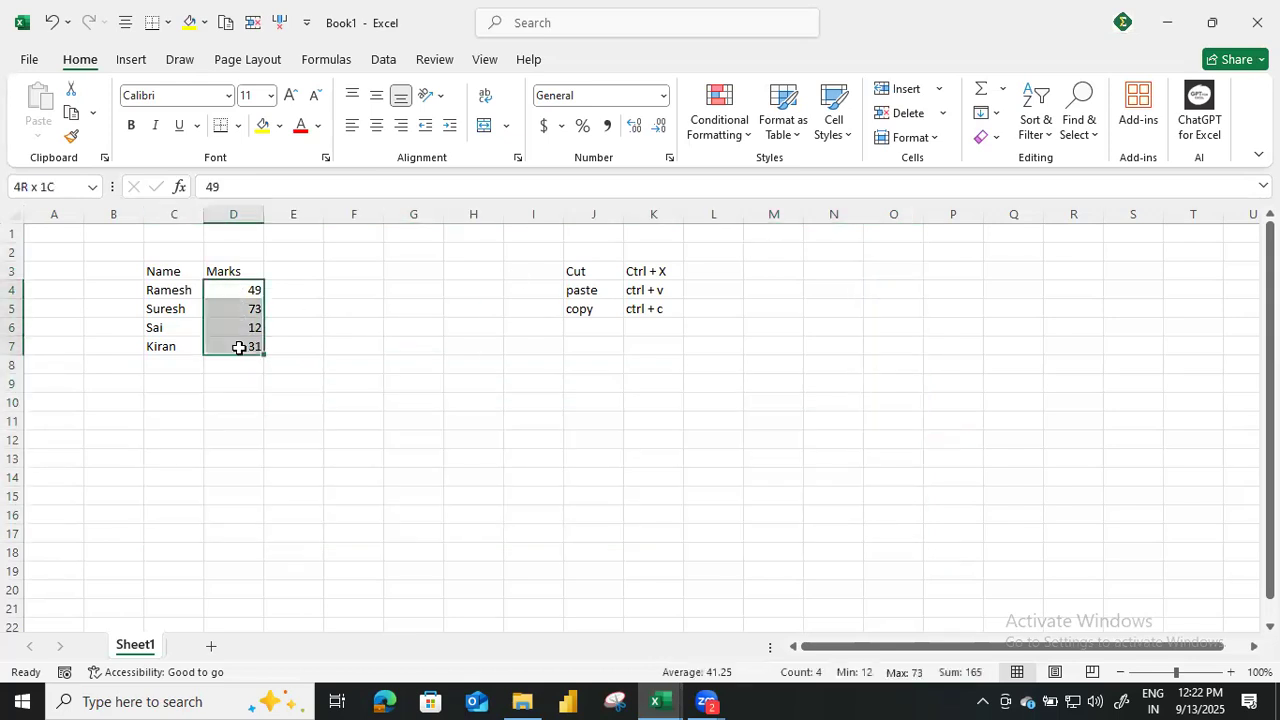
pyautogui.click(263, 125)
pyautogui.click(135, 130)
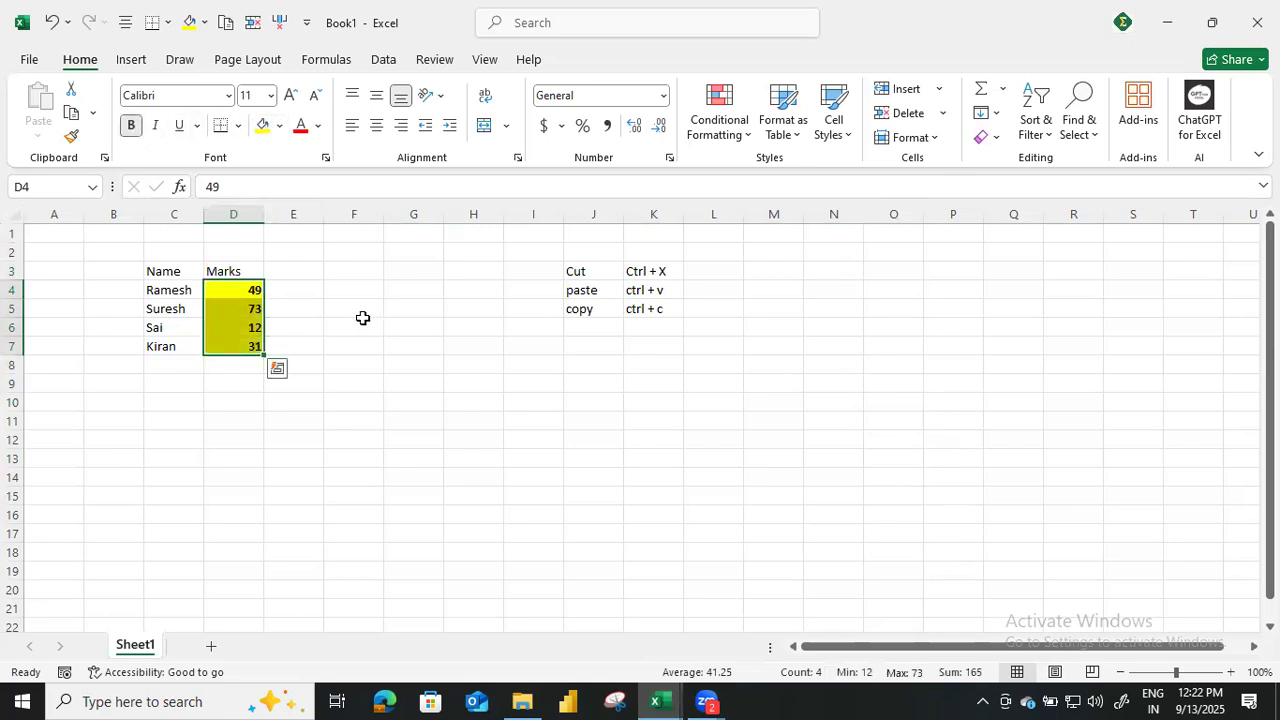
pyautogui.click(362, 325)
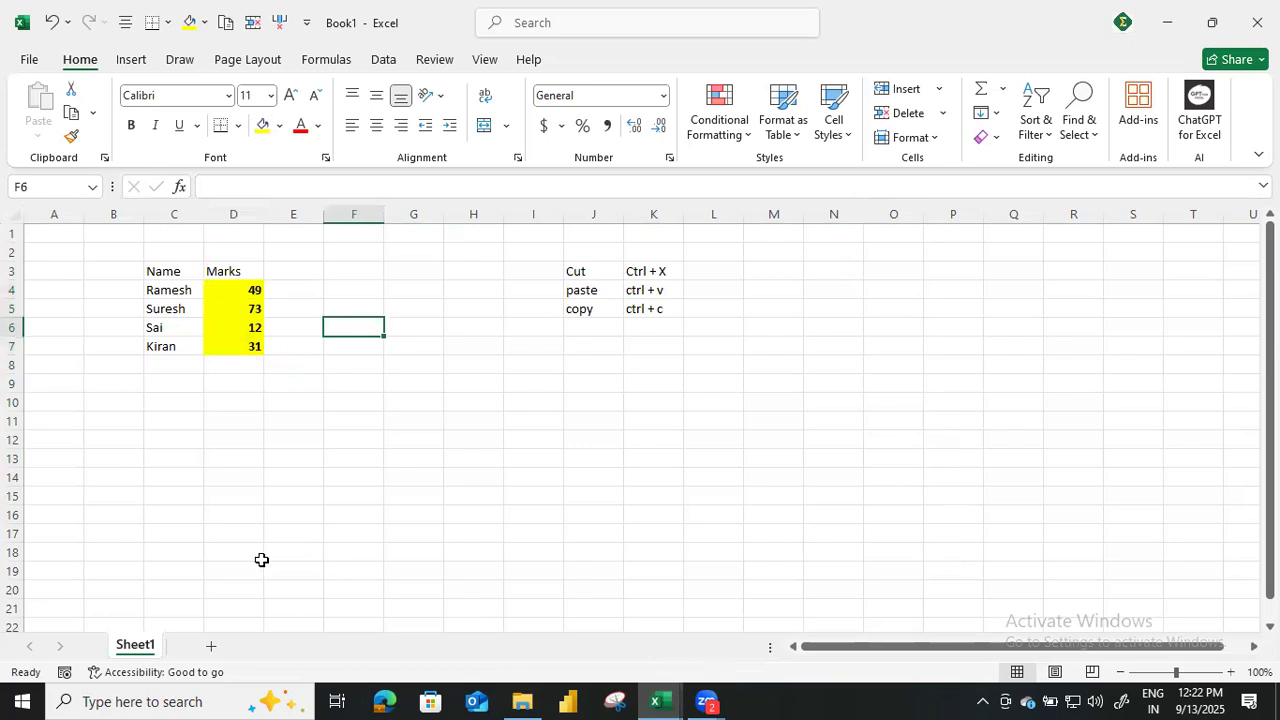
# Move the formatted Marks column D3:D7 to C12 and back to D3 with cut and paste.
pyautogui.moveTo(237, 271); pyautogui.dragTo(247, 348)
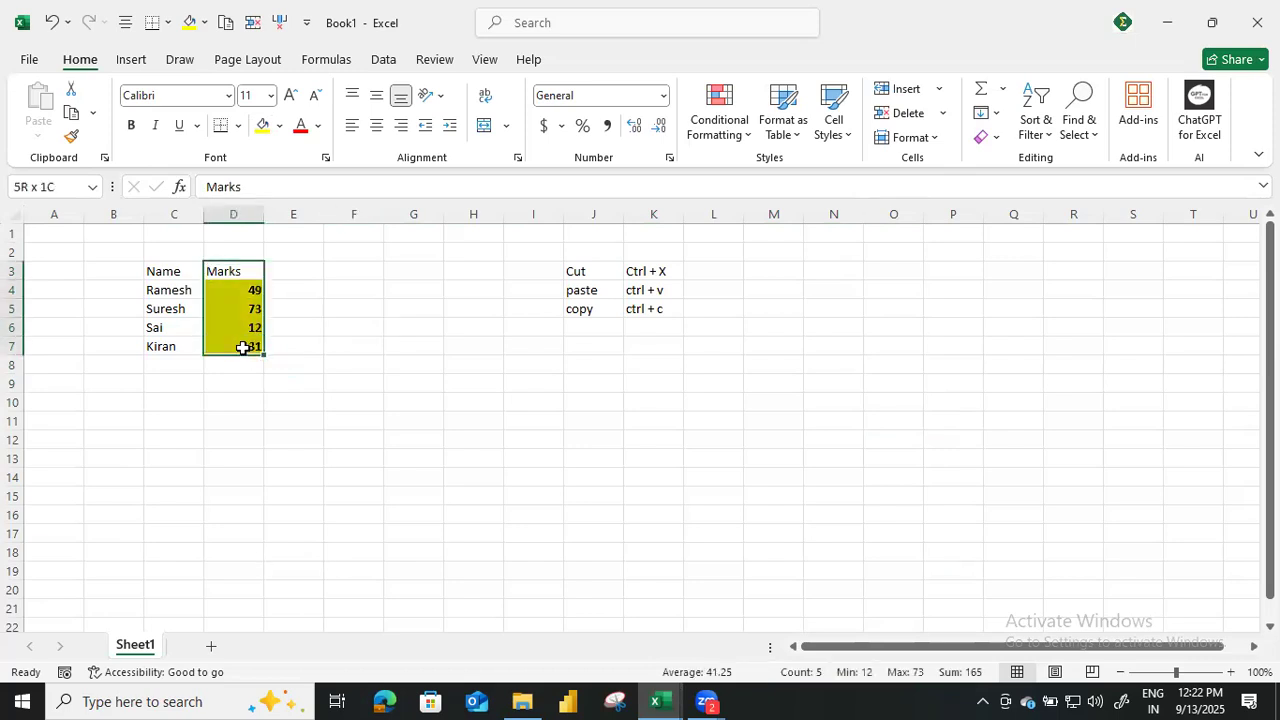
pyautogui.hotkey('ctrl', 'c')
pyautogui.click(160, 440)
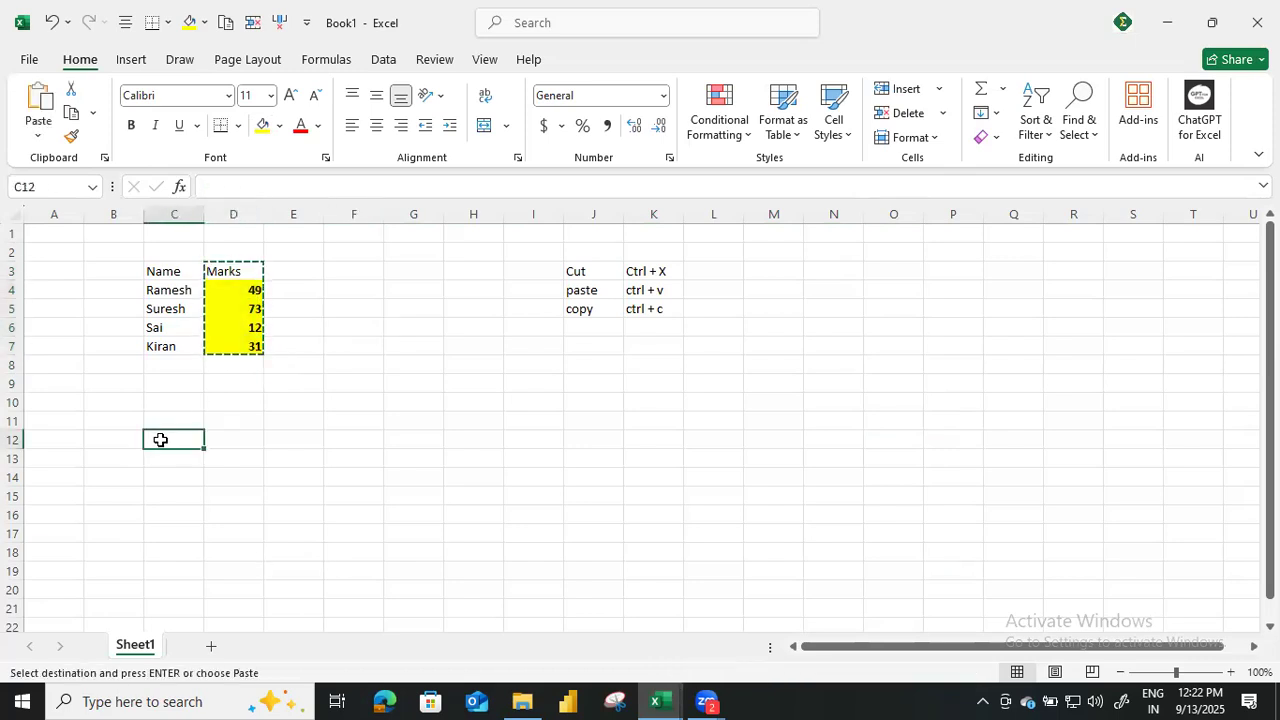
pyautogui.hotkey('ctrl', 'v')
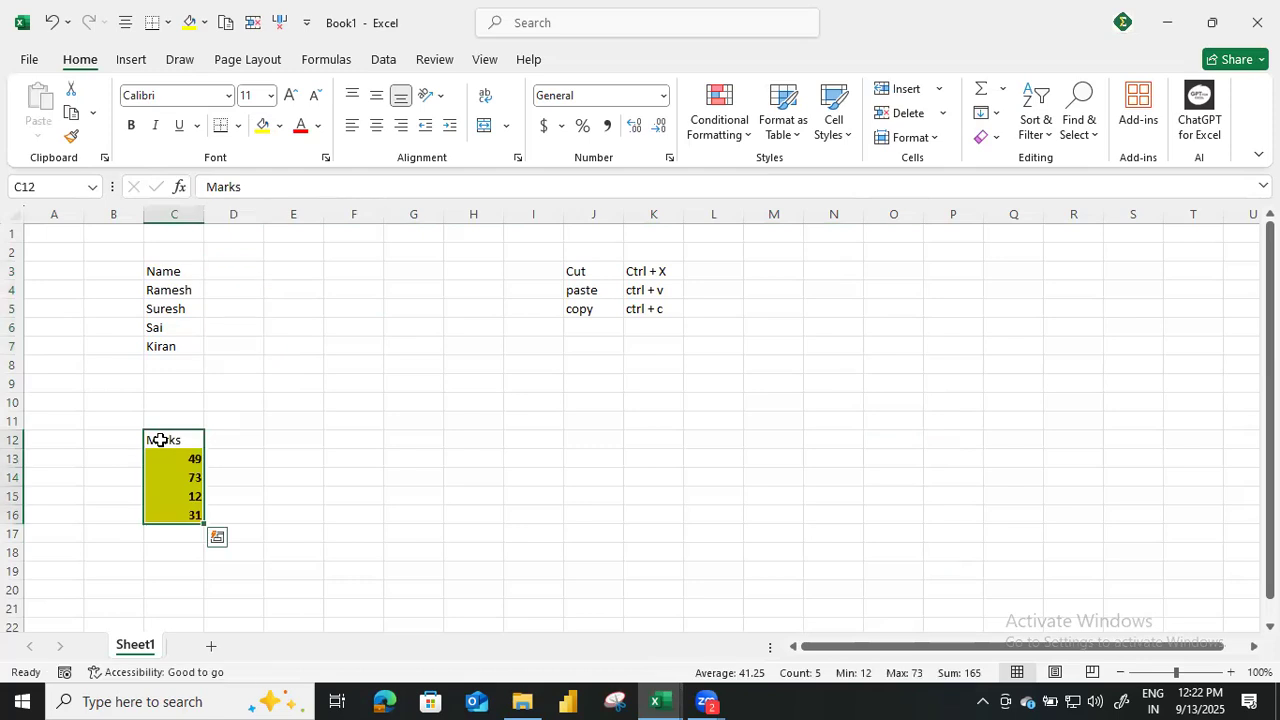
pyautogui.hotkey('ctrl', 'c')
pyautogui.click(222, 274)
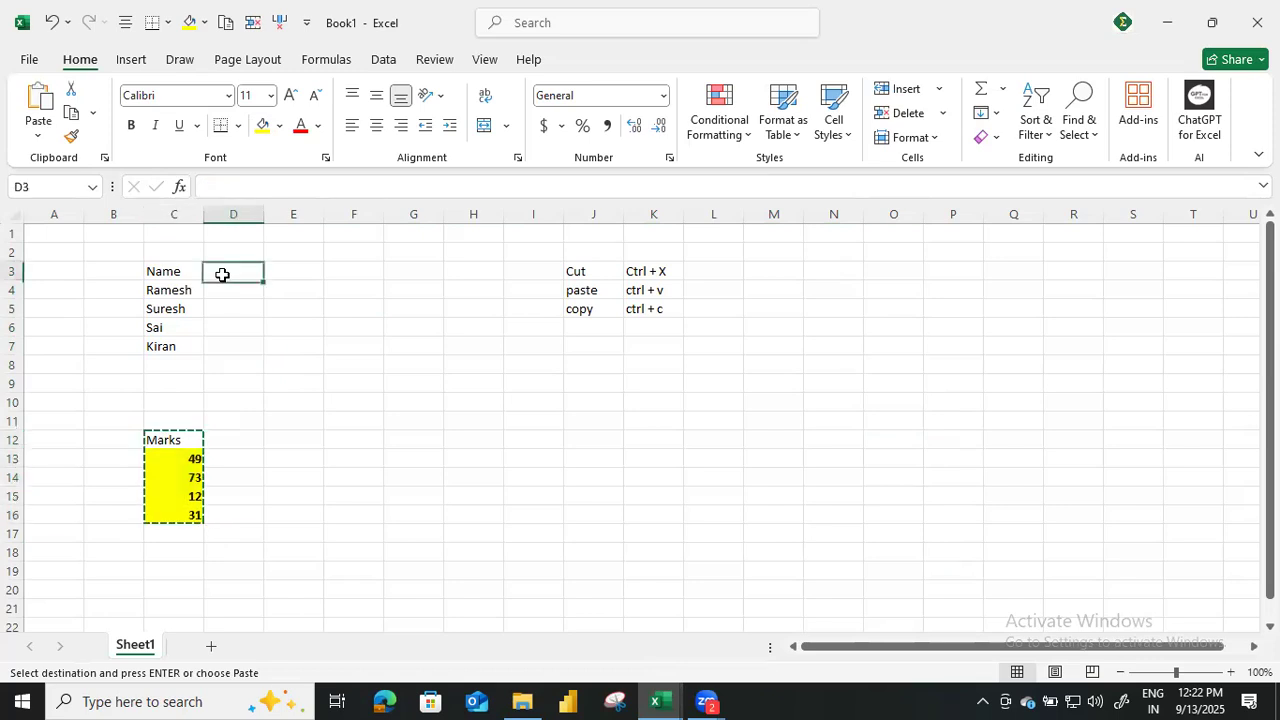
pyautogui.hotkey('ctrl', 'v')
# Copy the formatted Marks column D3:D7 and paste it at N3 and Q3.
pyautogui.moveTo(240, 276); pyautogui.dragTo(240, 364)
pyautogui.moveTo(237, 316); pyautogui.dragTo(246, 340)
pyautogui.hotkey('ctrl', 'c')
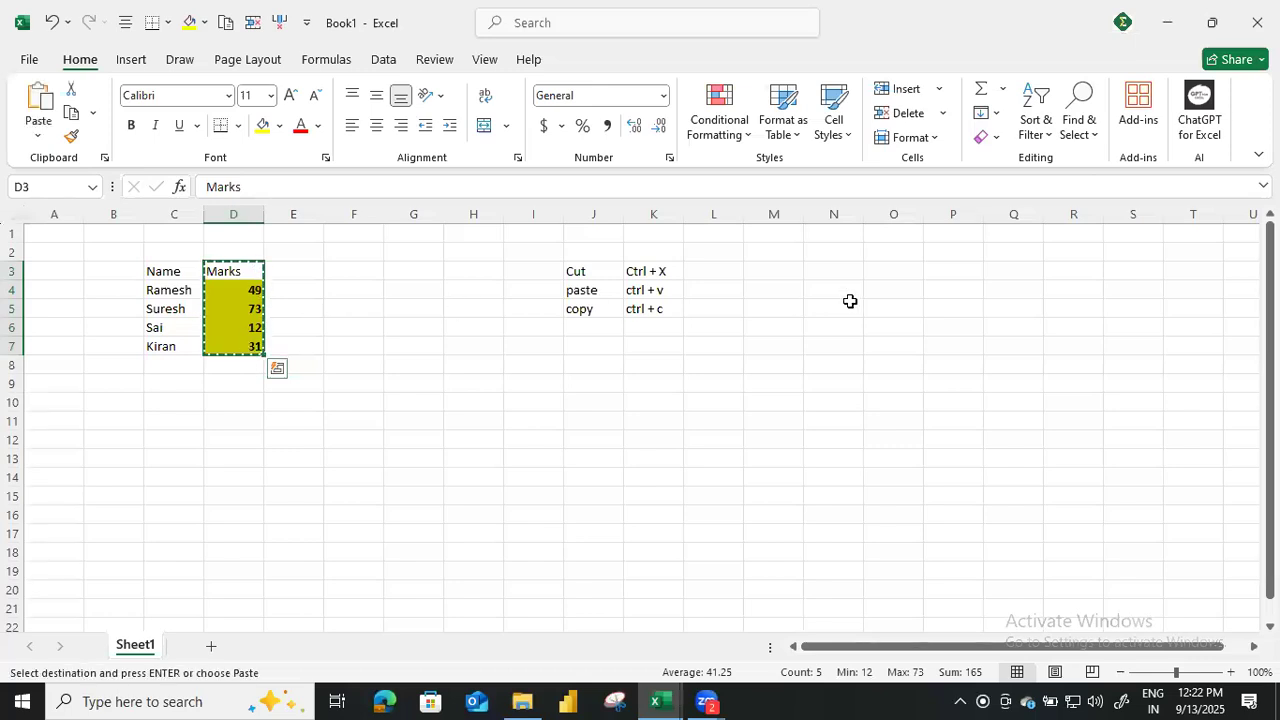
pyautogui.click(838, 272)
pyautogui.hotkey('ctrl', 'v')
pyautogui.click(1010, 283)
pyautogui.hotkey('ctrl', 'v')
# Paste the copied Marks column at D12, H12, K12, O12 and R11.
pyautogui.click(255, 440)
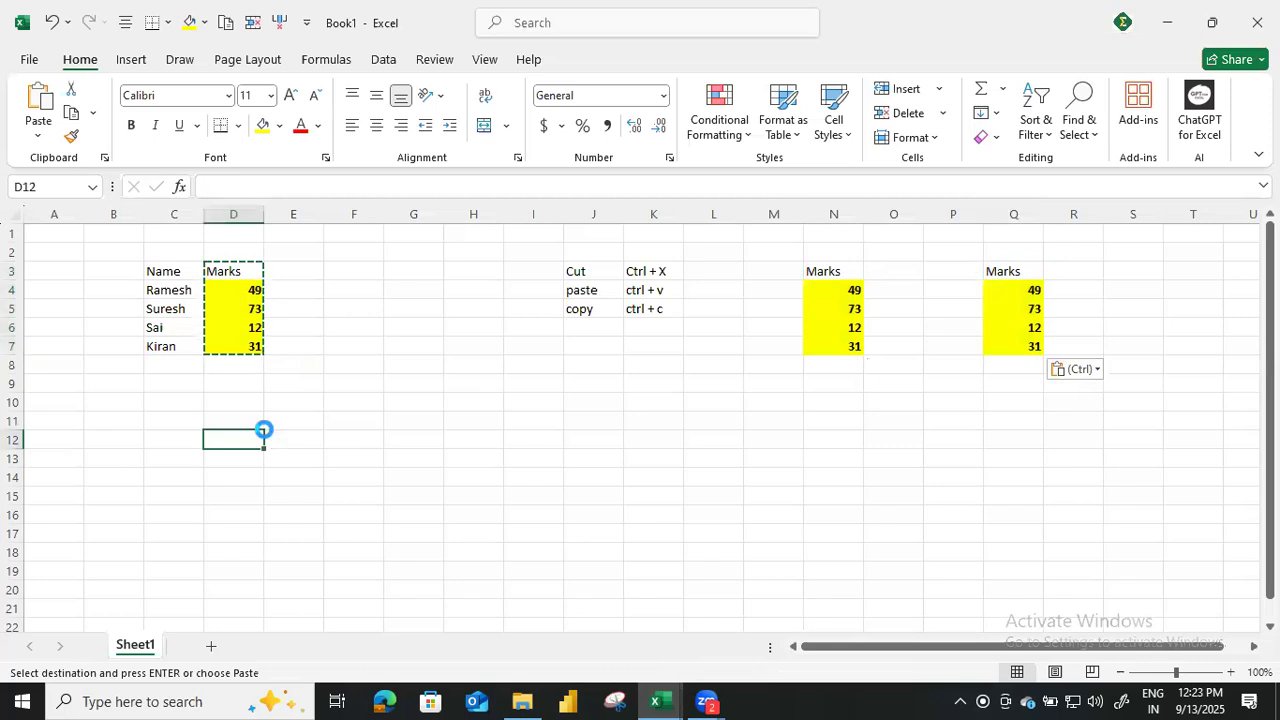
pyautogui.hotkey('ctrl', 'v')
pyautogui.click(490, 440)
pyautogui.hotkey('ctrl', 'v')
pyautogui.click(674, 440)
pyautogui.hotkey('ctrl', 'v')
pyautogui.click(891, 440)
pyautogui.hotkey('ctrl', 'v')
pyautogui.click(1048, 426)
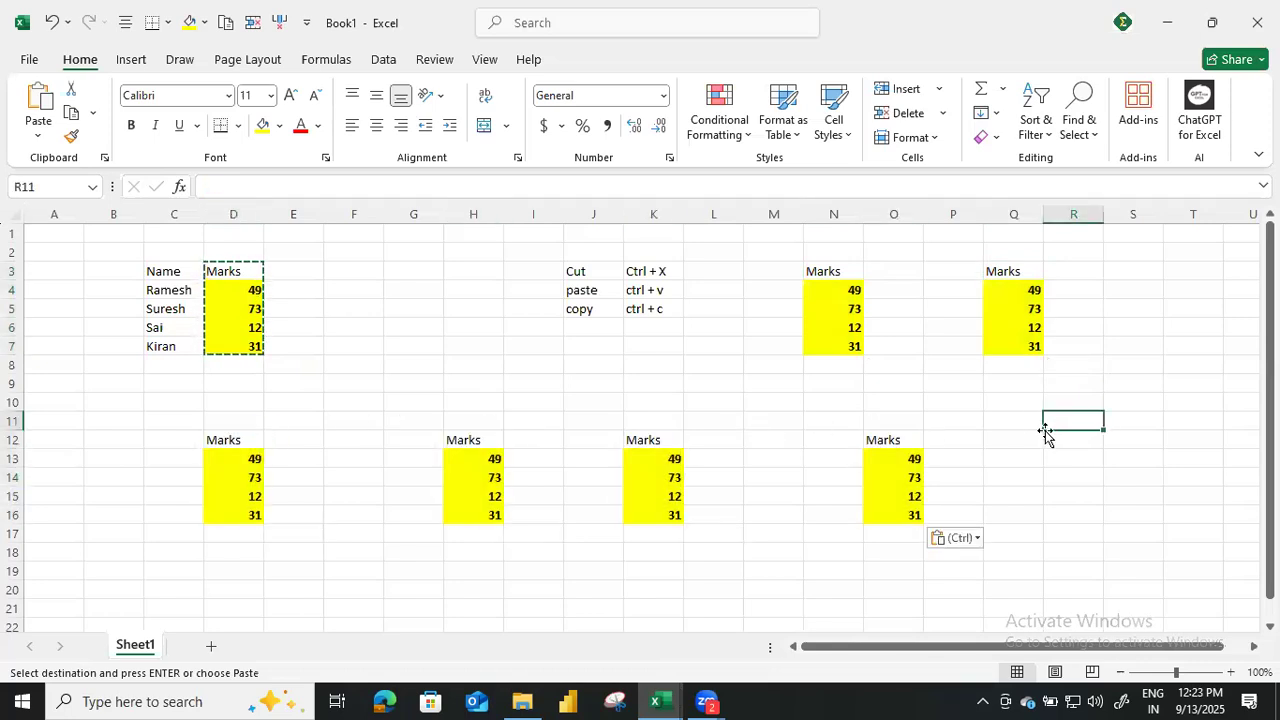
pyautogui.hotkey('ctrl', 'v')
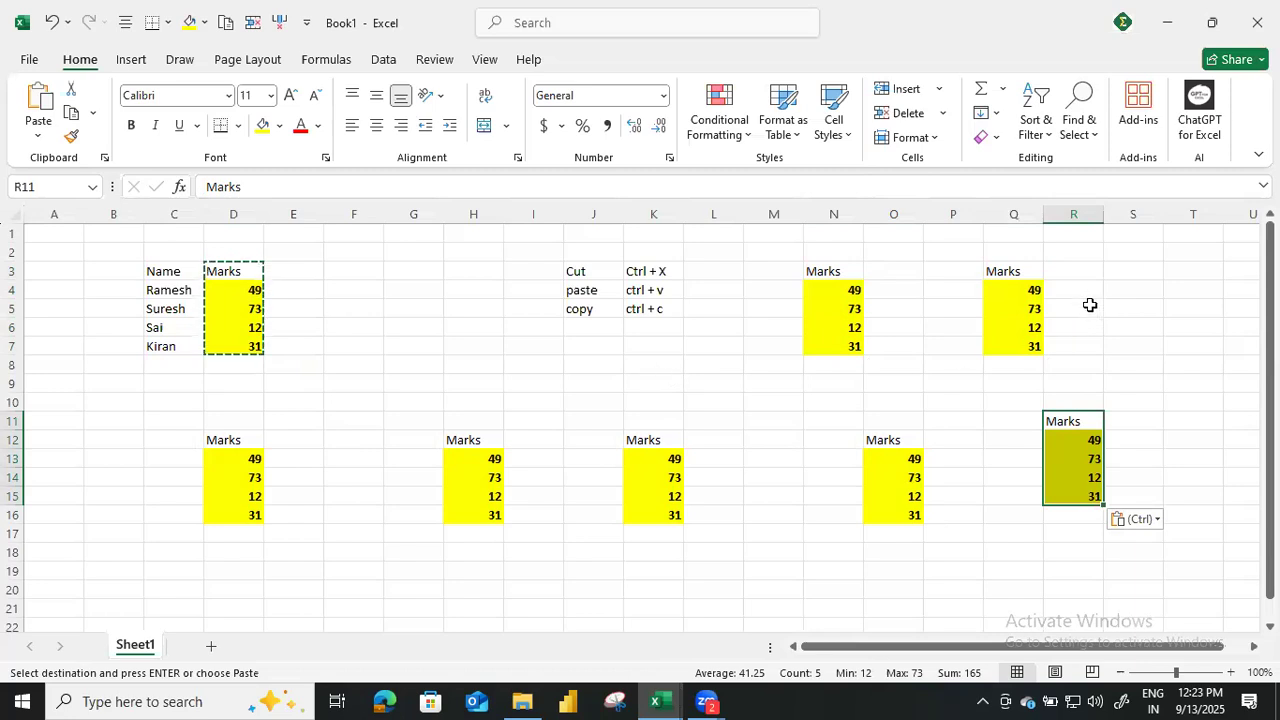
# Delete the contents of N1:R16 and remove the leftover fills by pasting blank cell P2 over N2:S17.
pyautogui.moveTo(826, 234)
pyautogui.mouseDown()
pyautogui.moveTo(868, 302)
pyautogui.moveTo(1103, 517)
pyautogui.mouseUp()
pyautogui.press('Delete')
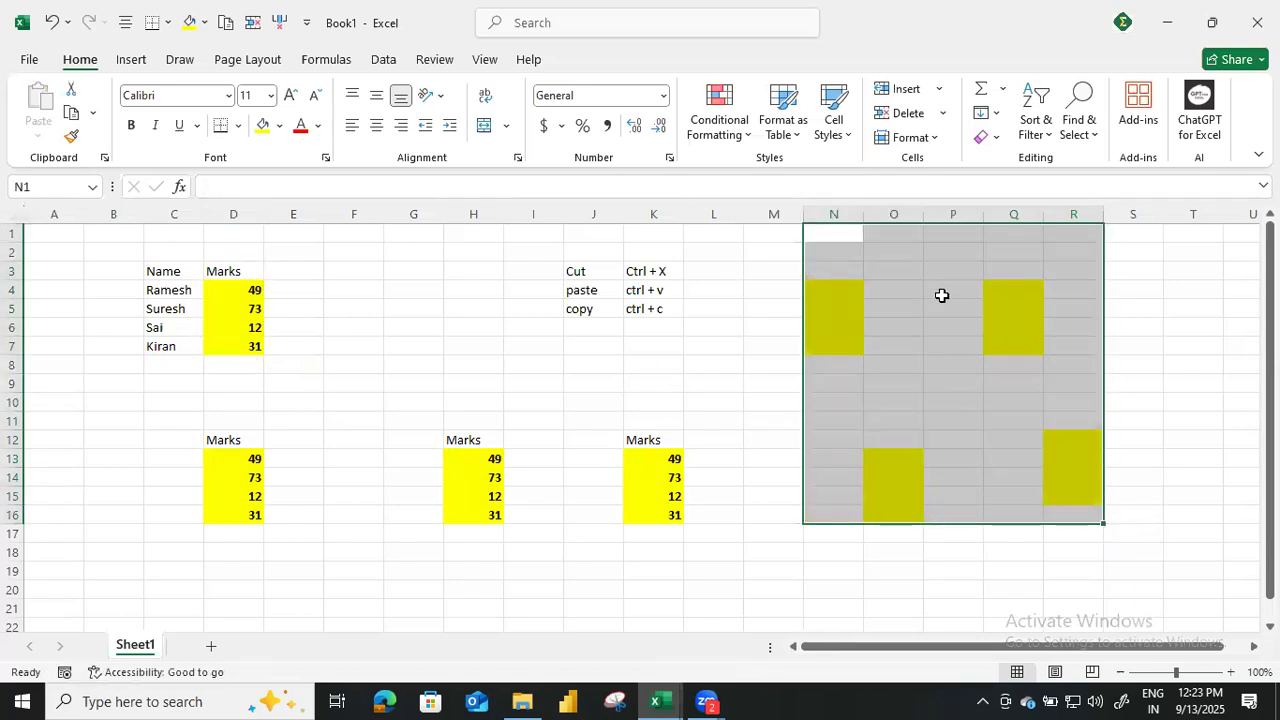
pyautogui.click(930, 254)
pyautogui.hotkey('ctrl', 'c')
pyautogui.moveTo(824, 254); pyautogui.dragTo(1163, 540)
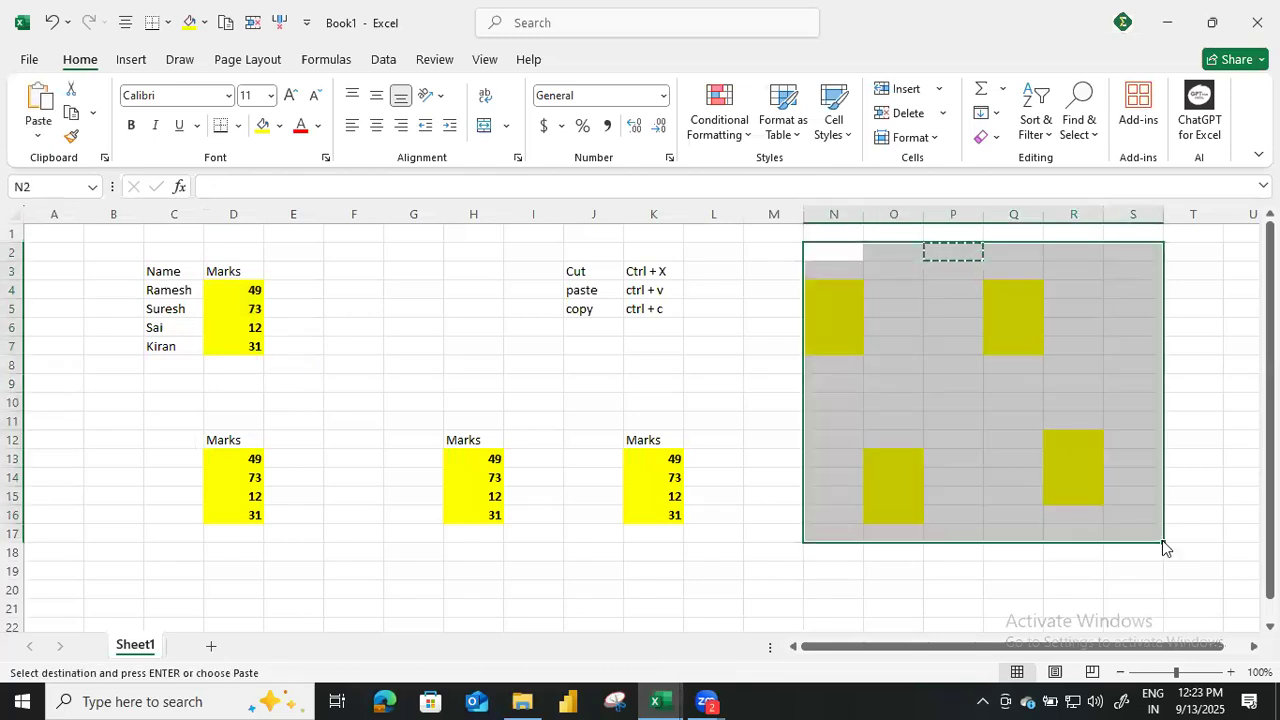
pyautogui.hotkey('ctrl', 'v')
# Set D11:M18 to No Fill and delete the Marks copies in that range.
pyautogui.moveTo(216, 424); pyautogui.dragTo(740, 554)
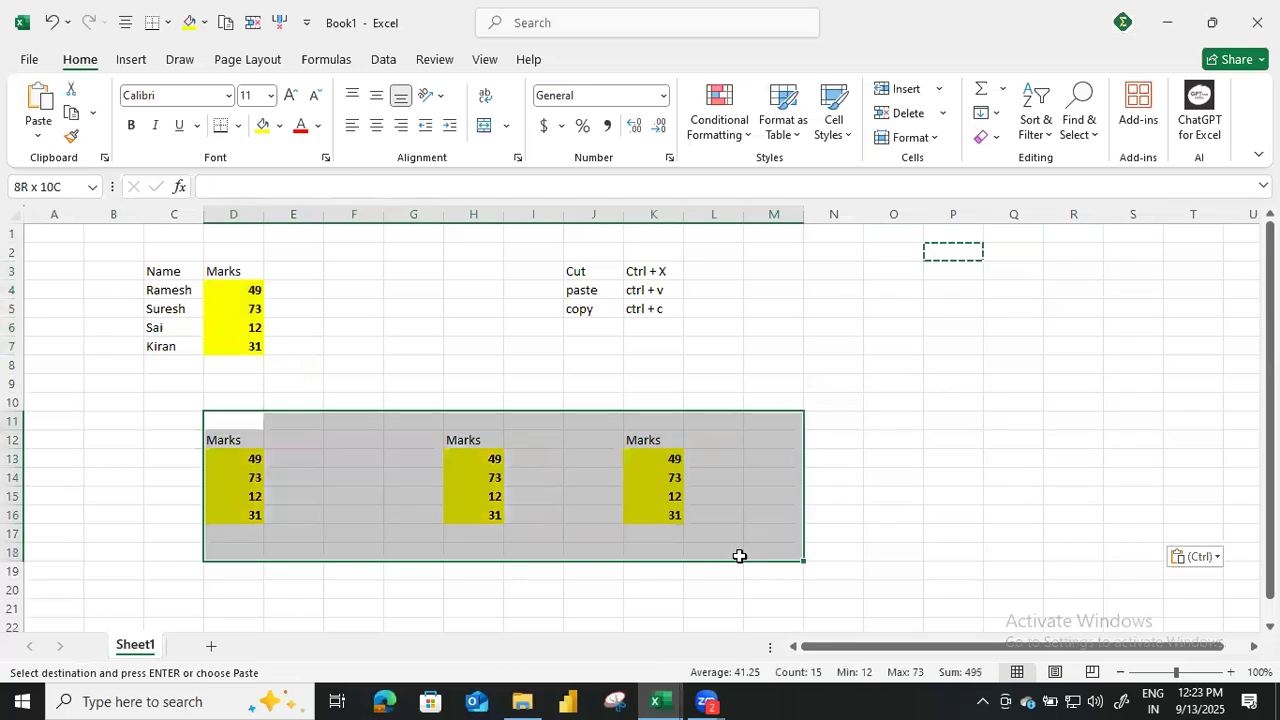
pyautogui.click(279, 125)
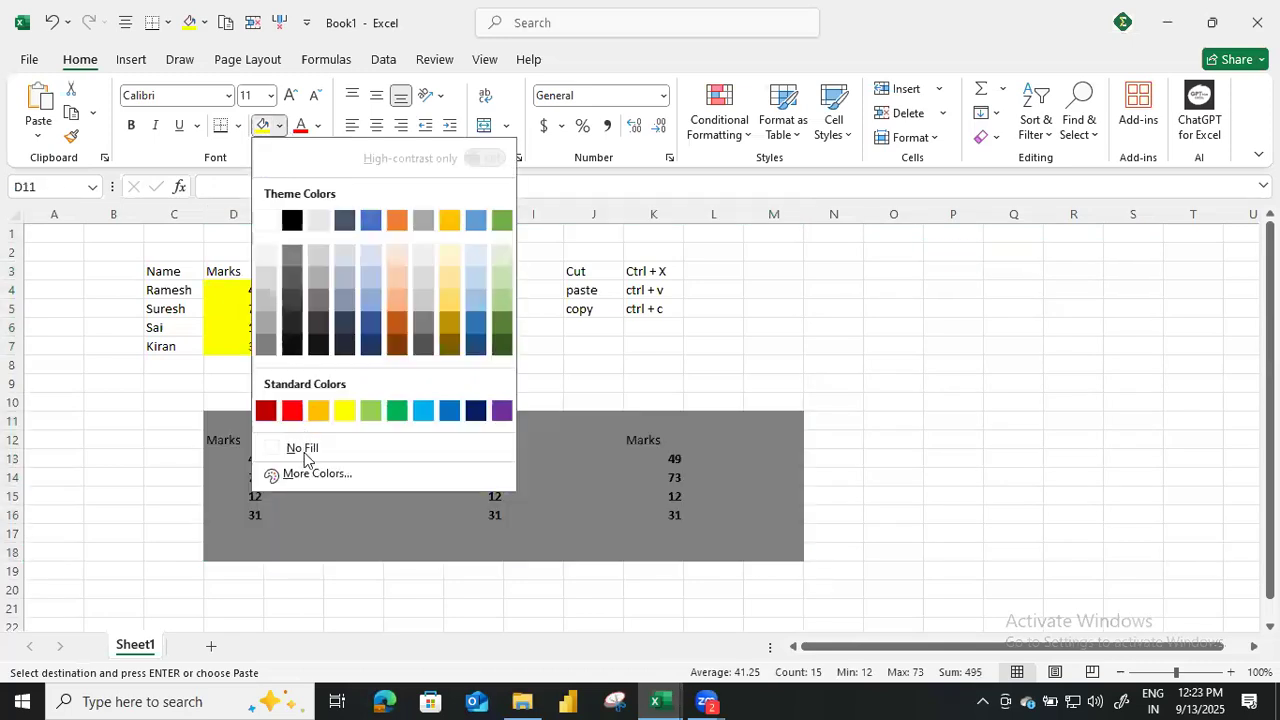
pyautogui.click(303, 449)
pyautogui.press('Delete')
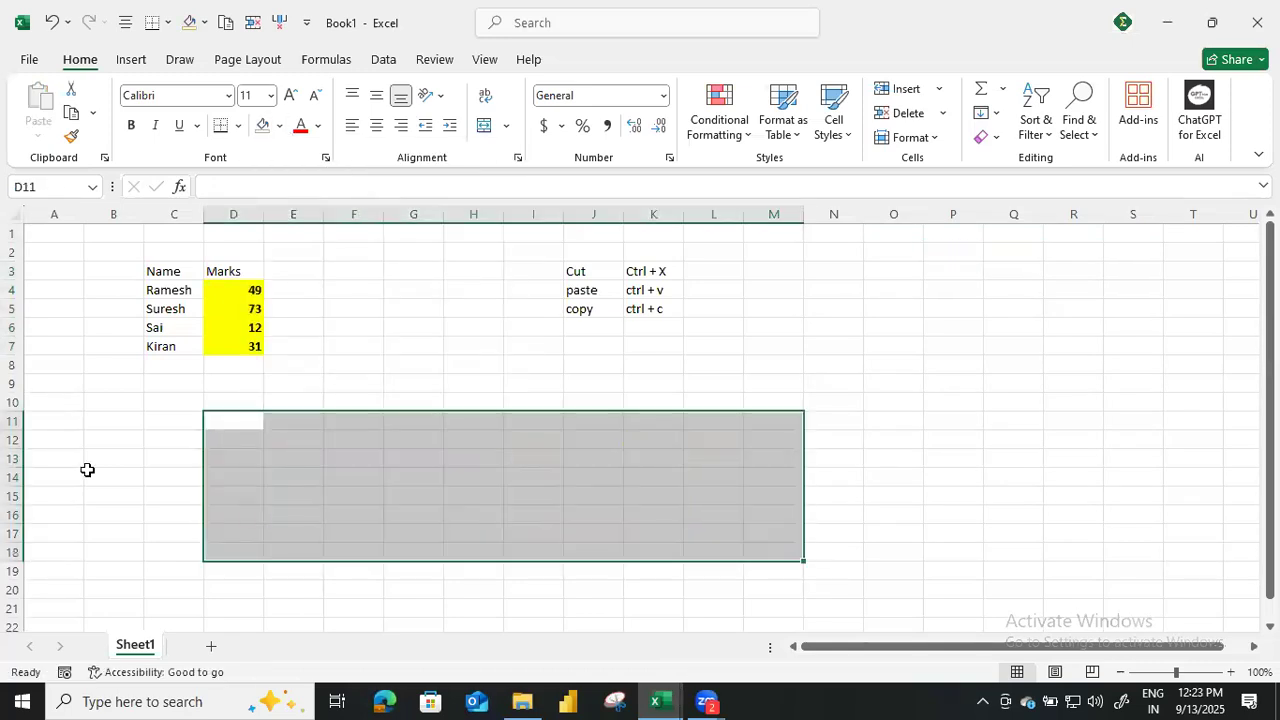
pyautogui.click(510, 474)
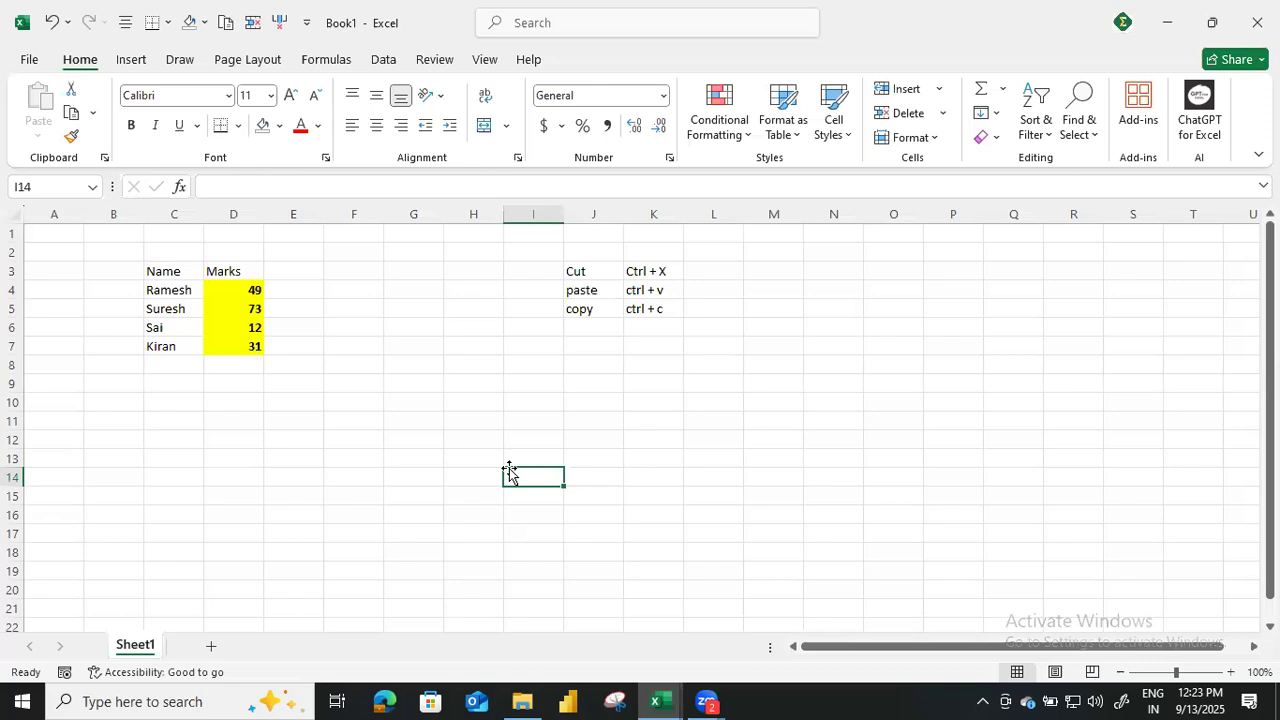
# Copy the formatted Marks column D3:D7 and paste it at F3.
pyautogui.moveTo(222, 272); pyautogui.dragTo(225, 352)
pyautogui.hotkey('ctrl', 'c')
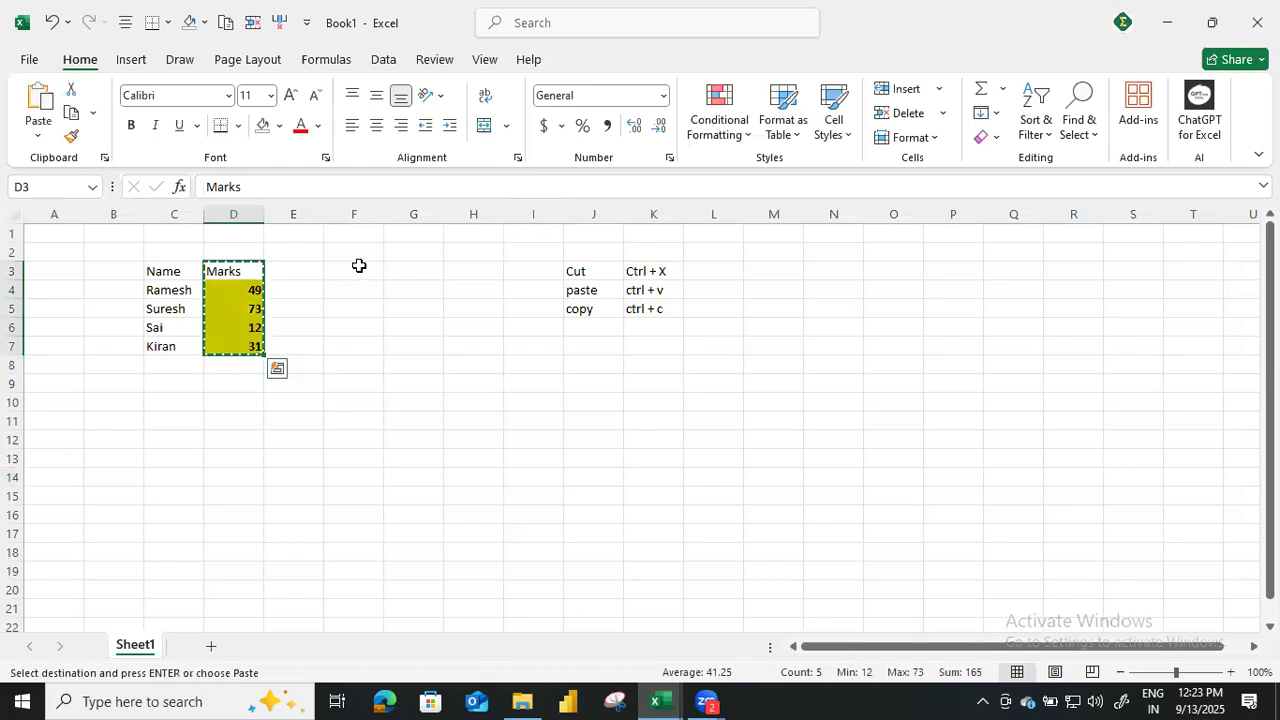
pyautogui.click(356, 268)
pyautogui.hotkey('ctrl', 'v')
pyautogui.click(224, 345)
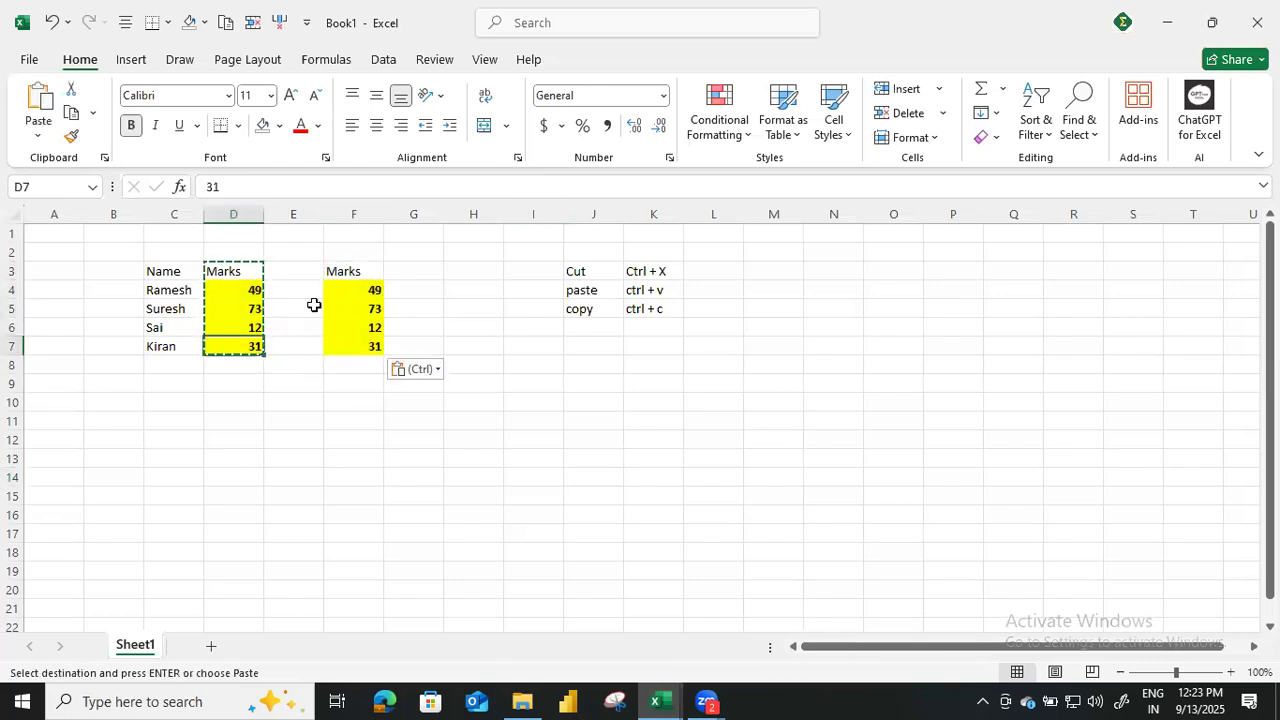
pyautogui.click(253, 295)
pyautogui.click(346, 288)
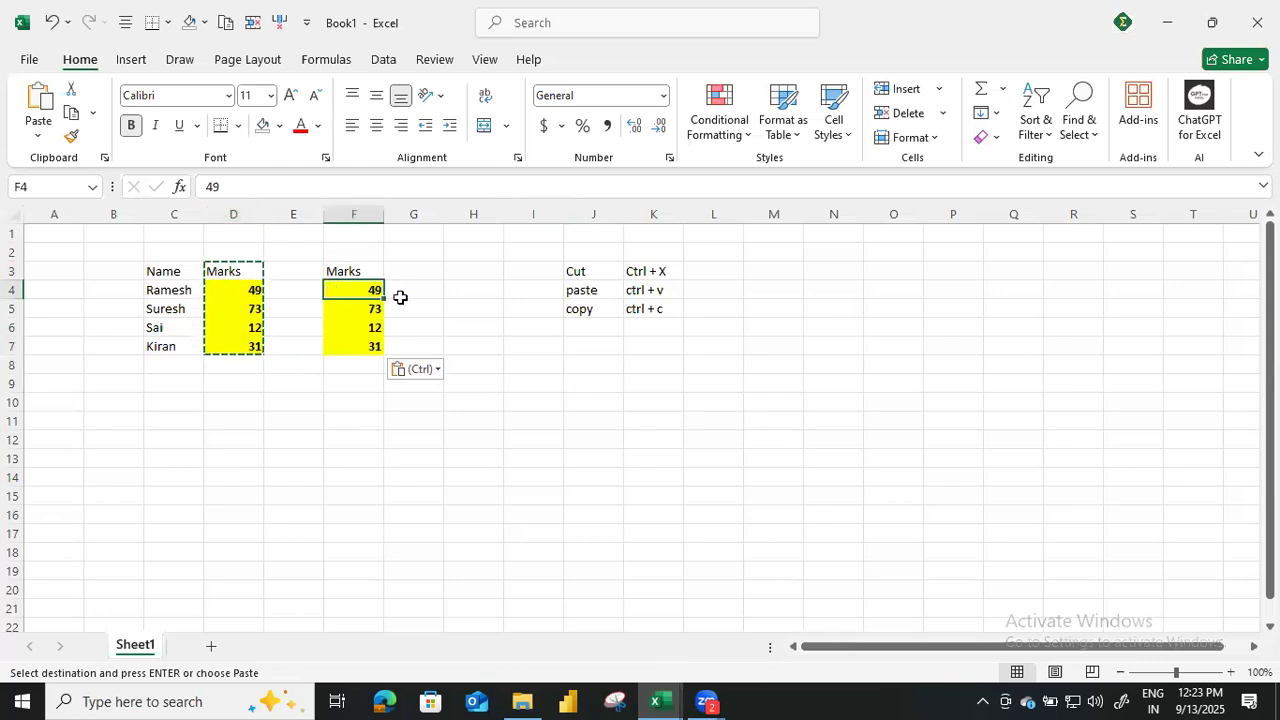
# Clear the bold and yellow fill from the Marks copy by pasting only the formats of blank cell G2 over F3:F8.
pyautogui.click(389, 251)
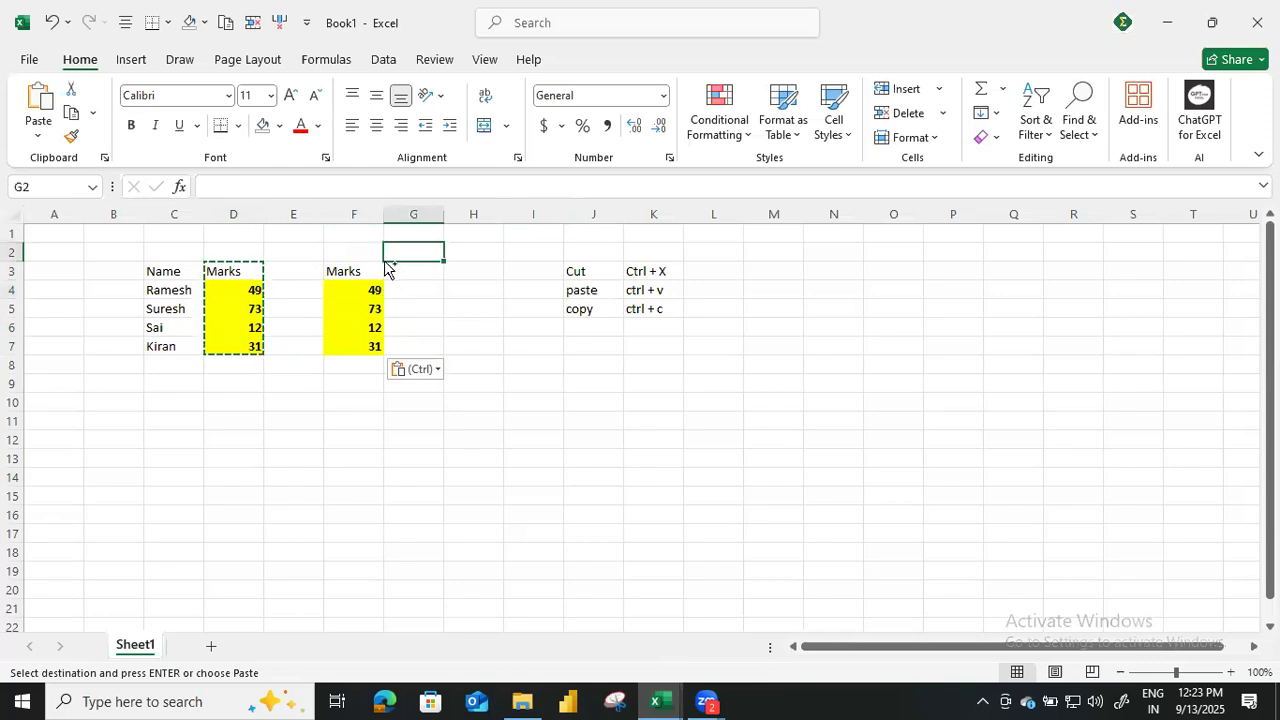
pyautogui.hotkey('ctrl', 'c')
pyautogui.moveTo(336, 274); pyautogui.dragTo(348, 354)
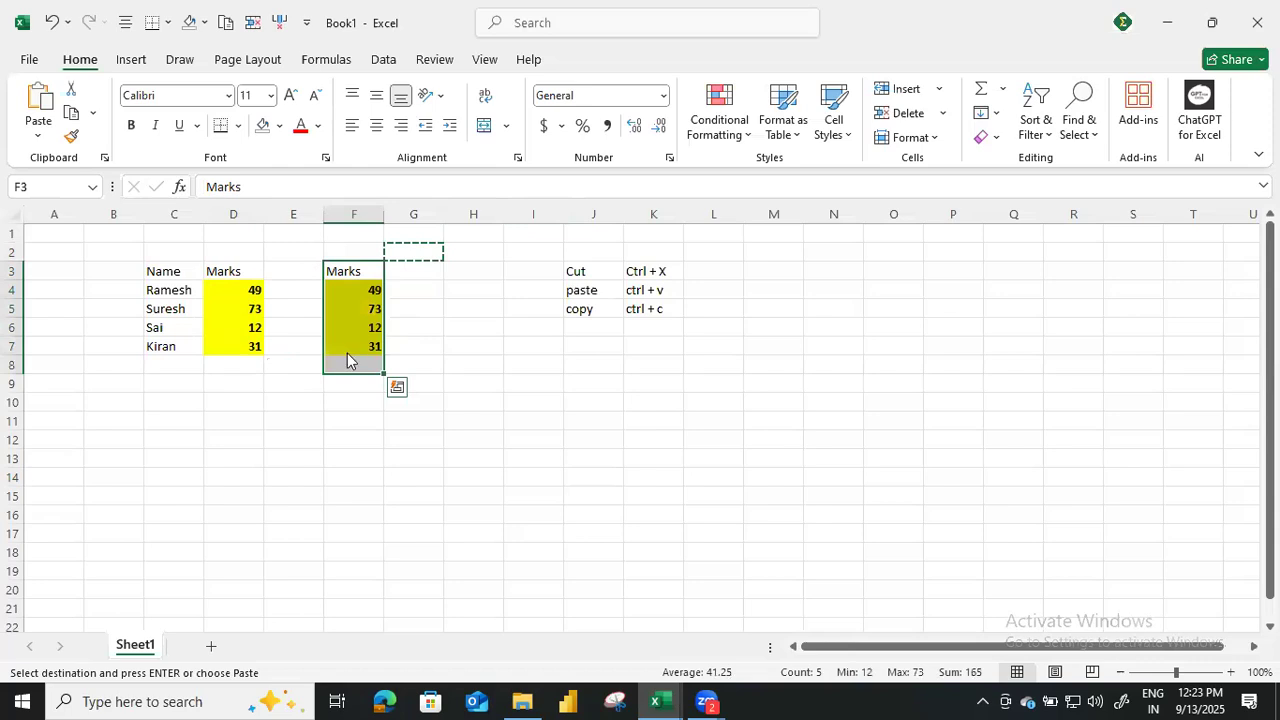
pyautogui.hotkey('ctrl', 'alt', 'v')
pyautogui.hotkey('alt', 't')
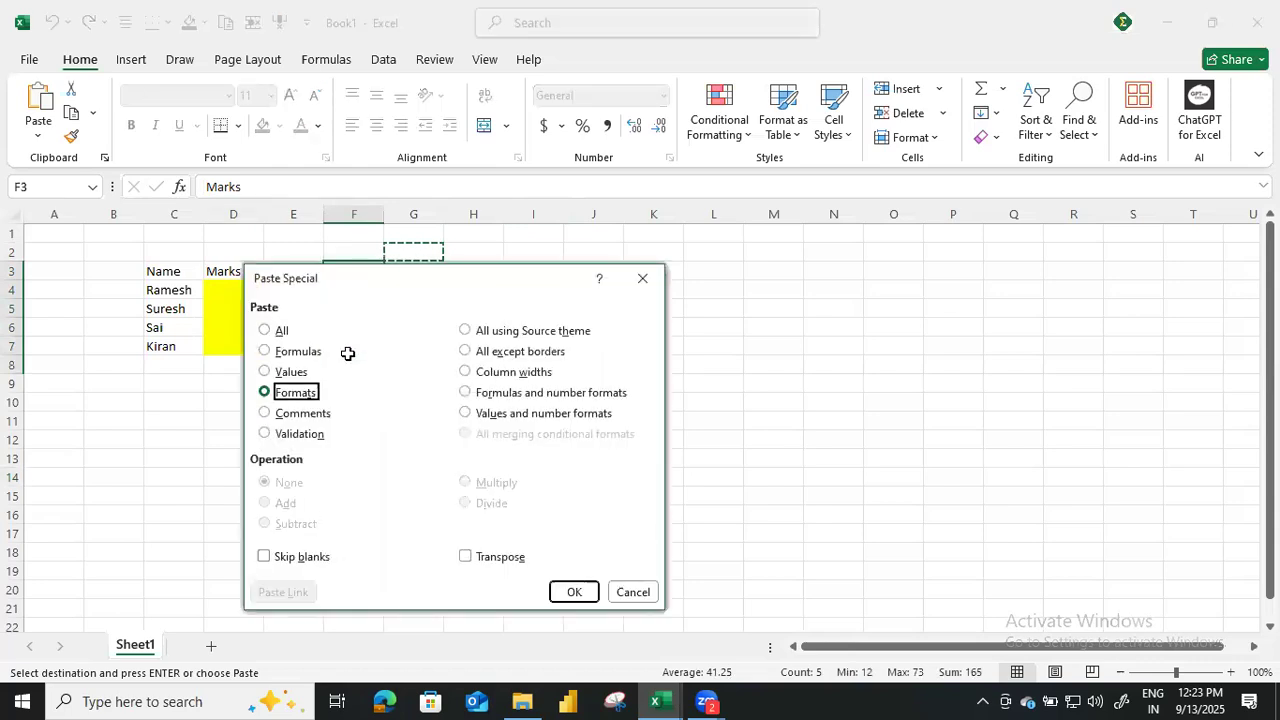
pyautogui.press('Return')
pyautogui.click(408, 437)
pyautogui.moveTo(355, 269); pyautogui.dragTo(349, 340)
pyautogui.press('Escape')
pyautogui.click(380, 438)
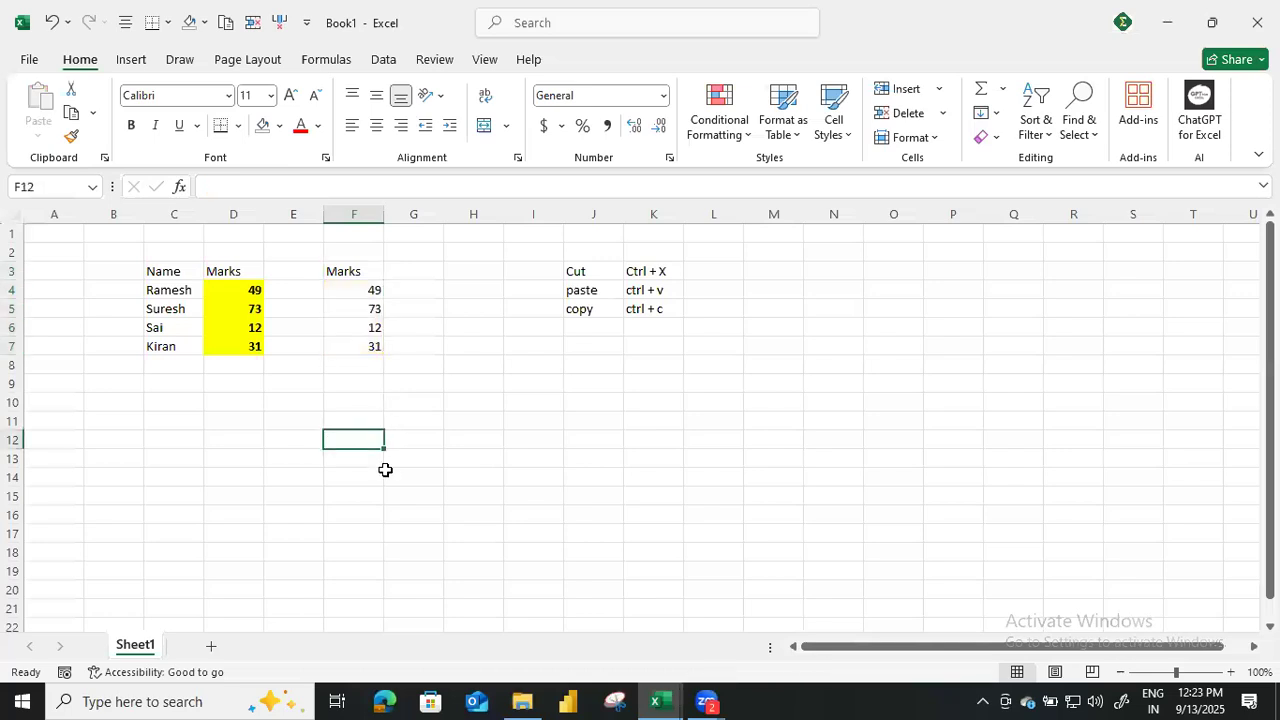
pyautogui.moveTo(229, 263); pyautogui.dragTo(241, 352)
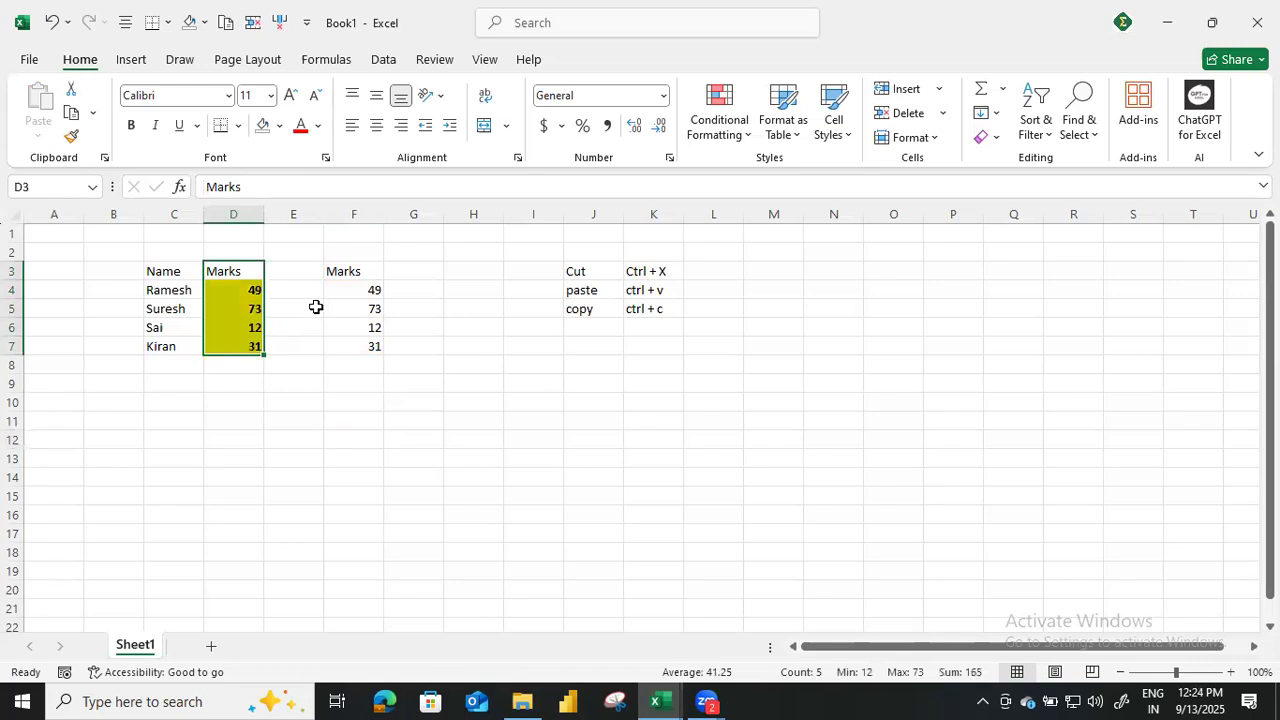
pyautogui.moveTo(357, 271); pyautogui.dragTo(389, 355)
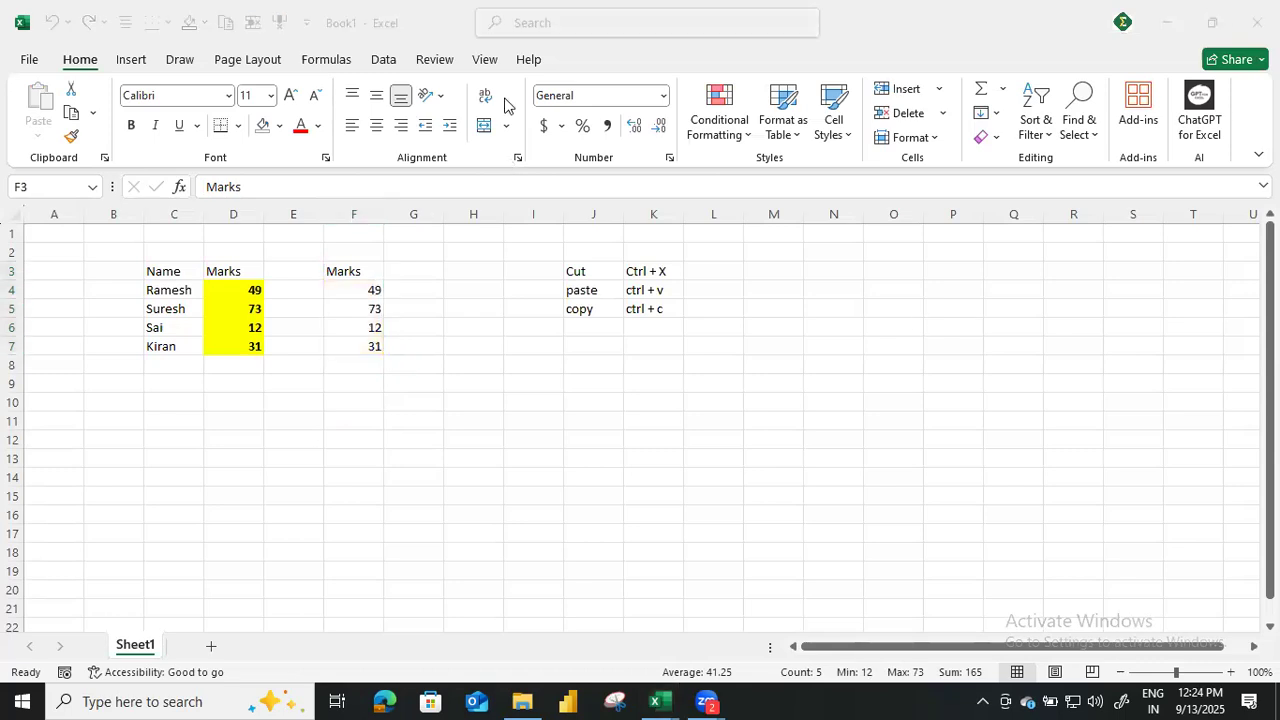
pyautogui.click(507, 387)
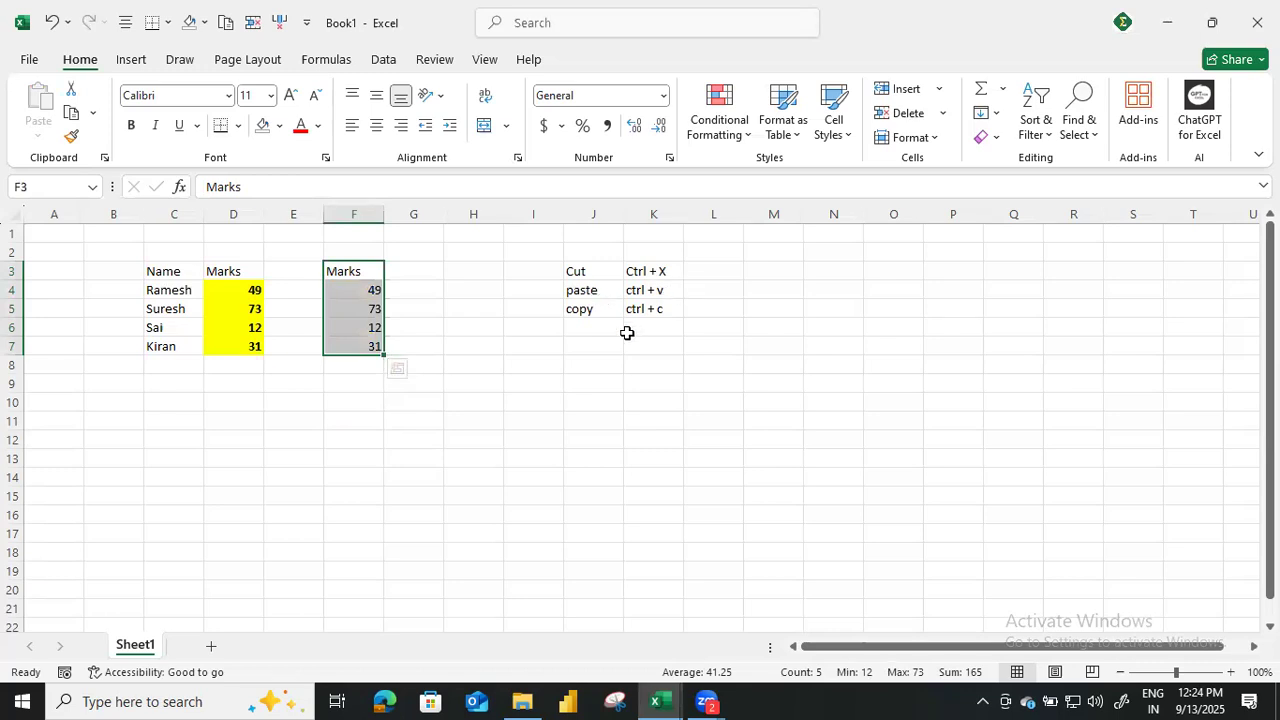
pyautogui.click(533, 424)
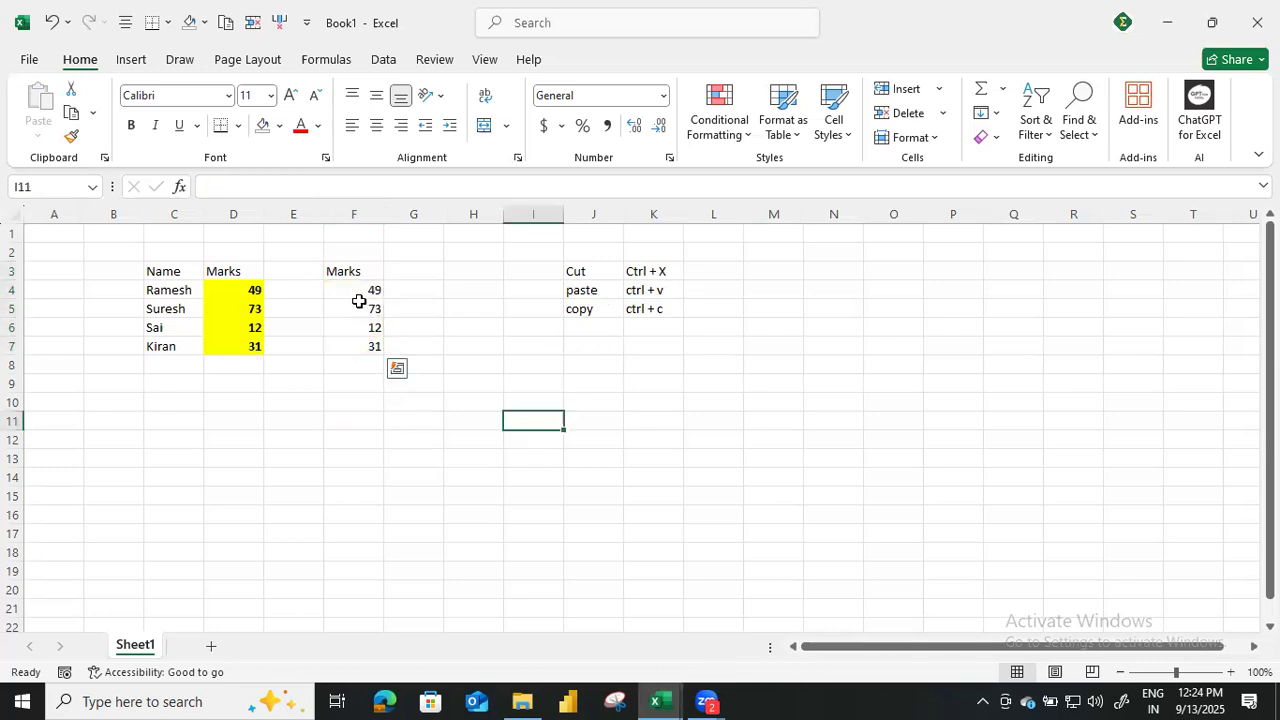
pyautogui.moveTo(366, 271); pyautogui.dragTo(366, 340)
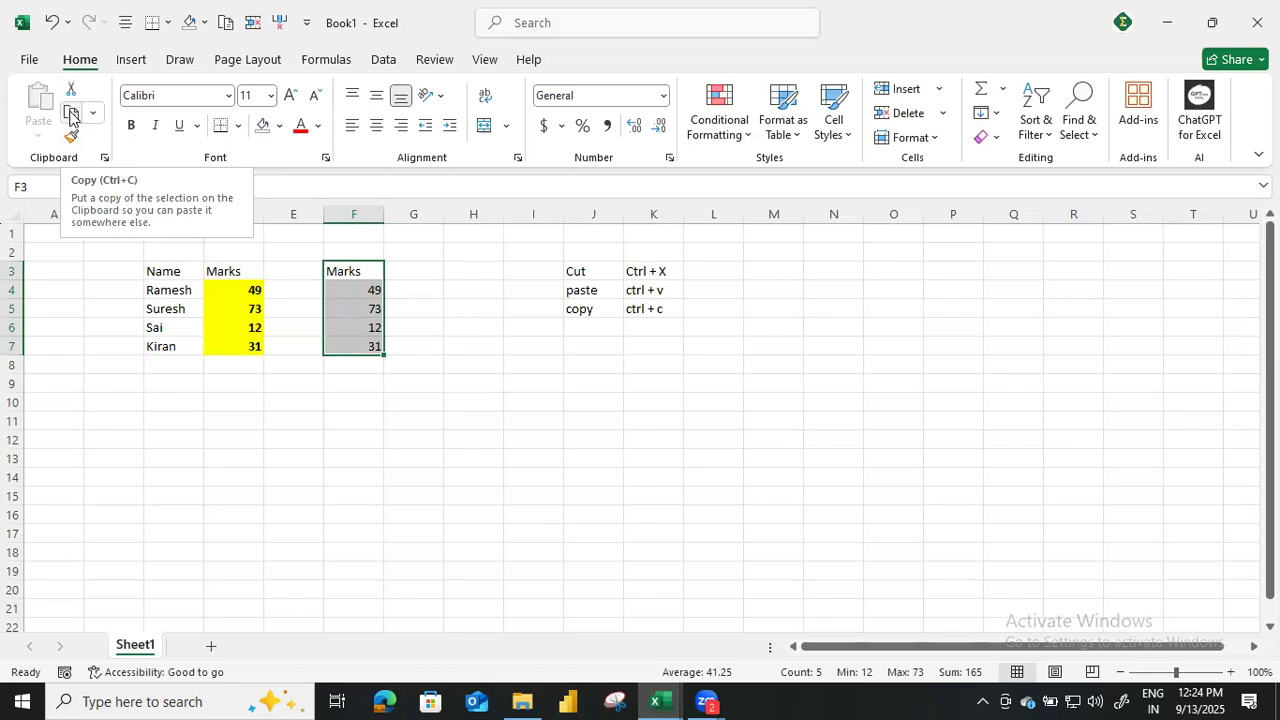
pyautogui.click(426, 309)
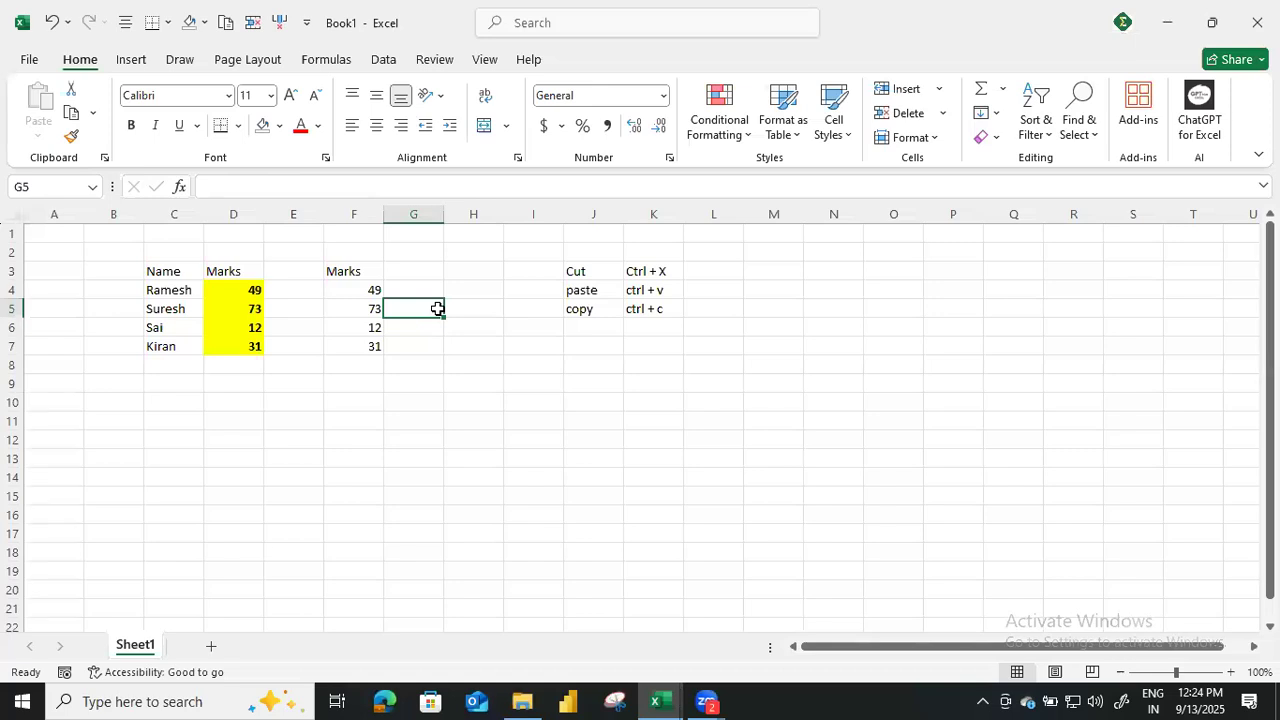
# Copy the formatted Marks column D3:D7 and paste it at D10.
pyautogui.moveTo(243, 272); pyautogui.dragTo(246, 345)
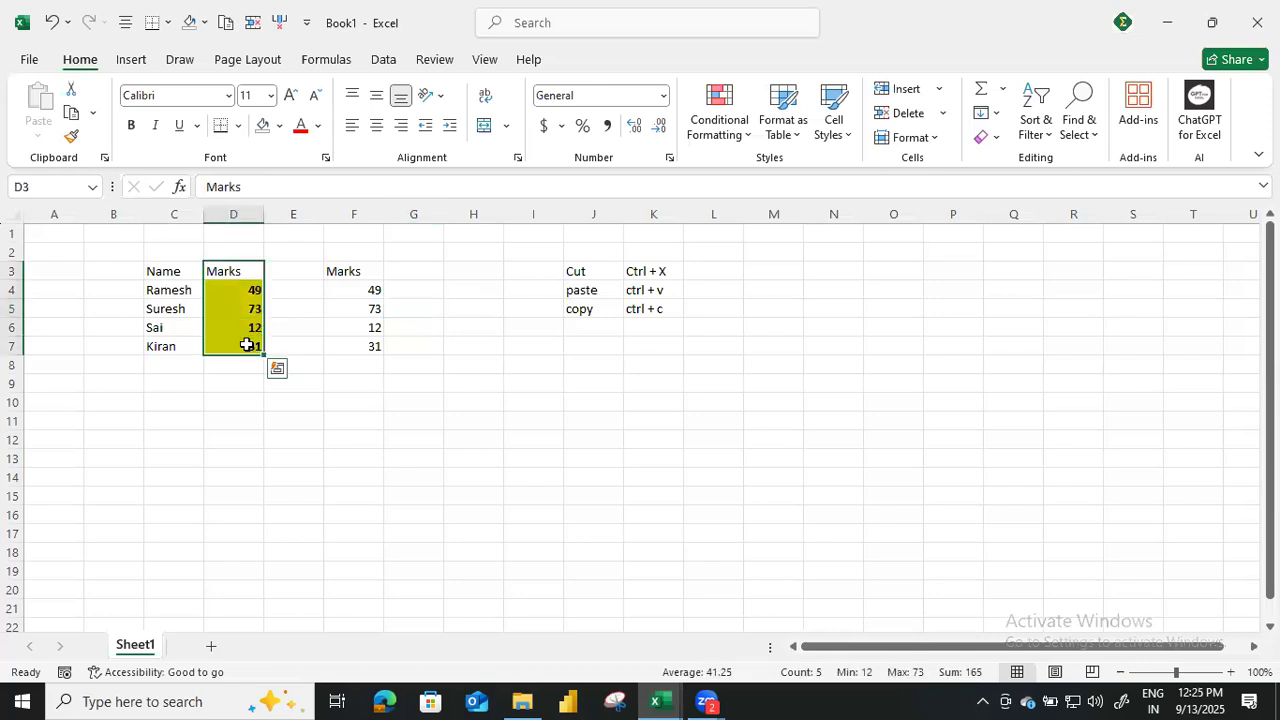
pyautogui.hotkey('ctrl', 'c')
pyautogui.click(243, 401)
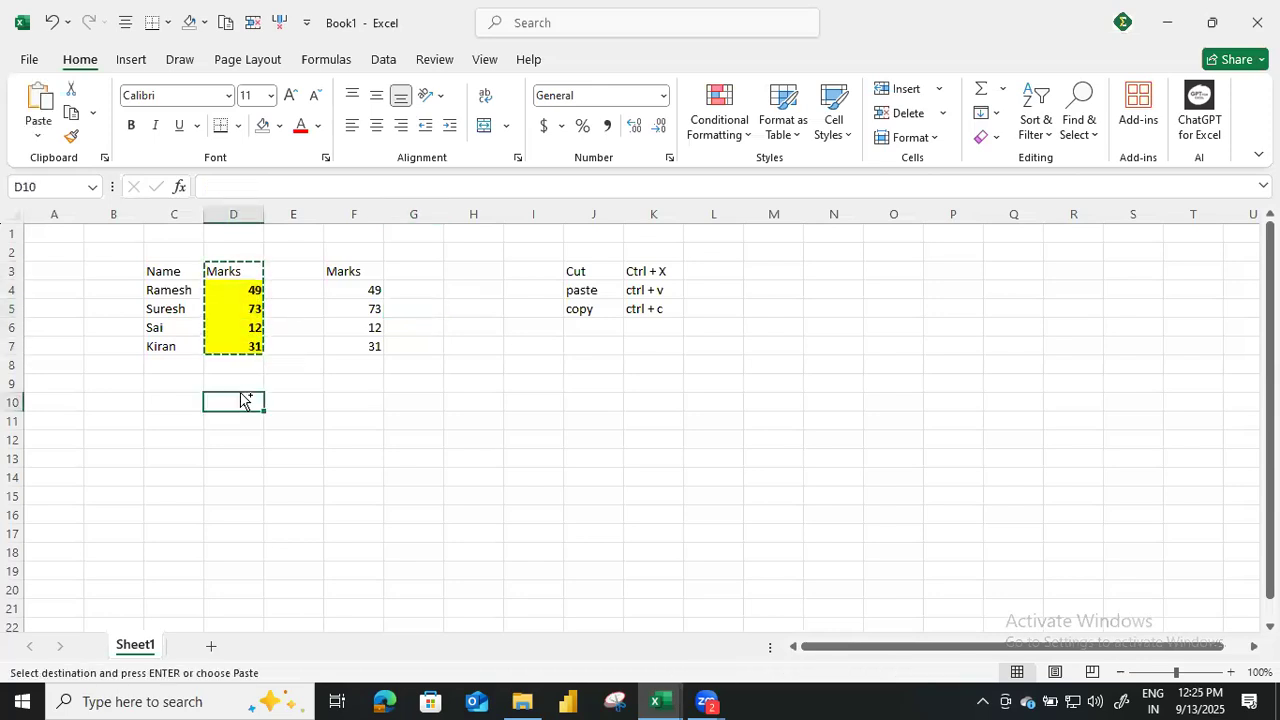
pyautogui.hotkey('ctrl', 'v')
pyautogui.press('Escape')
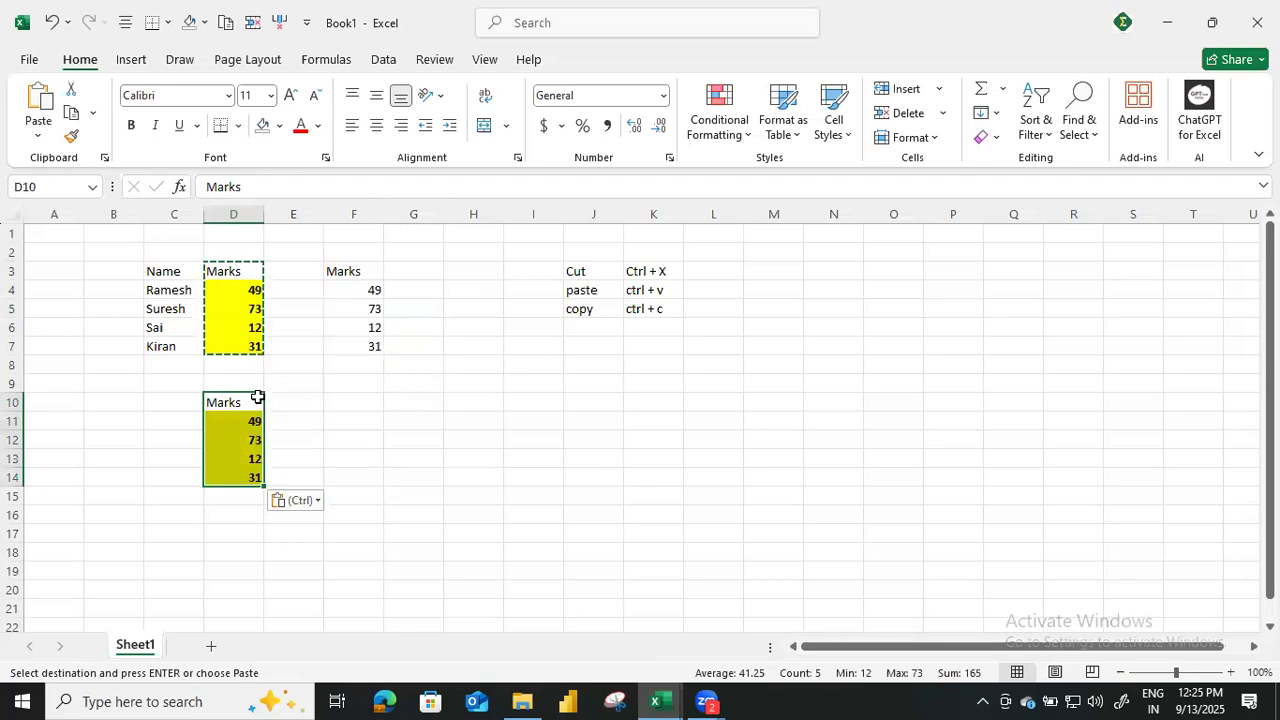
# Remove the bold and the yellow fill from the Marks copy in D10:D14.
pyautogui.moveTo(252, 401); pyautogui.dragTo(256, 484)
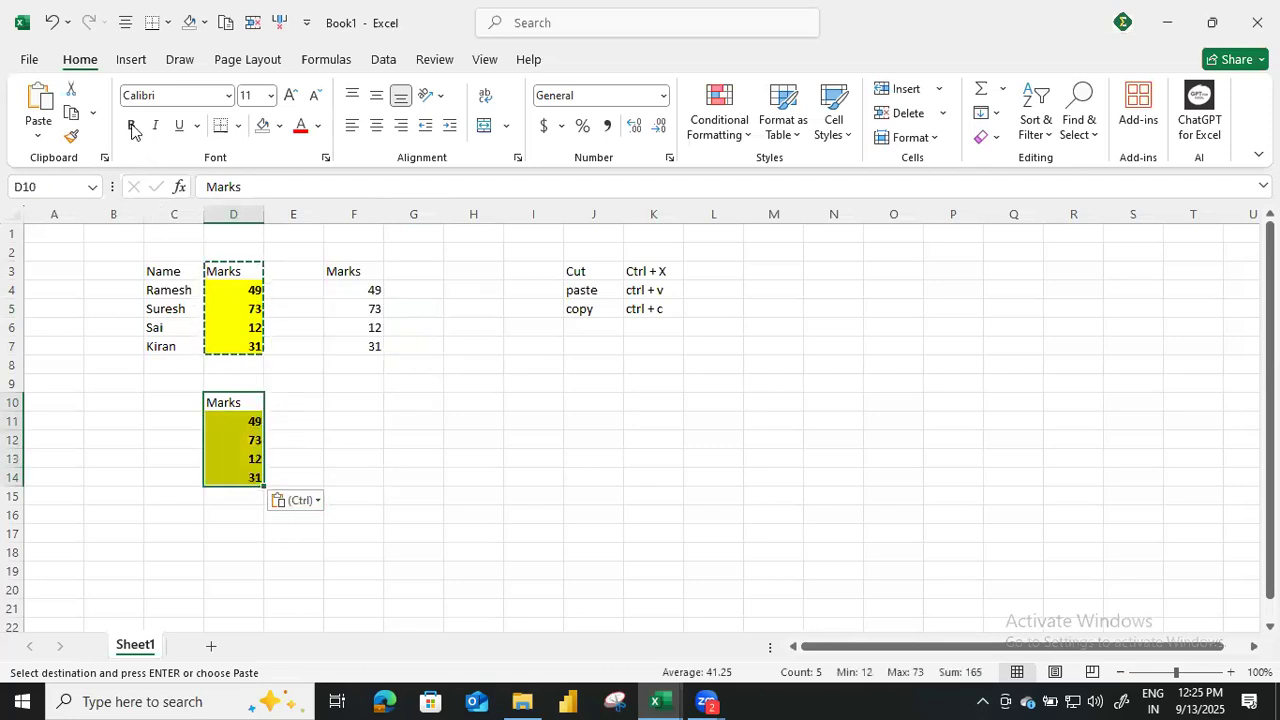
pyautogui.press('Escape')
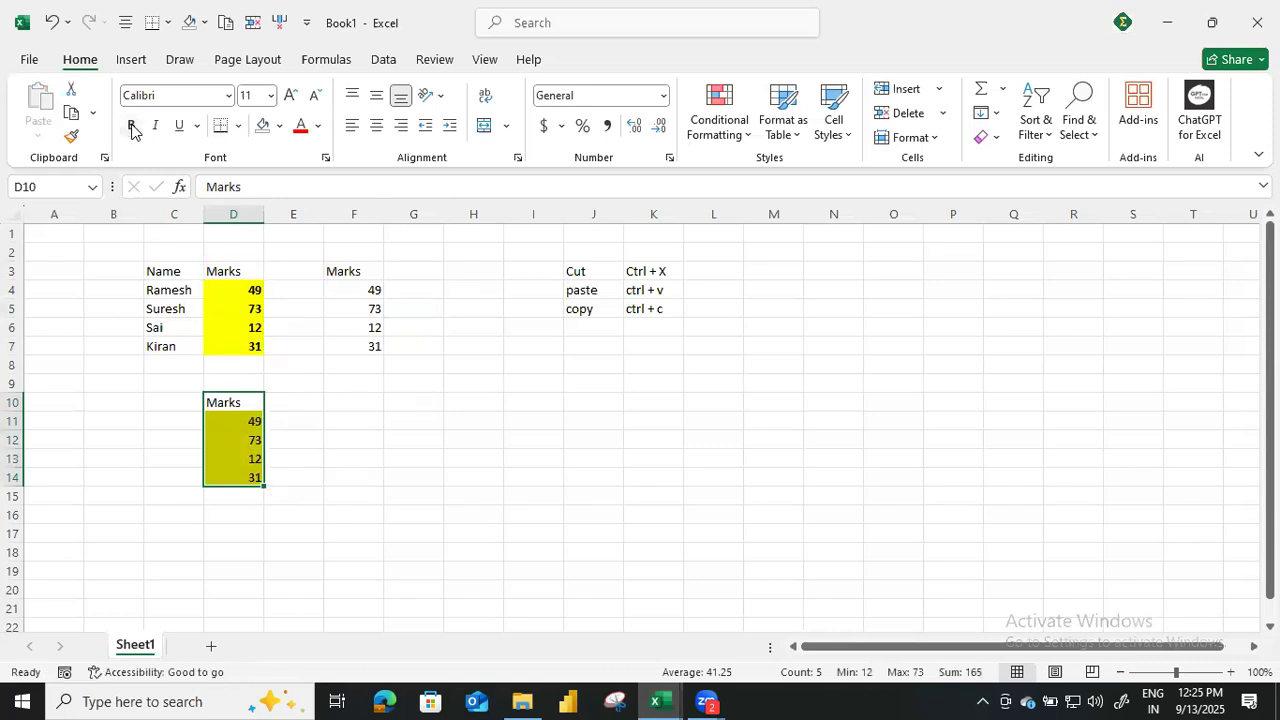
pyautogui.click(262, 126)
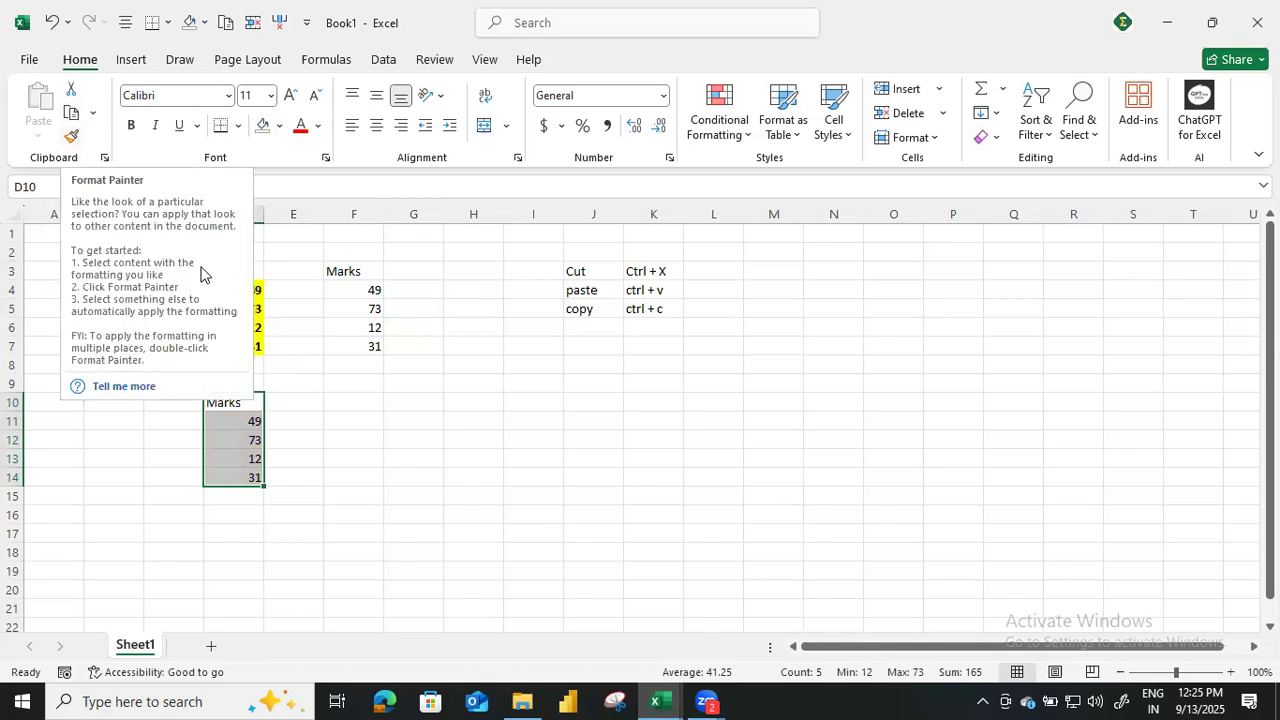
pyautogui.click(307, 311)
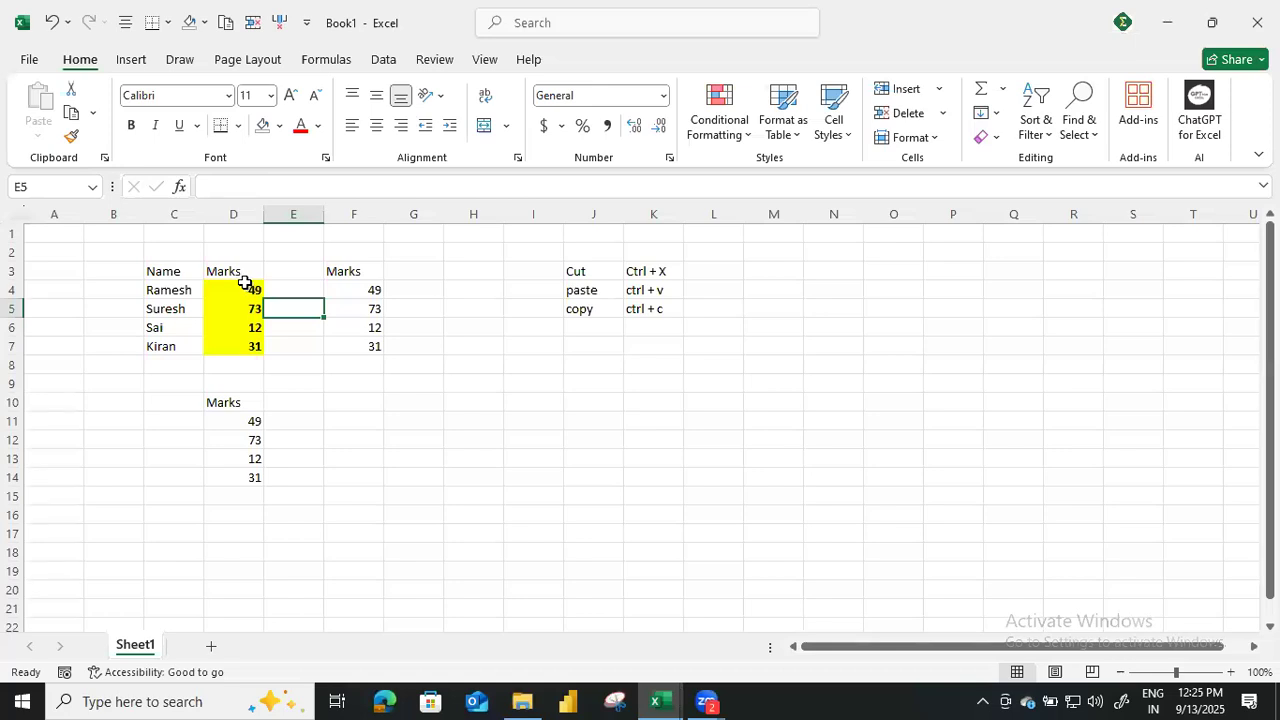
pyautogui.click(337, 272)
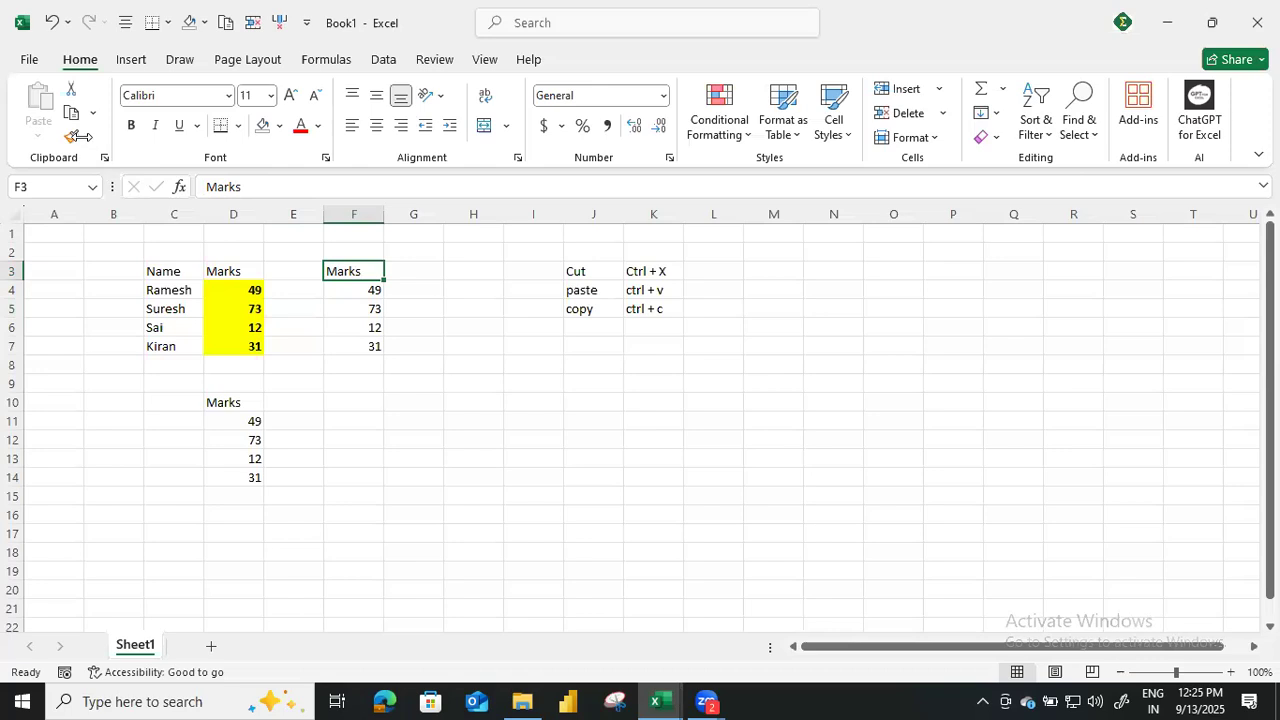
pyautogui.moveTo(318, 394); pyautogui.dragTo(295, 401)
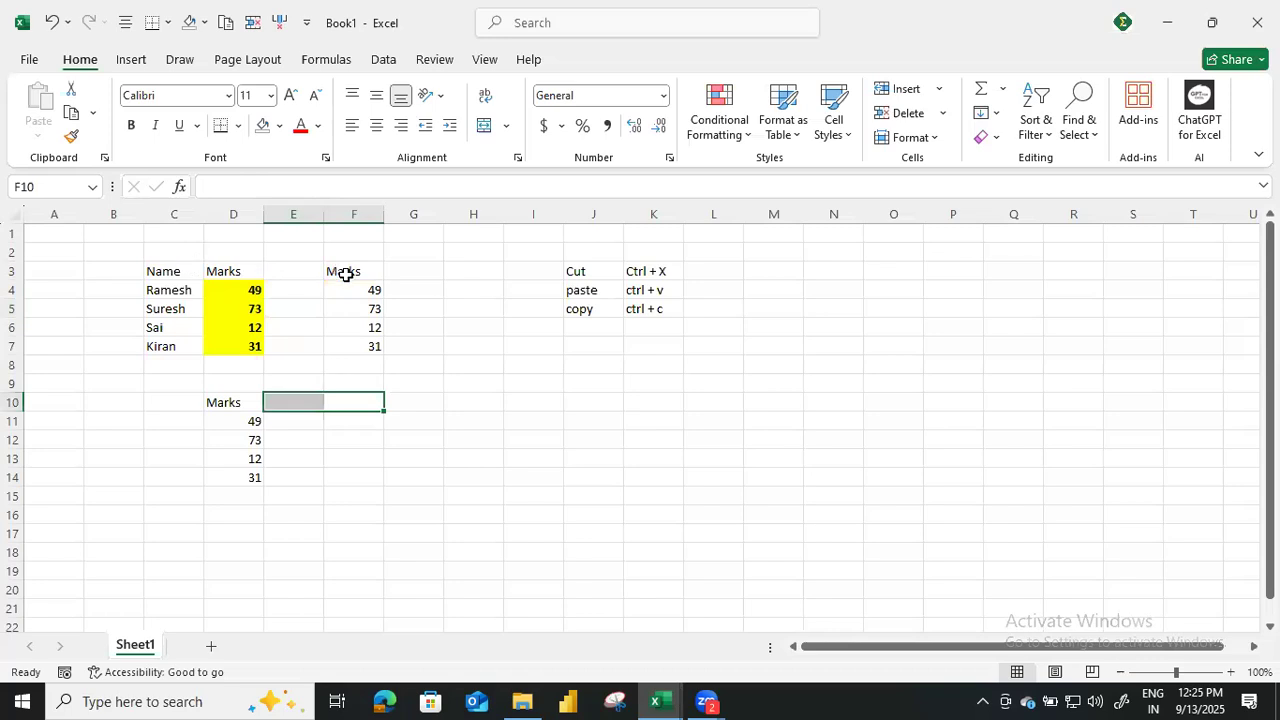
pyautogui.moveTo(256, 387); pyautogui.dragTo(257, 475)
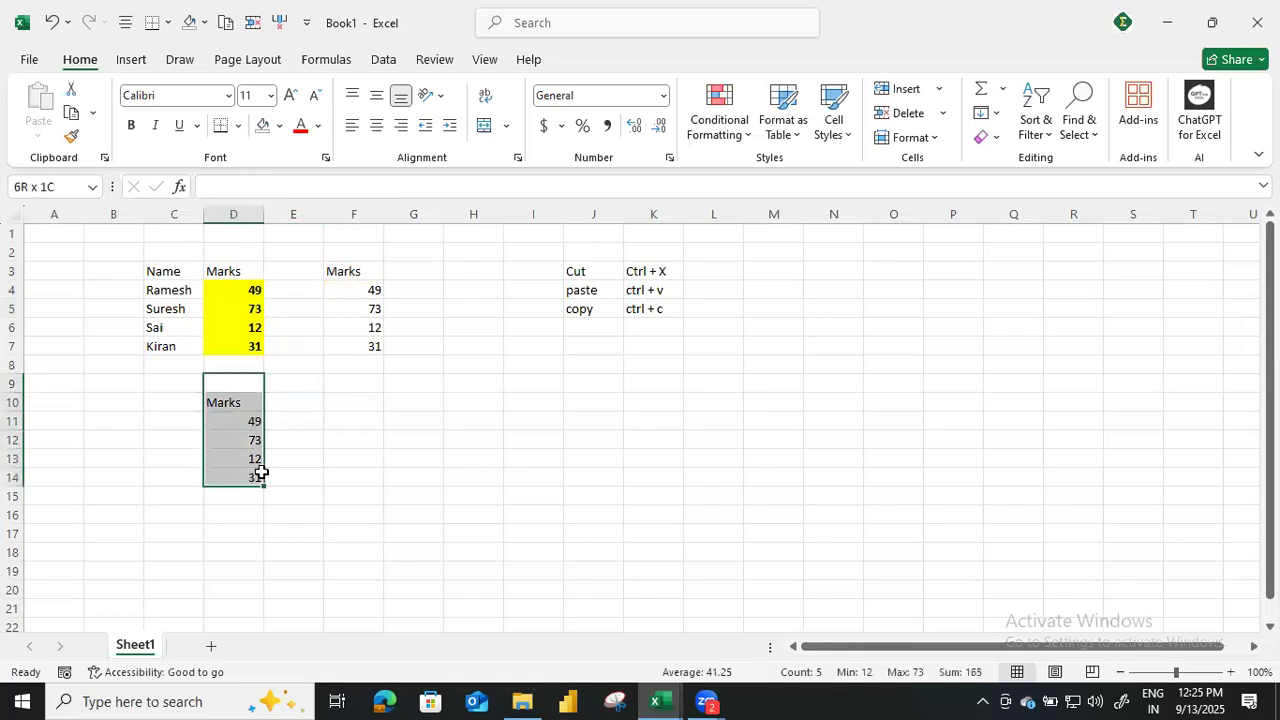
pyautogui.click(271, 379)
pyautogui.moveTo(248, 385); pyautogui.dragTo(266, 478)
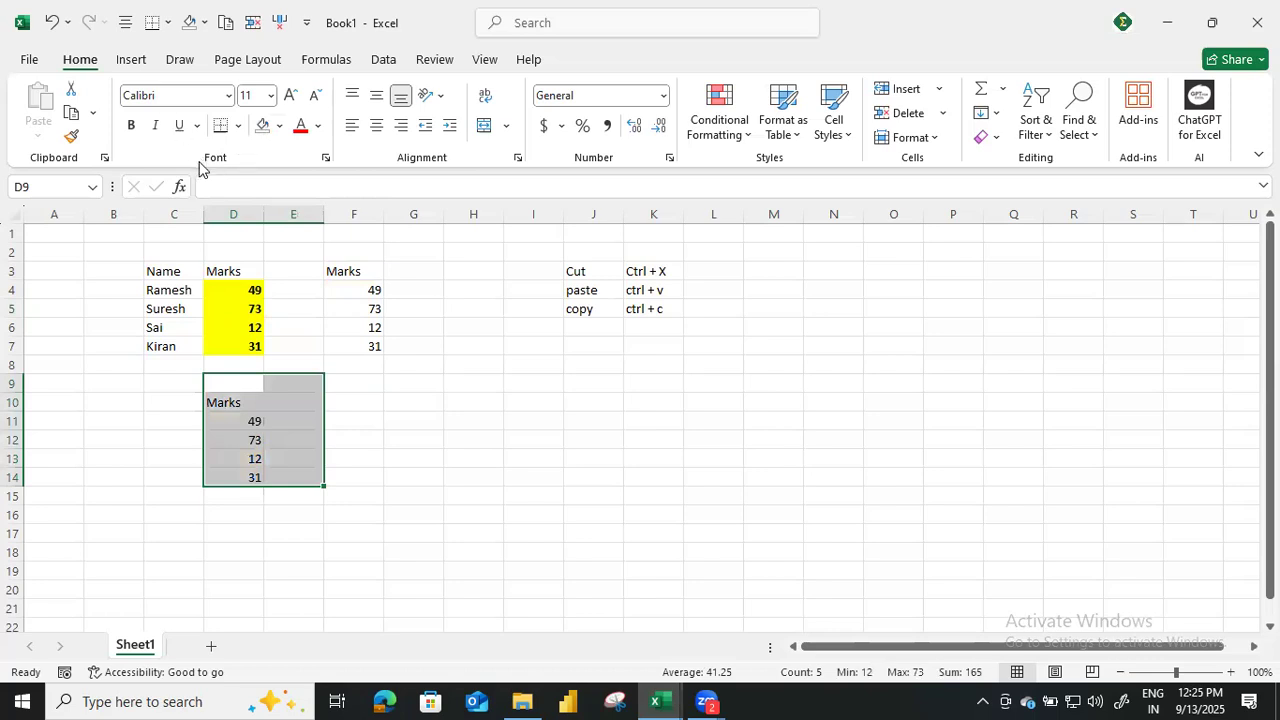
pyautogui.click(332, 417)
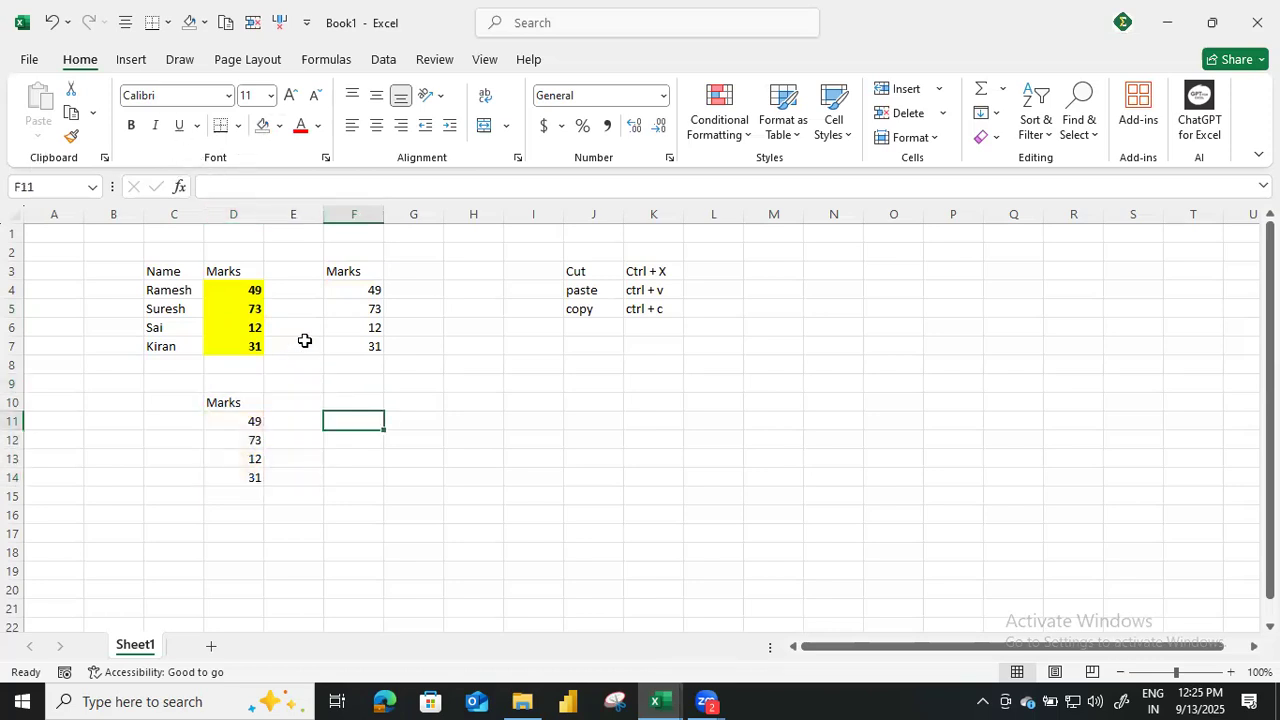
pyautogui.click(342, 272)
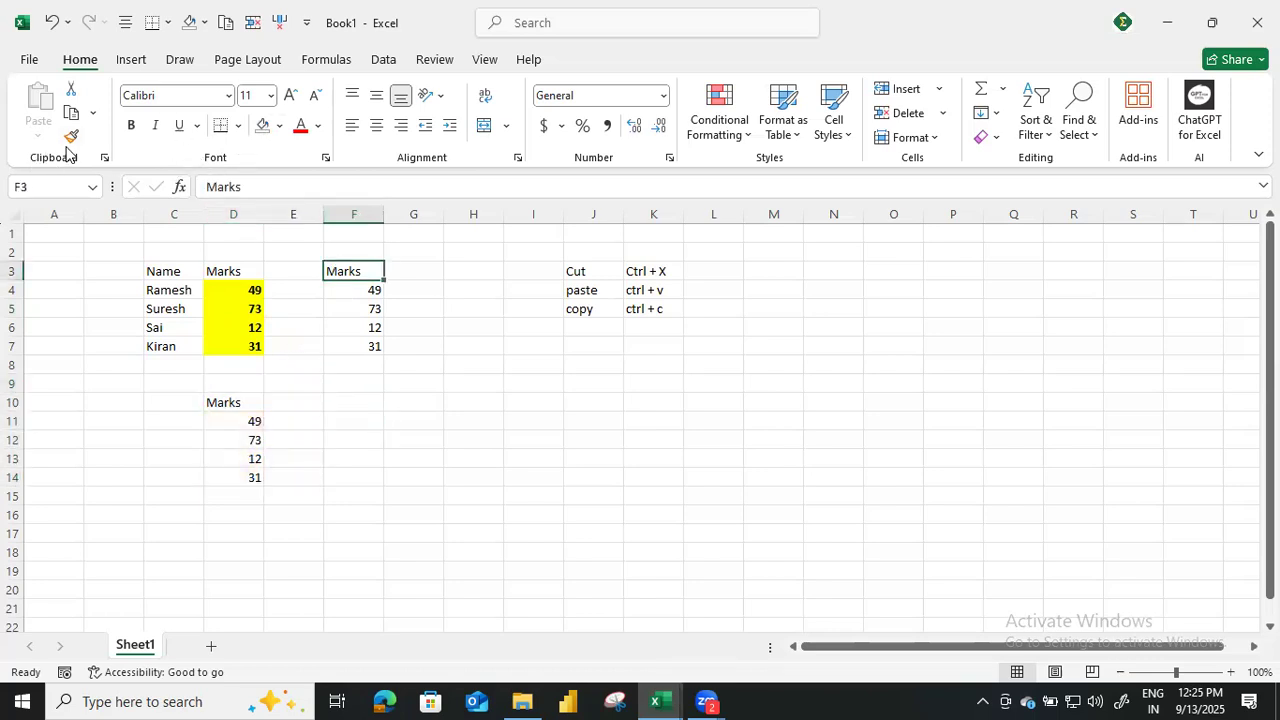
pyautogui.click(310, 384)
pyautogui.moveTo(173, 402)
pyautogui.mouseDown()
pyautogui.moveTo(623, 486)
pyautogui.moveTo(481, 356)
pyautogui.mouseUp()
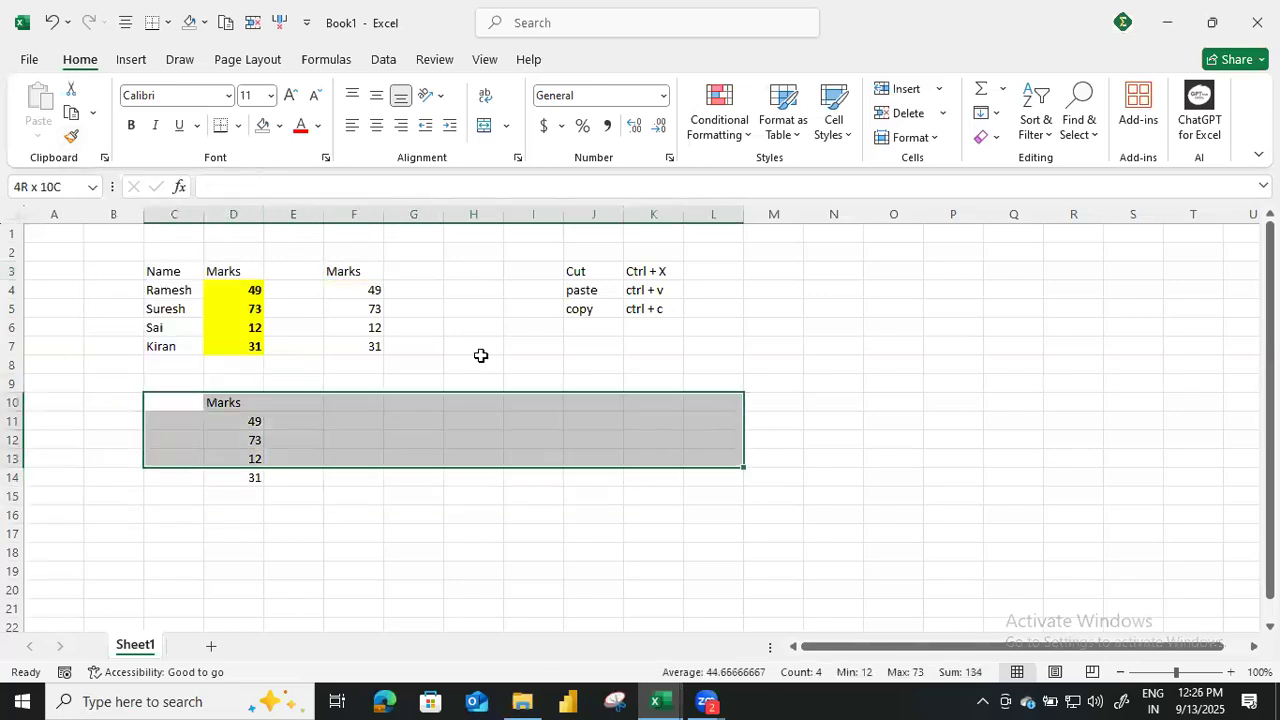
# Delete the contents of F3:F9 and D10:D16 to remove both Marks copies.
pyautogui.moveTo(337, 271); pyautogui.dragTo(694, 357)
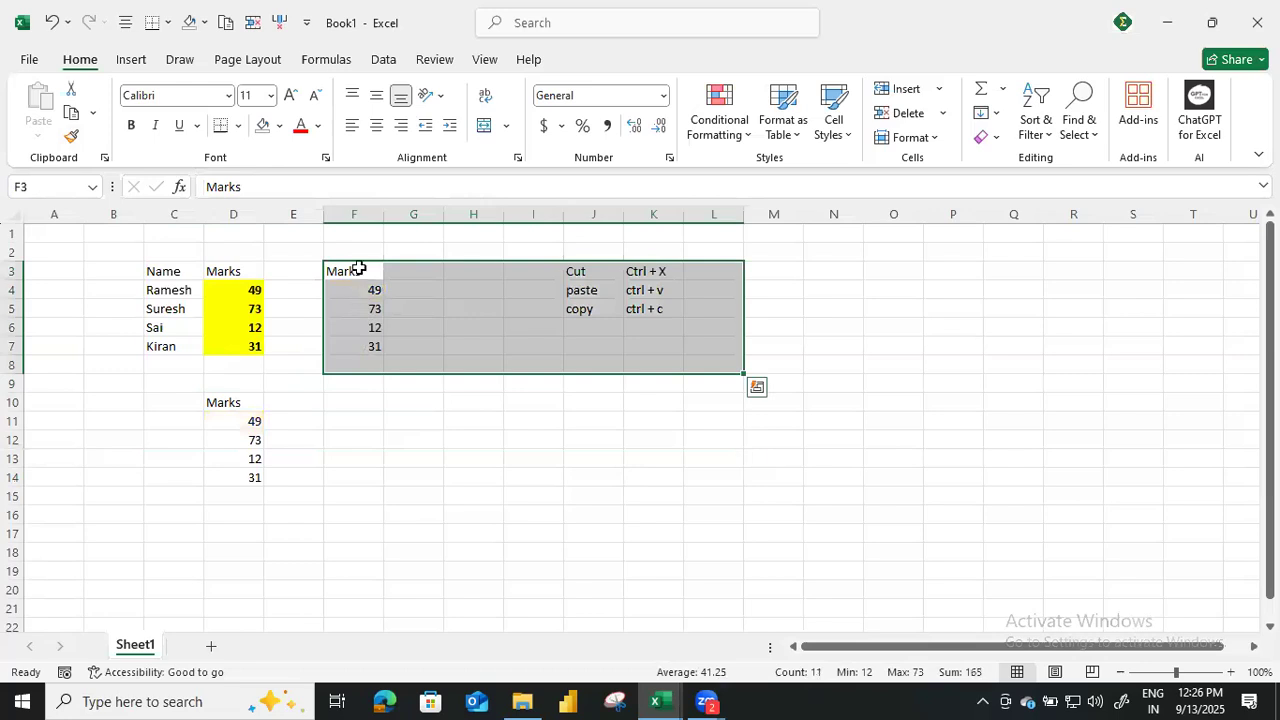
pyautogui.moveTo(358, 269); pyautogui.dragTo(354, 374)
pyautogui.press('Delete')
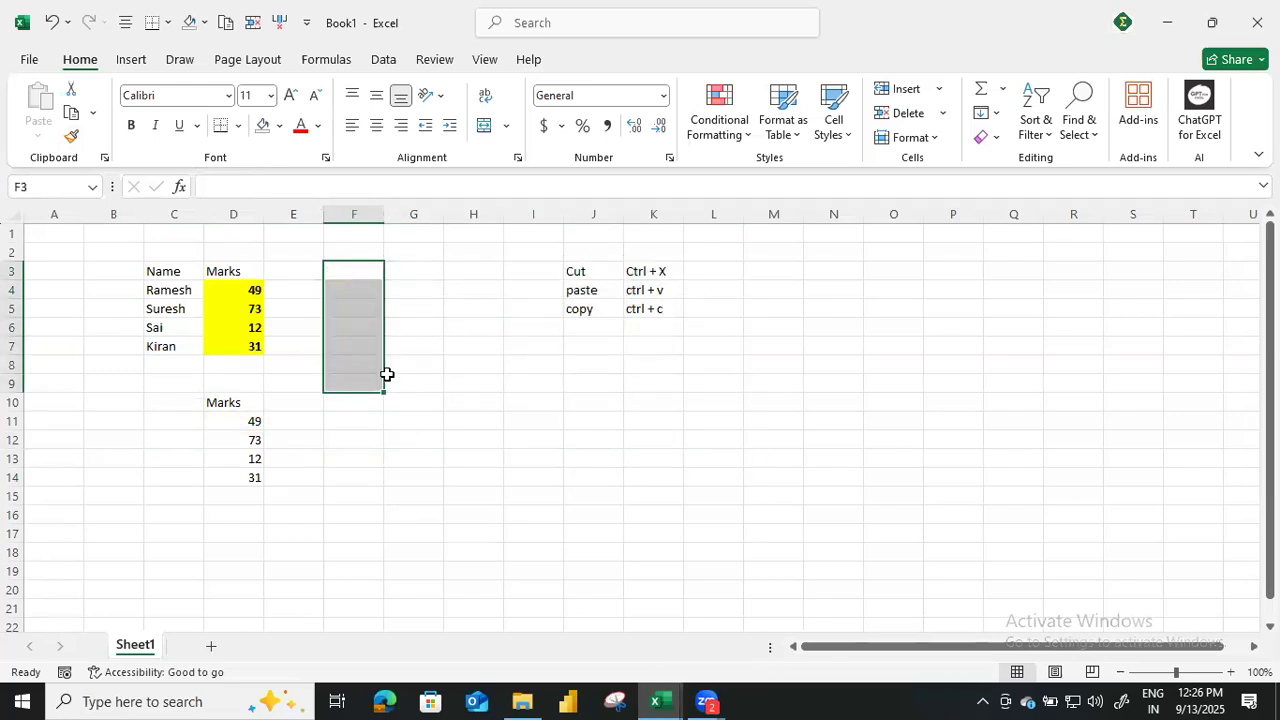
pyautogui.moveTo(209, 403); pyautogui.dragTo(251, 508)
pyautogui.press('Delete')
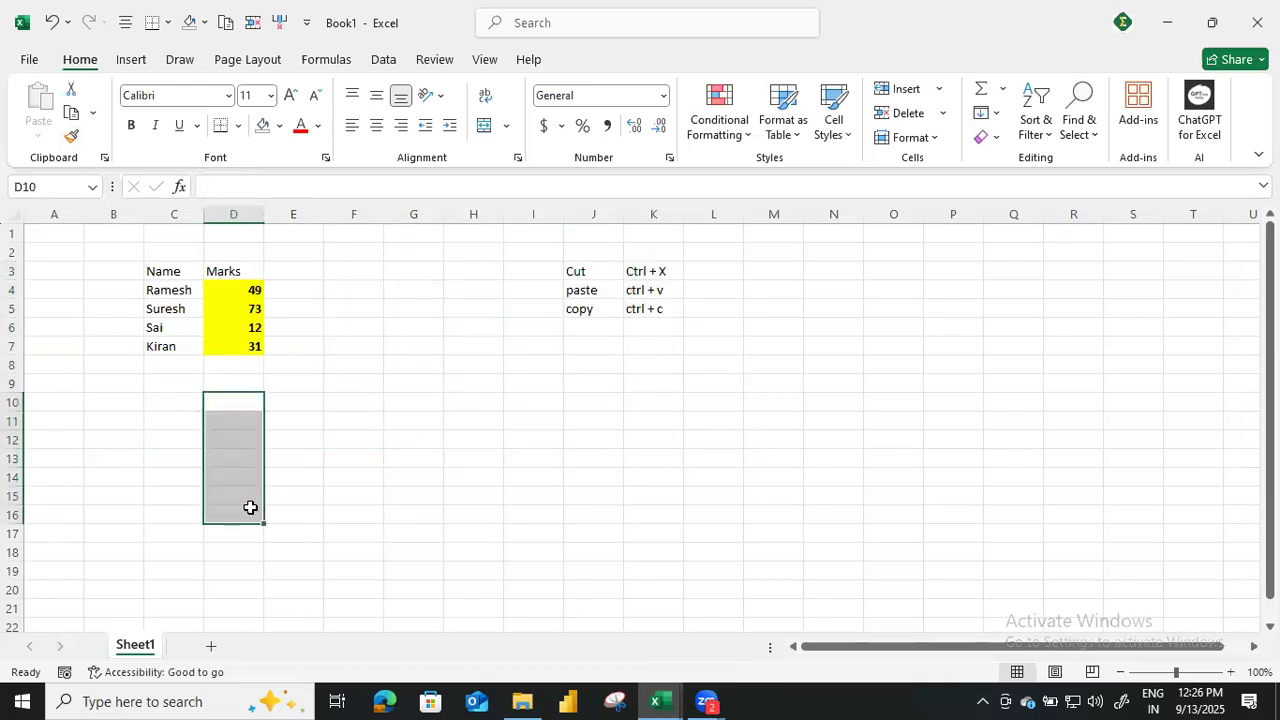
# Copy the Marks column D3:D7, paste it at F3 and undo the paste.
pyautogui.moveTo(249, 271); pyautogui.dragTo(250, 350)
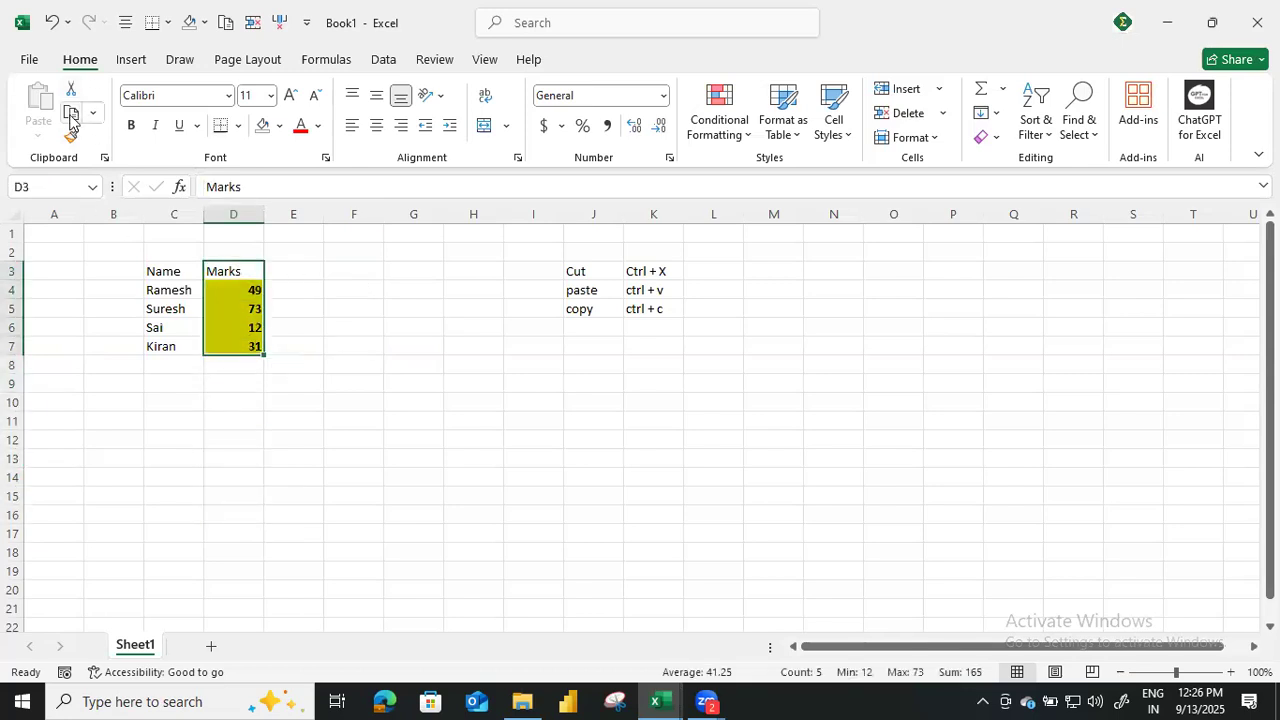
pyautogui.click(71, 119)
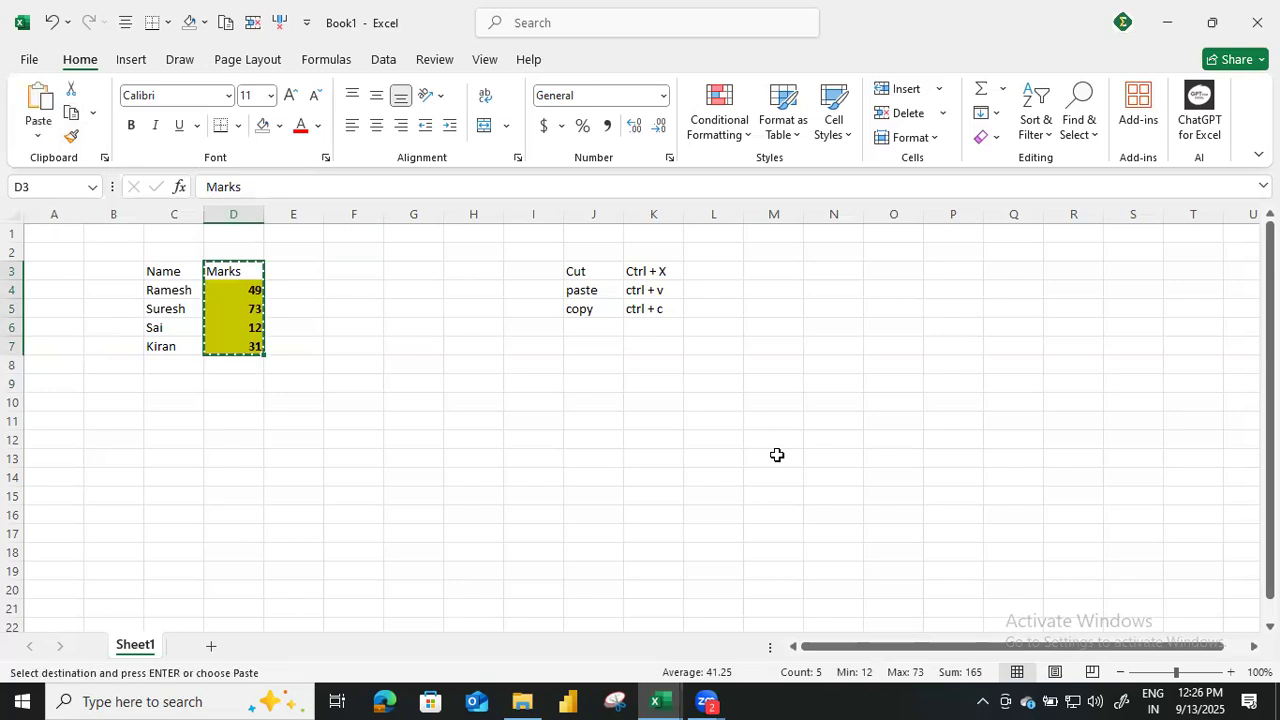
pyautogui.click(361, 270)
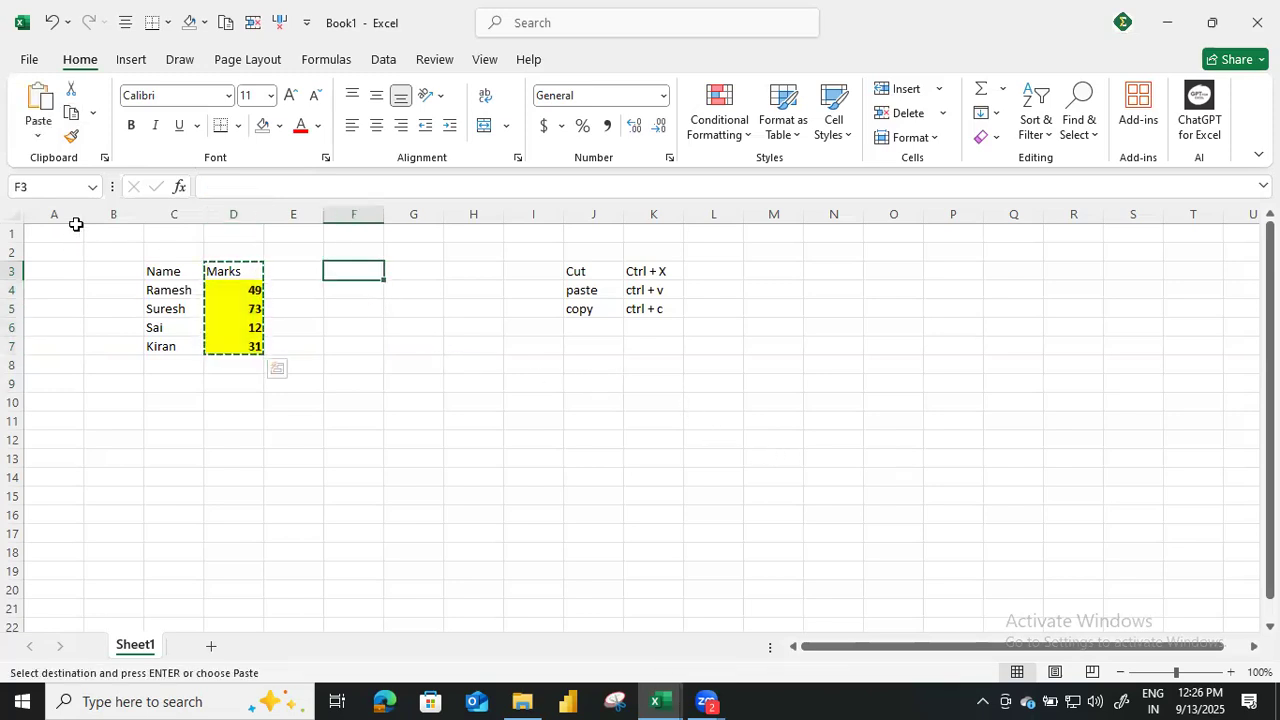
pyautogui.click(40, 96)
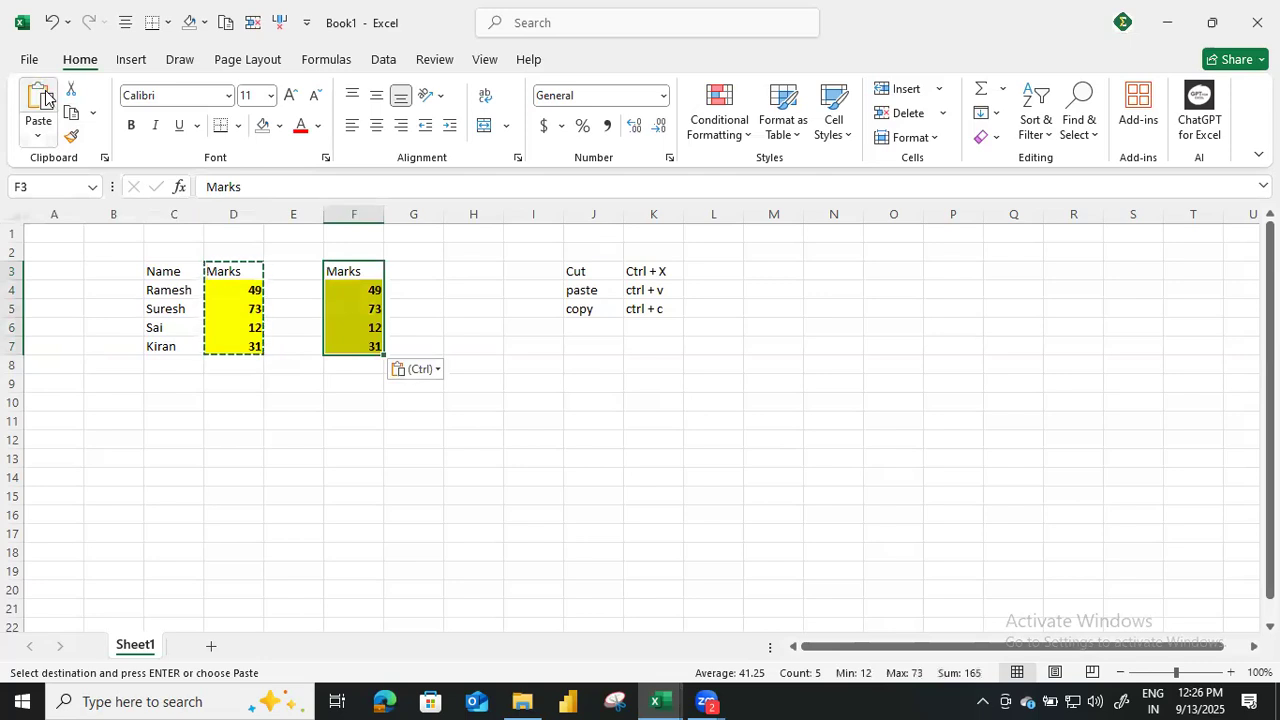
pyautogui.hotkey('ctrl', 'z')
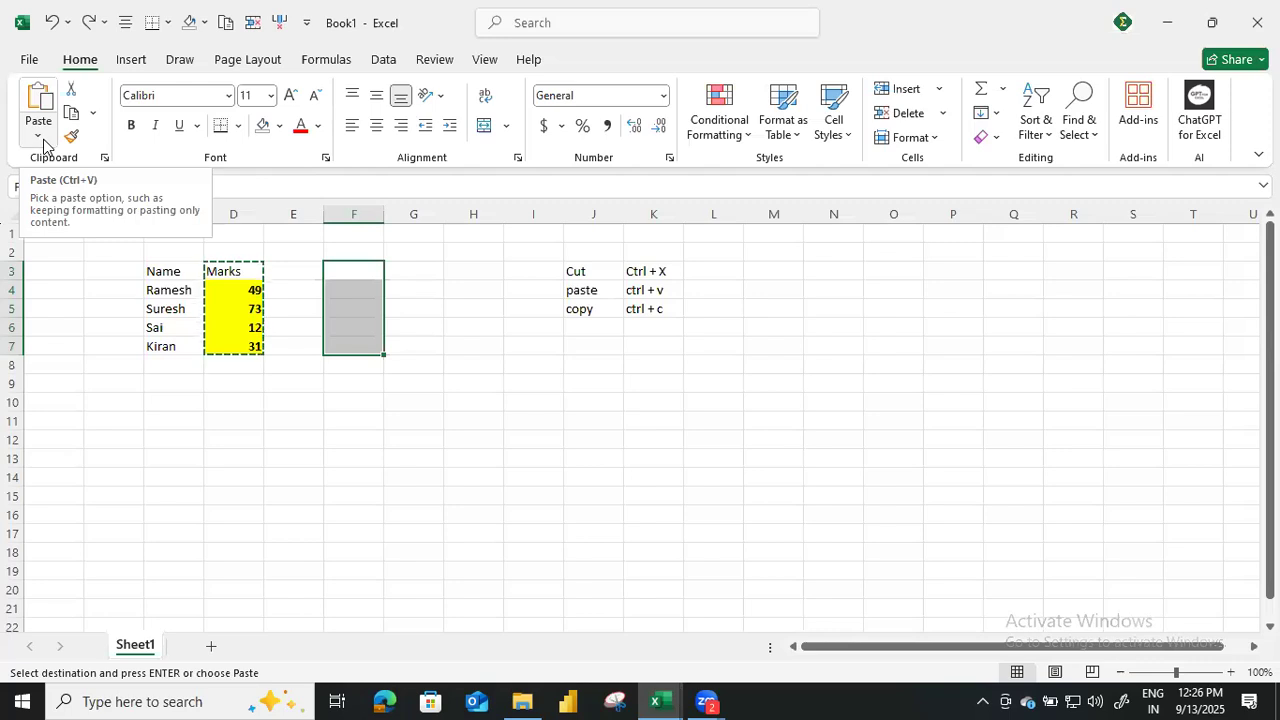
# Paste only the values of the copied Marks column into F3:F7 using Paste Special.
pyautogui.click(38, 136)
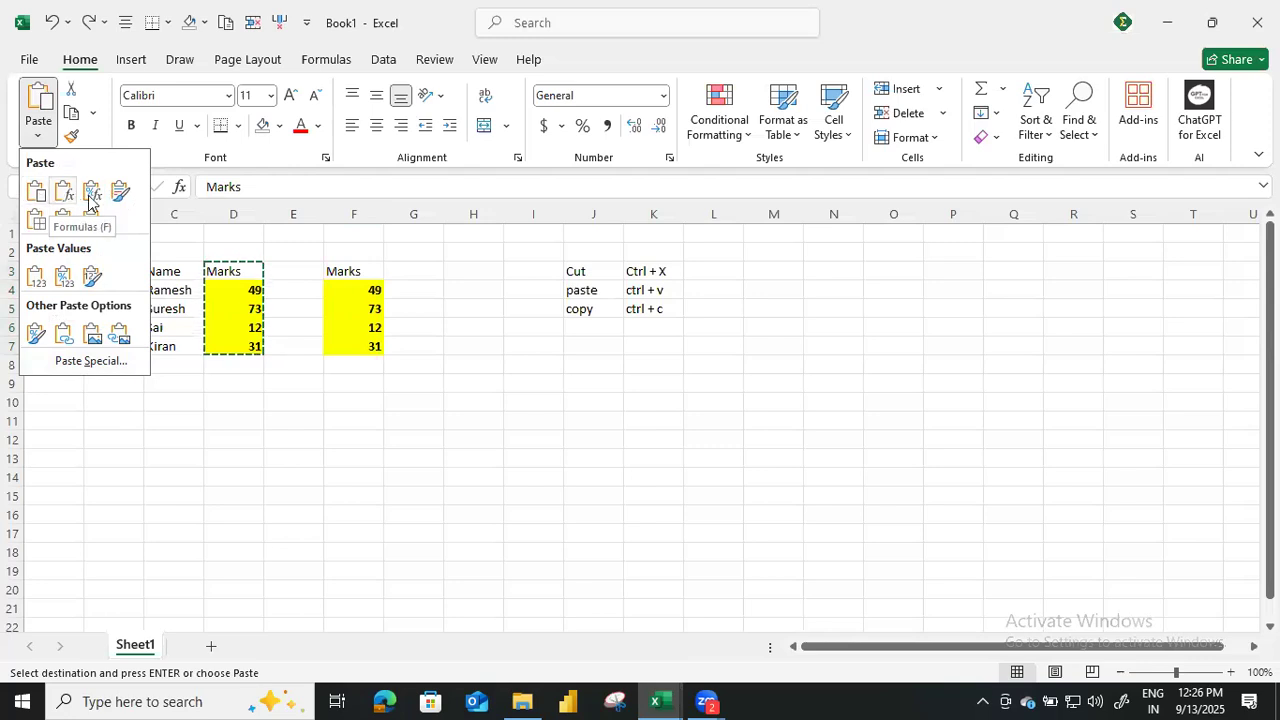
pyautogui.click(95, 365)
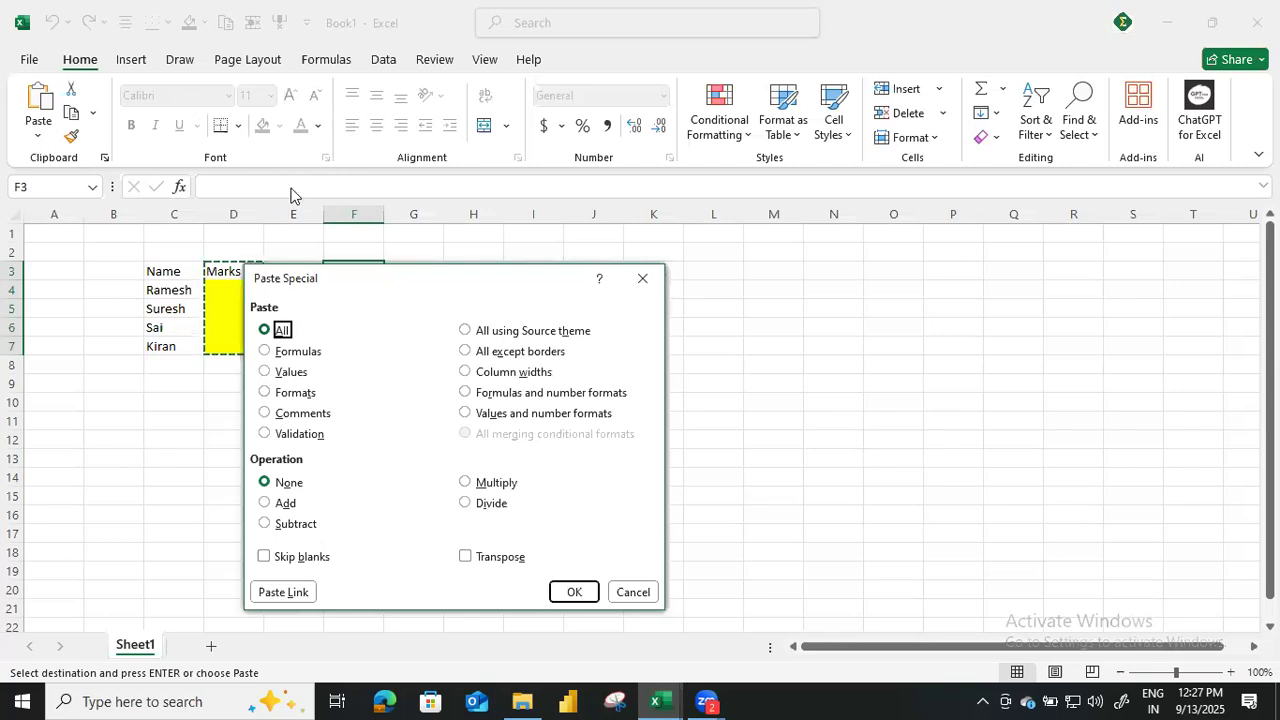
pyautogui.moveTo(540, 289); pyautogui.dragTo(900, 240)
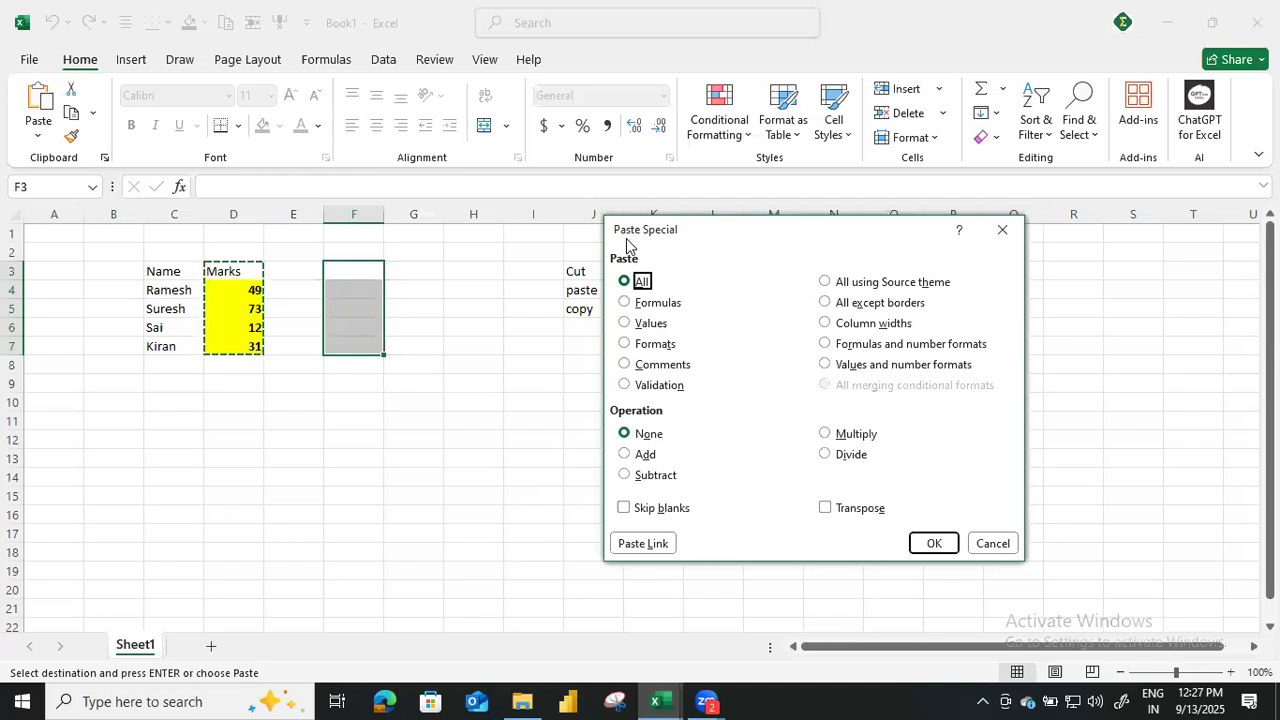
pyautogui.click(627, 328)
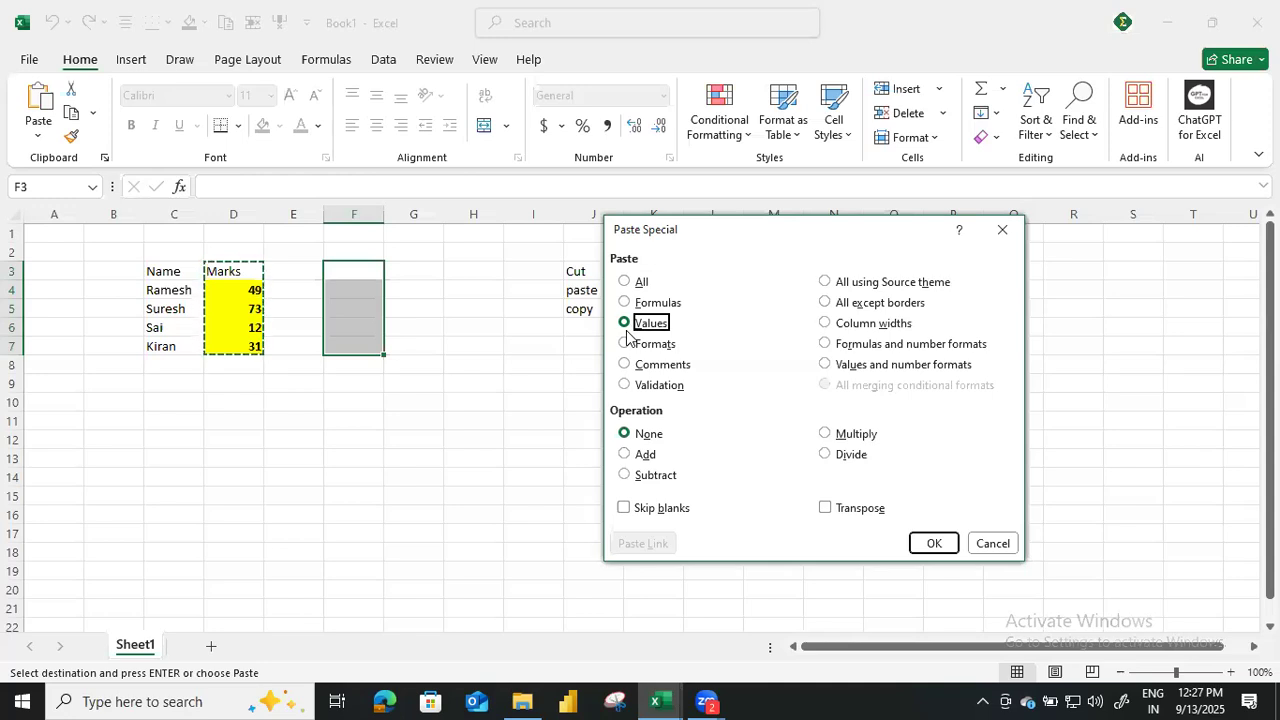
pyautogui.click(934, 541)
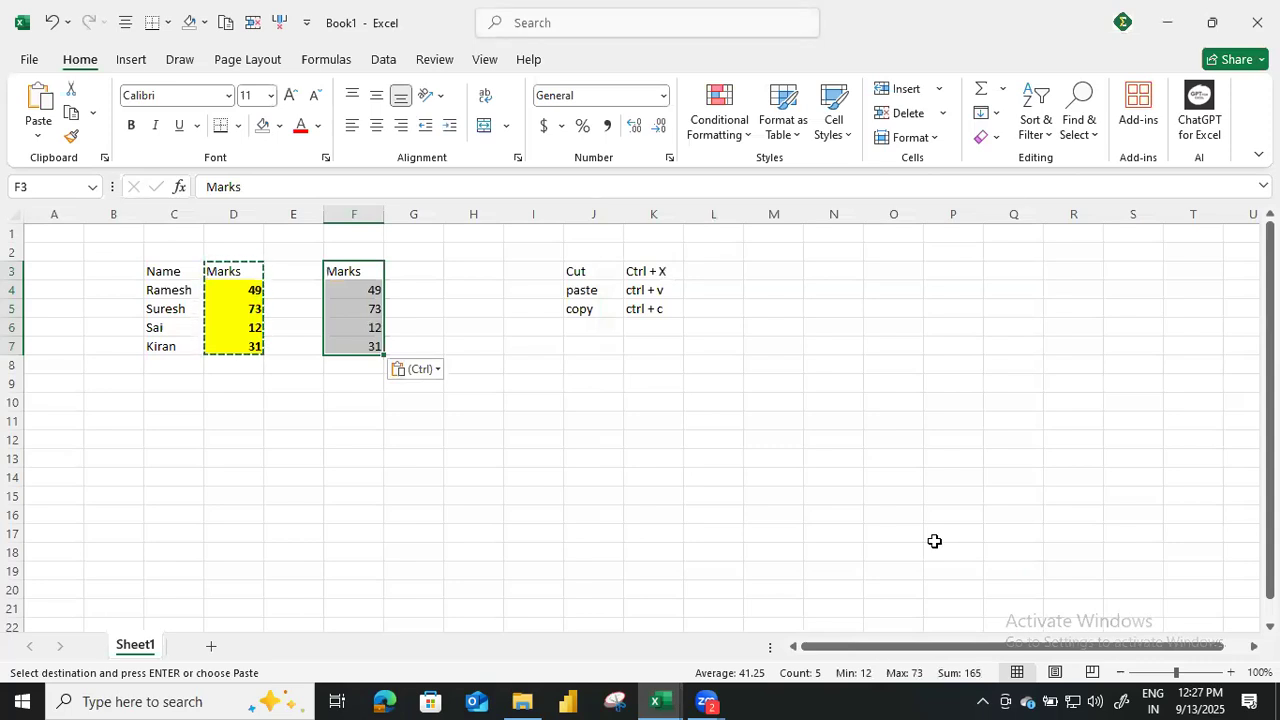
# Paste only the formats of the copied Marks column at G3 using Paste Special.
pyautogui.click(424, 272)
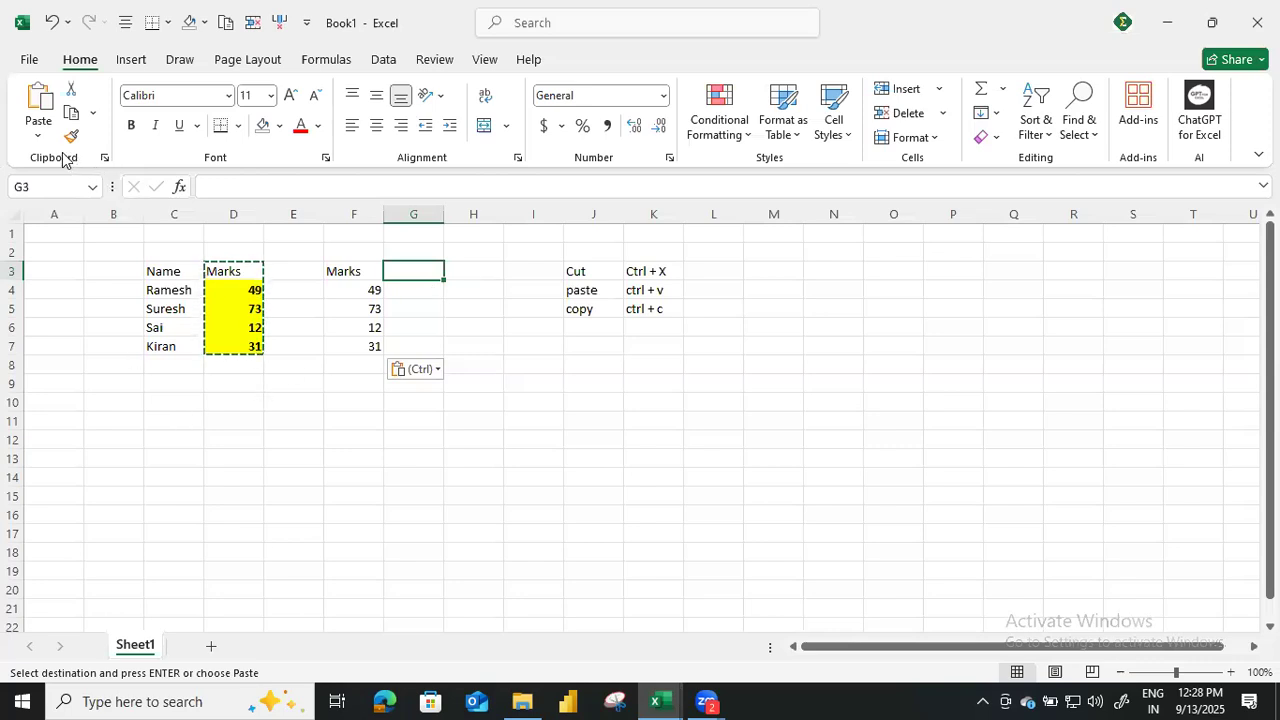
pyautogui.click(38, 132)
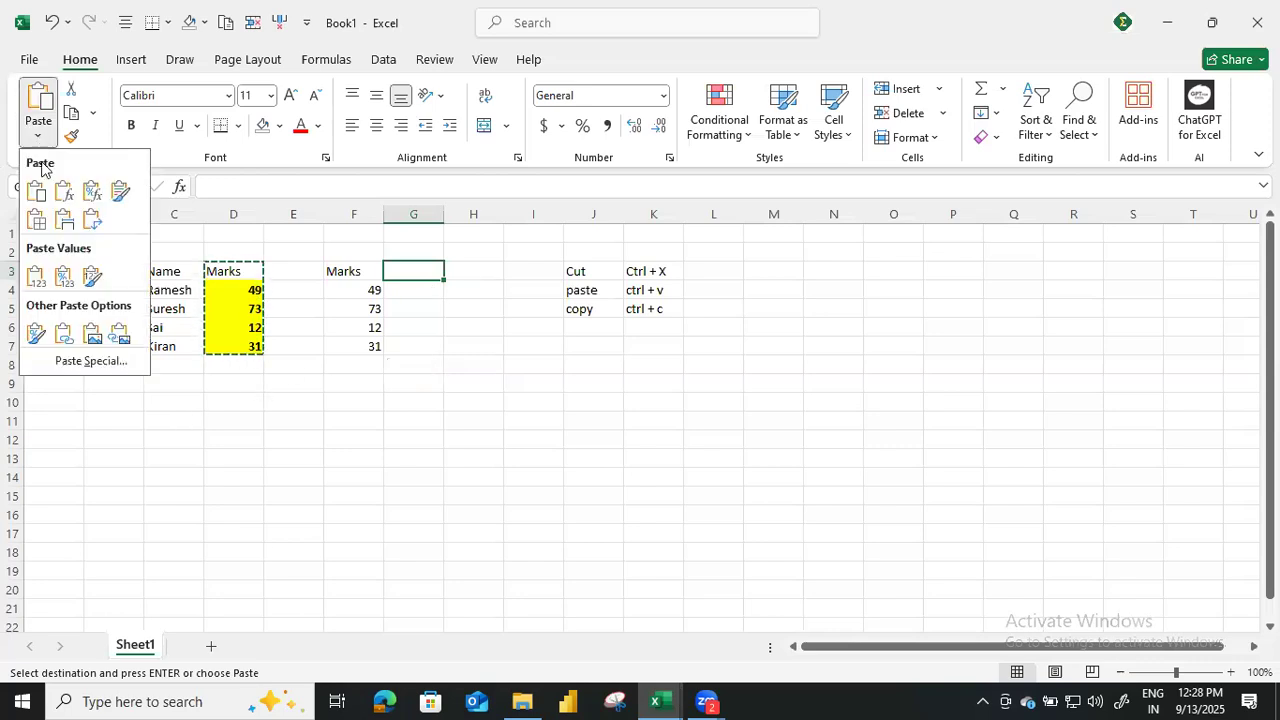
pyautogui.click(91, 364)
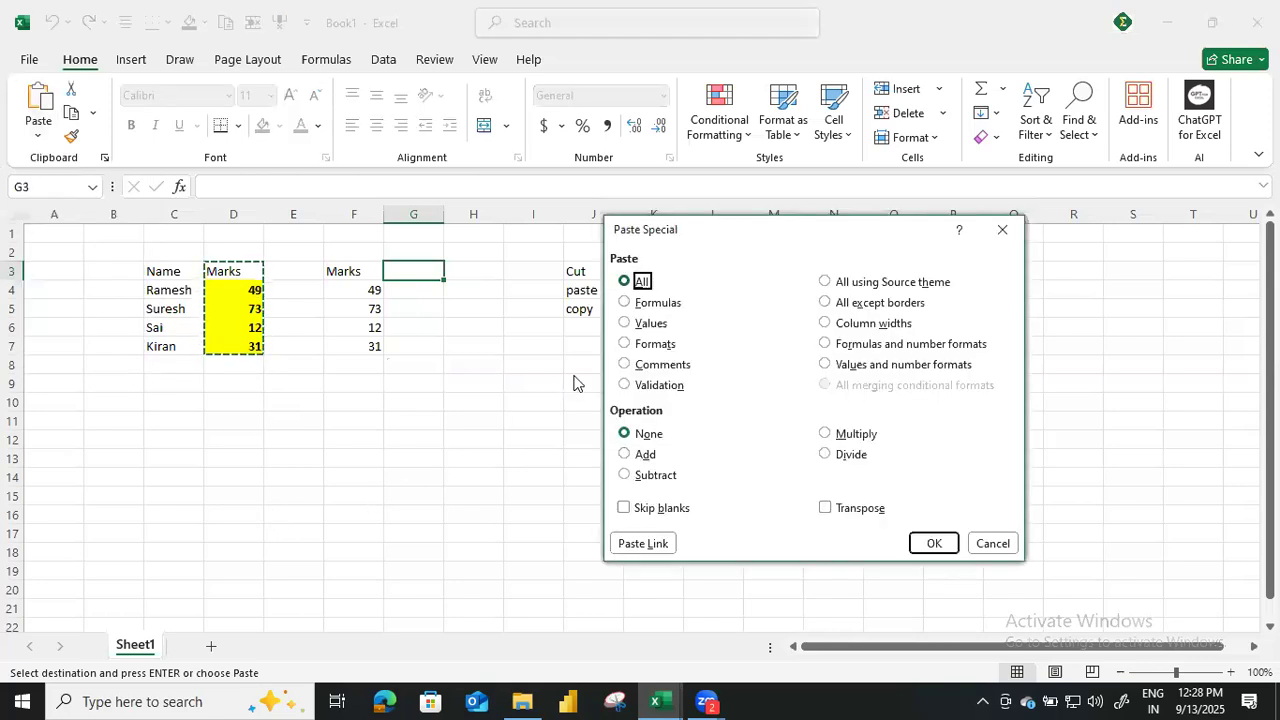
pyautogui.click(625, 344)
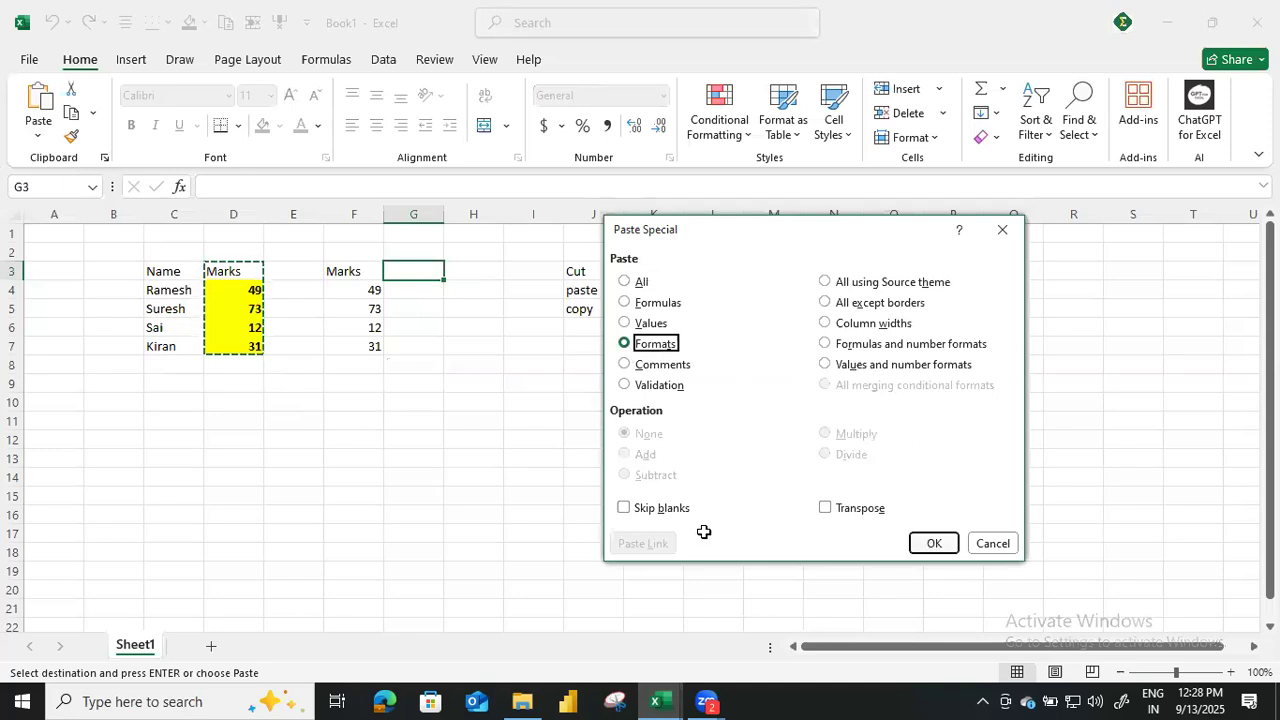
pyautogui.press('Return')
pyautogui.click(494, 491)
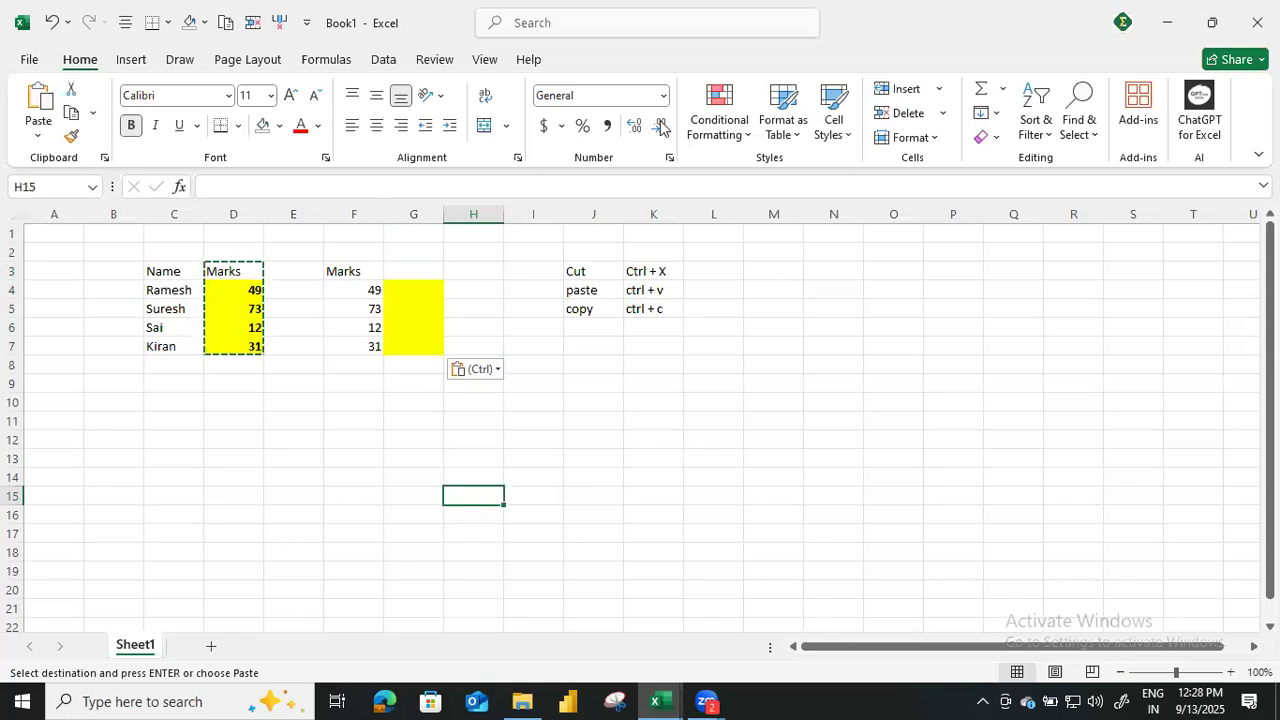
# Paste the copied Marks column at H3 using Paste Special with the All option.
pyautogui.click(489, 270)
pyautogui.click(38, 135)
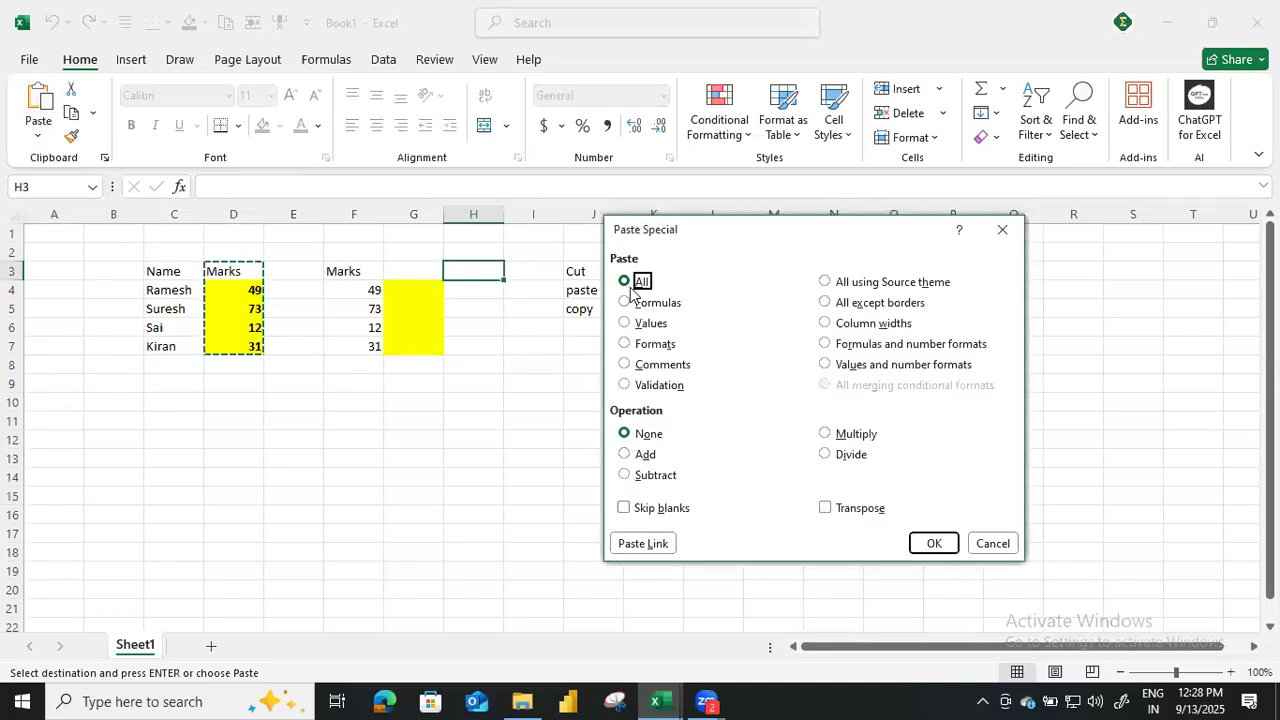
pyautogui.click(930, 544)
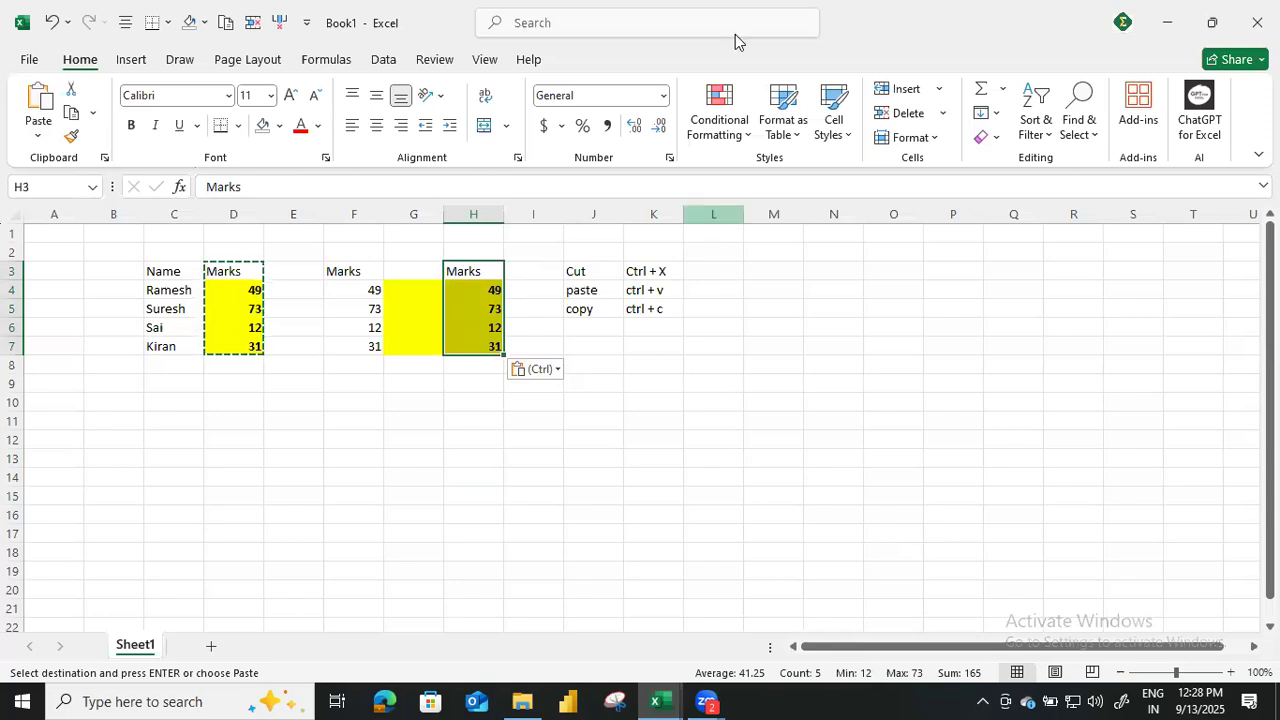
pyautogui.click(460, 428)
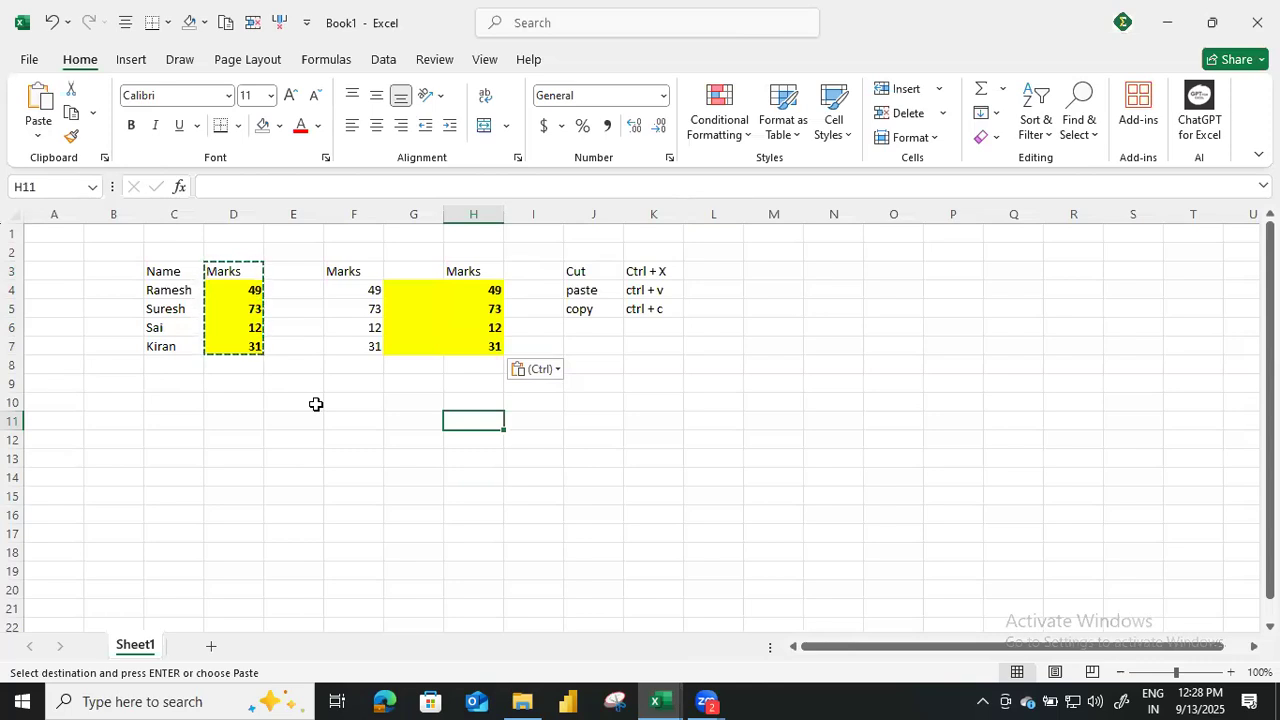
# Enter the label "Paste special" in J6 below the shortcut list and widen column J to fit it.
pyautogui.click(610, 335)
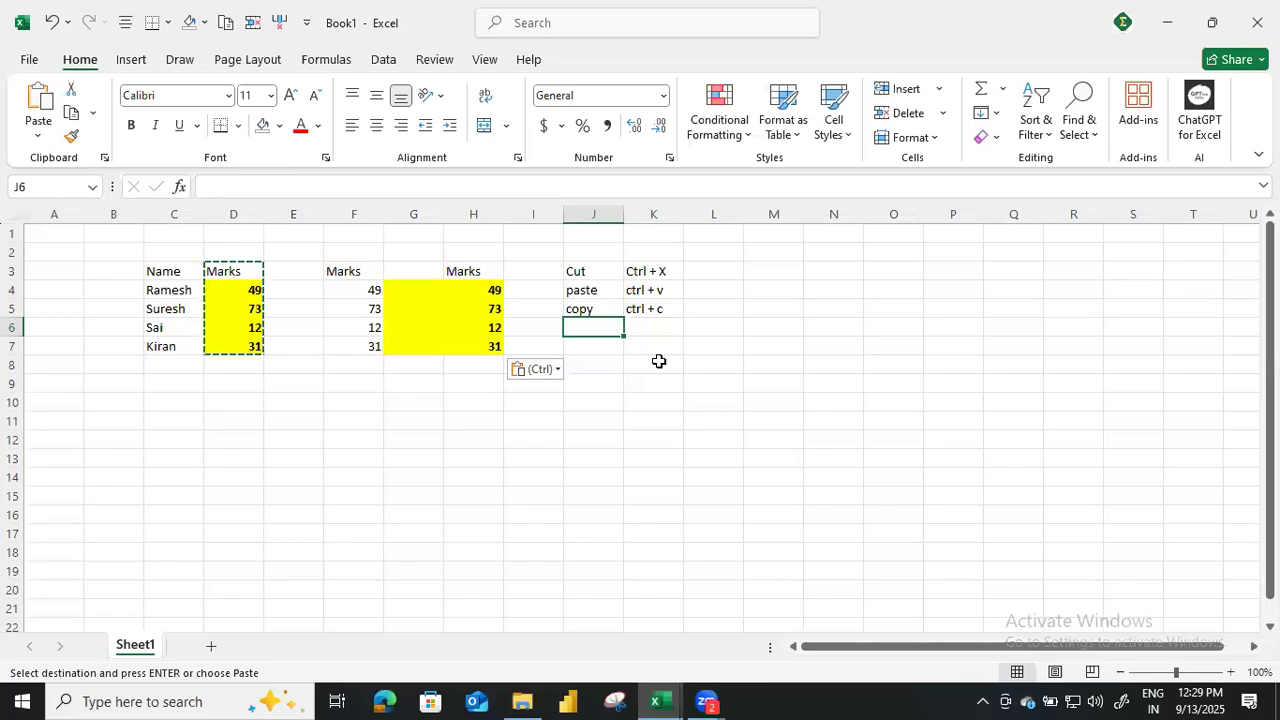
pyautogui.write('Paste special')
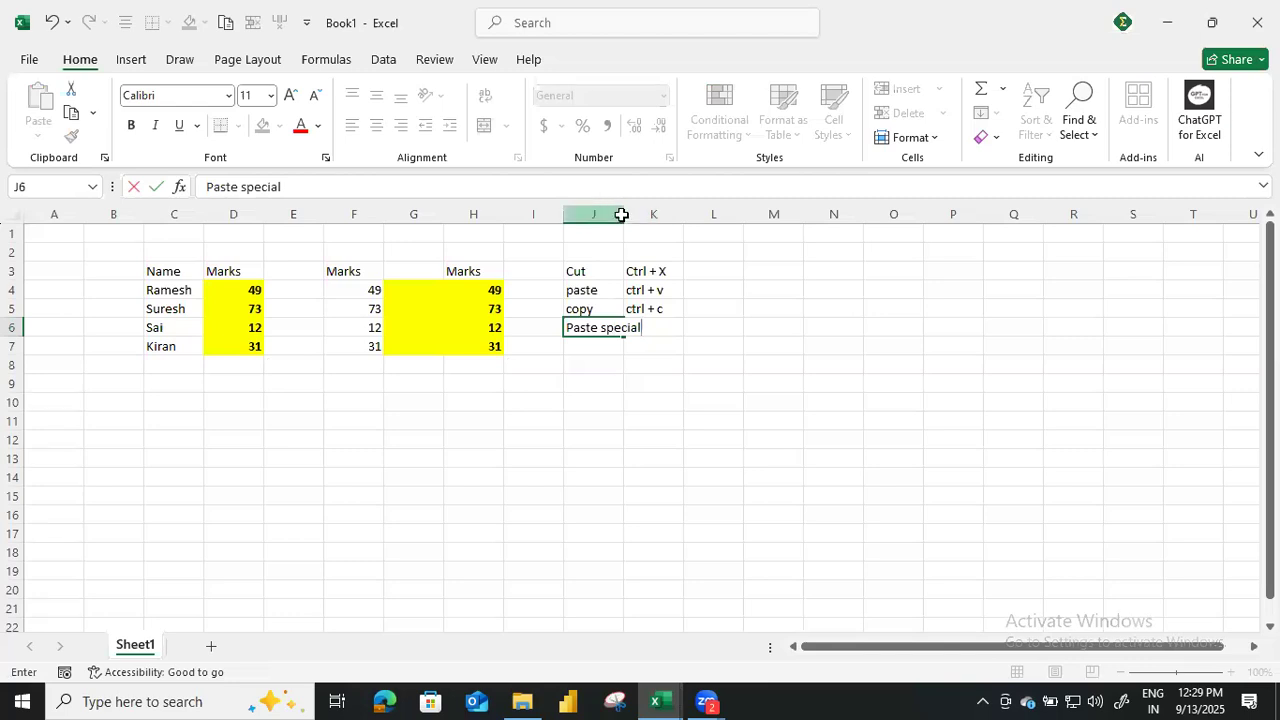
pyautogui.click(618, 214)
pyautogui.moveTo(622, 214); pyautogui.dragTo(666, 214)
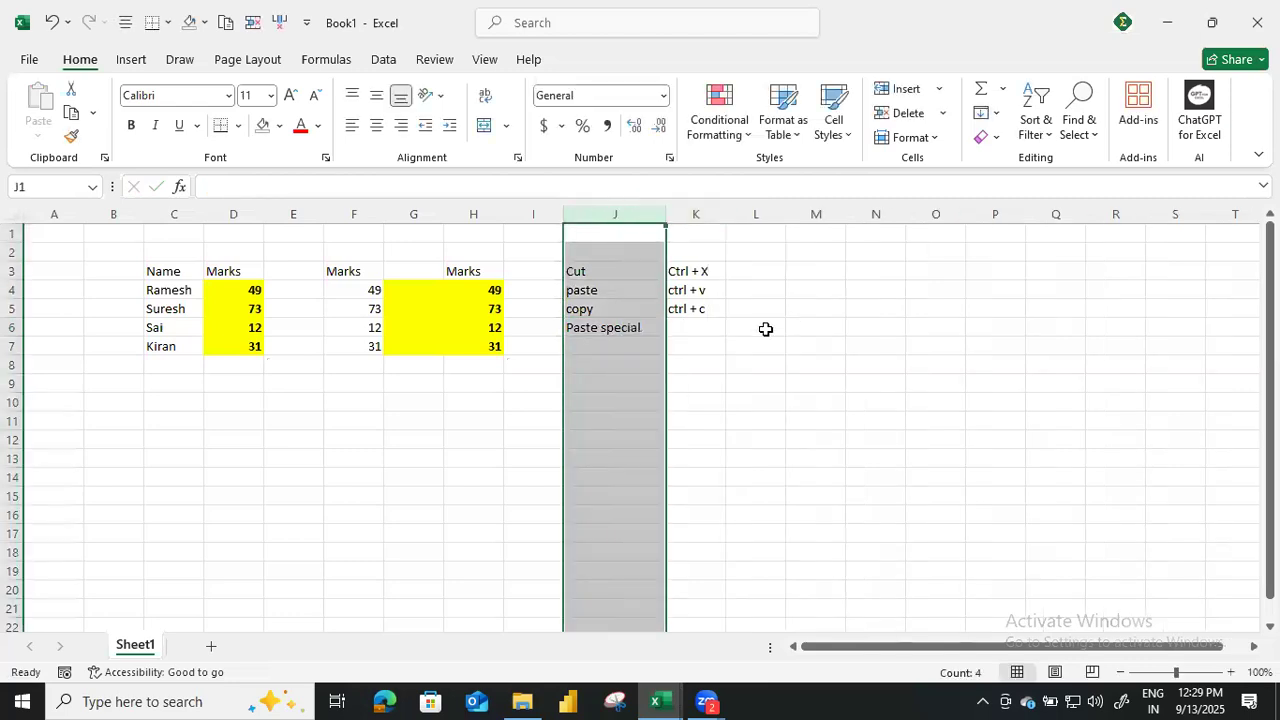
# Enter the shortcut text "ALT + ES" in K6 beside the Paste special label.
pyautogui.click(701, 327)
pyautogui.write('ALT + ES')
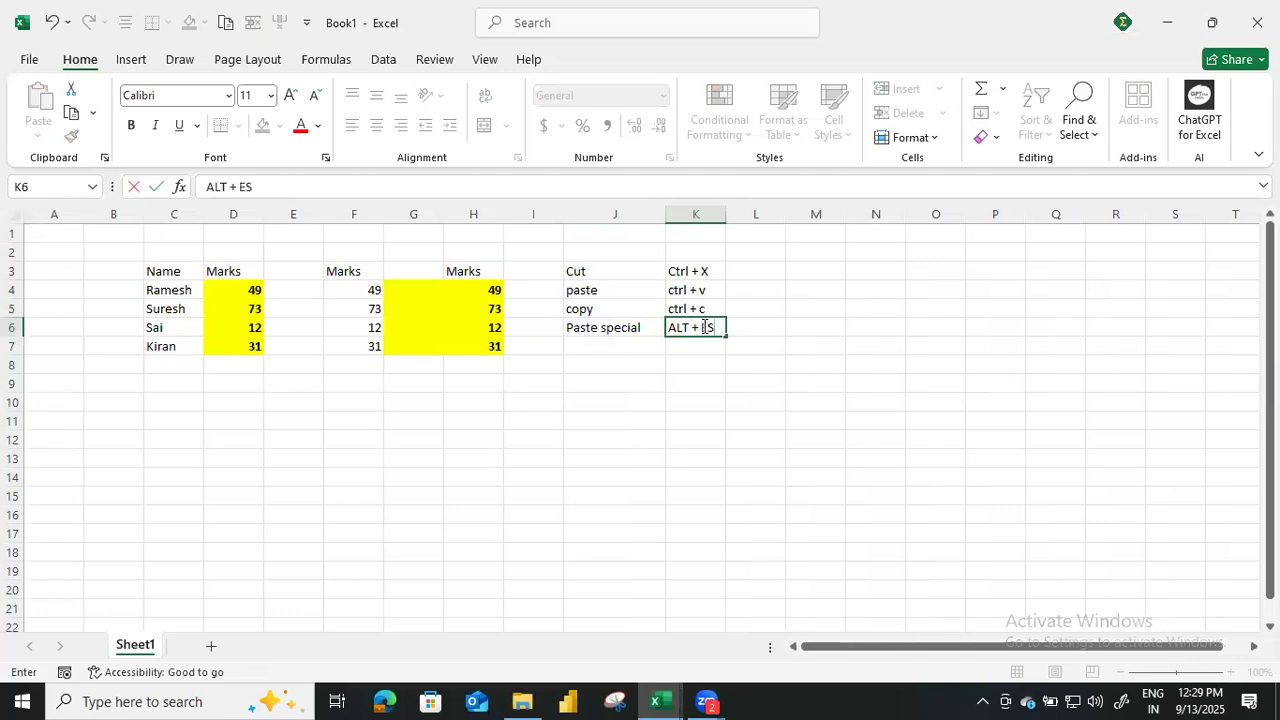
pyautogui.press('Return')
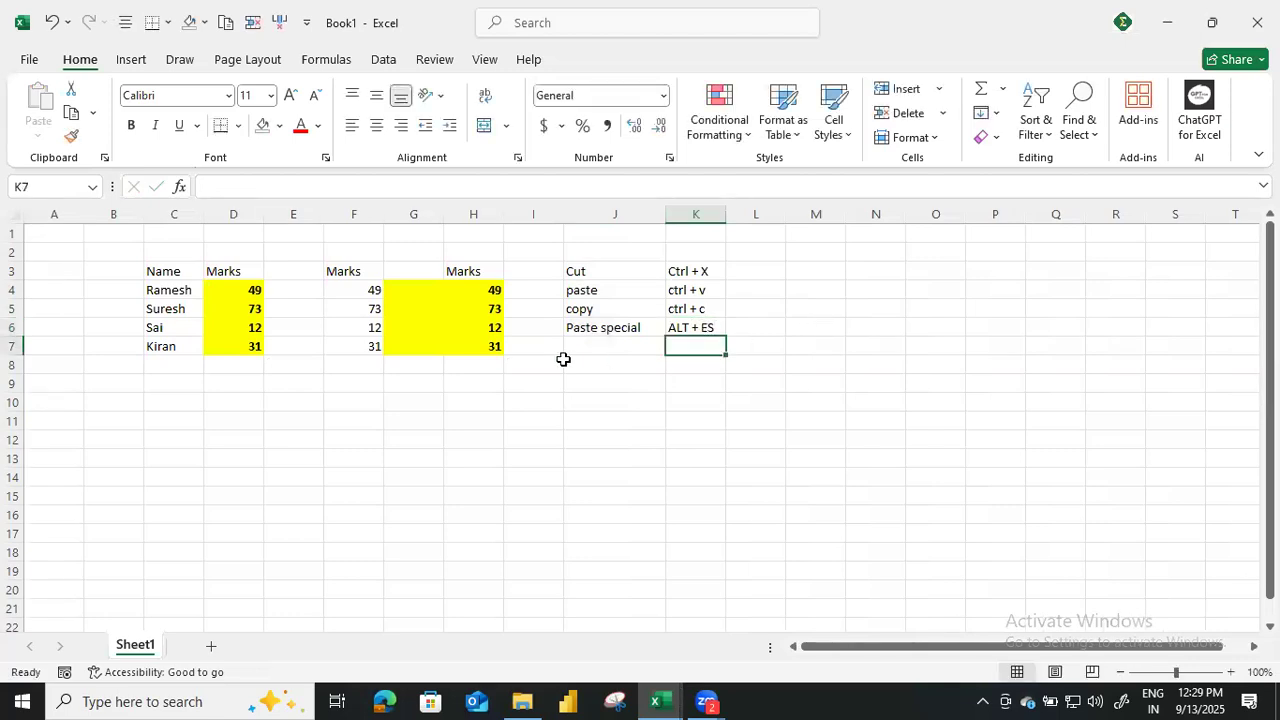
# Copy the formatted Marks column D3:D7 and paste it normally at D10.
pyautogui.click(466, 290)
pyautogui.click(446, 420)
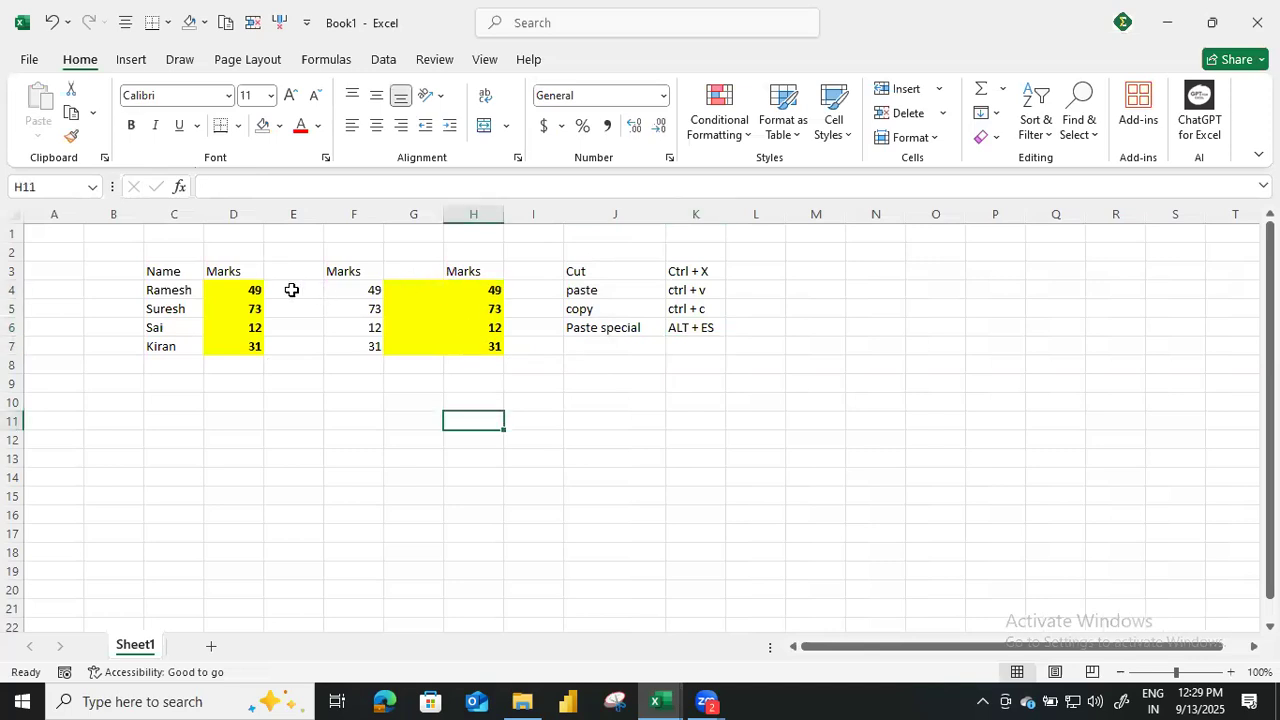
pyautogui.moveTo(233, 271); pyautogui.dragTo(257, 343)
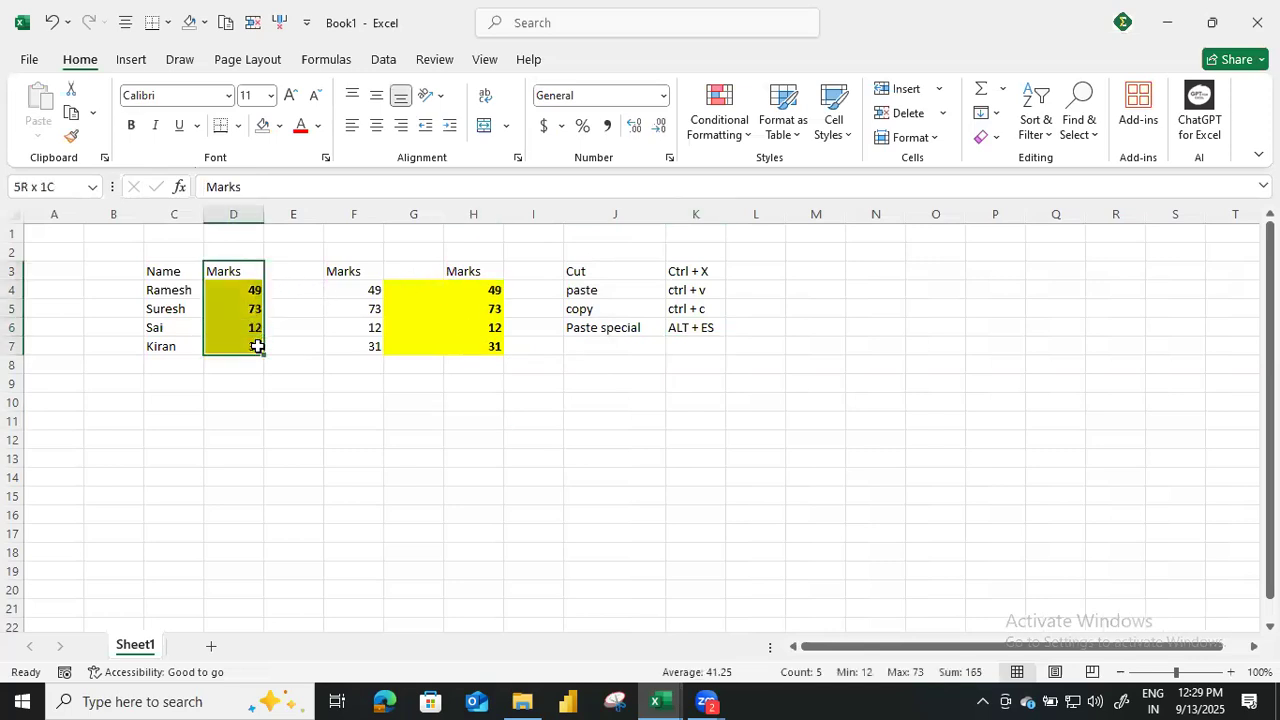
pyautogui.hotkey('ctrl', 'c')
pyautogui.click(237, 399)
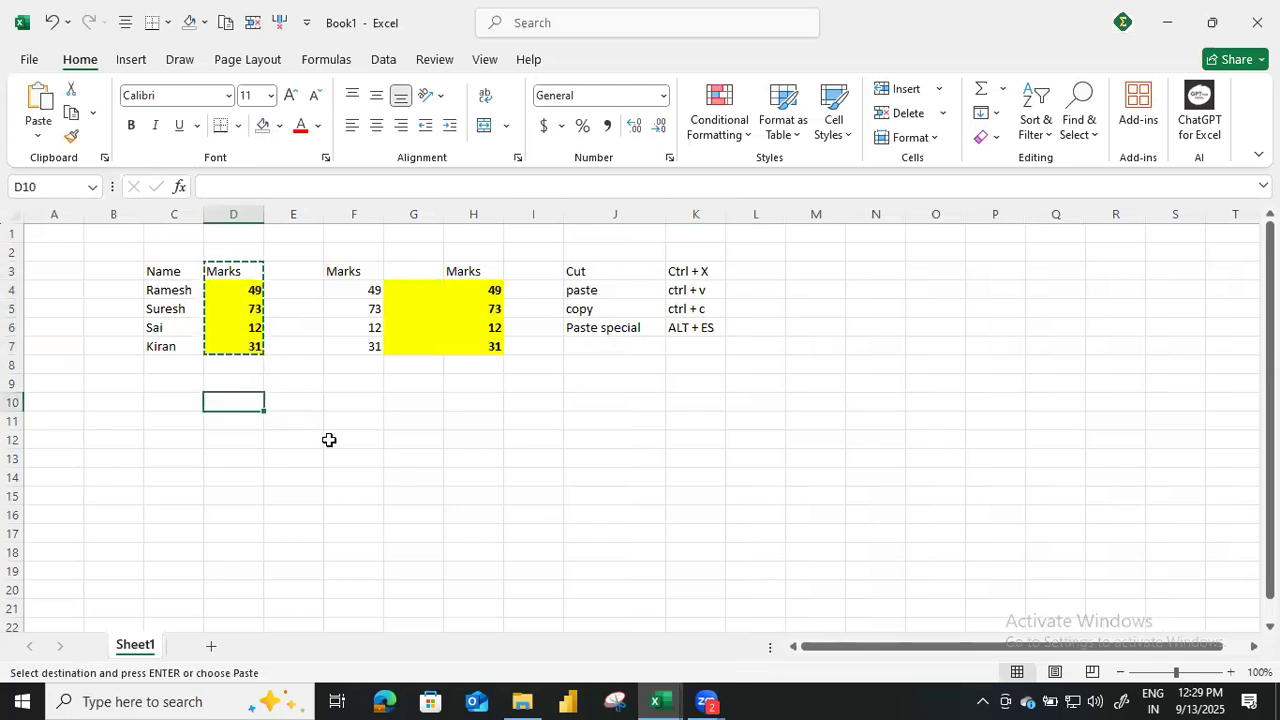
pyautogui.hotkey('ctrl', 'v')
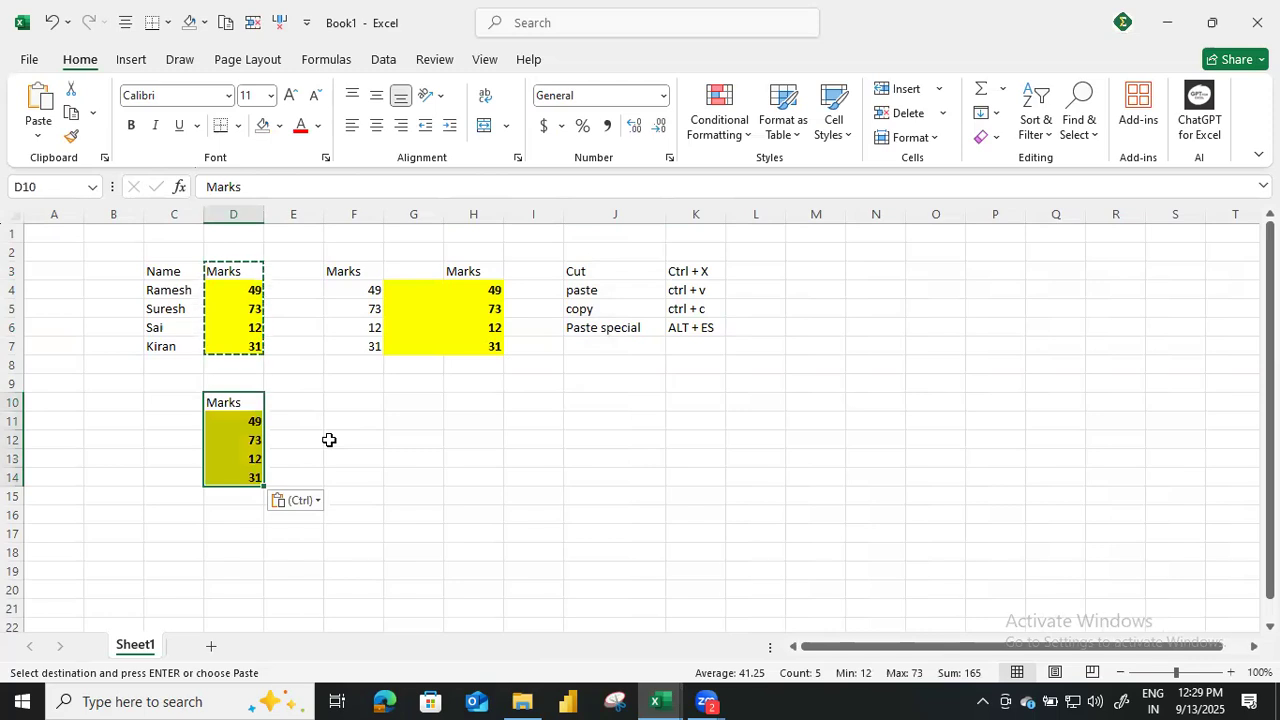
# Paste only the values of the copied Marks column at E10 using Paste Special.
pyautogui.press('Right')
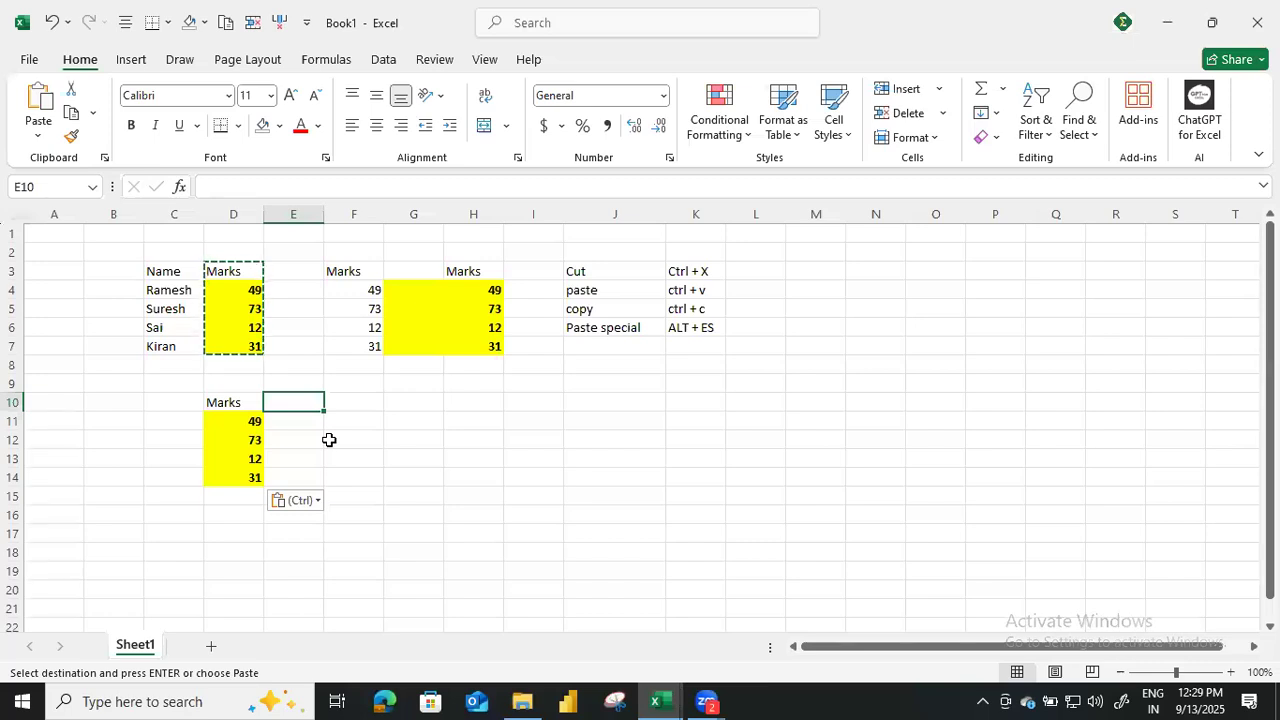
pyautogui.hotkey('alt', 'e')
pyautogui.press('s')
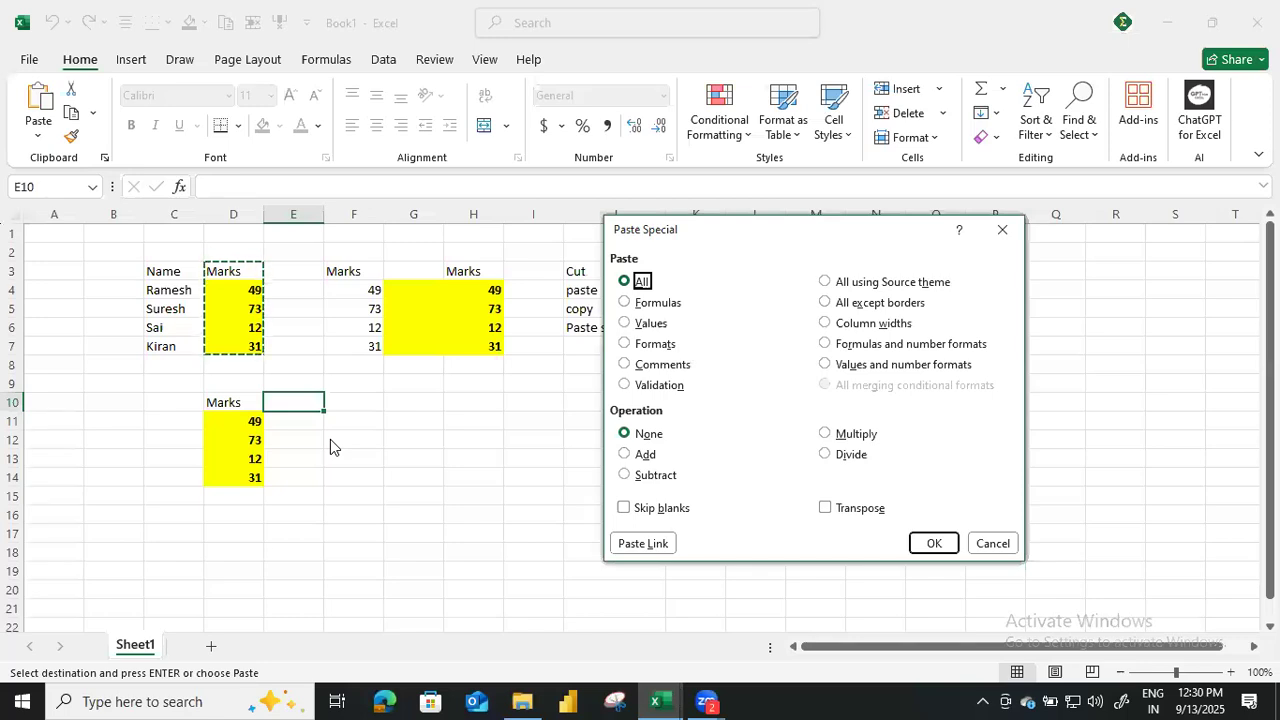
pyautogui.press('v')
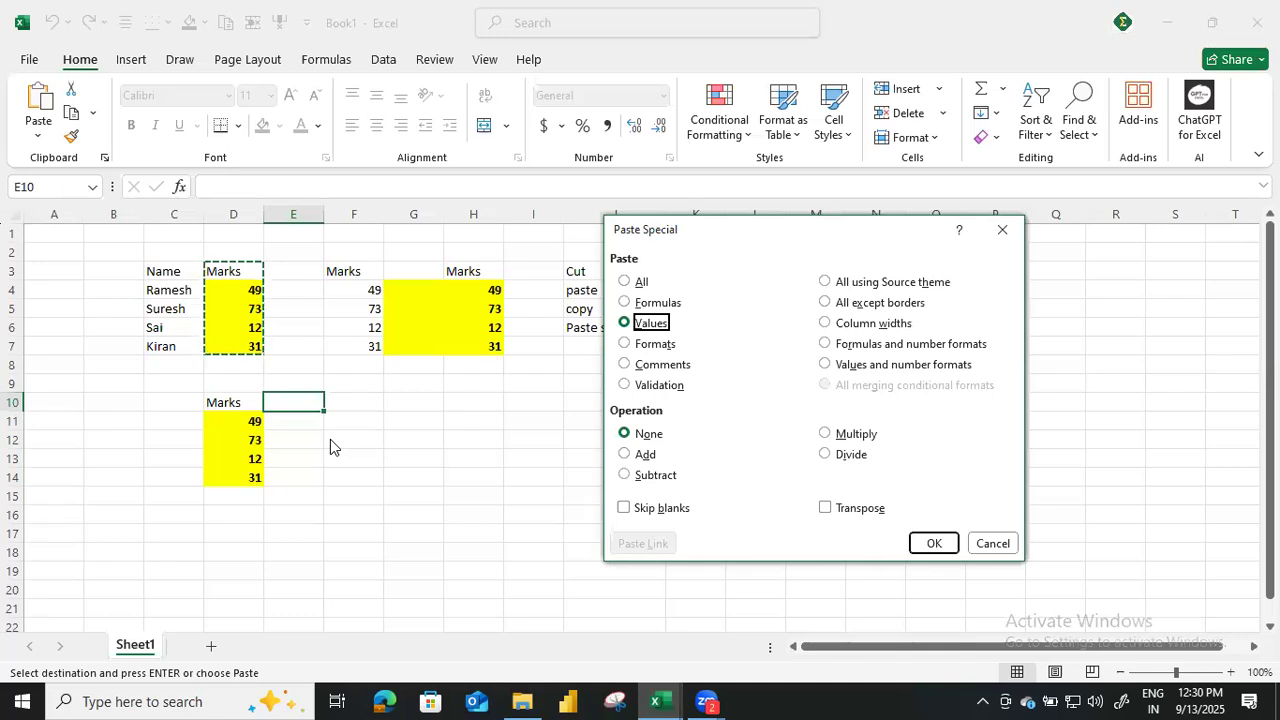
pyautogui.press('Return')
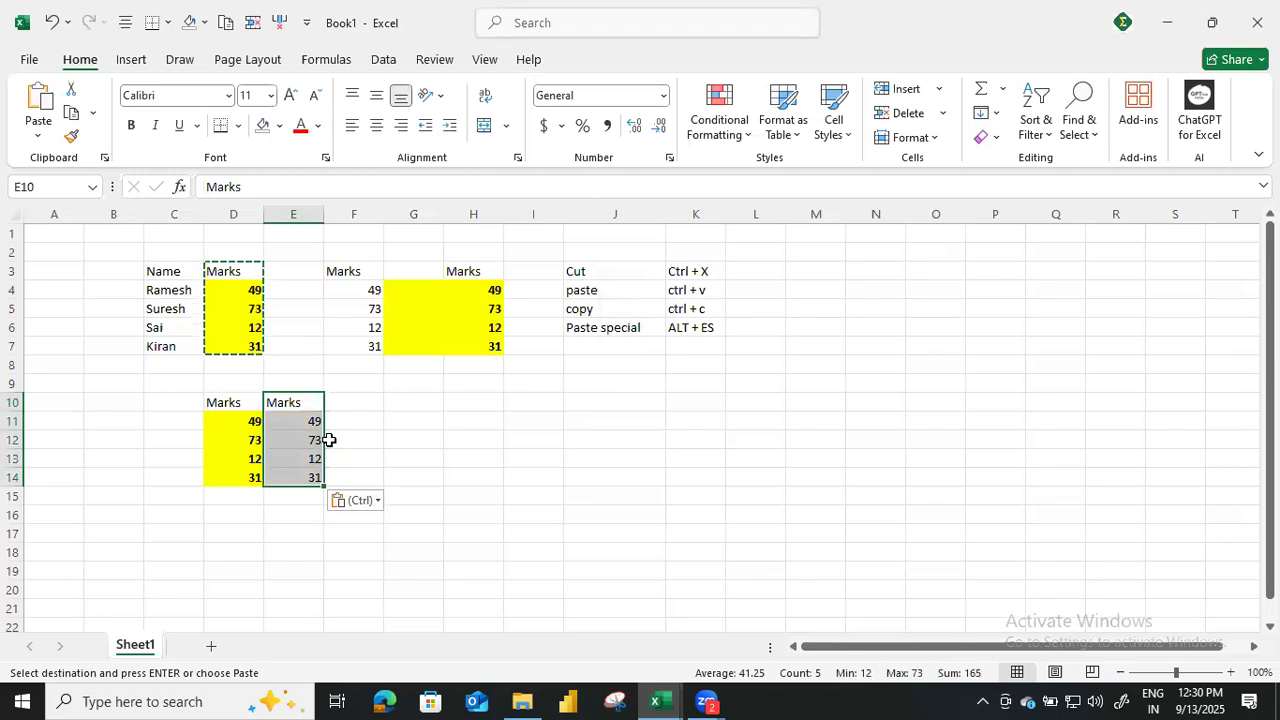
# Paste only the formats of the copied Marks column at F10 and end the copy mode.
pyautogui.press('Right')
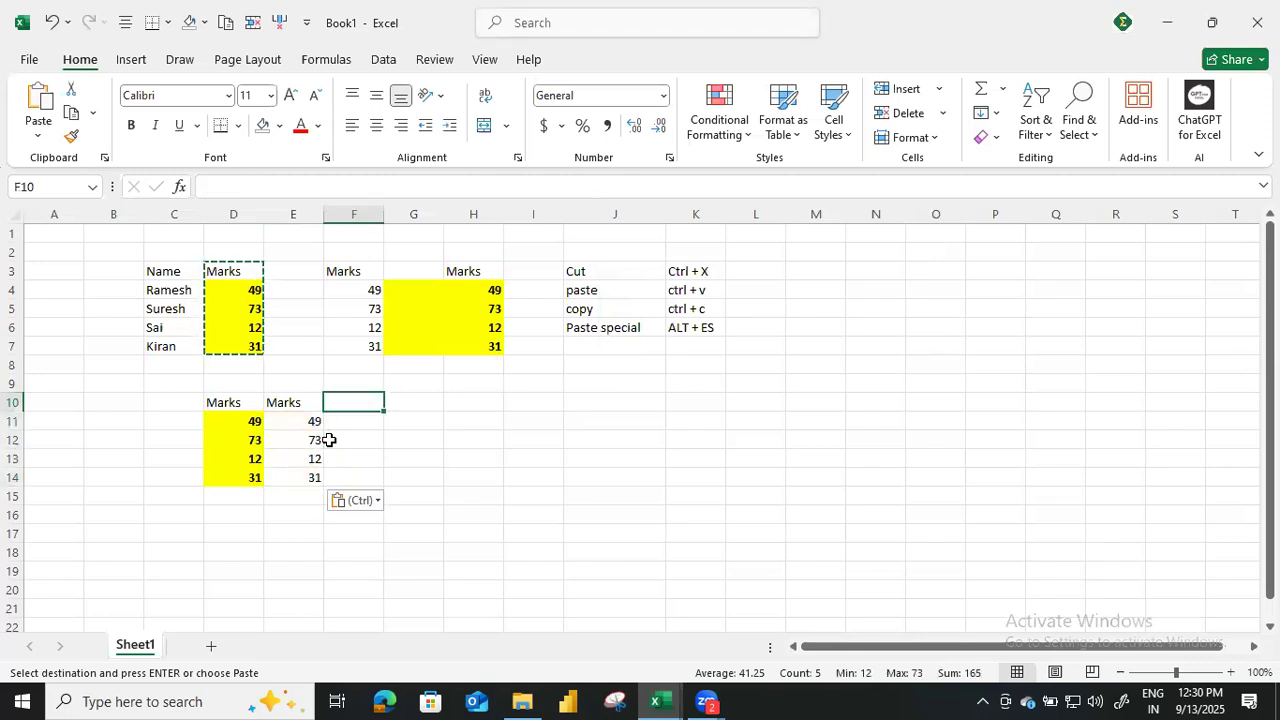
pyautogui.hotkey('alt', 'e')
pyautogui.press('s')
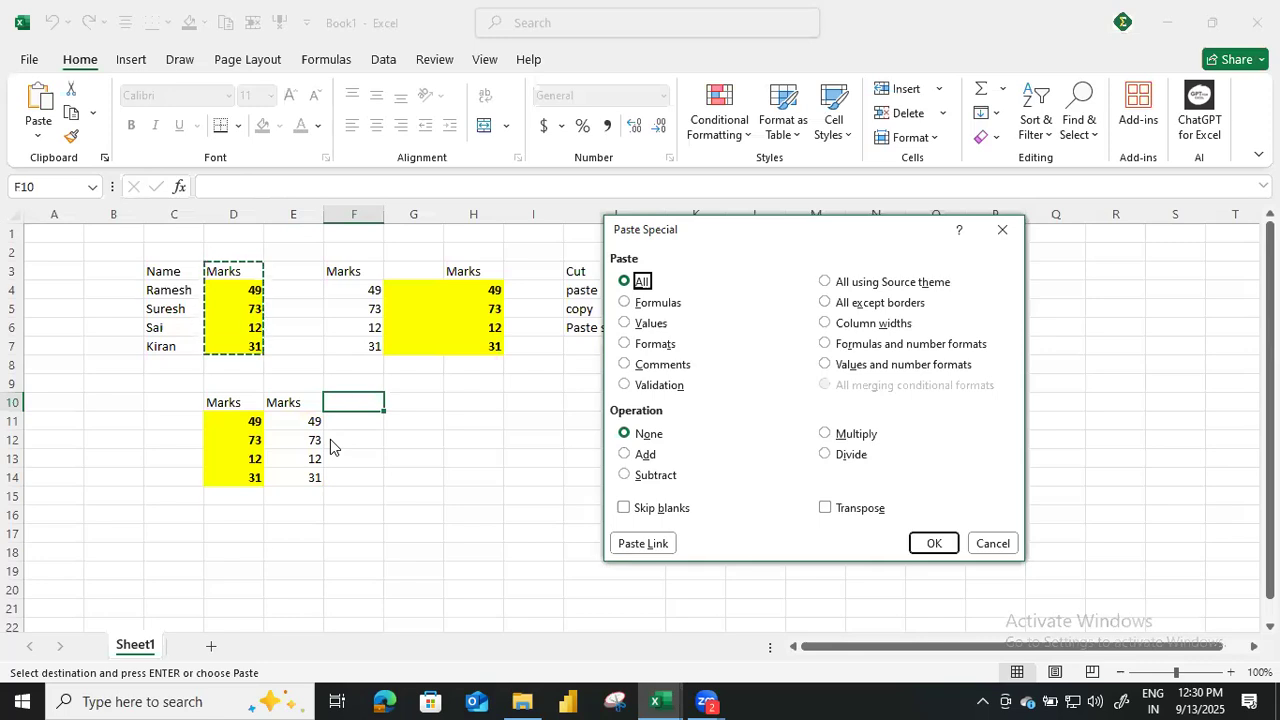
pyautogui.press('t')
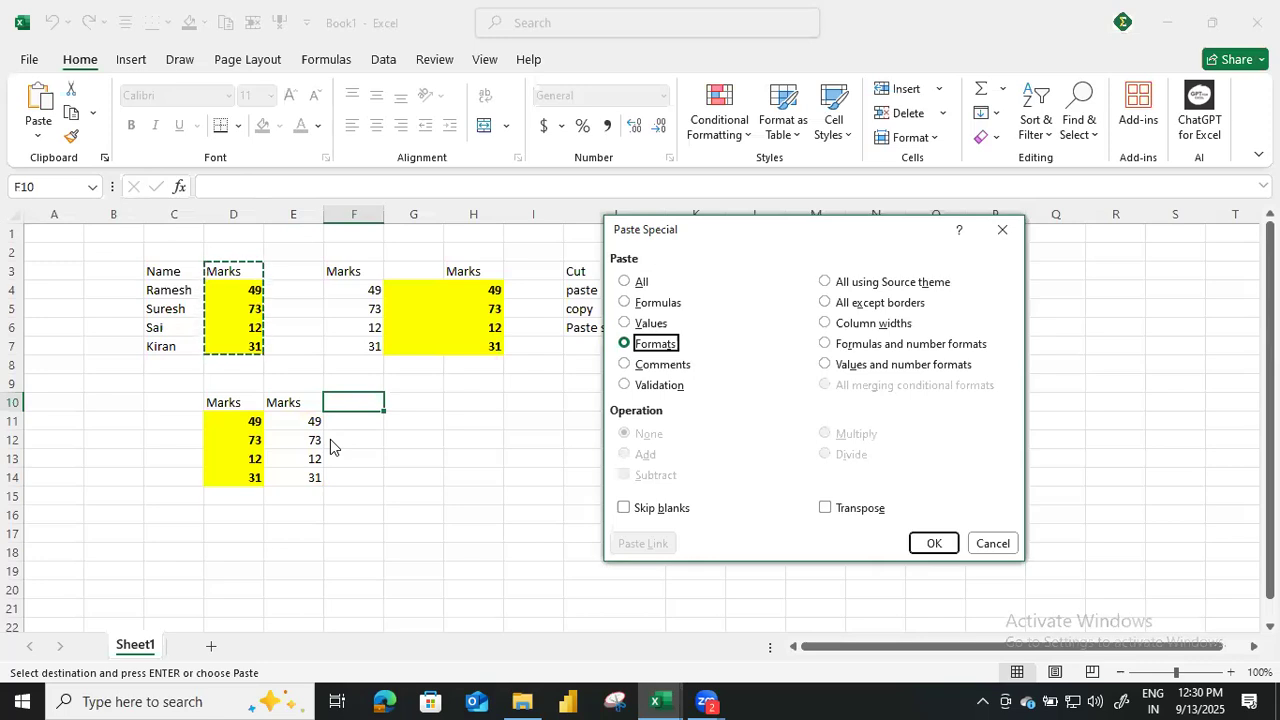
pyautogui.press('Return')
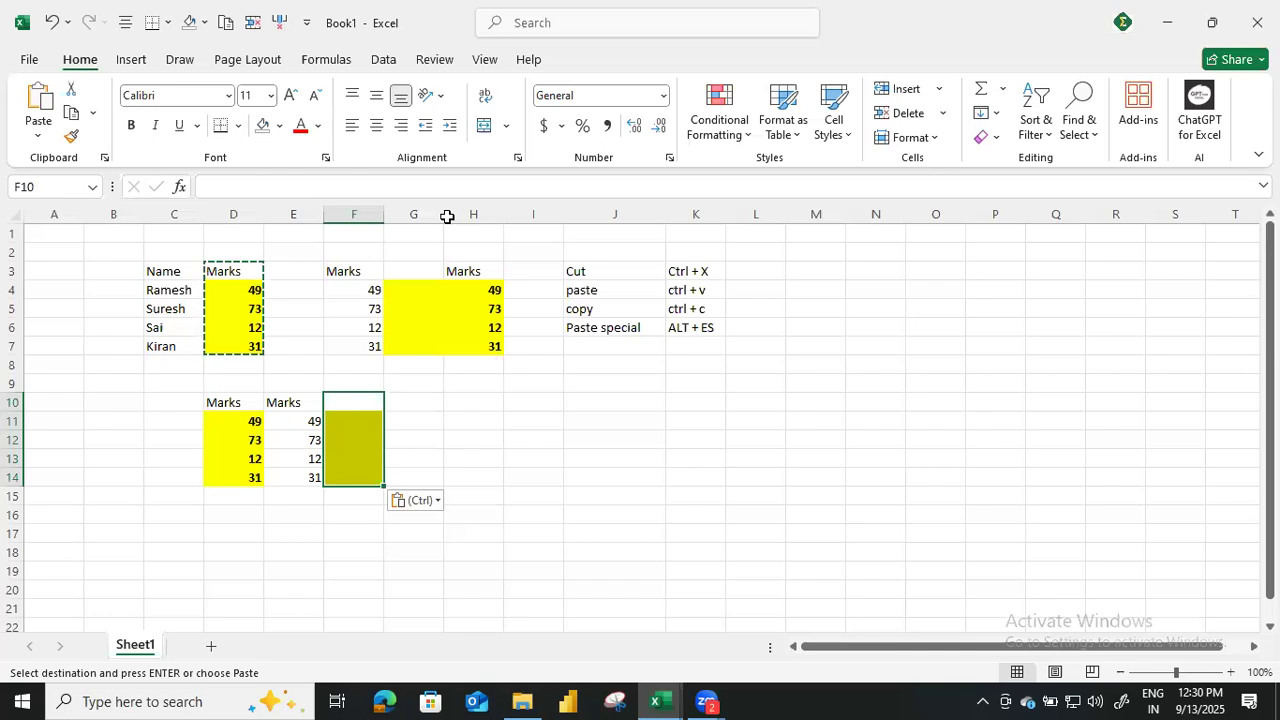
pyautogui.click(583, 474)
pyautogui.press('Escape')
pyautogui.moveTo(183, 264); pyautogui.dragTo(189, 310)
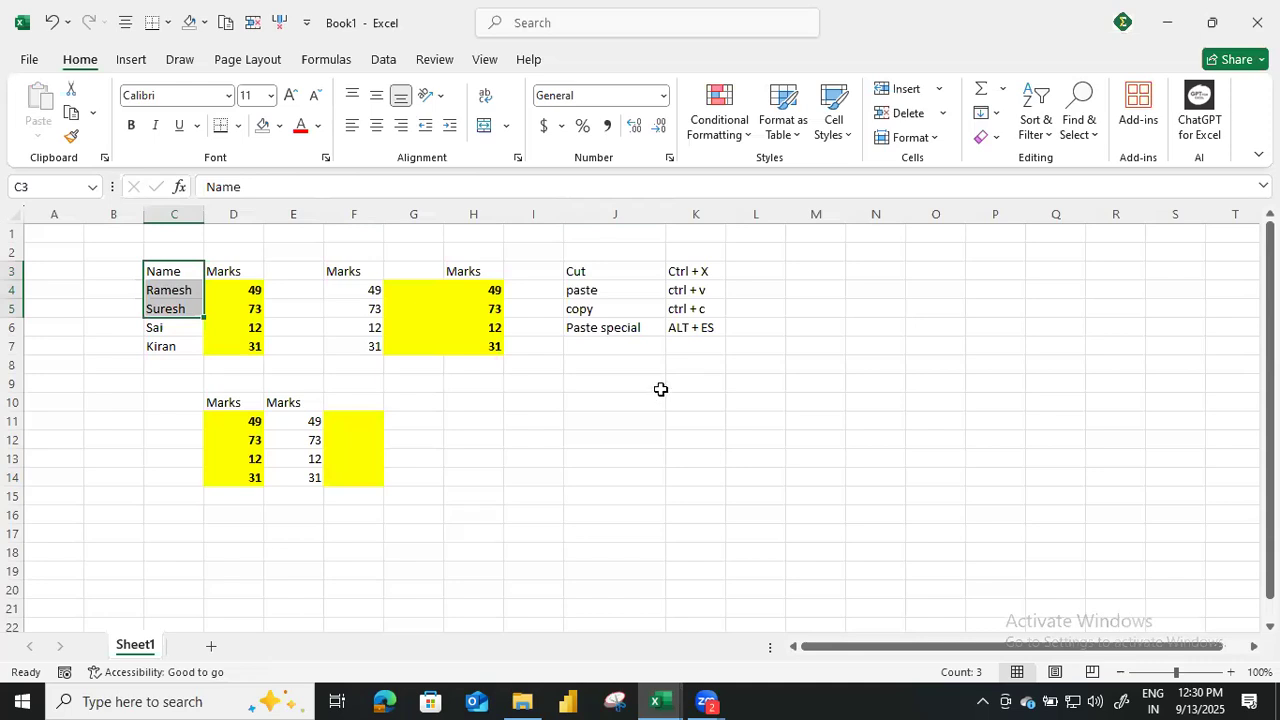
pyautogui.hotkey('ctrl', 'v')
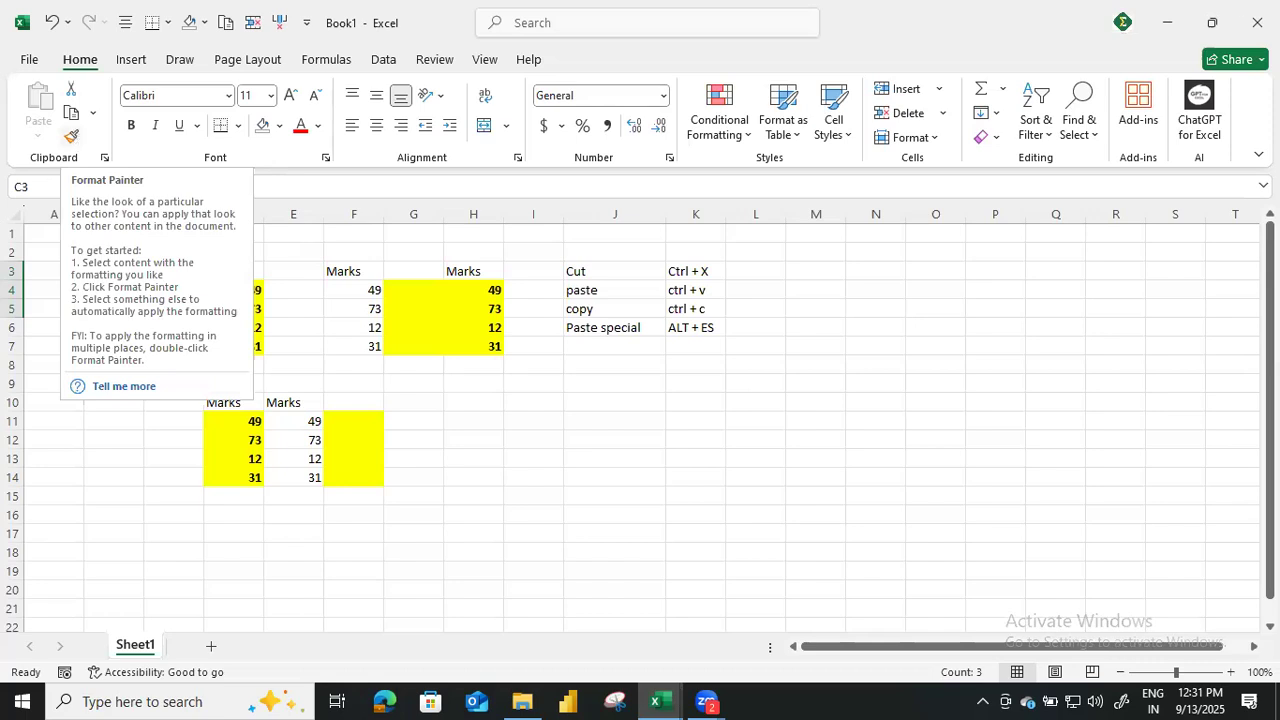
pyautogui.click(582, 493)
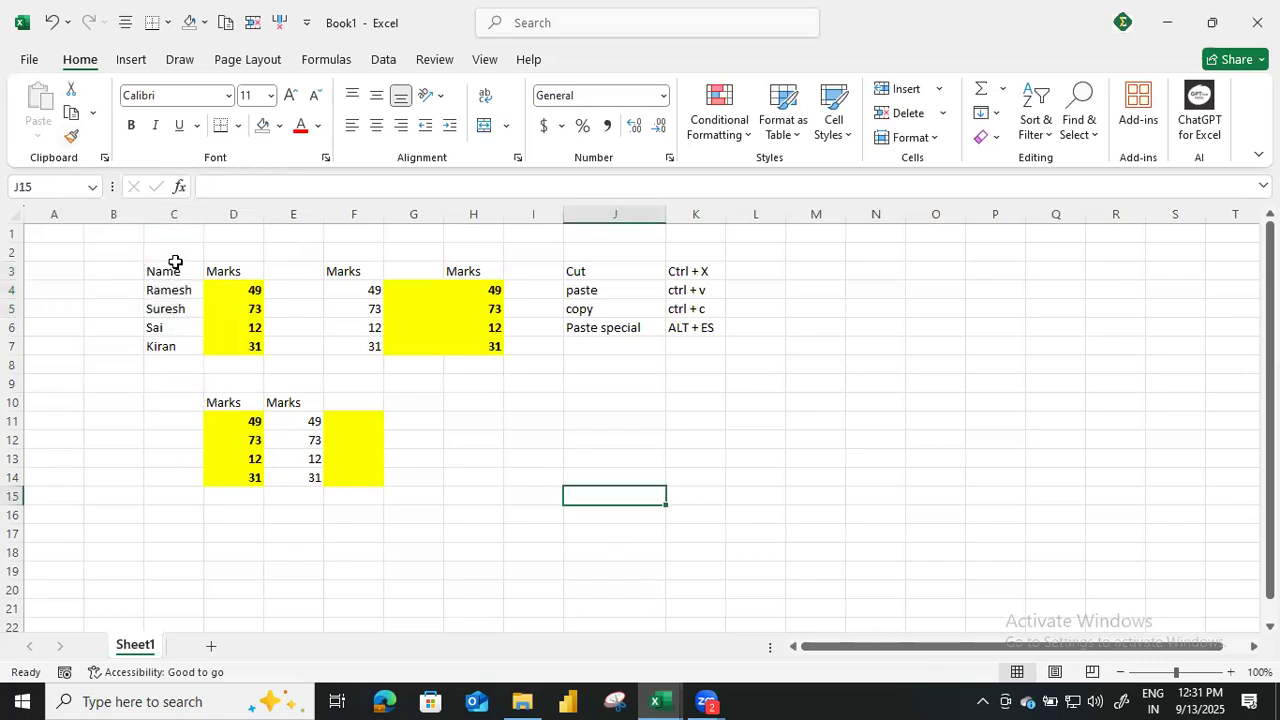
# Copy the Name and Marks table C3:D7 and paste it at M3 and again at M10.
pyautogui.moveTo(181, 270); pyautogui.dragTo(226, 337)
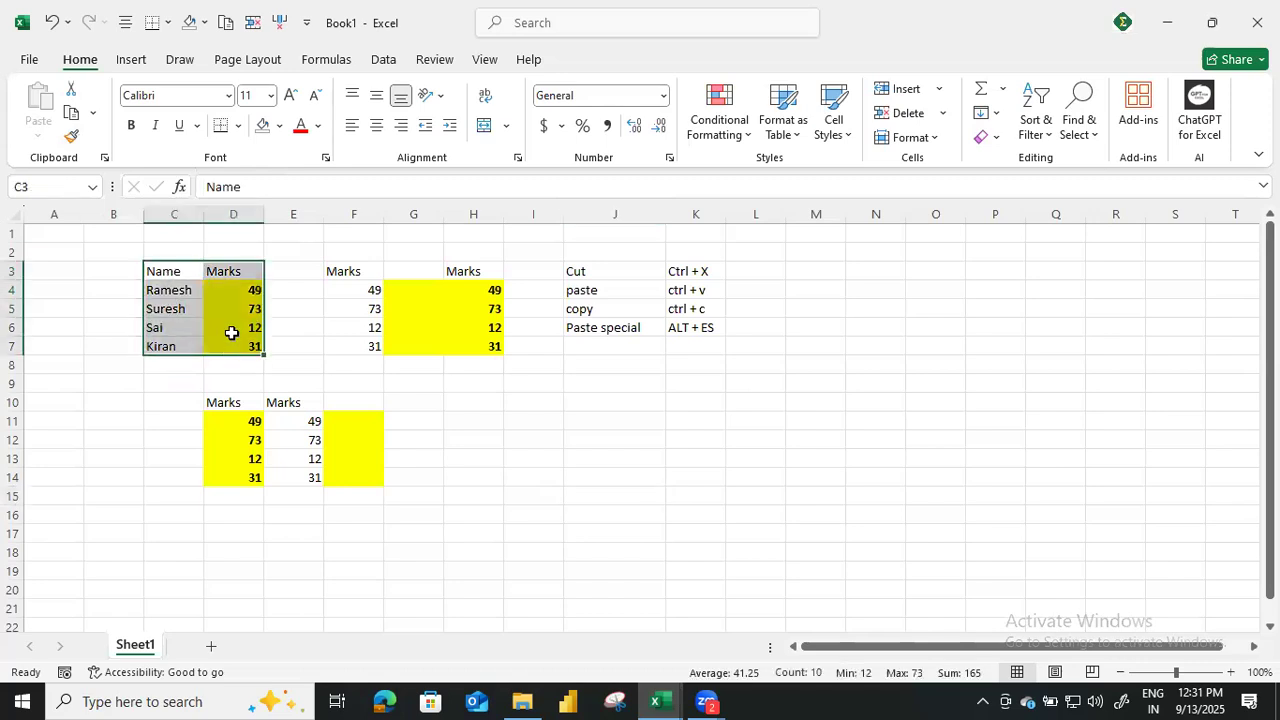
pyautogui.hotkey('ctrl', 'c')
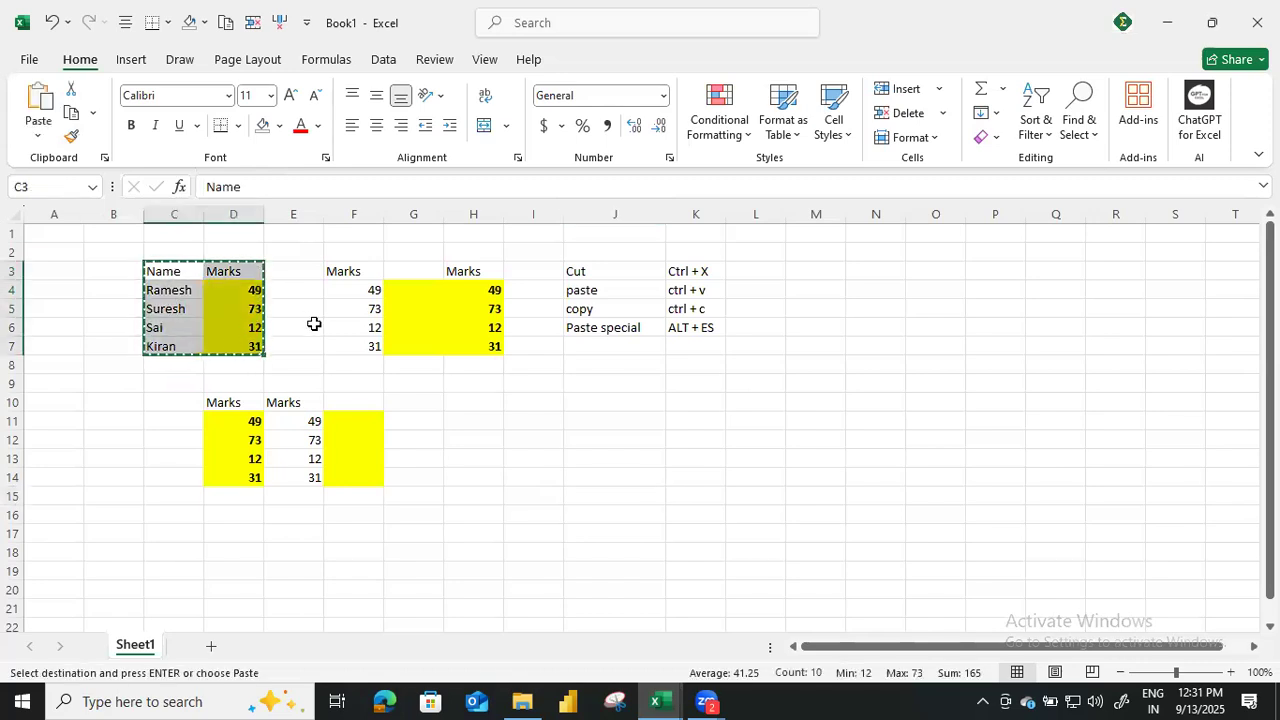
pyautogui.click(821, 271)
pyautogui.hotkey('ctrl', 'v')
pyautogui.click(818, 404)
pyautogui.hotkey('ctrl', 'v')
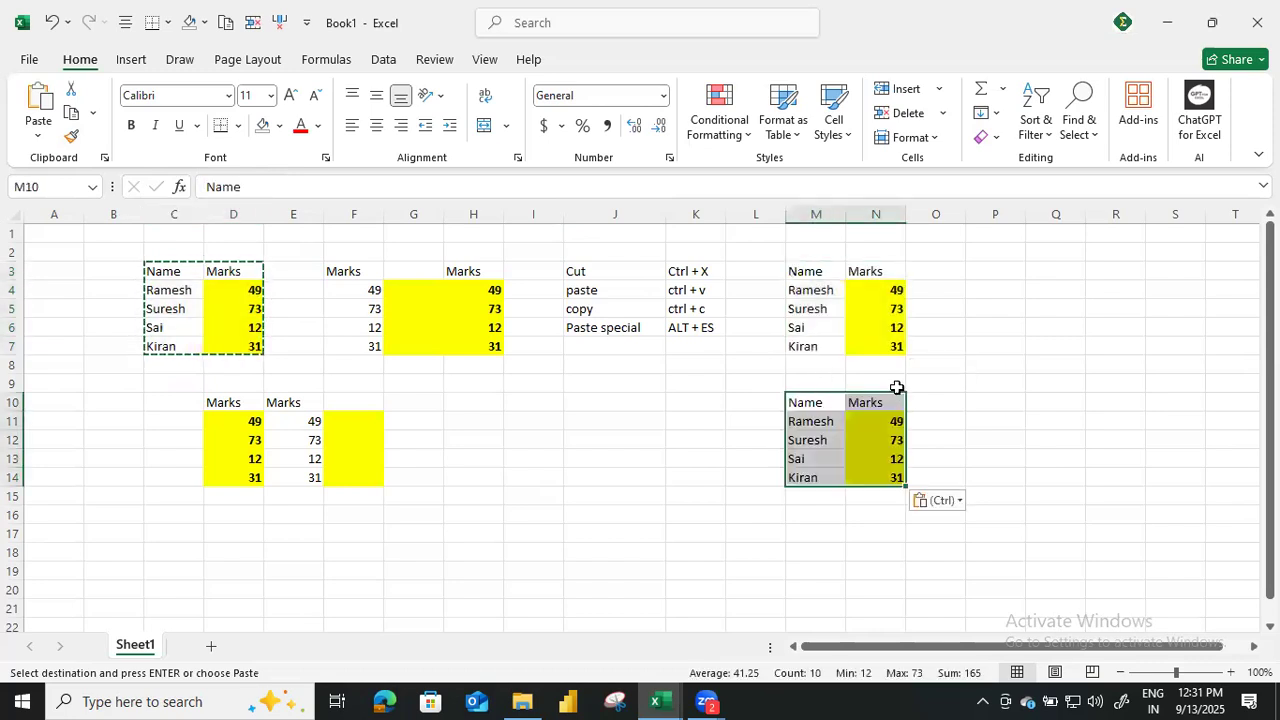
# Title the two pasted tables "Class 4 marks" in M2 and "class 5 marks" in M9.
pyautogui.click(886, 284)
pyautogui.click(829, 247)
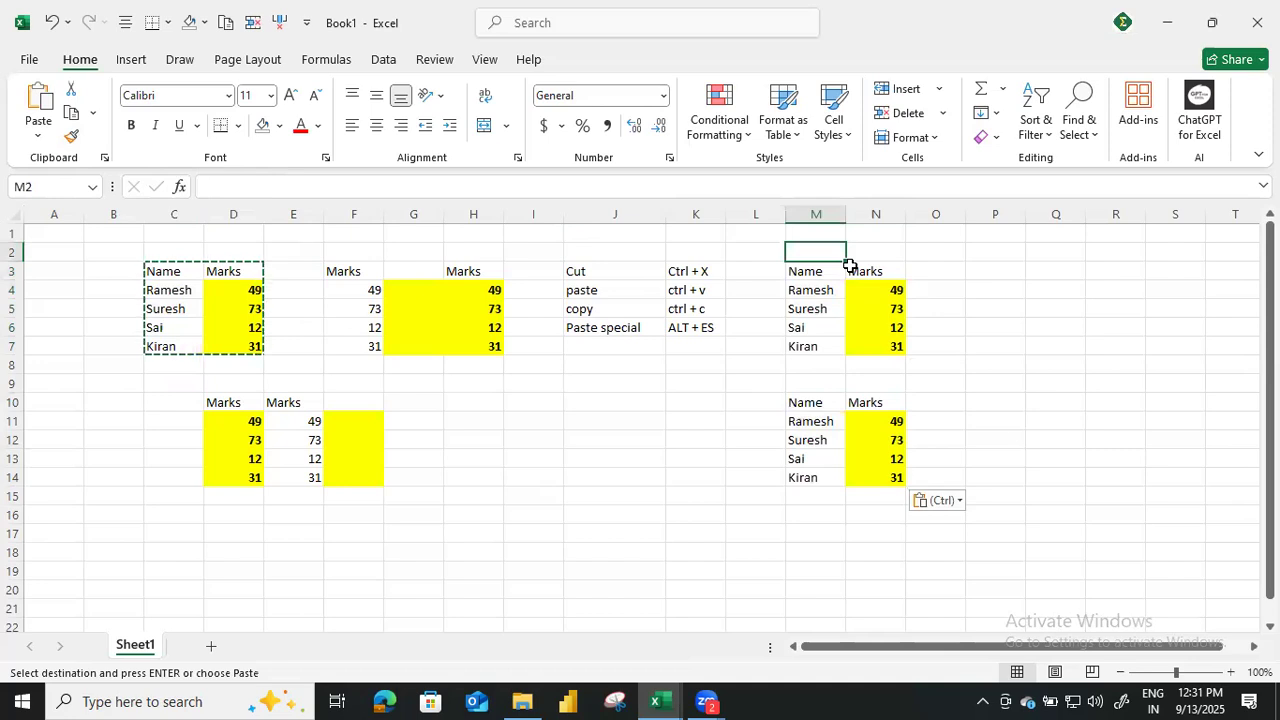
pyautogui.write('Class')
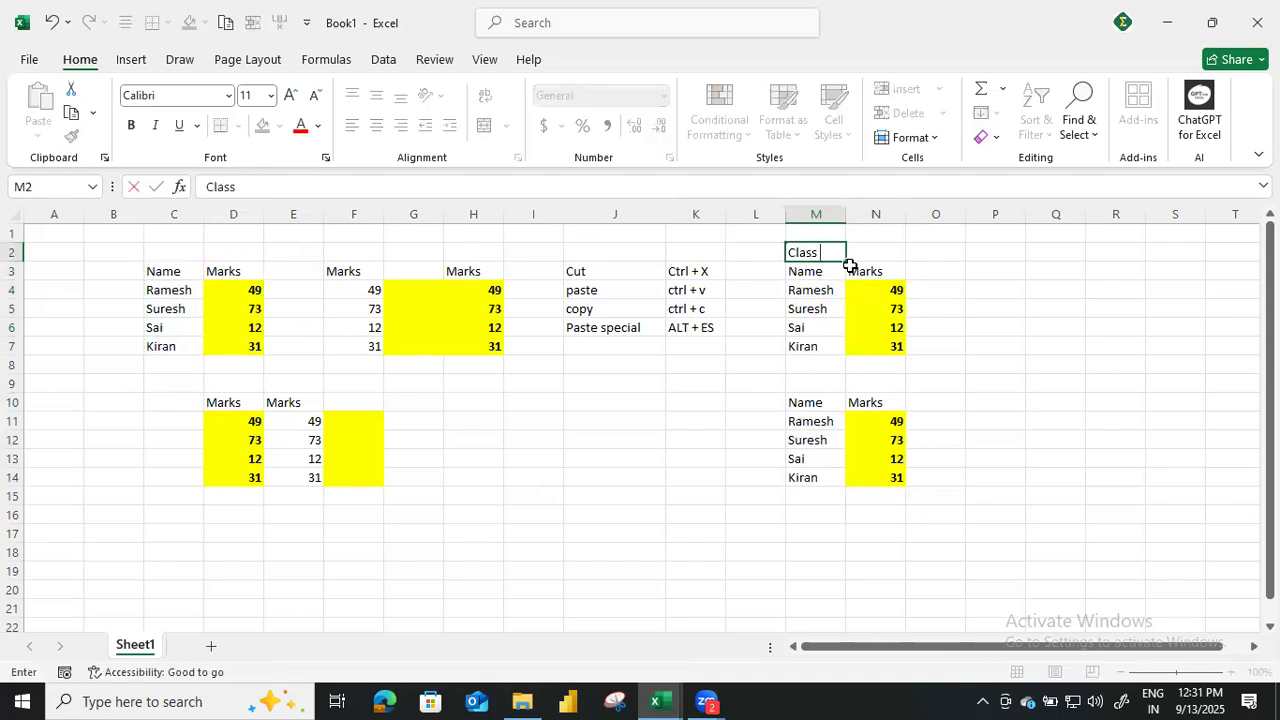
pyautogui.write(' 4 marks')
pyautogui.press('Return')
pyautogui.press('Down')
pyautogui.press('Down')
pyautogui.press('Down')
pyautogui.press('Down')
pyautogui.press('Down')
pyautogui.press('Down')
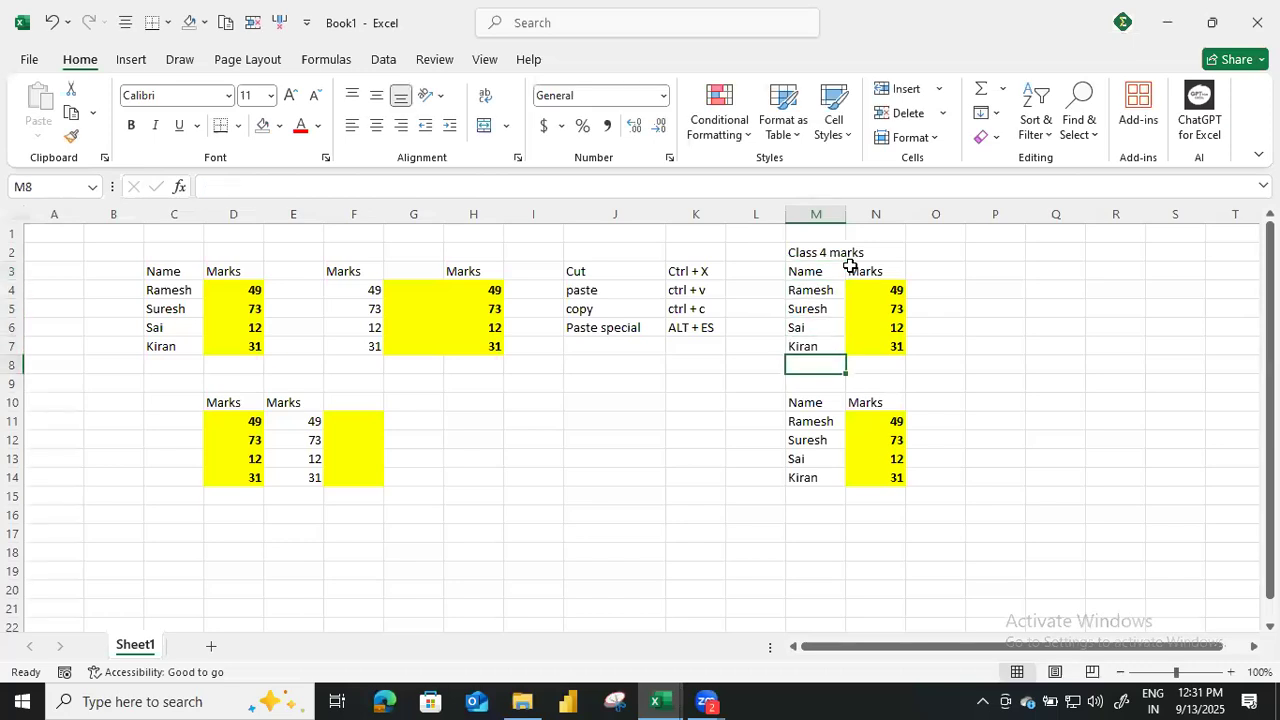
pyautogui.write('class 5 marks')
pyautogui.press('Return')
# Replace the four student names in M11:M14 of the class 5 table with new first names.
pyautogui.press('Down')
pyautogui.press('Down')
pyautogui.press('Right')
pyautogui.press('Left')
pyautogui.press('Up')
pyautogui.press('F2')
pyautogui.press('BackSpace')
pyautogui.press('BackSpace')
pyautogui.press('BackSpace')
pyautogui.press('BackSpace')
pyautogui.press('BackSpace')
pyautogui.press('BackSpace')
pyautogui.write('Hemanth')
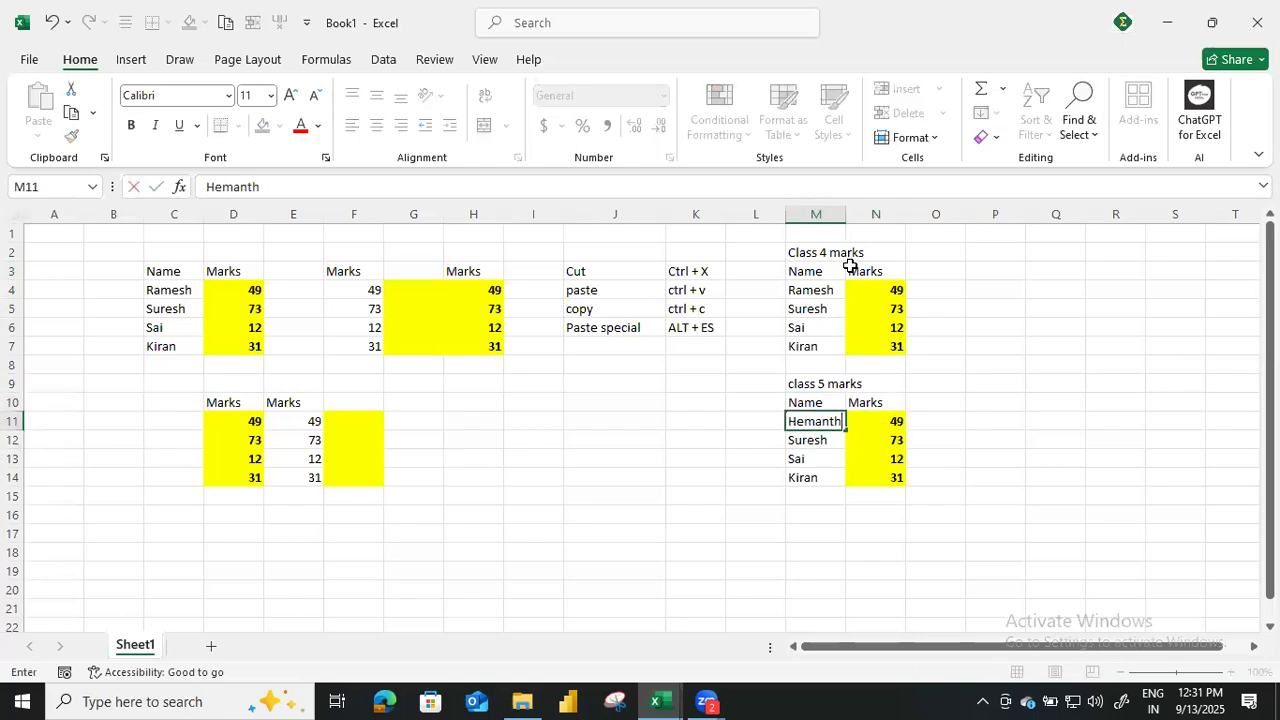
pyautogui.press('Return')
pyautogui.write('Nasar')
pyautogui.press('Return')
pyautogui.write('Shi')
pyautogui.press('BackSpace')
pyautogui.write('ikha')
pyautogui.press('Return')
pyautogui.write('Varun')
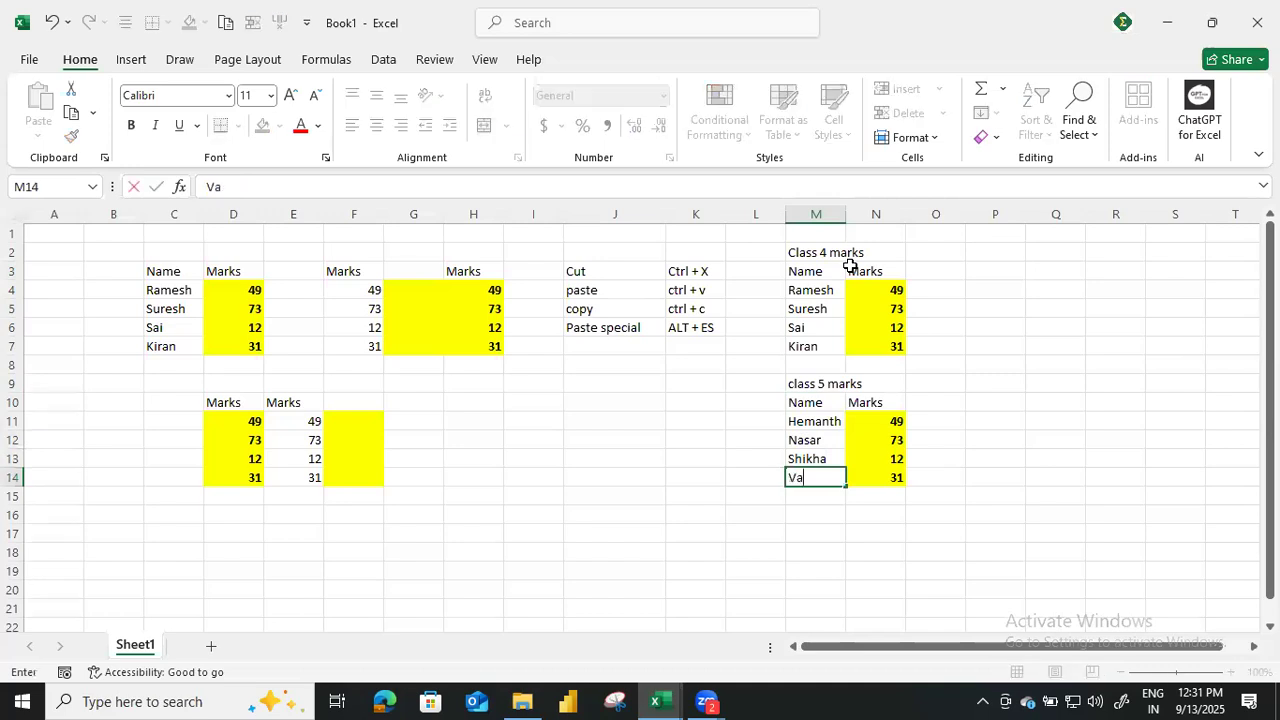
pyautogui.press('Return')
# Enter the class 5 marks 56, 73, 23 and 98 in N11:N14.
pyautogui.press('Up')
pyautogui.press('Right')
pyautogui.press('Up')
pyautogui.press('Up')
pyautogui.press('Up')
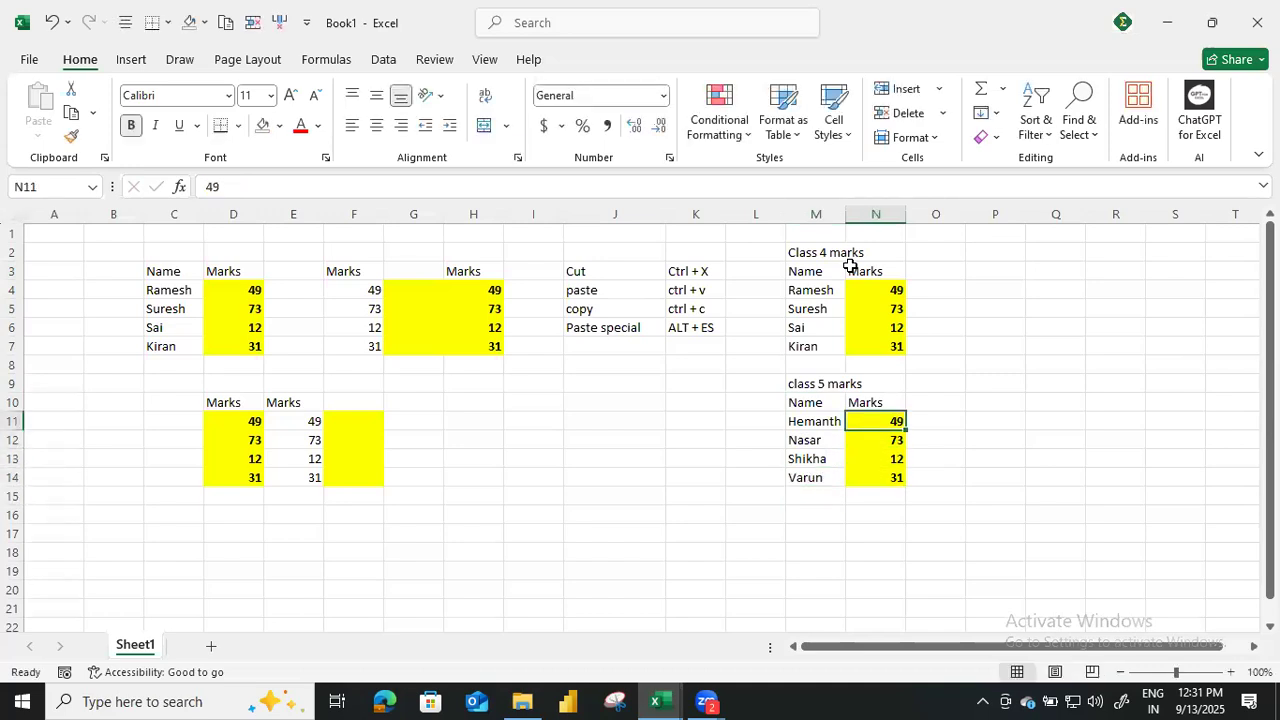
pyautogui.write('56')
pyautogui.press('Return')
pyautogui.write('73')
pyautogui.press('Return')
pyautogui.write('23')
pyautogui.press('Return')
pyautogui.write('98')
pyautogui.press('Return')
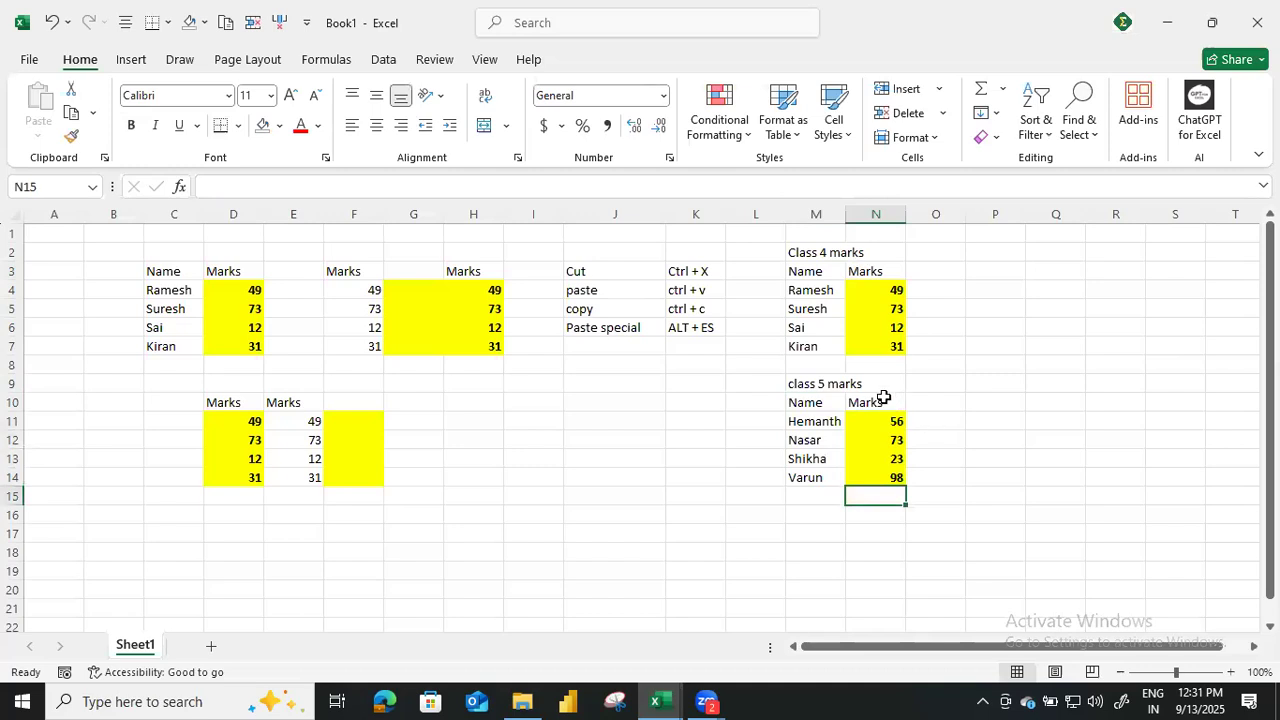
# Change the class 4 header in N3 to "Scien marks" and add the header "English marks" in O3.
pyautogui.click(857, 270)
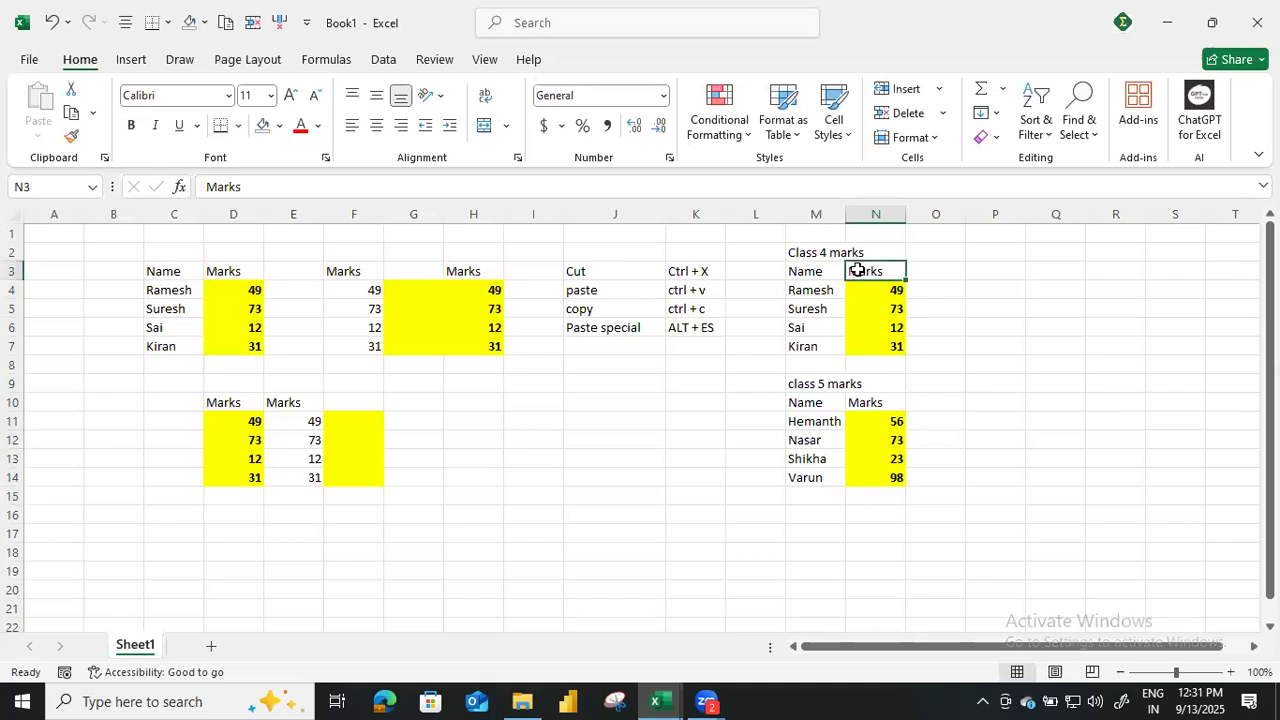
pyautogui.write('Sci')
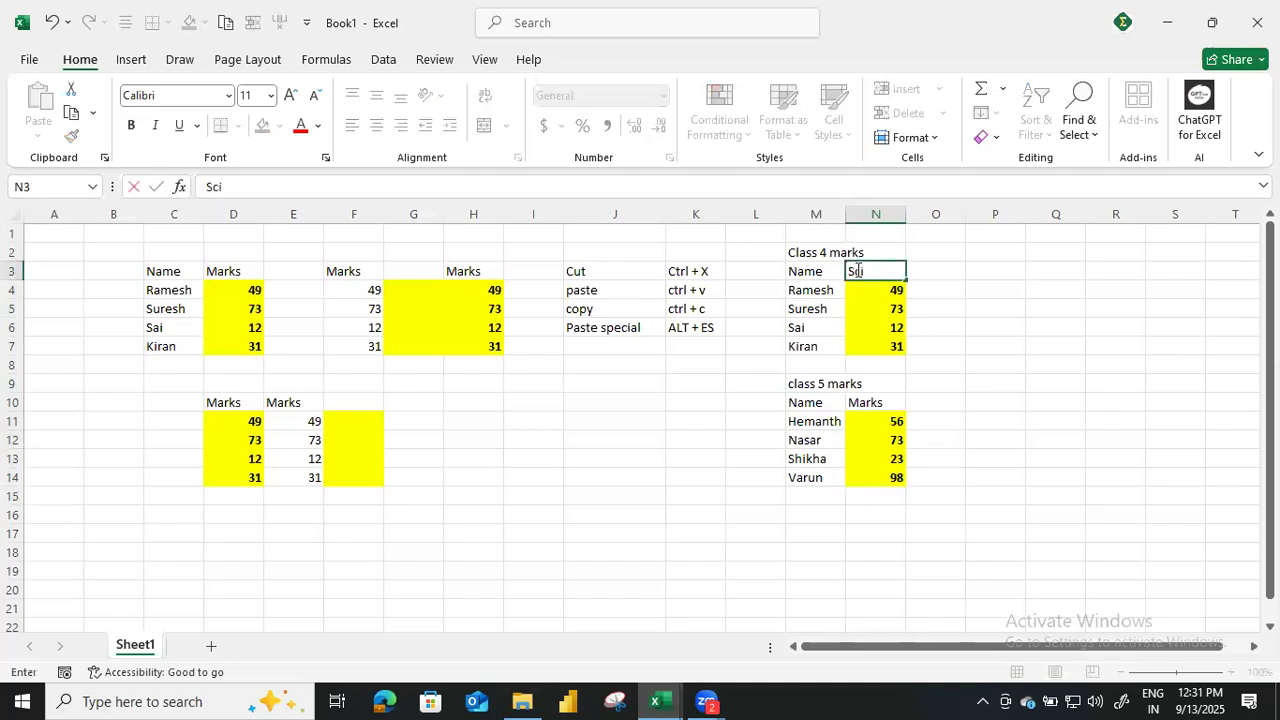
pyautogui.write('en marks')
pyautogui.press('Return')
pyautogui.press('Up')
pyautogui.press('Right')
pyautogui.write('Engli')
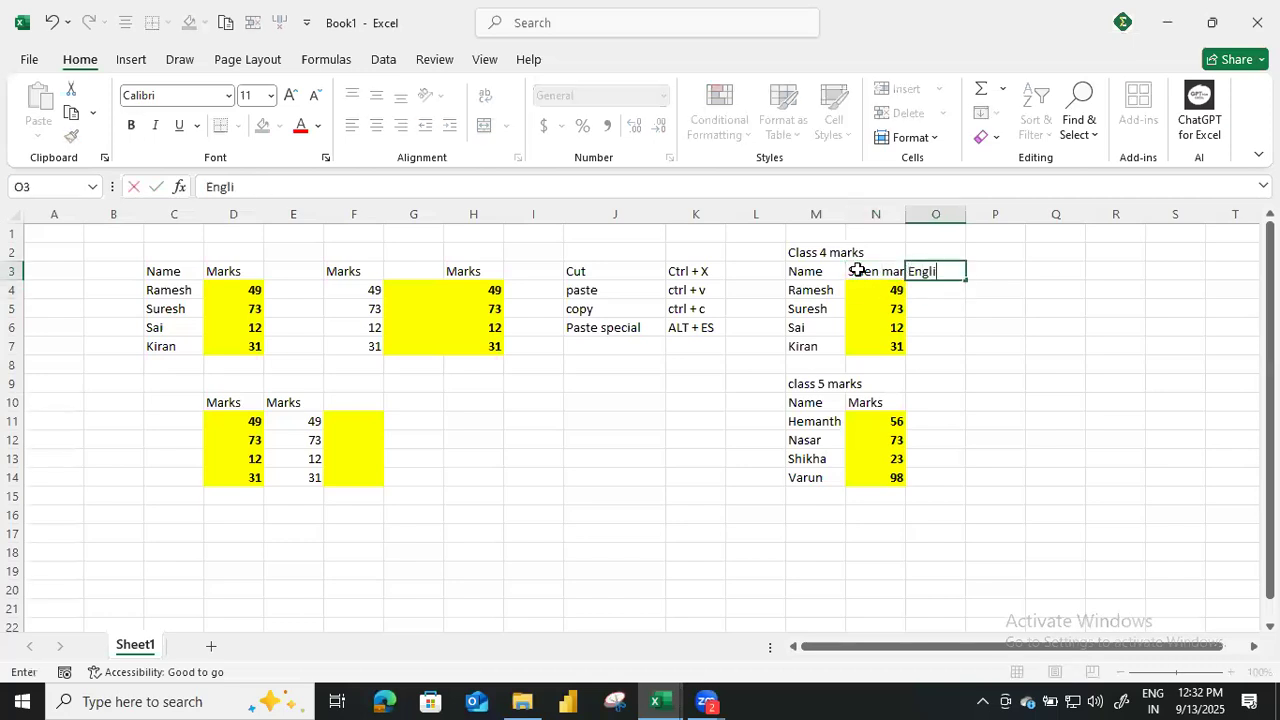
pyautogui.write('sh marks')
pyautogui.press('Return')
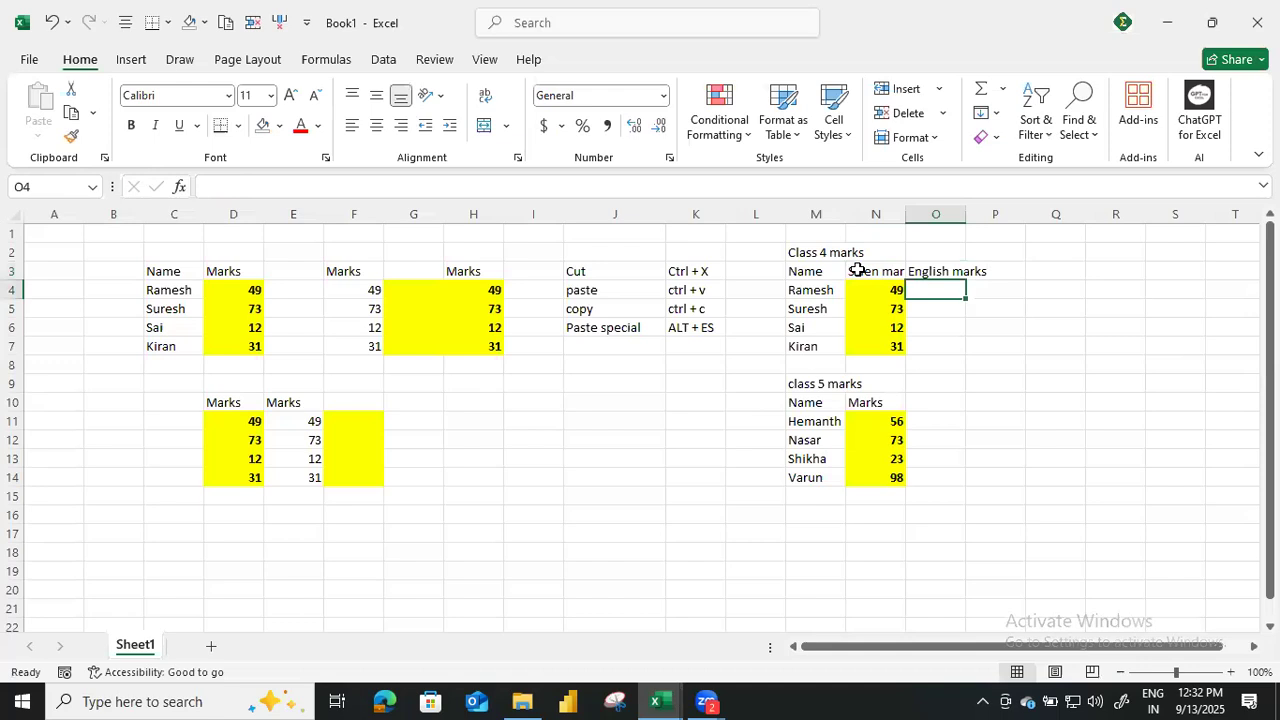
# Enter a RANDBETWEEN formula in O4 that generates a random mark between 0 and 100.
pyautogui.write('=rans')
pyautogui.press('BackSpace')
pyautogui.write('dbetween(')
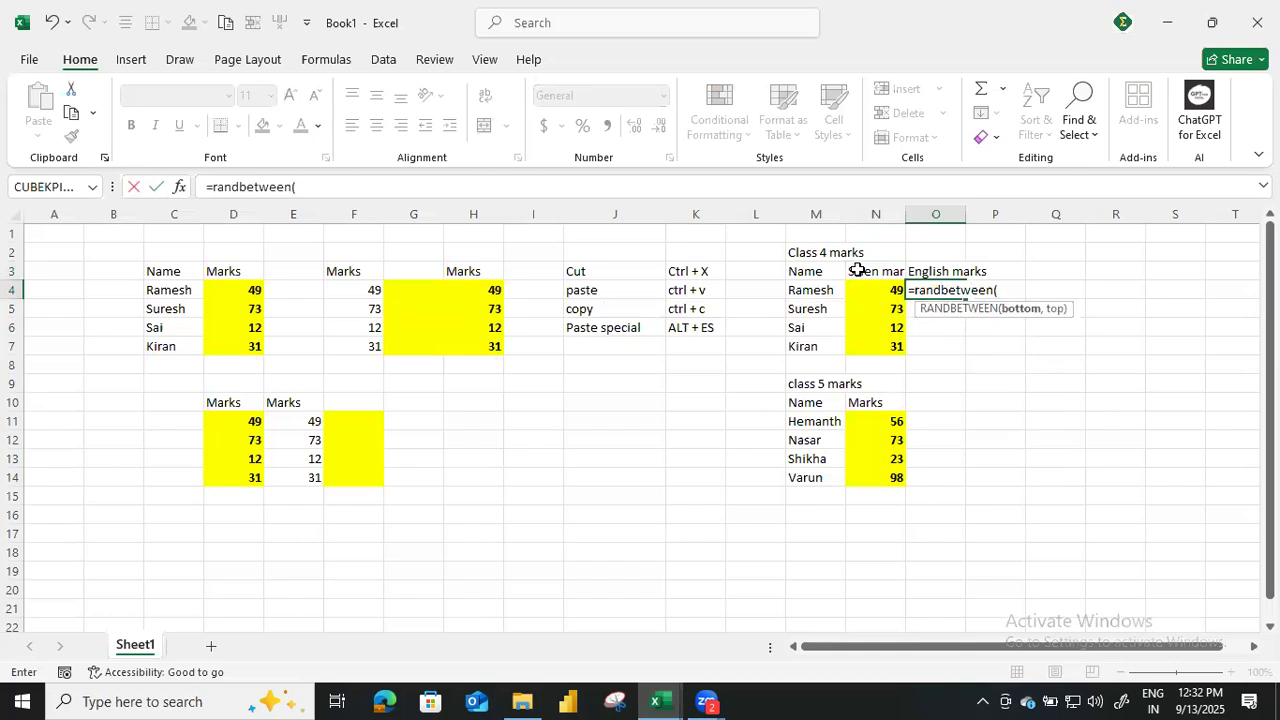
pyautogui.write('1,100')
pyautogui.press('Return')
pyautogui.press('Up')
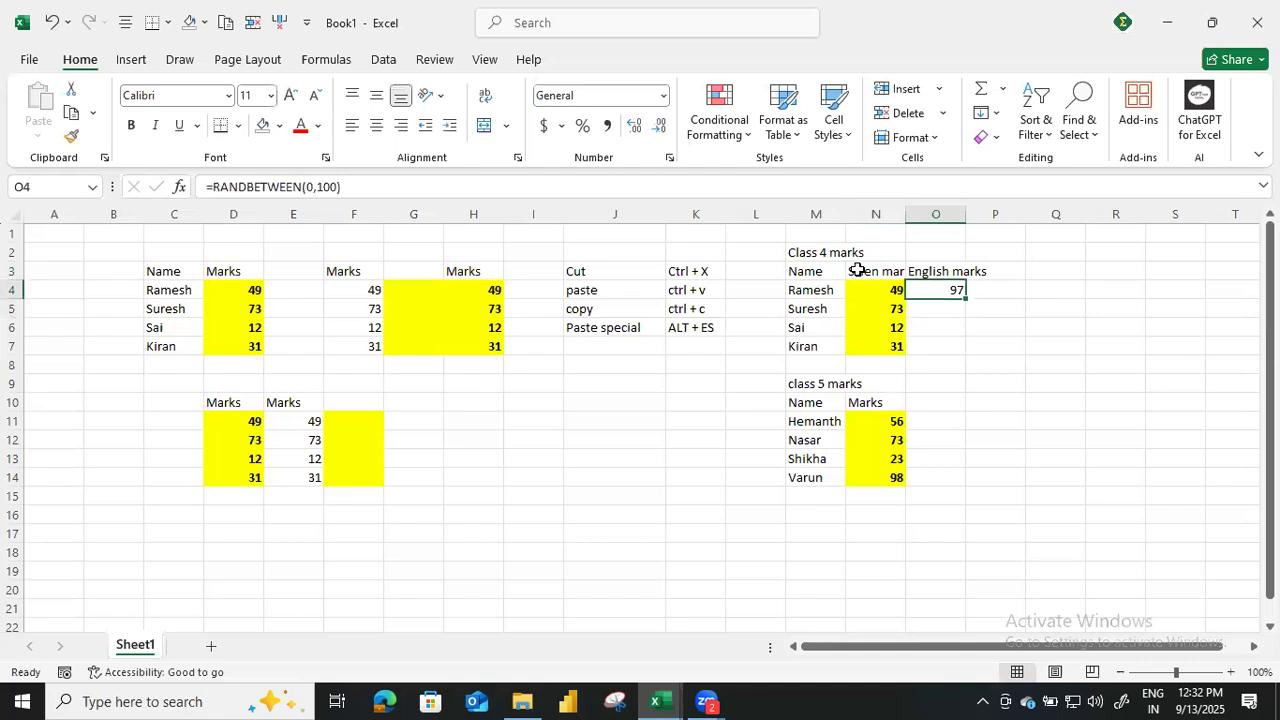
# Copy the random mark formula in O4 to O4:O7 using Paste Special.
pyautogui.hotkey('ctrl', 'c')
pyautogui.hotkey('shift', 'Down')
pyautogui.hotkey('shift', 'Down')
pyautogui.hotkey('shift', 'Down')
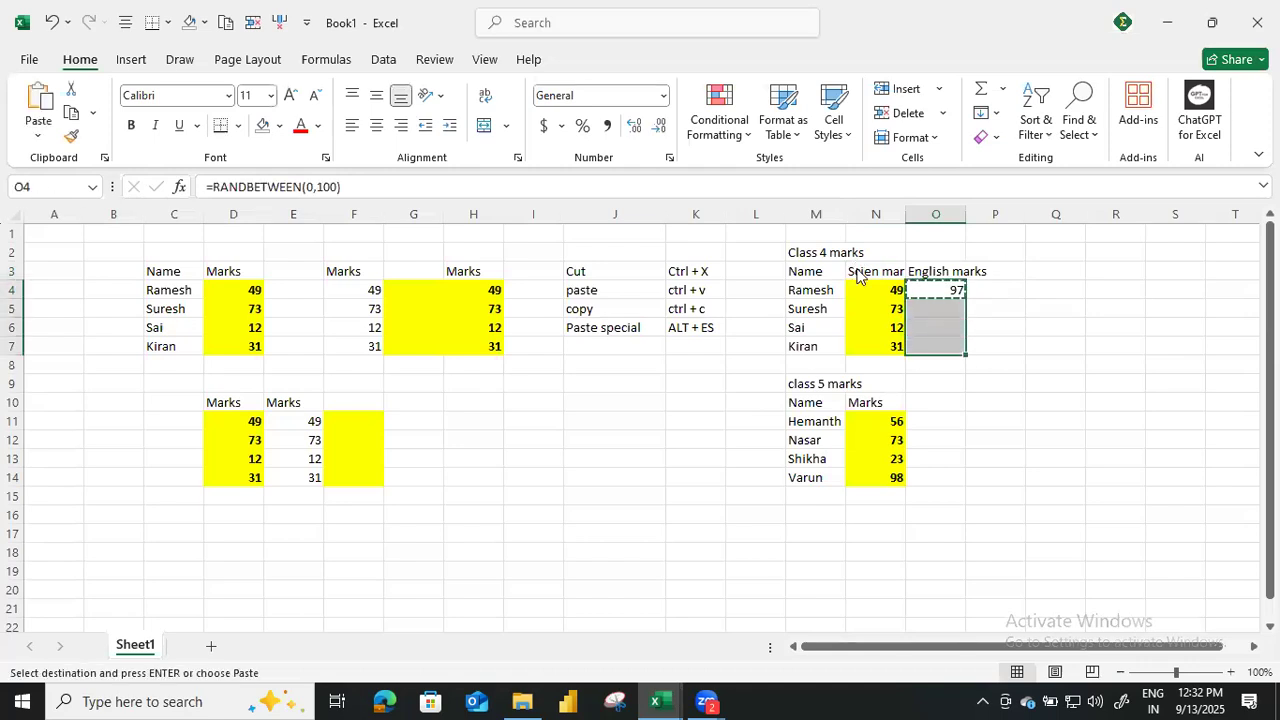
pyautogui.hotkey('alt', 'e')
pyautogui.press('s')
pyautogui.press('Return')
# Paste the copied random mark formula into O11:O14 of the class 5 table.
pyautogui.press('Down')
pyautogui.press('Down')
pyautogui.press('Down')
pyautogui.press('Down')
pyautogui.press('Down')
pyautogui.press('Down')
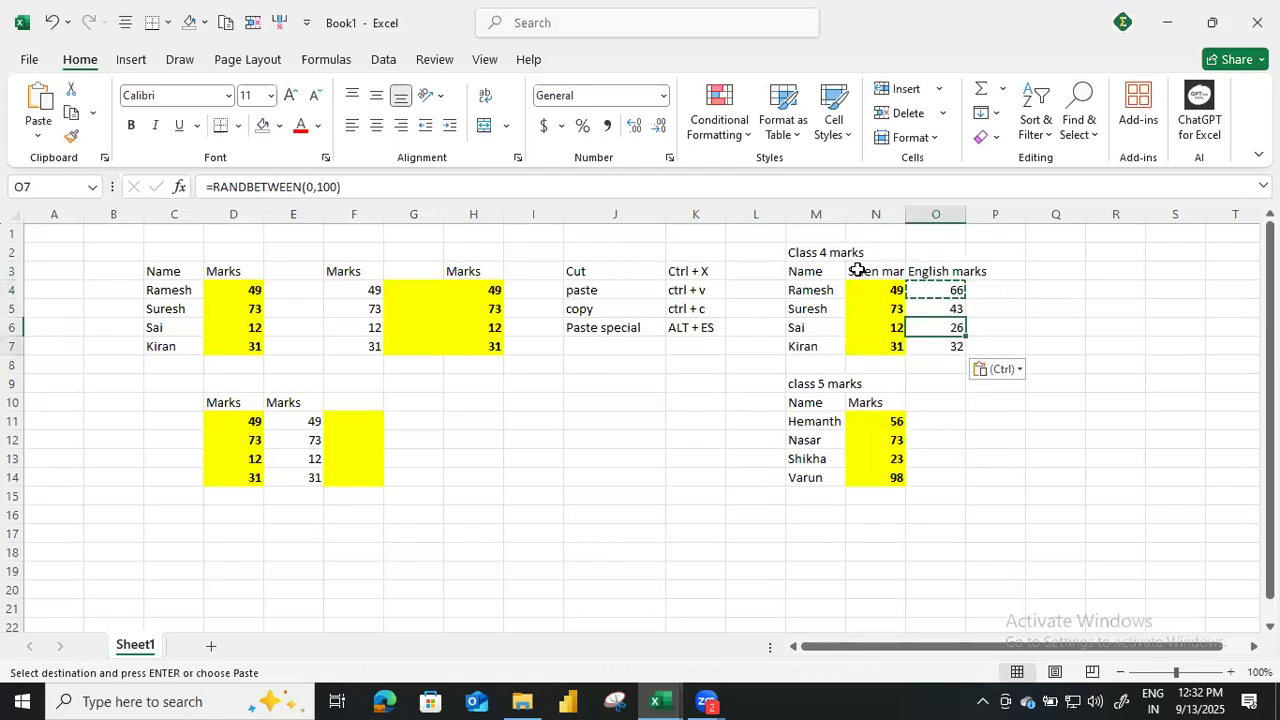
pyautogui.press('Down')
pyautogui.hotkey('shift', 'Down')
pyautogui.hotkey('shift', 'Down')
pyautogui.hotkey('shift', 'Down')
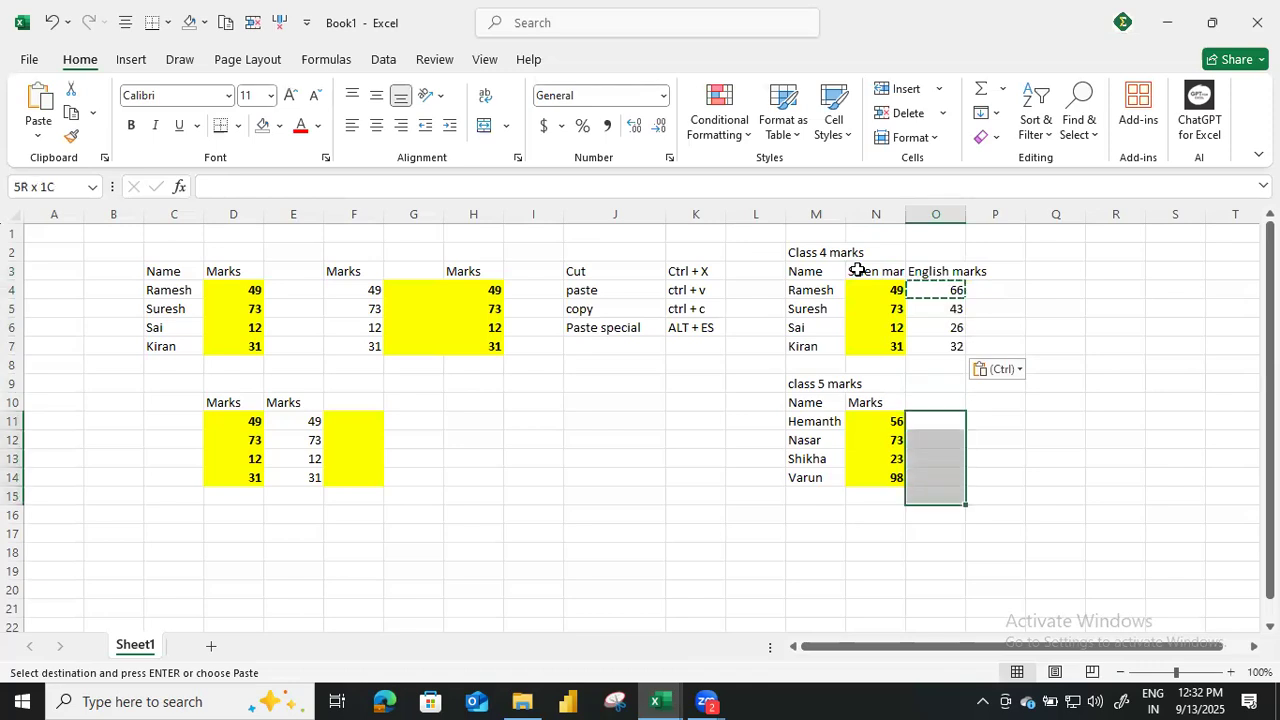
pyautogui.hotkey('ctrl', 'v')
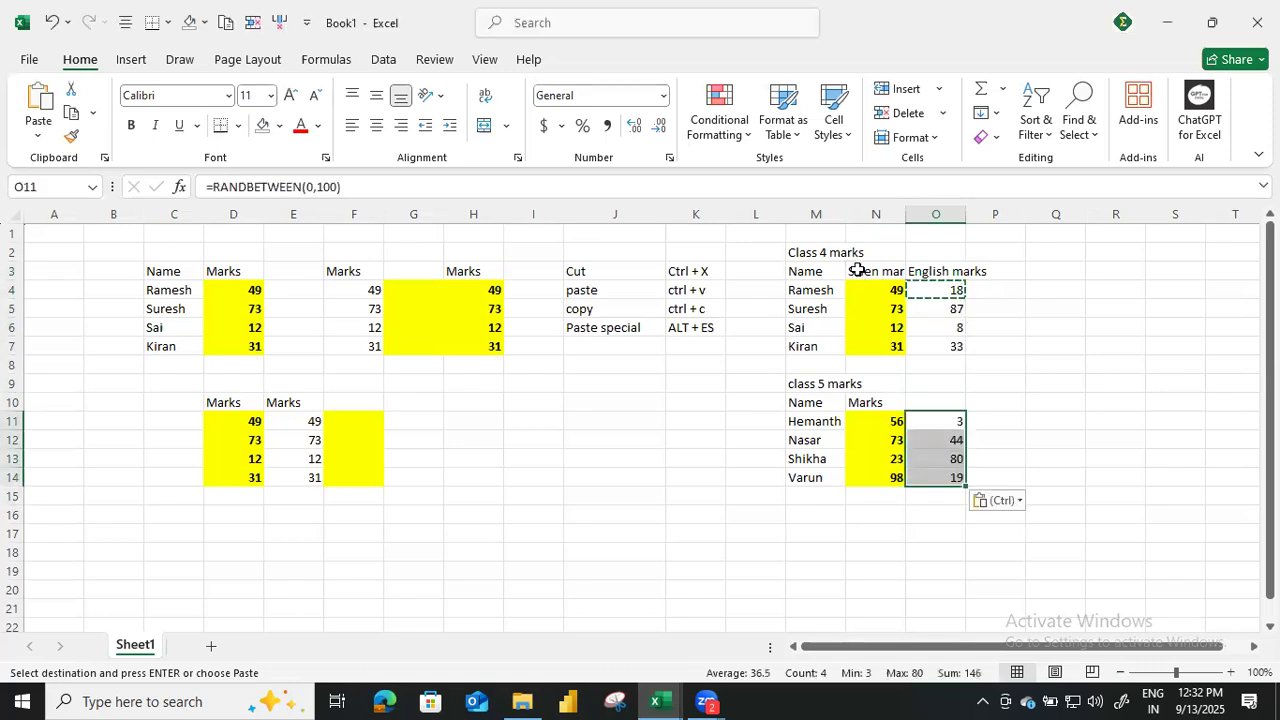
# Copy the random marks in O4:O14 and paste them over themselves as fixed values using Paste Special.
pyautogui.press('Escape')
pyautogui.press('Up')
pyautogui.press('Up')
pyautogui.press('Up')
pyautogui.press('Up')
pyautogui.press('Up')
pyautogui.press('Up')
pyautogui.press('Up')
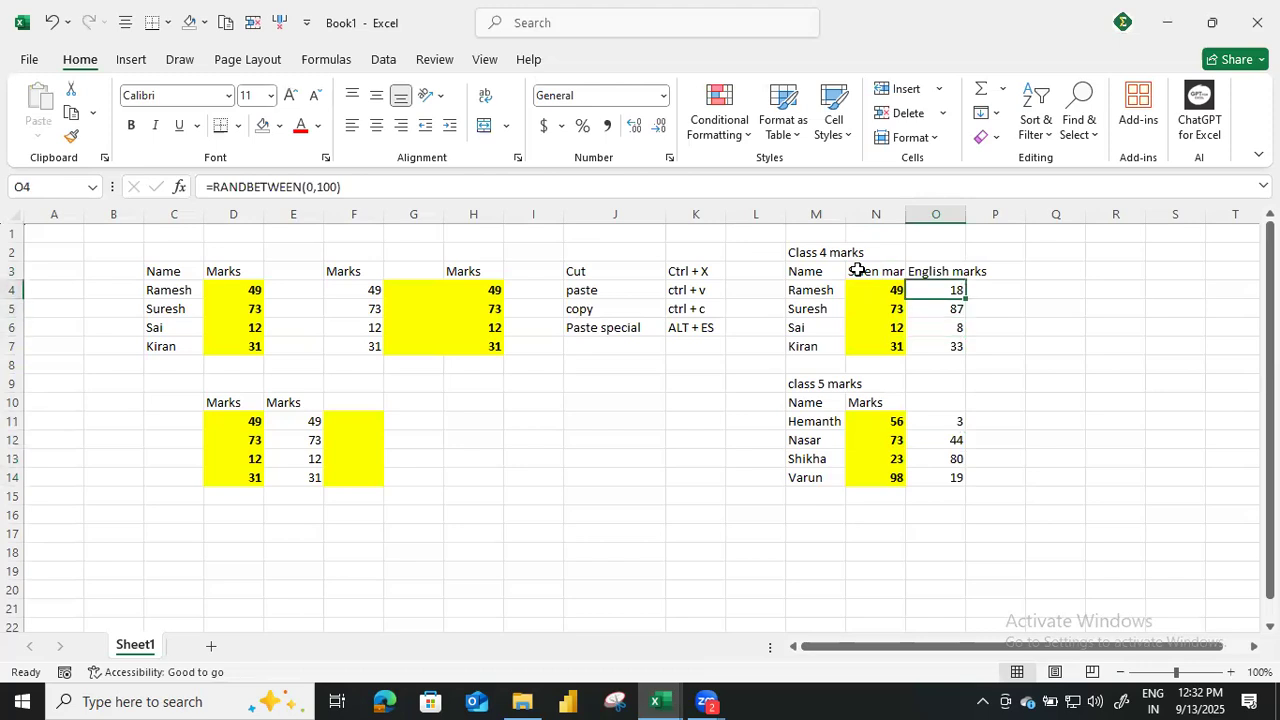
pyautogui.hotkey('shift', 'Down')
pyautogui.hotkey('shift', 'Down')
pyautogui.hotkey('shift', 'Down')
pyautogui.hotkey('shift', 'Down')
pyautogui.hotkey('shift', 'Down')
pyautogui.hotkey('shift', 'Down')
pyautogui.hotkey('shift', 'Down')
pyautogui.hotkey('shift', 'Down')
pyautogui.hotkey('shift', 'Down')
pyautogui.hotkey('shift', 'Down')
pyautogui.hotkey('shift', 'Down')
pyautogui.hotkey('shift', 'Down')
pyautogui.hotkey('shift', 'Up')
pyautogui.hotkey('shift', 'Up')
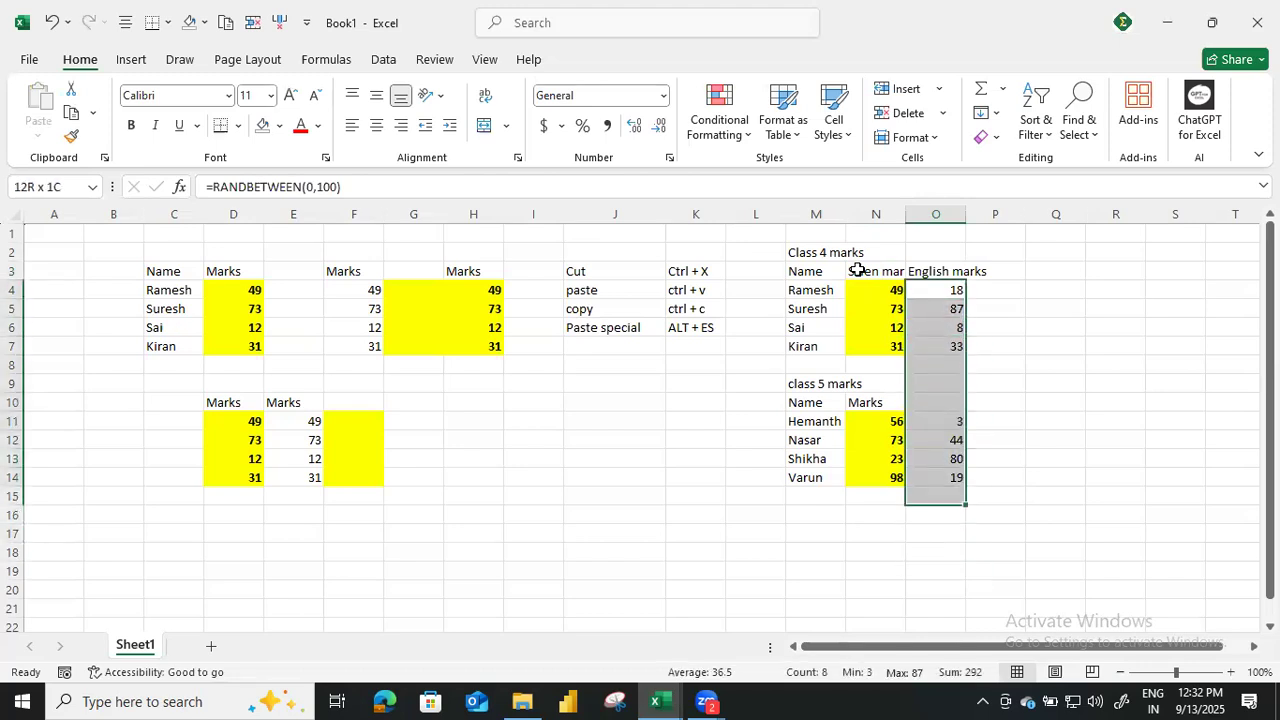
pyautogui.hotkey('ctrl', 'c')
pyautogui.press('alt')
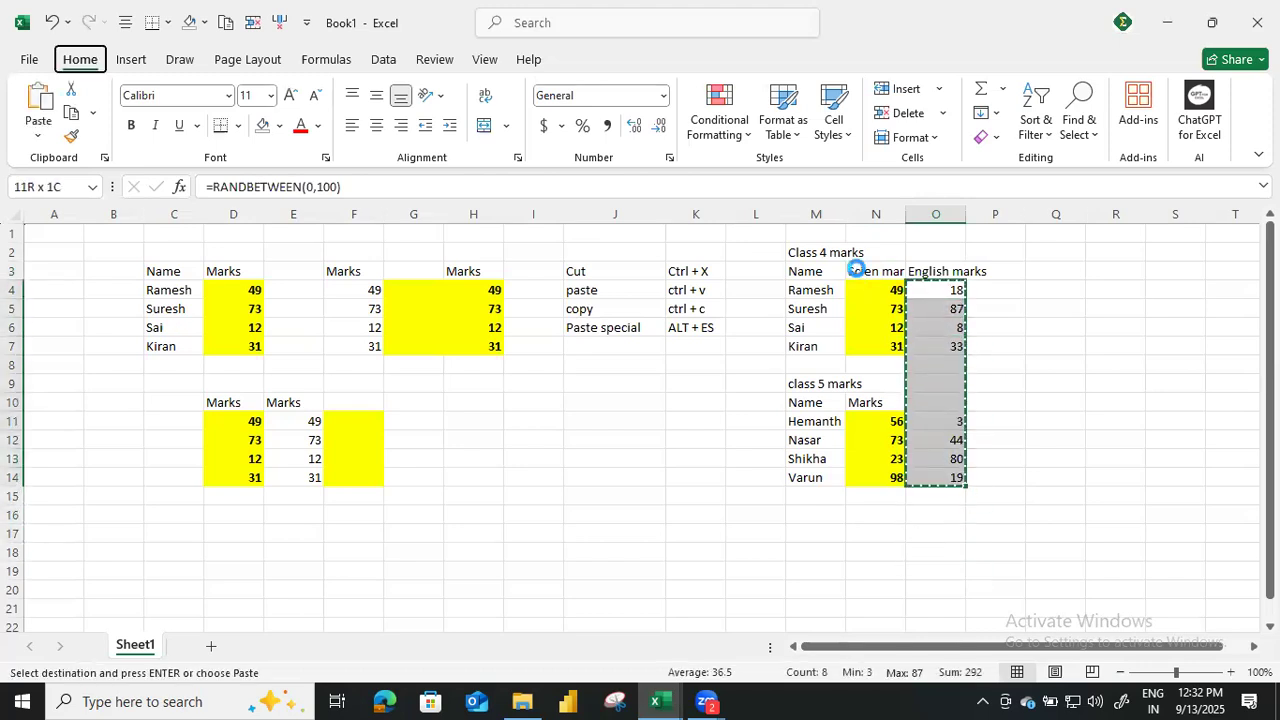
pyautogui.press('e')
pyautogui.press('s')
pyautogui.press('Escape')
# End the copy mode and add the header "Total" in P3 beside the English marks header.
pyautogui.press('Right')
pyautogui.press('Right')
pyautogui.press('Escape')
pyautogui.press('Up')
pyautogui.press('Left')
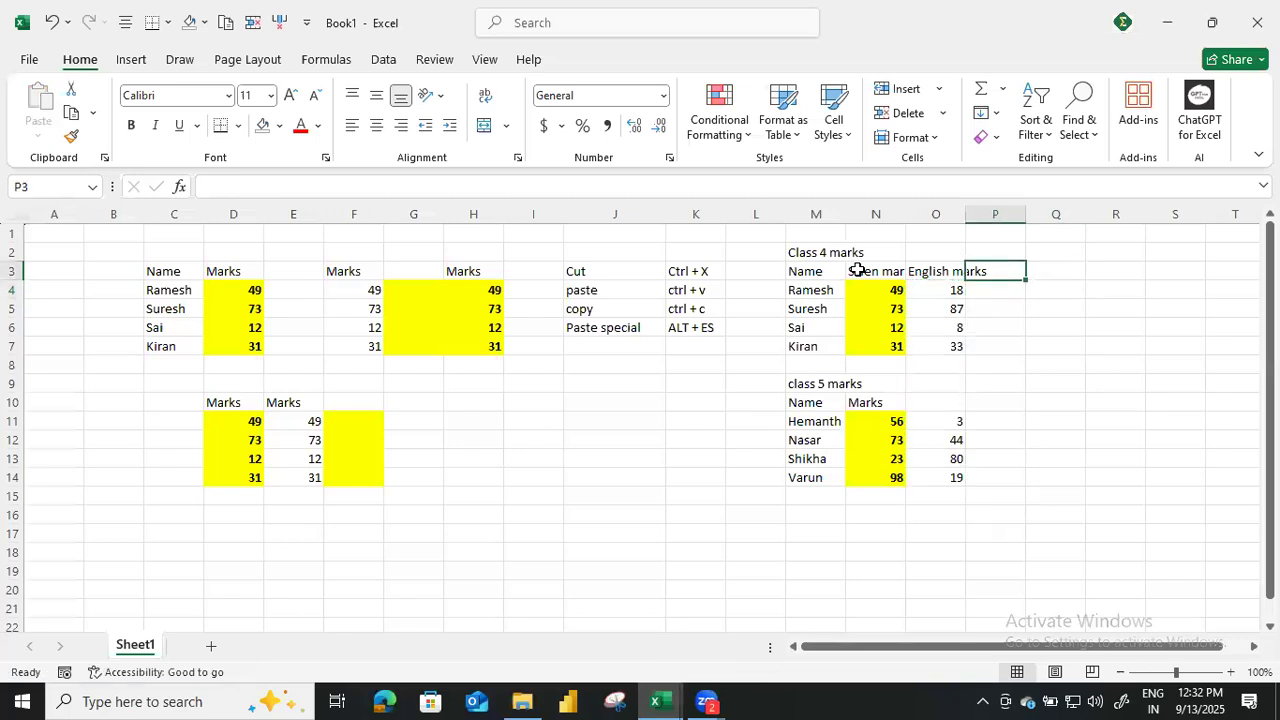
pyautogui.write('Total')
pyautogui.press('Return')
# Remove the yellow fill and bold from N4:N14 by pasting only the formats of the N3 header.
pyautogui.press('Left')
pyautogui.press('Left')
pyautogui.click(858, 270)
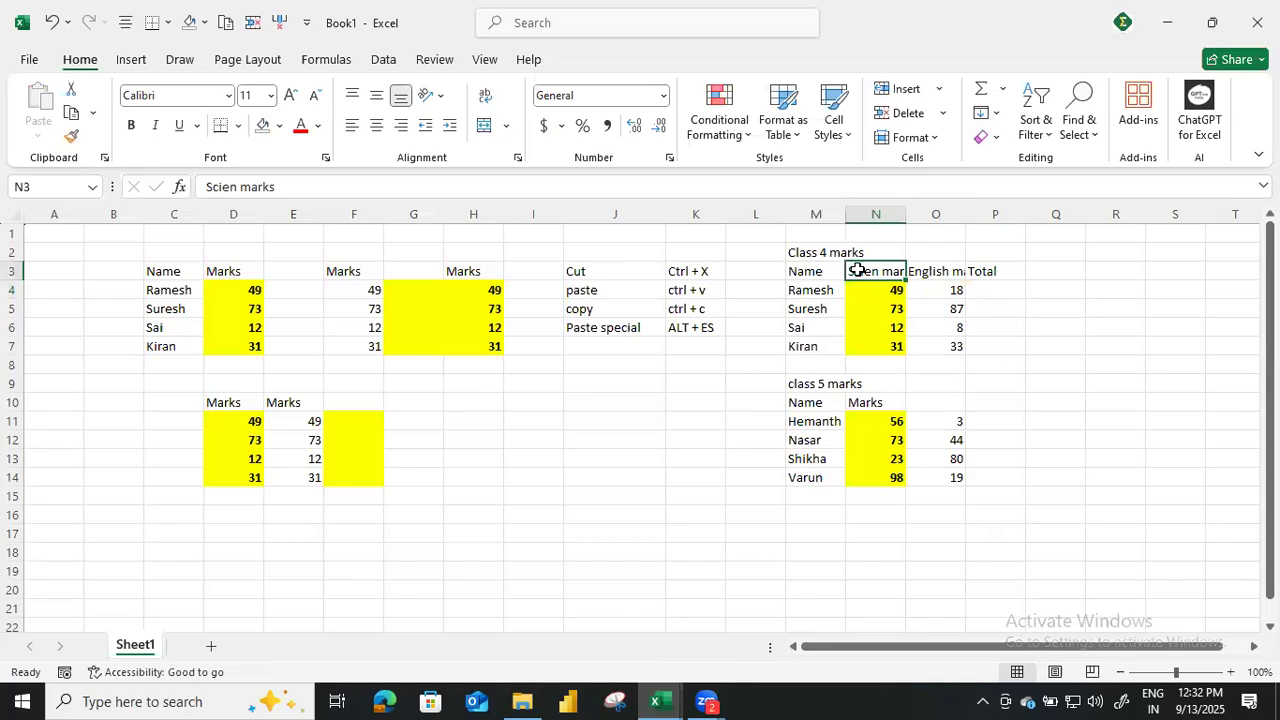
pyautogui.hotkey('ctrl', 'c')
pyautogui.press('Down')
pyautogui.hotkey('ctrl', 'shift', 'Down')
pyautogui.hotkey('ctrl', 'shift', 'Down')
pyautogui.hotkey('ctrl', 'shift', 'Down')
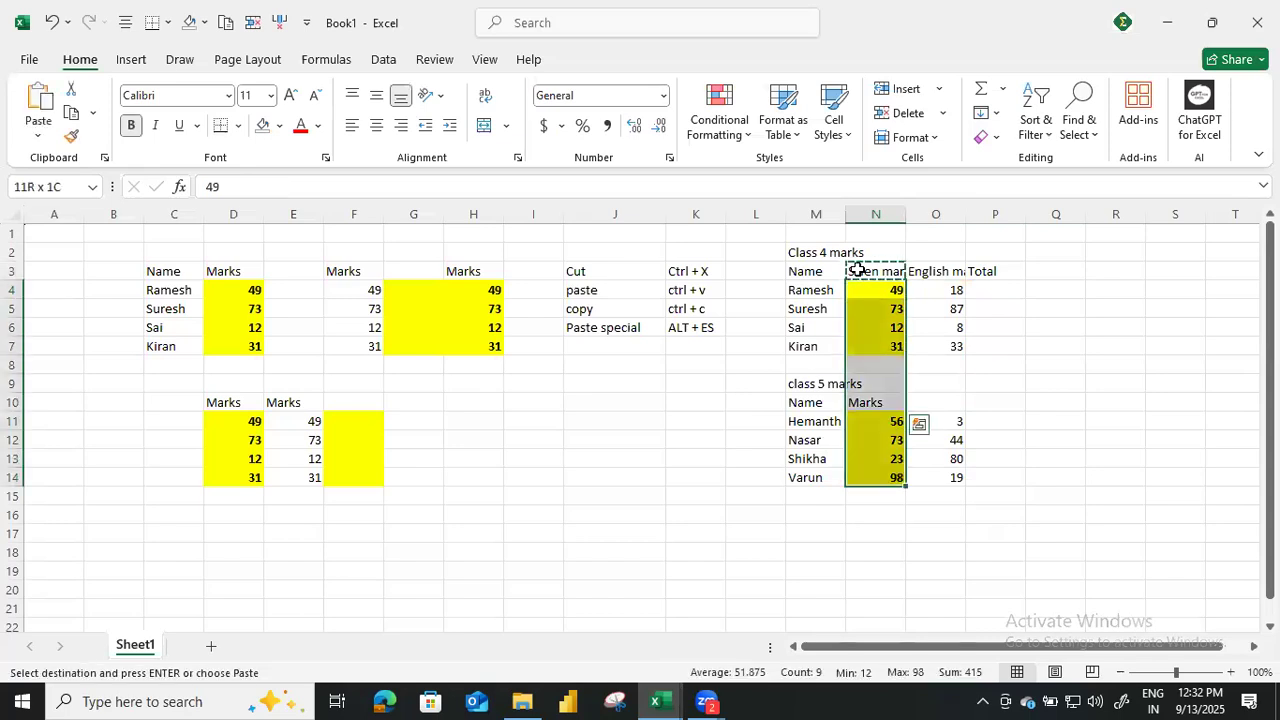
pyautogui.hotkey('alt', 'e')
pyautogui.press('s')
pyautogui.press('t')
pyautogui.press('Return')
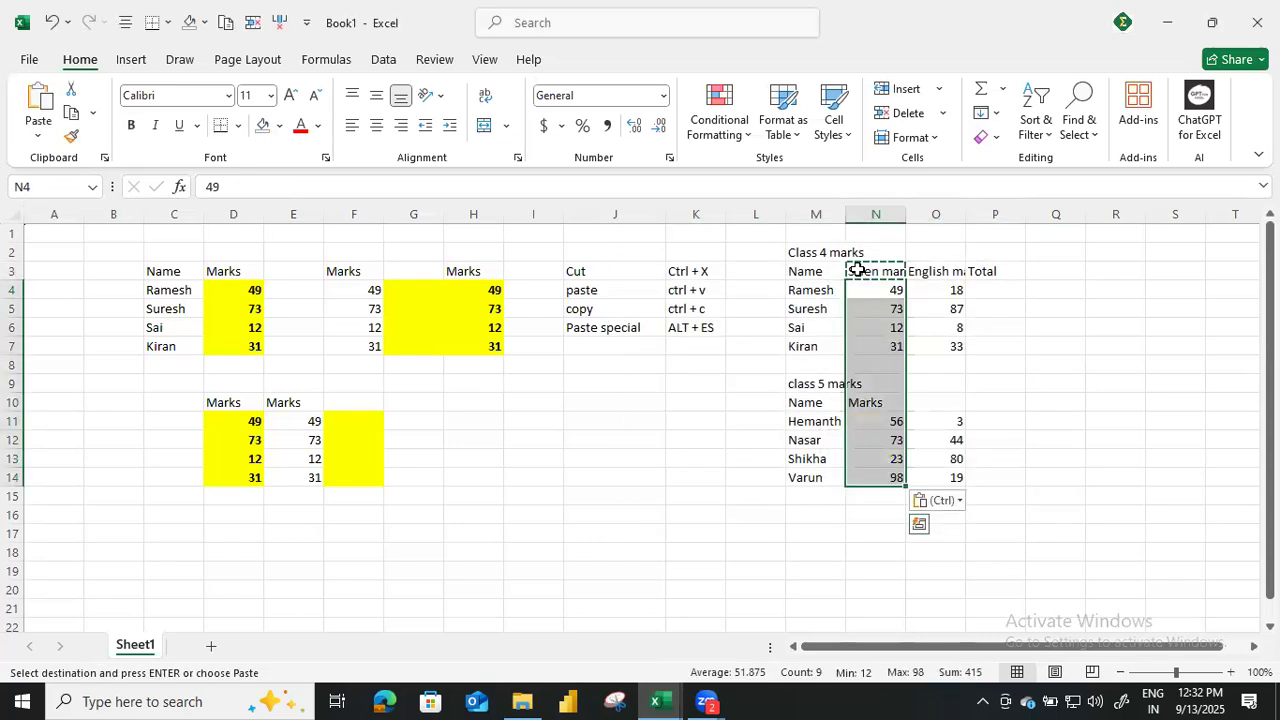
pyautogui.press('Escape')
# Enter a SUM formula in P4 that adds the science and English marks in N4:O4.
pyautogui.press('Right')
pyautogui.press('Right')
pyautogui.write('=sum(')
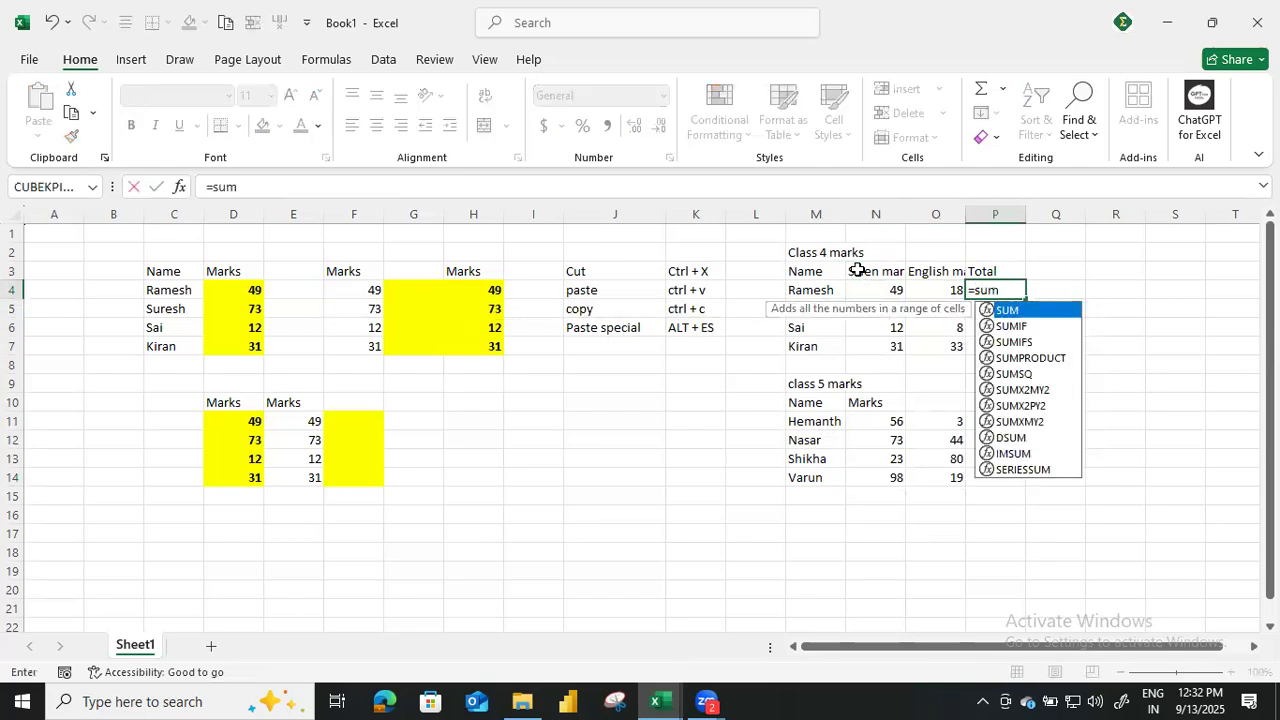
pyautogui.press('Left')
pyautogui.hotkey('shift', 'Left')
pyautogui.press('Return')
# Fill the total formula from P4 down to P7 for the remaining class 4 students.
pyautogui.press('Up')
pyautogui.hotkey('shift', 'Down')
pyautogui.hotkey('shift', 'Down')
pyautogui.hotkey('shift', 'Down')
pyautogui.hotkey('ctrl', 'd')
pyautogui.press('Down')
pyautogui.press('Down')
pyautogui.press('Down')
pyautogui.press('Down')
pyautogui.press('Down')
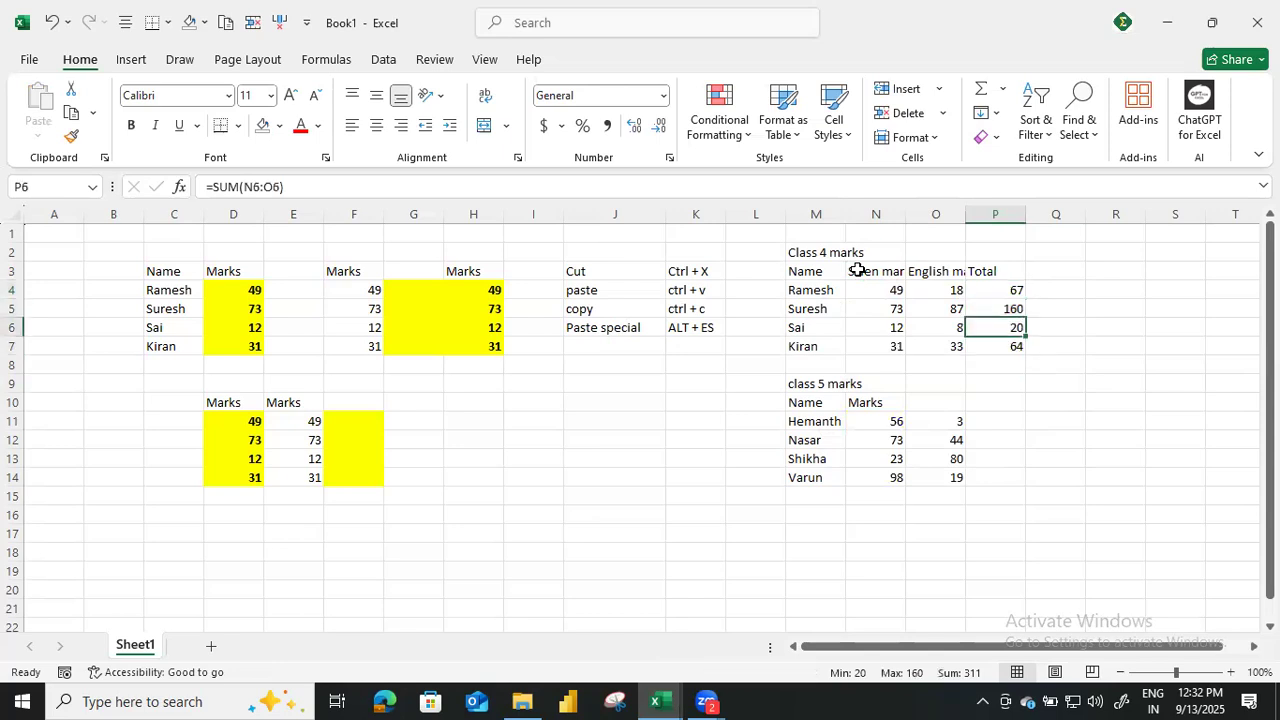
pyautogui.press('Up')
pyautogui.press('Up')
pyautogui.press('Down')
pyautogui.press('Down')
pyautogui.press('Down')
pyautogui.press('Down')
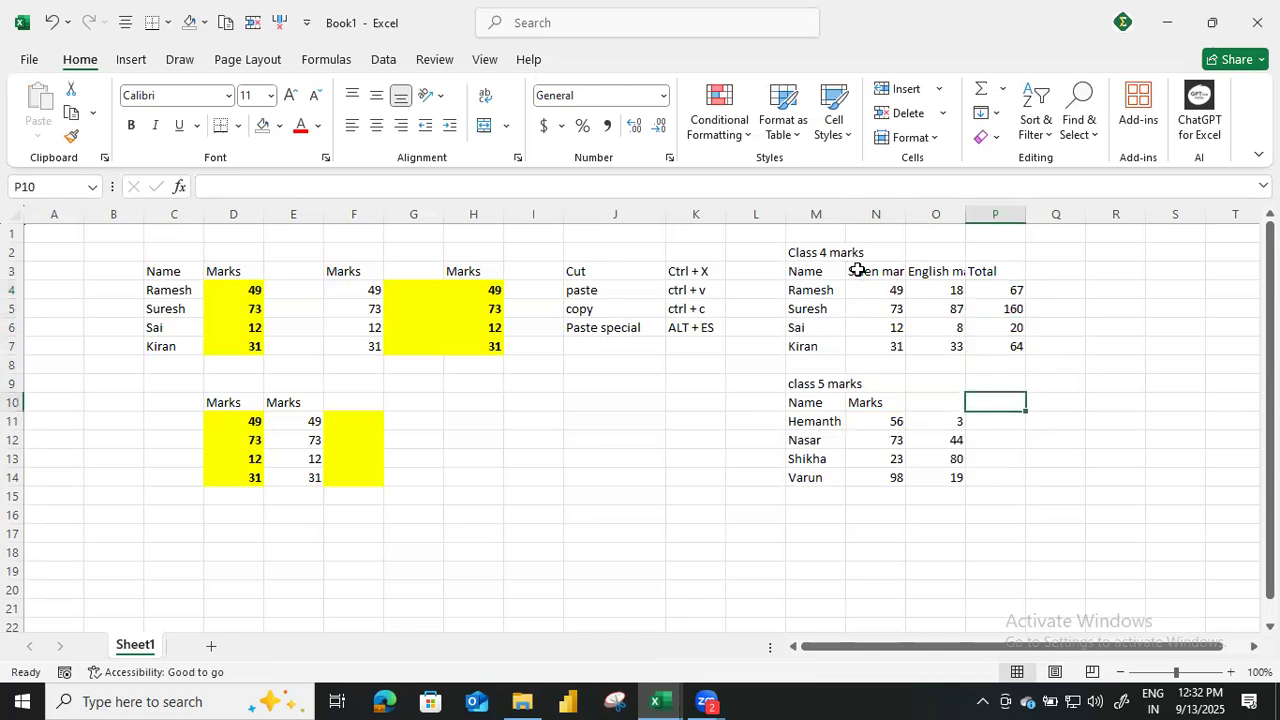
# Copy the total formula from P7 to P11:P14 using Paste Special and end the copy mode.
pyautogui.press('Up')
pyautogui.press('Up')
pyautogui.press('Up')
pyautogui.press('Up')
pyautogui.hotkey('ctrl', 'c')
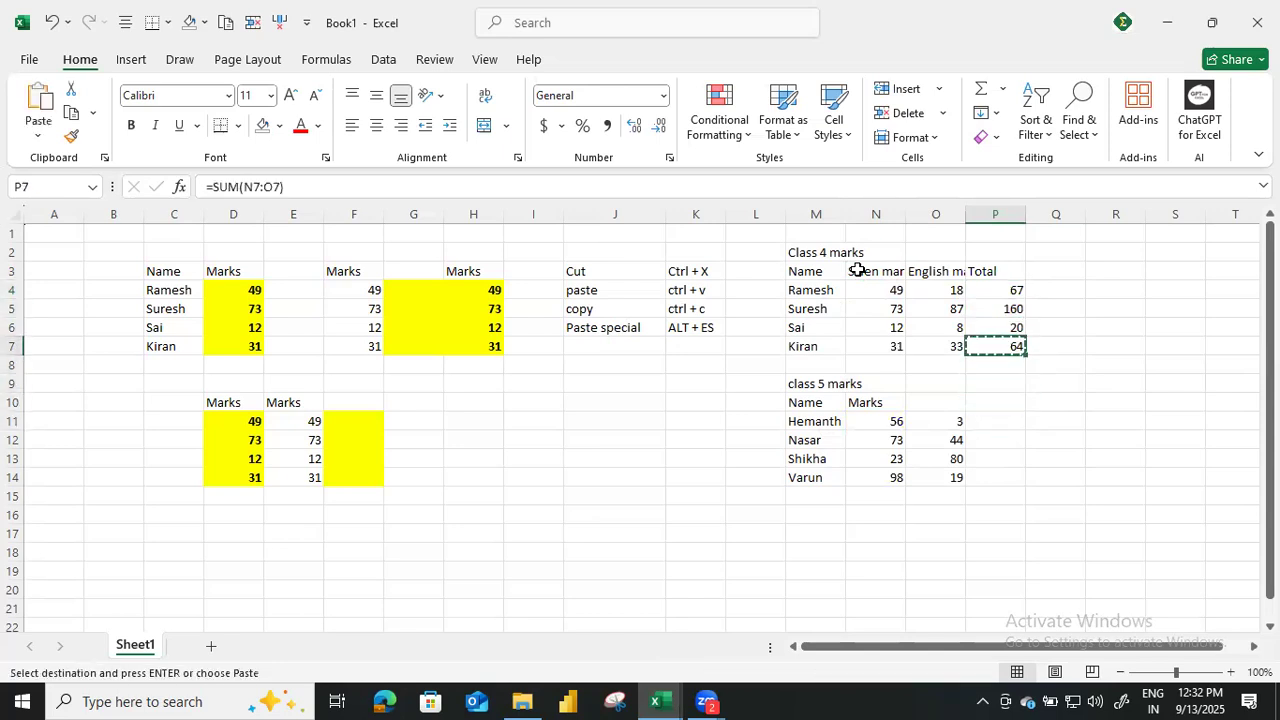
pyautogui.press('Down')
pyautogui.press('Down')
pyautogui.press('Down')
pyautogui.press('Down')
pyautogui.hotkey('shift', 'Down')
pyautogui.hotkey('shift', 'Down')
pyautogui.hotkey('shift', 'Down')
pyautogui.hotkey('alt', 'e')
pyautogui.press('s')
pyautogui.press('Return')
pyautogui.press('Escape')
pyautogui.press('Right')
pyautogui.press('Left')
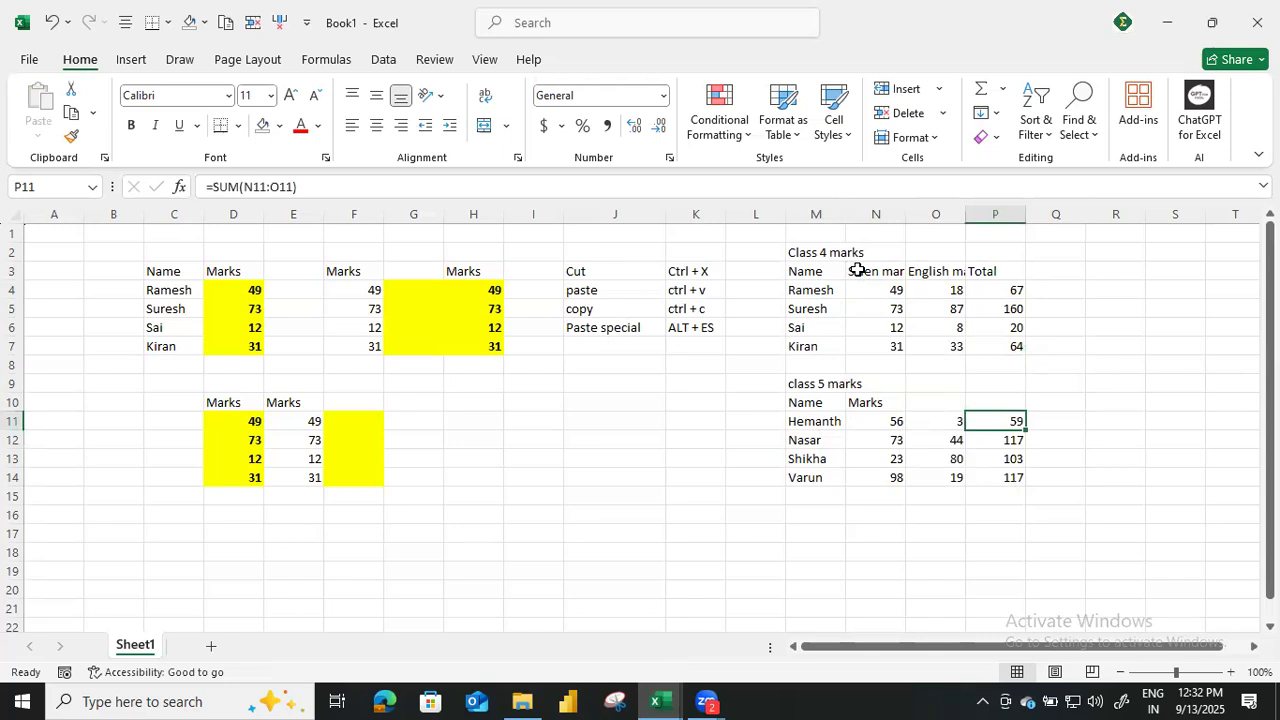
# Copy the column headers in N3:P3 and paste them over the class 5 header row starting at N10.
pyautogui.press('Left')
pyautogui.press('Up')
pyautogui.press('Up')
pyautogui.press('Up')
pyautogui.press('Up')
pyautogui.press('Up')
pyautogui.press('Up')
pyautogui.press('Up')
pyautogui.press('Up')
pyautogui.press('Left')
pyautogui.hotkey('shift', 'Right')
pyautogui.hotkey('shift', 'Right')
pyautogui.hotkey('ctrl', 'c')
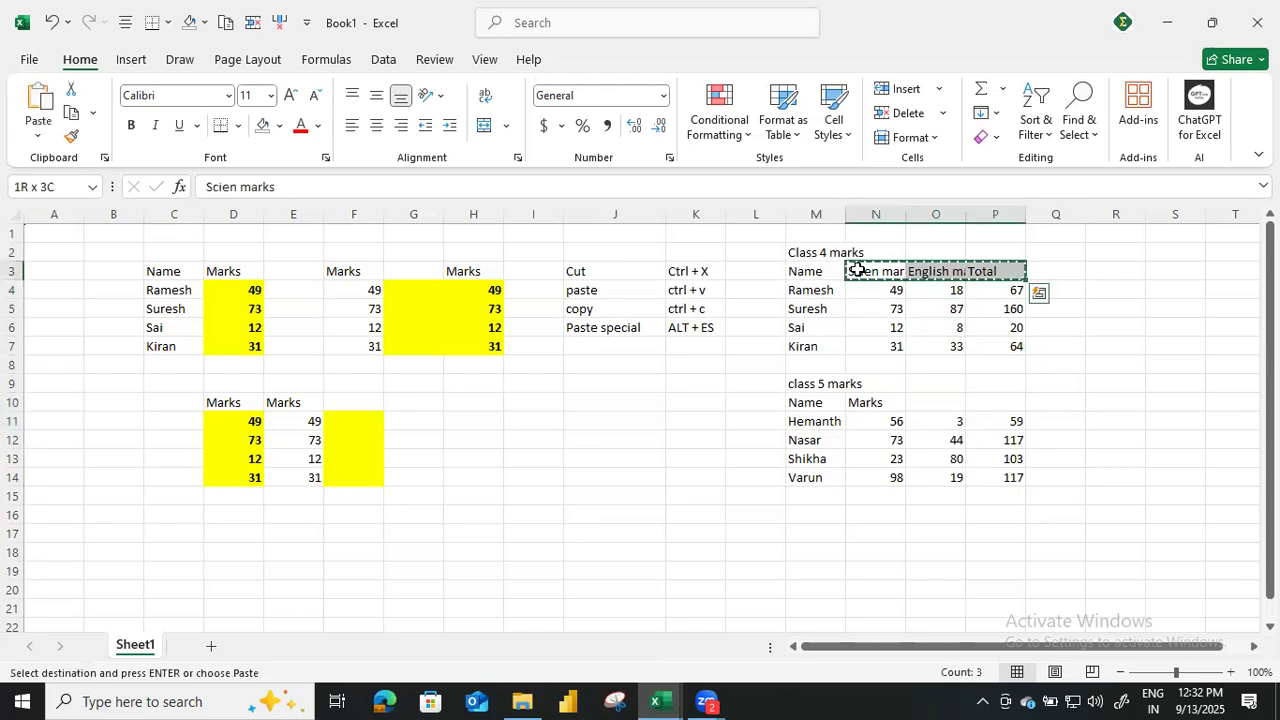
pyautogui.press('Down')
pyautogui.press('Down')
pyautogui.press('Down')
pyautogui.press('Down')
pyautogui.press('Down')
pyautogui.press('Down')
pyautogui.press('Down')
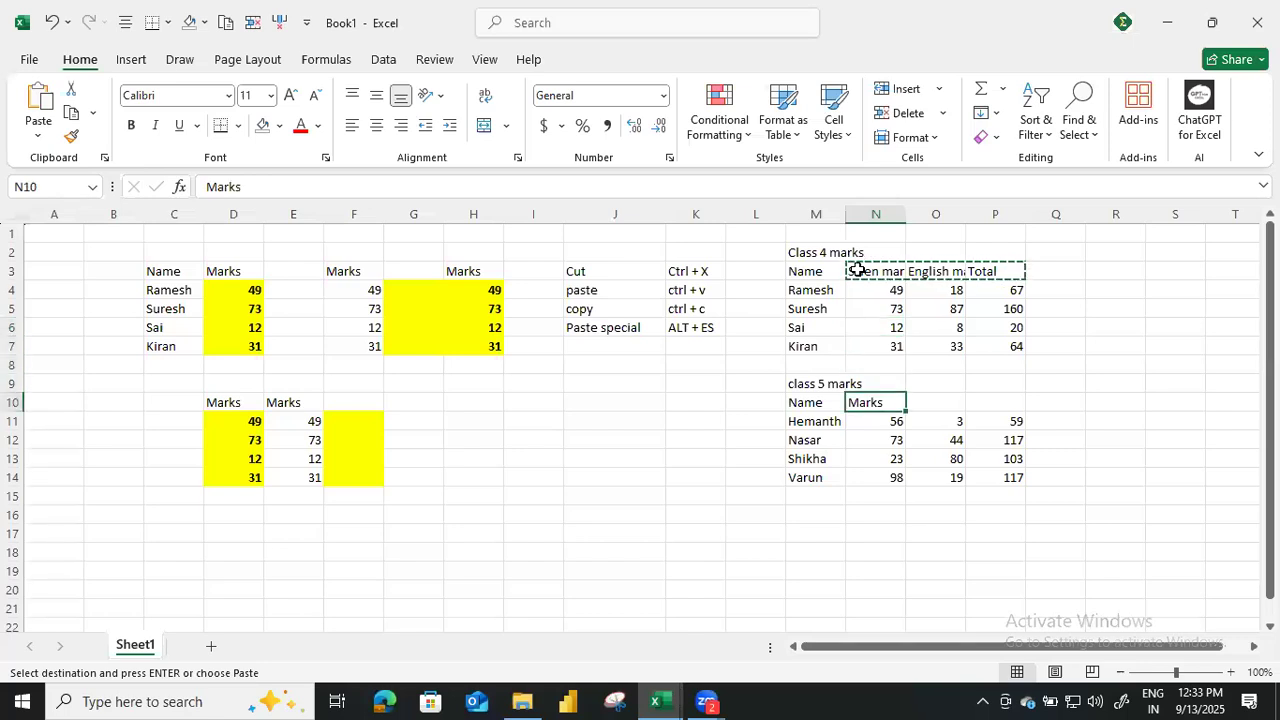
pyautogui.hotkey('ctrl', 'v')
# Format the class 4 totals in P4:P7 with a light green fill and bold text.
pyautogui.press('Right')
pyautogui.press('Right')
pyautogui.press('Right')
pyautogui.press('Up')
pyautogui.press('Up')
pyautogui.press('Up')
pyautogui.press('Up')
pyautogui.press('Up')
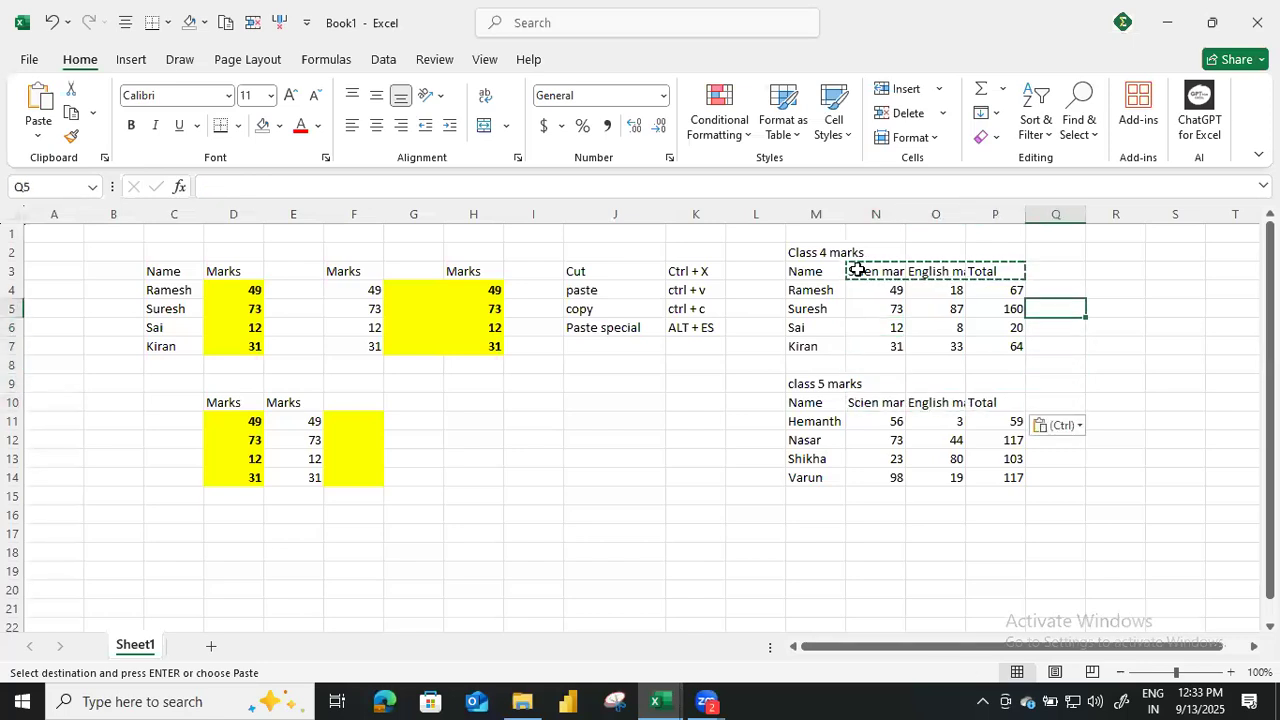
pyautogui.press('Left')
pyautogui.press('Up')
pyautogui.hotkey('shift', 'Down')
pyautogui.hotkey('shift', 'Down')
pyautogui.hotkey('shift', 'Down')
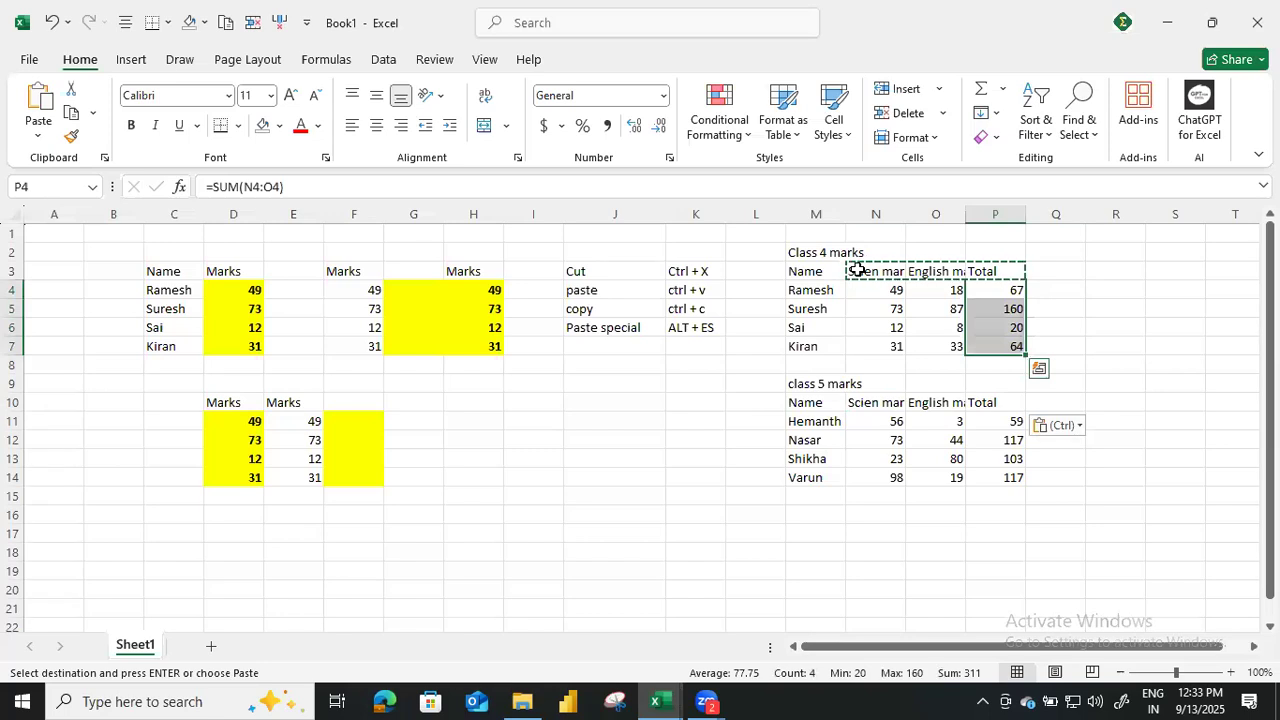
pyautogui.click(280, 125)
pyautogui.click(389, 415)
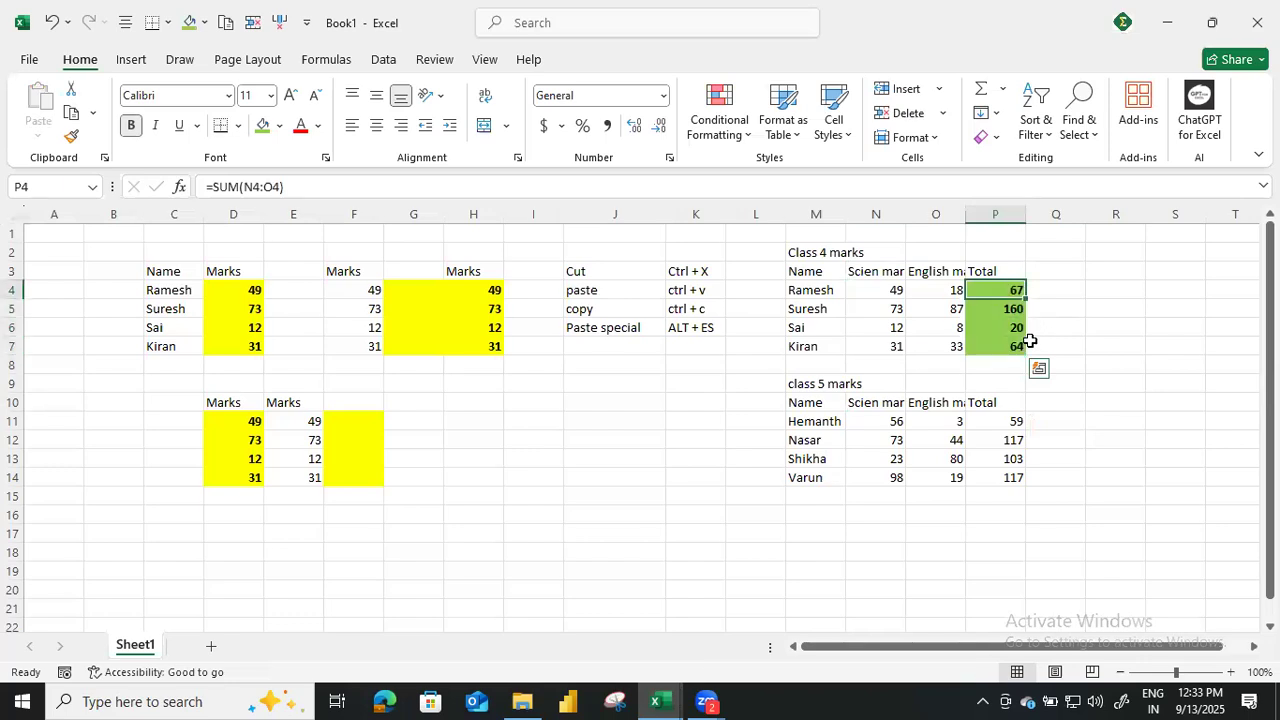
# Copy the formatted total in P4 to P11:P14 with a regular paste and end the copy mode.
pyautogui.hotkey('ctrl', 'c')
pyautogui.moveTo(1009, 423); pyautogui.dragTo(1008, 480)
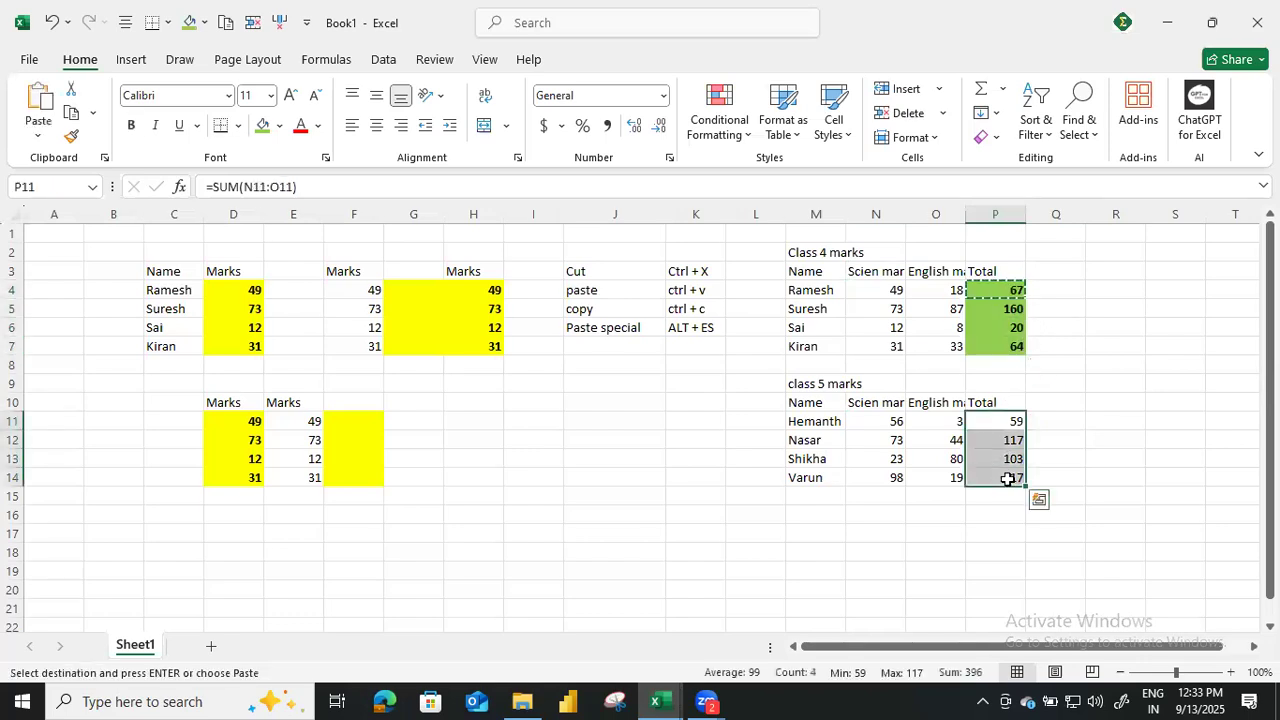
pyautogui.hotkey('ctrl', 'v')
pyautogui.press('Escape')
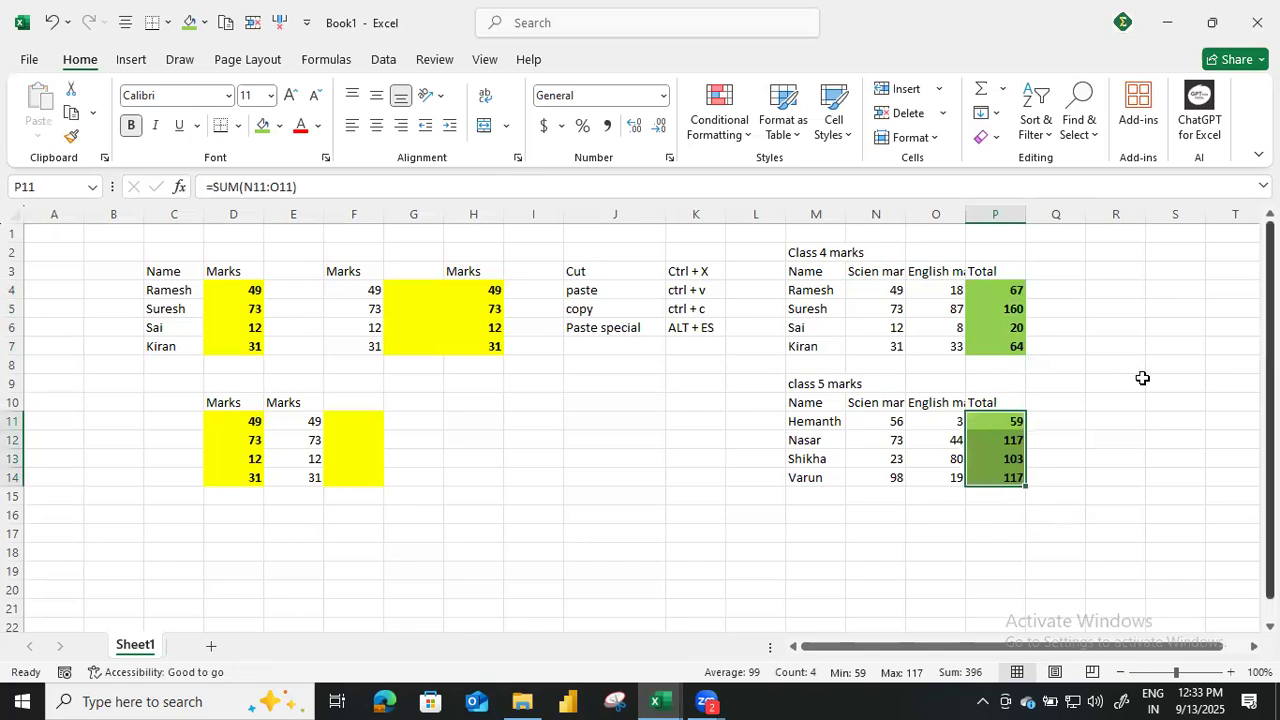
pyautogui.click(1138, 382)
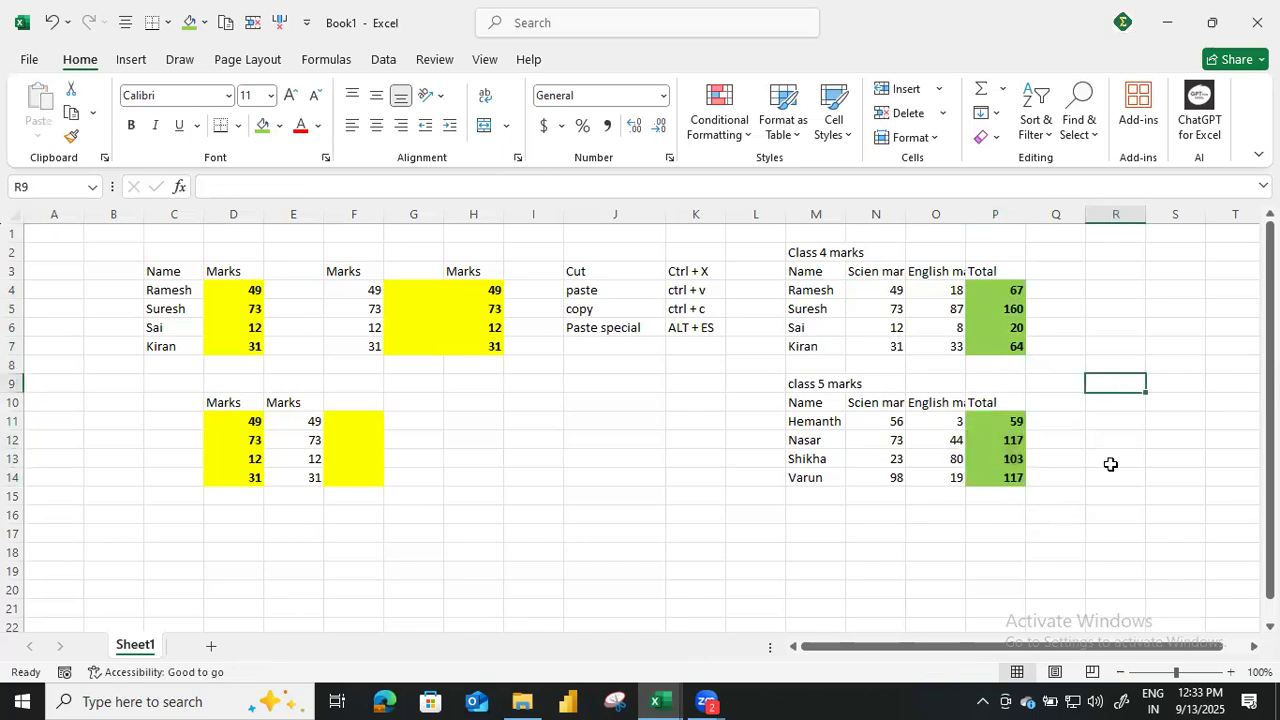
# Clear the class 5 totals in P11:P14 and remove their fill colour.
pyautogui.click(808, 258)
pyautogui.click(808, 383)
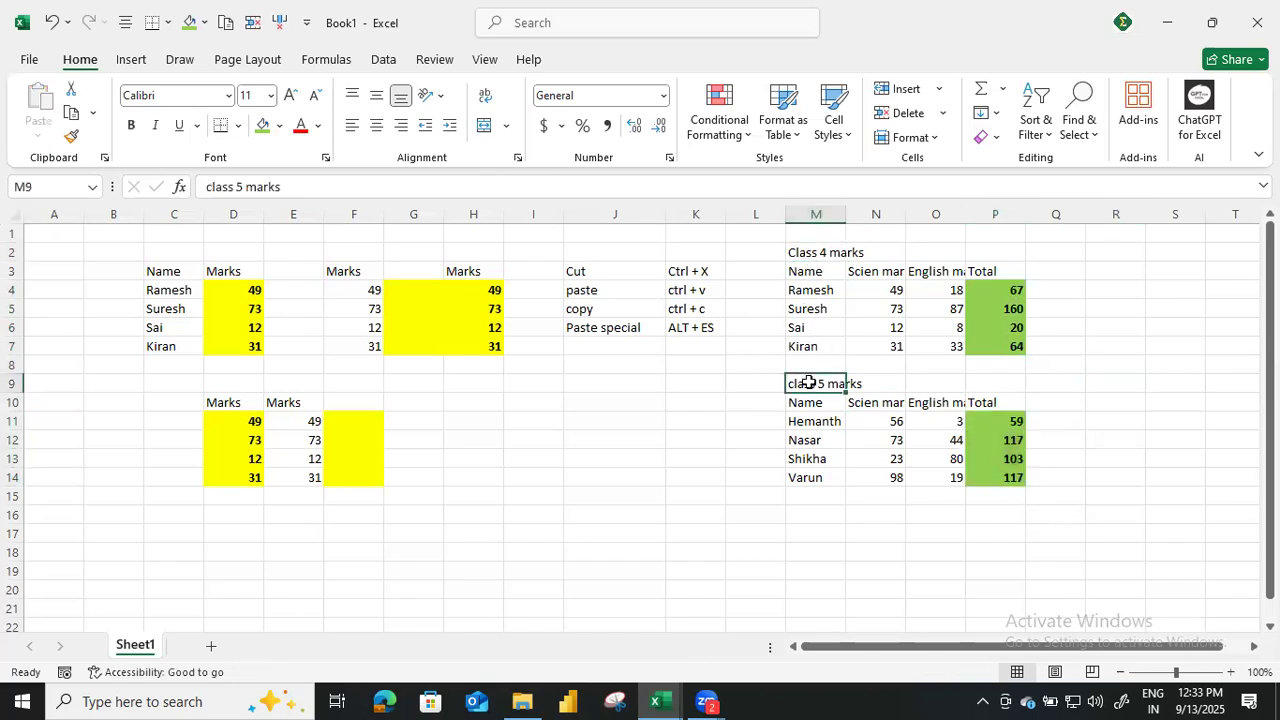
pyautogui.click(1000, 405)
pyautogui.hotkey('ctrl', 'shift', 'Down')
pyautogui.moveTo(1005, 421); pyautogui.dragTo(1000, 455)
pyautogui.hotkey('shift', 'Down')
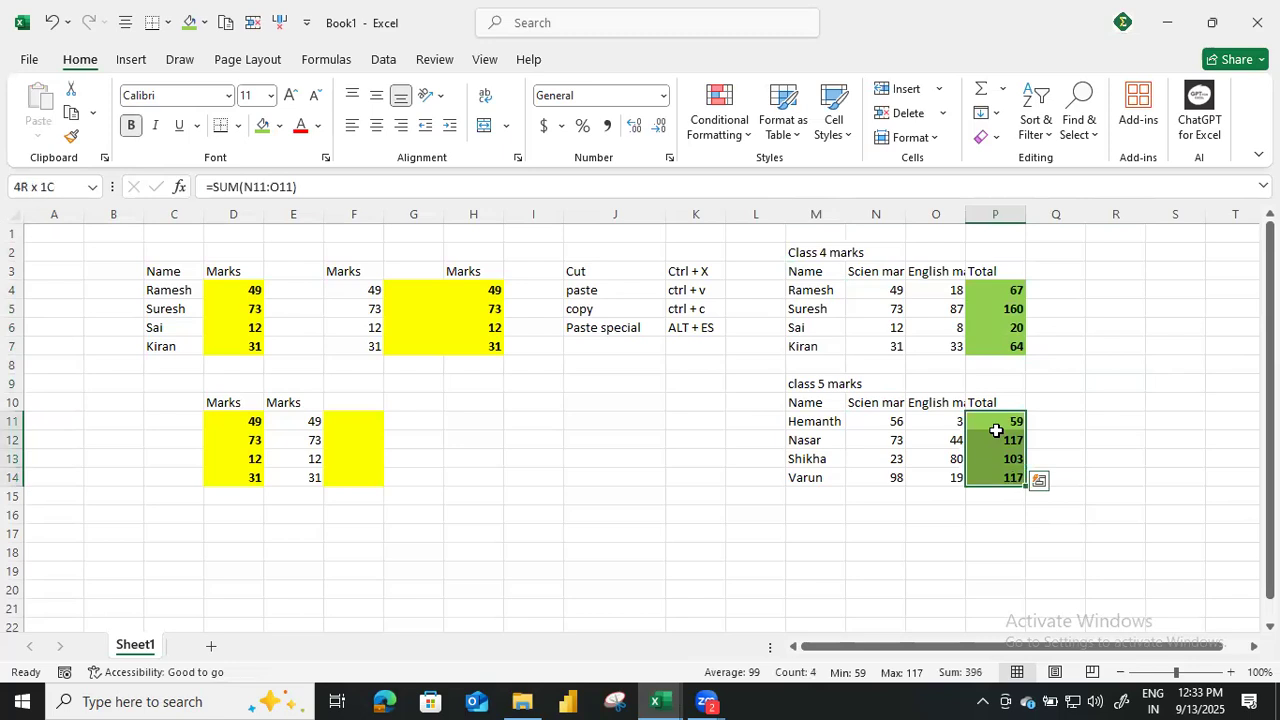
pyautogui.press('Delete')
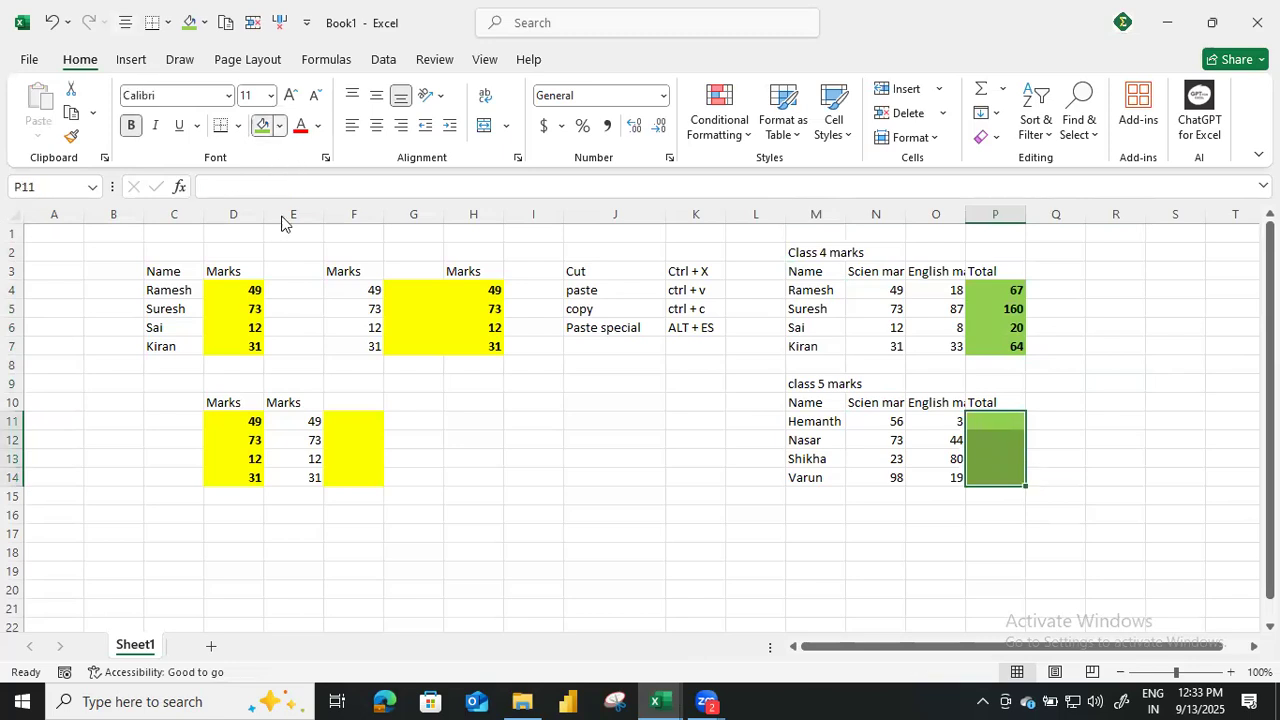
pyautogui.click(279, 125)
pyautogui.click(292, 445)
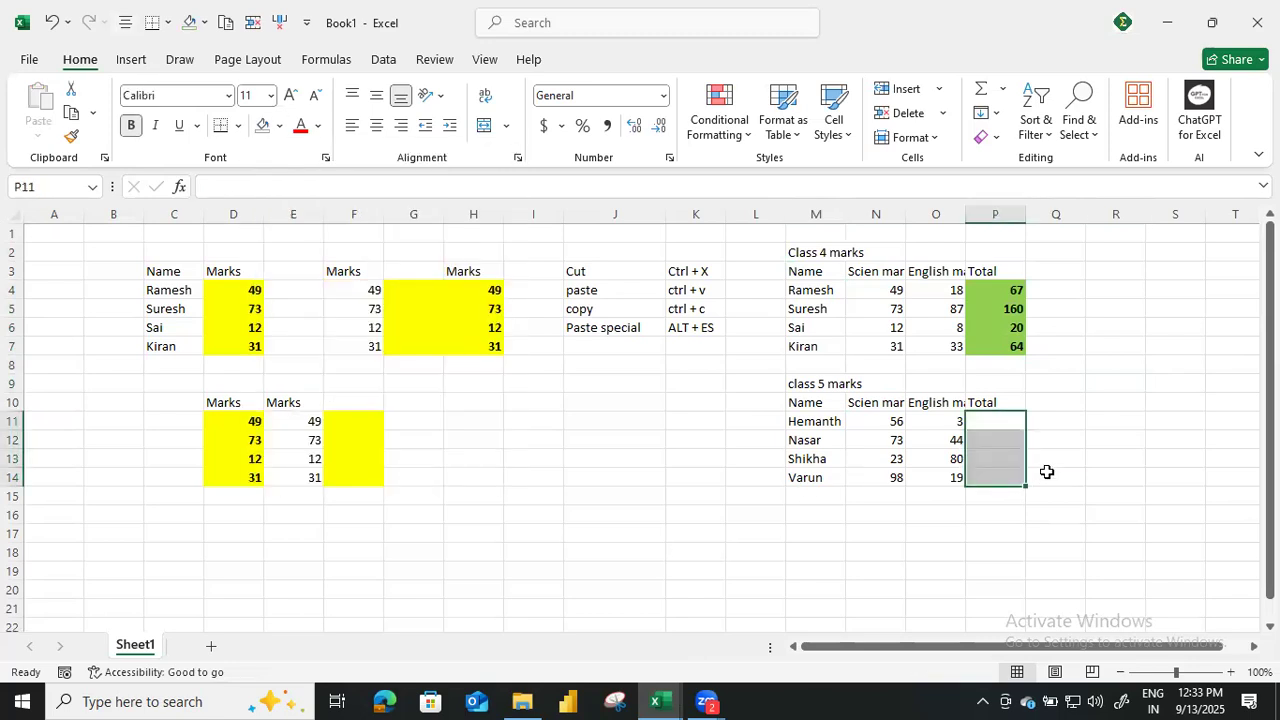
# Examine the science marks in N4:N7 and the SUM formulas in the class 4 Total column.
pyautogui.click(1094, 423)
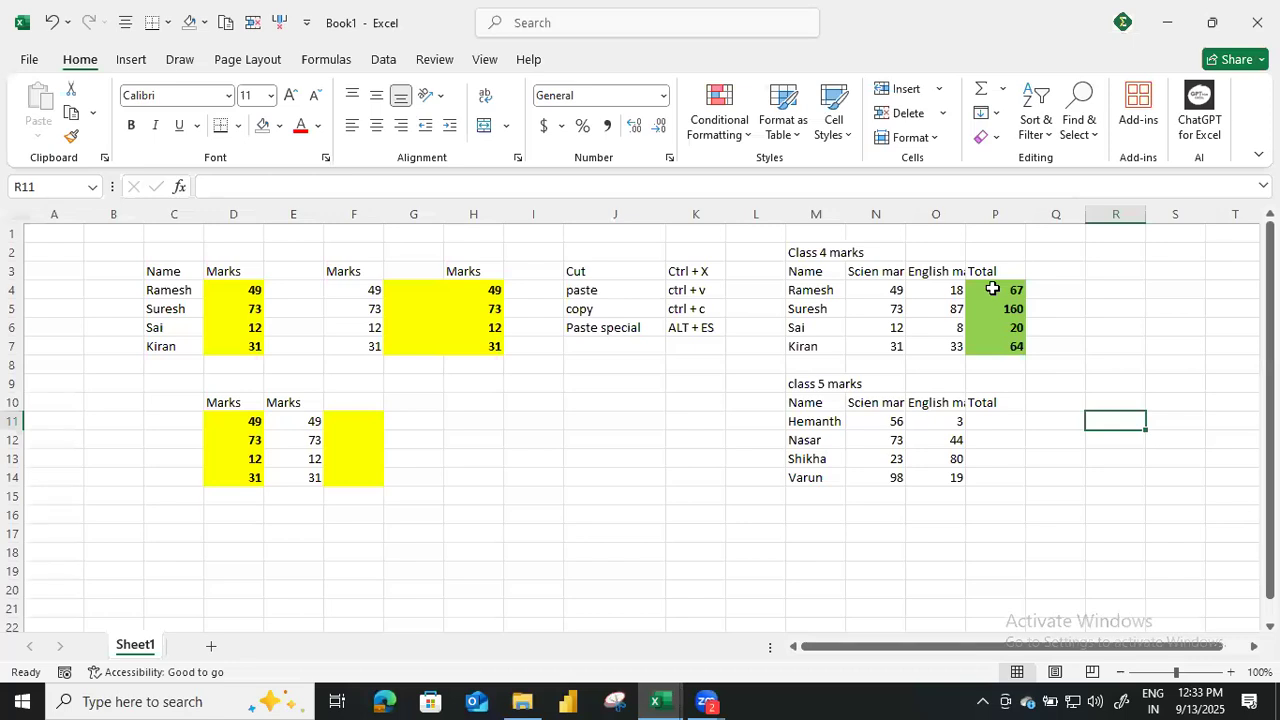
pyautogui.click(992, 289)
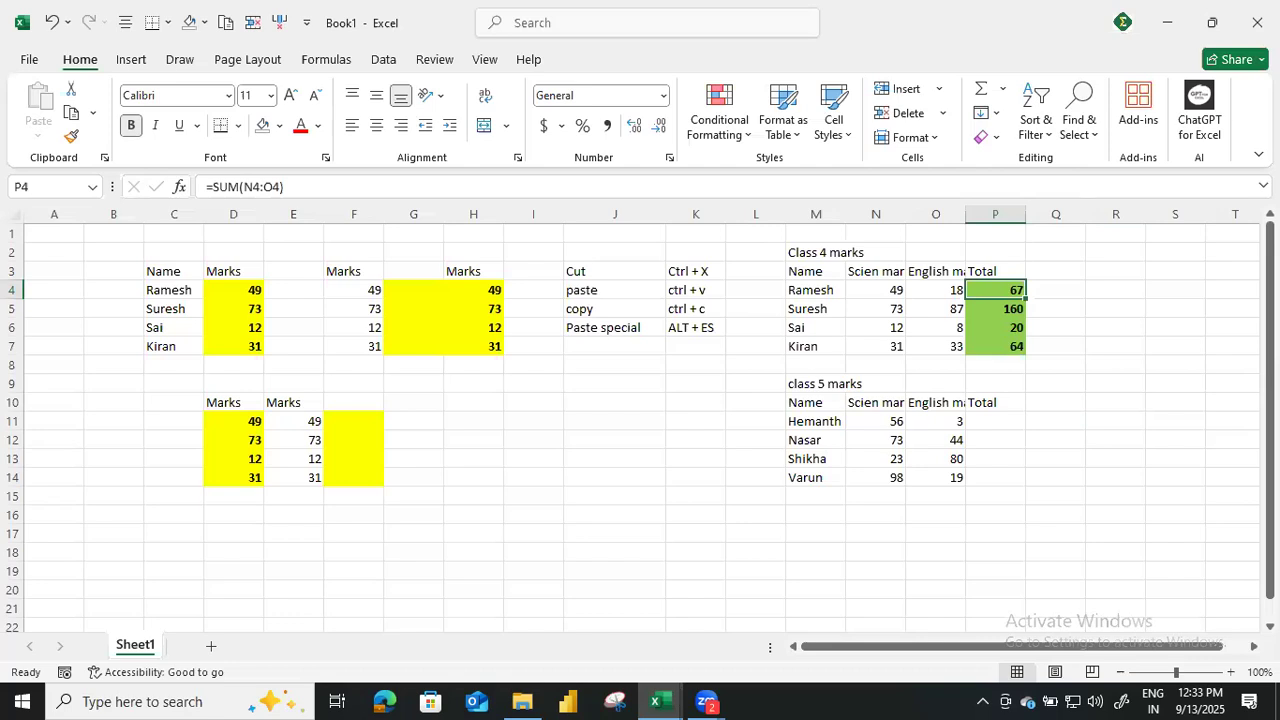
pyautogui.press('Left')
pyautogui.press('Left')
pyautogui.press('Down')
pyautogui.press('Down')
pyautogui.press('Down')
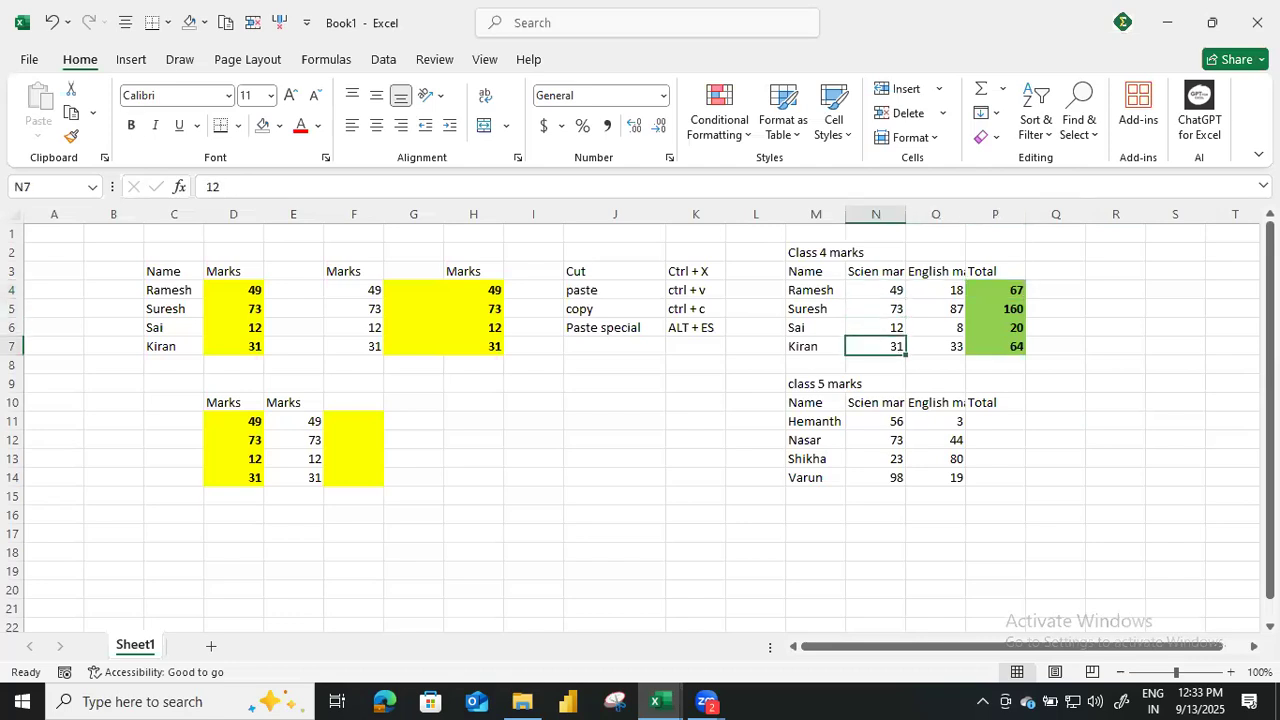
pyautogui.press('Up')
pyautogui.press('Up')
pyautogui.press('Up')
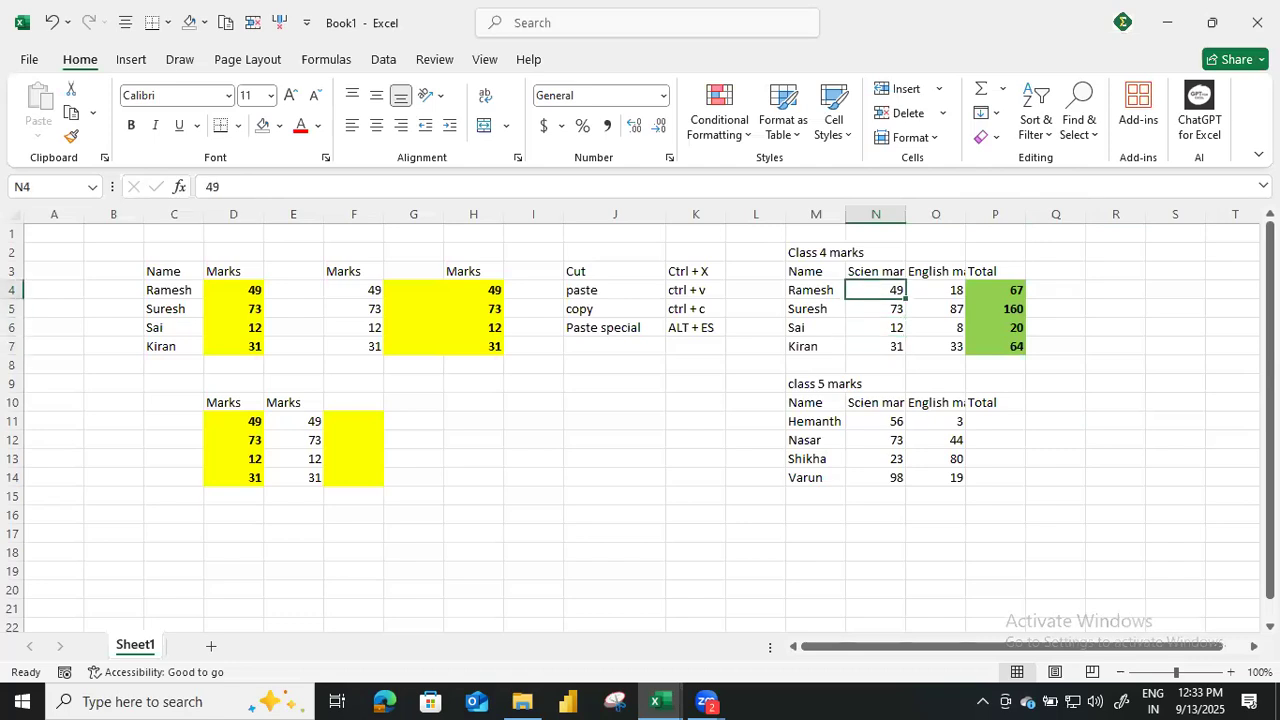
pyautogui.press('Right')
pyautogui.press('Right')
pyautogui.press('Down')
pyautogui.press('Down')
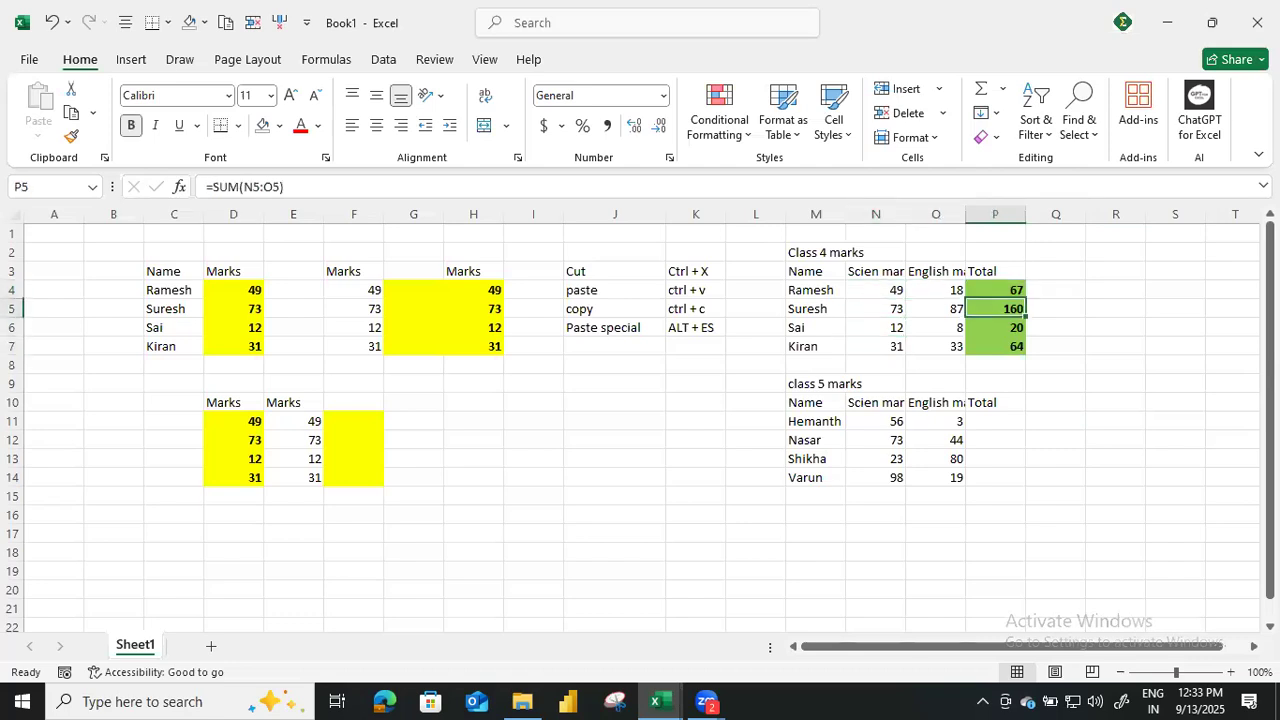
pyautogui.press('Up')
pyautogui.press('Up')
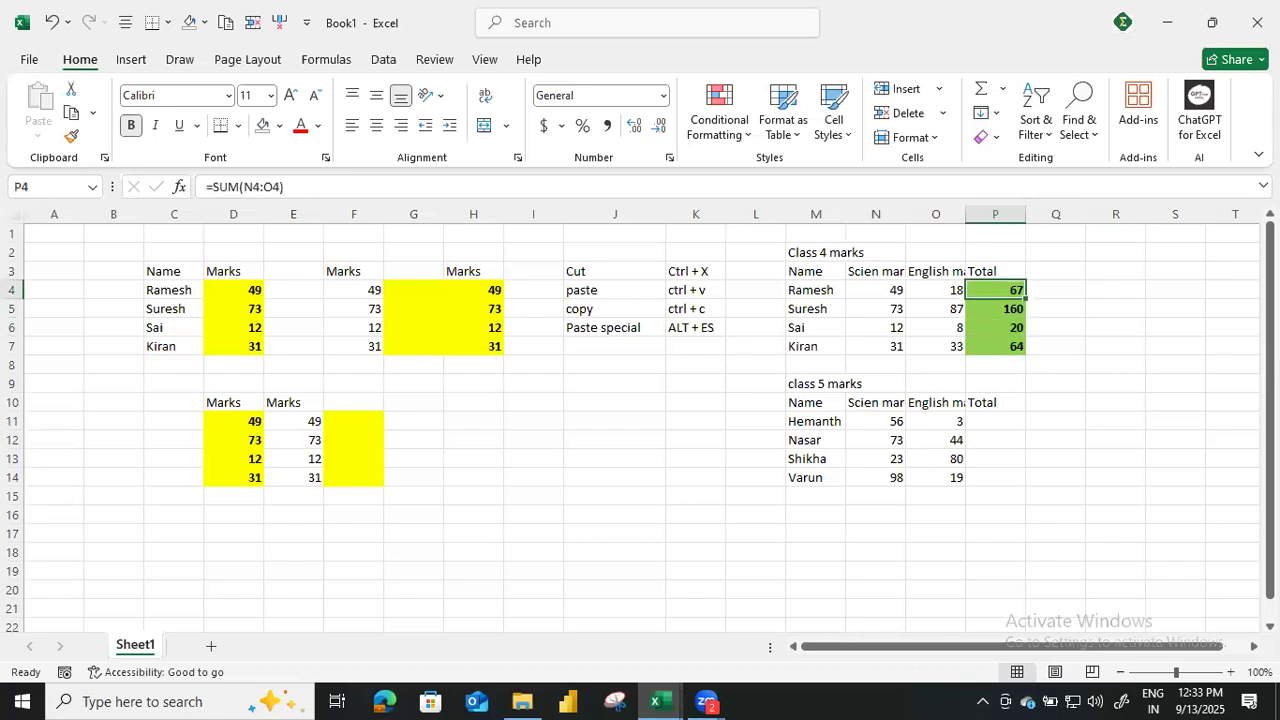
# Display the cell references used by the total formula in P4, leaving the formula as it is.
pyautogui.hotkey('ctrl', 'p')
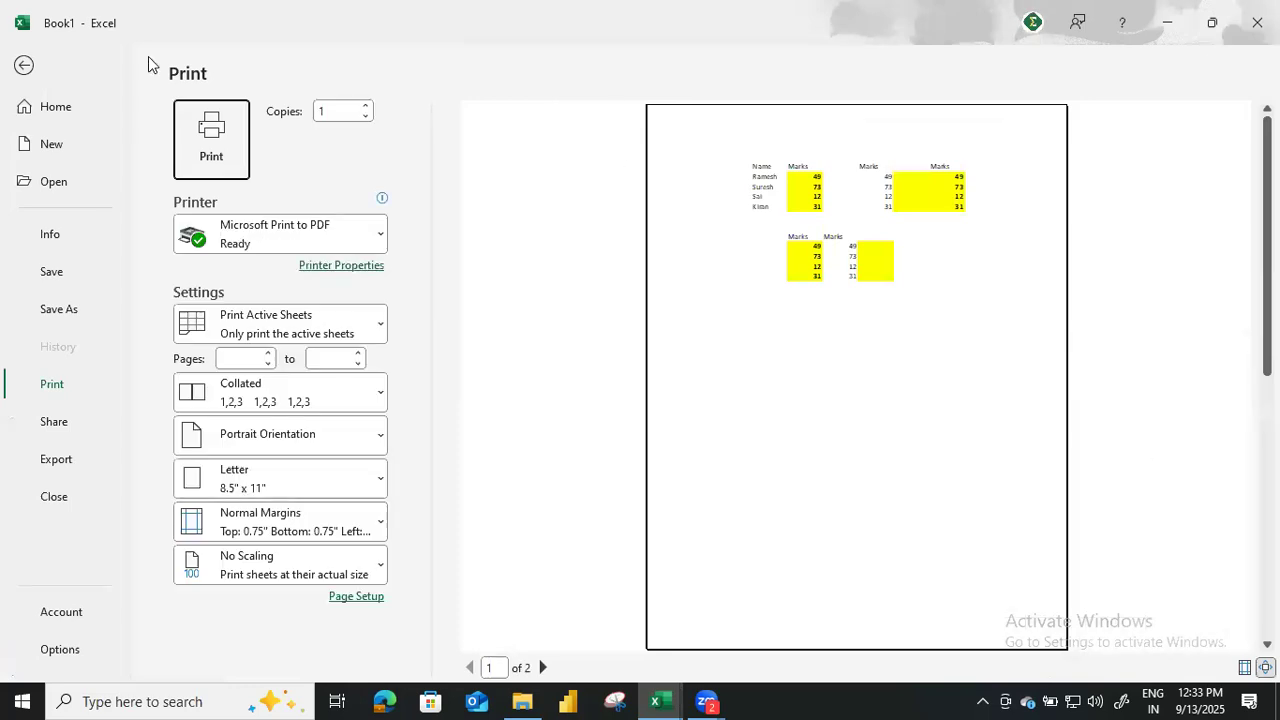
pyautogui.click(30, 66)
pyautogui.press('F2')
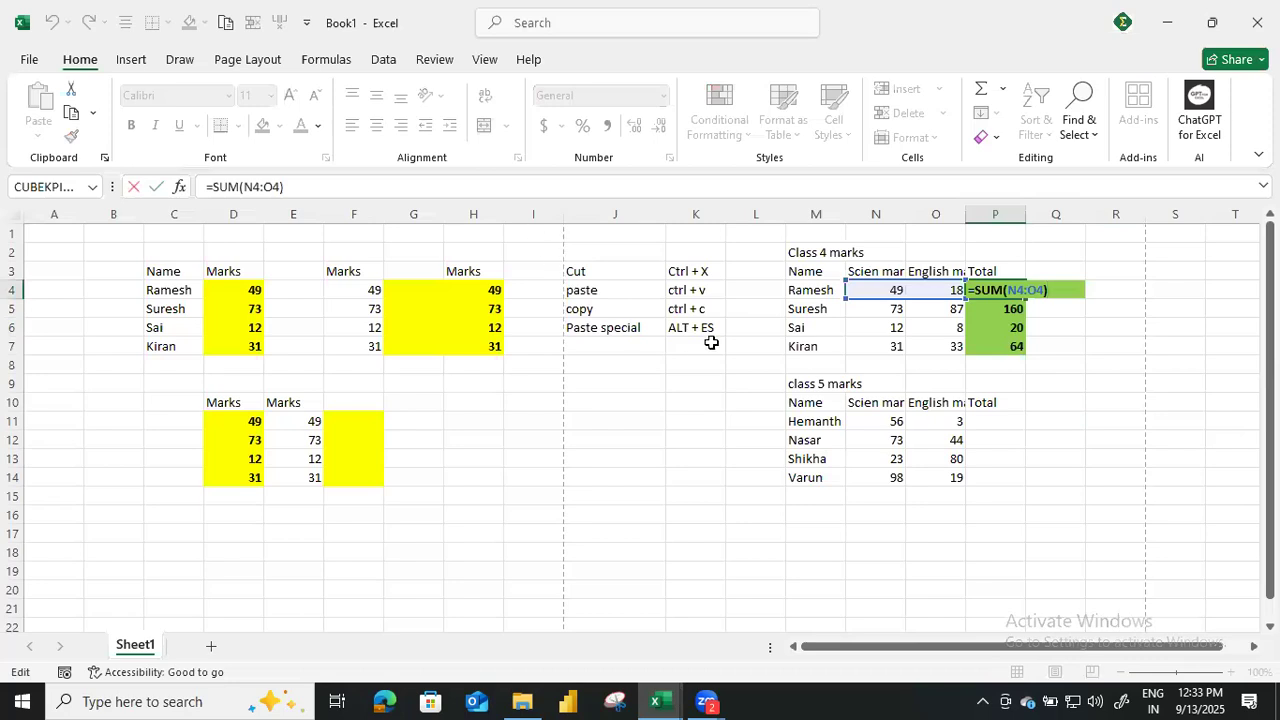
pyautogui.press('Return')
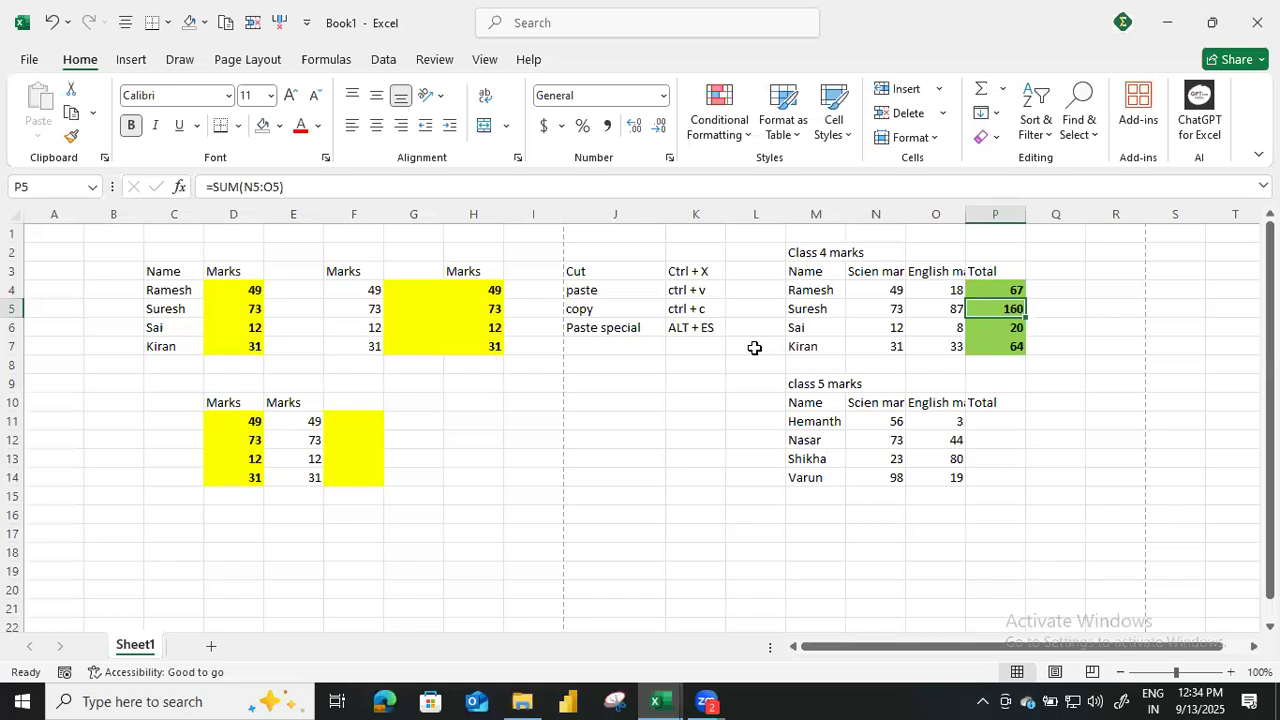
# Autofit columns N and O to show the full science and English marks headers.
pyautogui.doubleClick(906, 214)
pyautogui.doubleClick(980, 214)
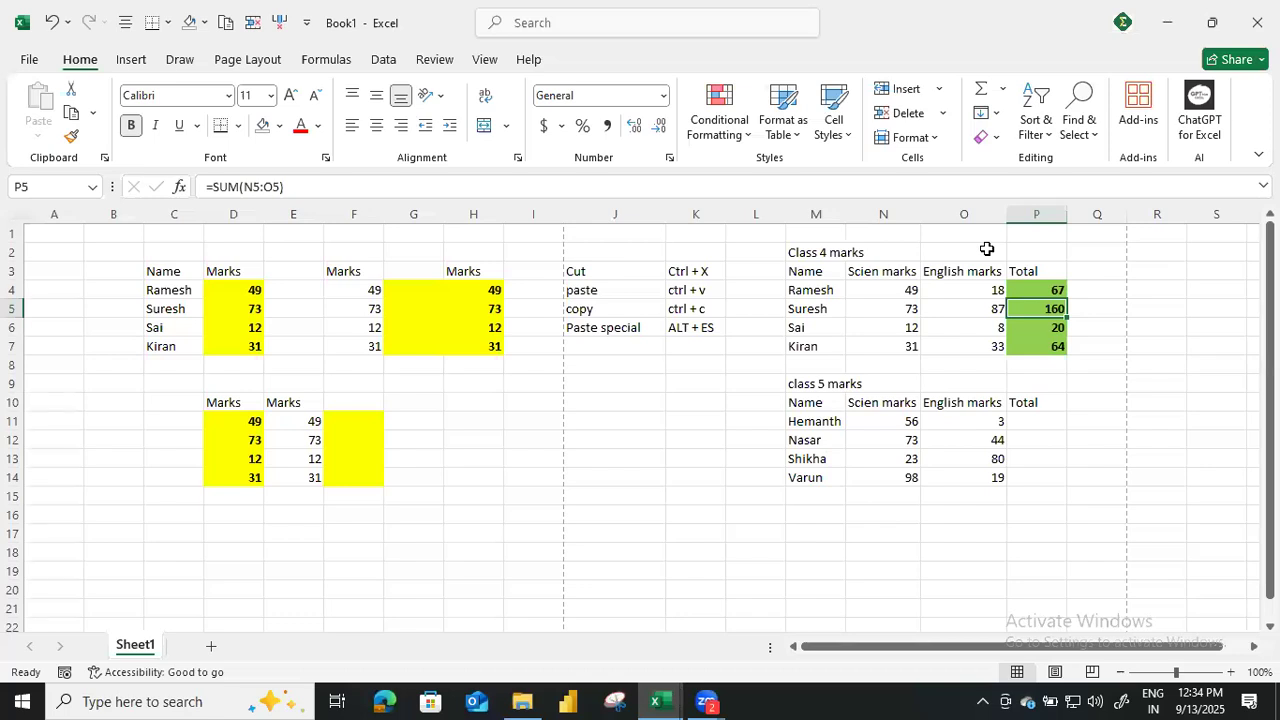
# Copy the class 4 Total column P3:P7 and paste only its formats at P10 with Paste Special.
pyautogui.press('Up')
pyautogui.press('Up')
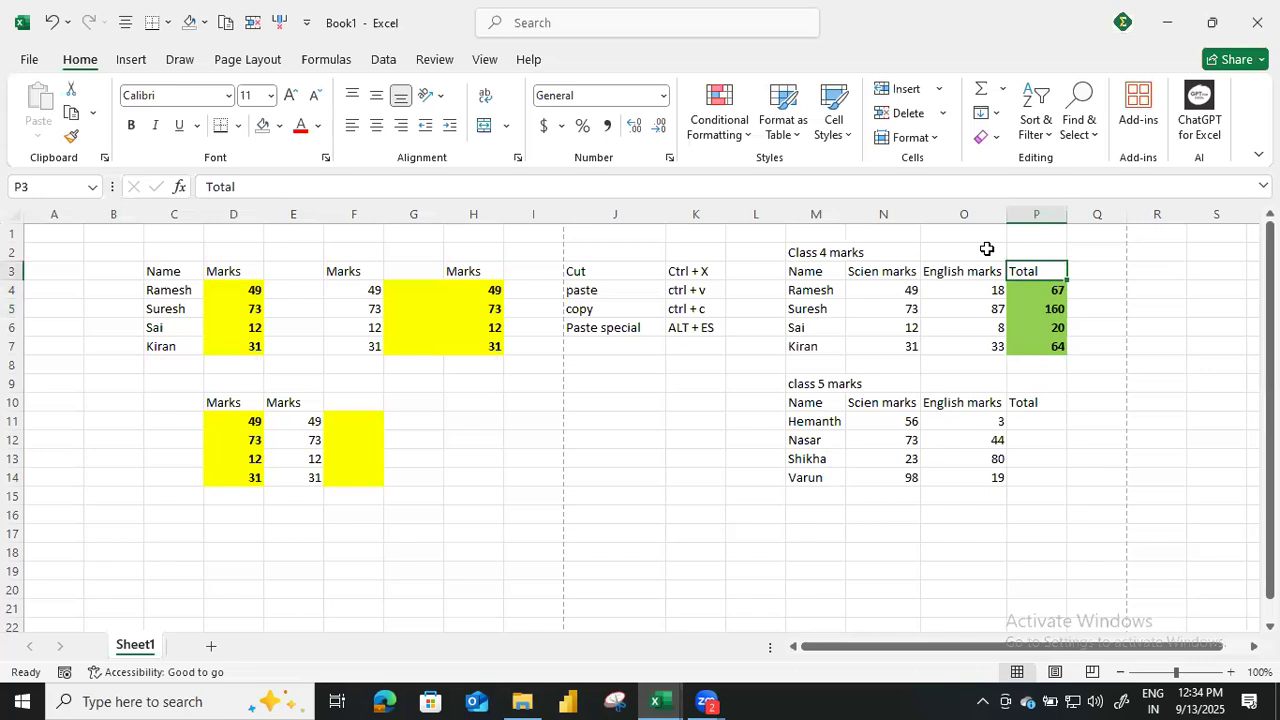
pyautogui.hotkey('shift', 'Down')
pyautogui.hotkey('shift', 'Down')
pyautogui.hotkey('shift', 'Down')
pyautogui.hotkey('shift', 'Down')
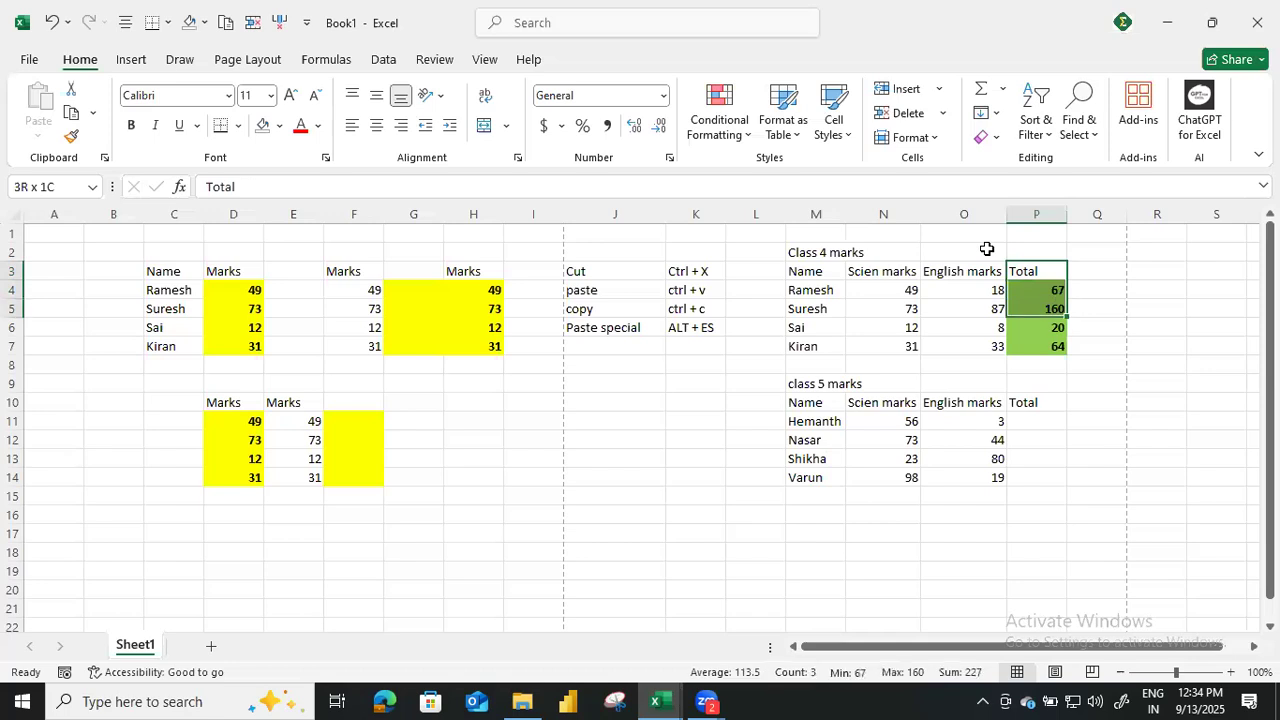
pyautogui.hotkey('ctrl', 'c')
pyautogui.press('Down')
pyautogui.press('Down')
pyautogui.press('Down')
pyautogui.press('Down')
pyautogui.press('Down')
pyautogui.press('Down')
pyautogui.press('Down')
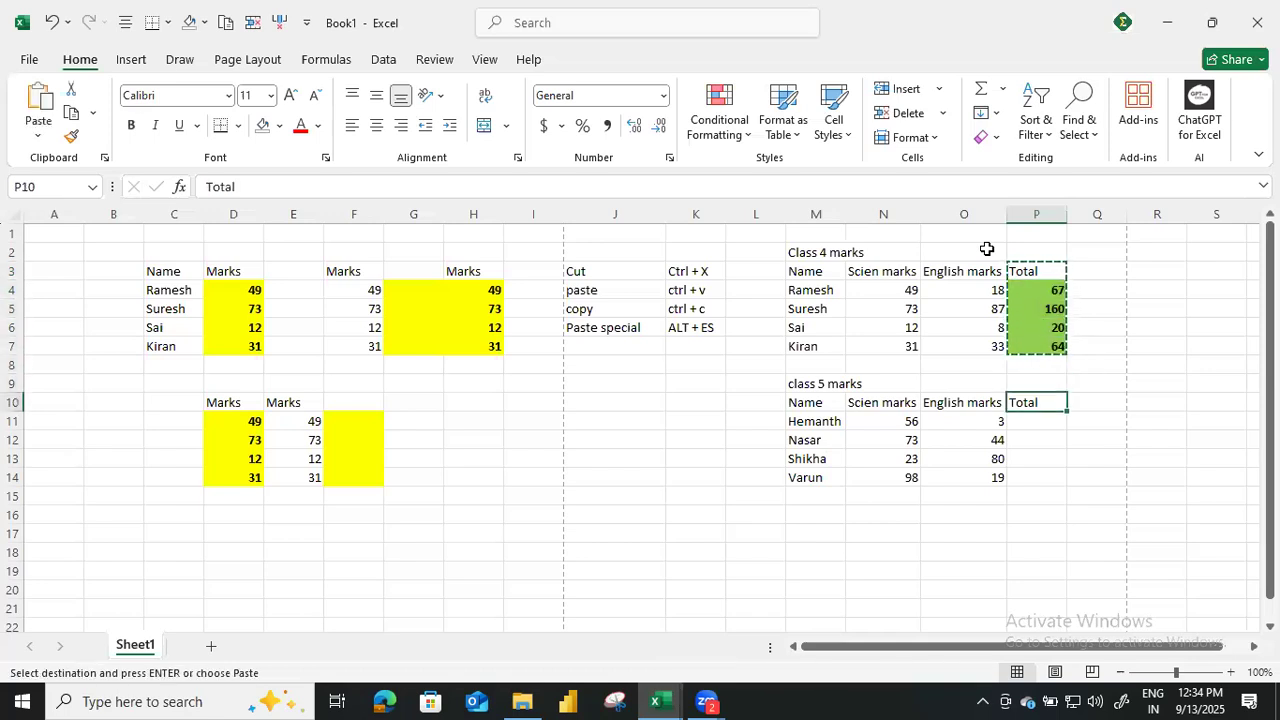
pyautogui.press('alt')
pyautogui.press('e')
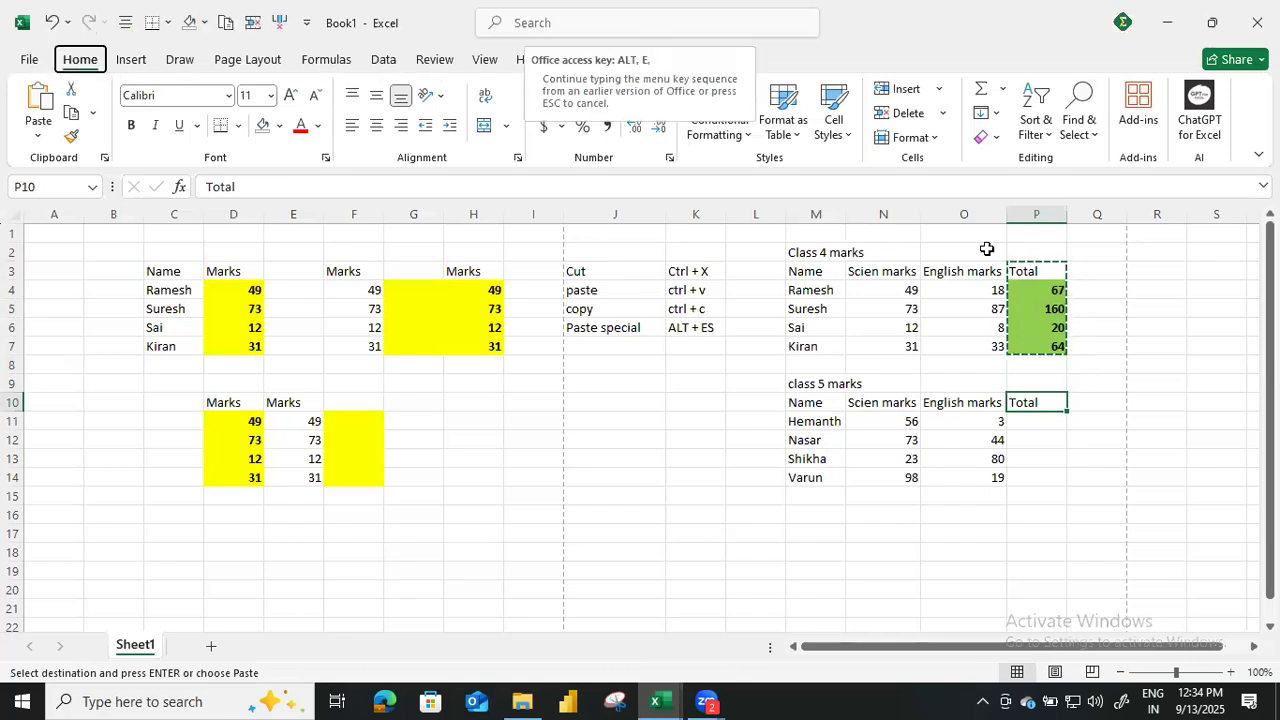
pyautogui.press('s')
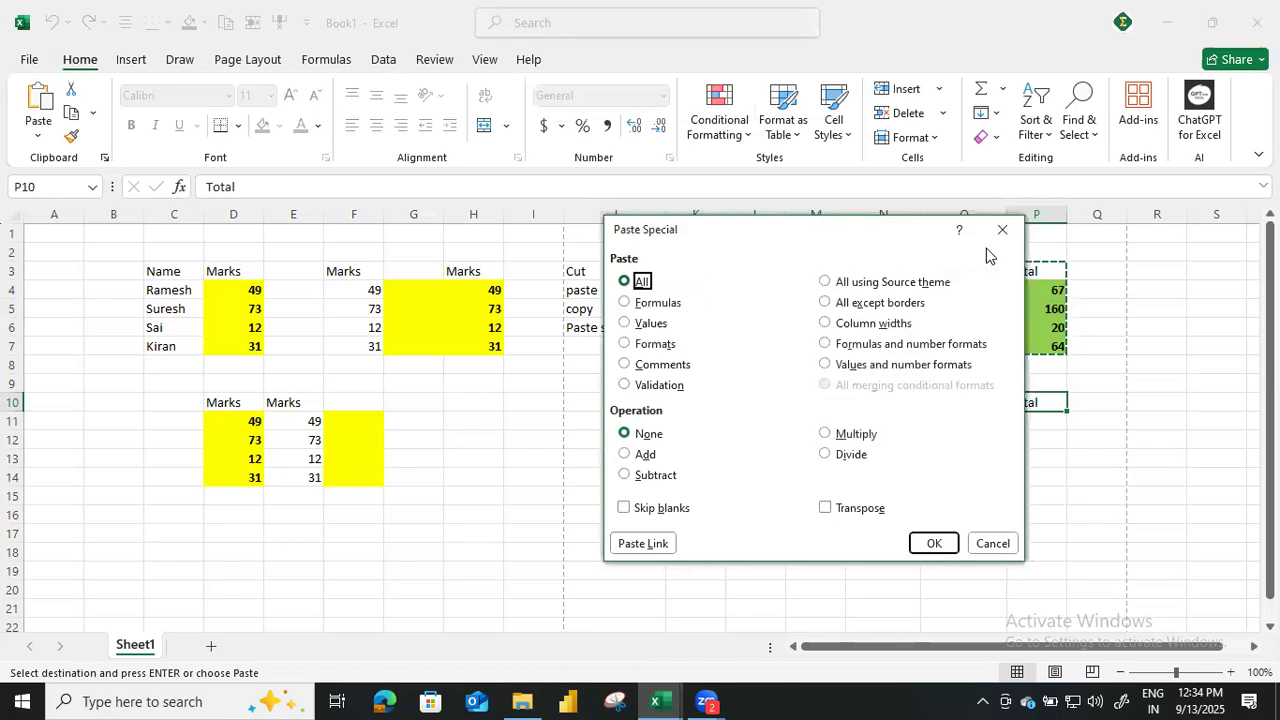
pyautogui.press('t')
pyautogui.press('Return')
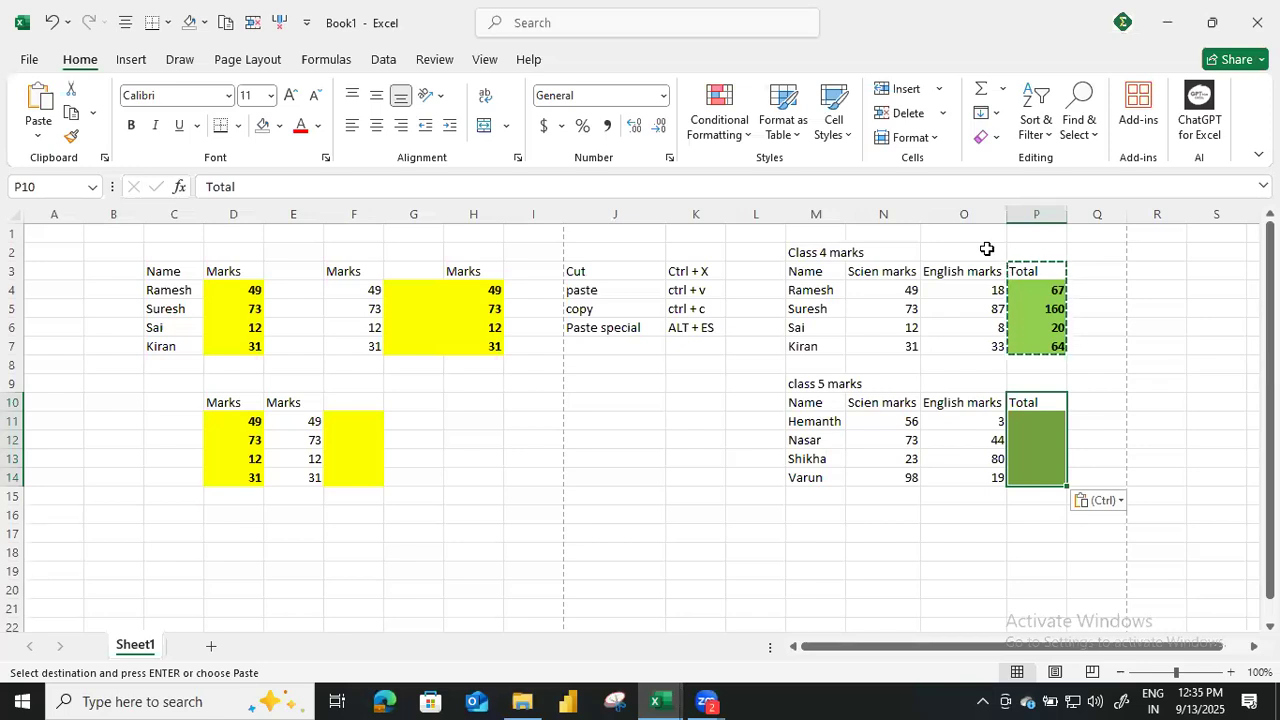
# Examine the SUM formulas in the class 4 totals P4:P7 cell by cell.
pyautogui.press('Up')
pyautogui.press('Up')
pyautogui.press('Up')
pyautogui.press('Up')
pyautogui.press('Up')
pyautogui.press('Up')
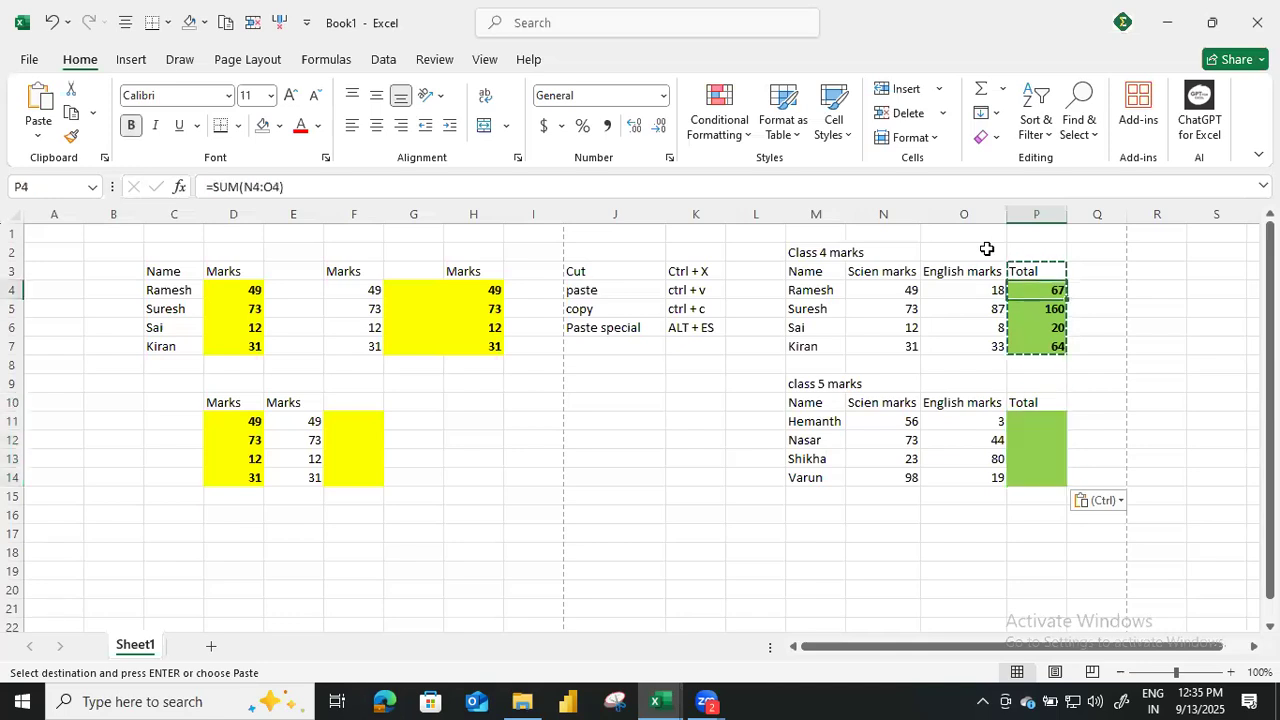
pyautogui.press('Down')
pyautogui.press('Down')
pyautogui.press('Up')
pyautogui.press('Up')
pyautogui.press('Down')
pyautogui.press('Down')
pyautogui.press('Down')
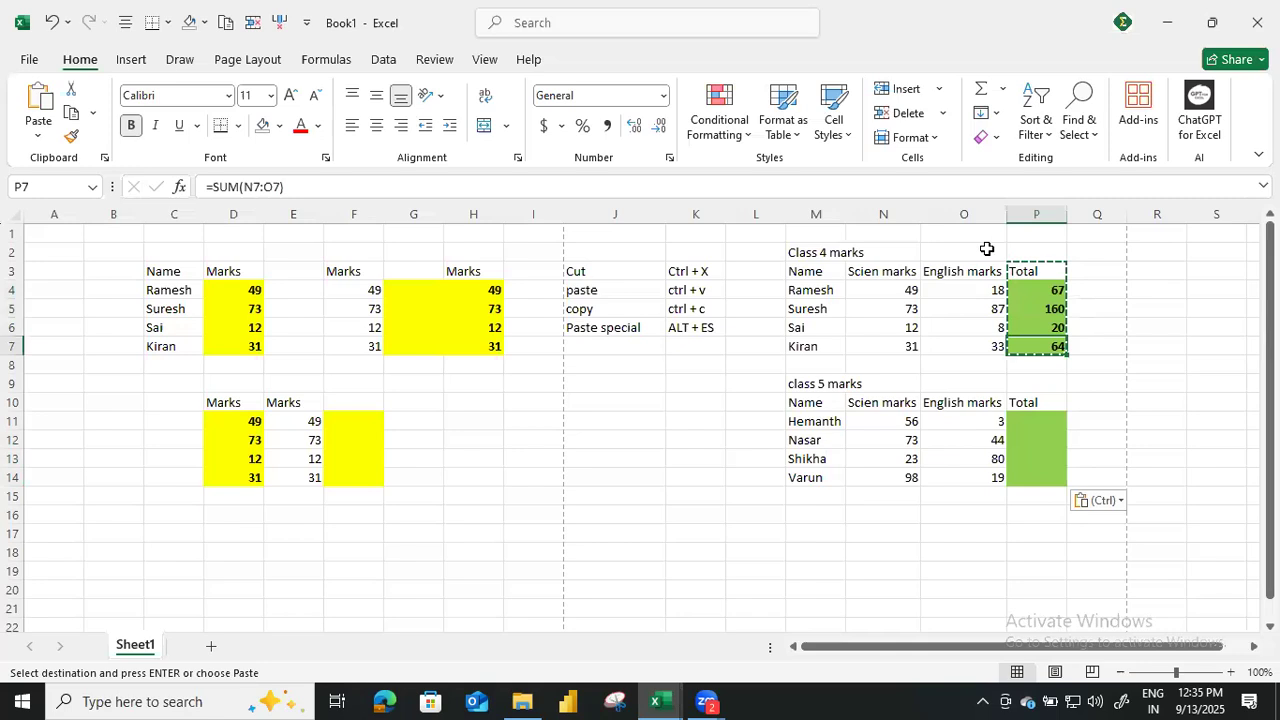
# Copy the class 4 totals in P4:P7 and paste only their formulas at P11 with Paste Special.
pyautogui.press('Up')
pyautogui.press('Up')
pyautogui.press('Up')
pyautogui.hotkey('shift', 'Down')
pyautogui.hotkey('shift', 'Down')
pyautogui.hotkey('shift', 'Down')
pyautogui.hotkey('ctrl', 'c')
pyautogui.press('Down')
pyautogui.press('Down')
pyautogui.press('Down')
pyautogui.press('Down')
pyautogui.press('Down')
pyautogui.press('Down')
pyautogui.press('Down')
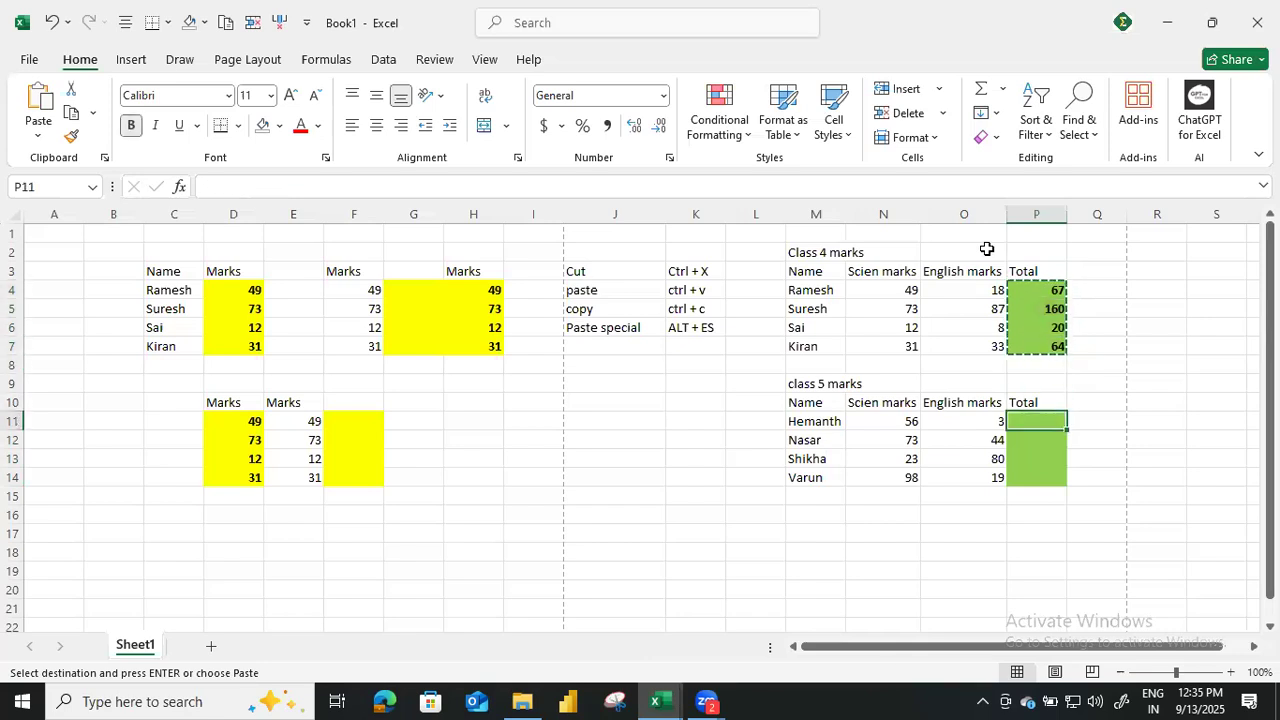
pyautogui.press('alt')
pyautogui.press('e')
pyautogui.press('s')
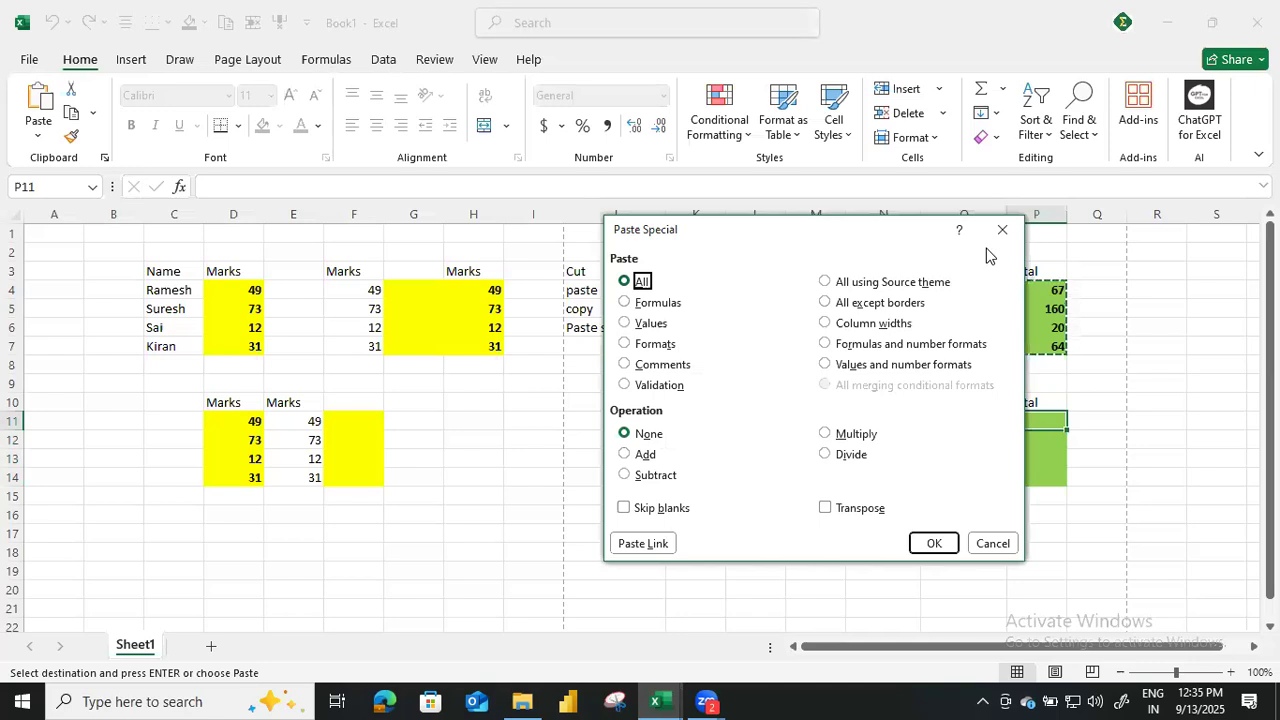
pyautogui.press('f')
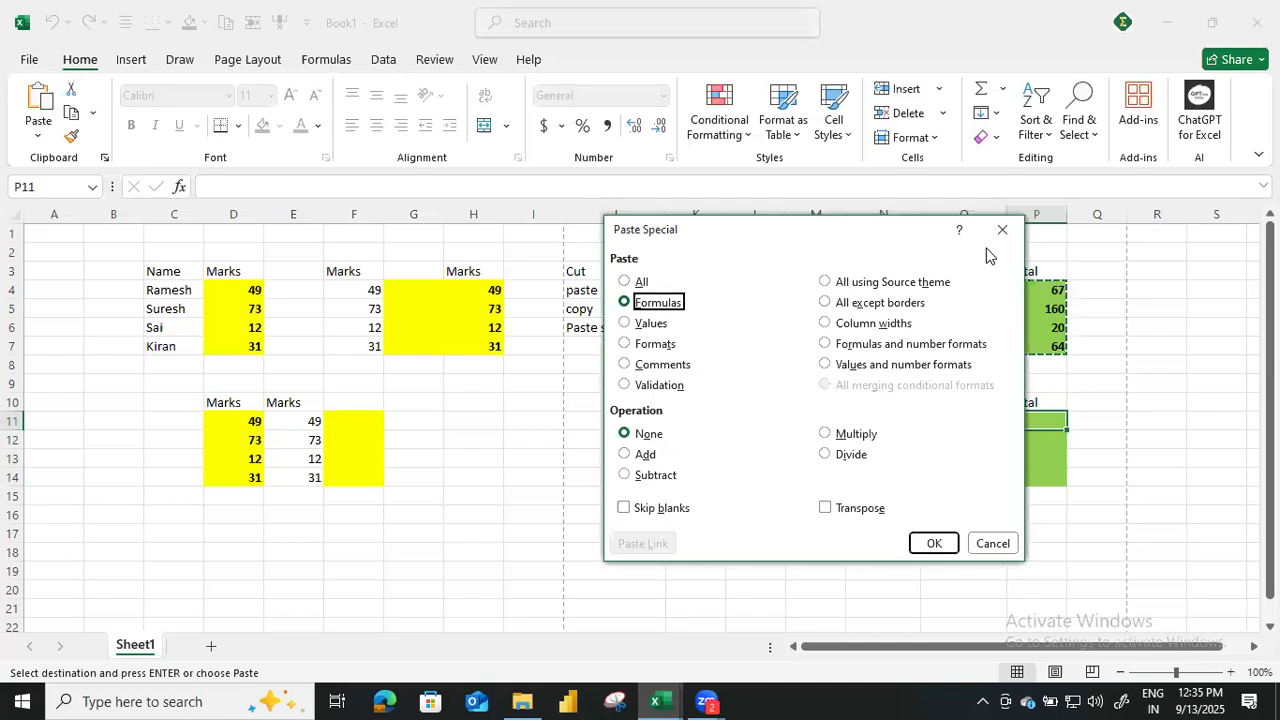
pyautogui.press('Return')
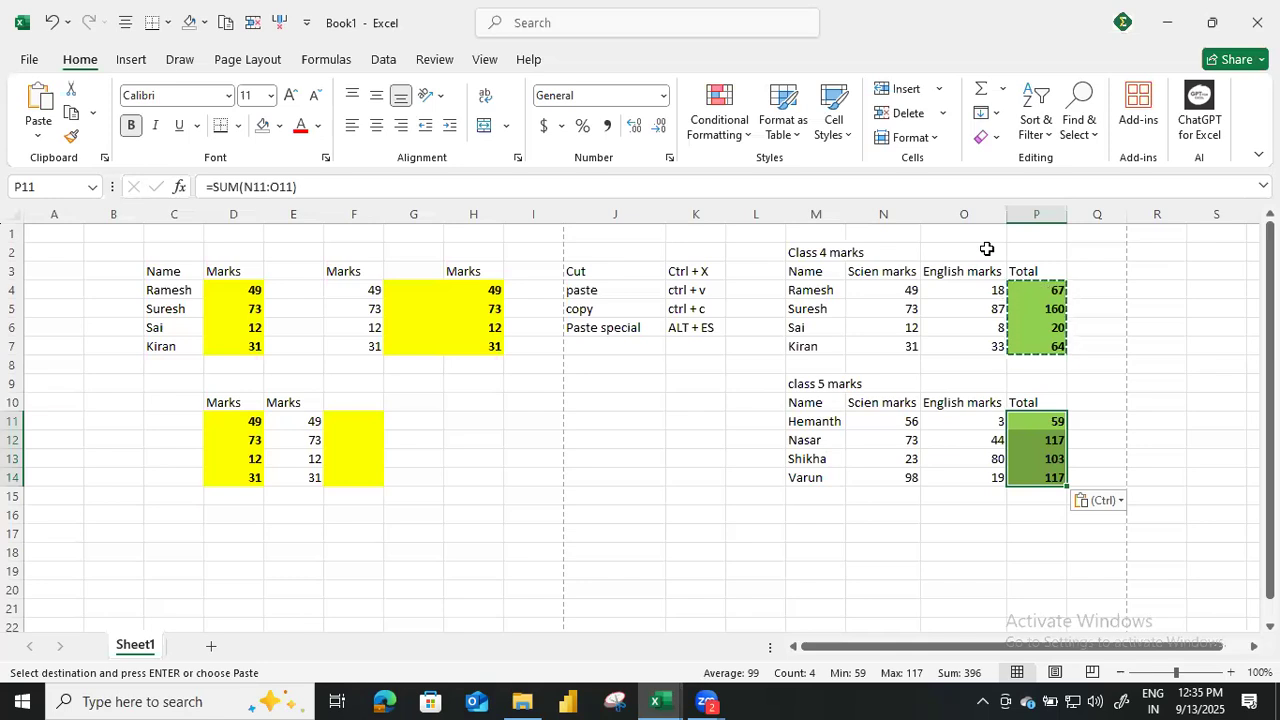
# Undo the formula and format pastes in the class 5 Total column.
pyautogui.hotkey('ctrl', 'z')
pyautogui.click(1090, 416)
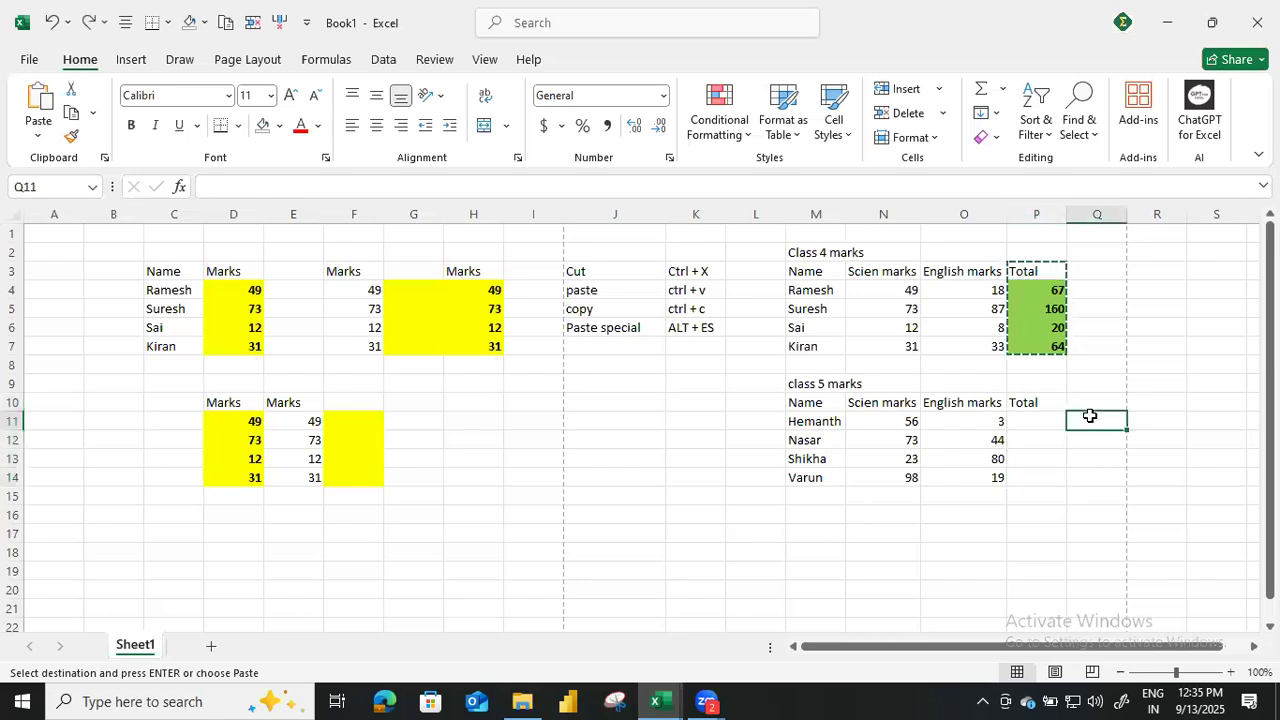
# Add a shortcut note in J7:K7 with "ctrl + z" and its meaning "undo".
pyautogui.click(618, 341)
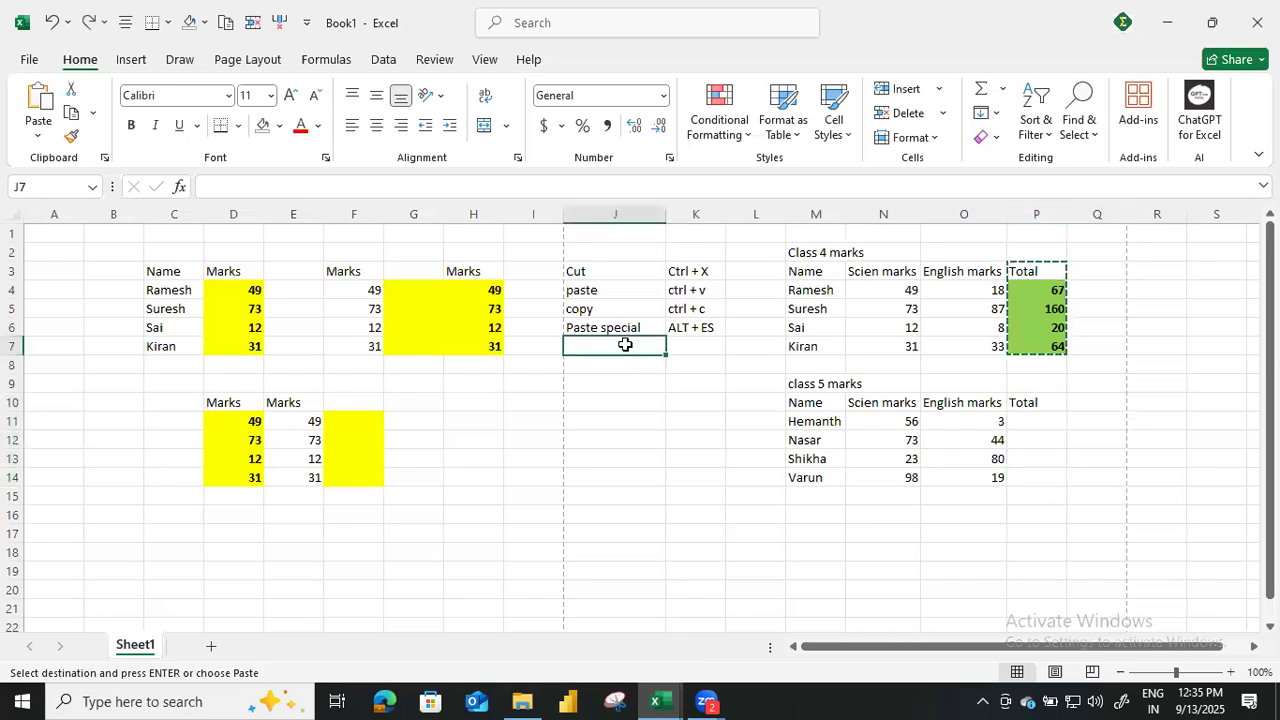
pyautogui.write('ctrl + z')
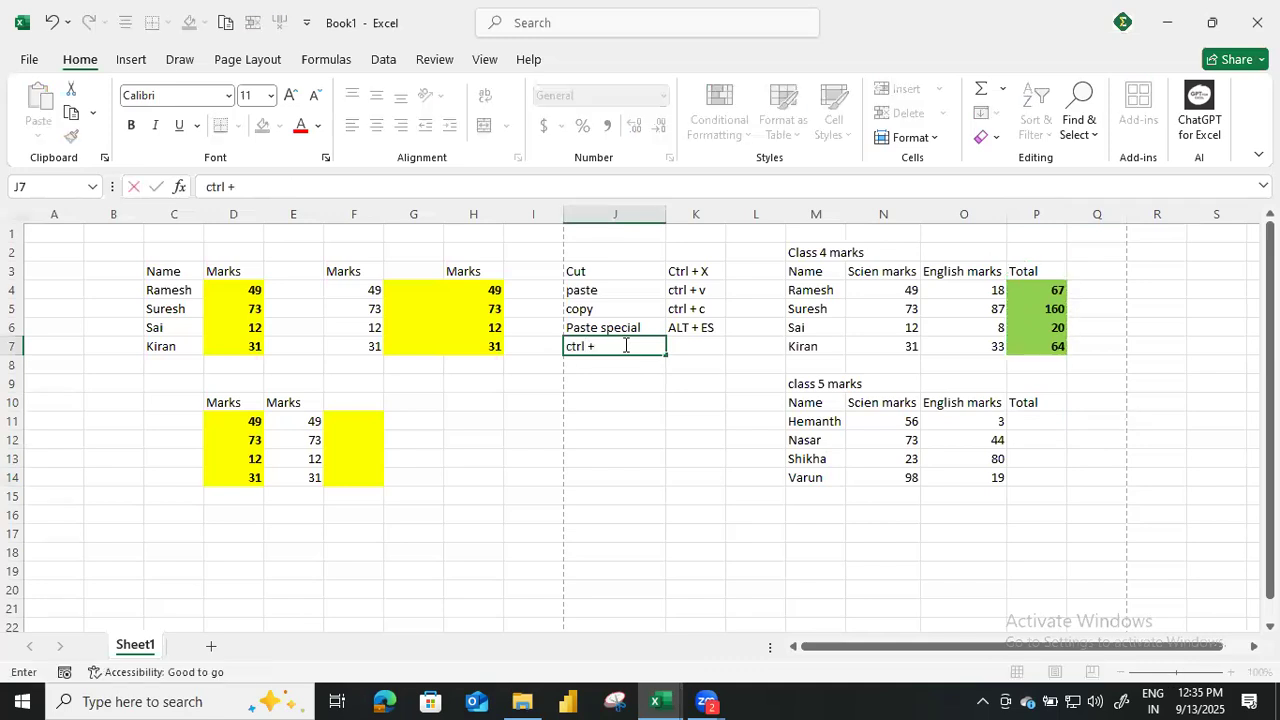
pyautogui.press('Tab')
pyautogui.write('undo')
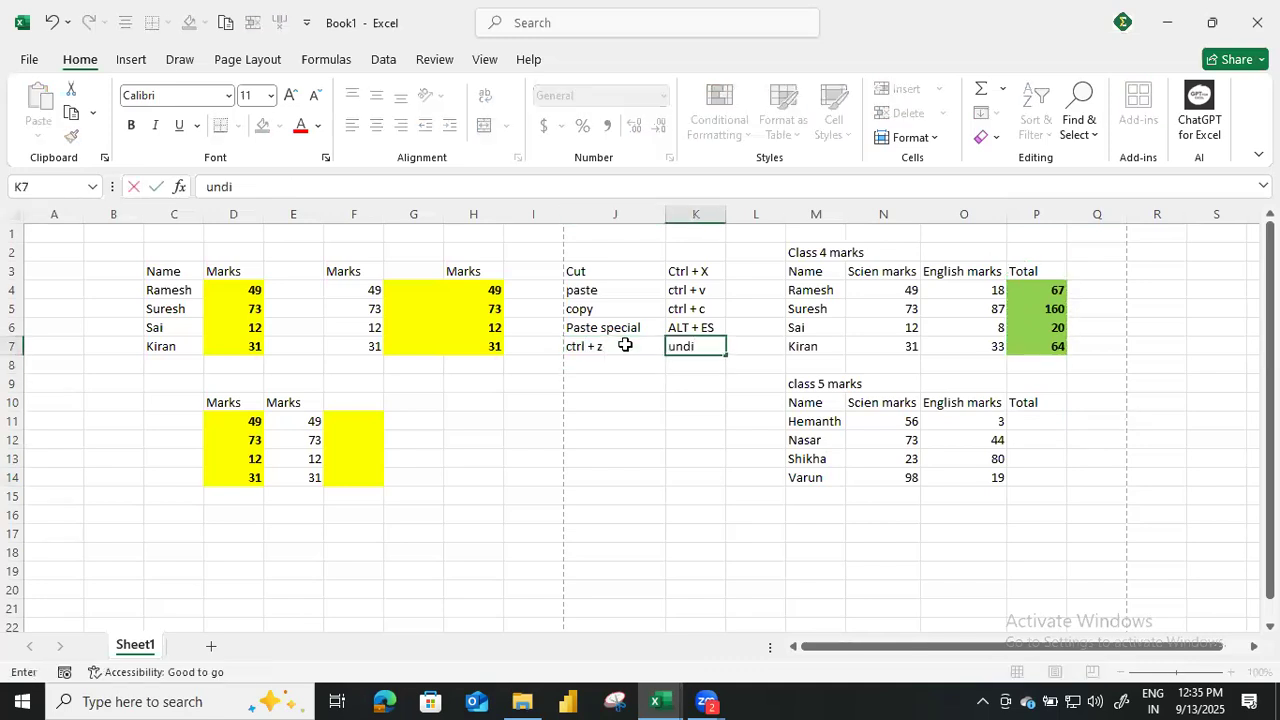
pyautogui.press('Return')
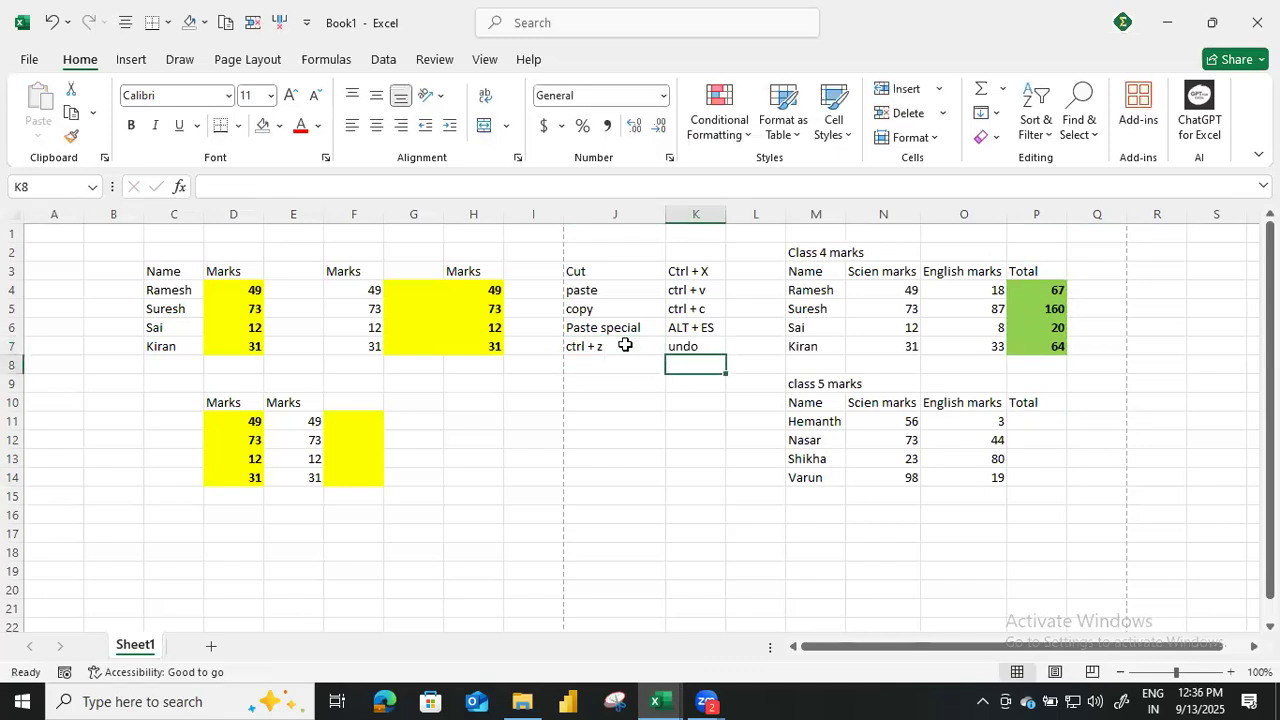
pyautogui.click(1046, 288)
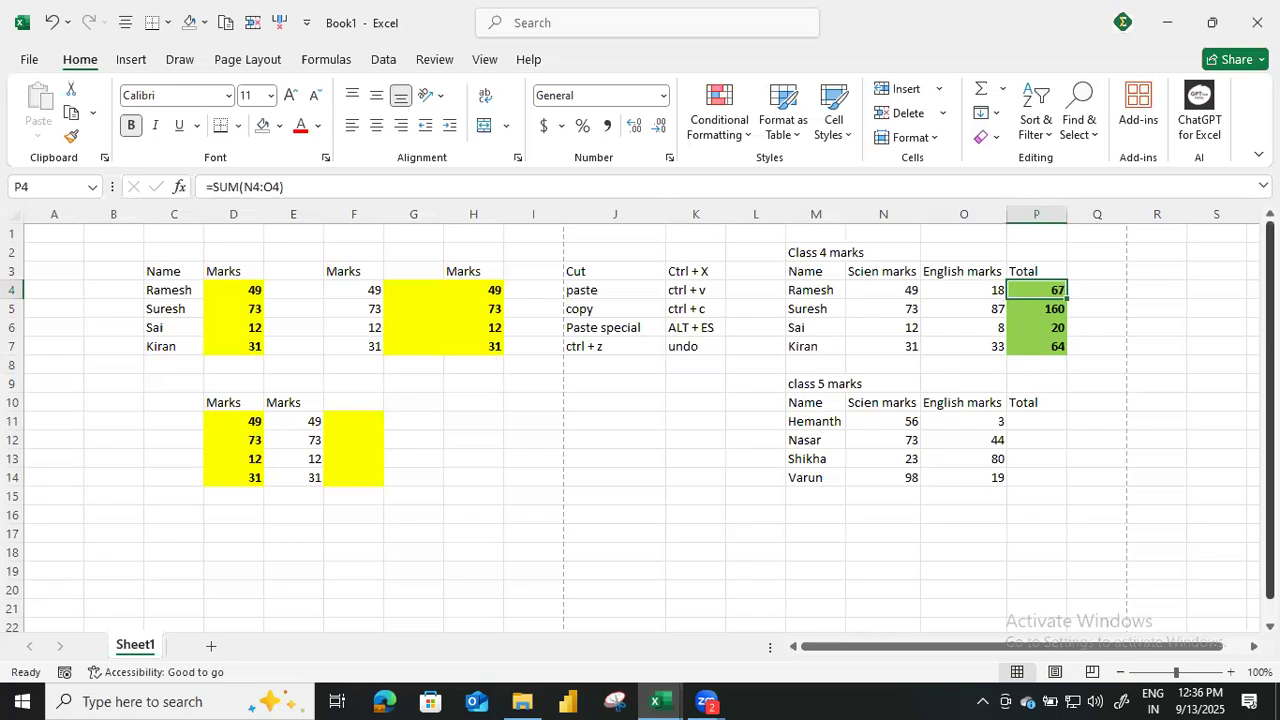
pyautogui.hotkey('ctrl', 'c')
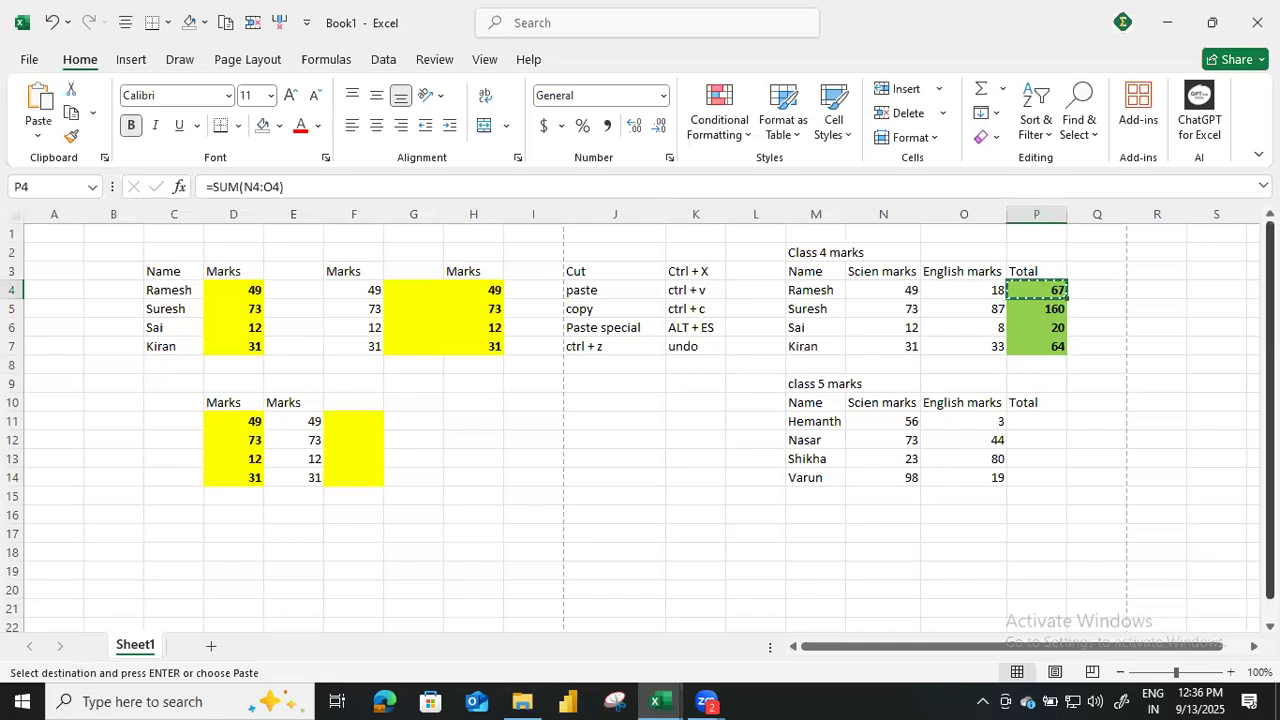
pyautogui.press('Down')
pyautogui.press('Down')
pyautogui.press('Down')
pyautogui.press('Down')
pyautogui.press('Down')
pyautogui.press('Down')
pyautogui.press('Down')
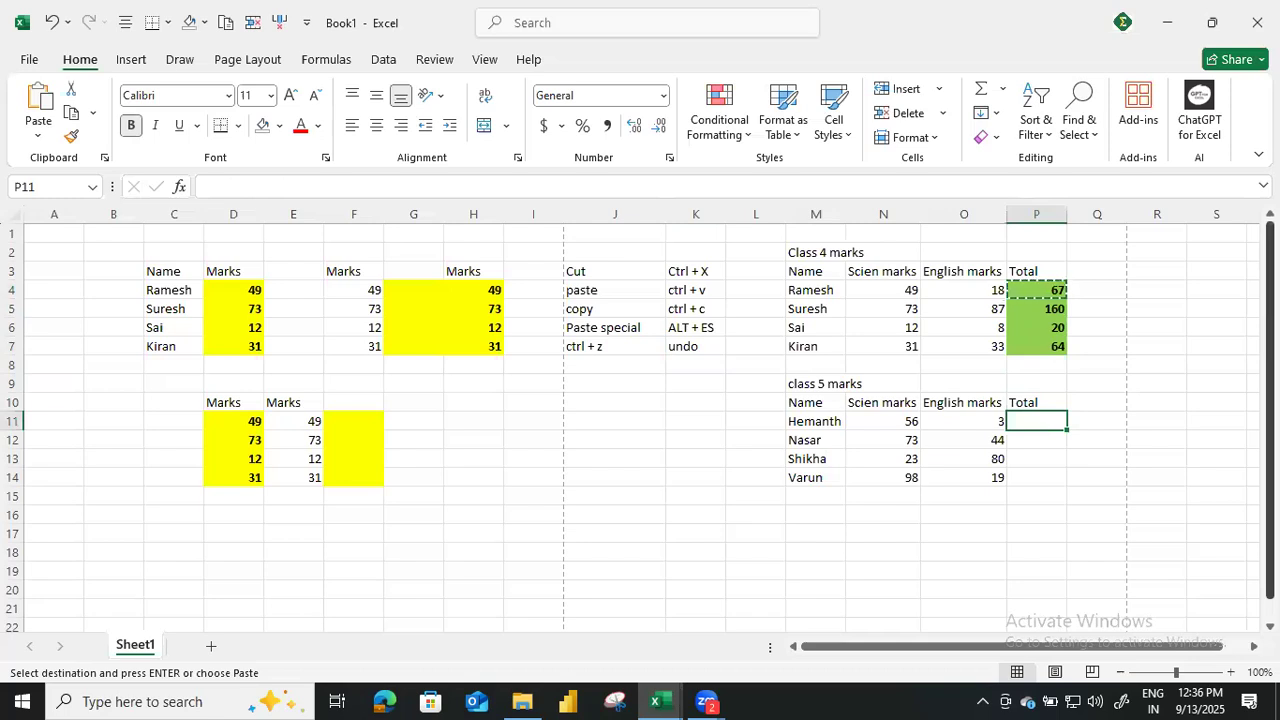
pyautogui.hotkey('shift', 'Down')
pyautogui.hotkey('shift', 'Down')
pyautogui.hotkey('shift', 'Down')
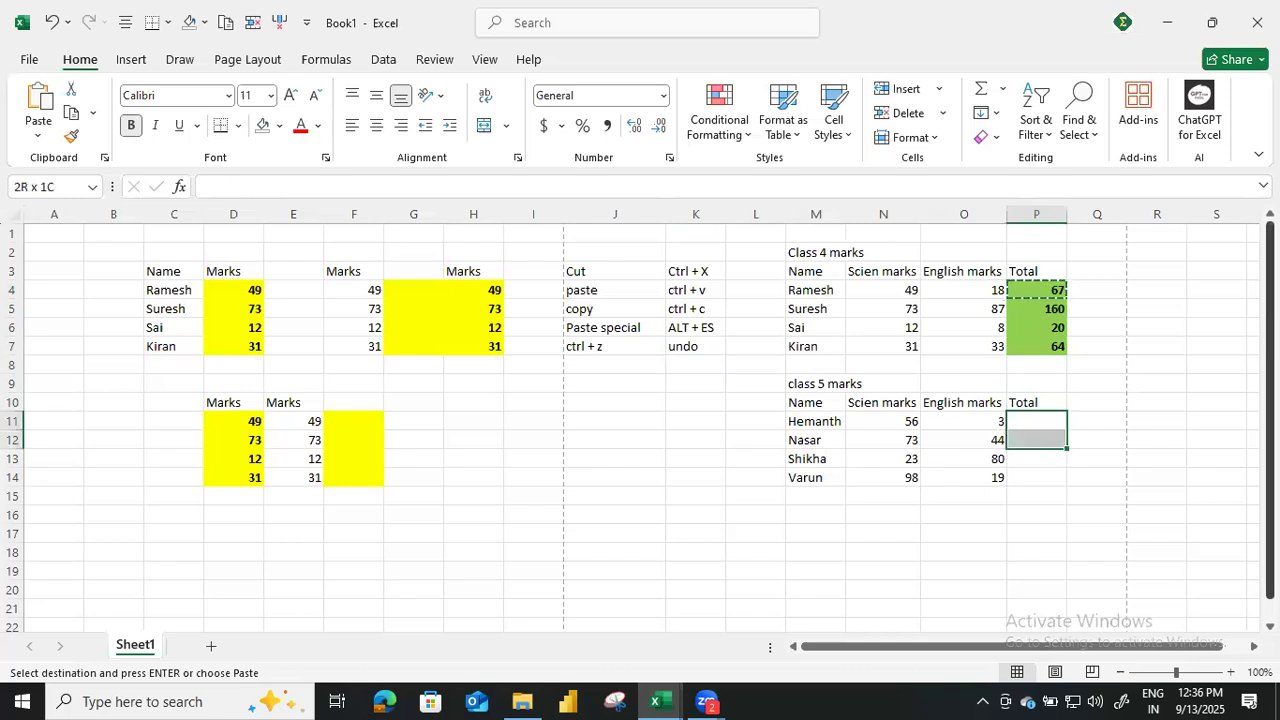
# Add the note "shift + down arrow" in J8 of the shortcut list.
pyautogui.press('Left')
pyautogui.press('Left')
pyautogui.press('Left')
pyautogui.press('Left')
pyautogui.press('Left')
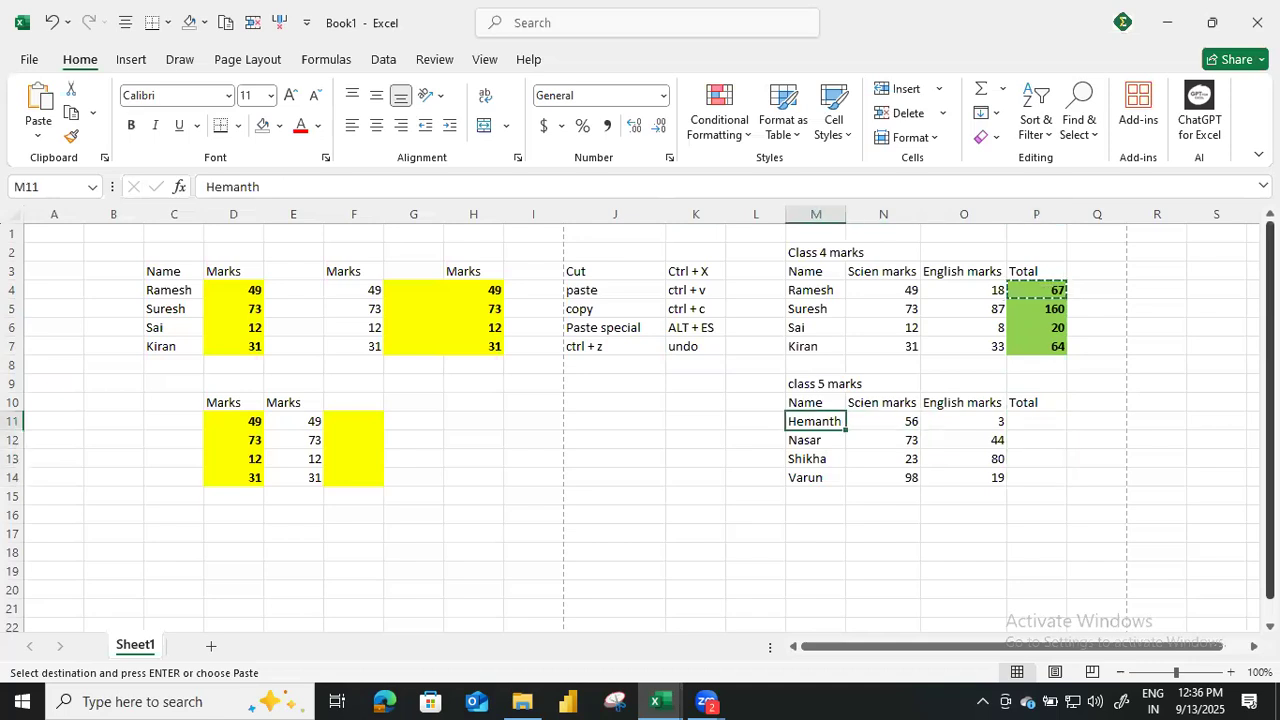
pyautogui.press('Up')
pyautogui.press('Up')
pyautogui.press('Up')
pyautogui.press('Left')
pyautogui.write('sh')
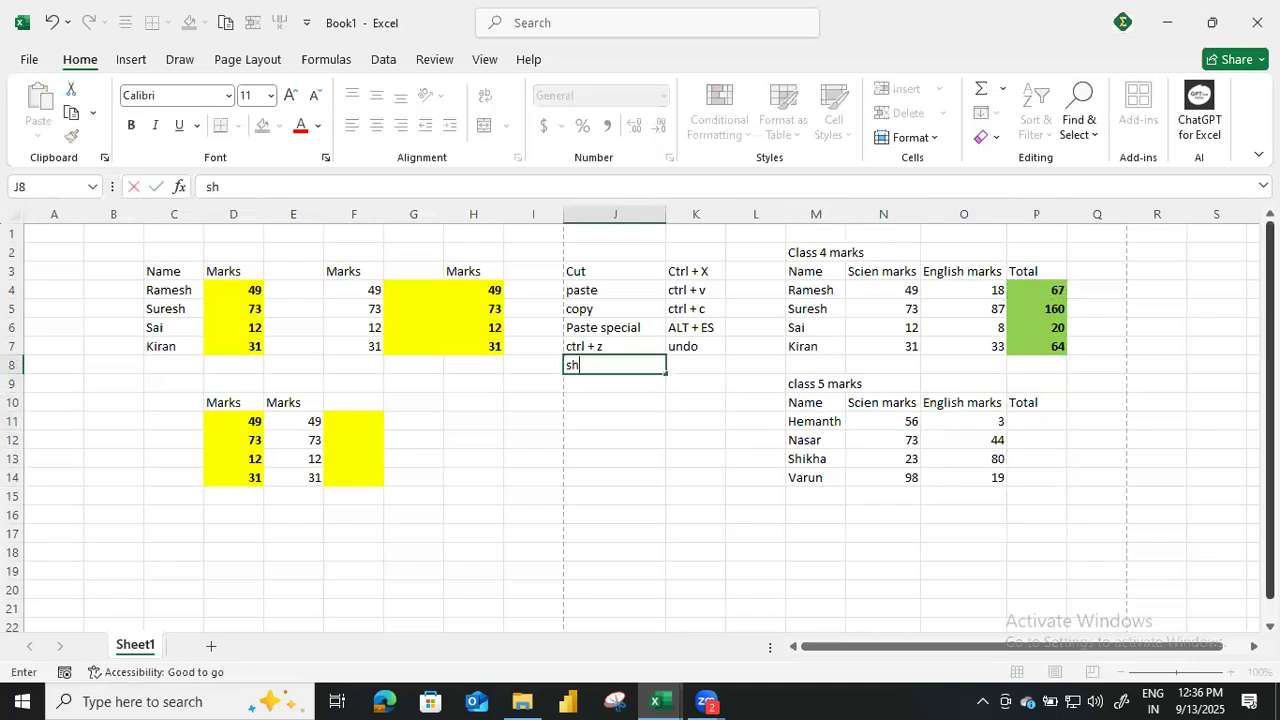
pyautogui.write('ift + down arrow')
pyautogui.press('Return')
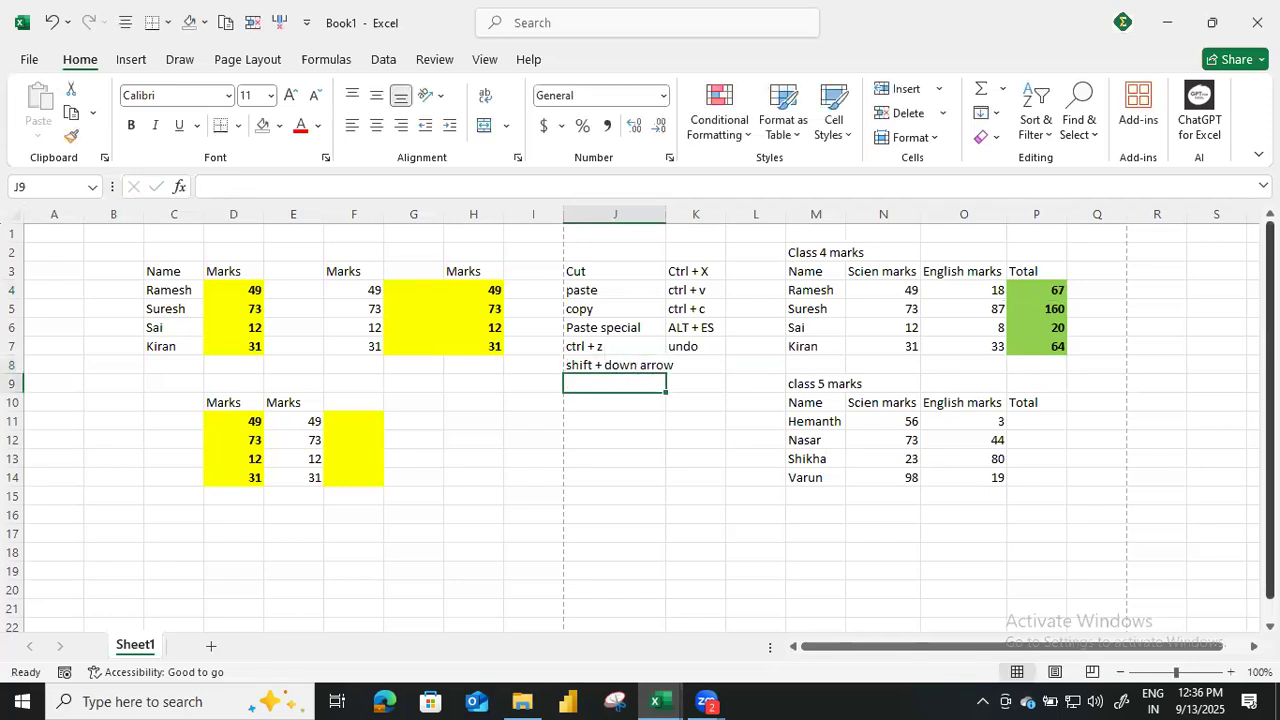
# Copy the first class 4 total in P4 and select P11:P14 in the class 5 table as the paste range.
pyautogui.press('Right')
pyautogui.press('Right')
pyautogui.press('Right')
pyautogui.press('Right')
pyautogui.press('Right')
pyautogui.press('Right')
pyautogui.press('Down')
pyautogui.press('Down')
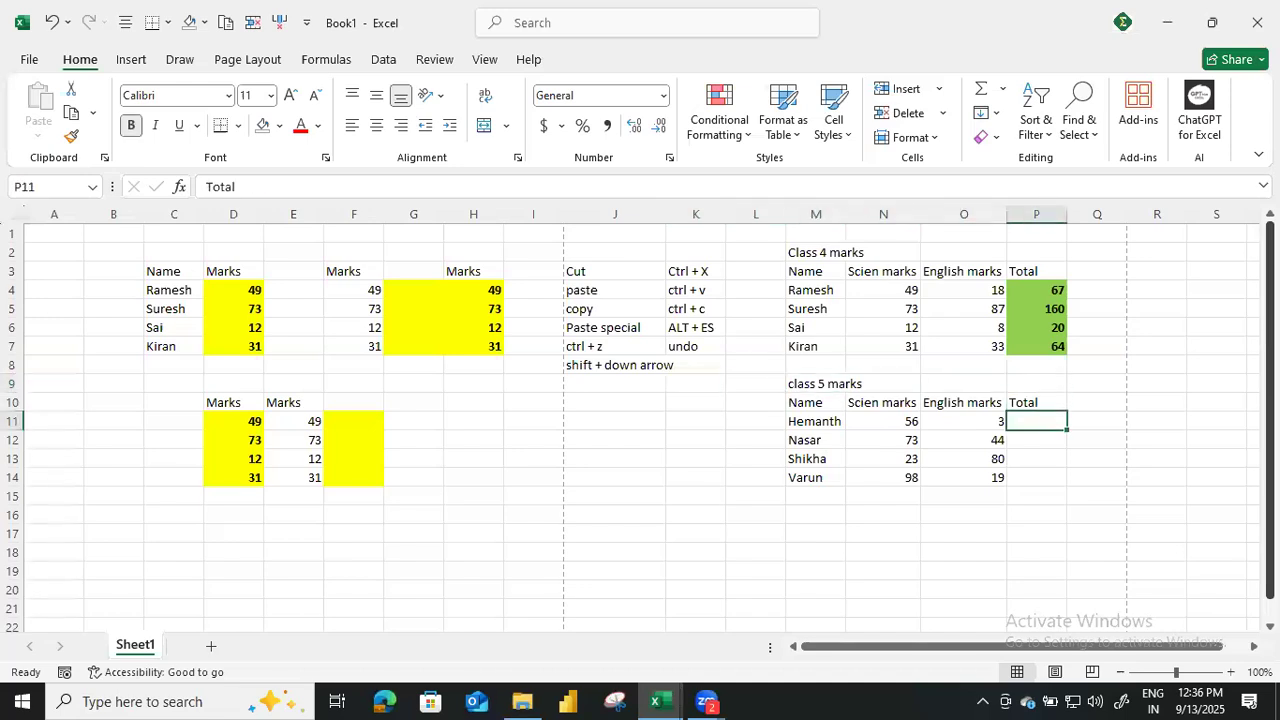
pyautogui.press('Up')
pyautogui.press('Up')
pyautogui.press('Up')
pyautogui.press('Up')
pyautogui.press('Up')
pyautogui.press('Up')
pyautogui.press('Up')
pyautogui.press('Up')
pyautogui.press('Down')
pyautogui.hotkey('ctrl', 'c')
pyautogui.press('Down')
pyautogui.press('Down')
pyautogui.press('Down')
pyautogui.press('Down')
pyautogui.press('Down')
pyautogui.press('Down')
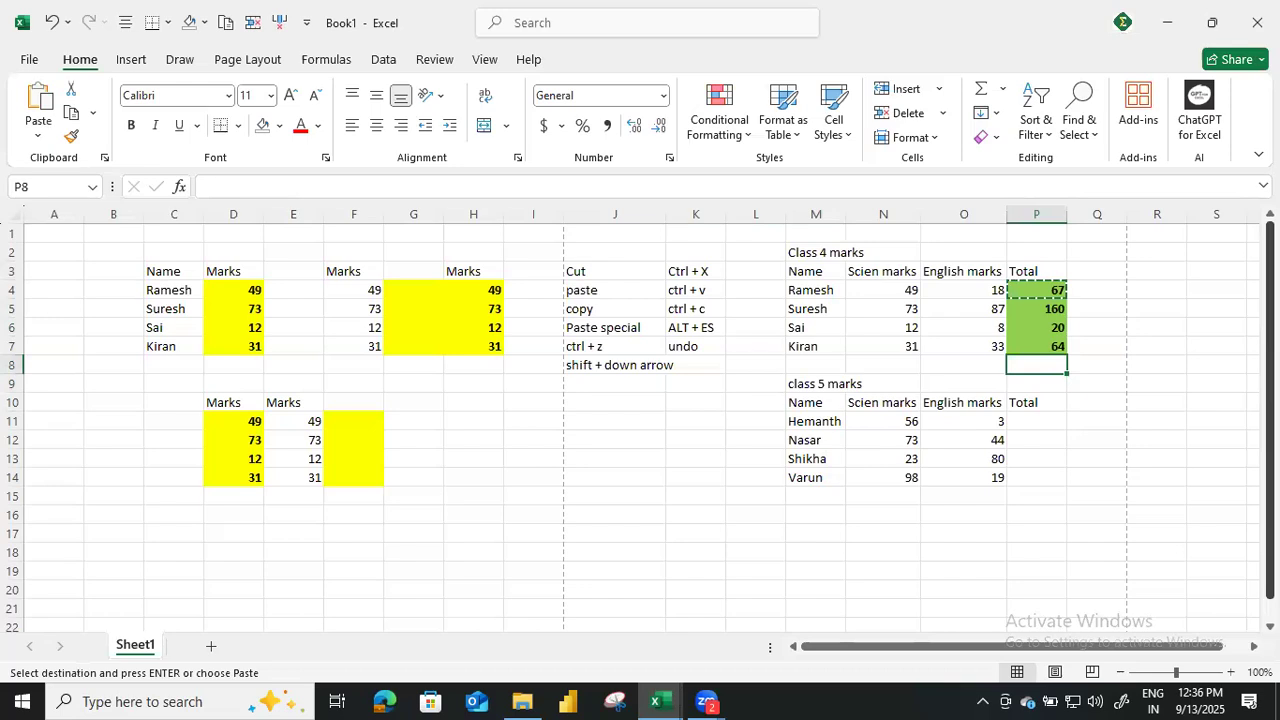
pyautogui.press('Down')
pyautogui.hotkey('shift', 'Down')
pyautogui.hotkey('shift', 'Down')
pyautogui.hotkey('shift', 'Down')
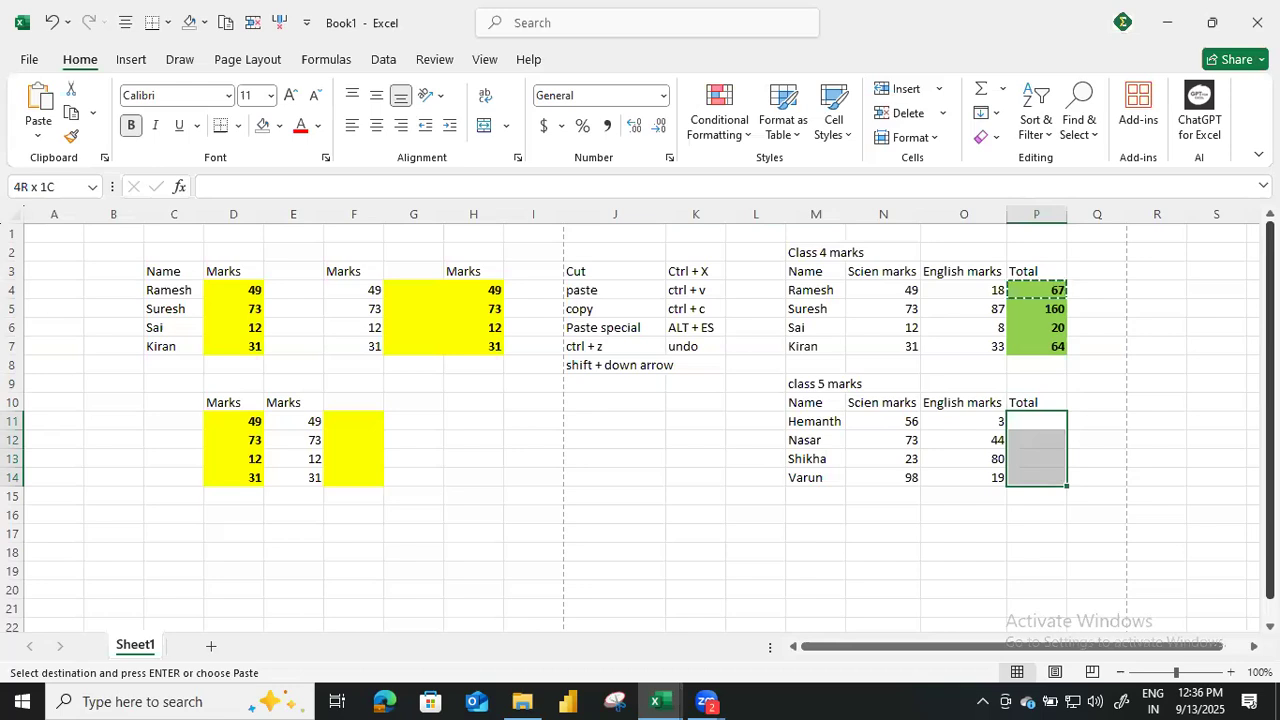
# Paste only the copied SUM formula into the class 5 totals P11:P14 with Paste Special.
pyautogui.press('alt')
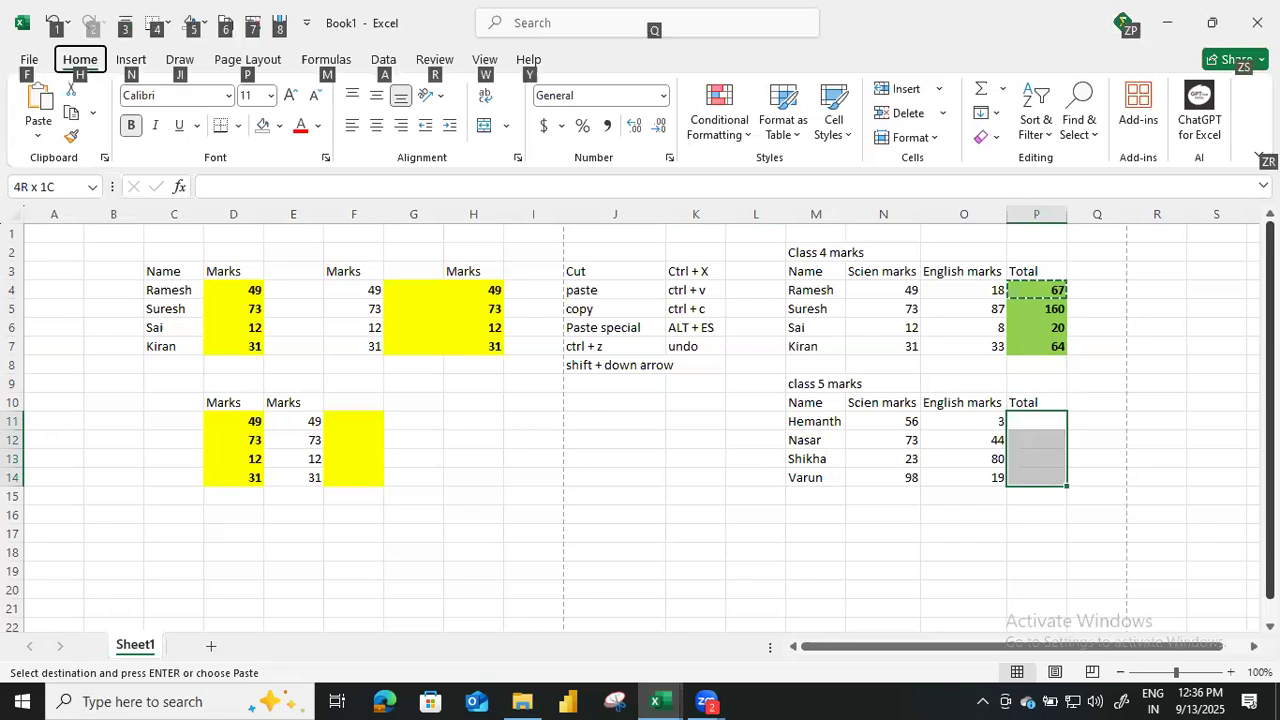
pyautogui.press('e')
pyautogui.press('s')
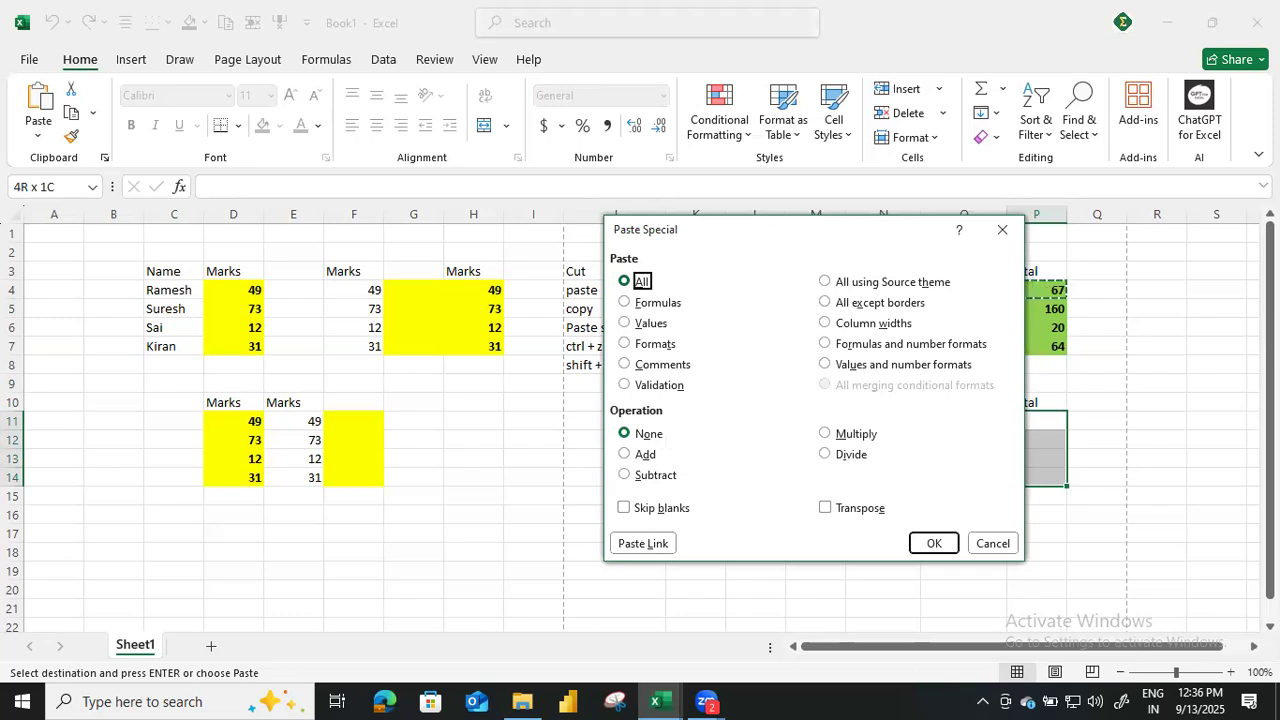
pyautogui.press('f')
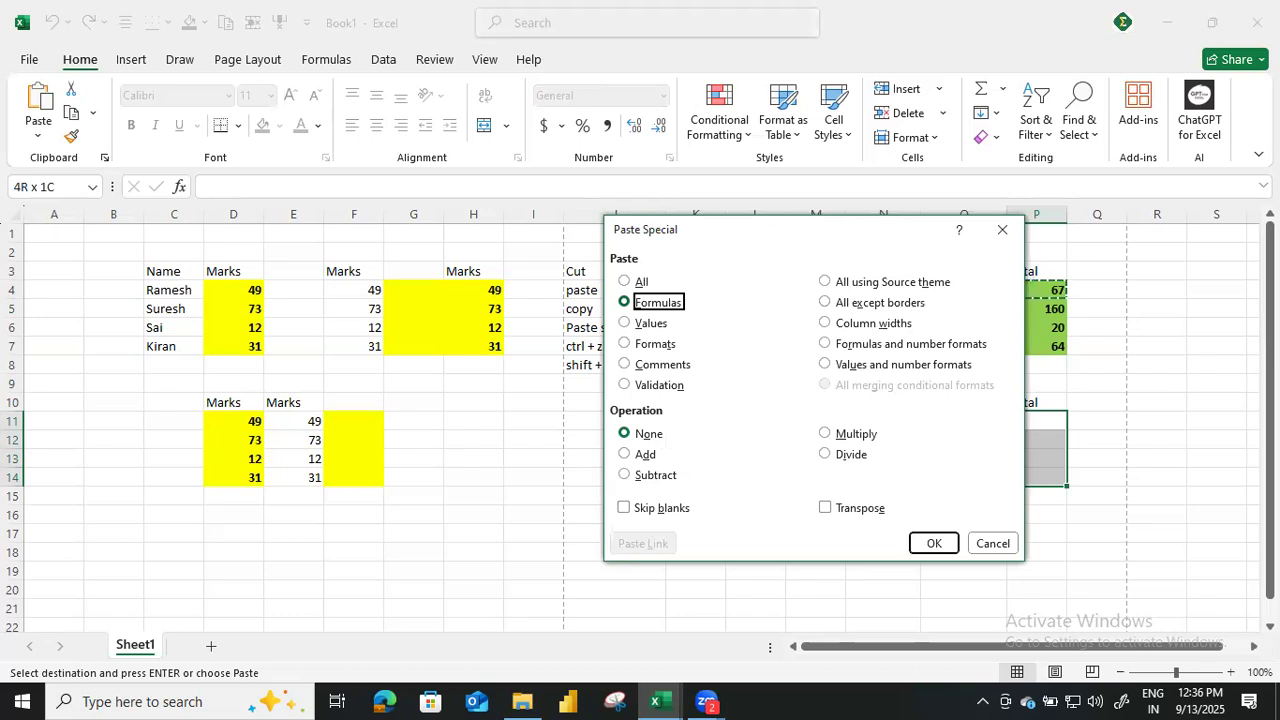
pyautogui.press('t')
pyautogui.press('Up')
pyautogui.press('Up')
pyautogui.click(628, 344)
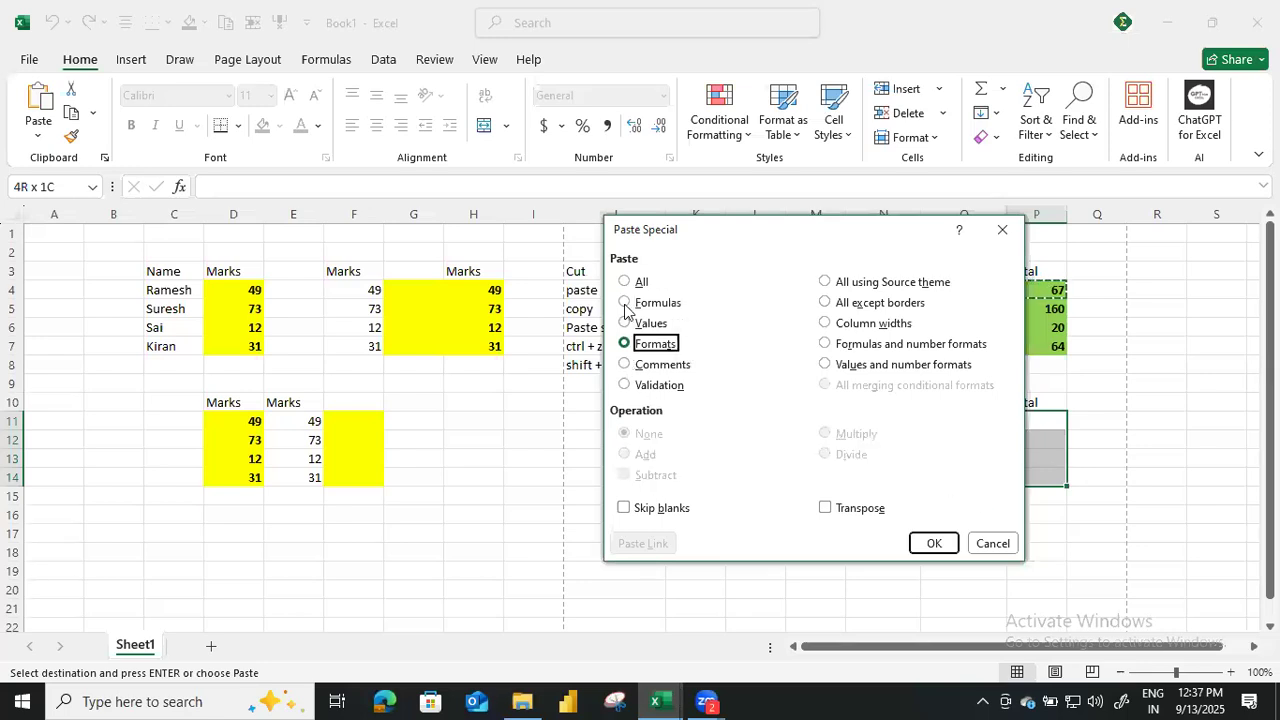
pyautogui.click(626, 304)
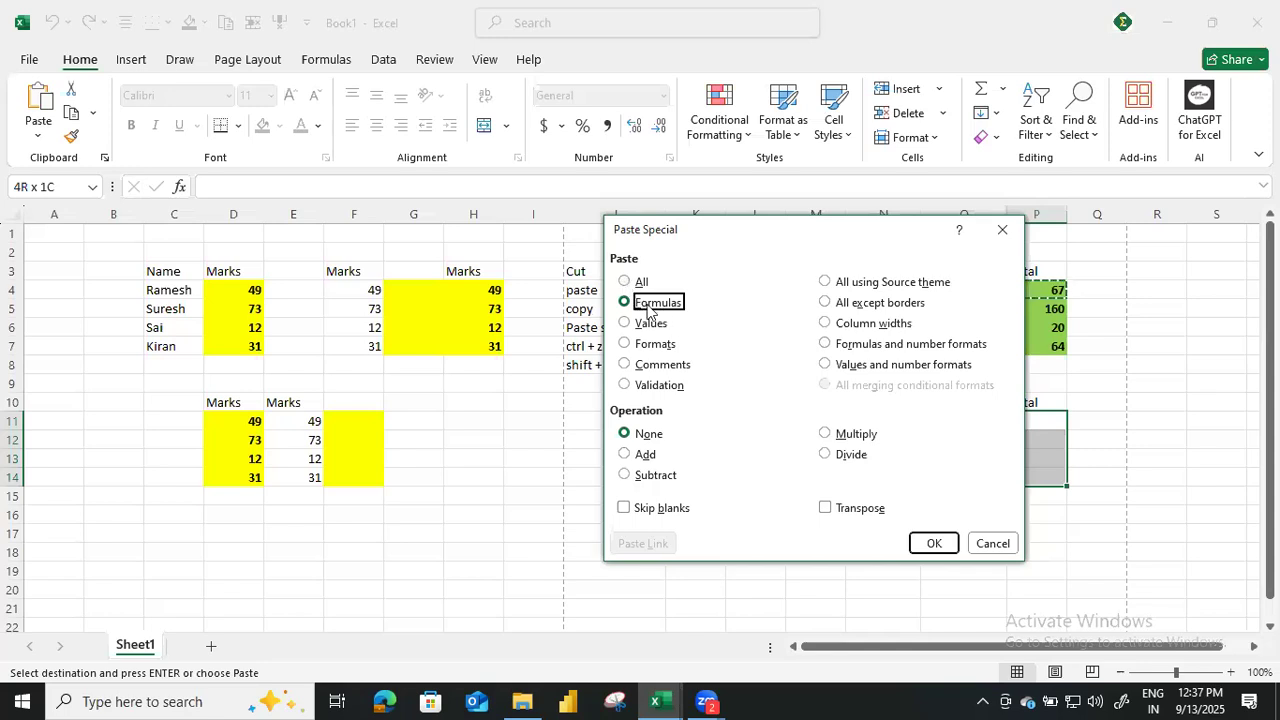
pyautogui.press('Return')
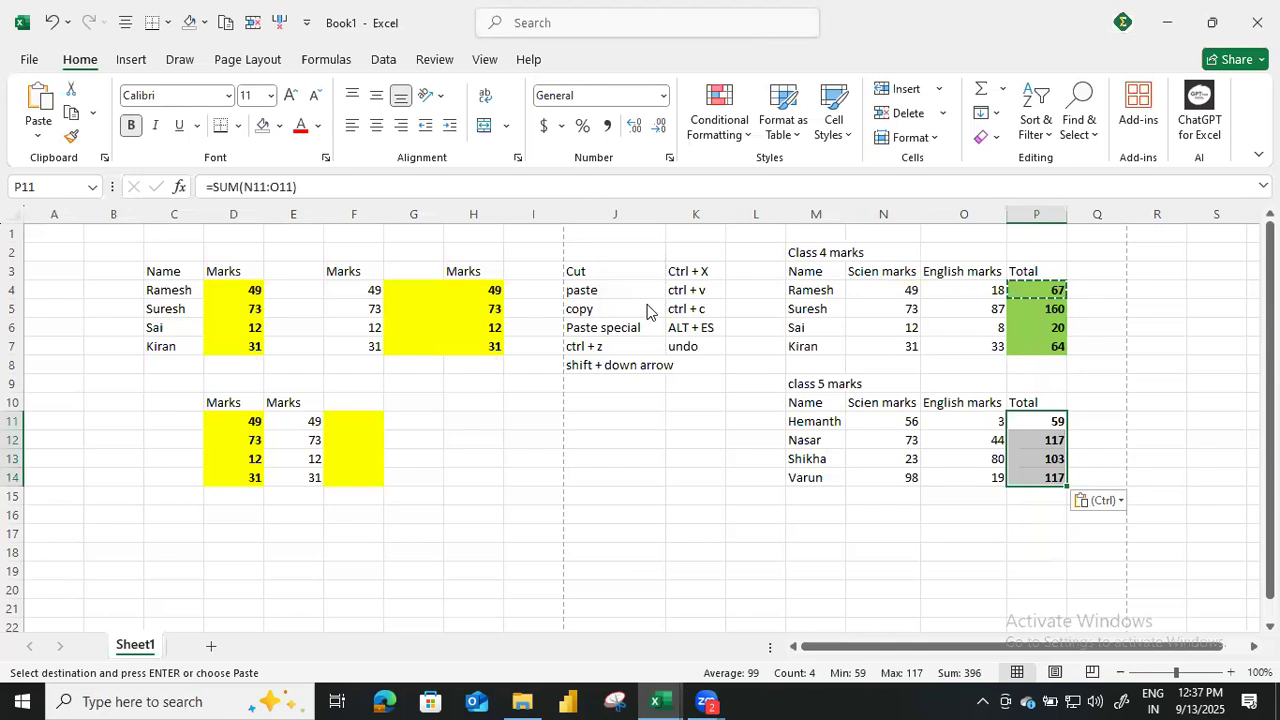
# Paste only the formats of P4 onto the class 5 totals P11:P14 with Paste Special.
pyautogui.hotkey('alt', 'e')
pyautogui.press('s')
pyautogui.press('t')
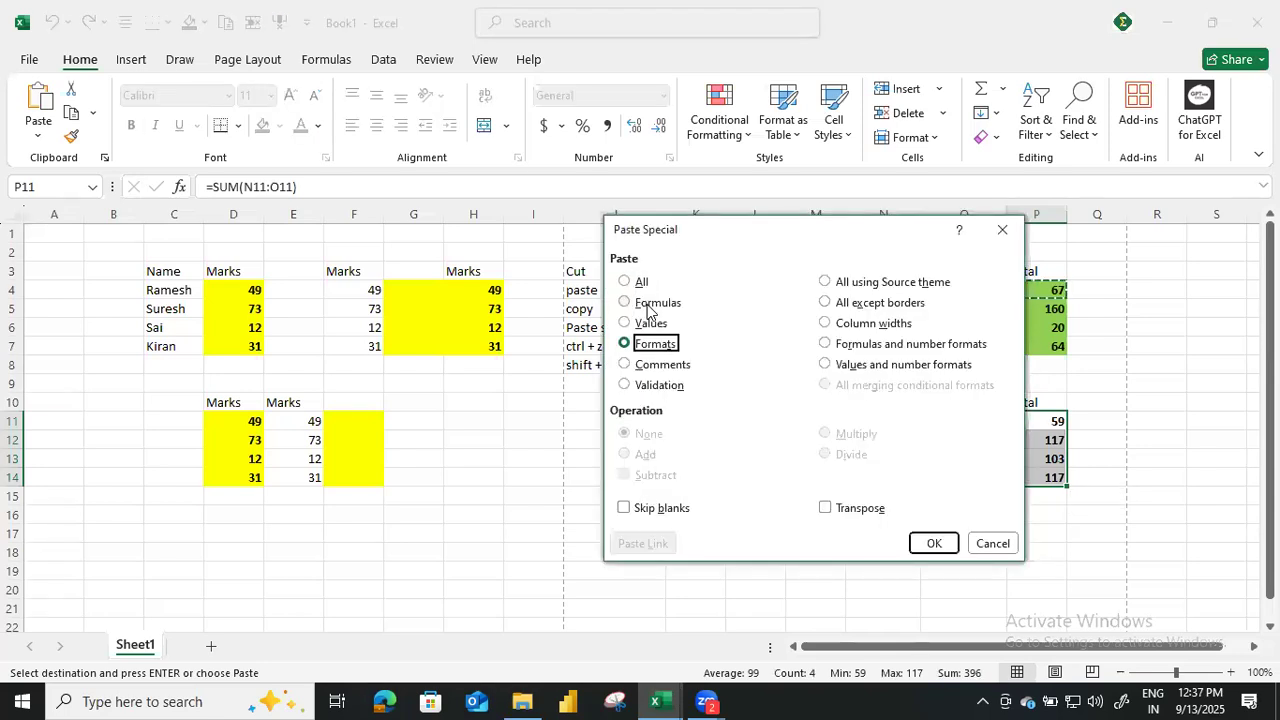
pyautogui.press('Return')
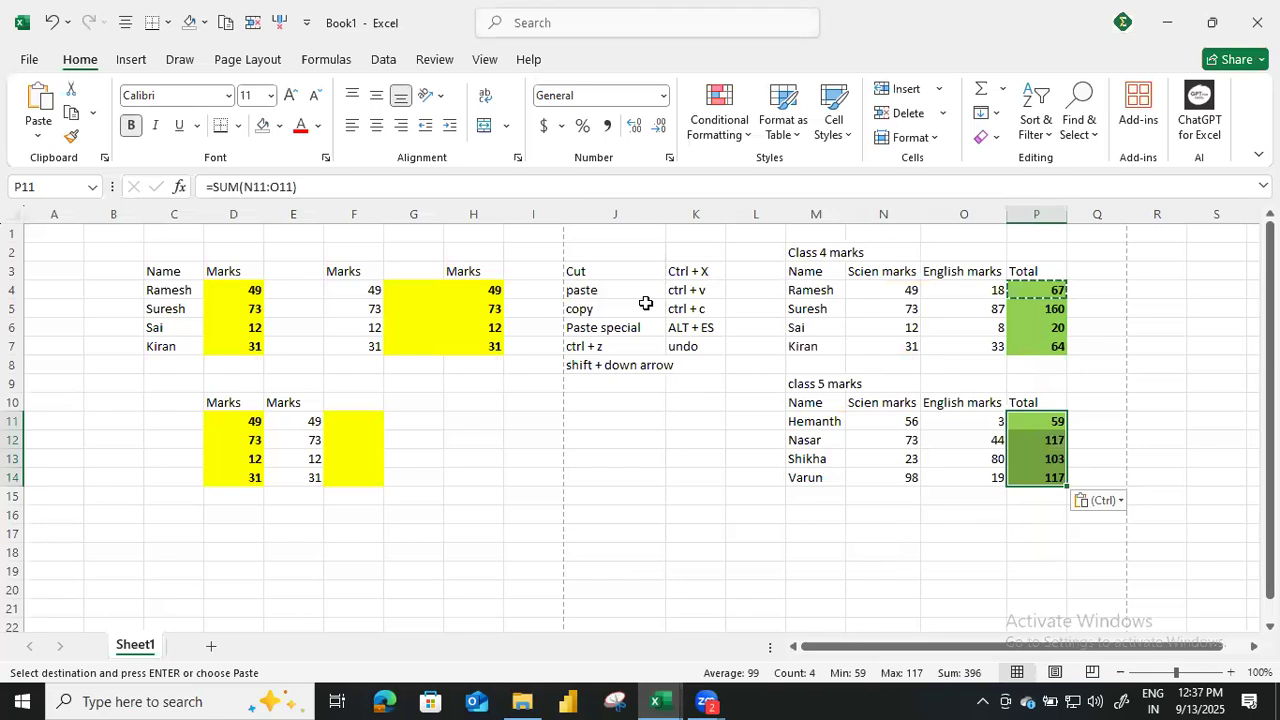
# Paste the copied total into P11:P14 using the Formulas and number formats option of Paste Special.
pyautogui.hotkey('alt', 'e')
pyautogui.press('s')
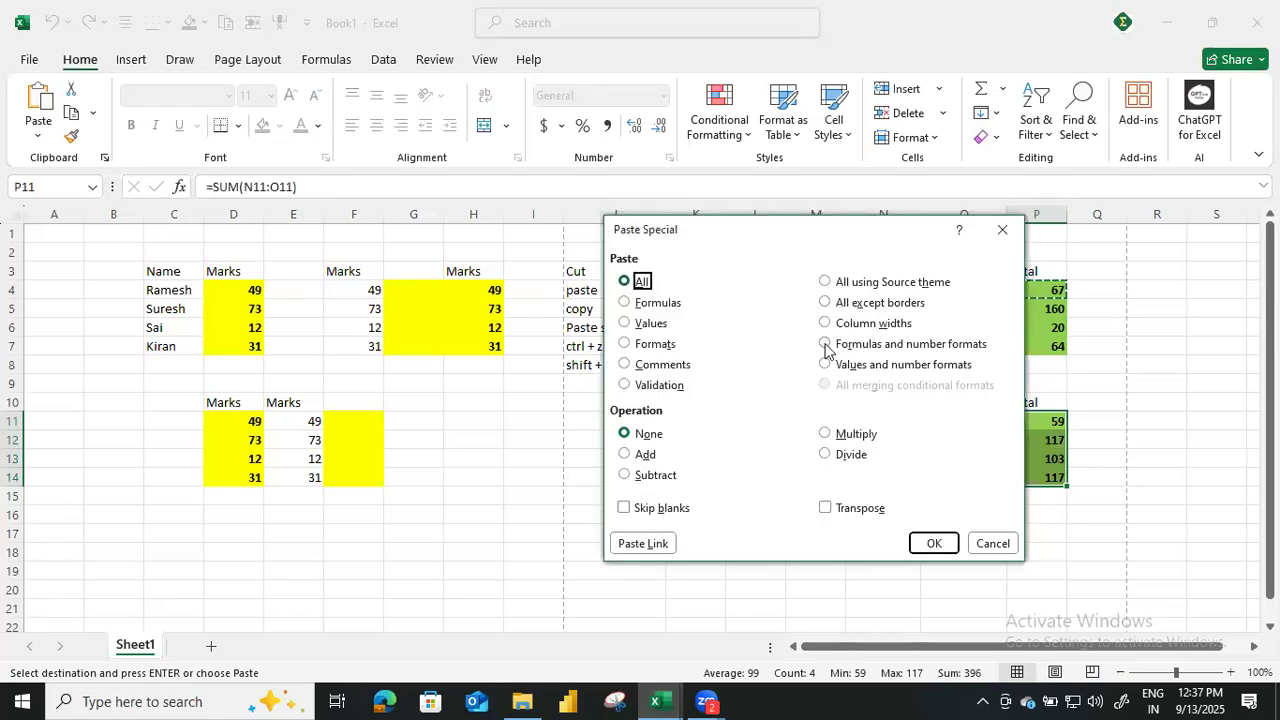
pyautogui.click(826, 344)
pyautogui.click(945, 548)
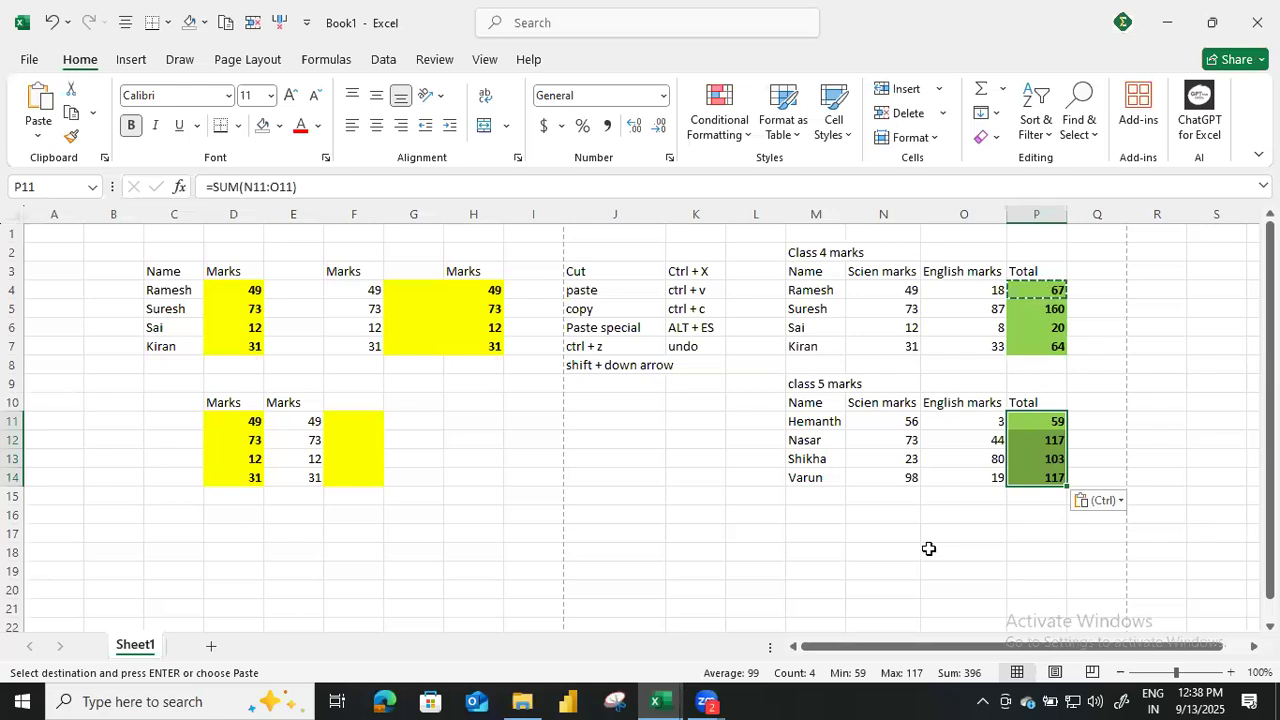
# List the paste options "formula", "format" and "values" in cells J10:J12.
pyautogui.click(594, 397)
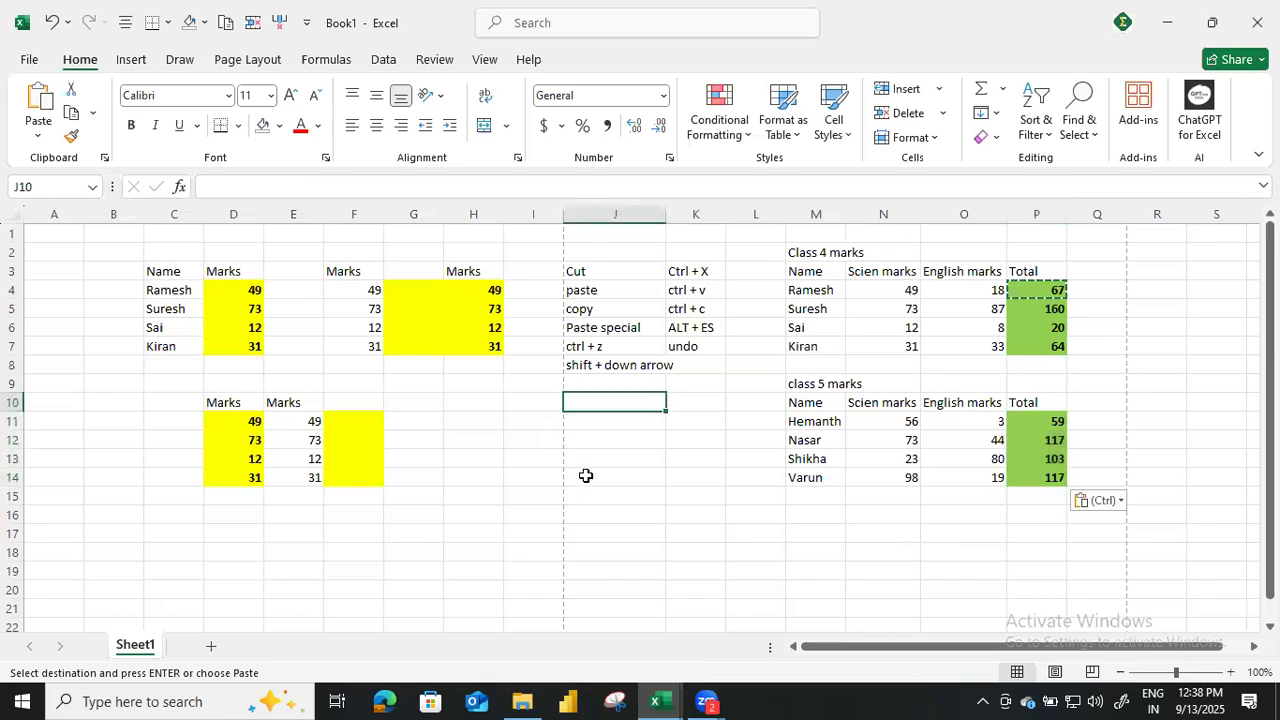
pyautogui.write('formula')
pyautogui.press('Return')
pyautogui.write('format')
pyautogui.press('Return')
pyautogui.write('values')
pyautogui.press('Return')
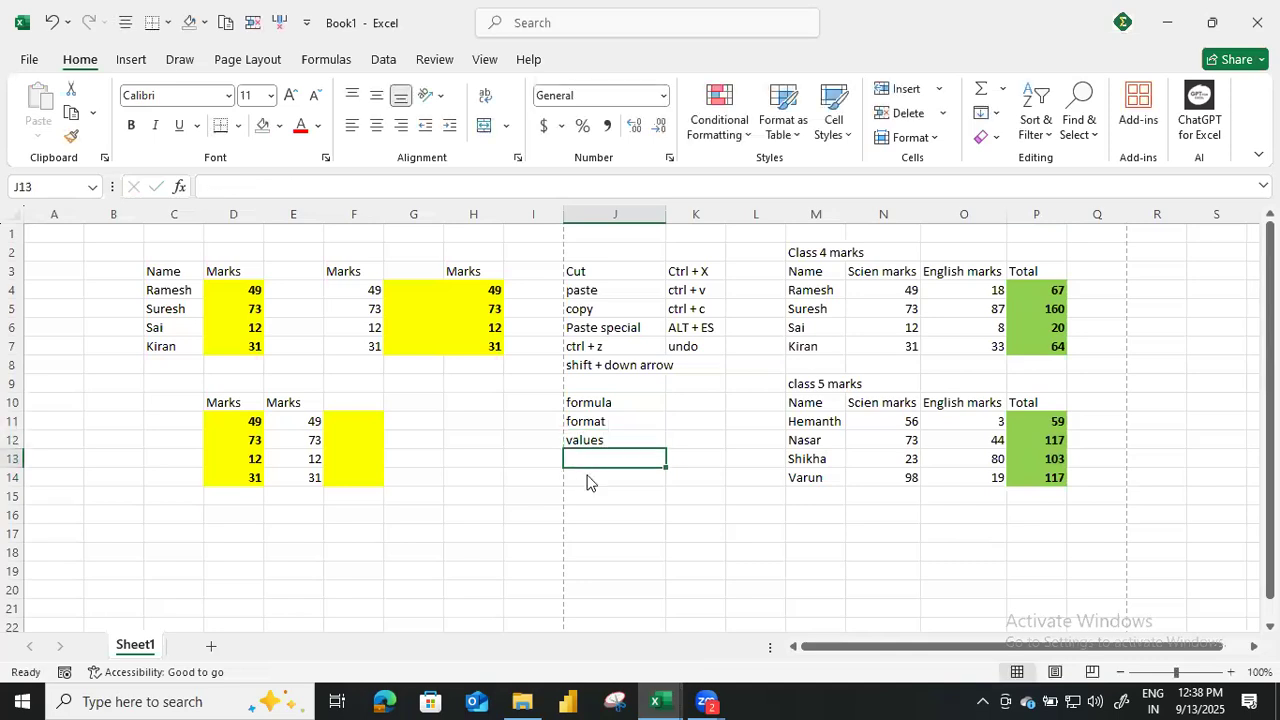
# Copy the mark in H6 and examine the Paste Special options available for J16.
pyautogui.click(622, 496)
pyautogui.press('alt')
pyautogui.press('alt')
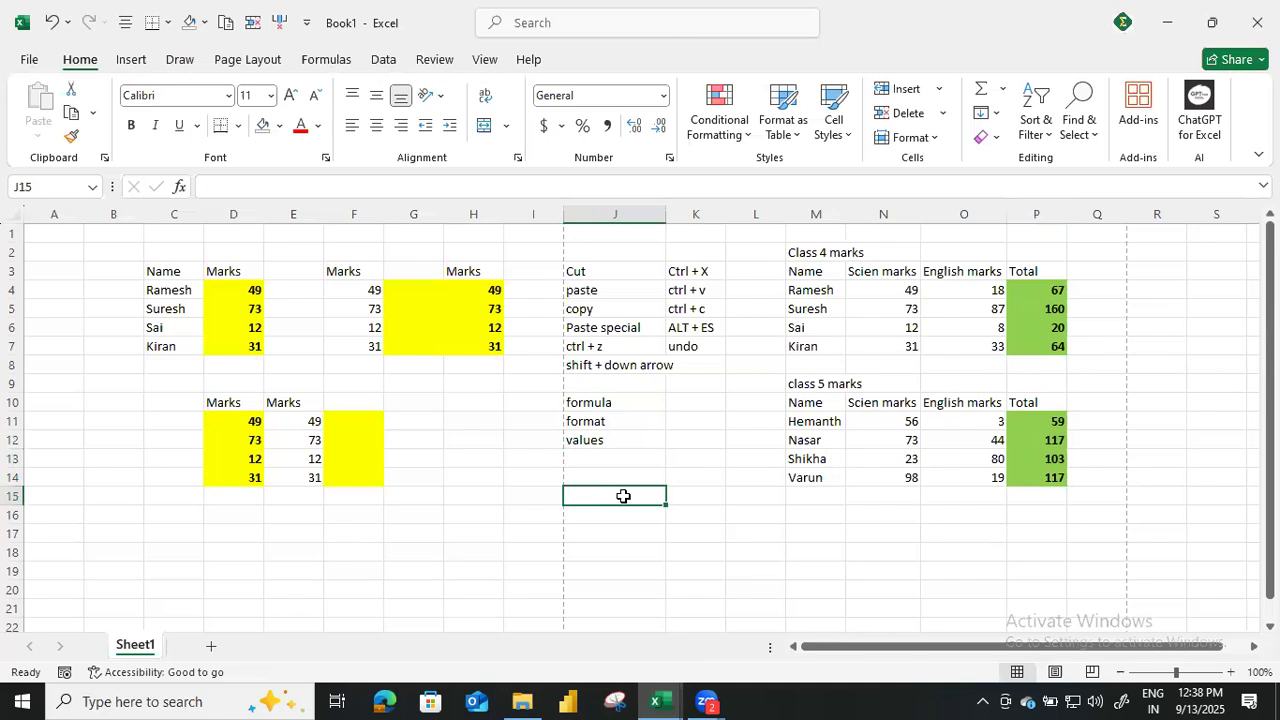
pyautogui.click(471, 327)
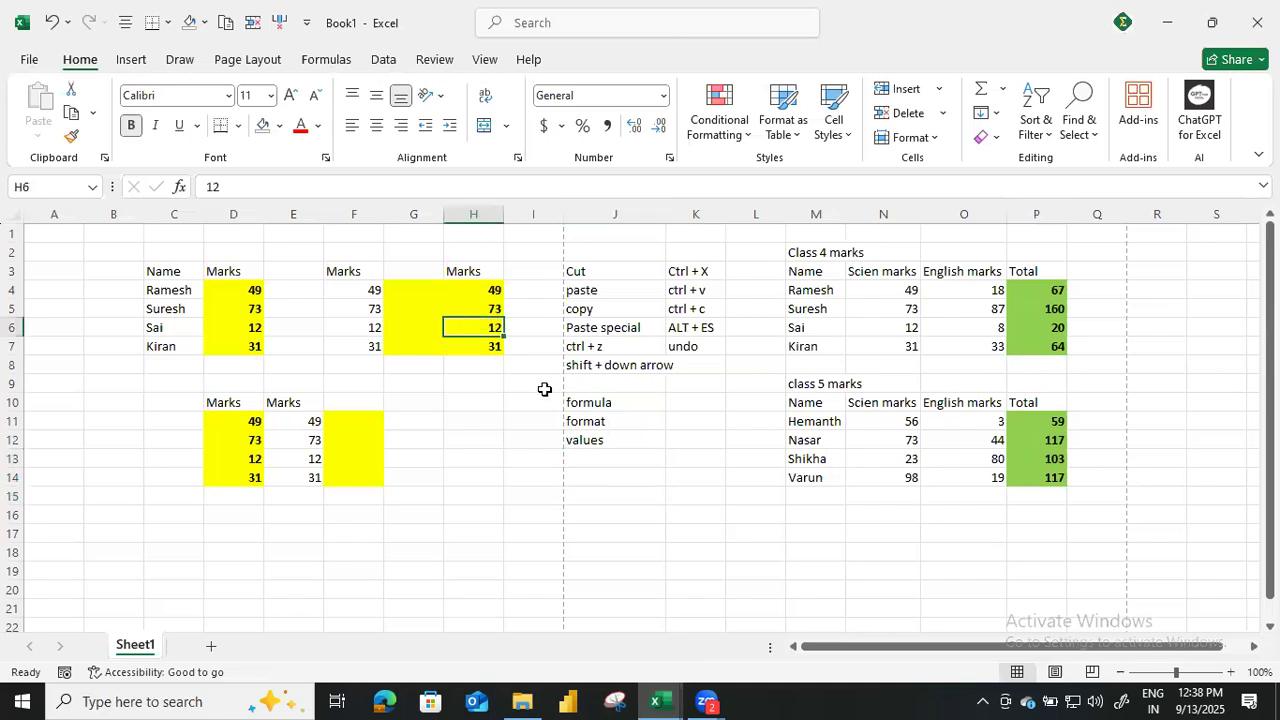
pyautogui.hotkey('ctrl', 'c')
pyautogui.click(606, 526)
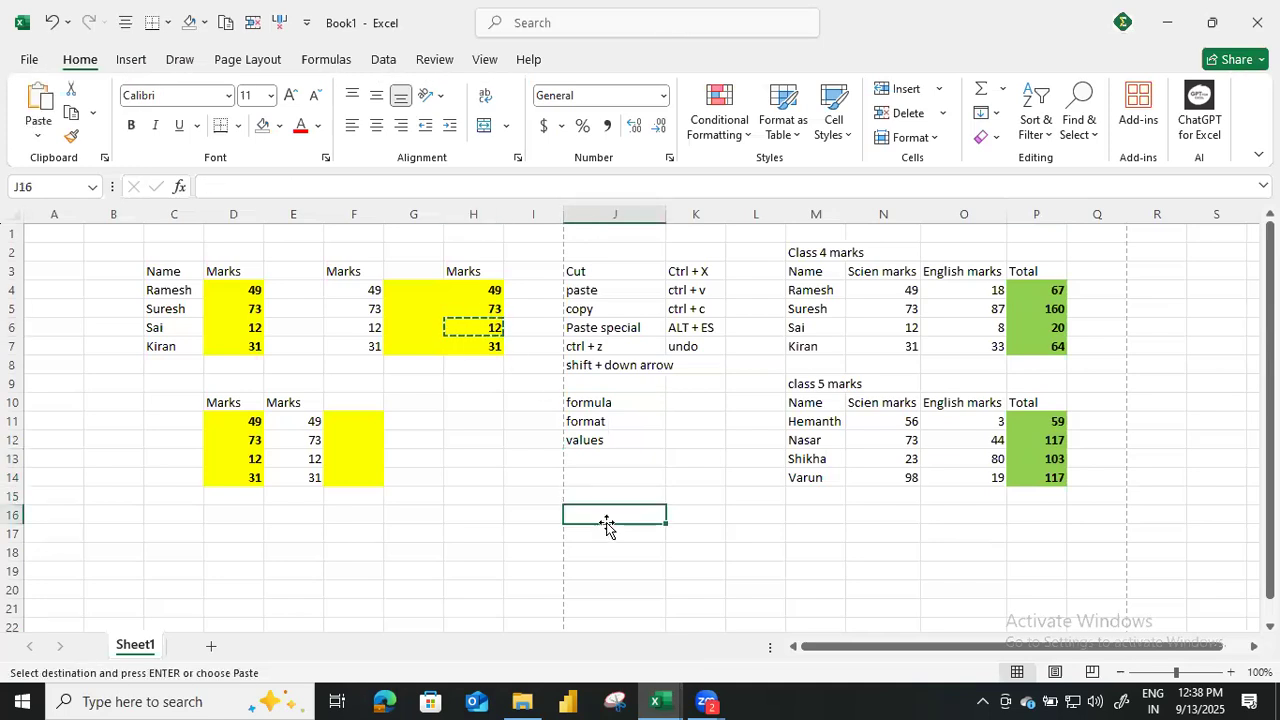
pyautogui.hotkey('alt', 'e')
pyautogui.press('s')
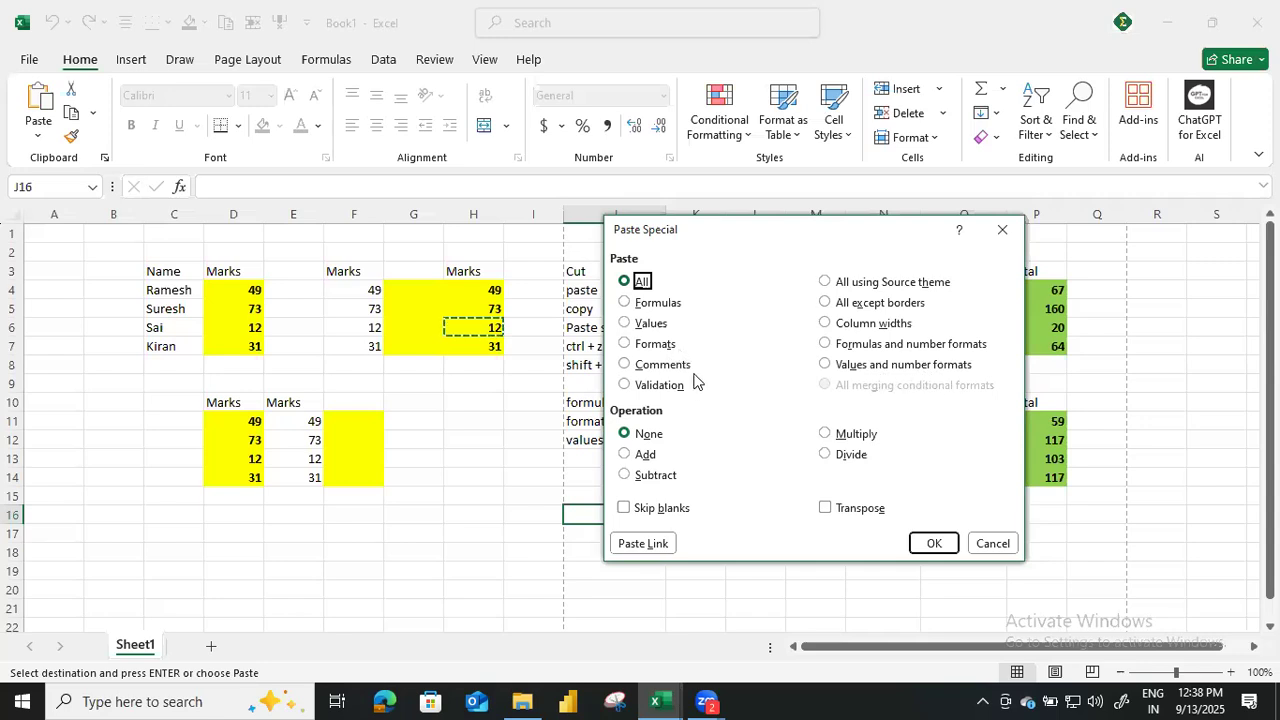
pyautogui.click(934, 543)
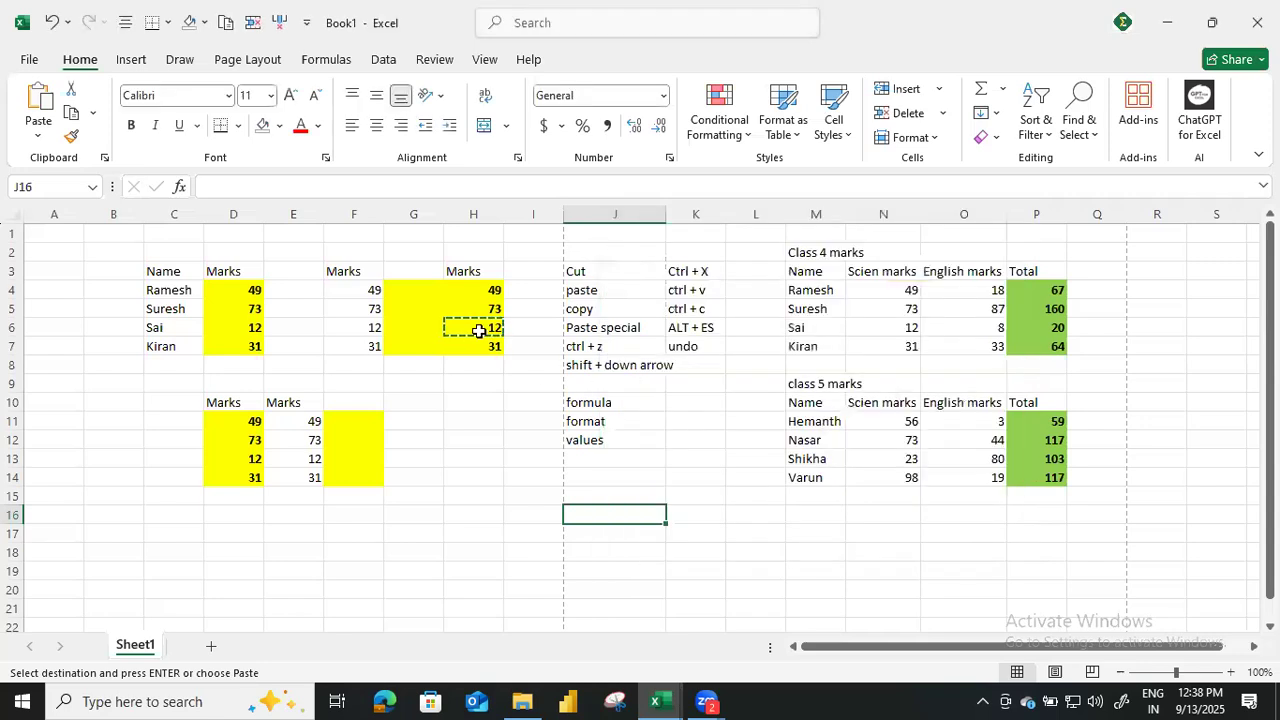
pyautogui.click(473, 329)
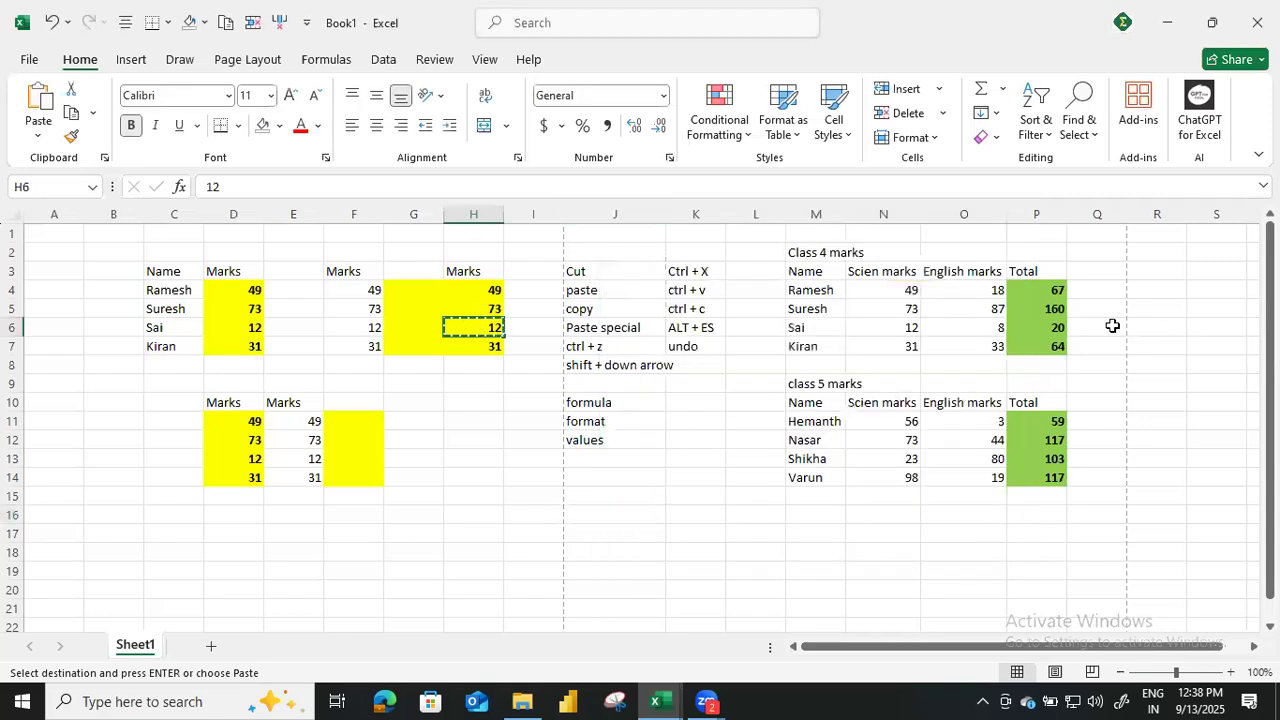
pyautogui.click(1046, 290)
pyautogui.hotkey('shift', 'Down')
pyautogui.click(1048, 290)
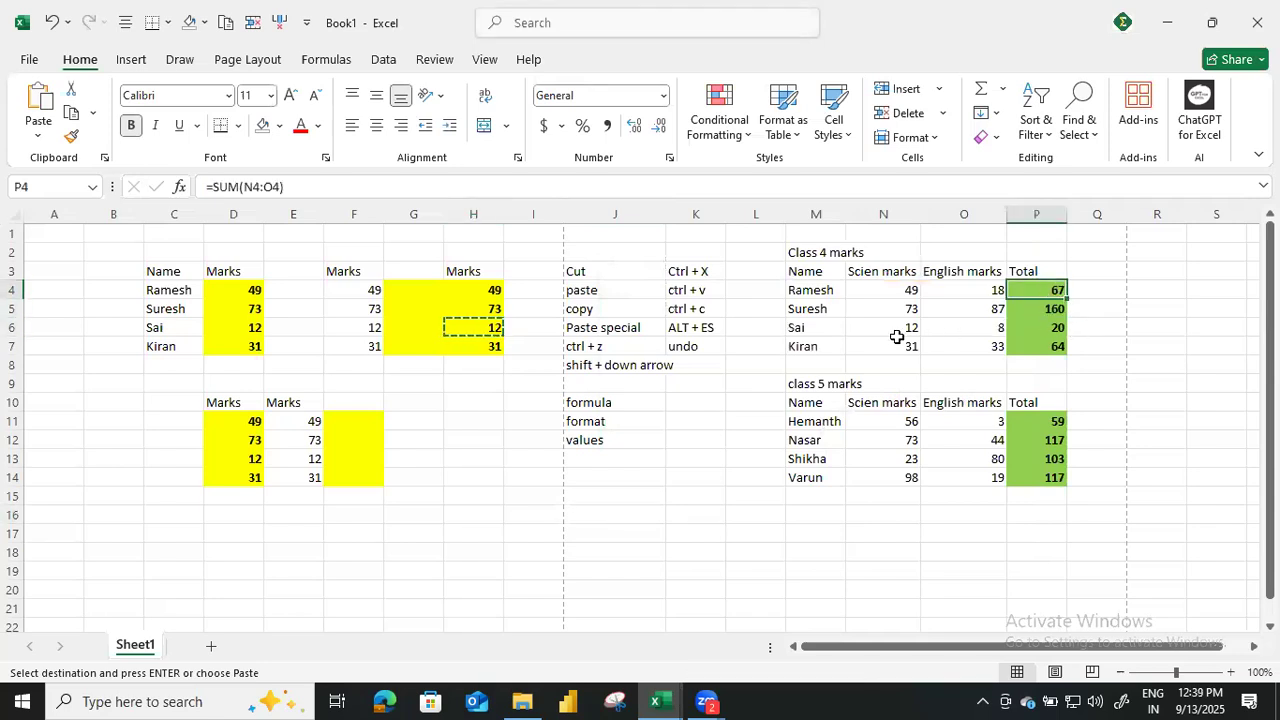
# Insert a comment on the English mark in O6 reading "The student was sick. He left the paper half way".
pyautogui.click(994, 332)
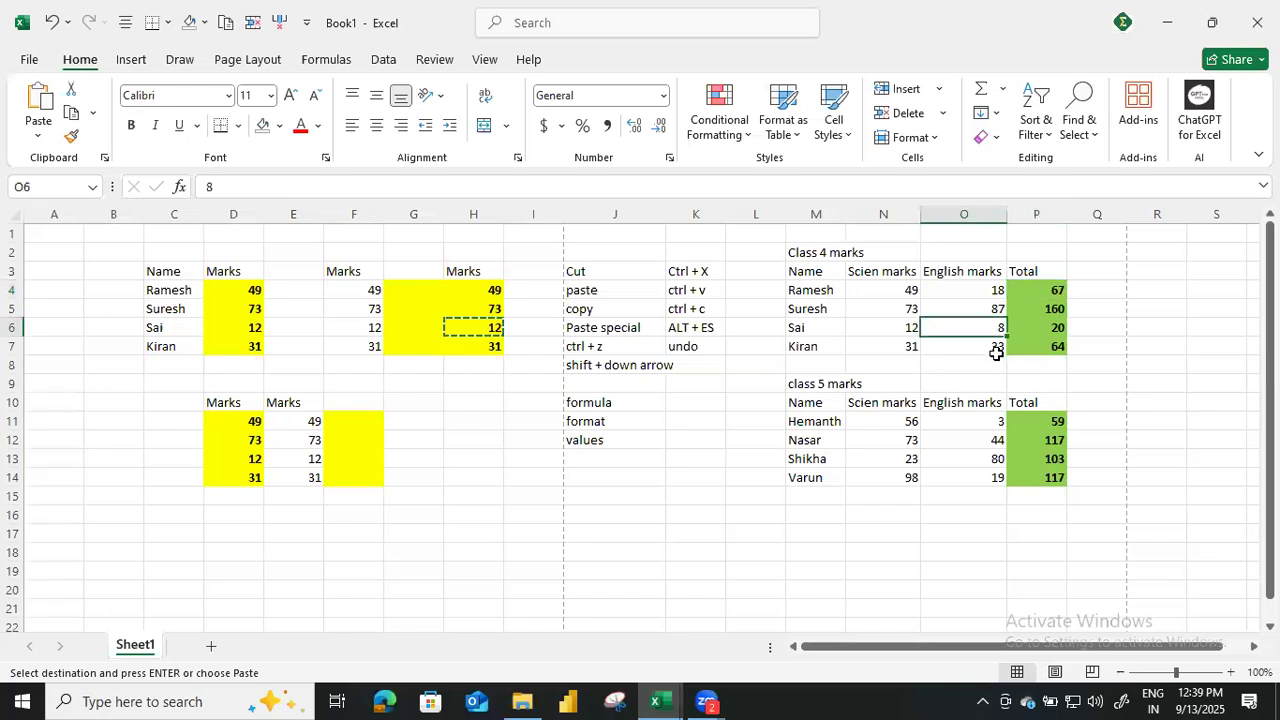
pyautogui.rightClick(982, 329)
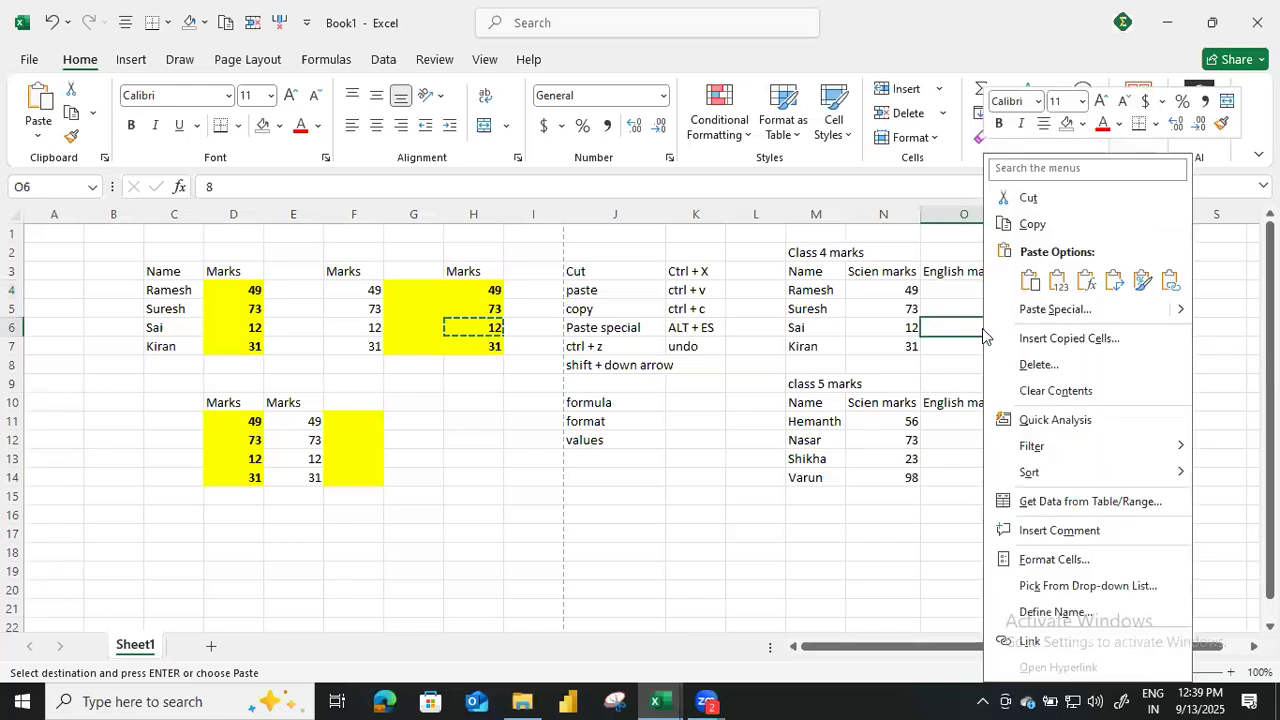
pyautogui.click(1052, 532)
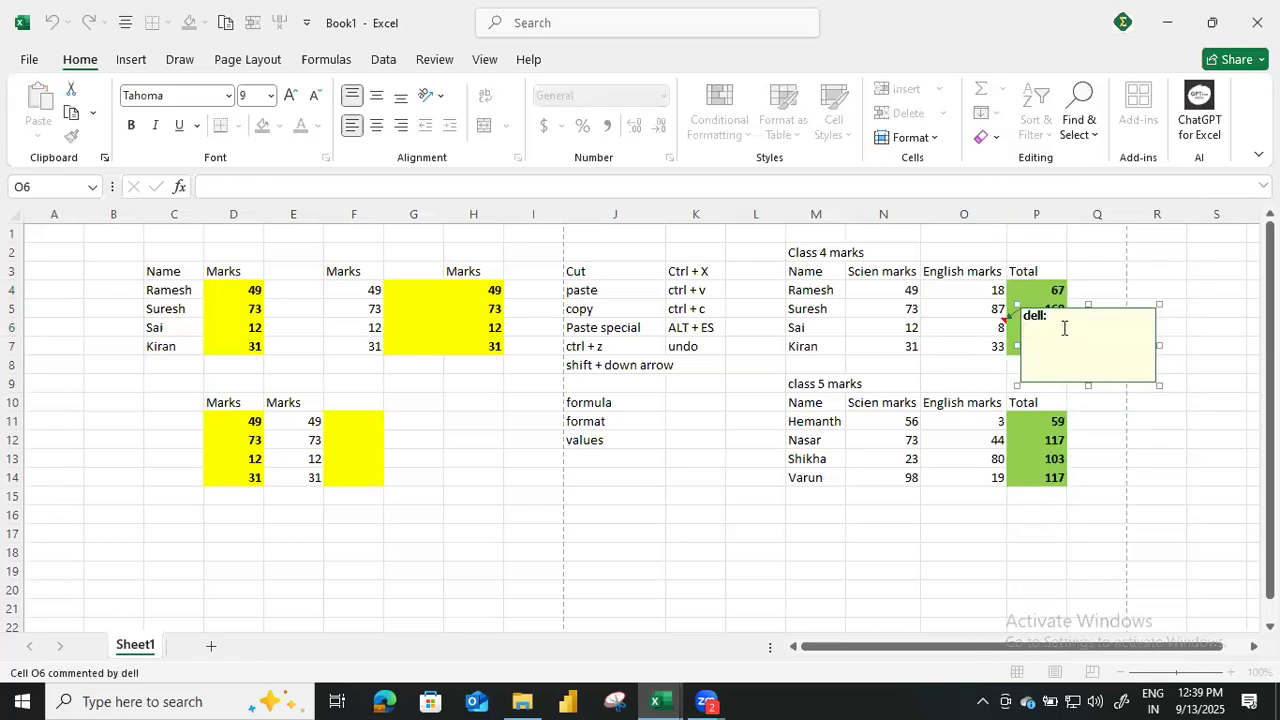
pyautogui.write('T')
pyautogui.write('he')
pyautogui.write(' student was s')
pyautogui.write('ick')
pyautogui.write('. He ')
pyautogui.write('left the o')
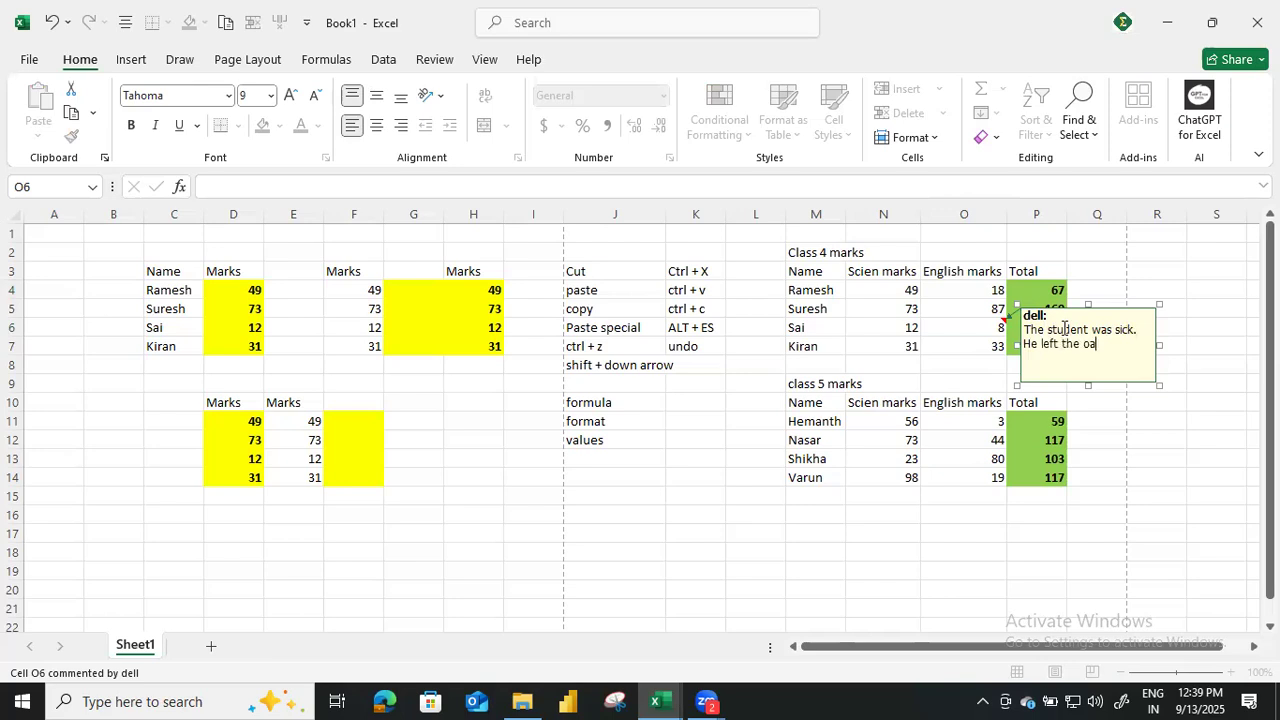
pyautogui.press('BackSpace')
pyautogui.write('paper half way')
pyautogui.press('Return')
pyautogui.click(1175, 458)
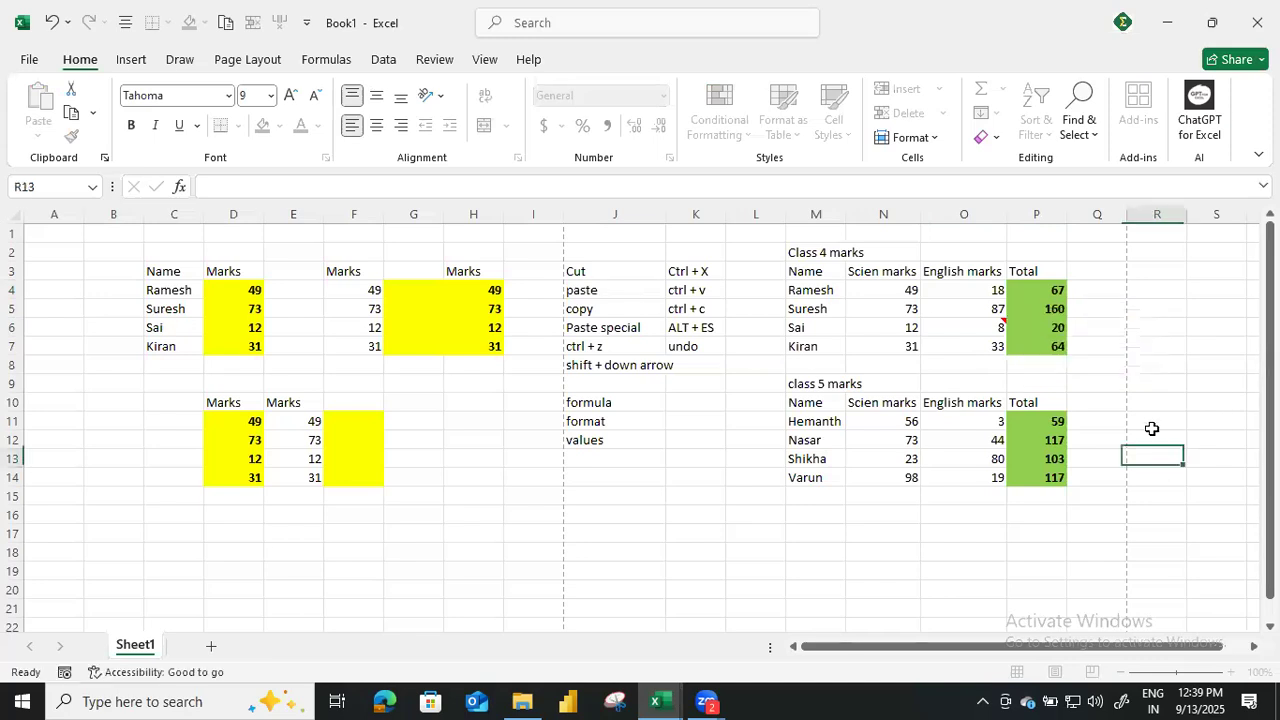
pyautogui.click(1000, 324)
pyautogui.moveTo(1008, 322)
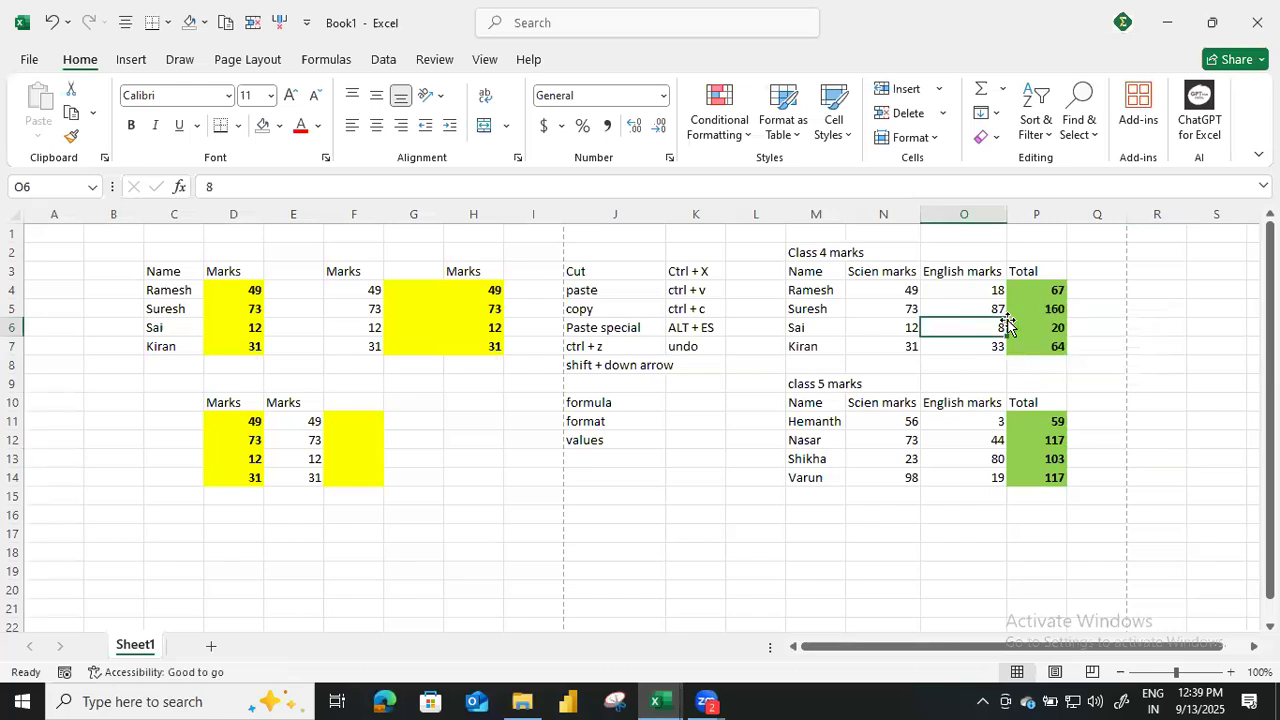
# Copy the class 4 names and science marks in M3:N7 to cell C3 of a new sheet.
pyautogui.click(816, 515)
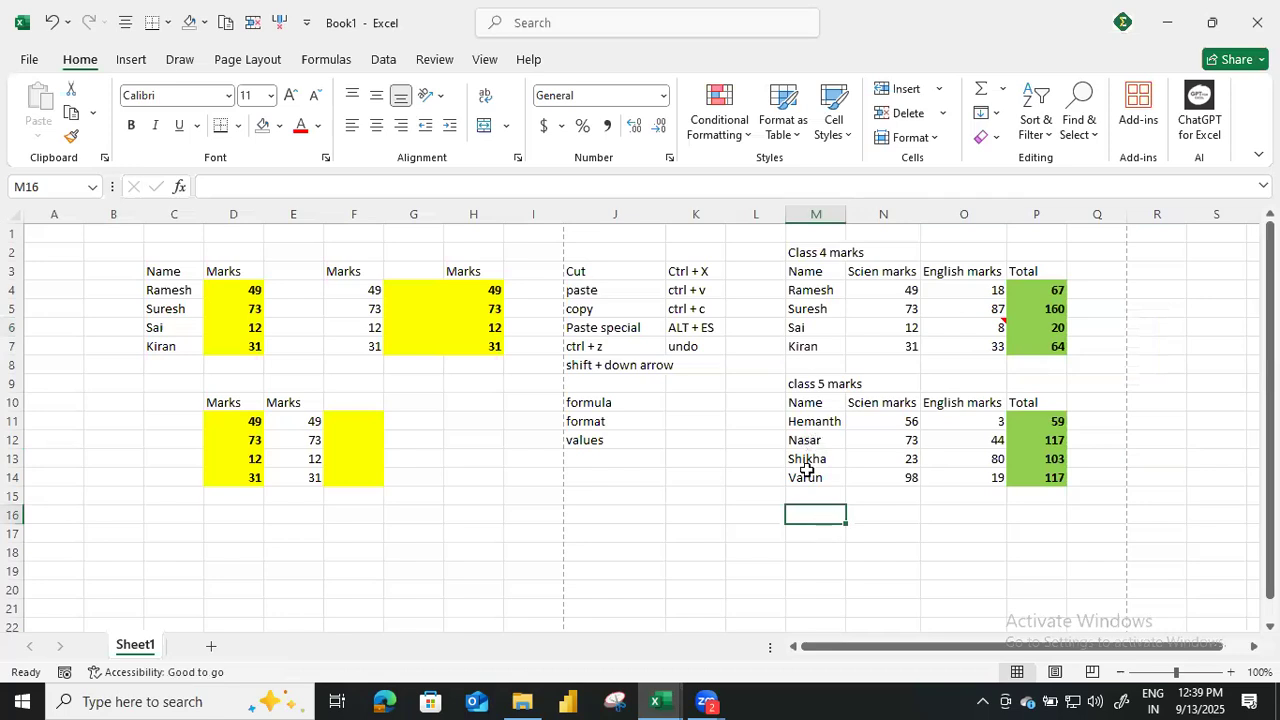
pyautogui.moveTo(796, 273); pyautogui.dragTo(1051, 338)
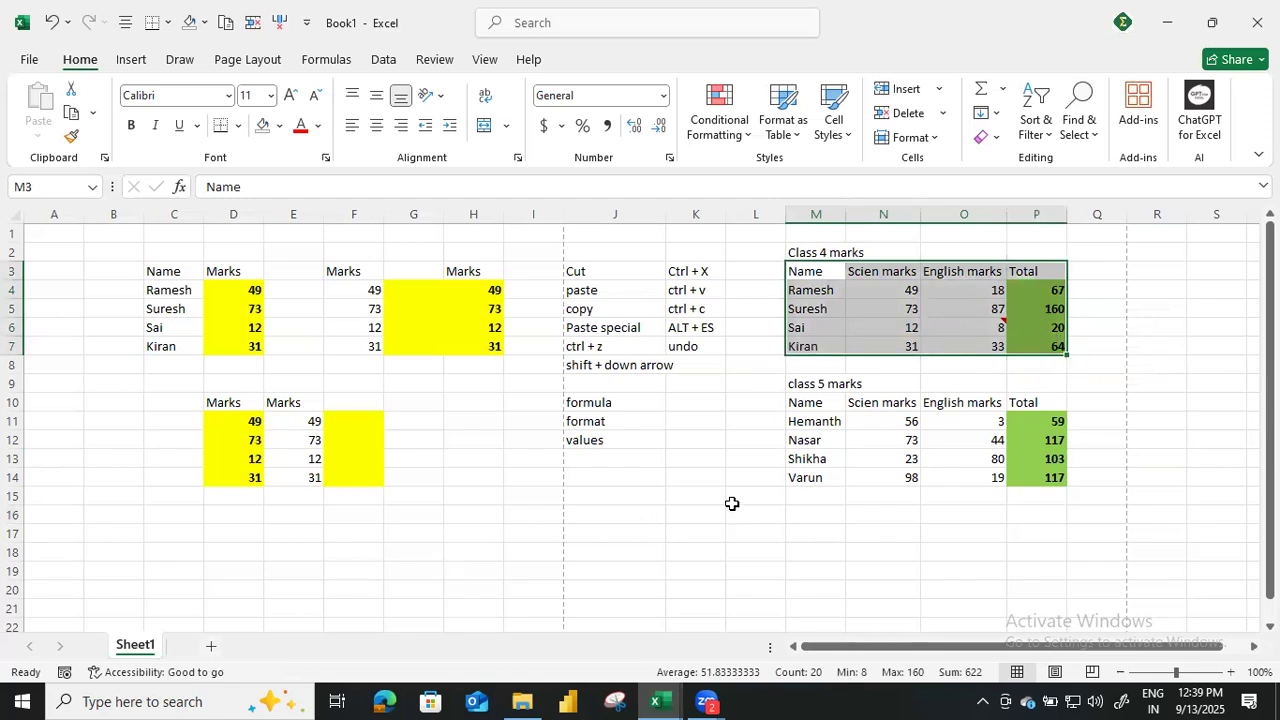
pyautogui.moveTo(806, 273); pyautogui.dragTo(878, 338)
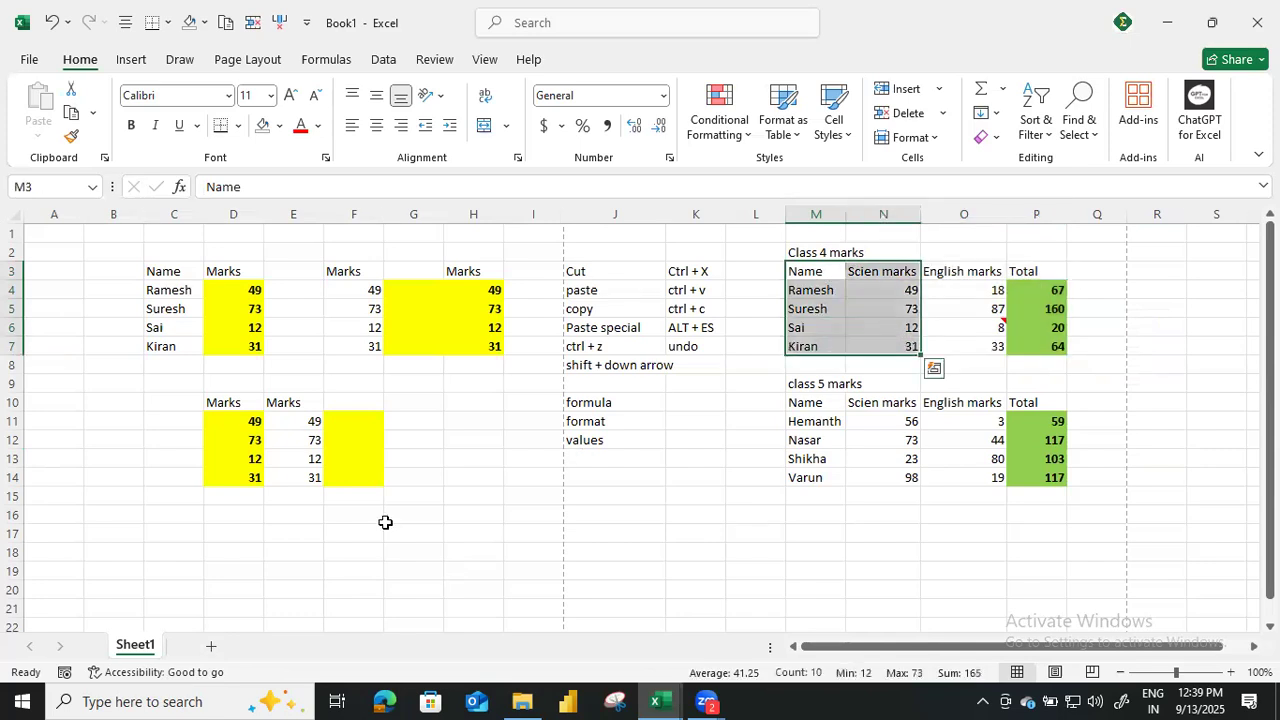
pyautogui.hotkey('shift', 'F11')
pyautogui.click(194, 269)
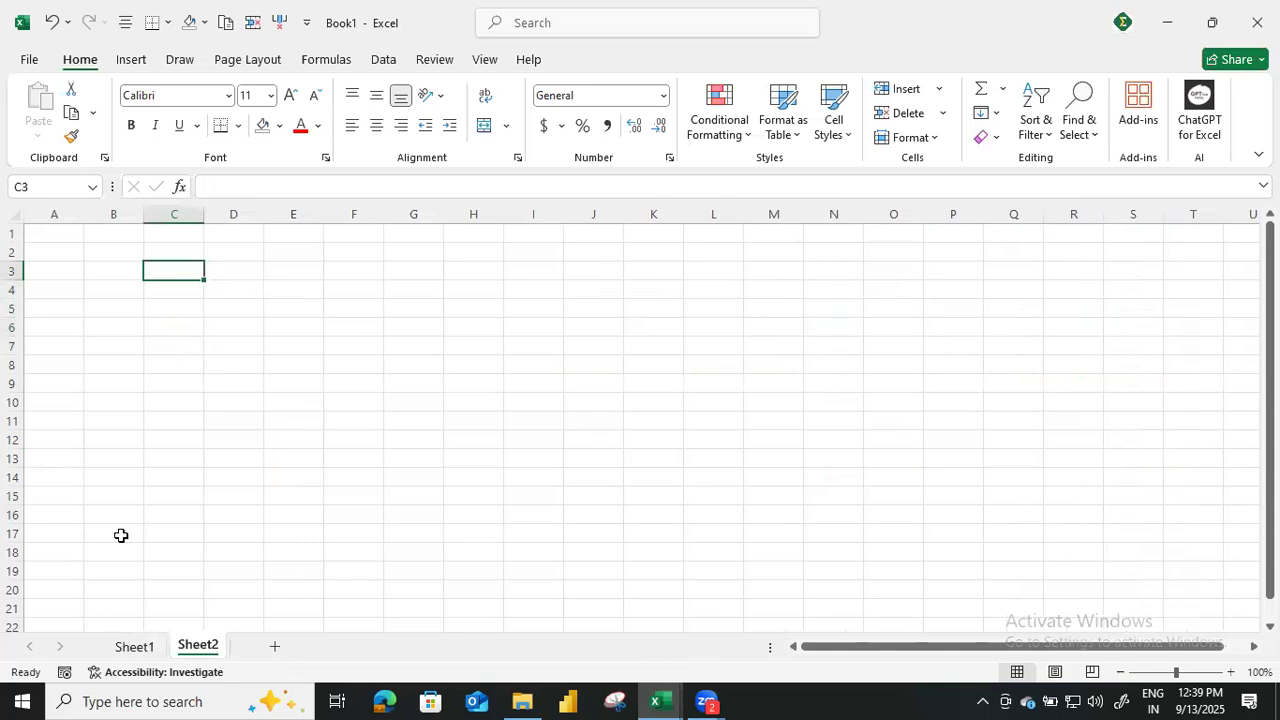
pyautogui.click(132, 647)
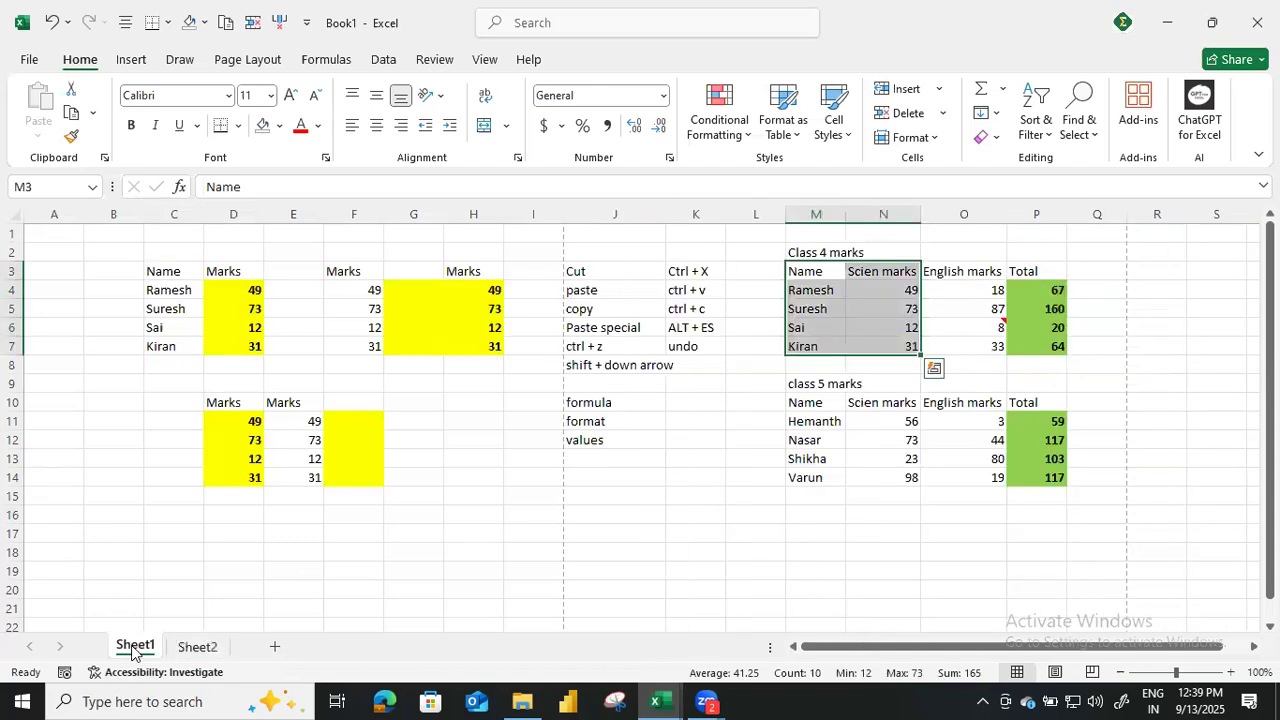
pyautogui.hotkey('ctrl', 'c')
pyautogui.click(197, 647)
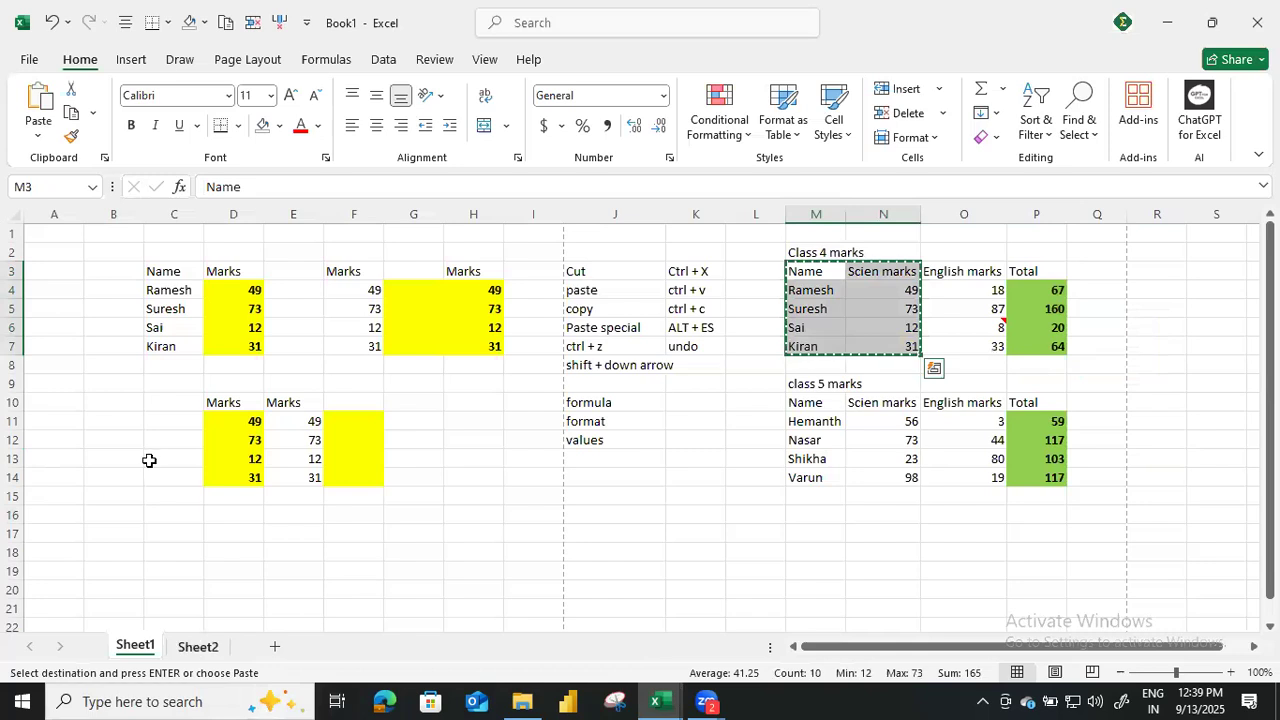
pyautogui.hotkey('ctrl', 'v')
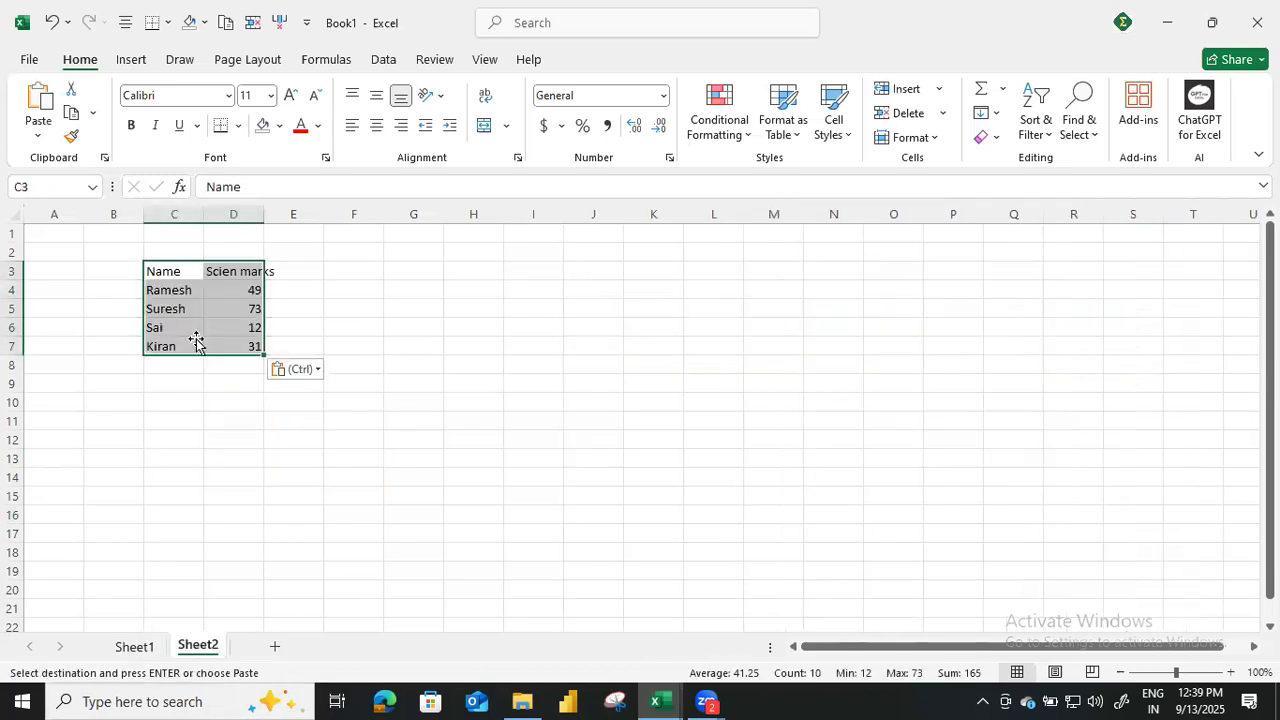
# Change the marks column header in D3 of Sheet2 to "Eng".
pyautogui.click(194, 345)
pyautogui.click(228, 330)
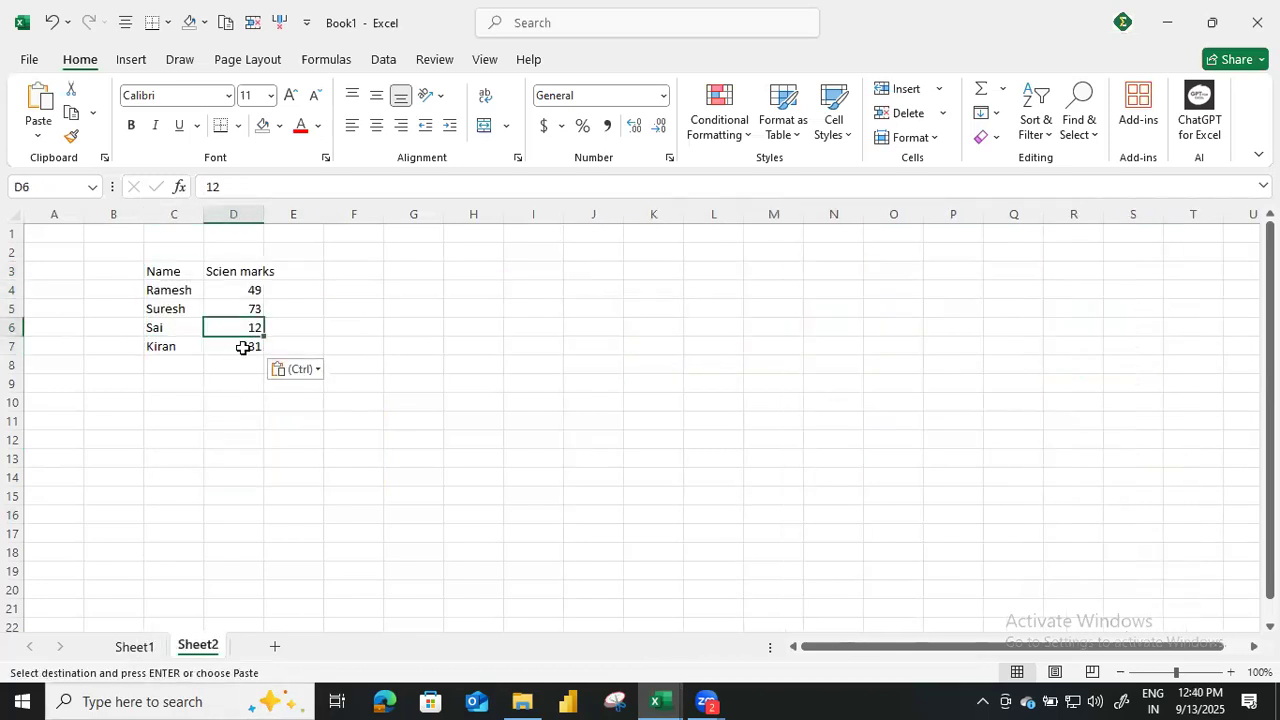
pyautogui.click(246, 271)
pyautogui.press('Escape')
pyautogui.write('Eng')
pyautogui.press('Return')
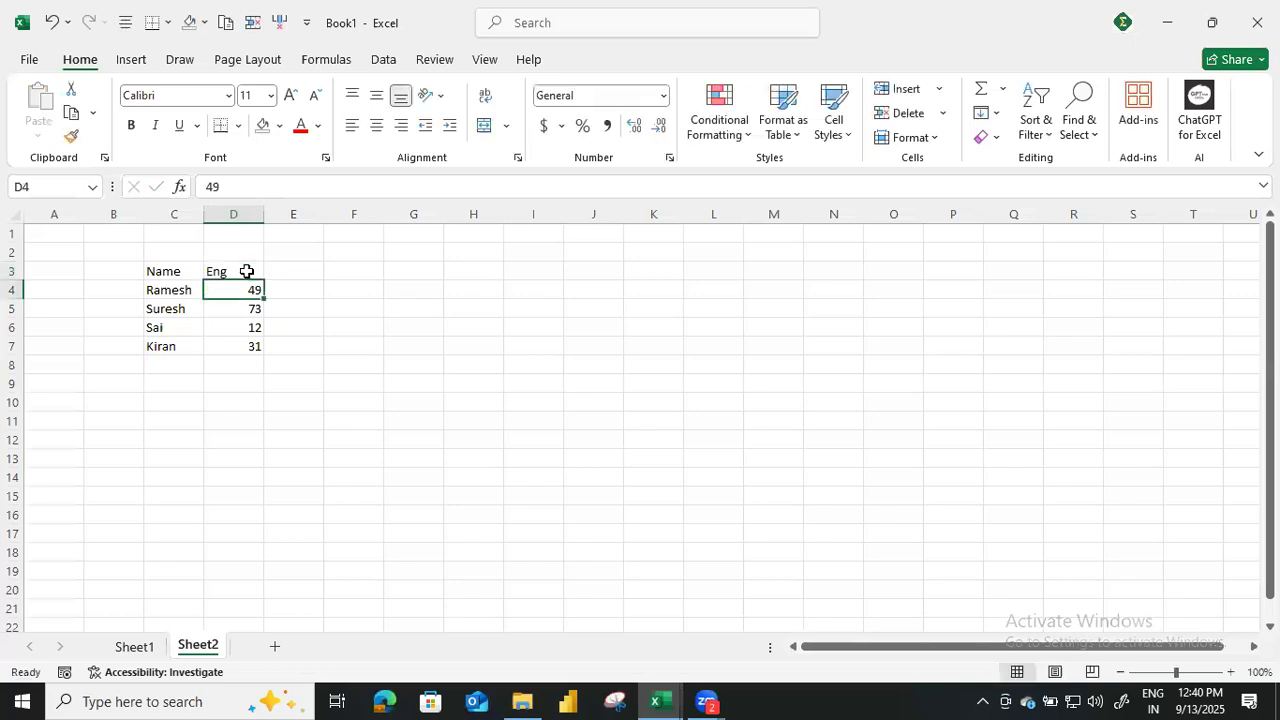
# Copy O6 from Sheet1 and paste only its comment onto D6 of Sheet2 with Paste Special.
pyautogui.click(160, 331)
pyautogui.click(254, 326)
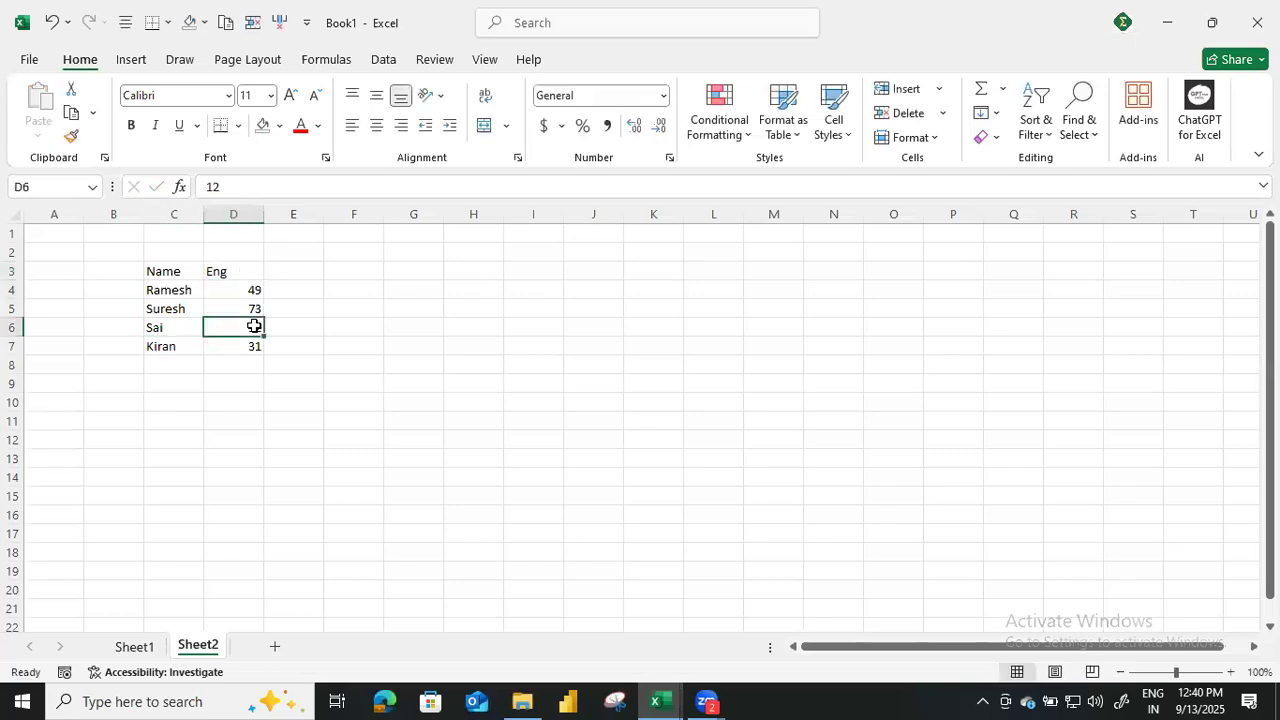
pyautogui.click(133, 650)
pyautogui.click(197, 647)
pyautogui.click(134, 648)
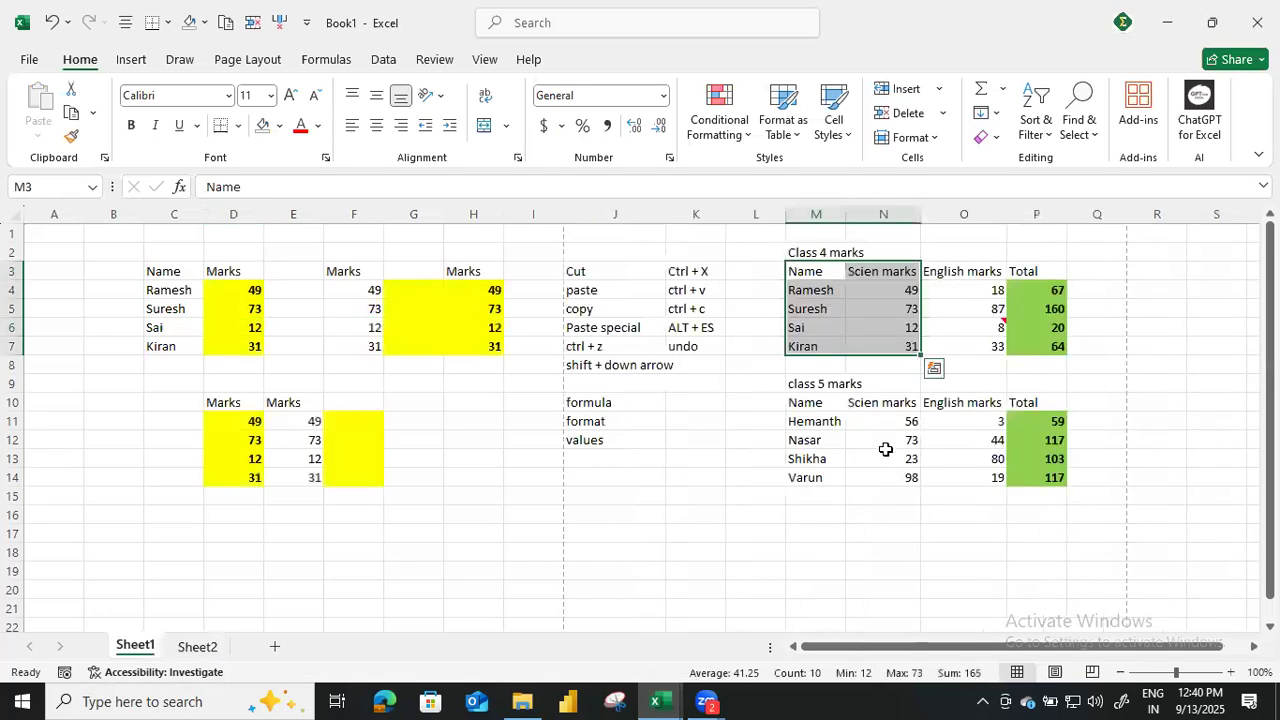
pyautogui.click(985, 327)
pyautogui.hotkey('ctrl', 'c')
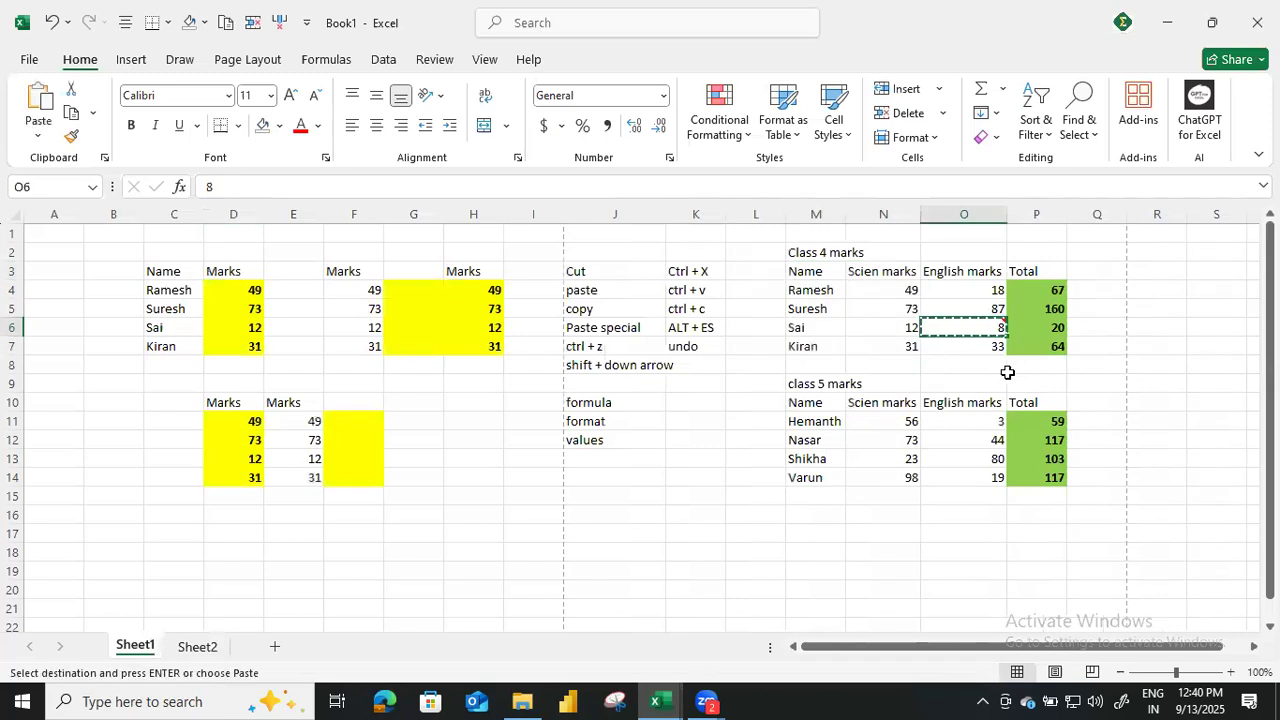
pyautogui.click(200, 647)
pyautogui.click(251, 346)
pyautogui.click(251, 328)
pyautogui.press('alt')
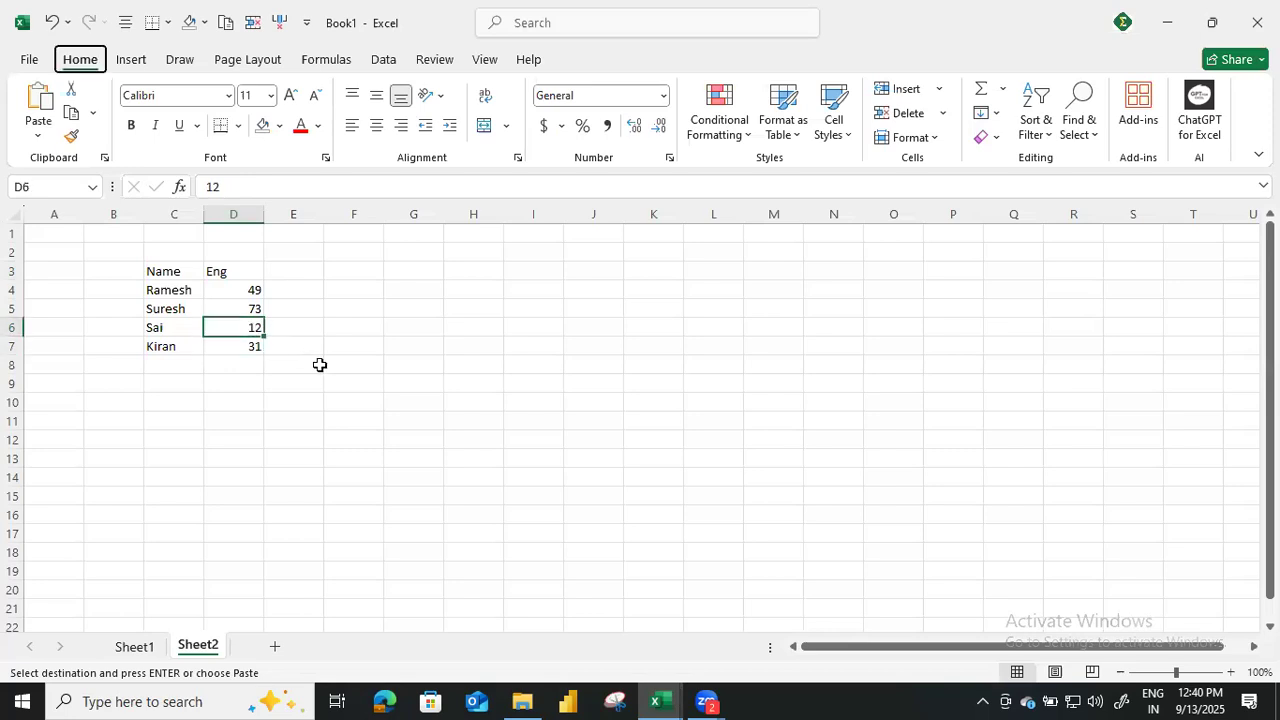
pyautogui.hotkey('ctrl', 'alt', 'v')
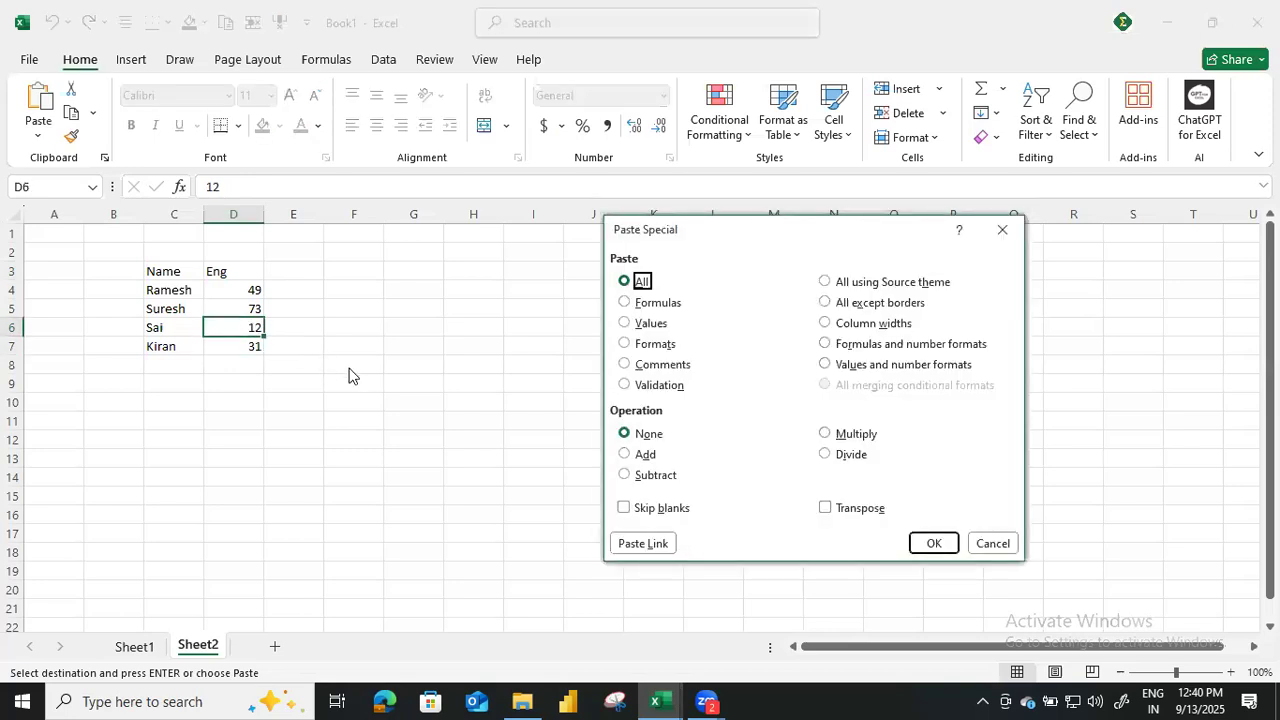
pyautogui.click(650, 372)
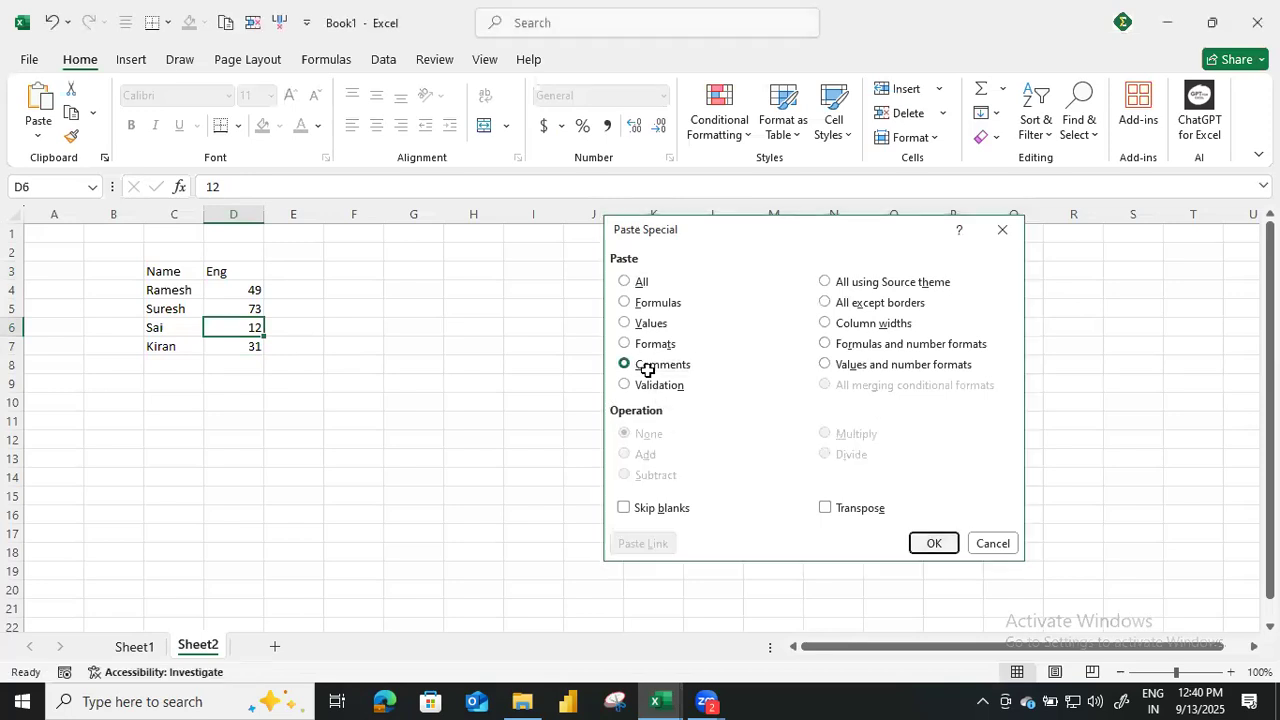
pyautogui.press('Return')
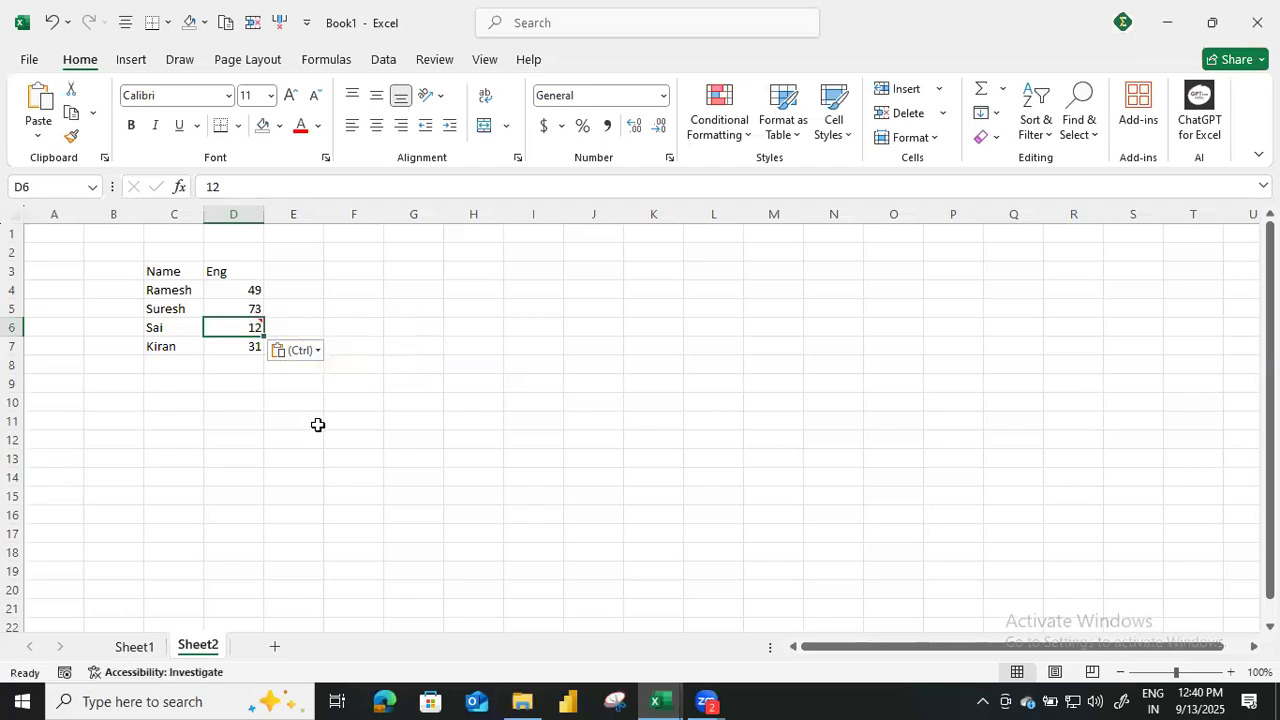
# Examine the Paste Special options available for J16 on Sheet1, then leave without pasting and clear the copy selection.
pyautogui.click(136, 649)
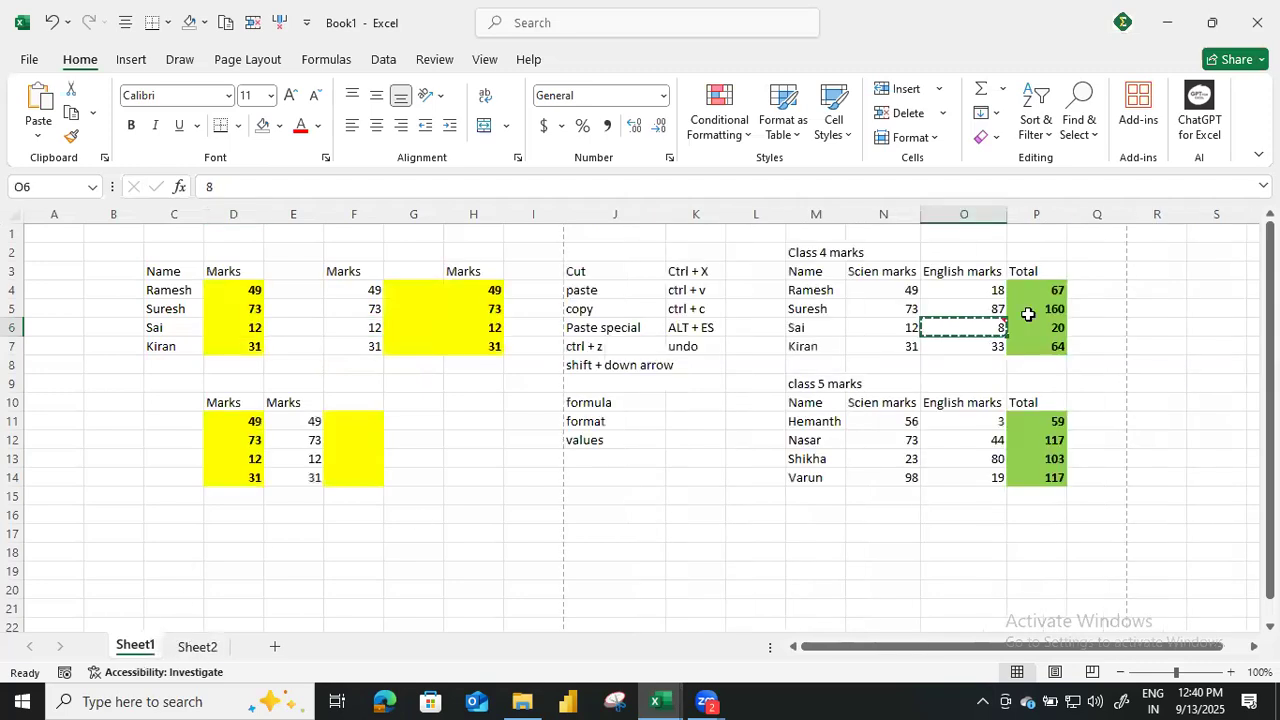
pyautogui.click(653, 511)
pyautogui.hotkey('alt', 'e')
pyautogui.press('s')
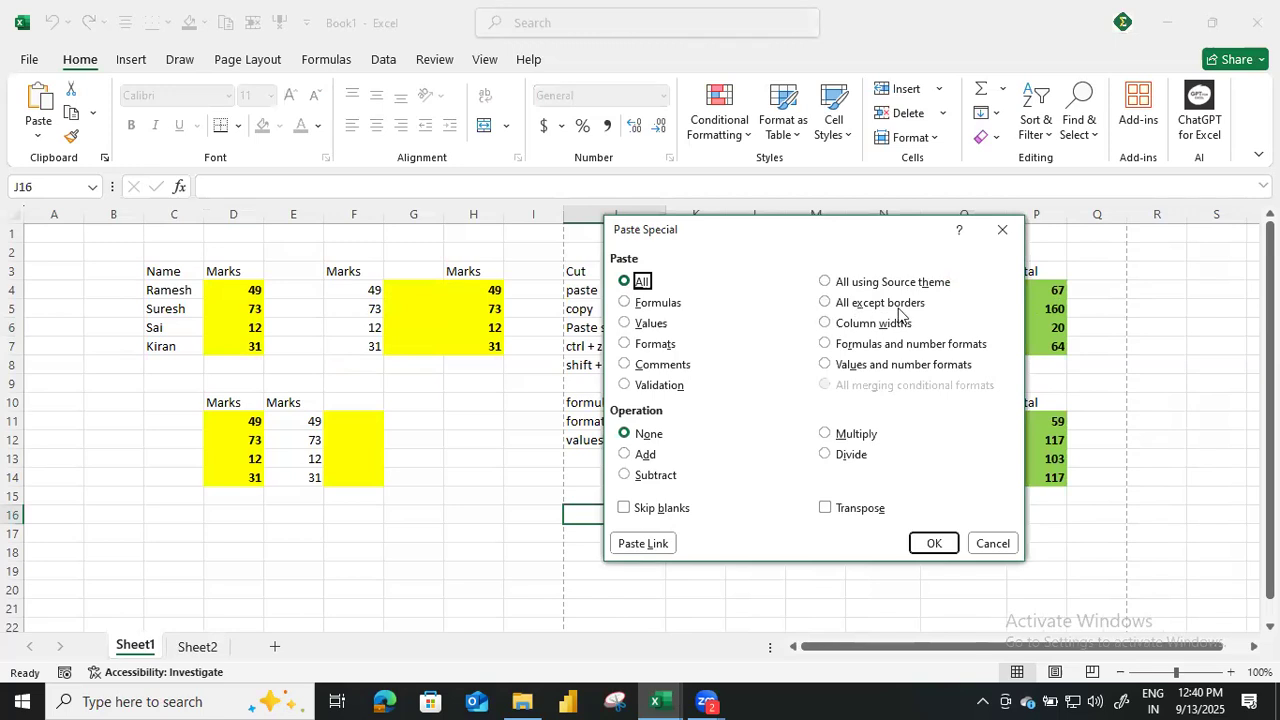
pyautogui.click(1003, 231)
pyautogui.moveTo(1066, 217)
pyautogui.mouseDown()
pyautogui.moveTo(1048, 216)
pyautogui.moveTo(1064, 218)
pyautogui.mouseUp()
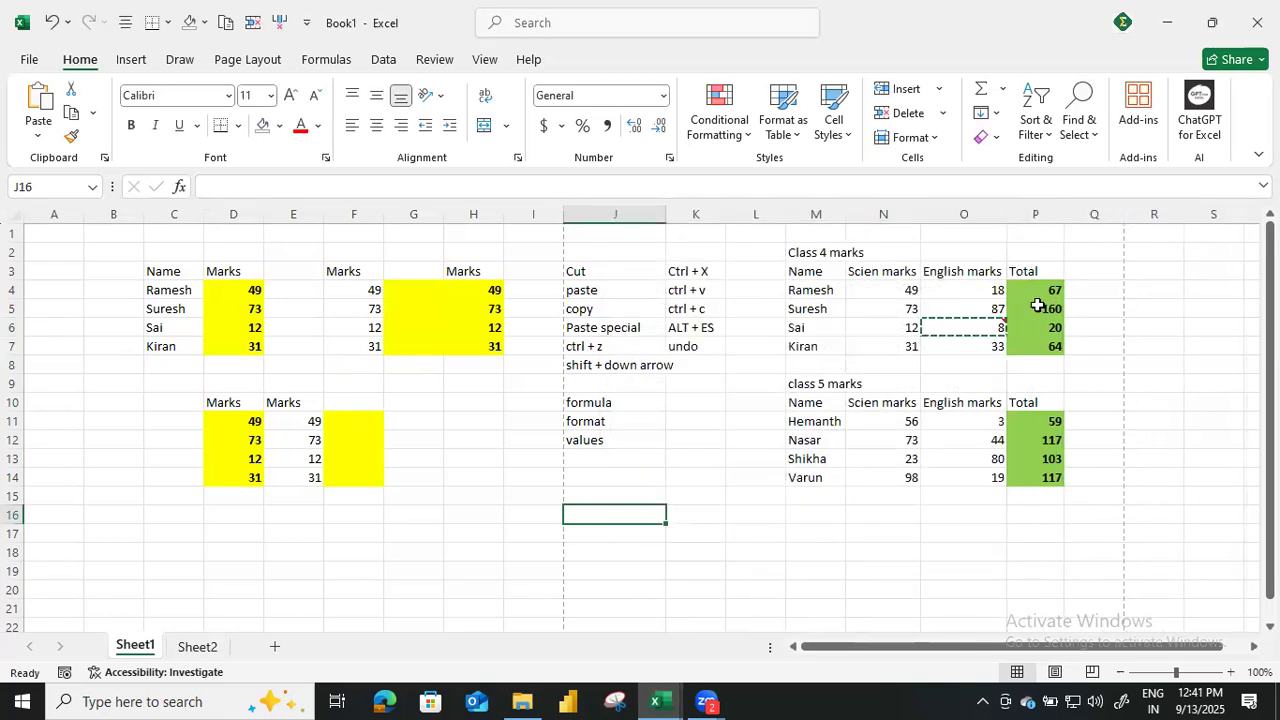
pyautogui.hotkey('alt', 'e')
pyautogui.press('s')
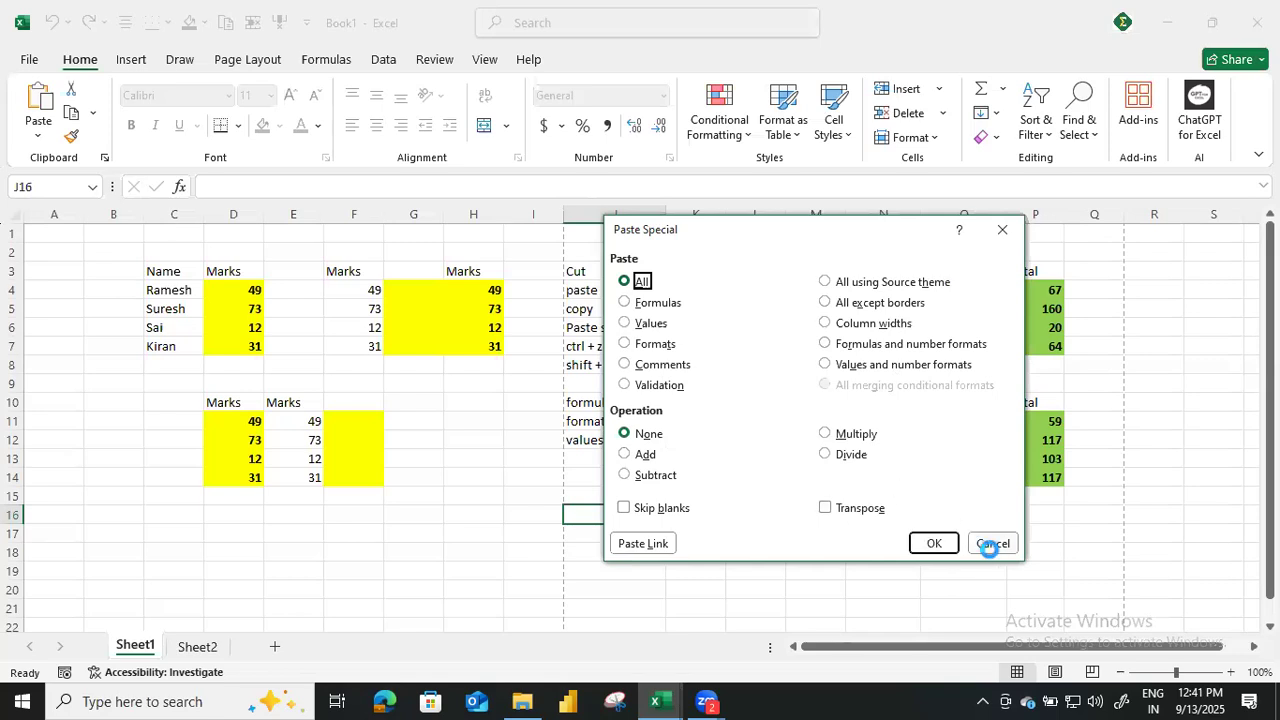
pyautogui.click(988, 543)
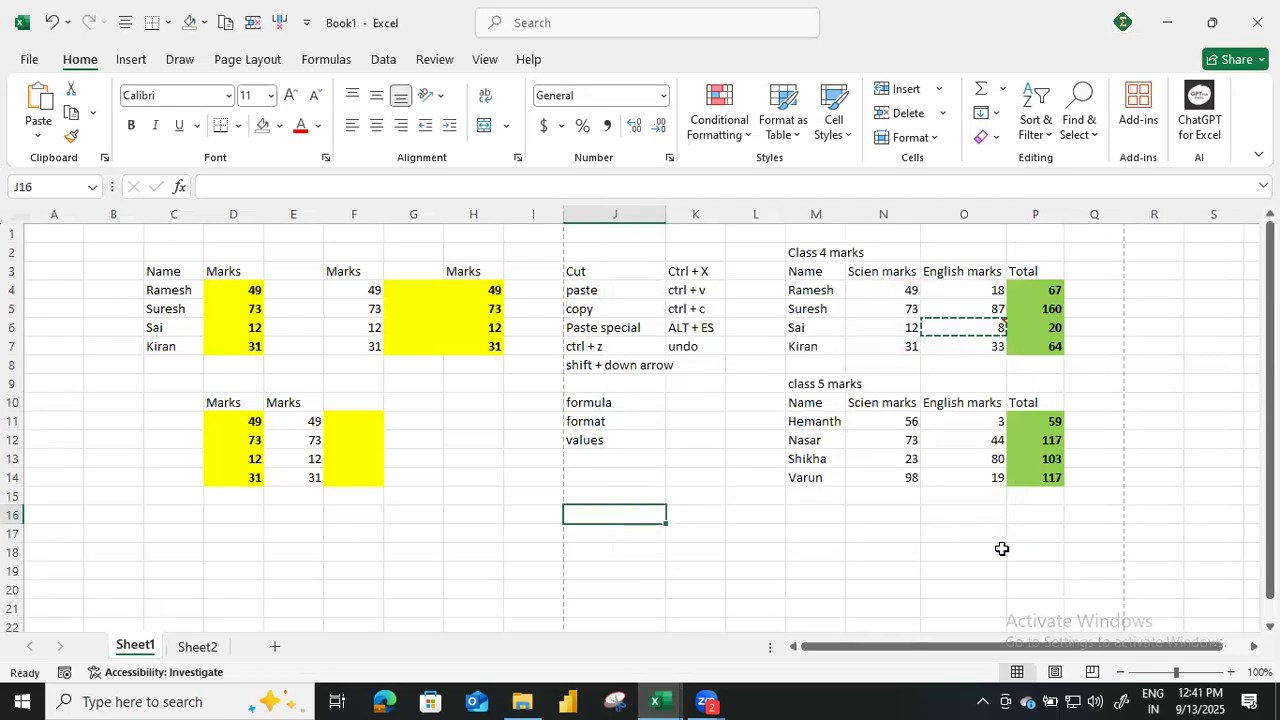
pyautogui.press('Escape')
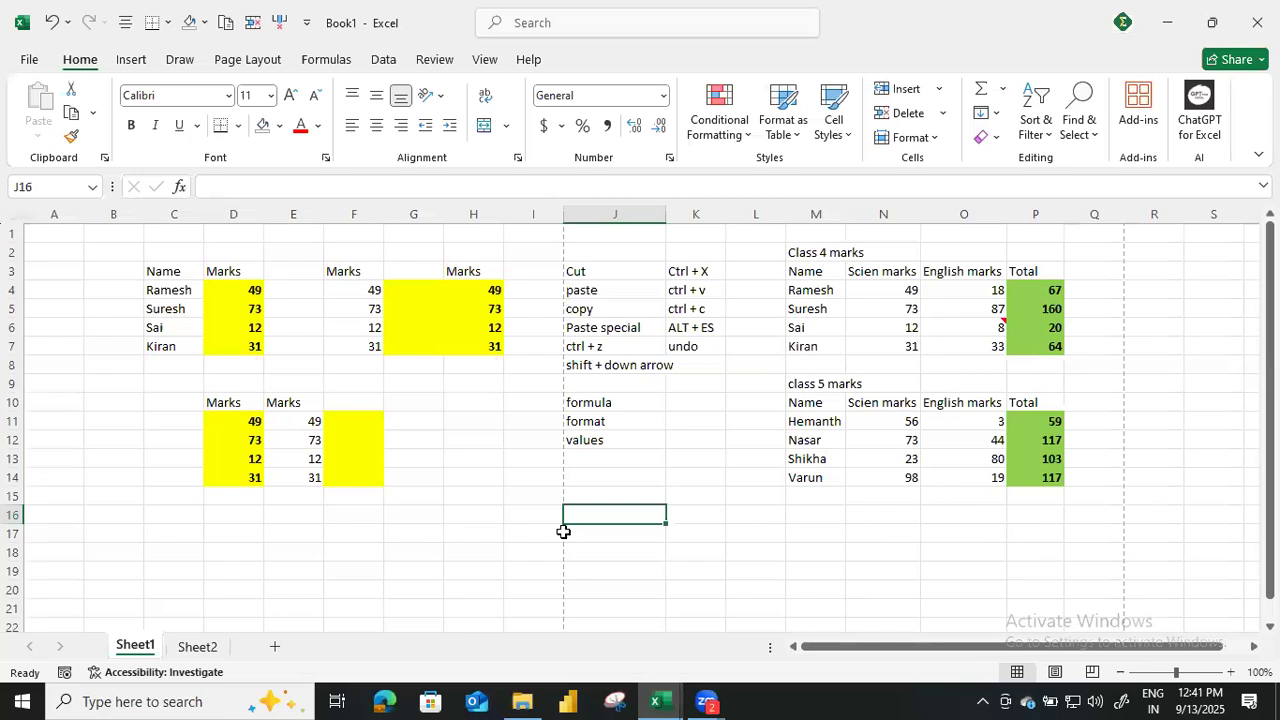
# Copy the marks column D10:D14 and paste it transposed as a row starting at D18.
pyautogui.scroll(-2, 389, 497)
pyautogui.moveTo(226, 290); pyautogui.dragTo(238, 372)
pyautogui.hotkey('ctrl', 'c')
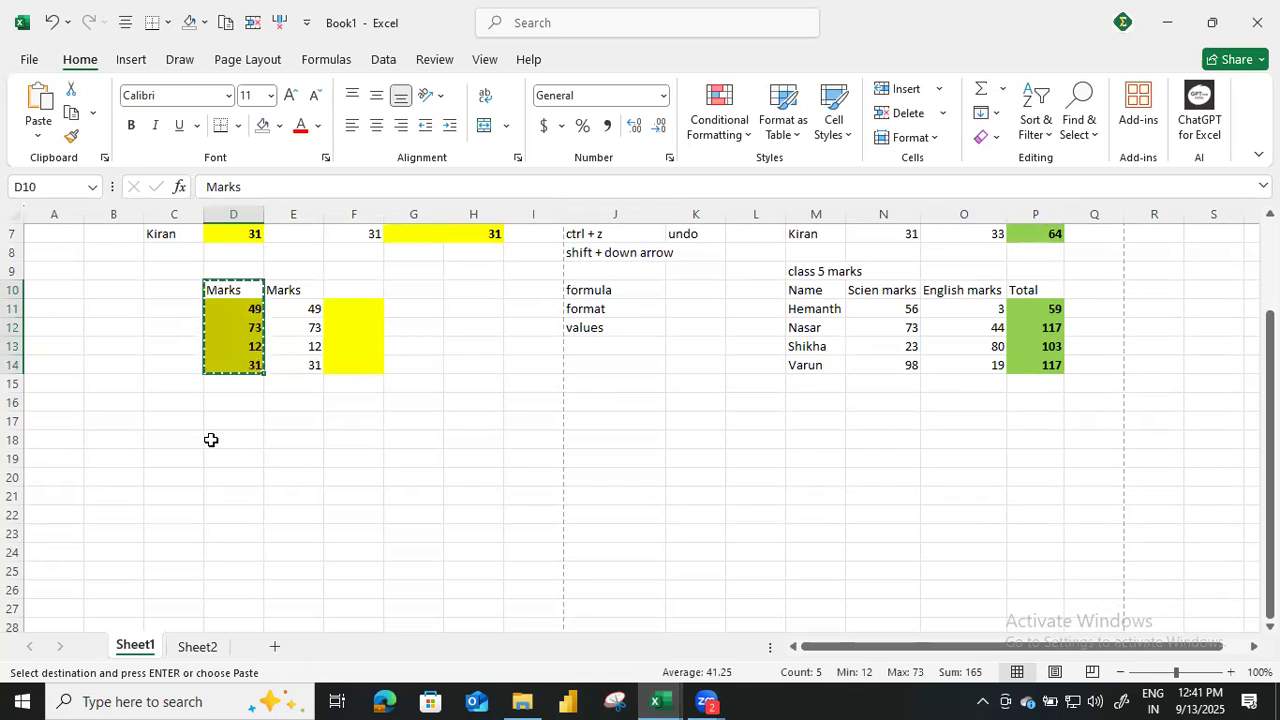
pyautogui.click(211, 440)
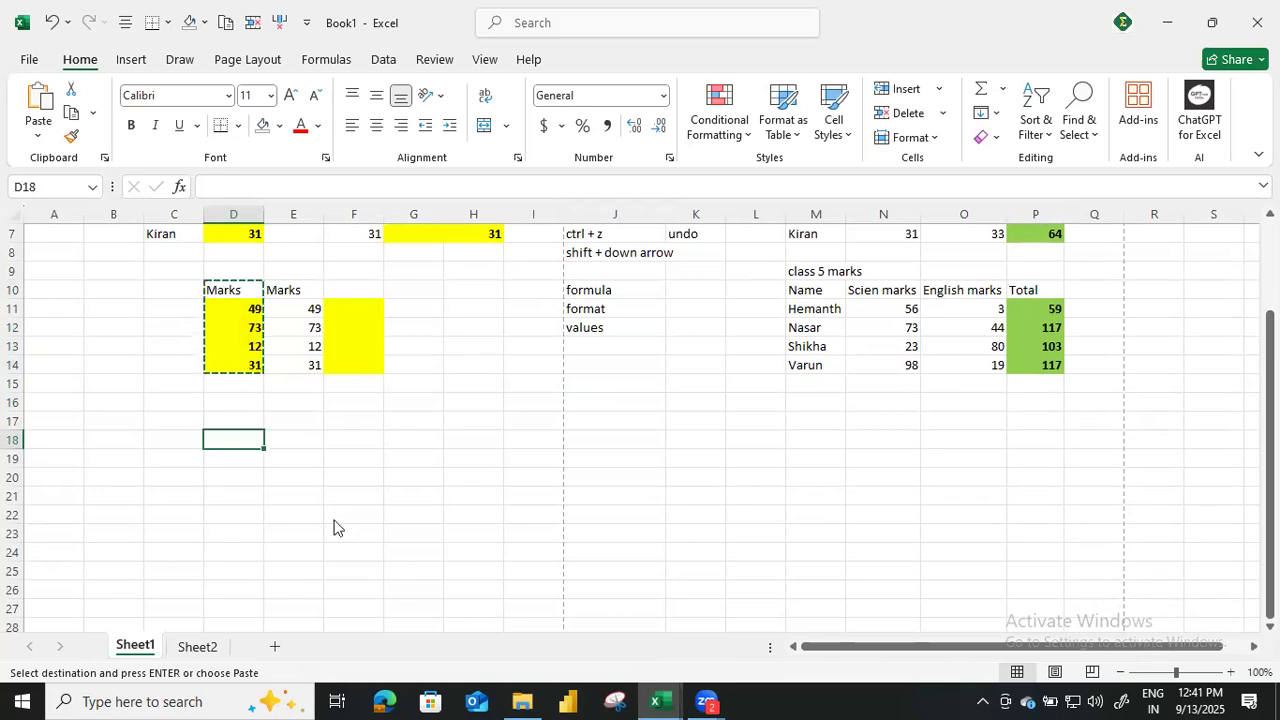
pyautogui.hotkey('ctrl', 'alt', 'v')
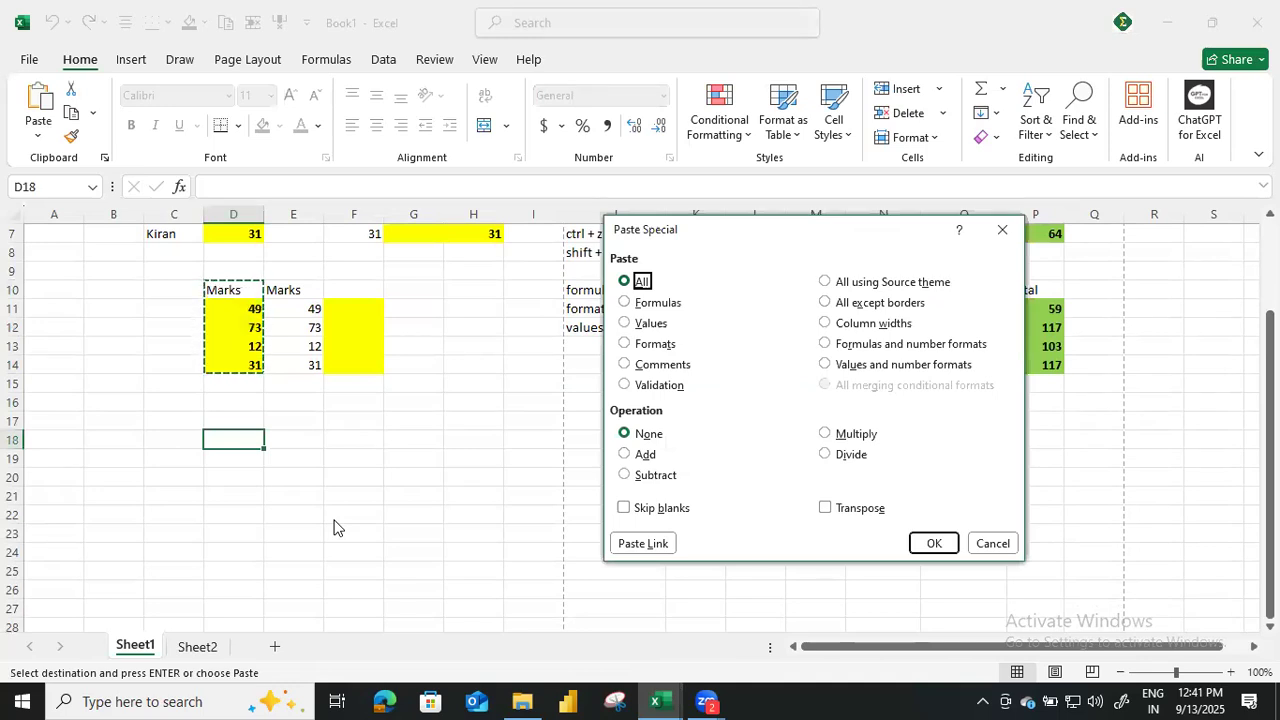
pyautogui.hotkey('alt', 'e')
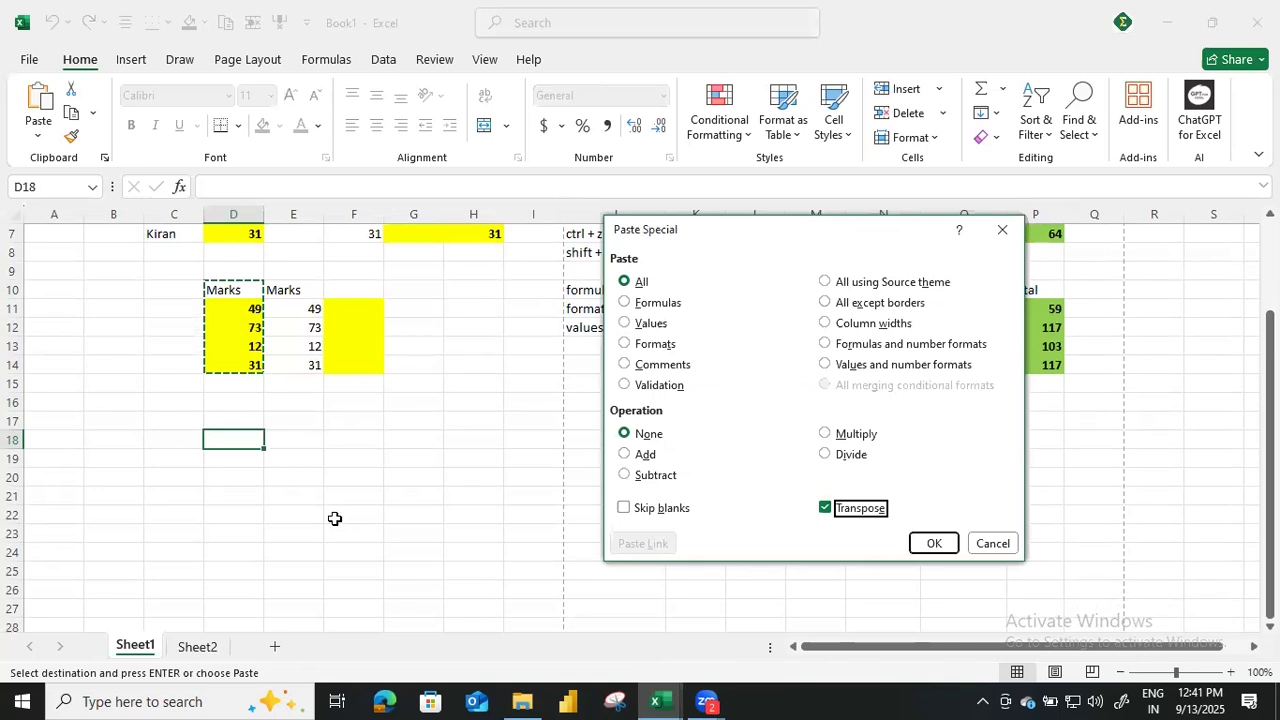
pyautogui.press('Return')
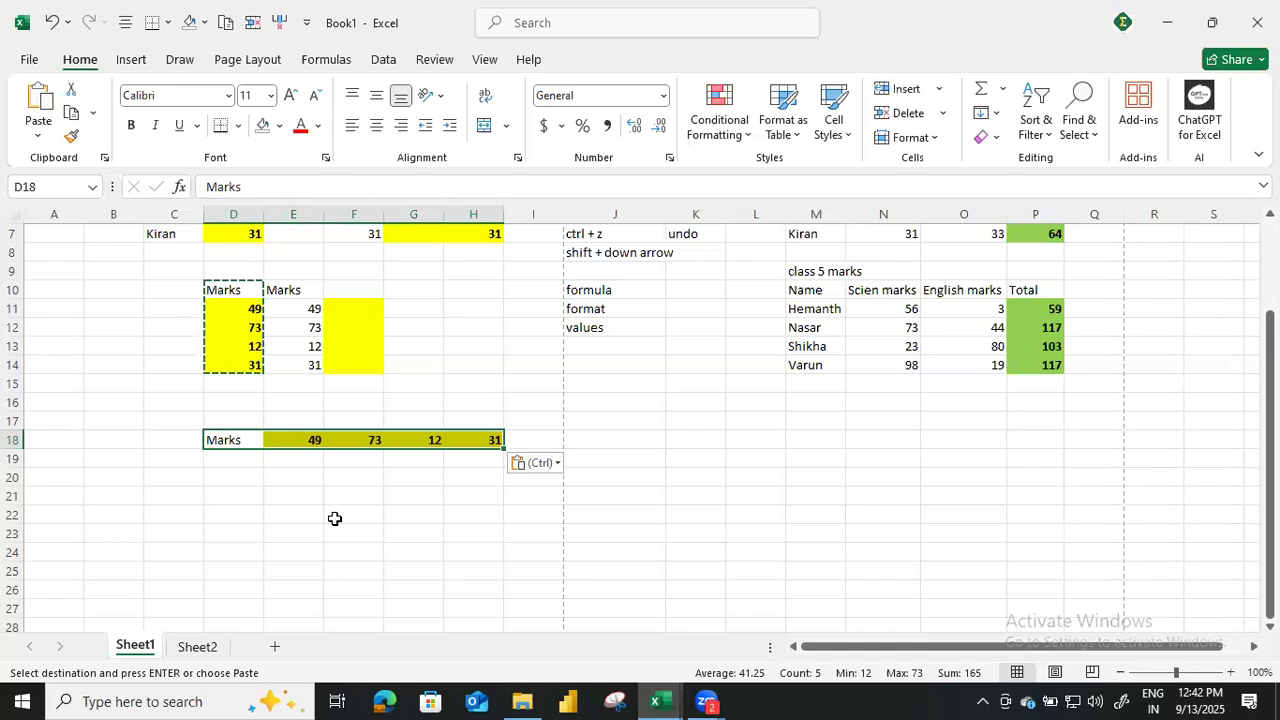
# Copy the name and marks table C3:D7 and paste it transposed with Paste Special starting at D21.
pyautogui.scroll(2, 297, 314)
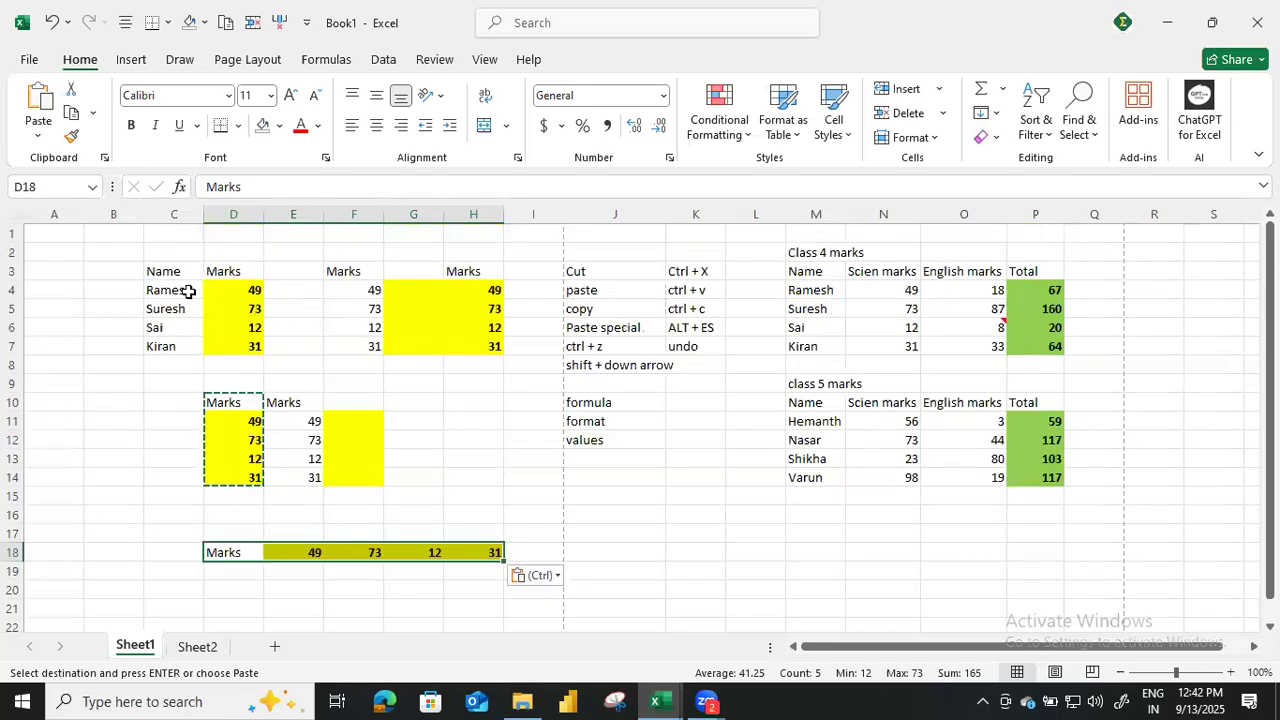
pyautogui.click(465, 147)
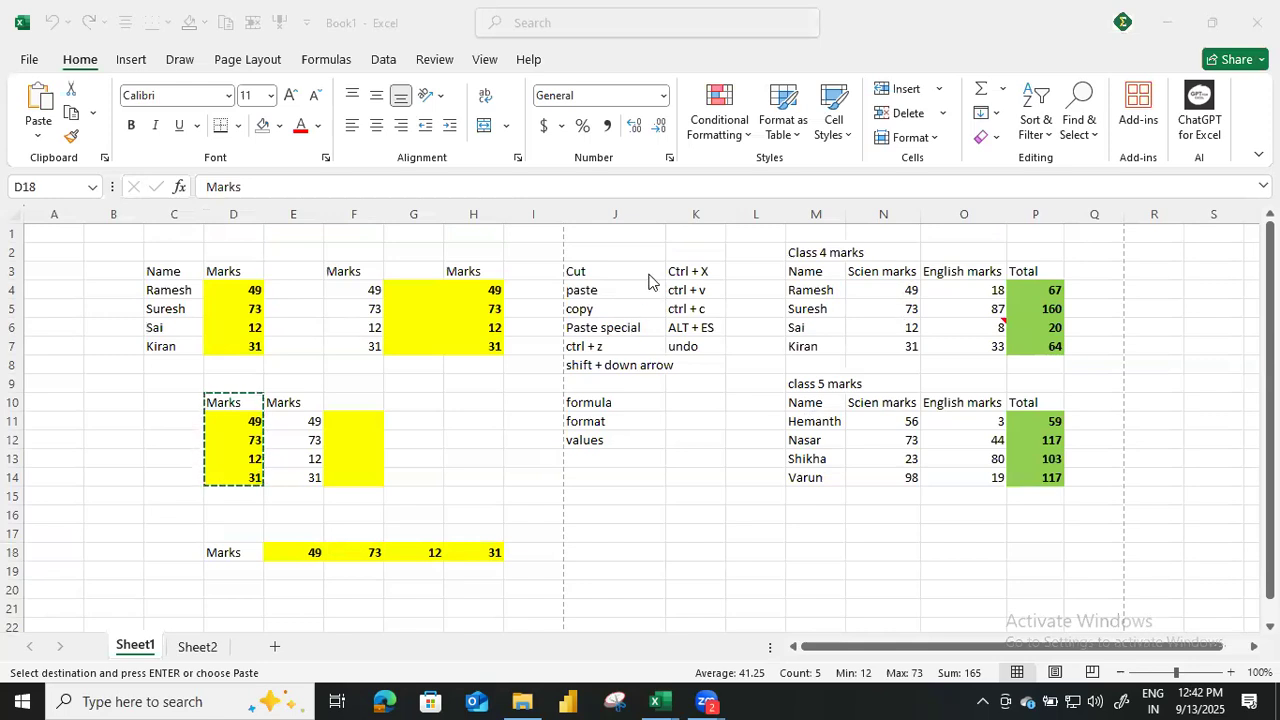
pyautogui.click(472, 352)
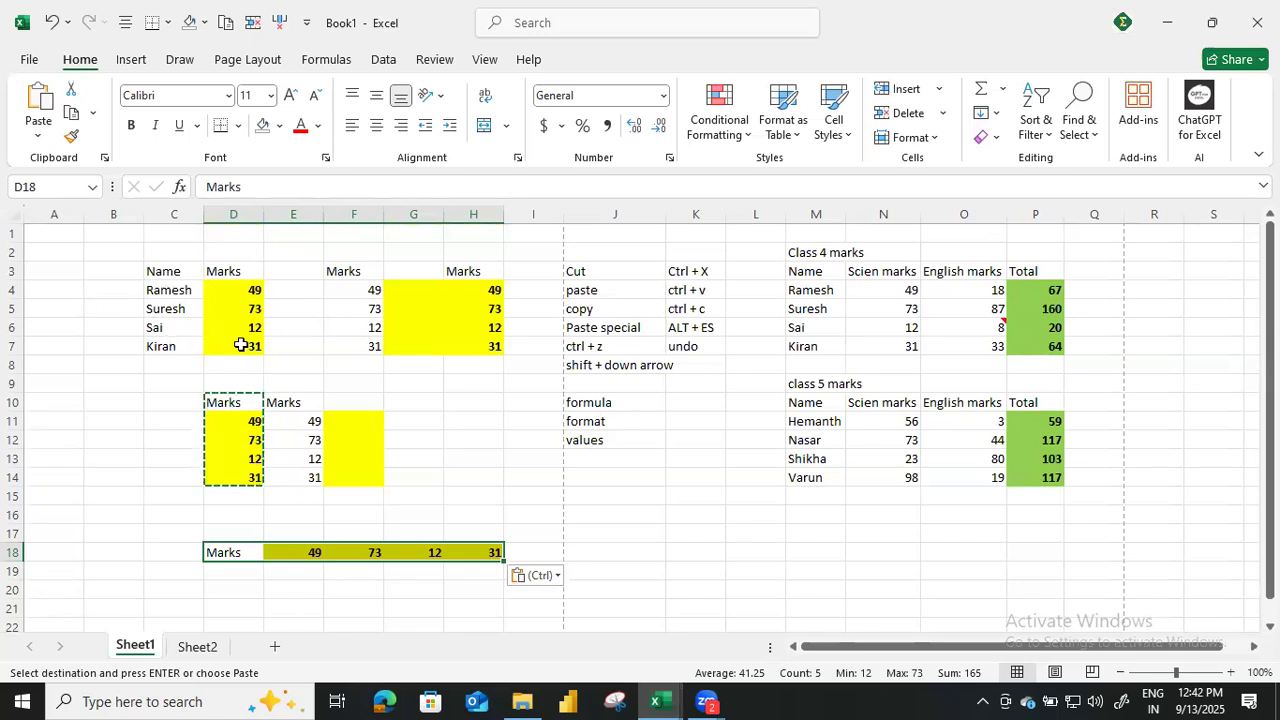
pyautogui.moveTo(168, 272); pyautogui.dragTo(242, 345)
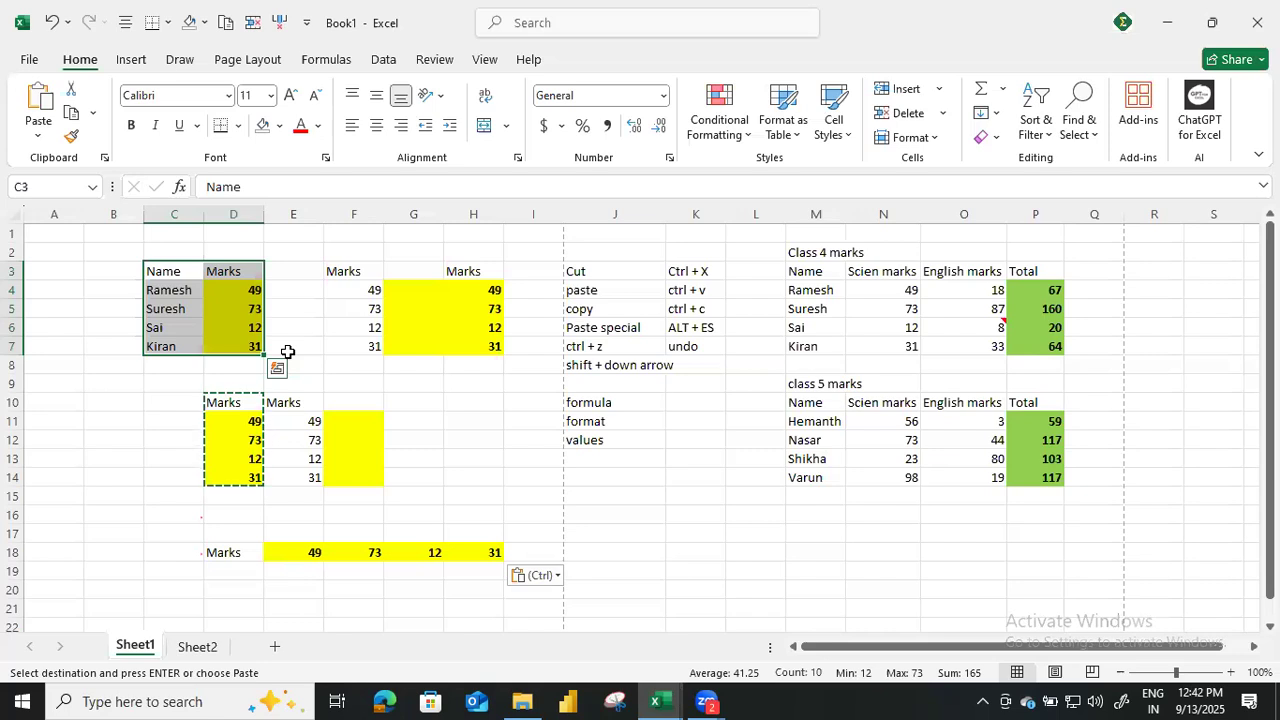
pyautogui.scroll(-3, 268, 420)
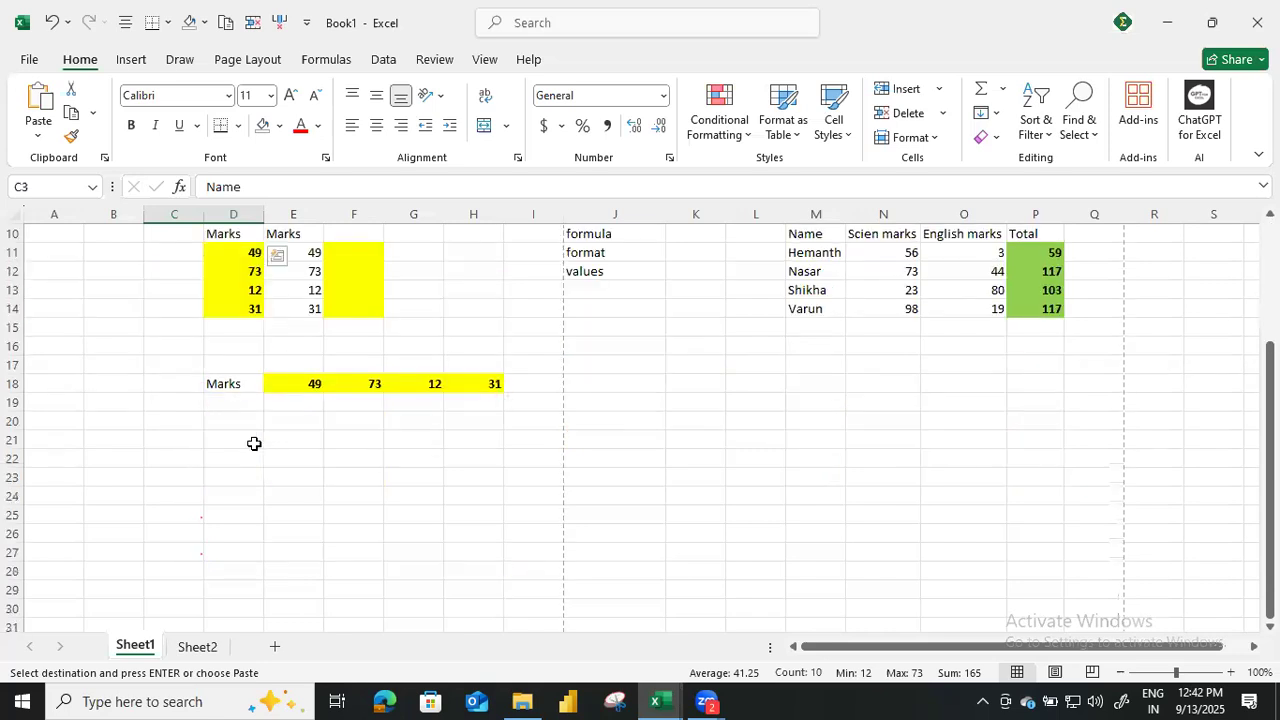
pyautogui.click(254, 443)
pyautogui.press('super')
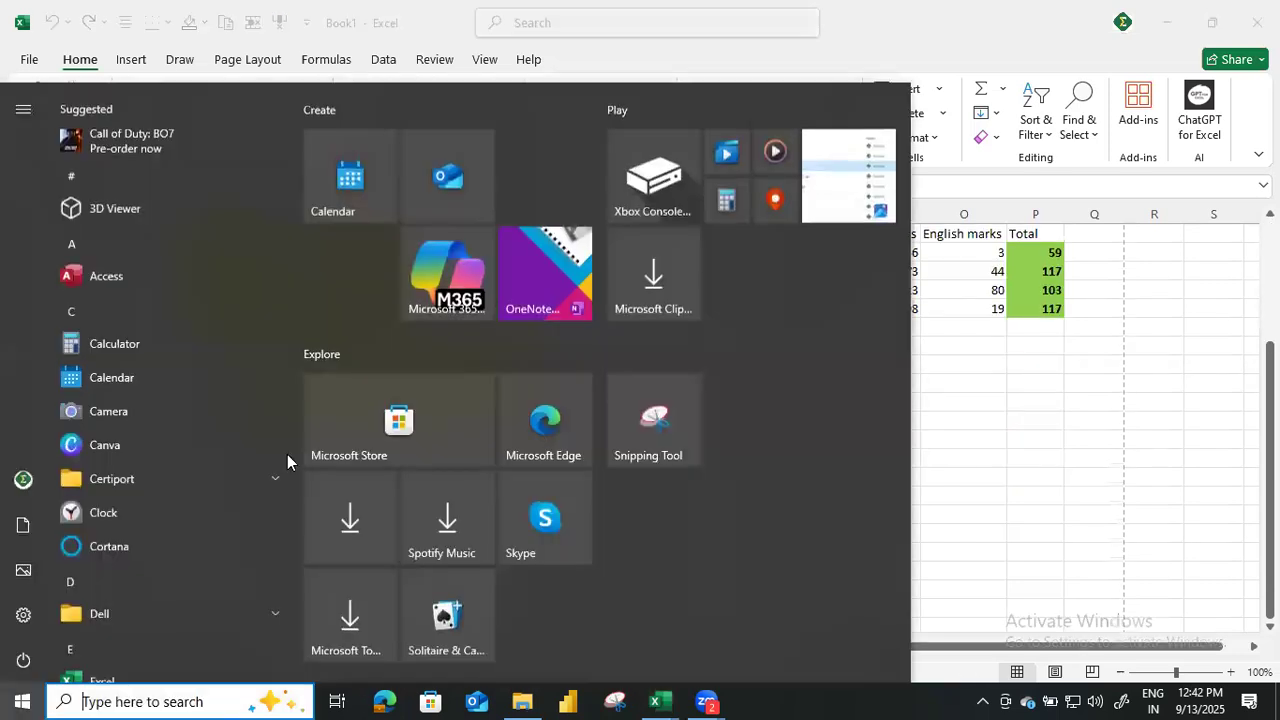
pyautogui.press('super')
pyautogui.press('alt')
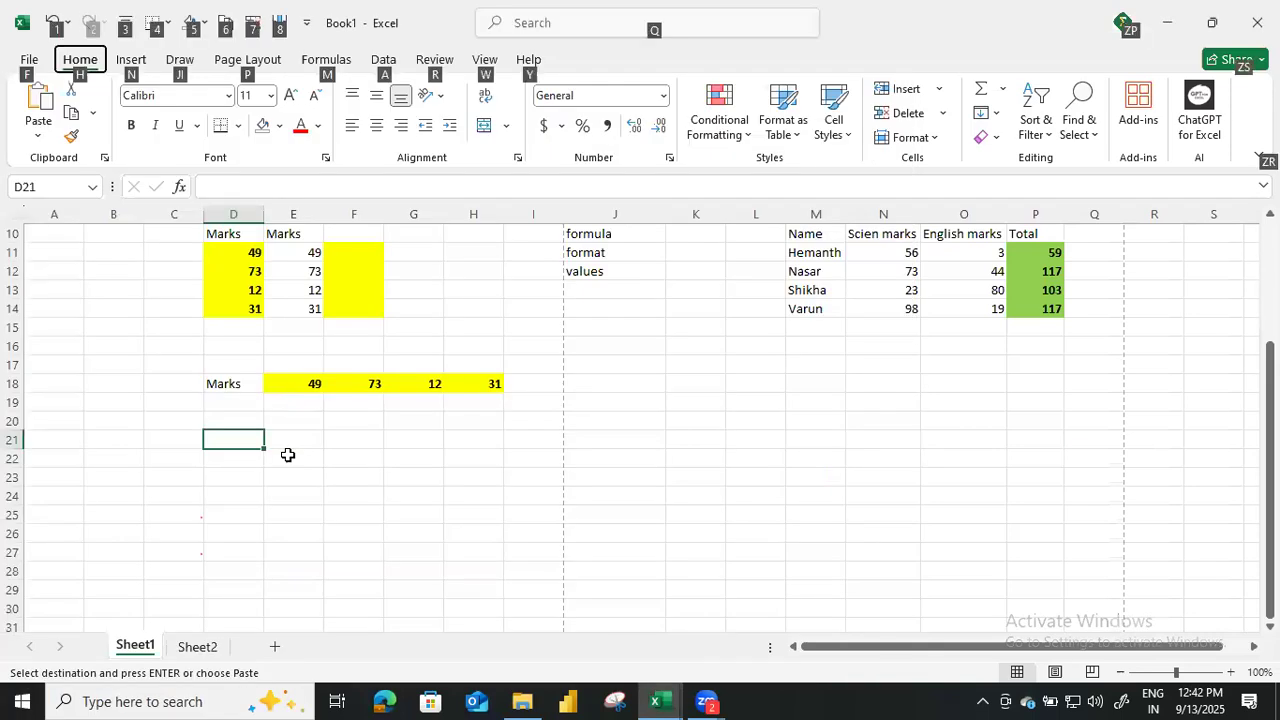
pyautogui.press('e')
pyautogui.press('s')
pyautogui.press('e')
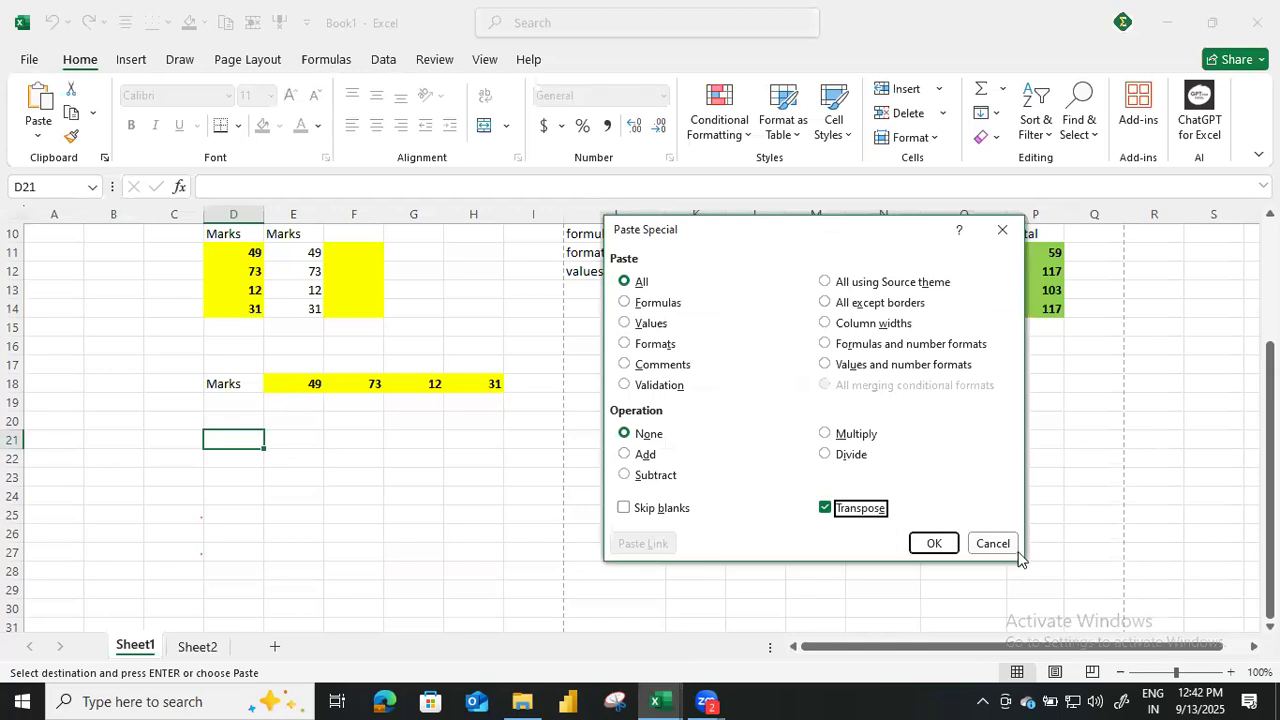
pyautogui.press('Return')
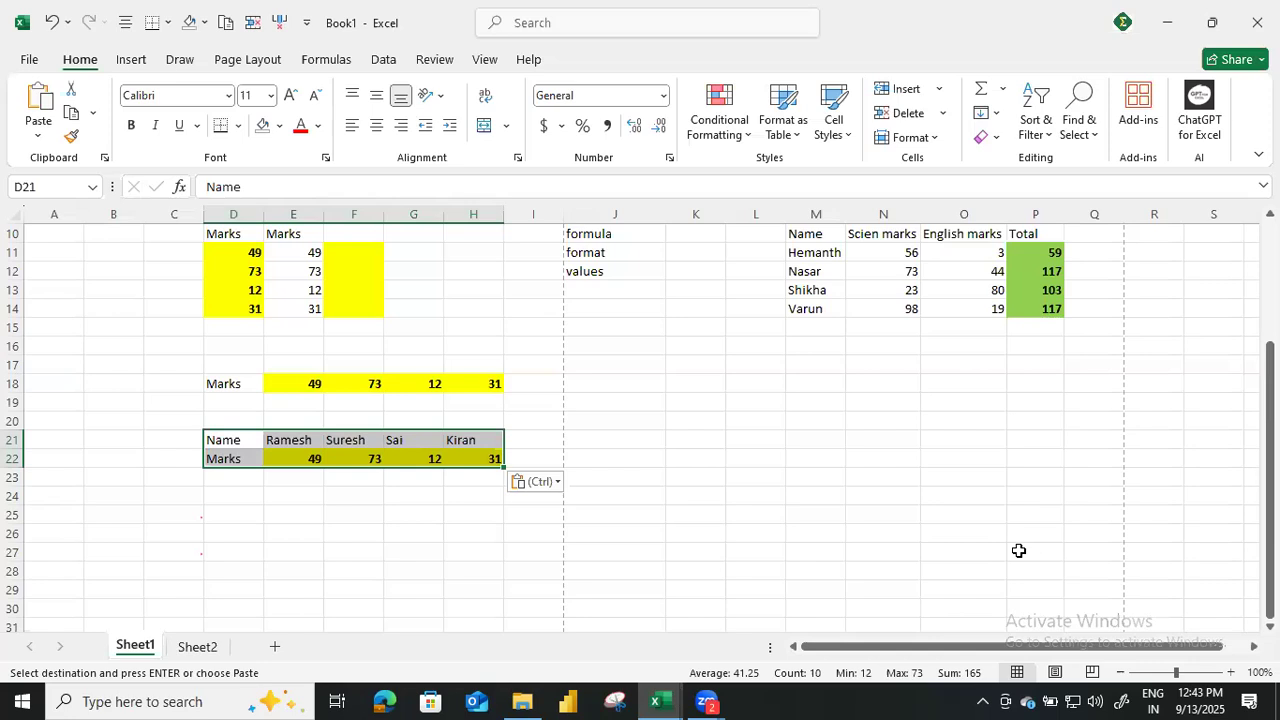
pyautogui.click(267, 532)
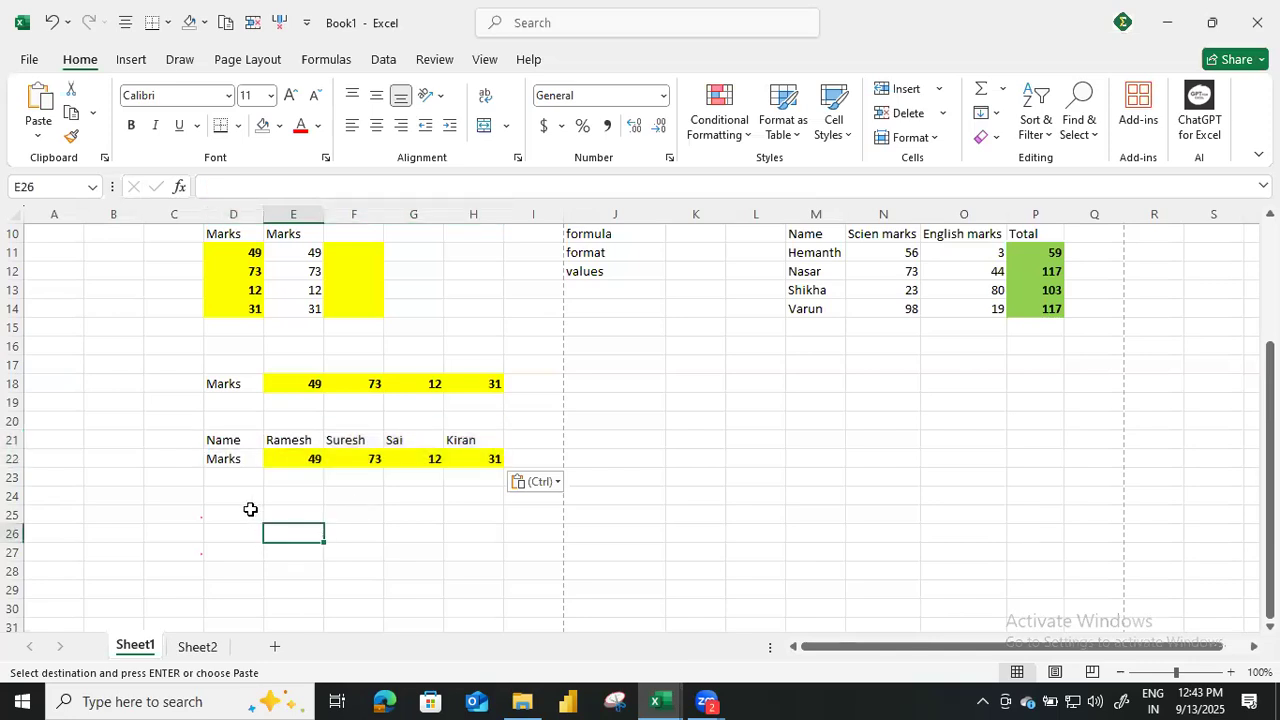
# Open the Paste Special options for cell J17 on Sheet1.
pyautogui.click(610, 368)
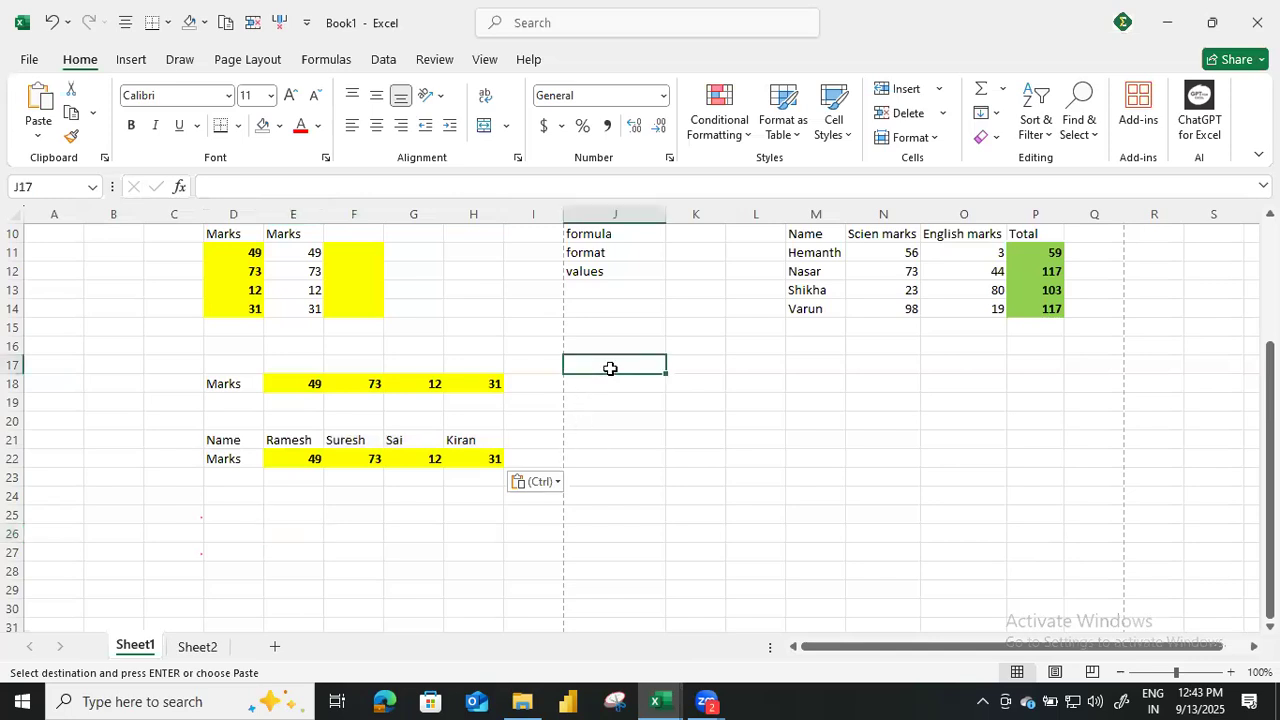
pyautogui.hotkey('ctrl', 'alt', 'v')
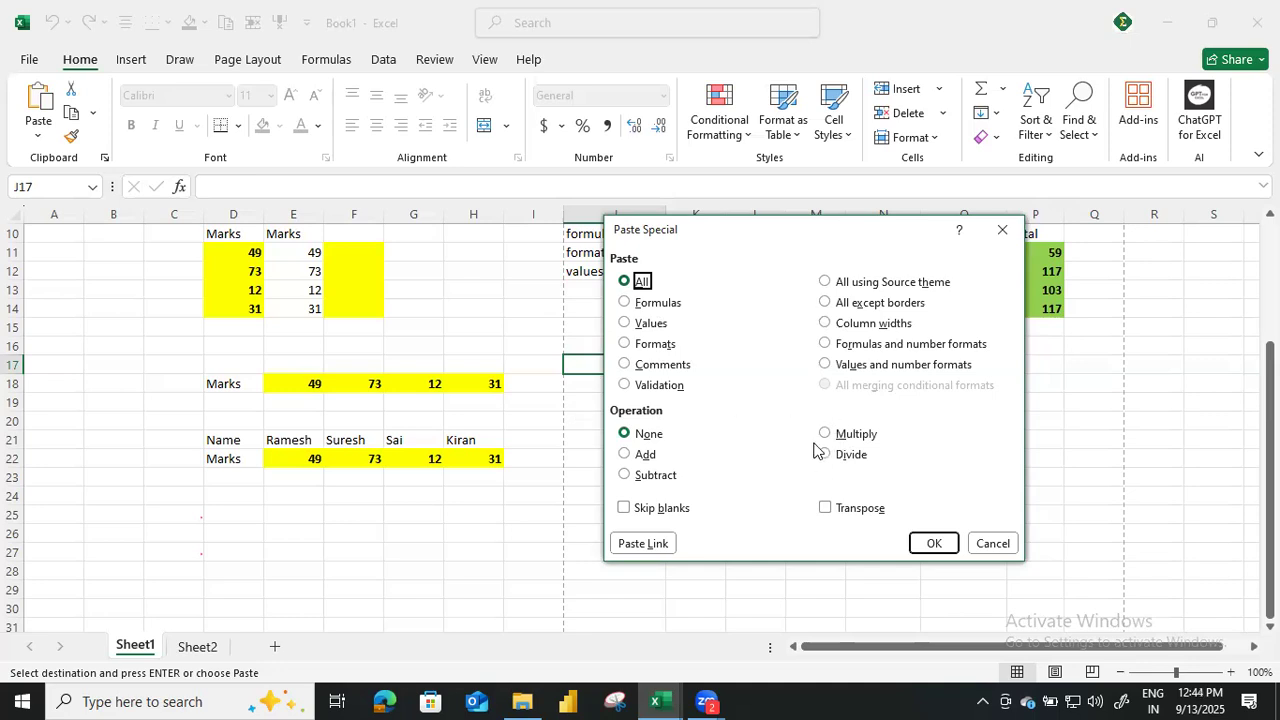
# Leave the Paste Special options for J17 without pasting, and review the shortcut list and pasted marks tables on Sheet1.
pyautogui.click(993, 545)
pyautogui.scroll(3, 711, 482)
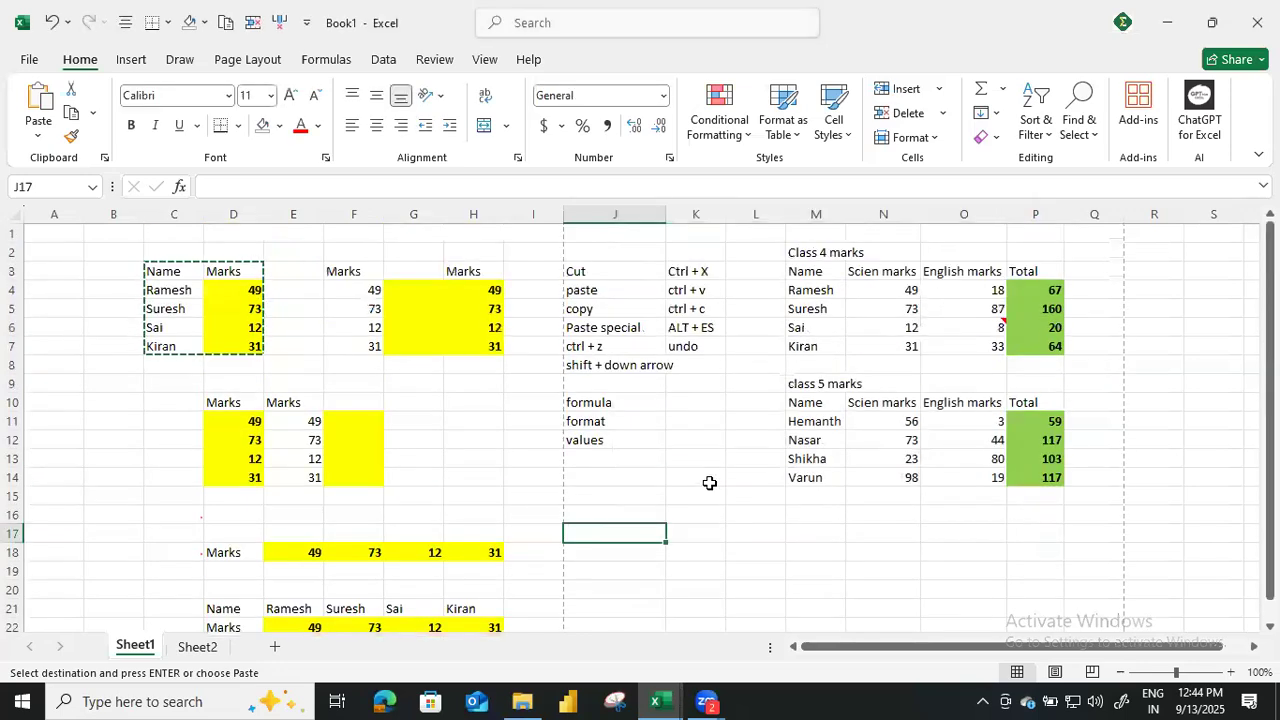
pyautogui.click(709, 477)
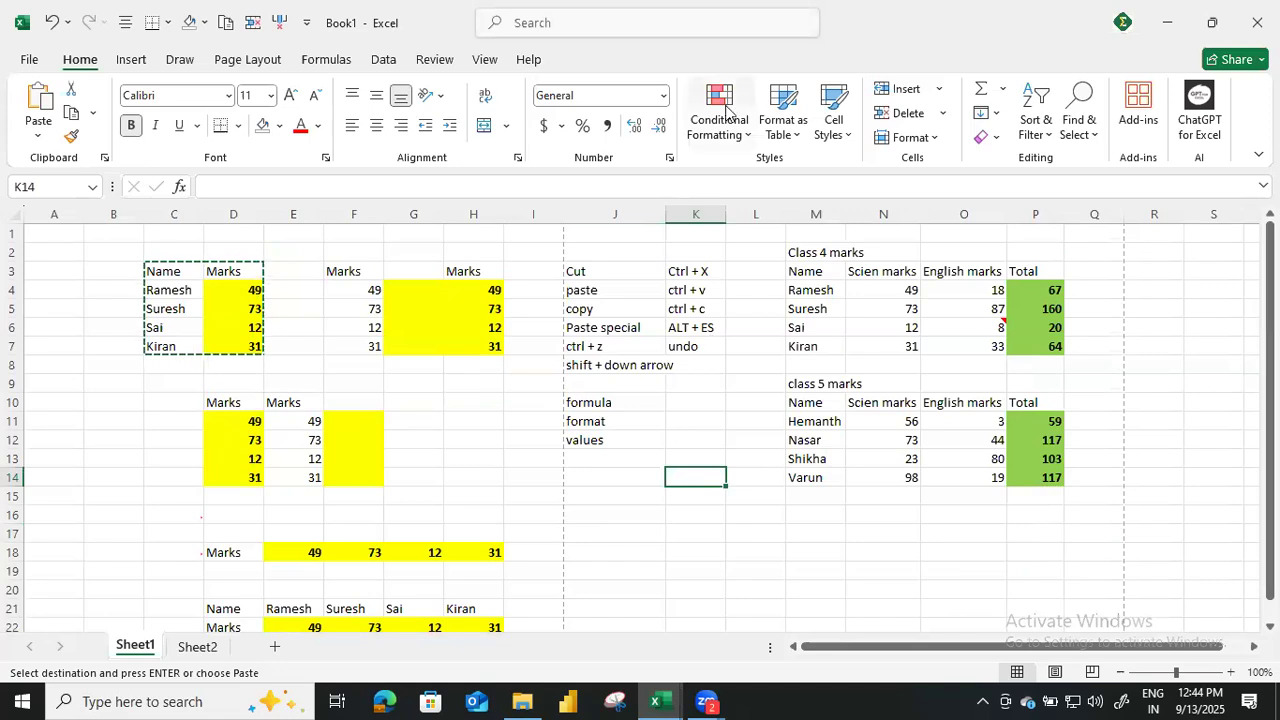
pyautogui.click(686, 304)
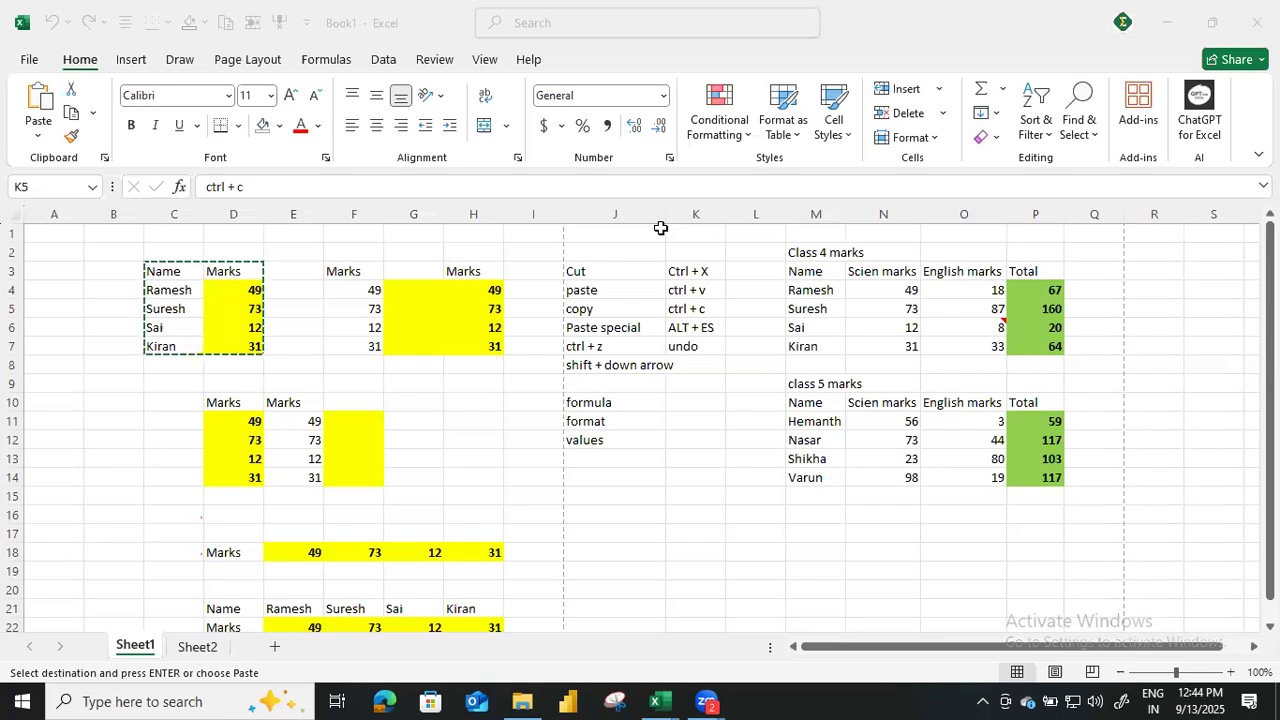
pyautogui.click(603, 281)
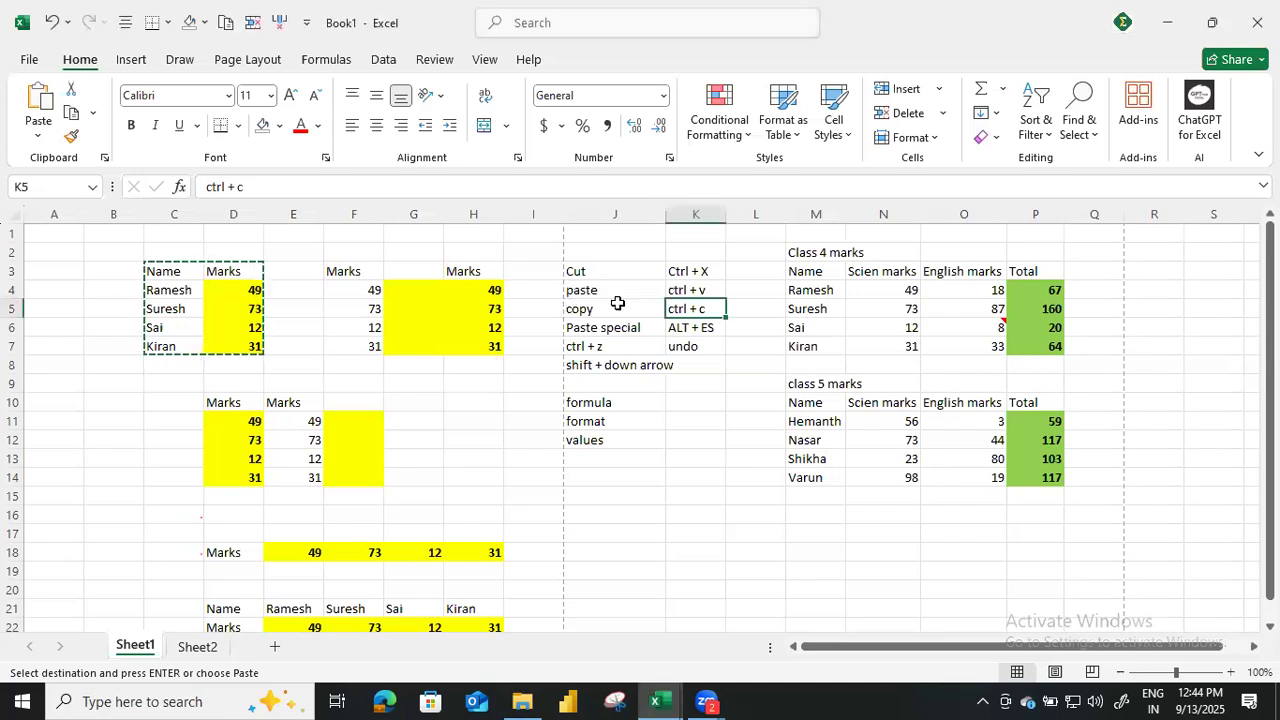
pyautogui.moveTo(604, 276); pyautogui.dragTo(618, 295)
pyautogui.click(403, 268)
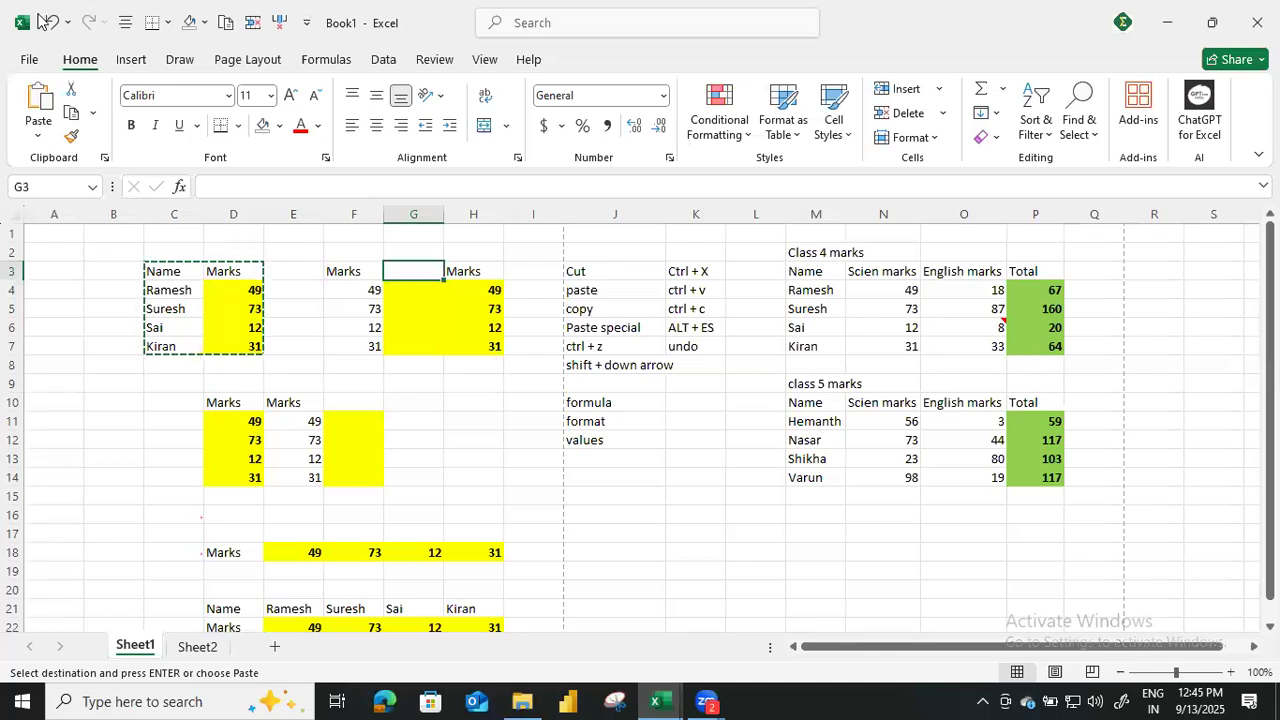
pyautogui.click(371, 309)
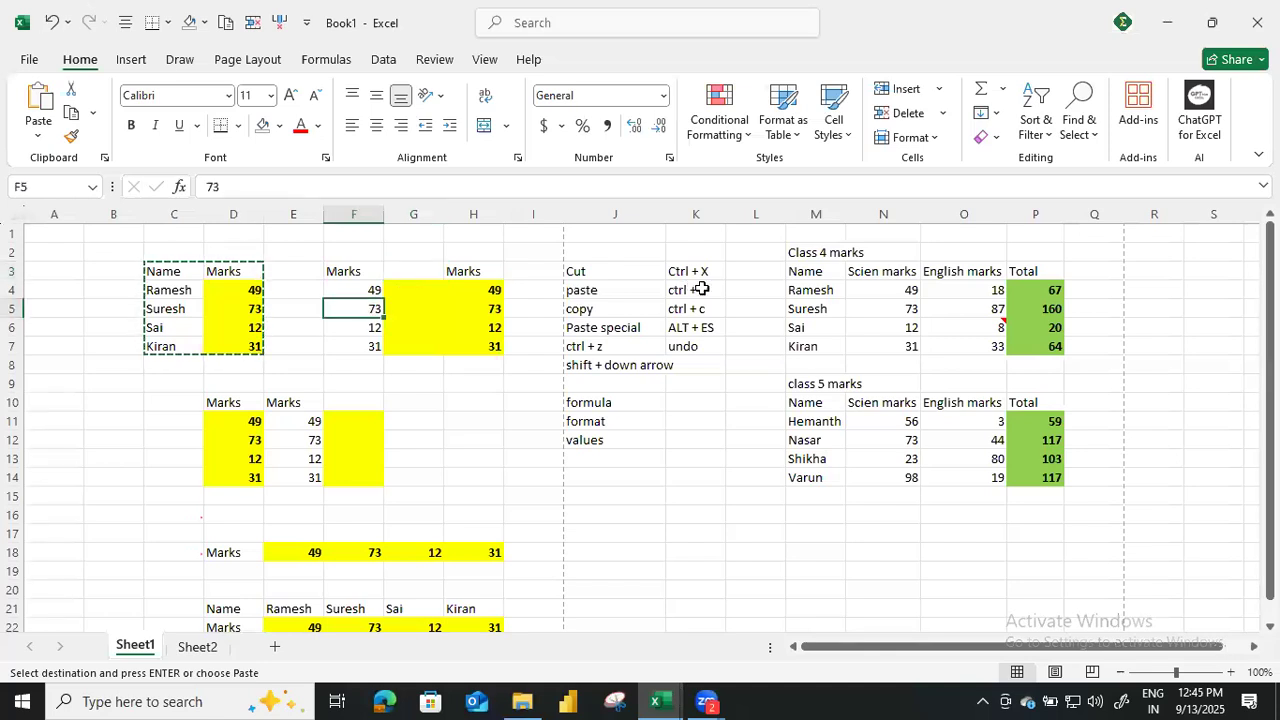
pyautogui.scroll(-2, 603, 460)
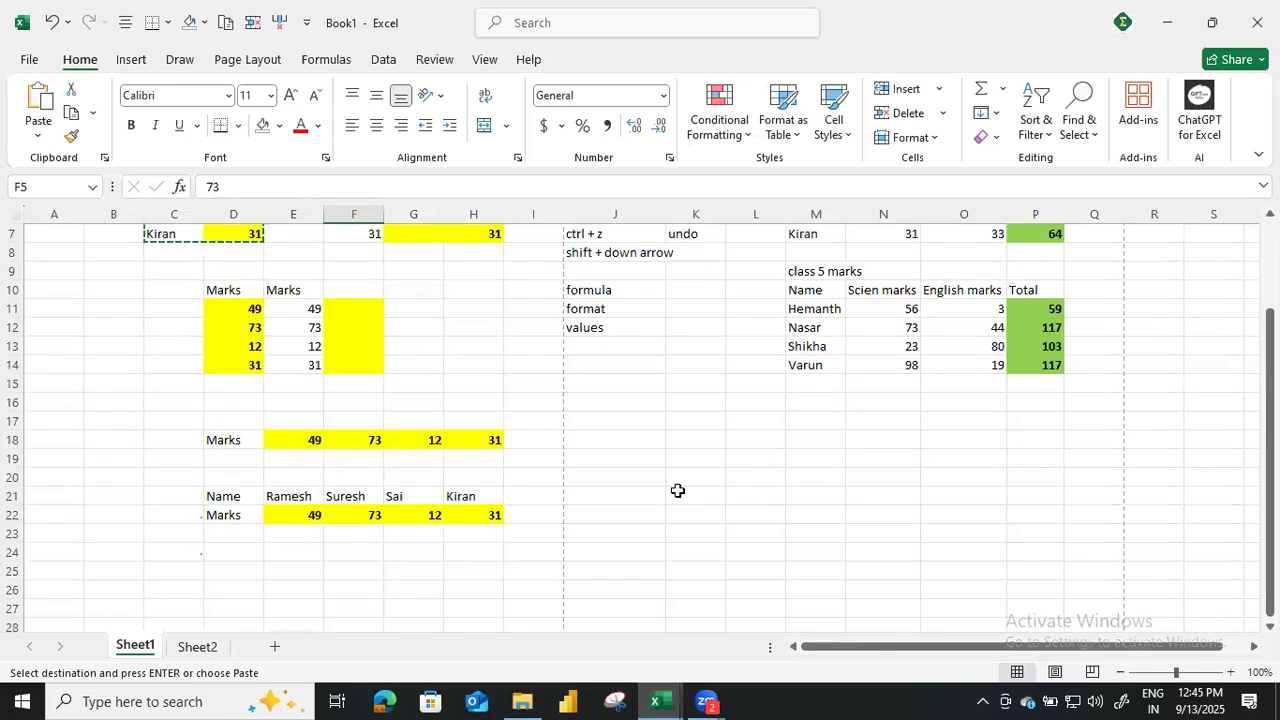
pyautogui.scroll(2, 621, 528)
pyautogui.click(651, 493)
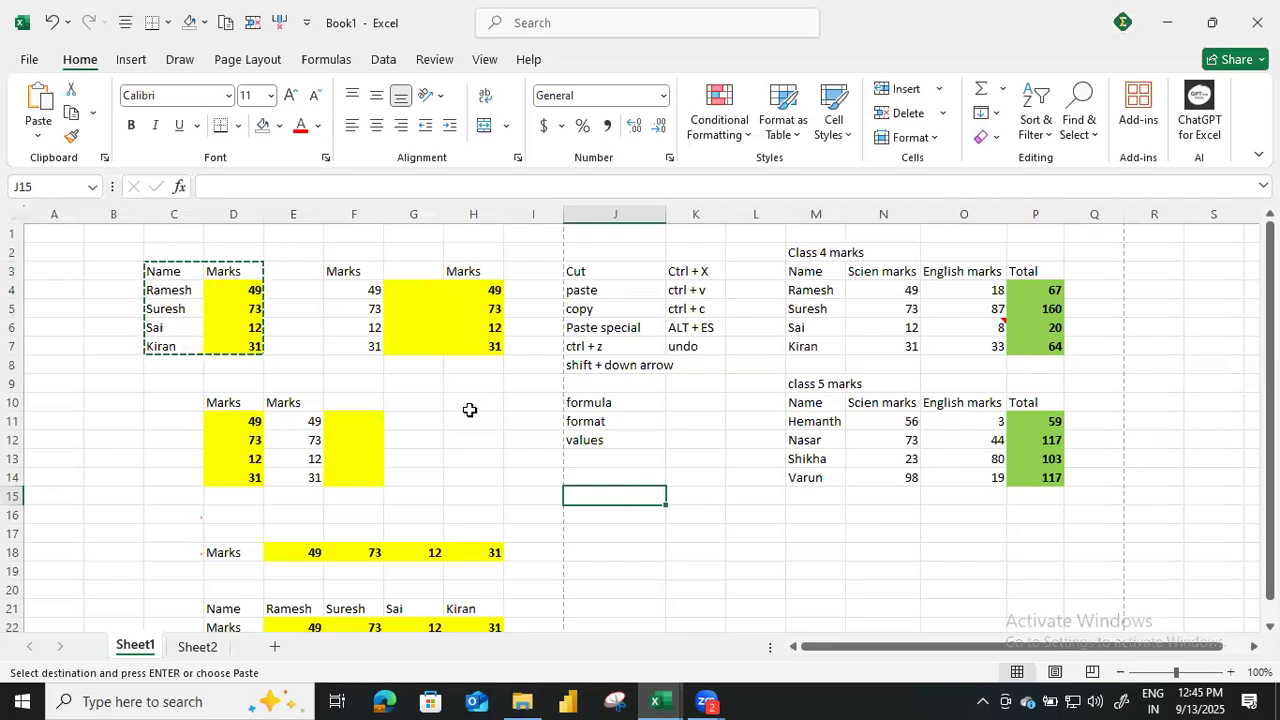
# Save the workbook as "Working - B00723" in the B00723 folder on the Desktop.
pyautogui.click(29, 63)
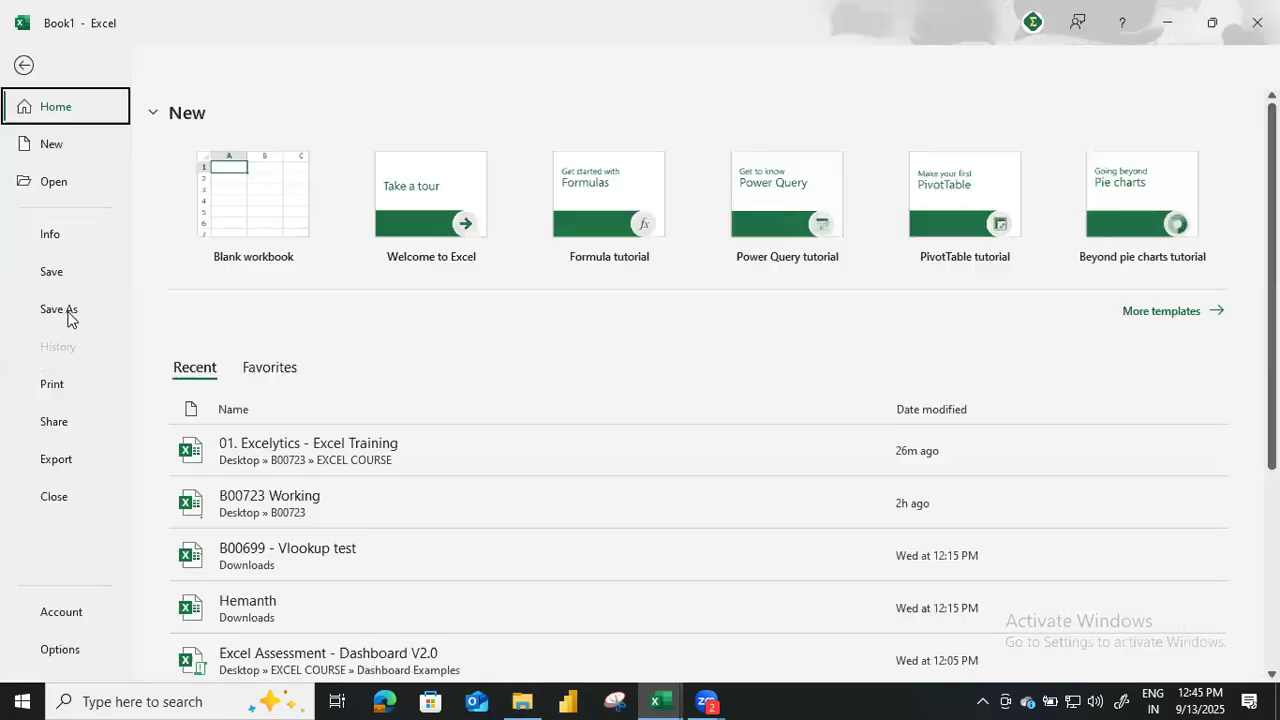
pyautogui.click(62, 314)
pyautogui.click(252, 465)
pyautogui.click(256, 505)
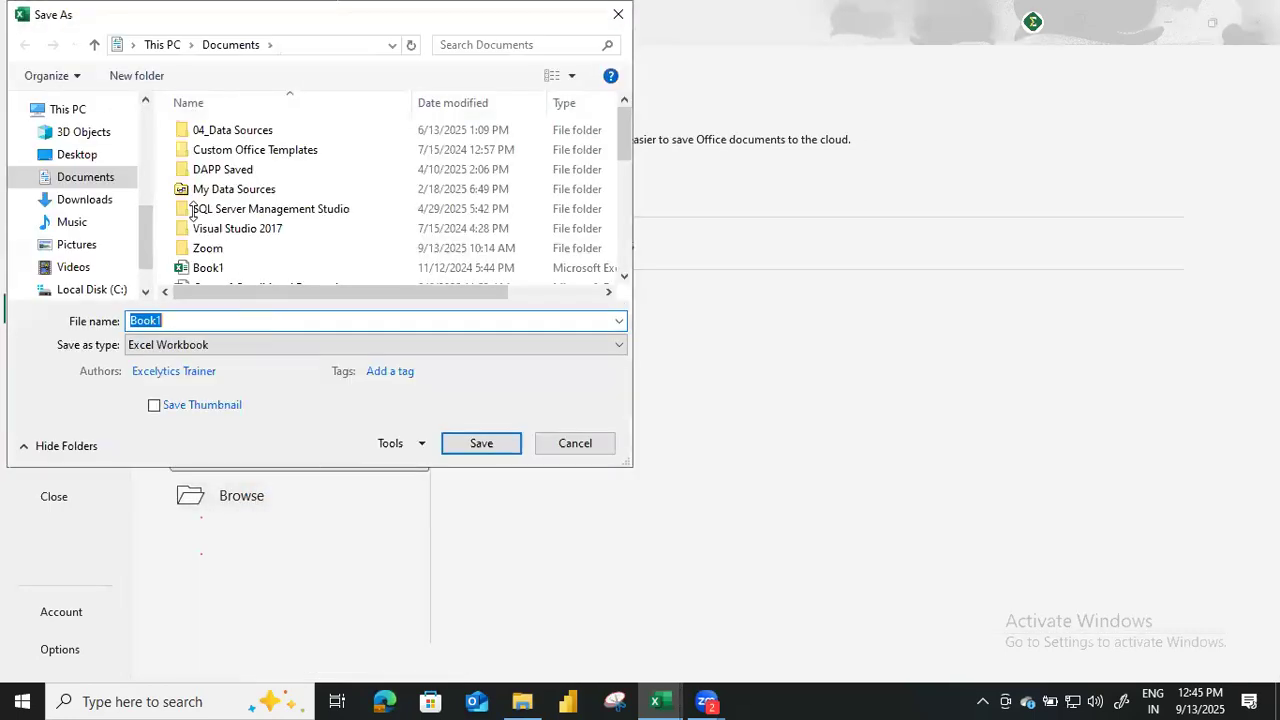
pyautogui.click(88, 157)
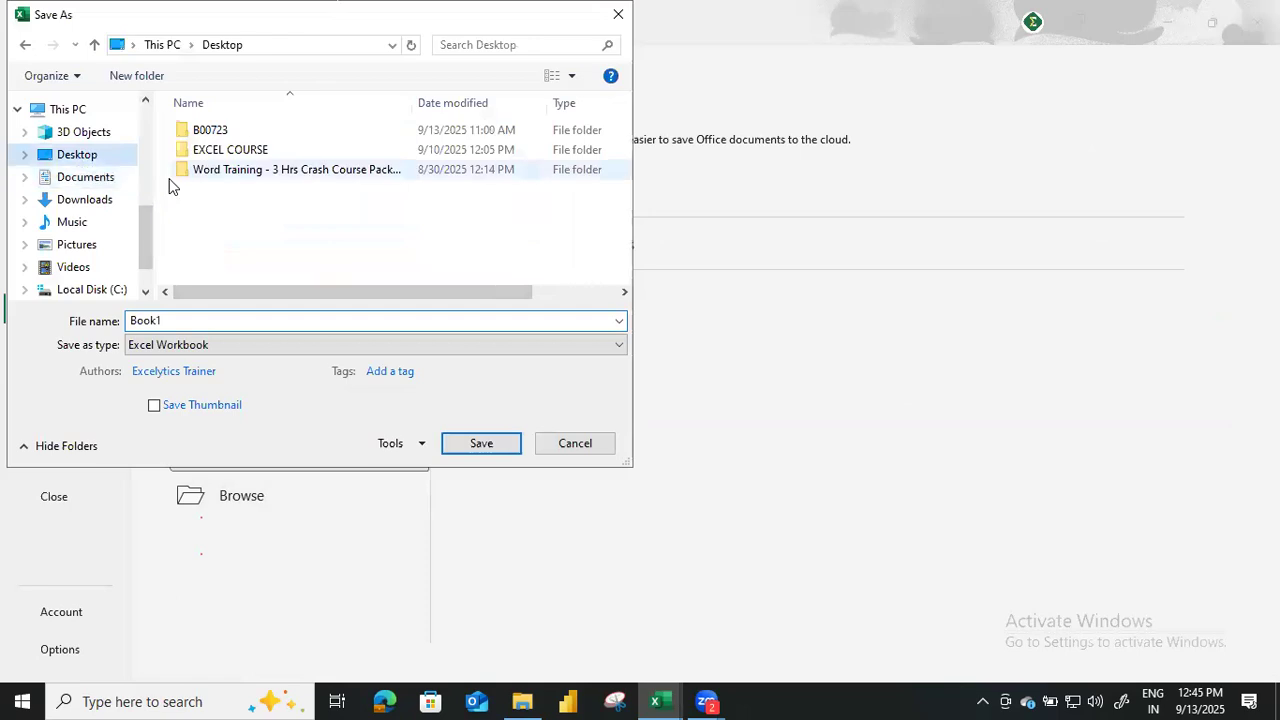
pyautogui.click(277, 137)
pyautogui.press('Return')
pyautogui.click(226, 322)
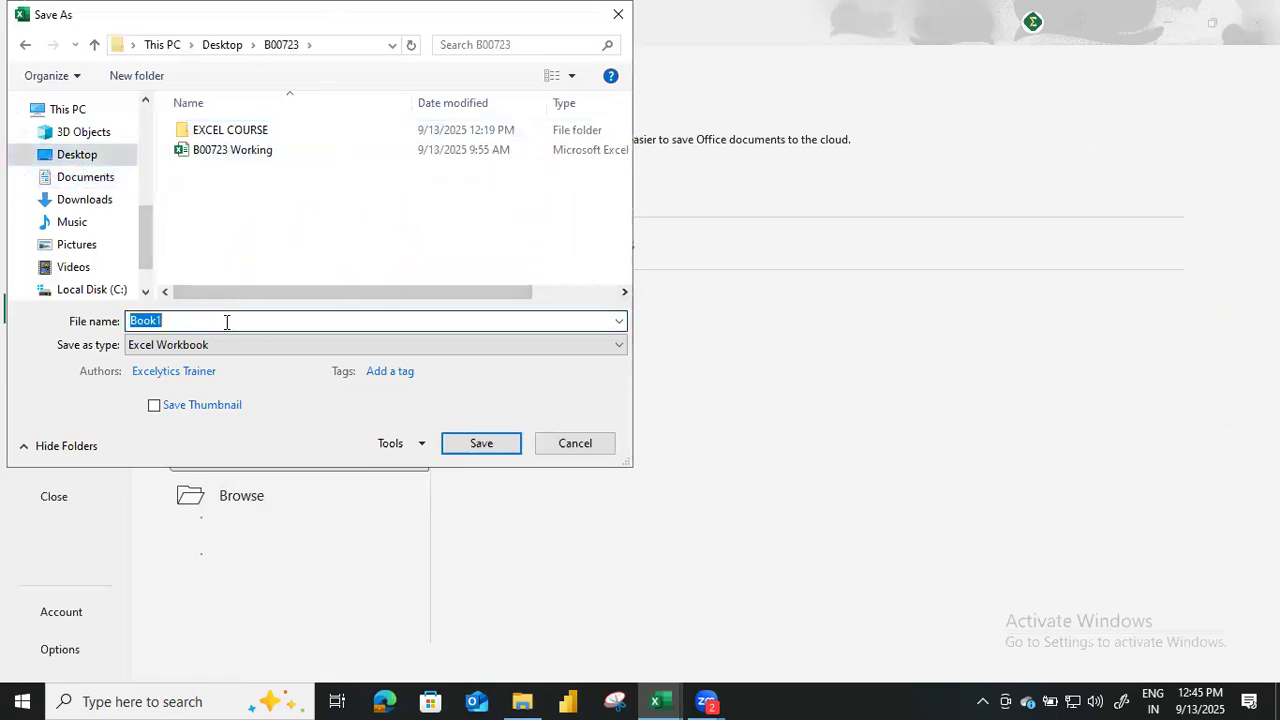
pyautogui.write('Work')
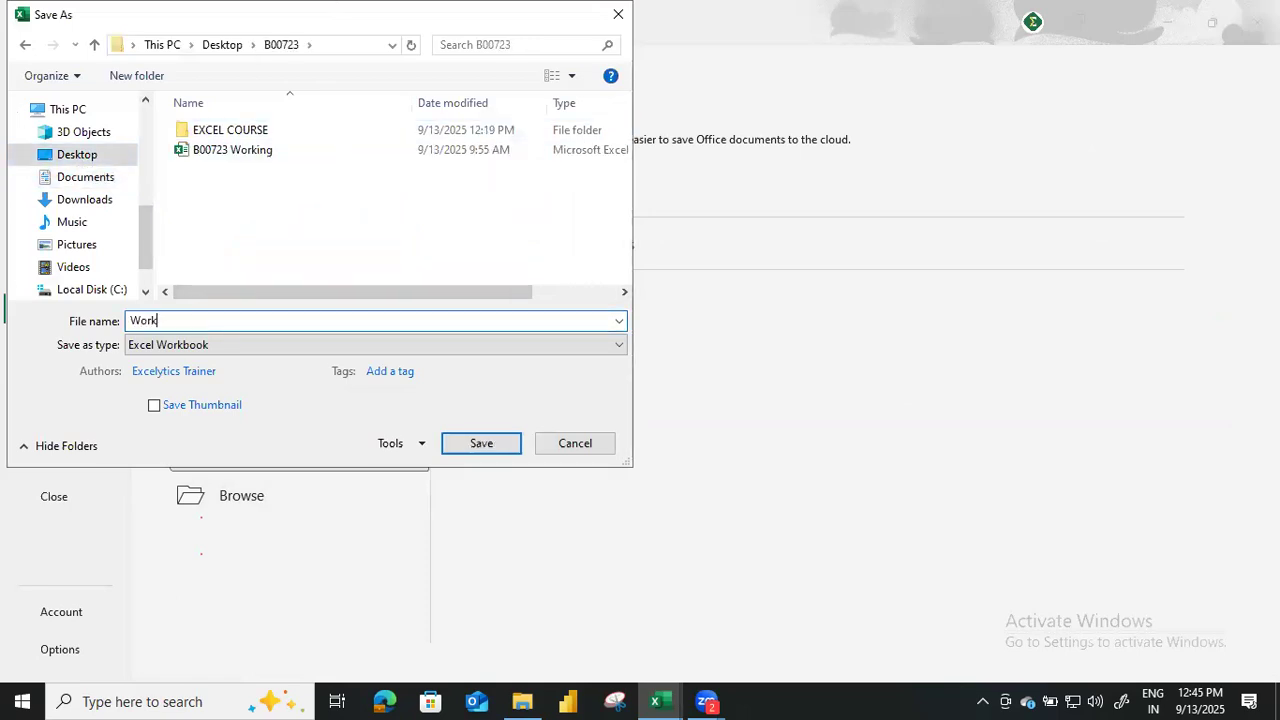
pyautogui.write('ing - B00723')
pyautogui.click(481, 443)
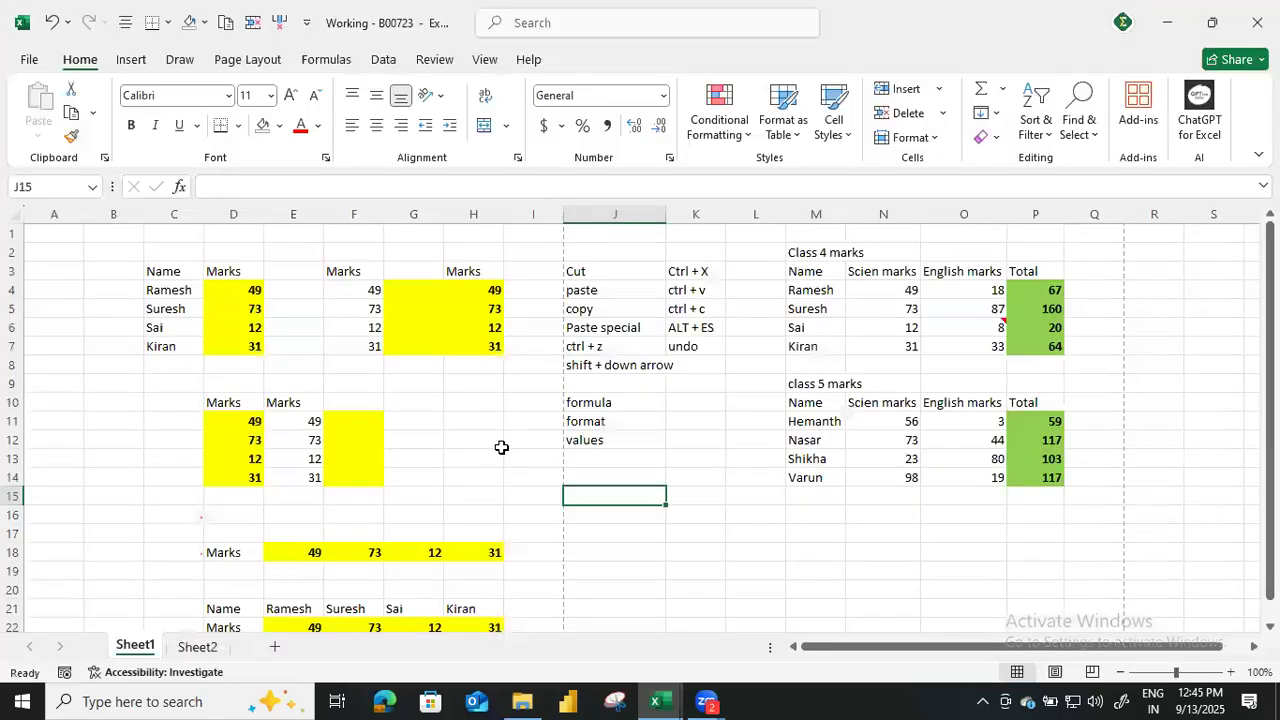
pyautogui.click(1018, 526)
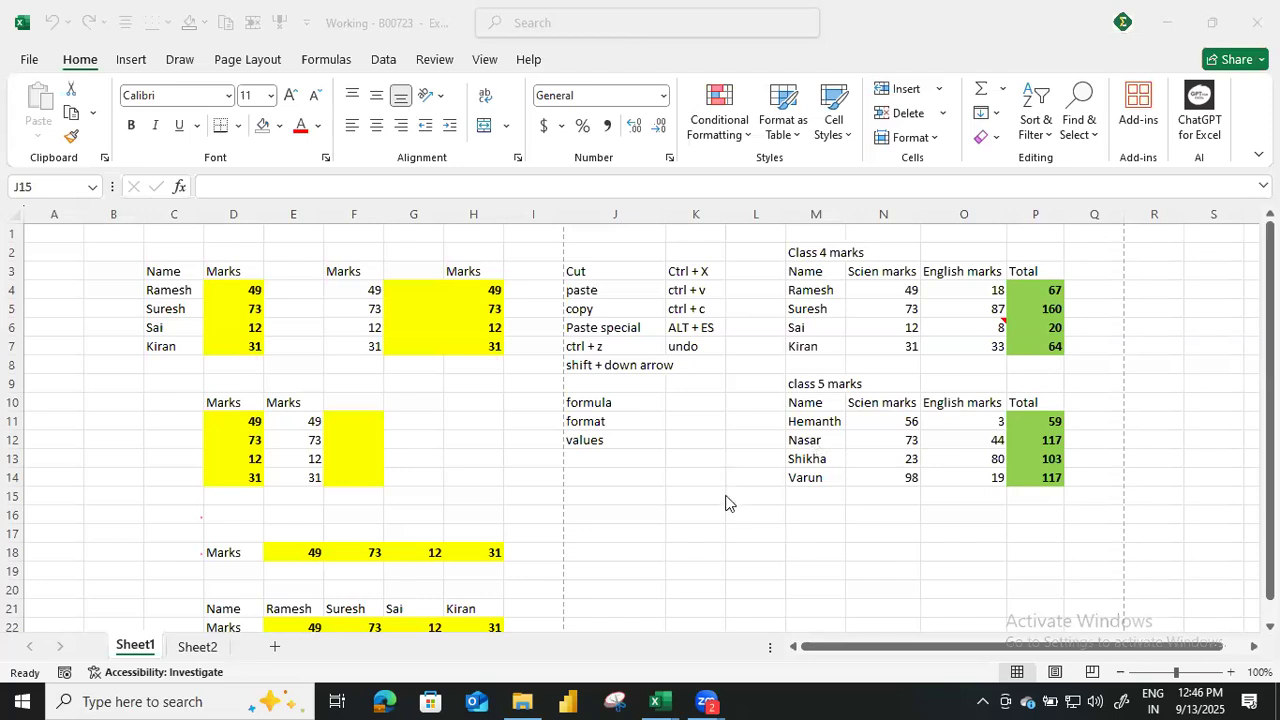
pyautogui.click(726, 388)
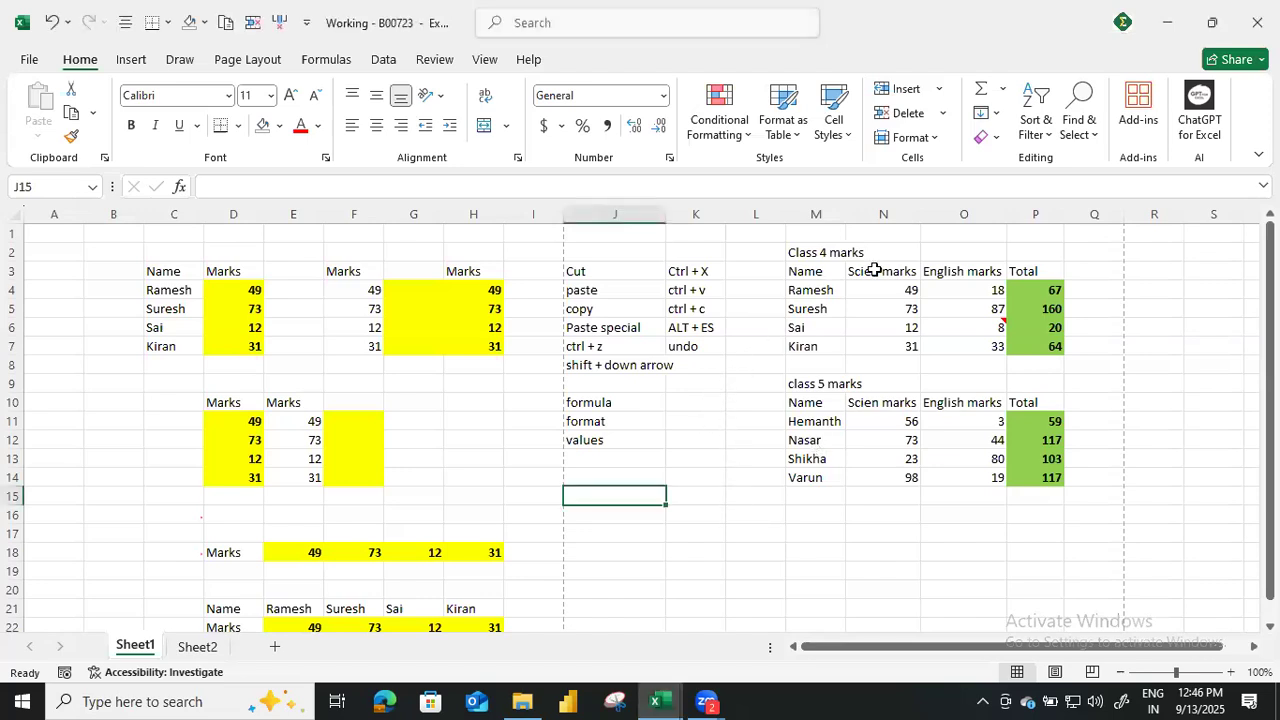
pyautogui.hotkey('alt', 'Tab')
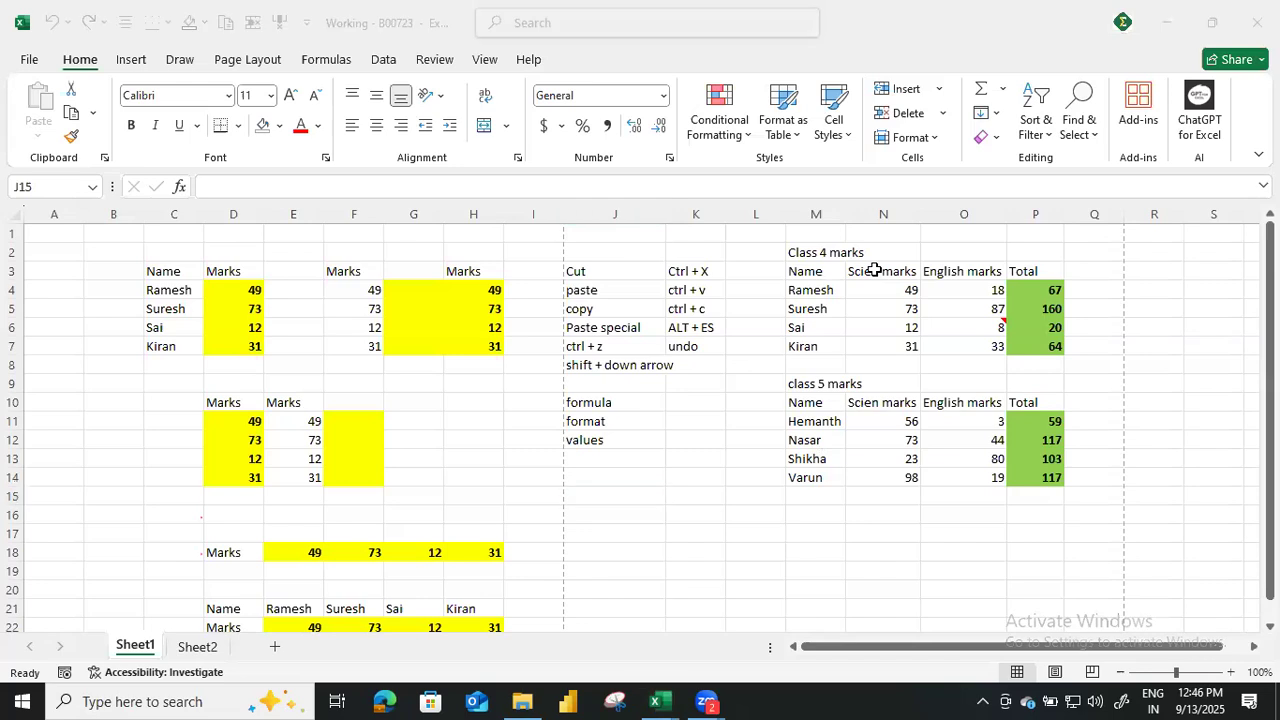